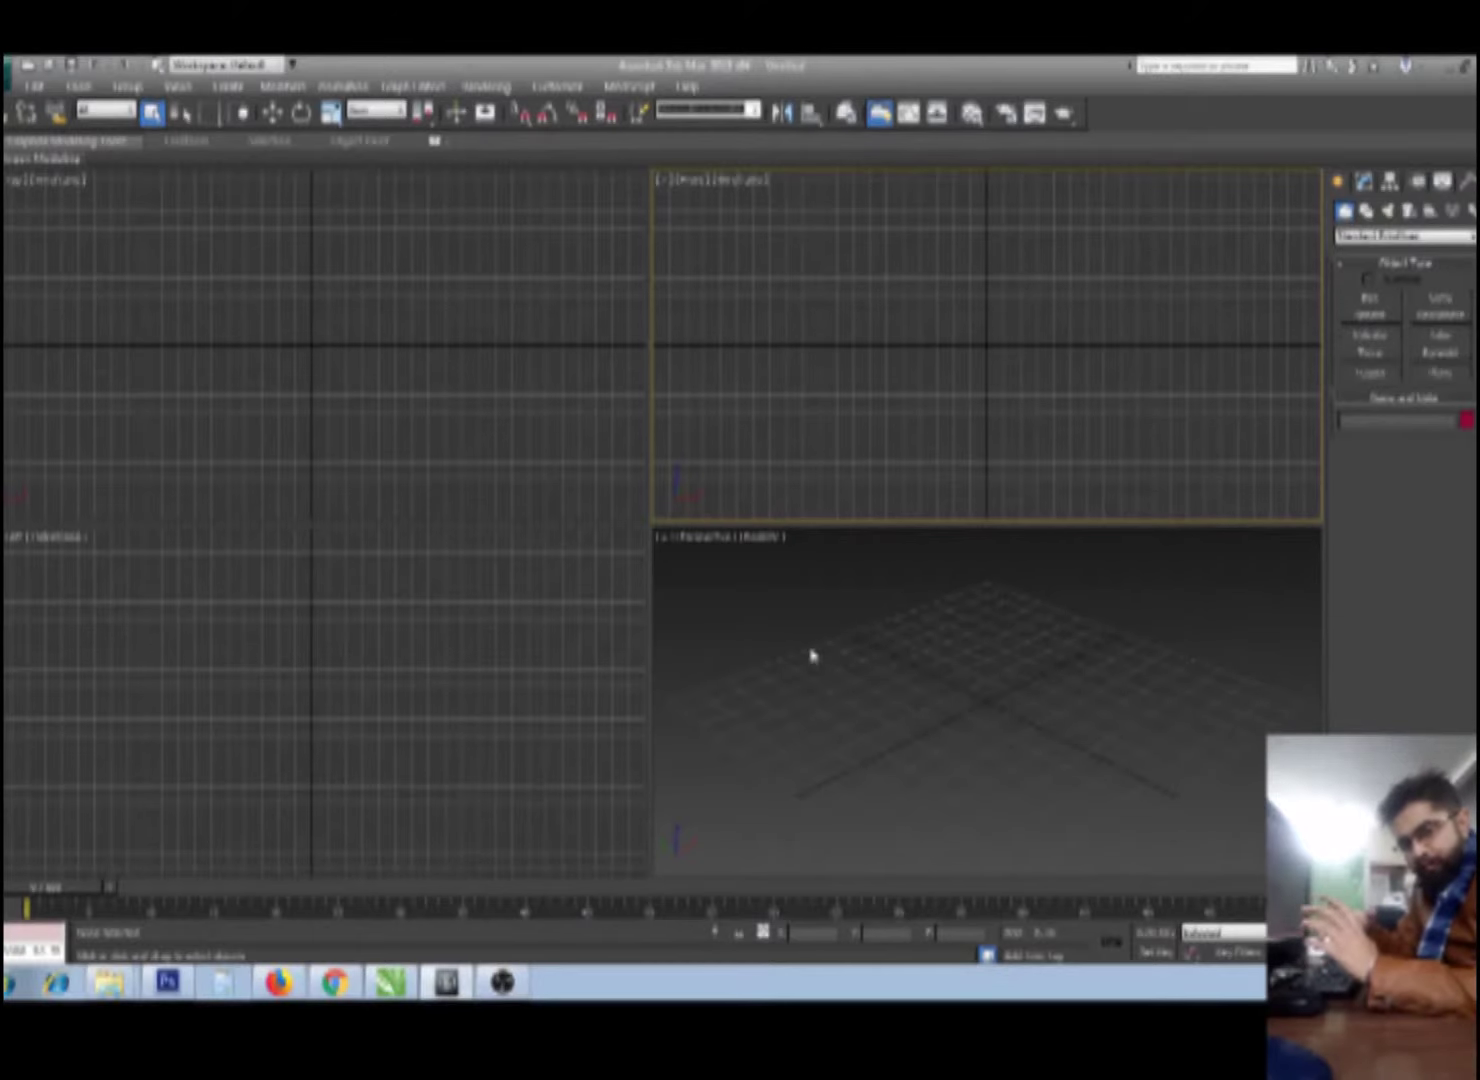
Step: Draw a flat box primitive across the Top viewport
left_click(811, 654)
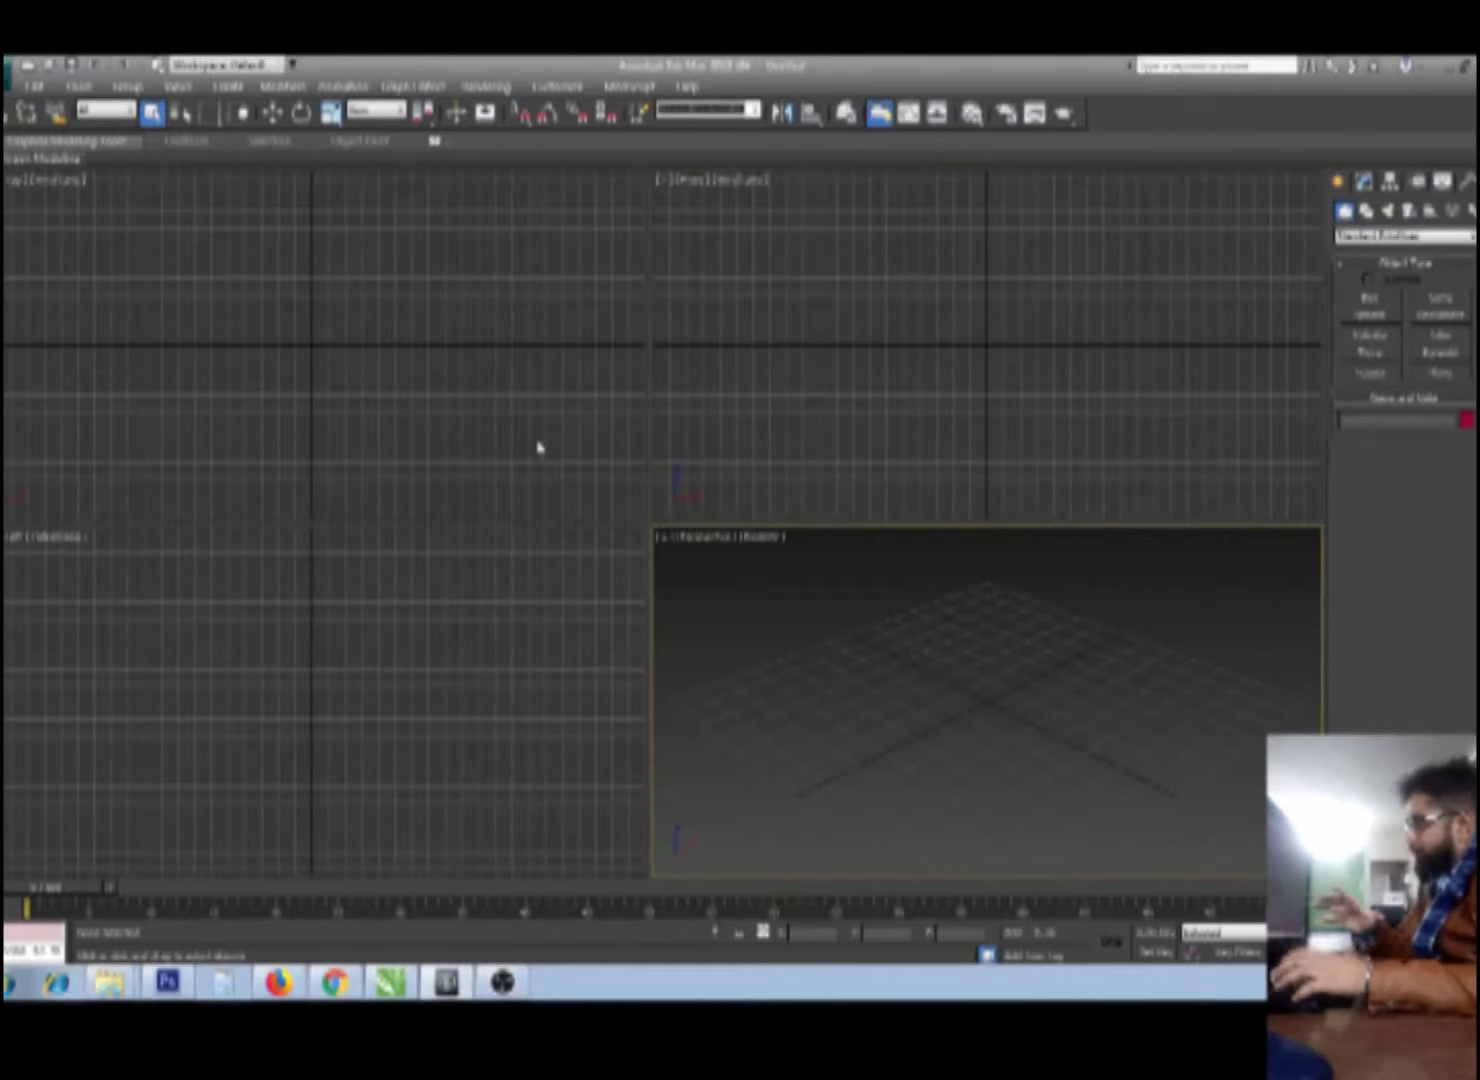
left_click(892, 416)
left_click(1370, 297)
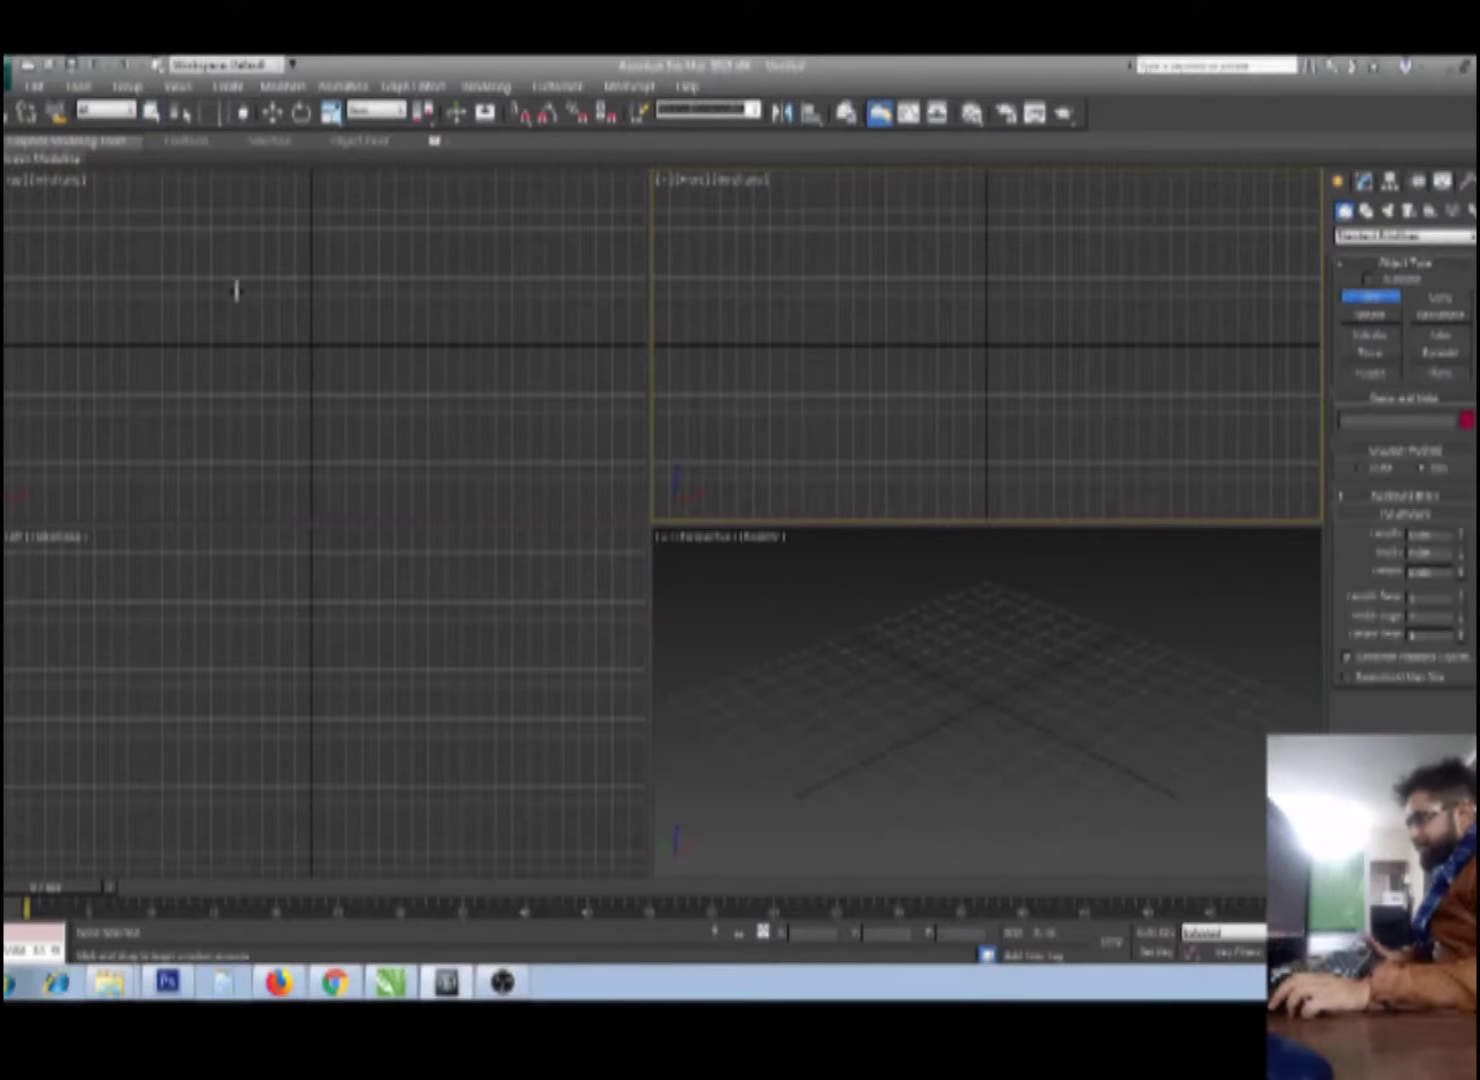
left_click_drag(150, 245, 453, 450)
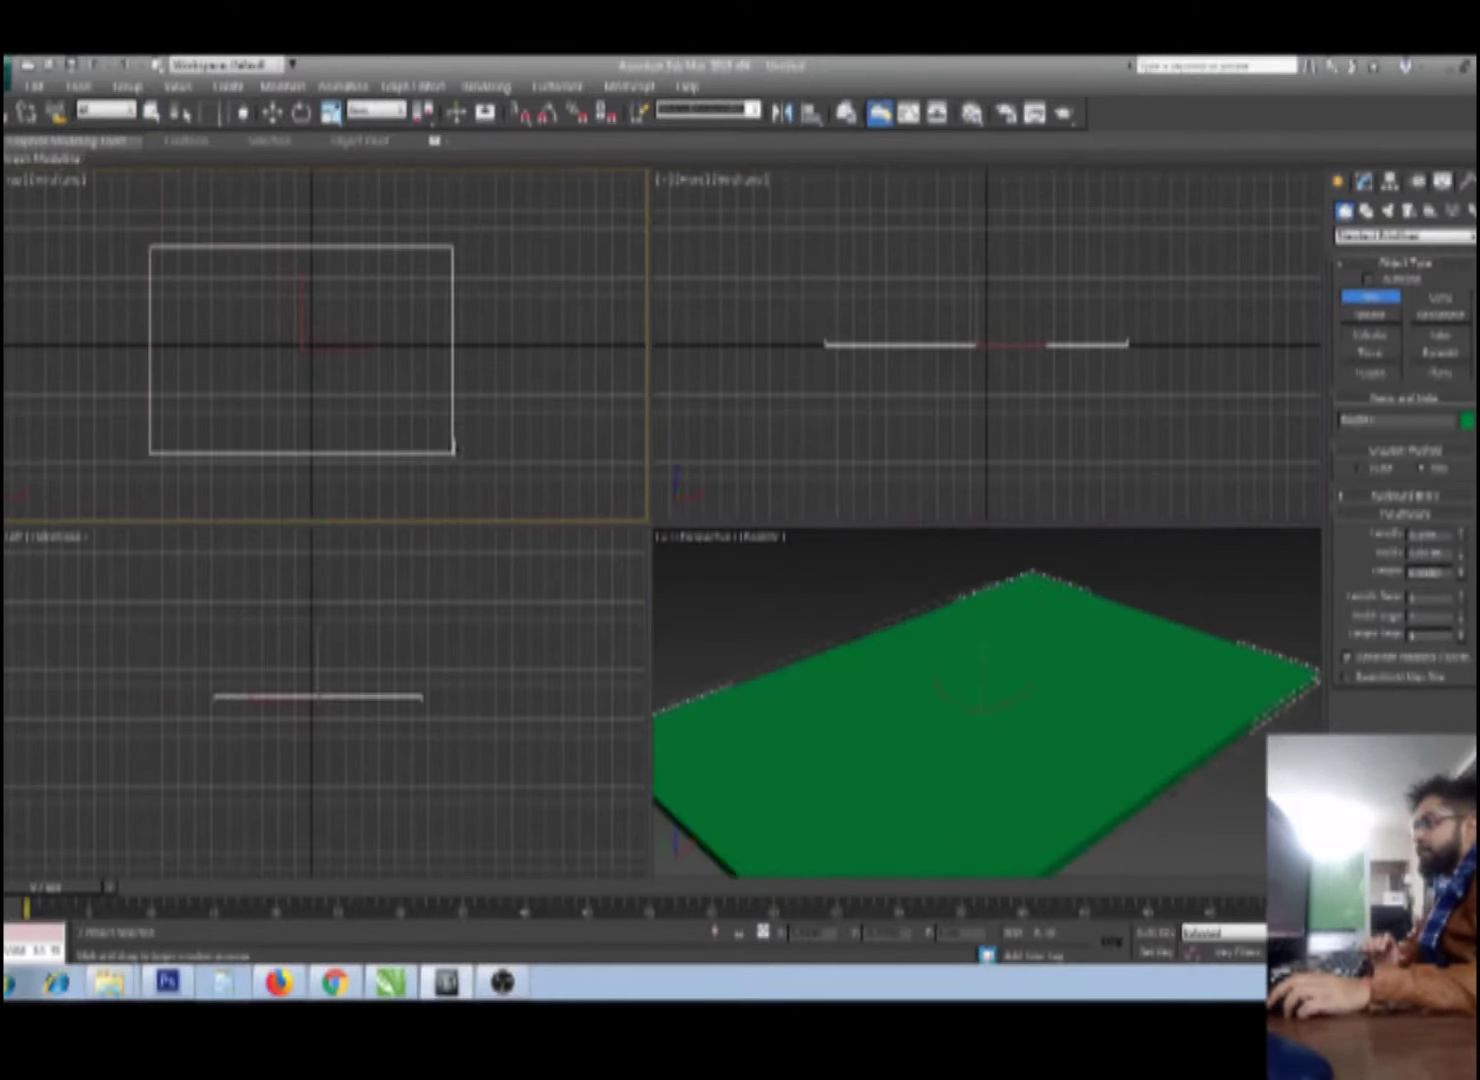
right_click(452, 450)
Step: Zoom the top and perspective views to fit the box and show its parameters
key("alt+w")
key("z")
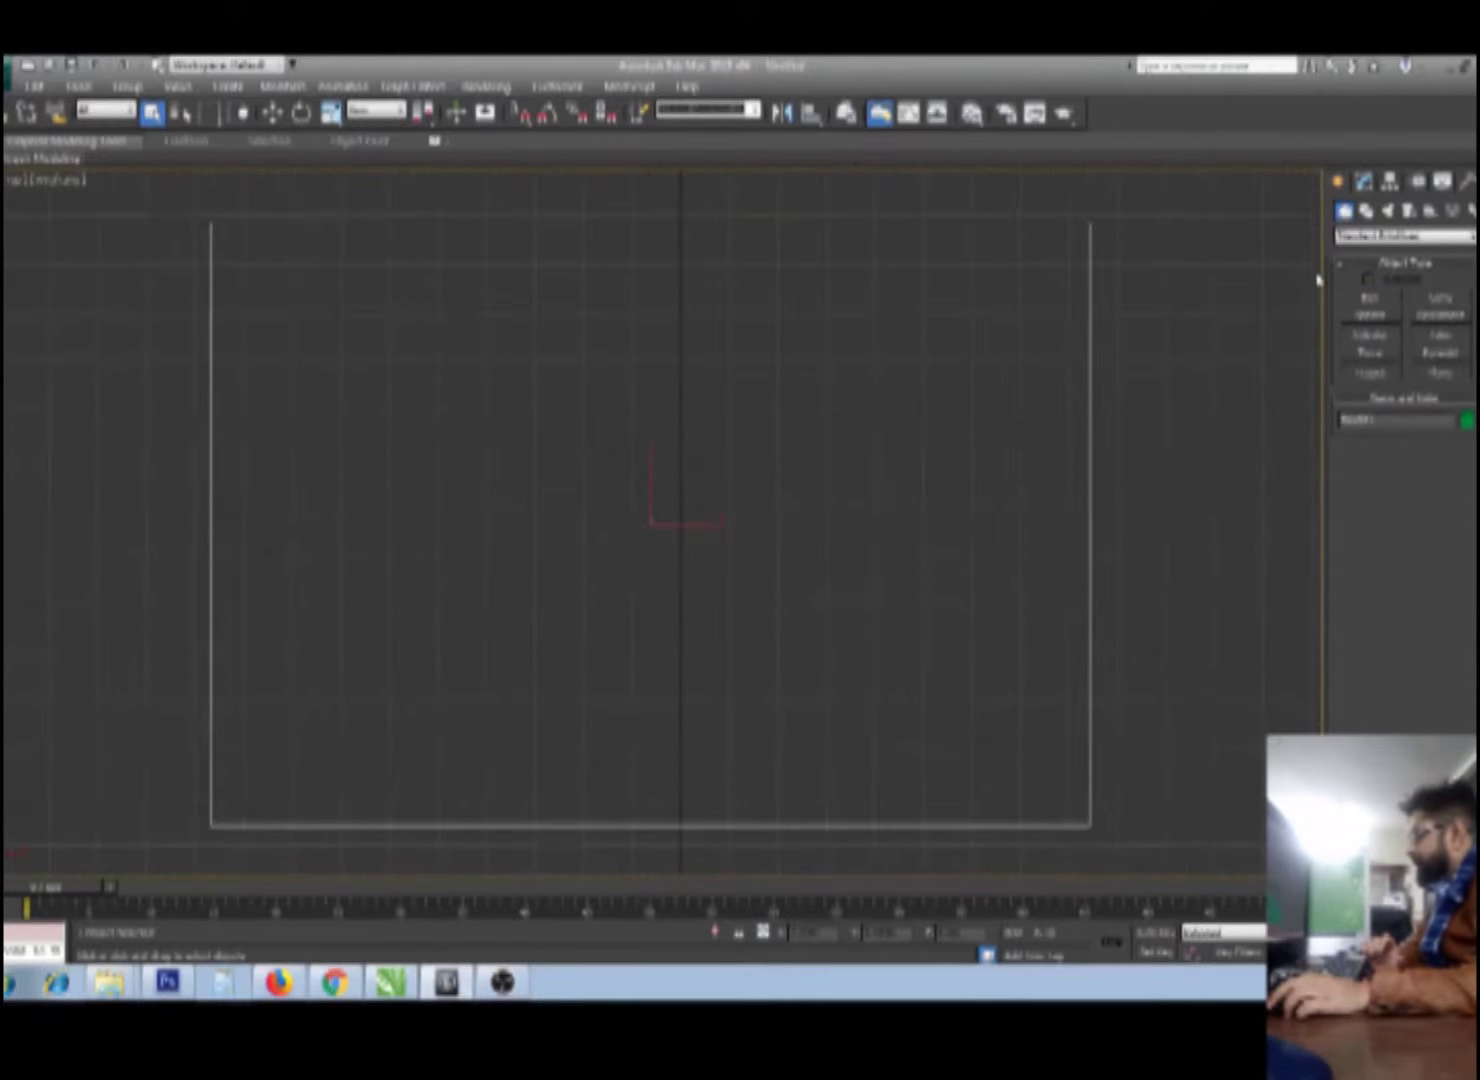
key("alt+w")
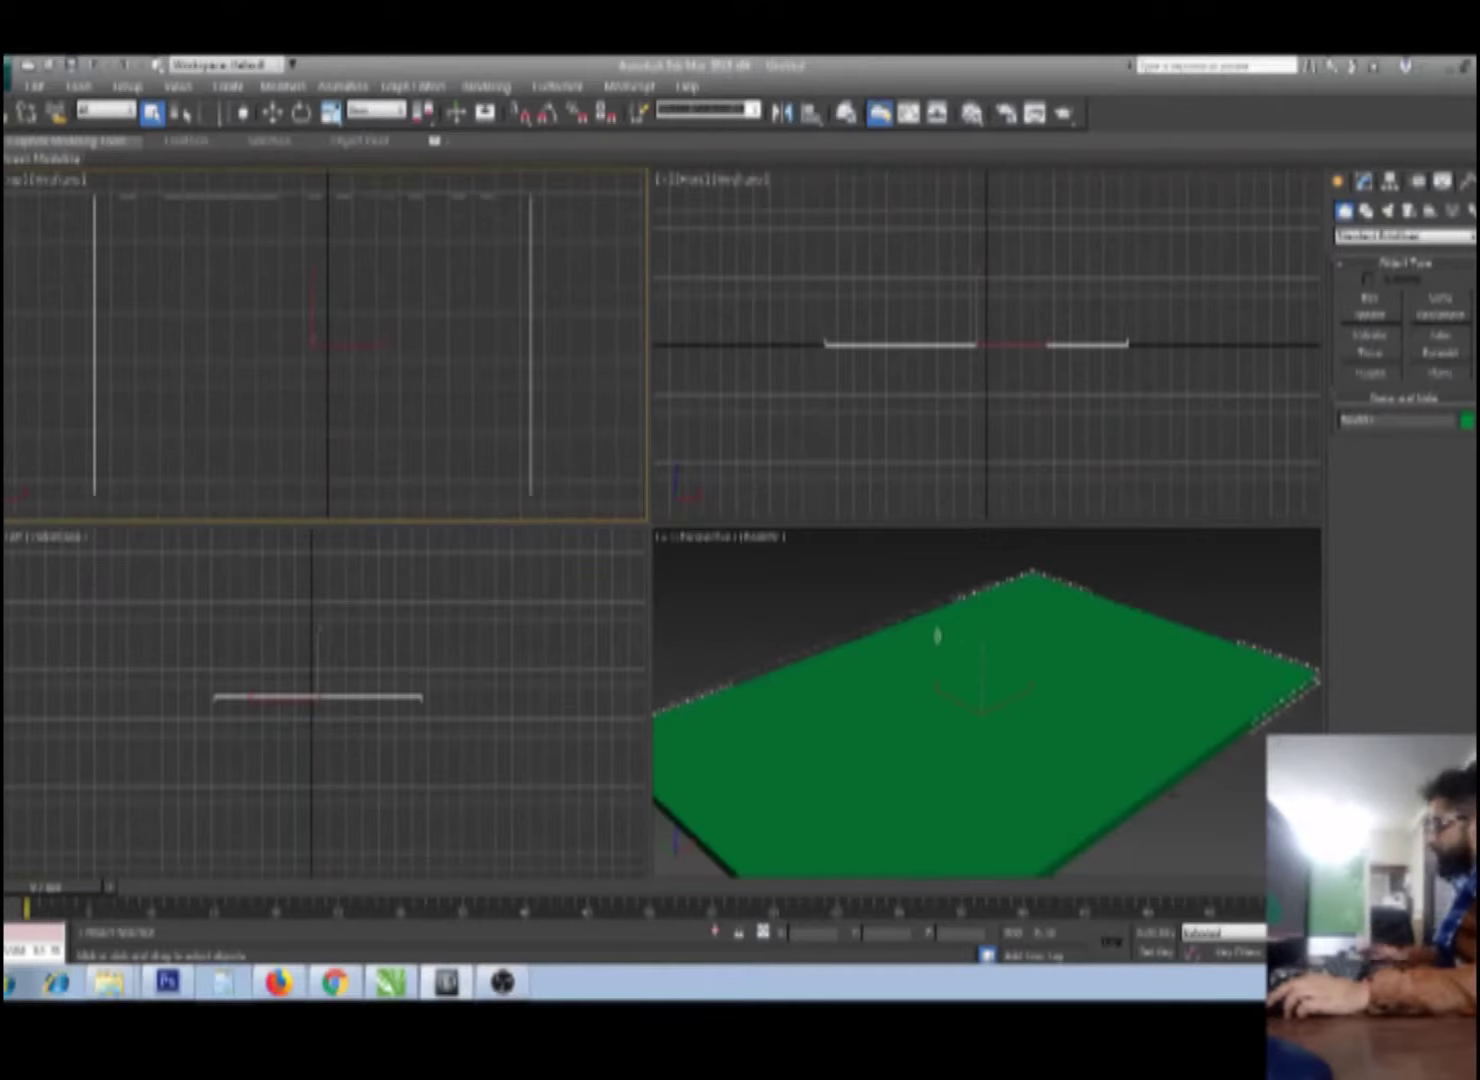
left_click(937, 635)
key("z")
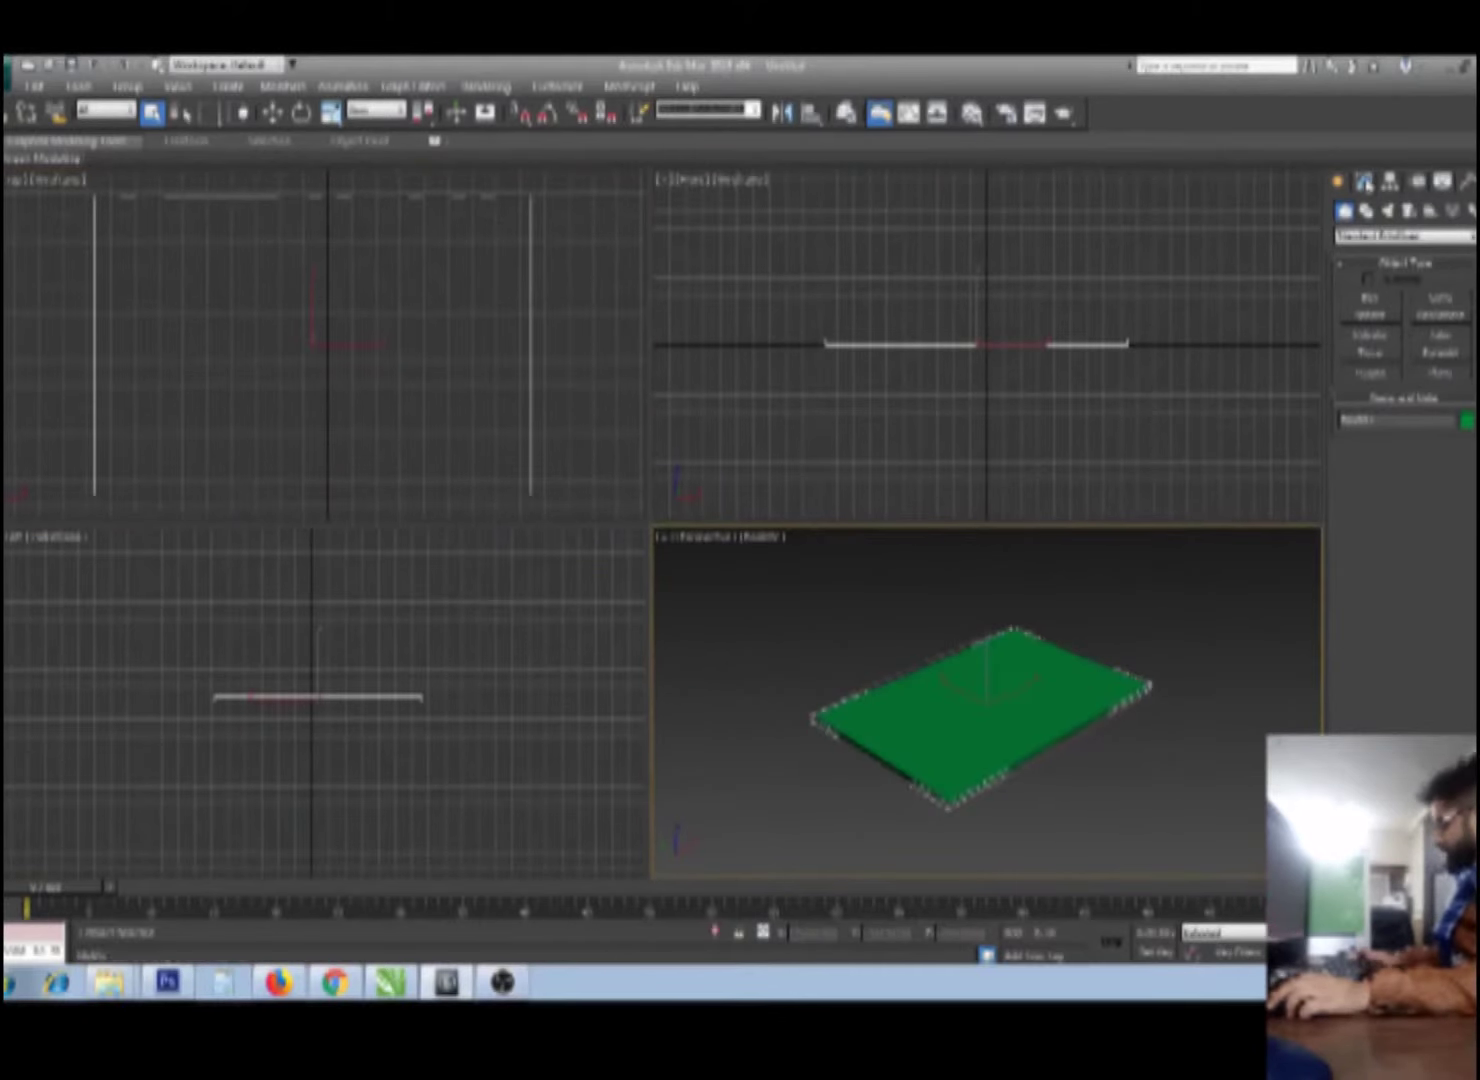
left_click(1364, 182)
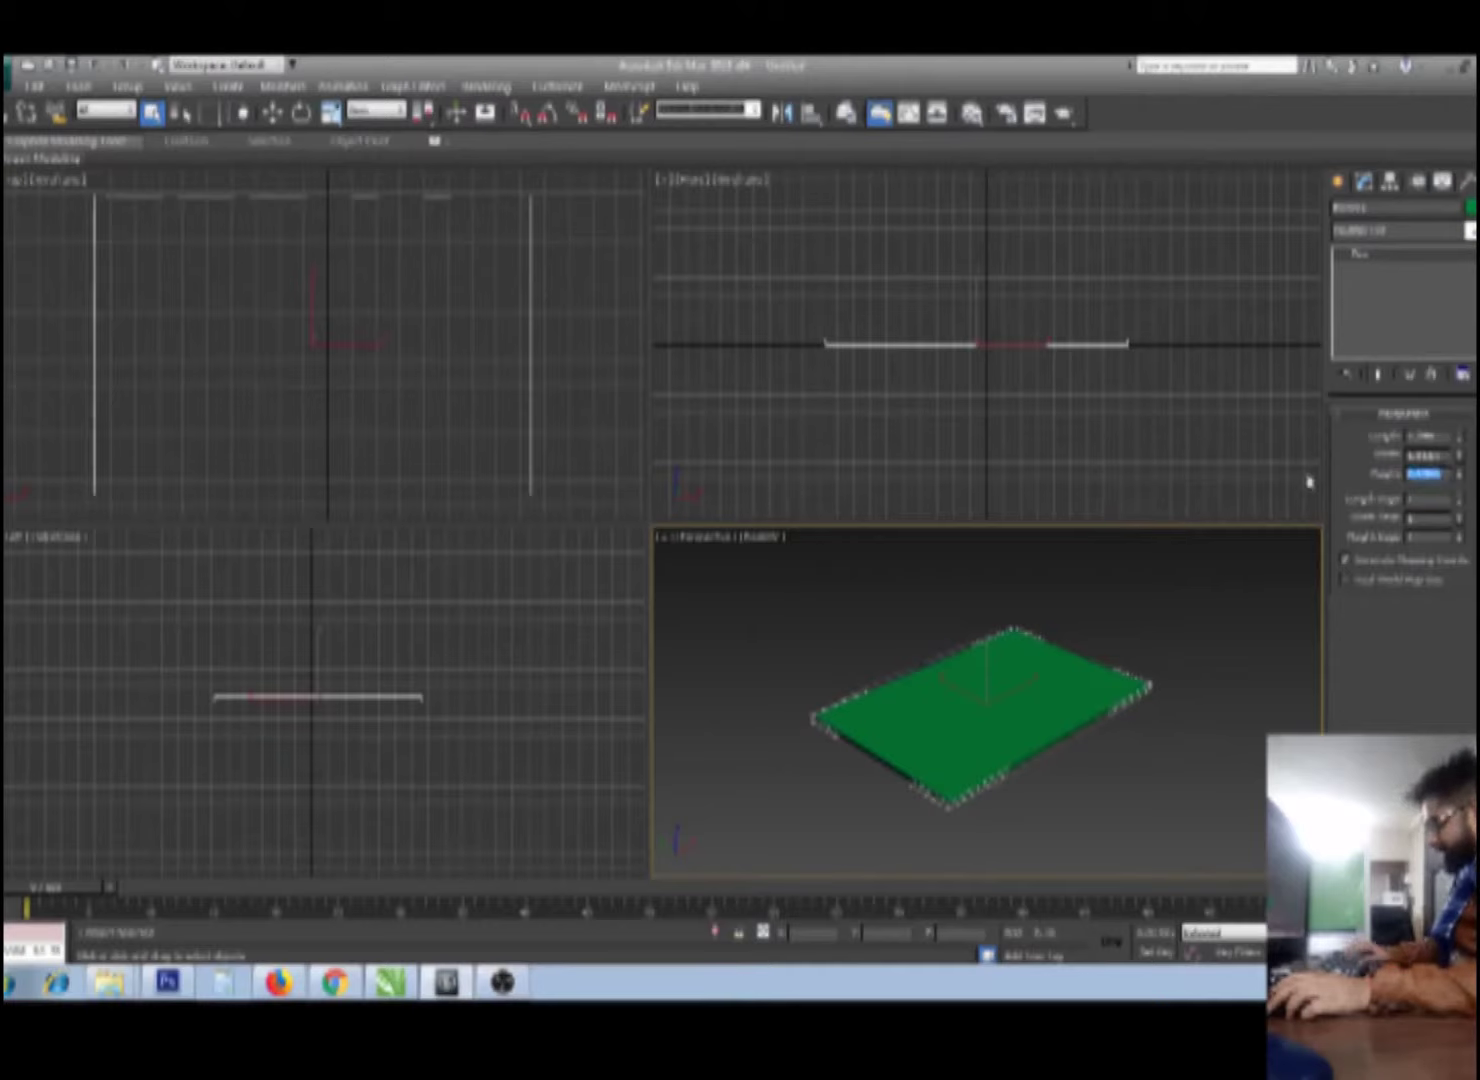
Step: Set the box height to 1 and enter much larger length and width values
type("1")
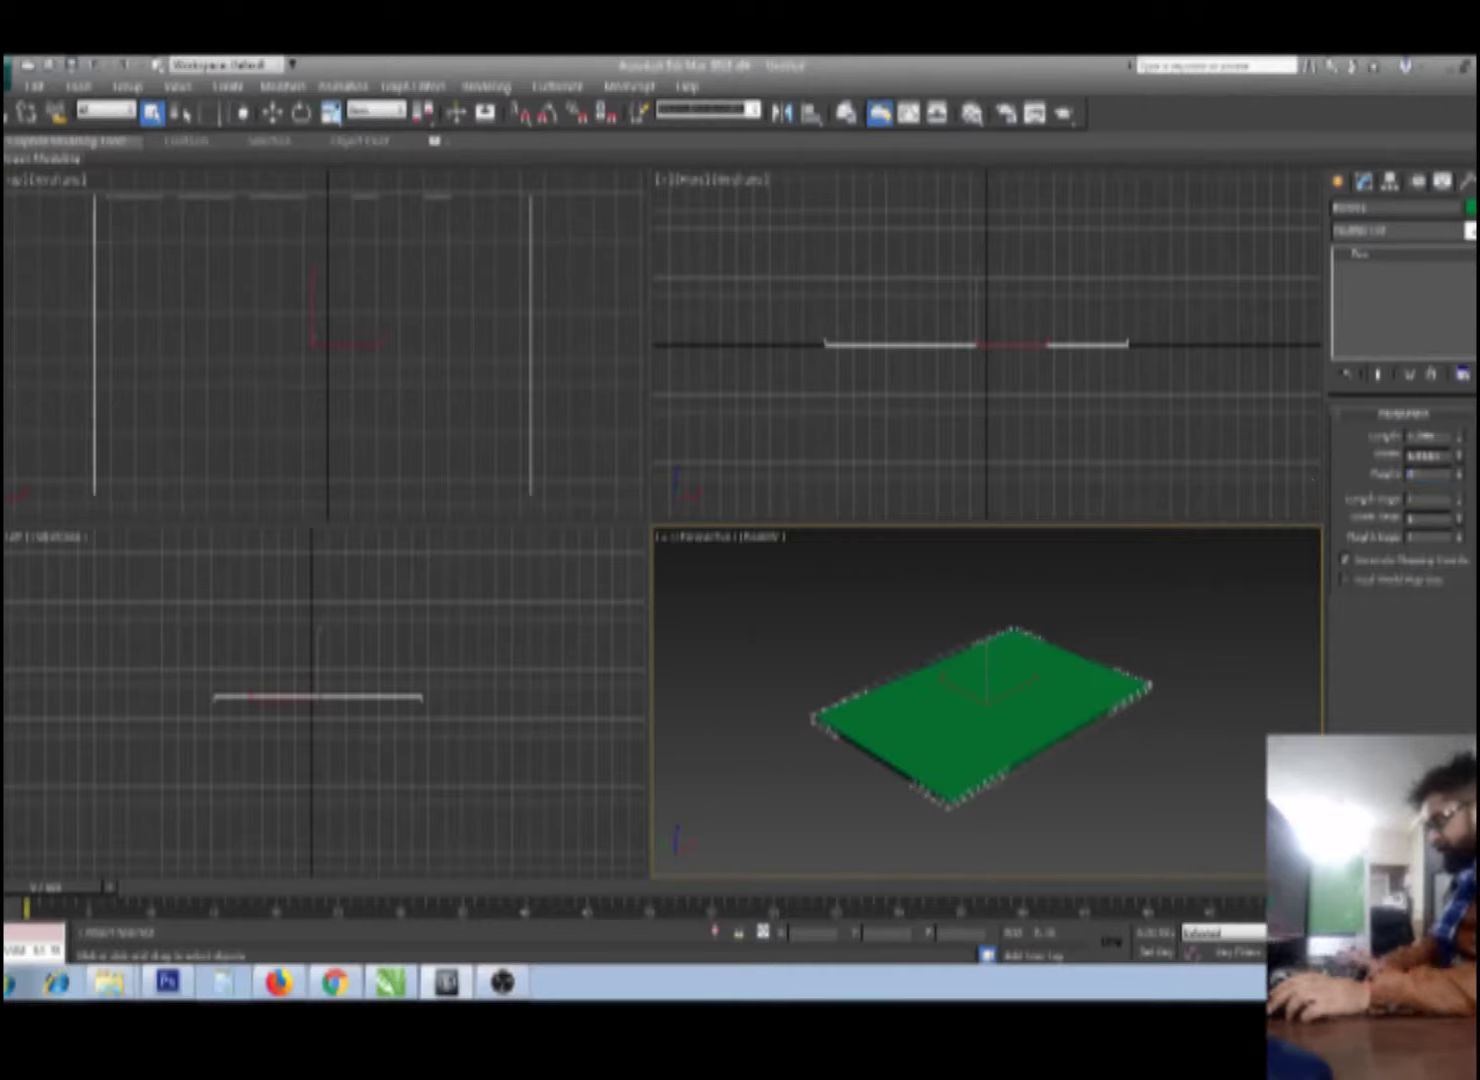
key("Return")
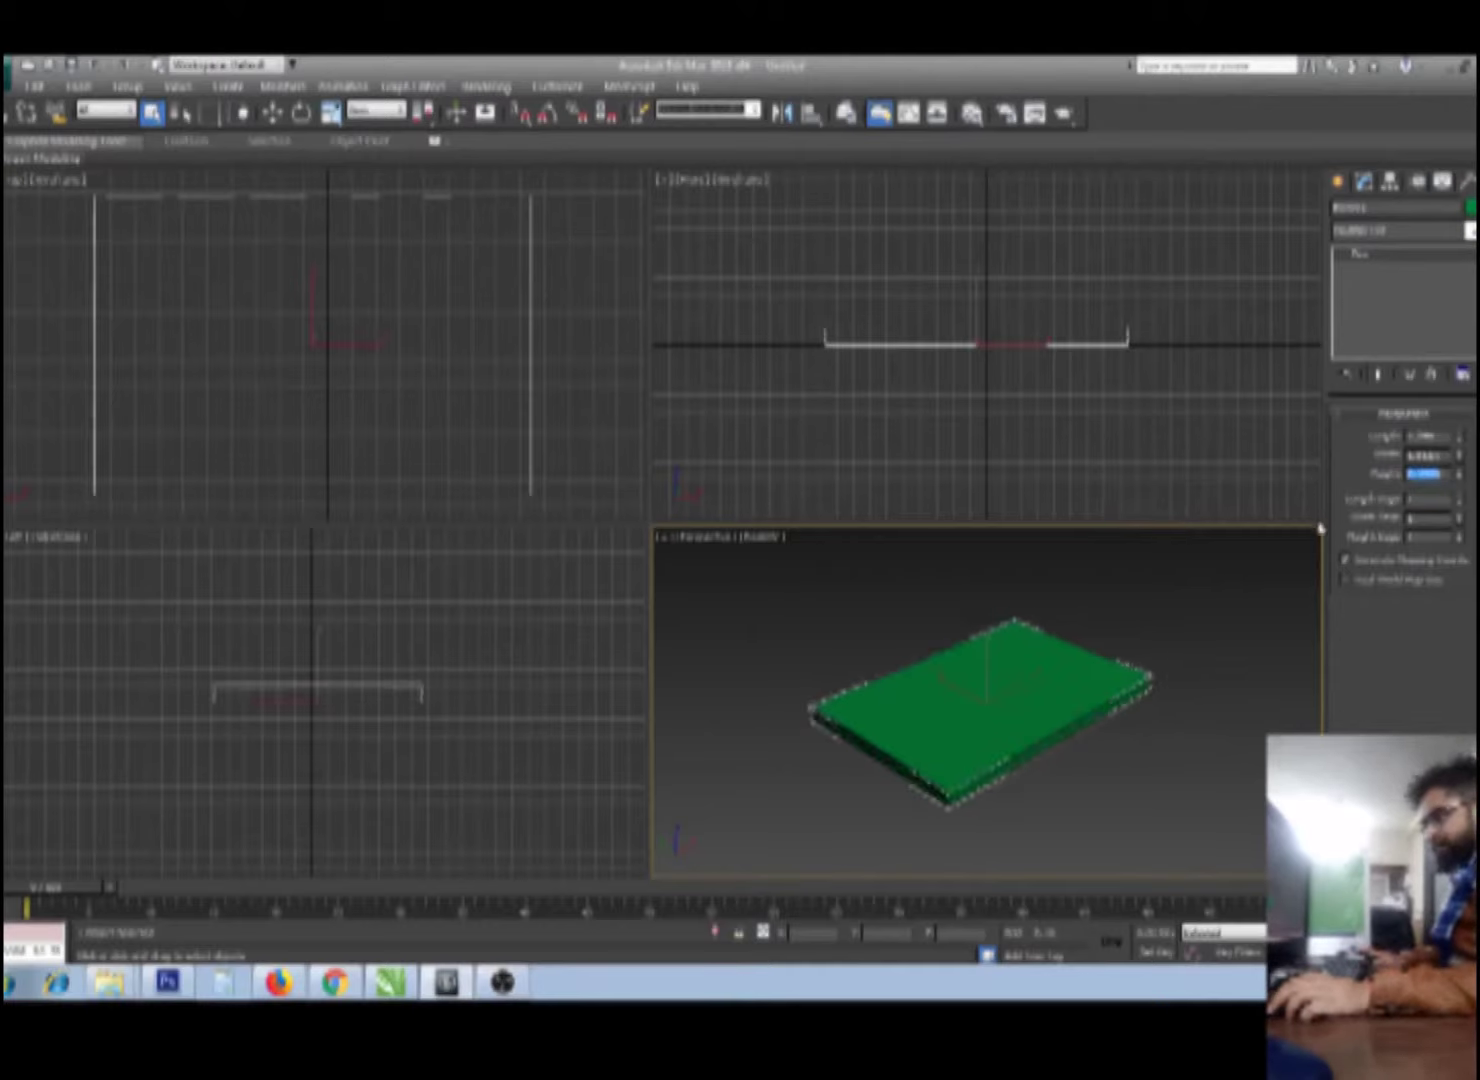
left_click(1440, 436)
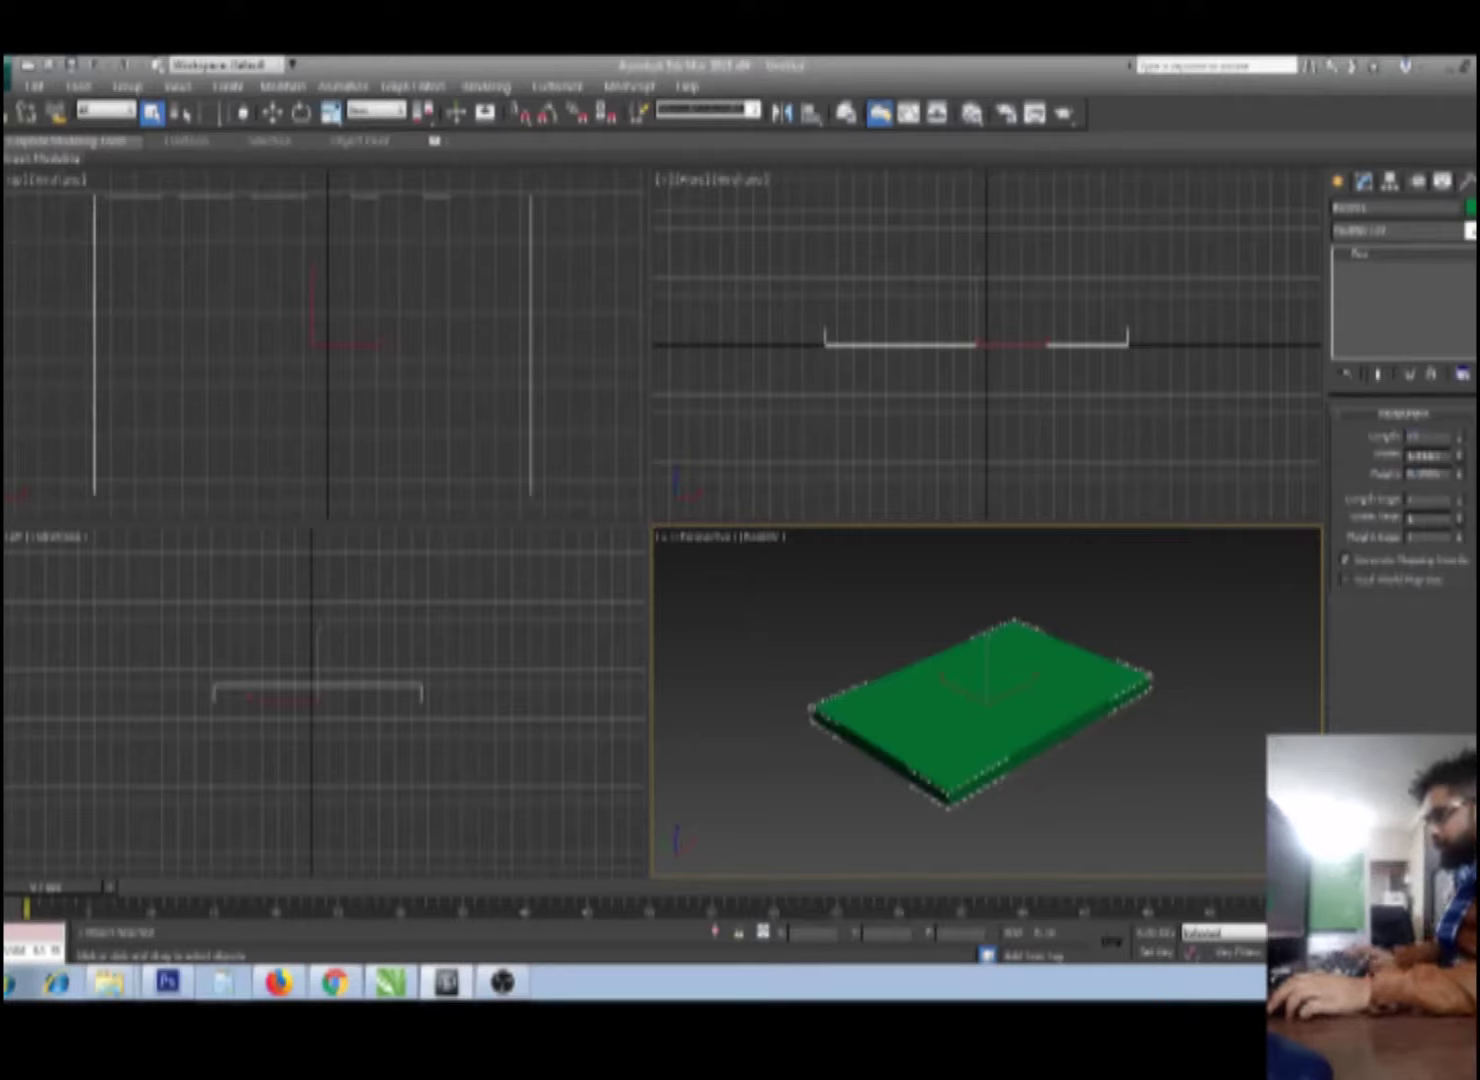
key("Return")
key("Tab")
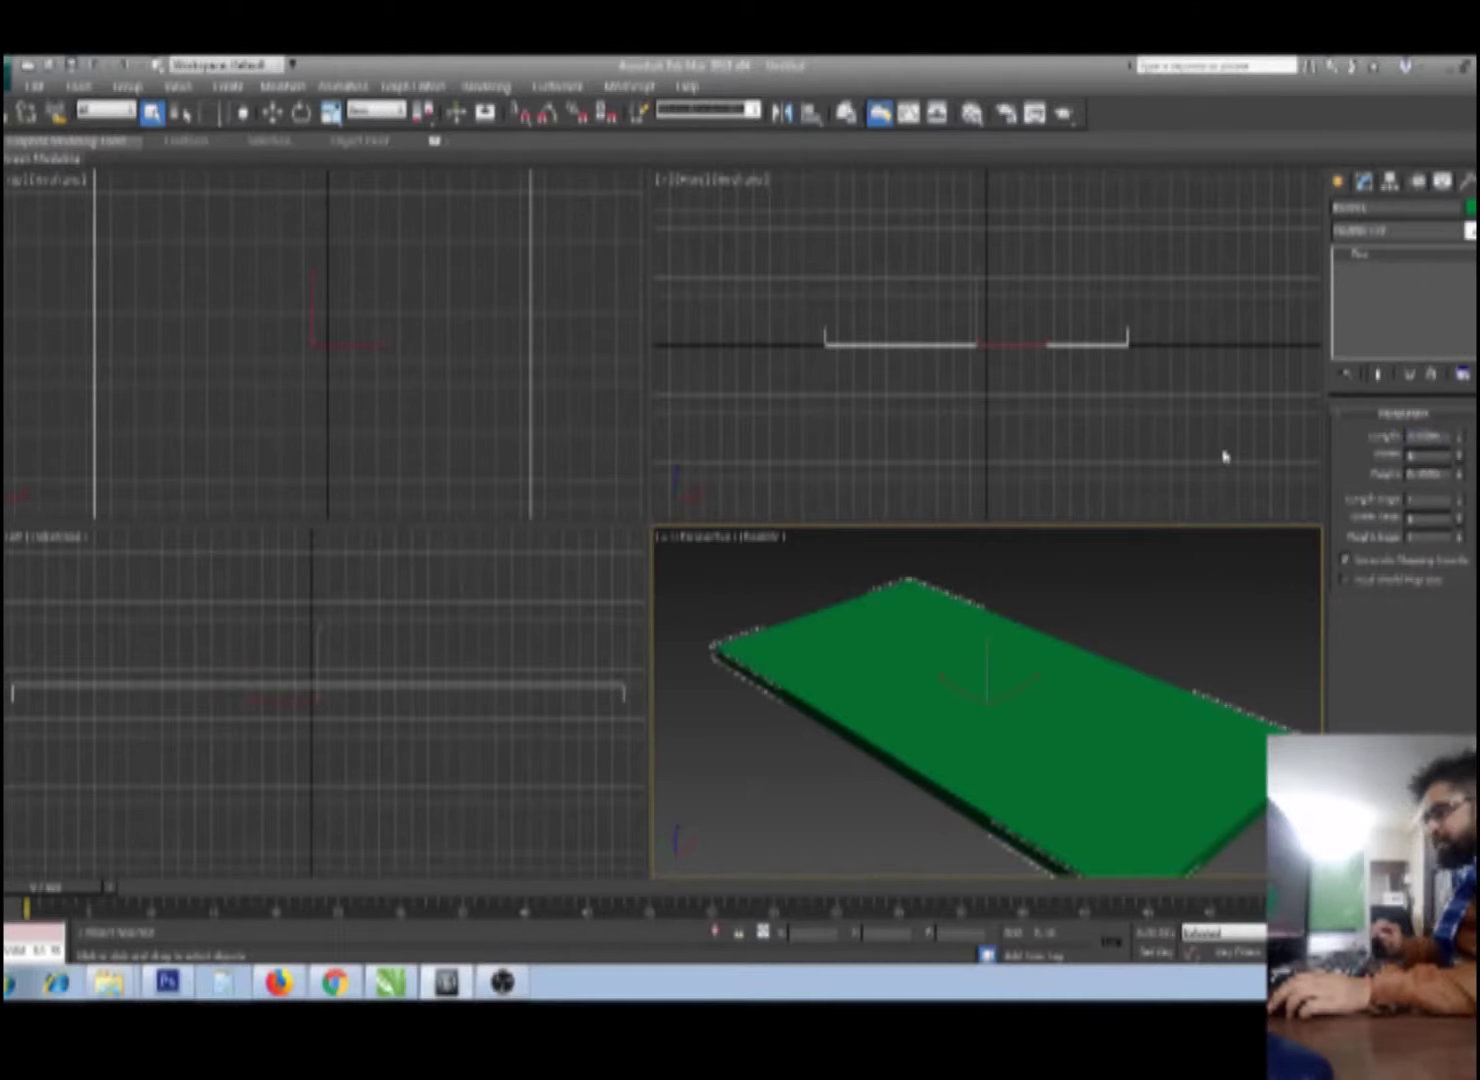
key("Return")
key("Tab")
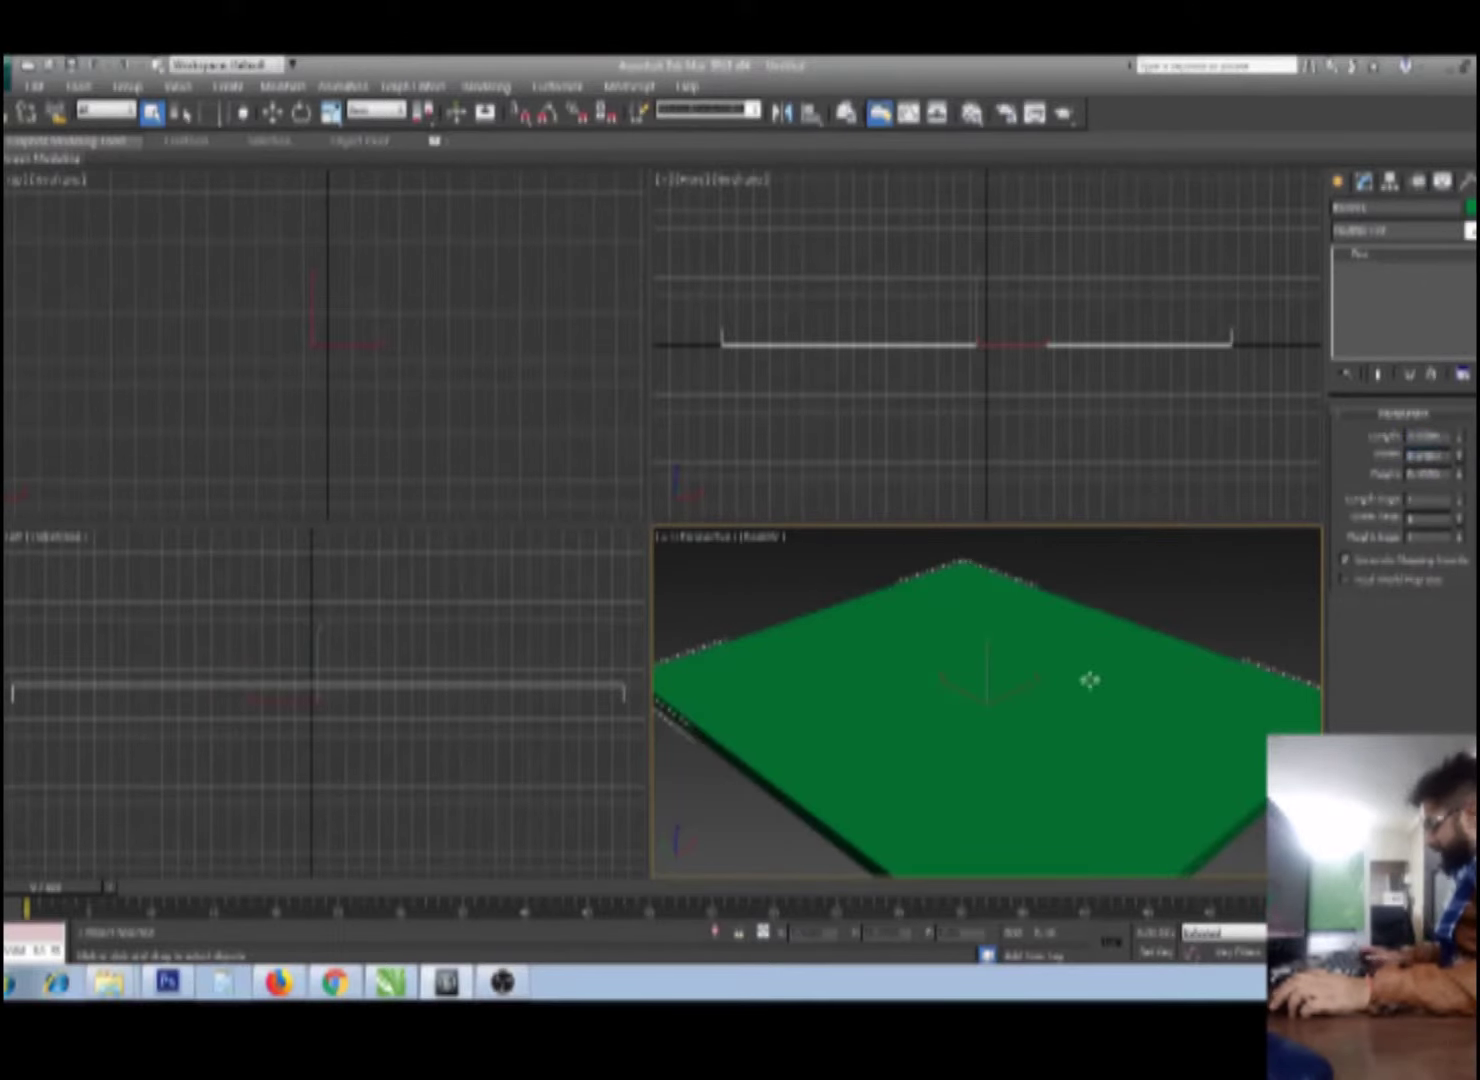
scroll(1090, 678, "down", 5)
key("alt+w")
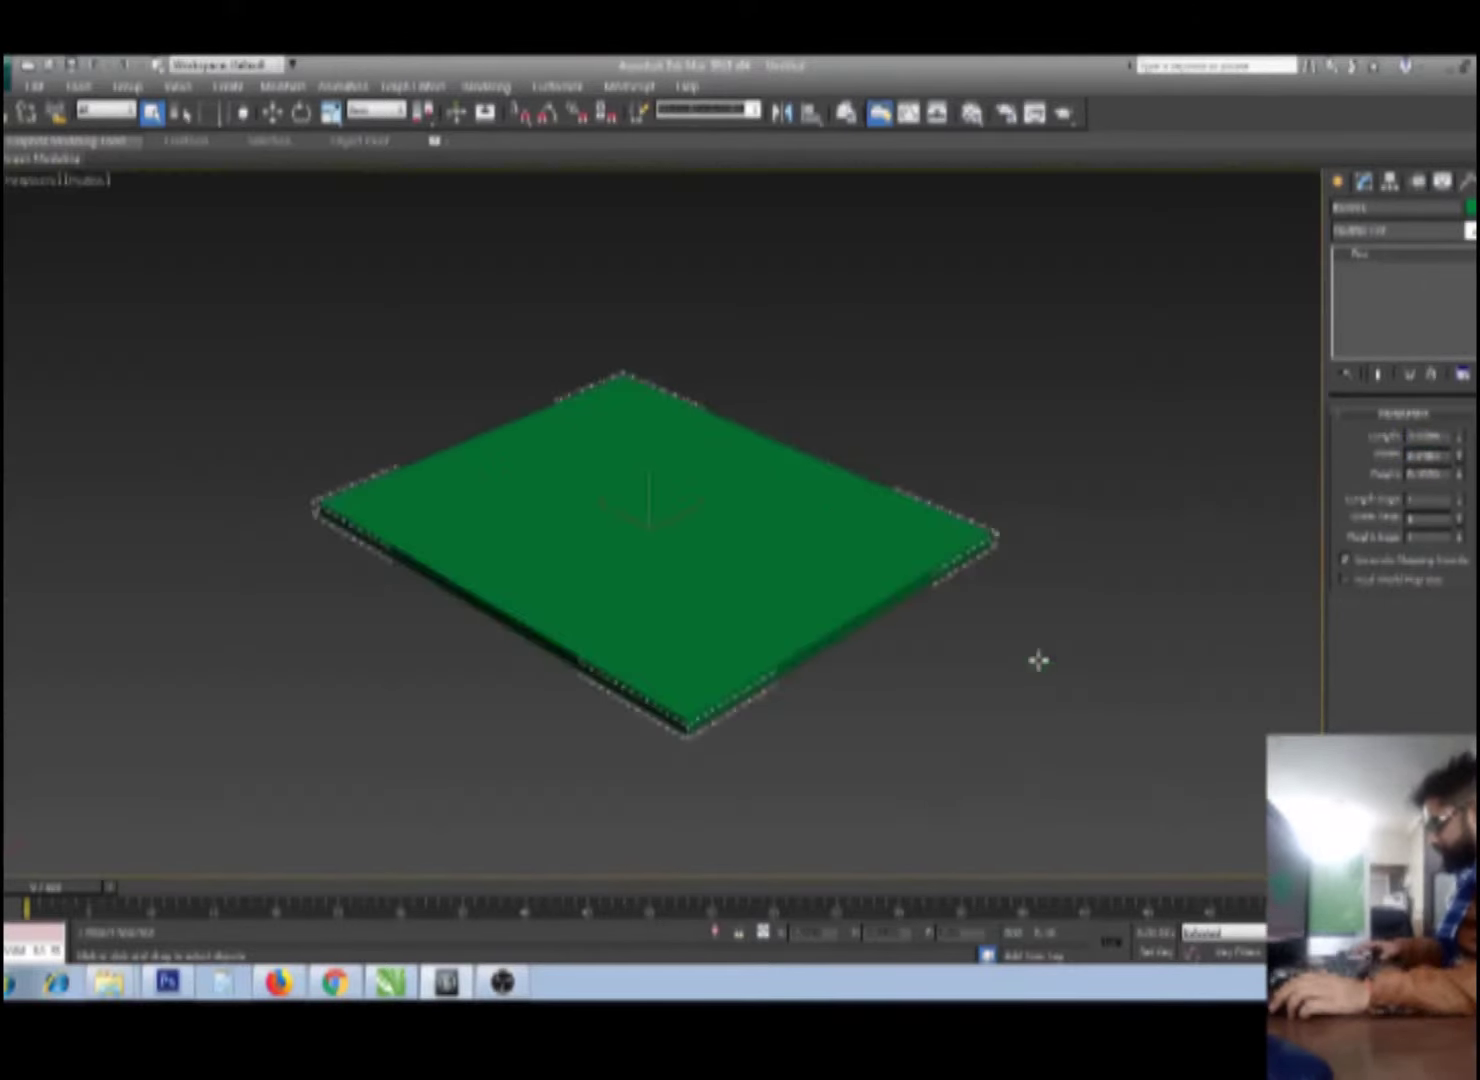
Step: Zoom extents on the floor slab in the top, left, front and perspective views
key("f")
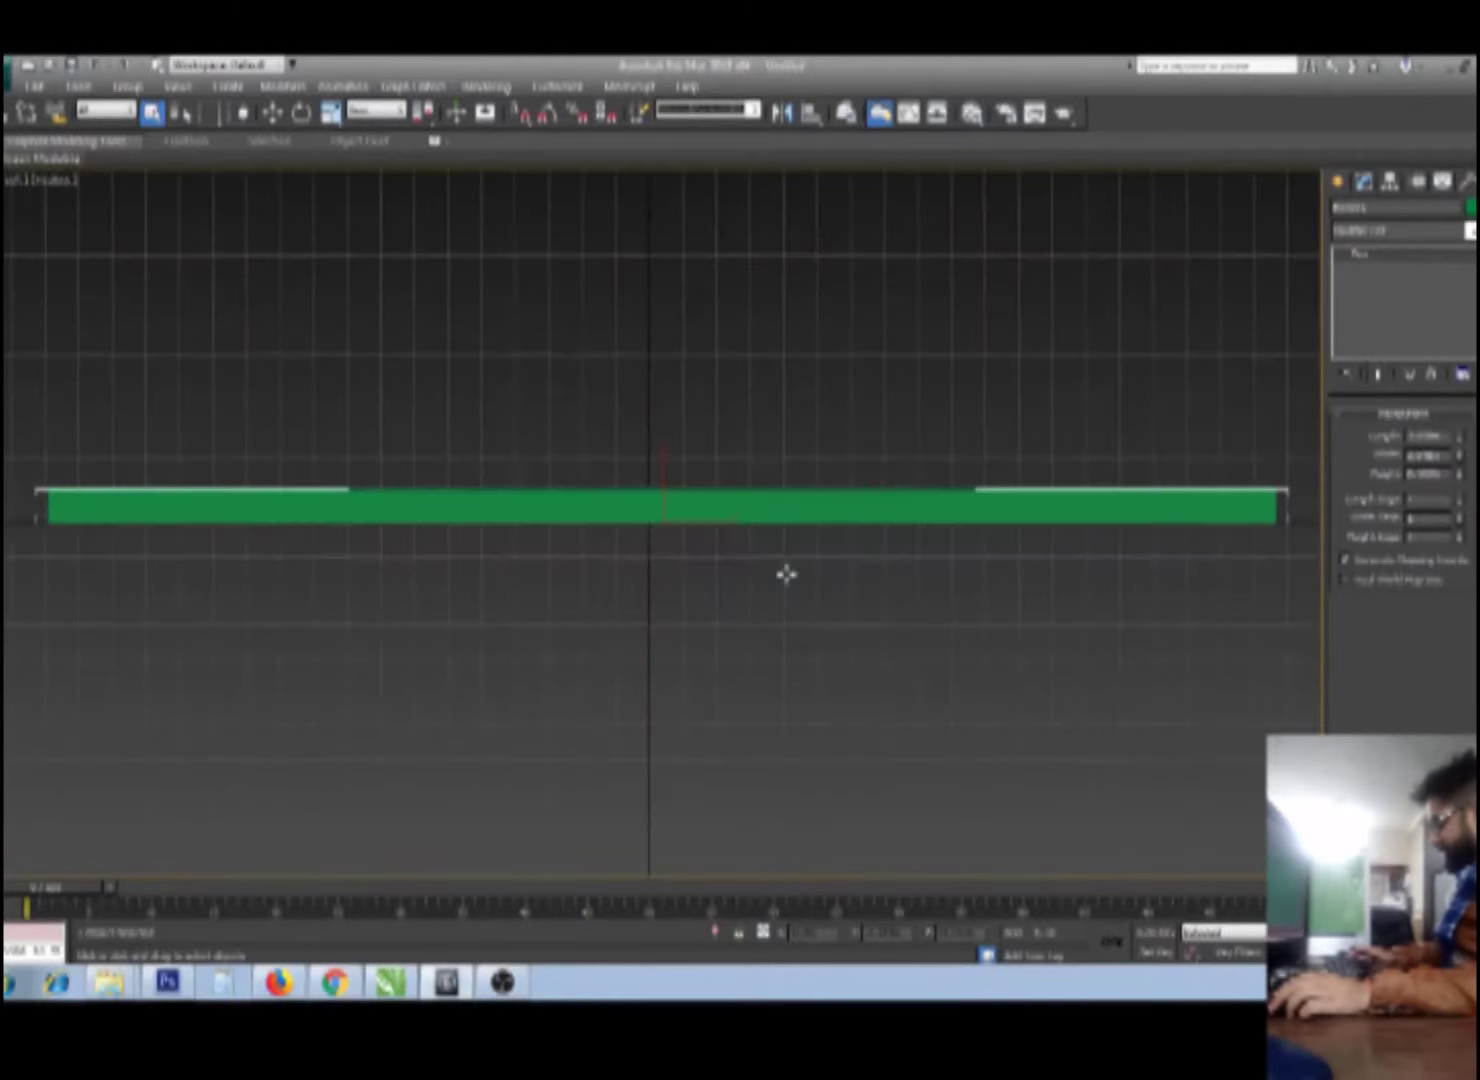
key("z")
key("t")
key("alt+w")
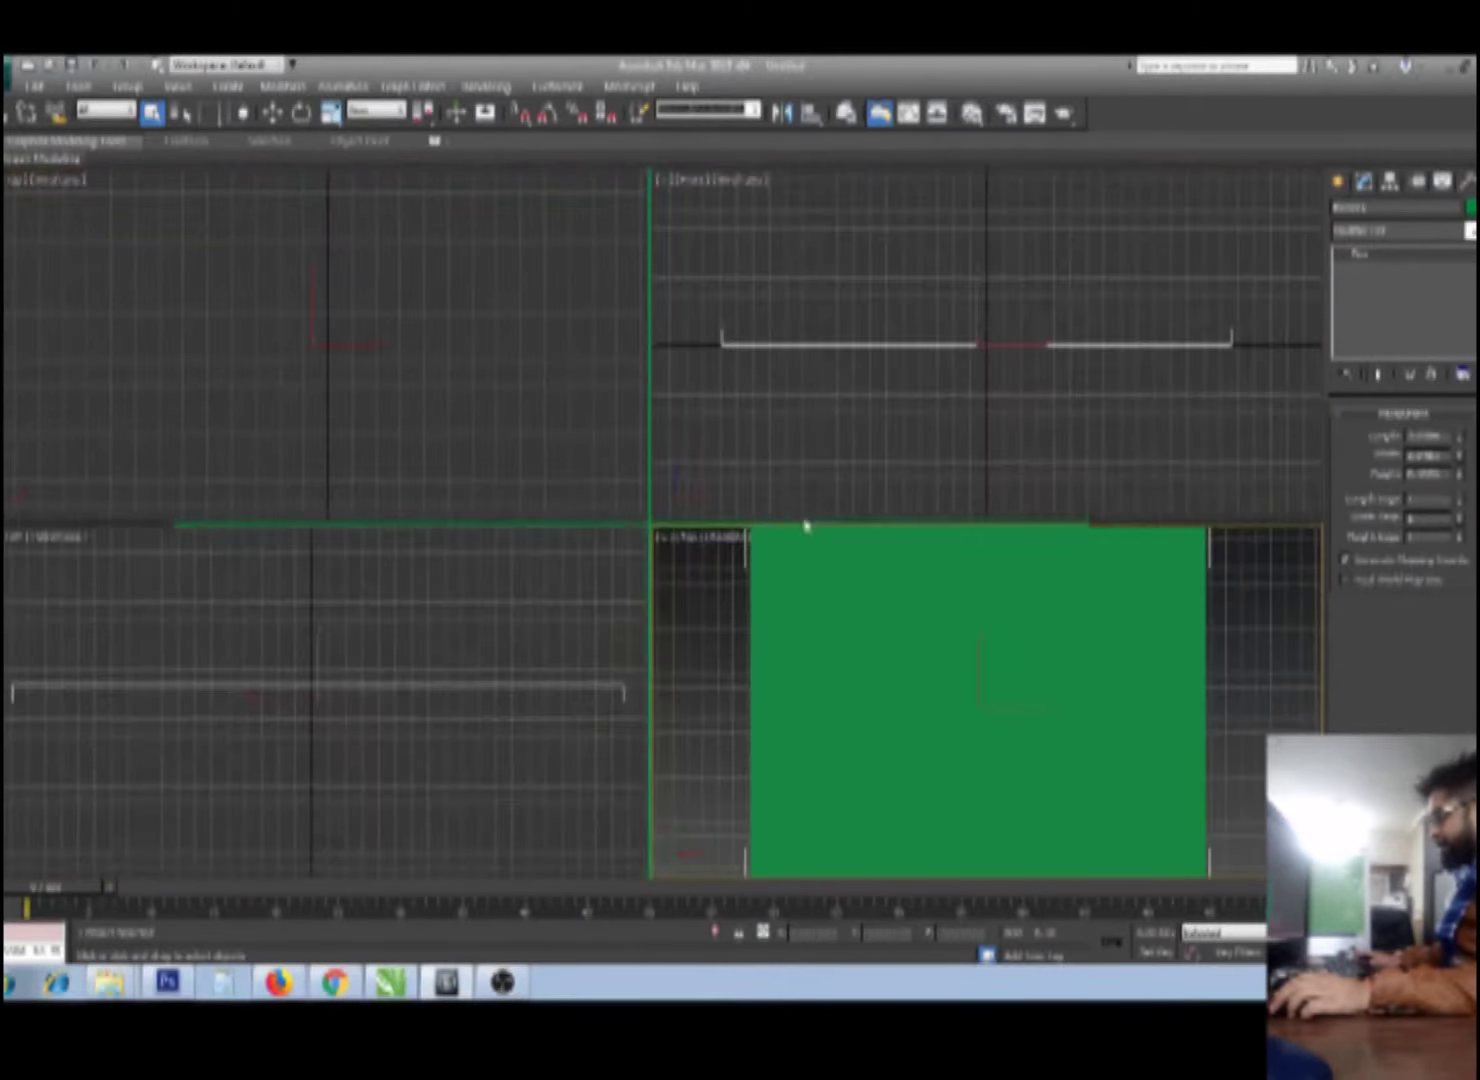
key("z")
right_click(505, 440)
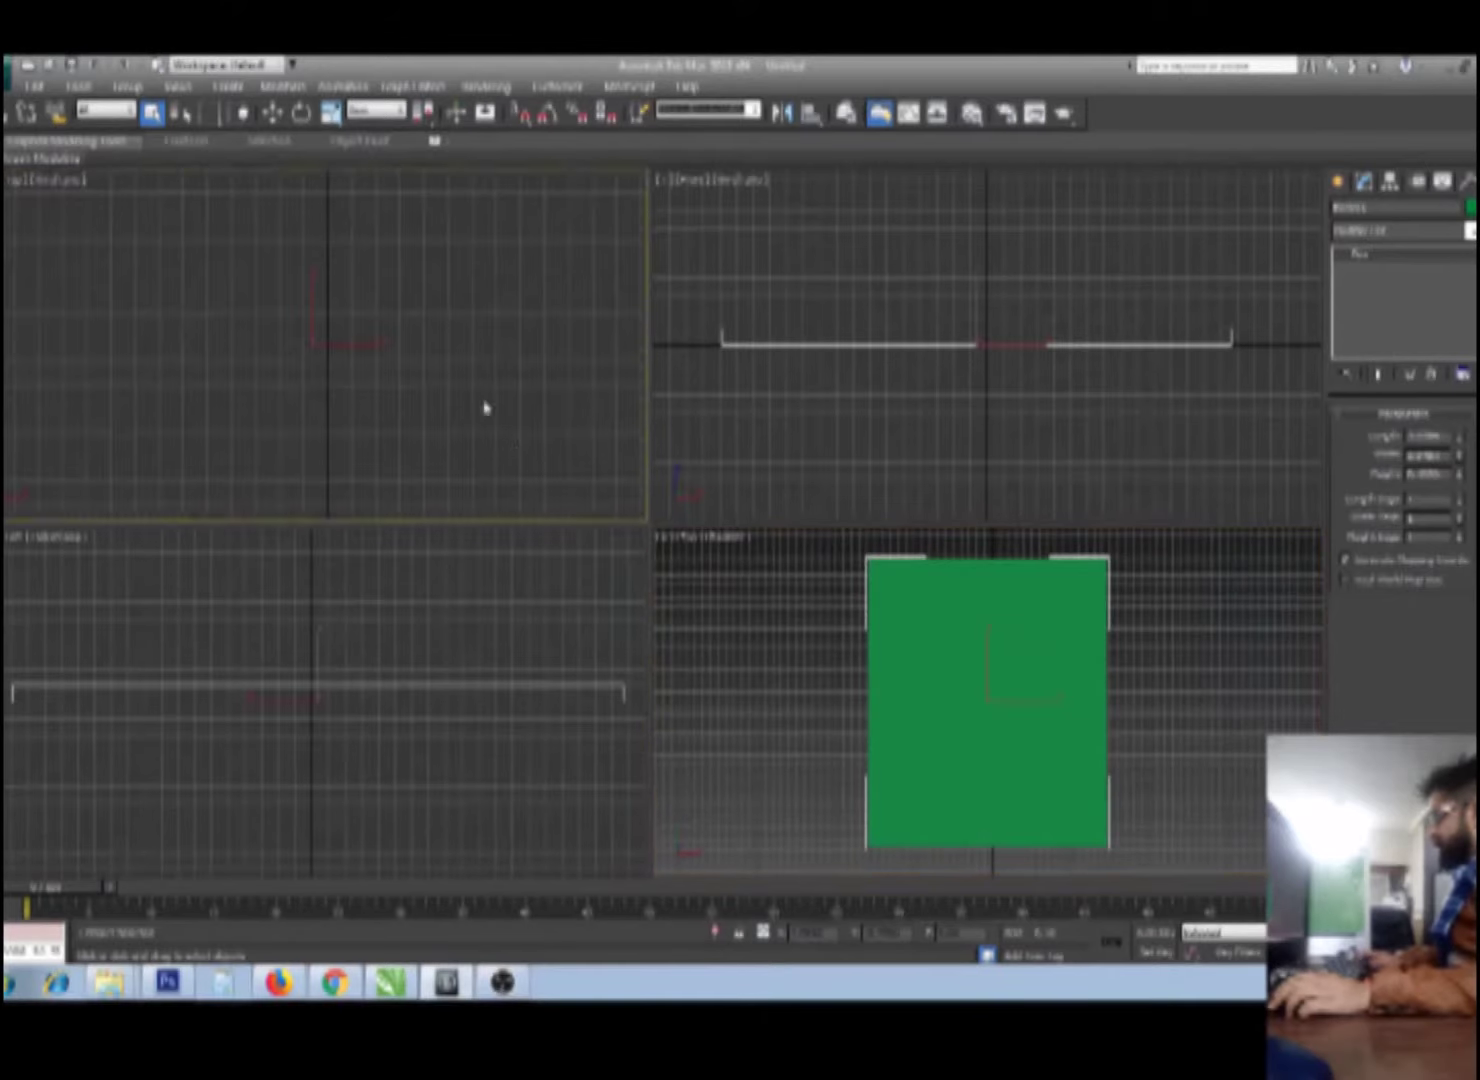
key("z")
right_click(389, 611)
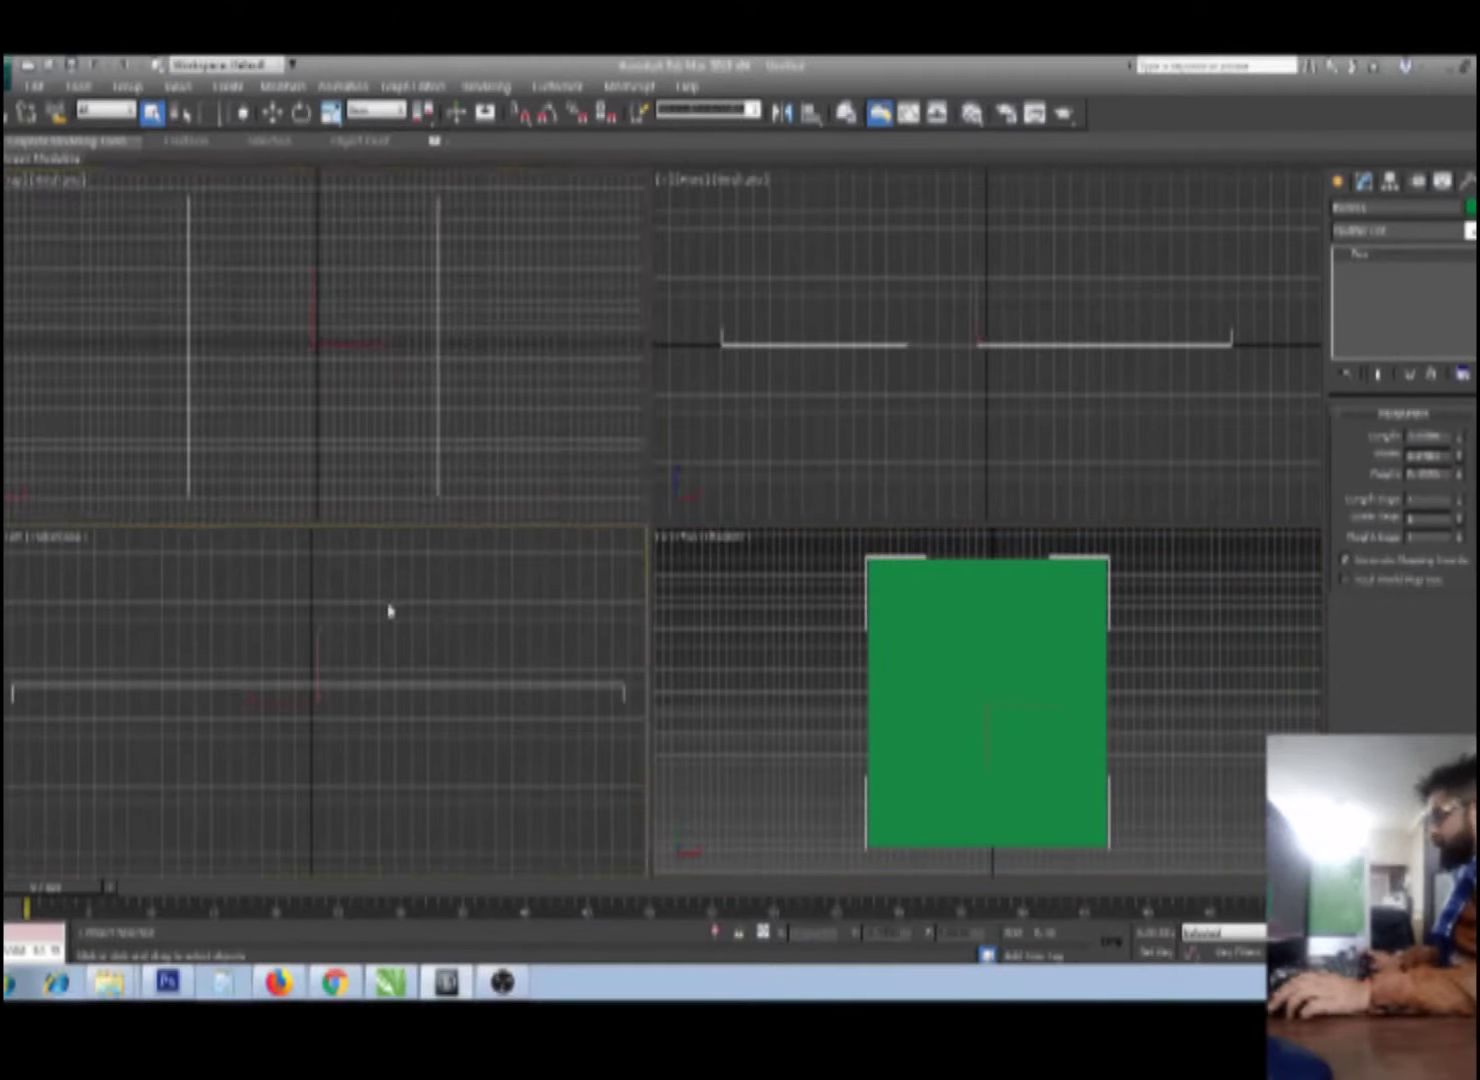
key("z")
right_click(787, 437)
key("z")
right_click(1007, 637)
Step: Select the slab, orbit the perspective view to an angle, and pan the front view lower
key("w")
left_click(984, 644)
key("z")
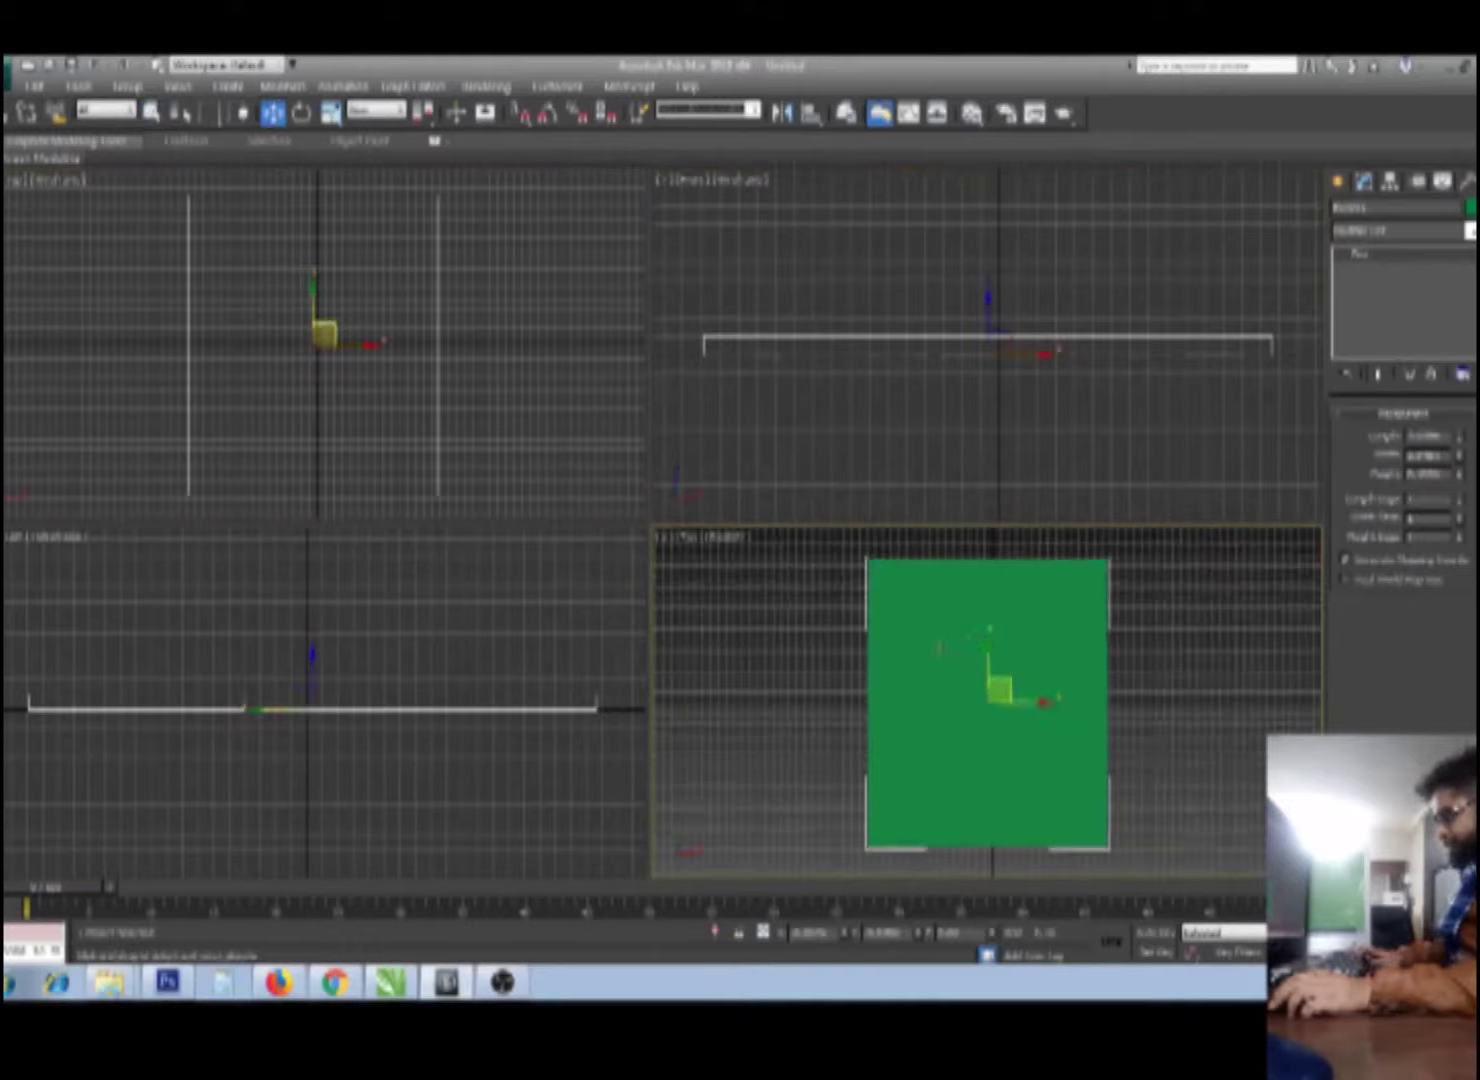
middle_click_drag(938, 648, 1045, 577, "alt")
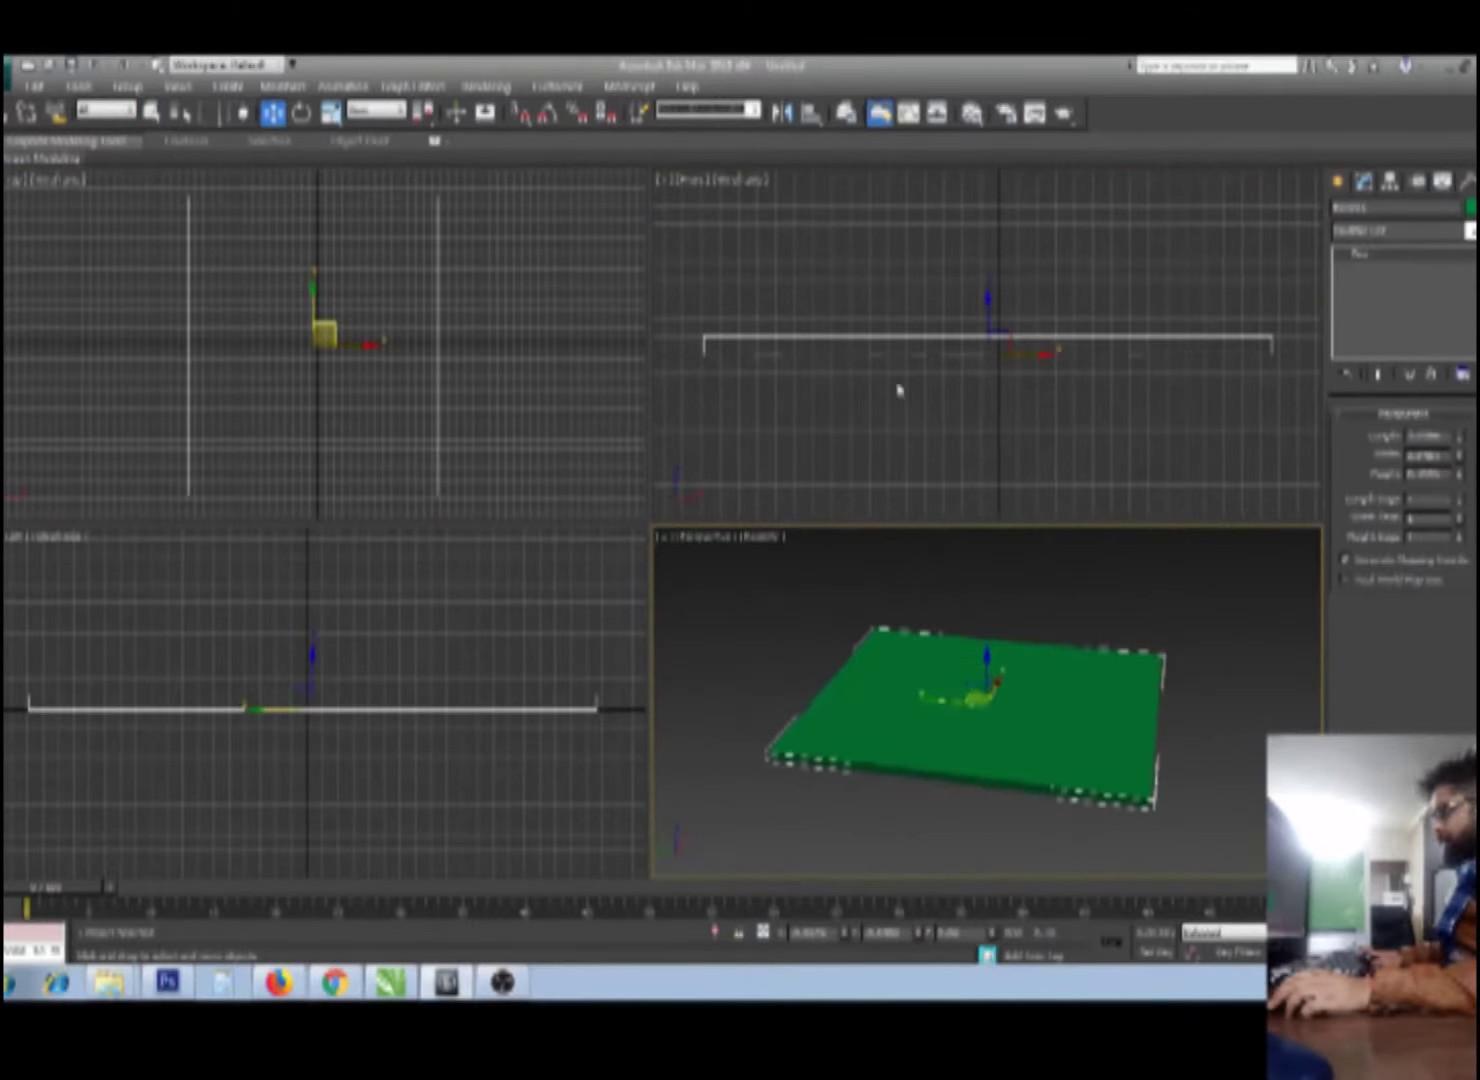
middle_click(914, 420)
middle_click_drag(899, 370, 942, 410)
scroll(942, 410, "down", 2)
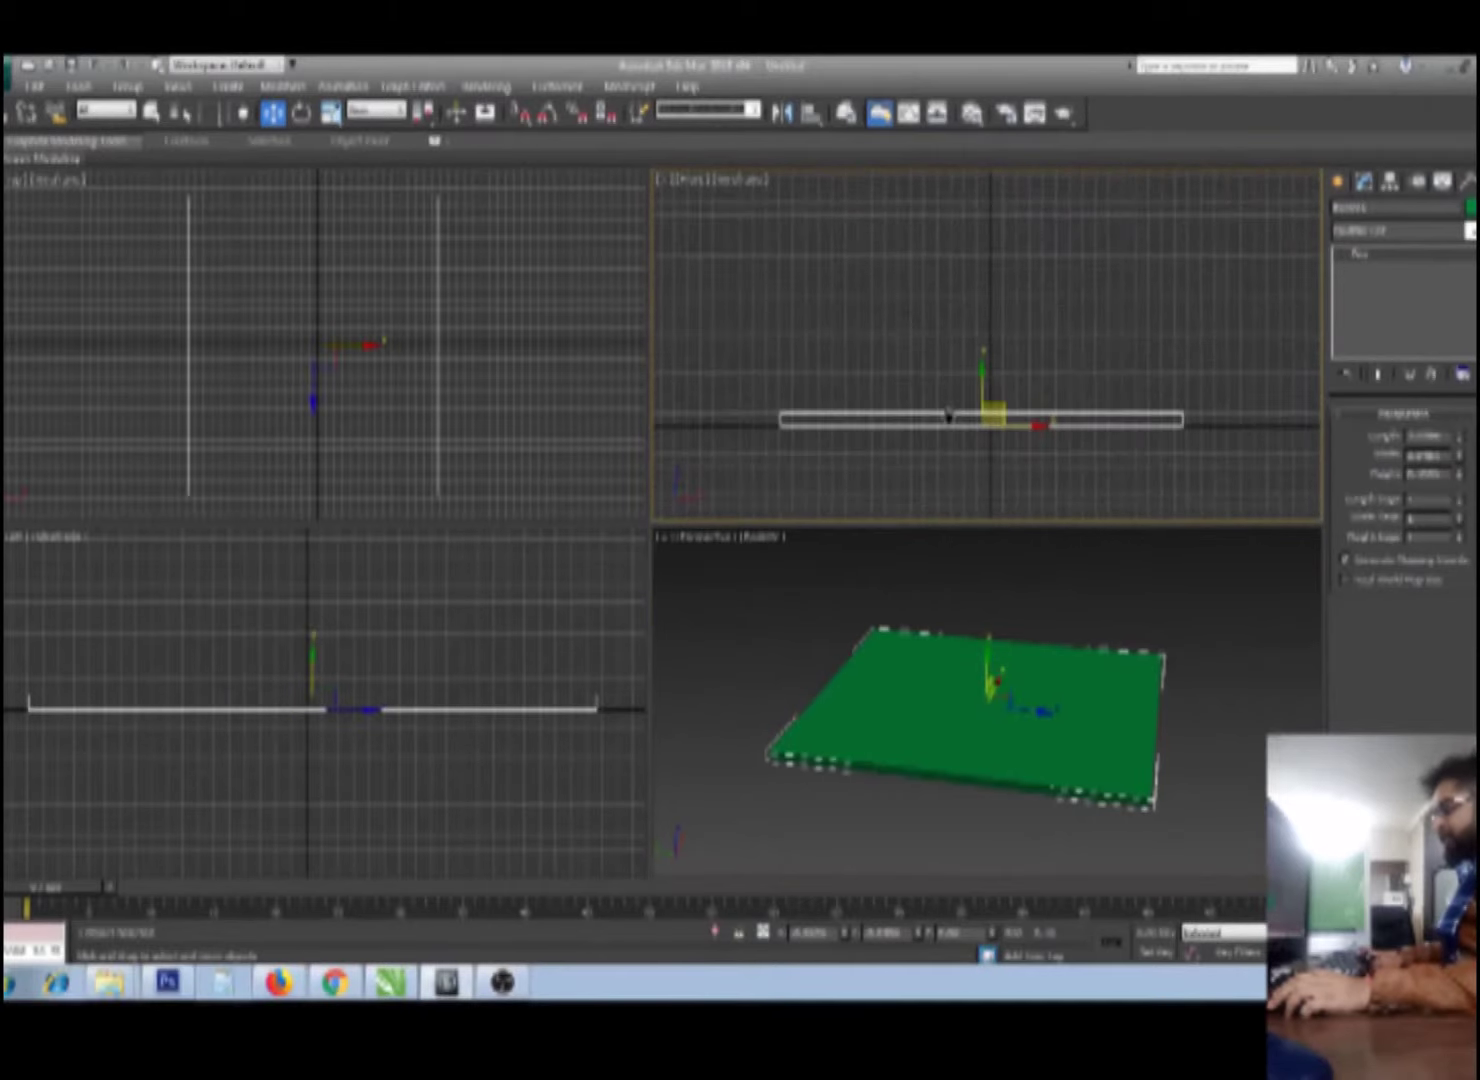
middle_click_drag(951, 390, 961, 418)
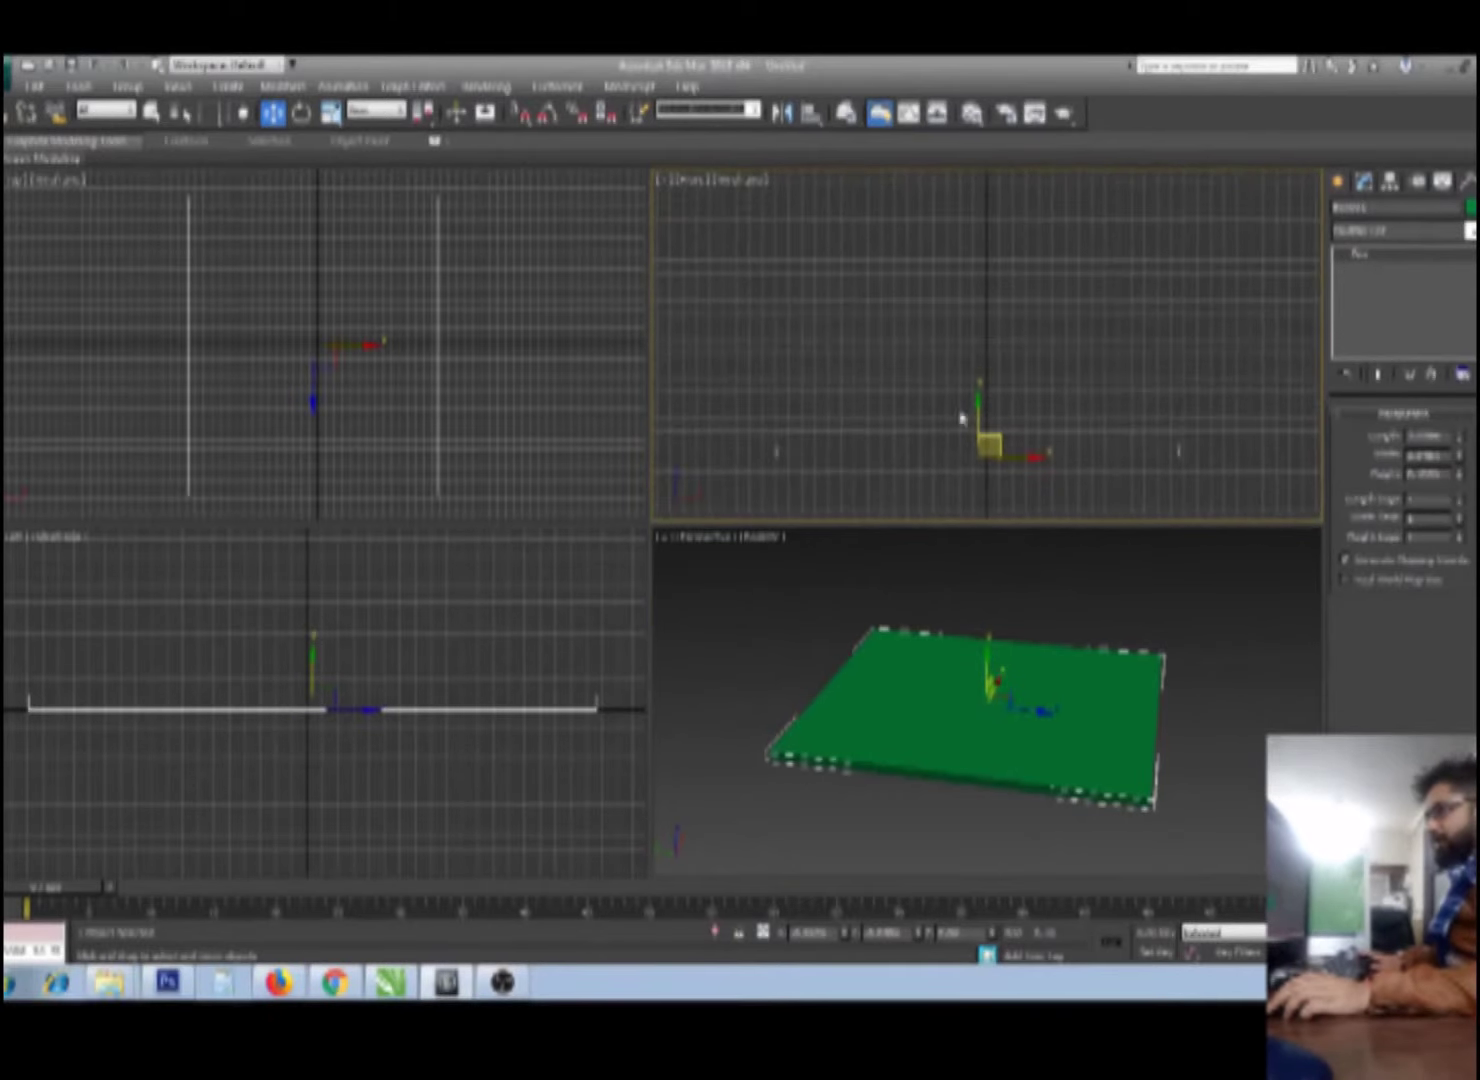
left_click(1338, 183)
Step: Choose the Rectangle shape tool and pan the front view to leave room above the slab
left_click(1366, 210)
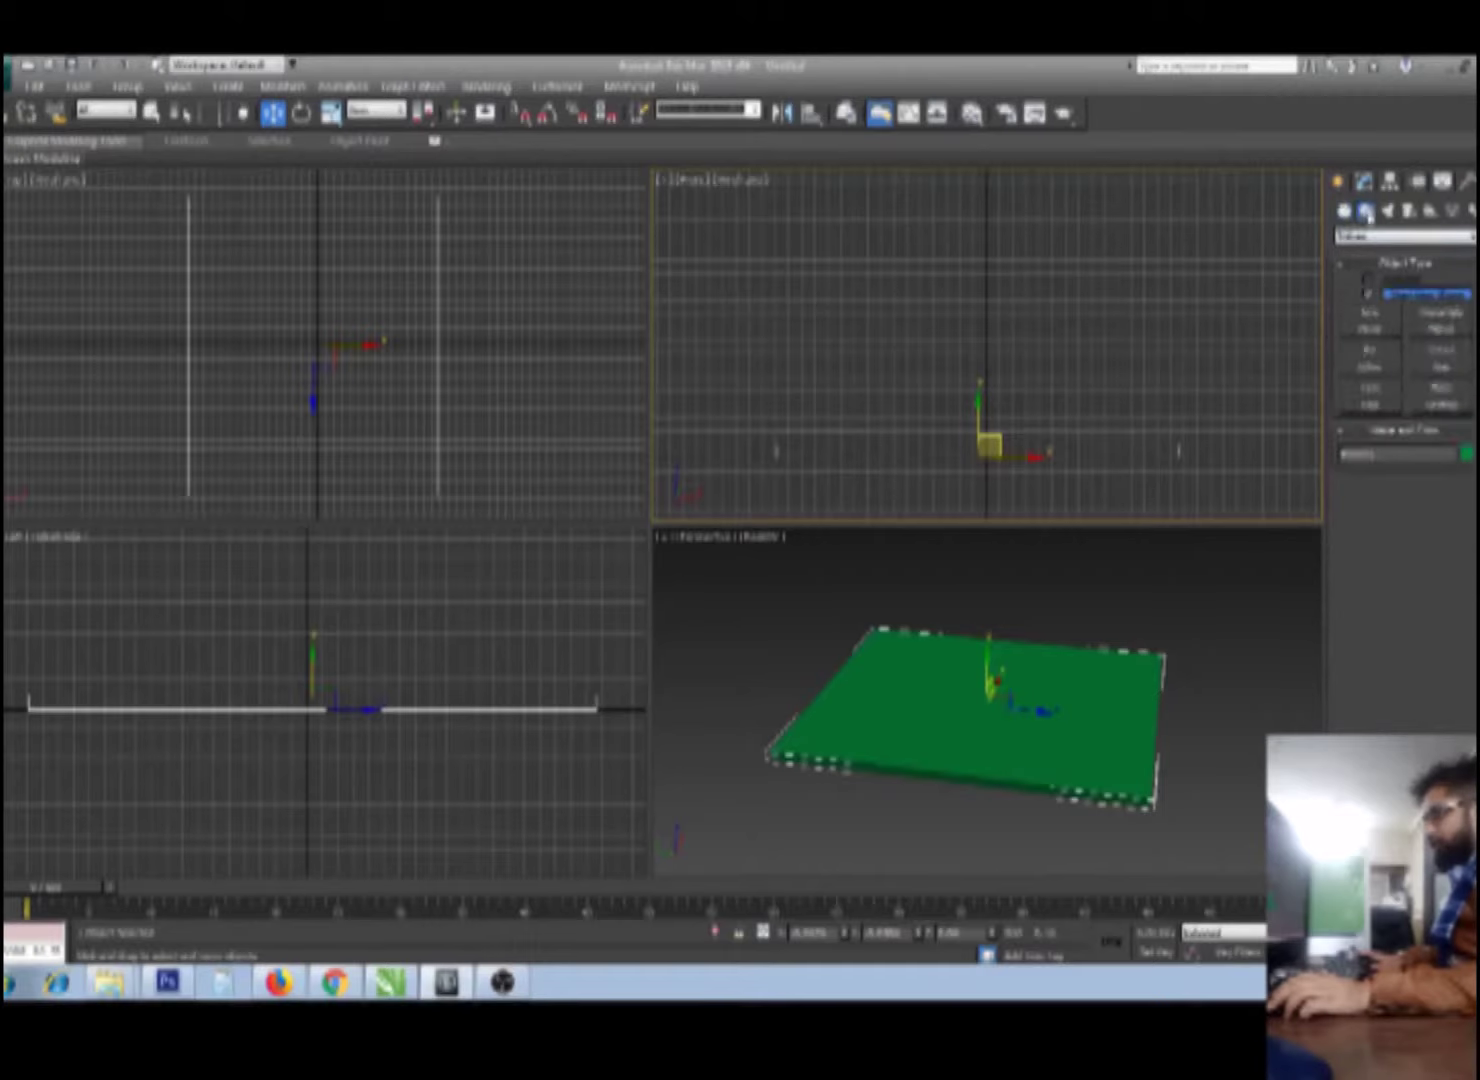
left_click(1370, 311)
middle_click_drag(859, 444, 834, 466)
left_click(1437, 310)
scroll(1017, 429, "down", 2)
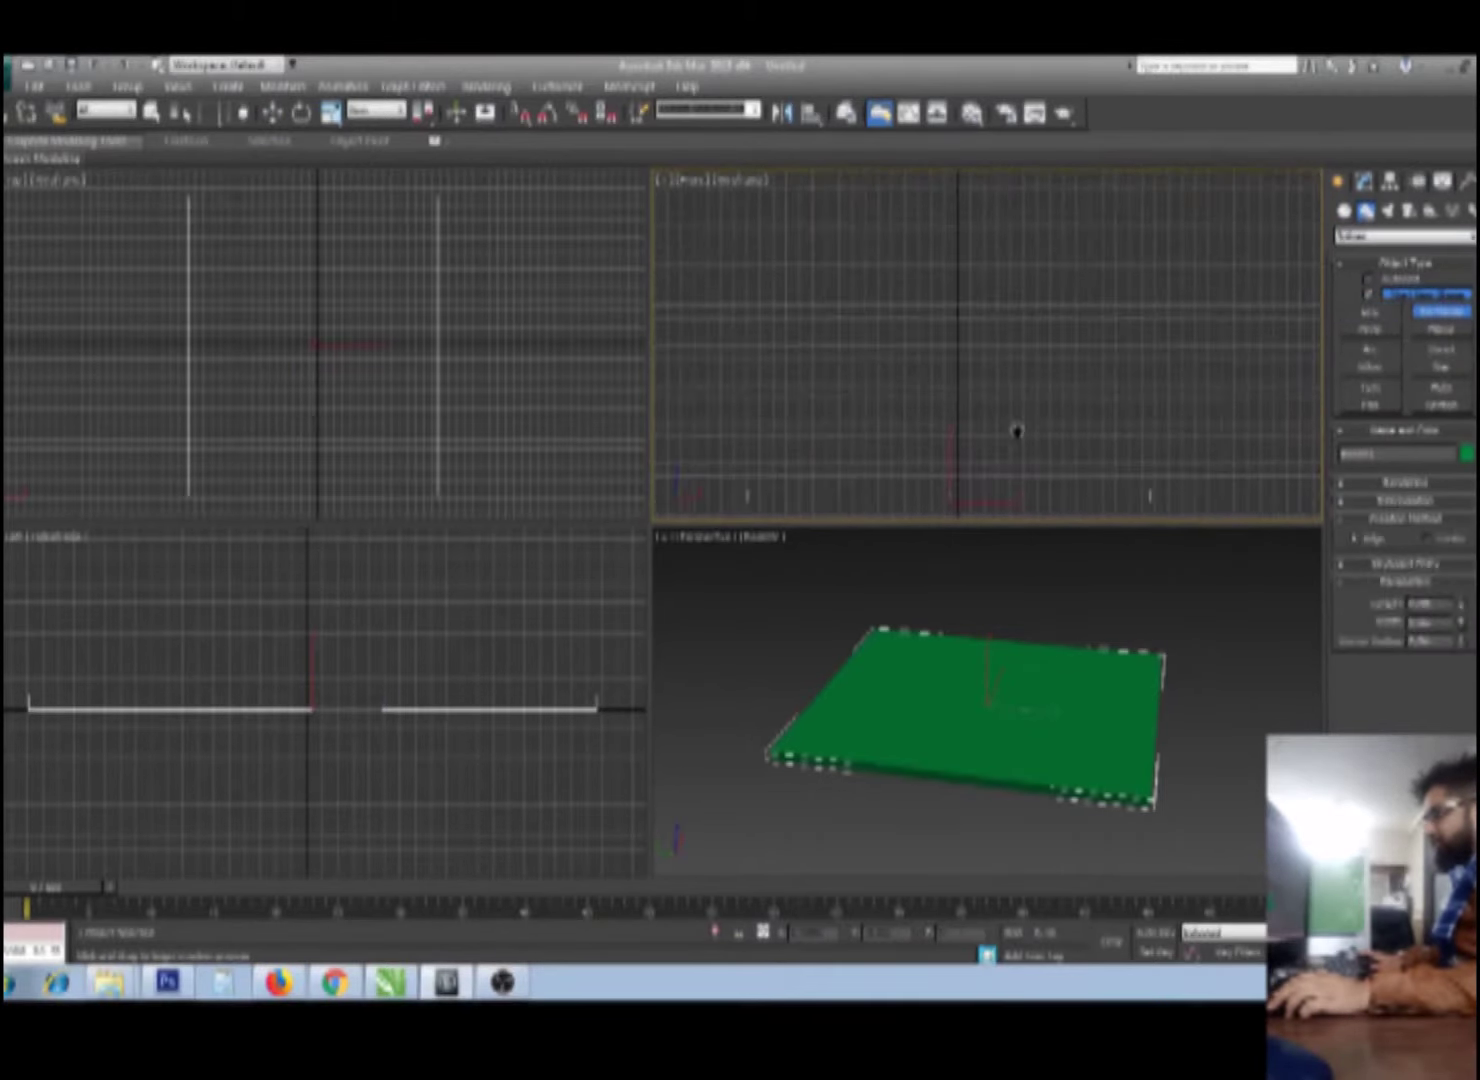
mouse_move(1017, 408)
middle_mouse_down()
mouse_move(1011, 443)
mouse_move(981, 433)
middle_mouse_up()
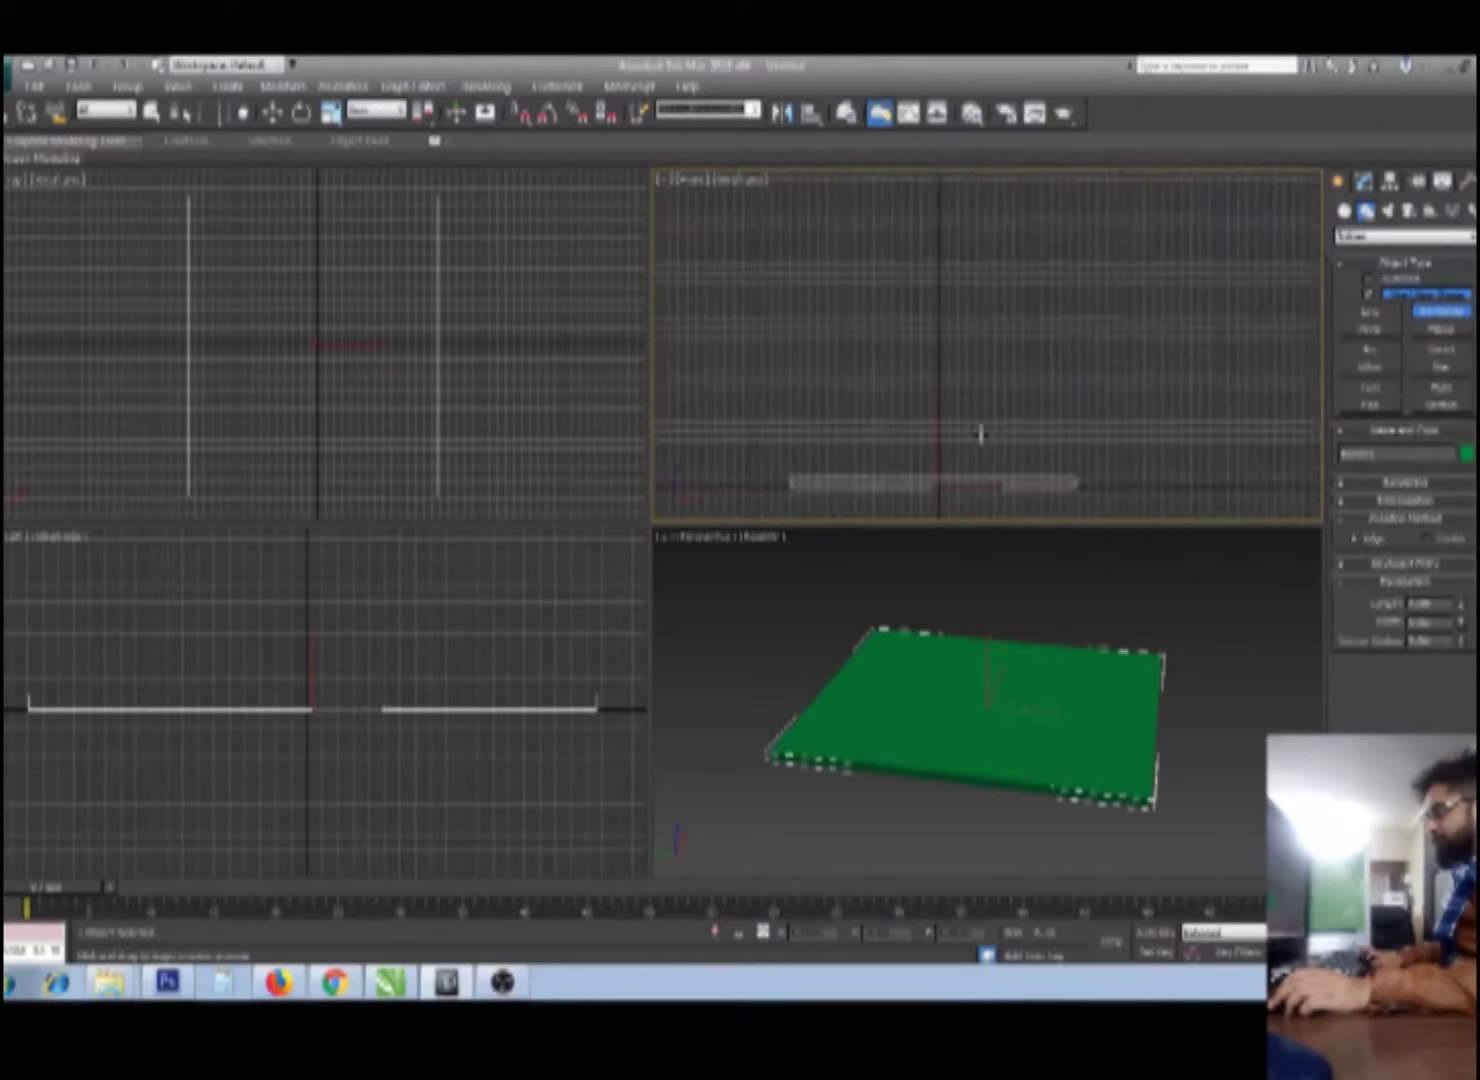
scroll(978, 459, "up", 2)
scroll(940, 330, "down", 2)
middle_click_drag(948, 350, 985, 404)
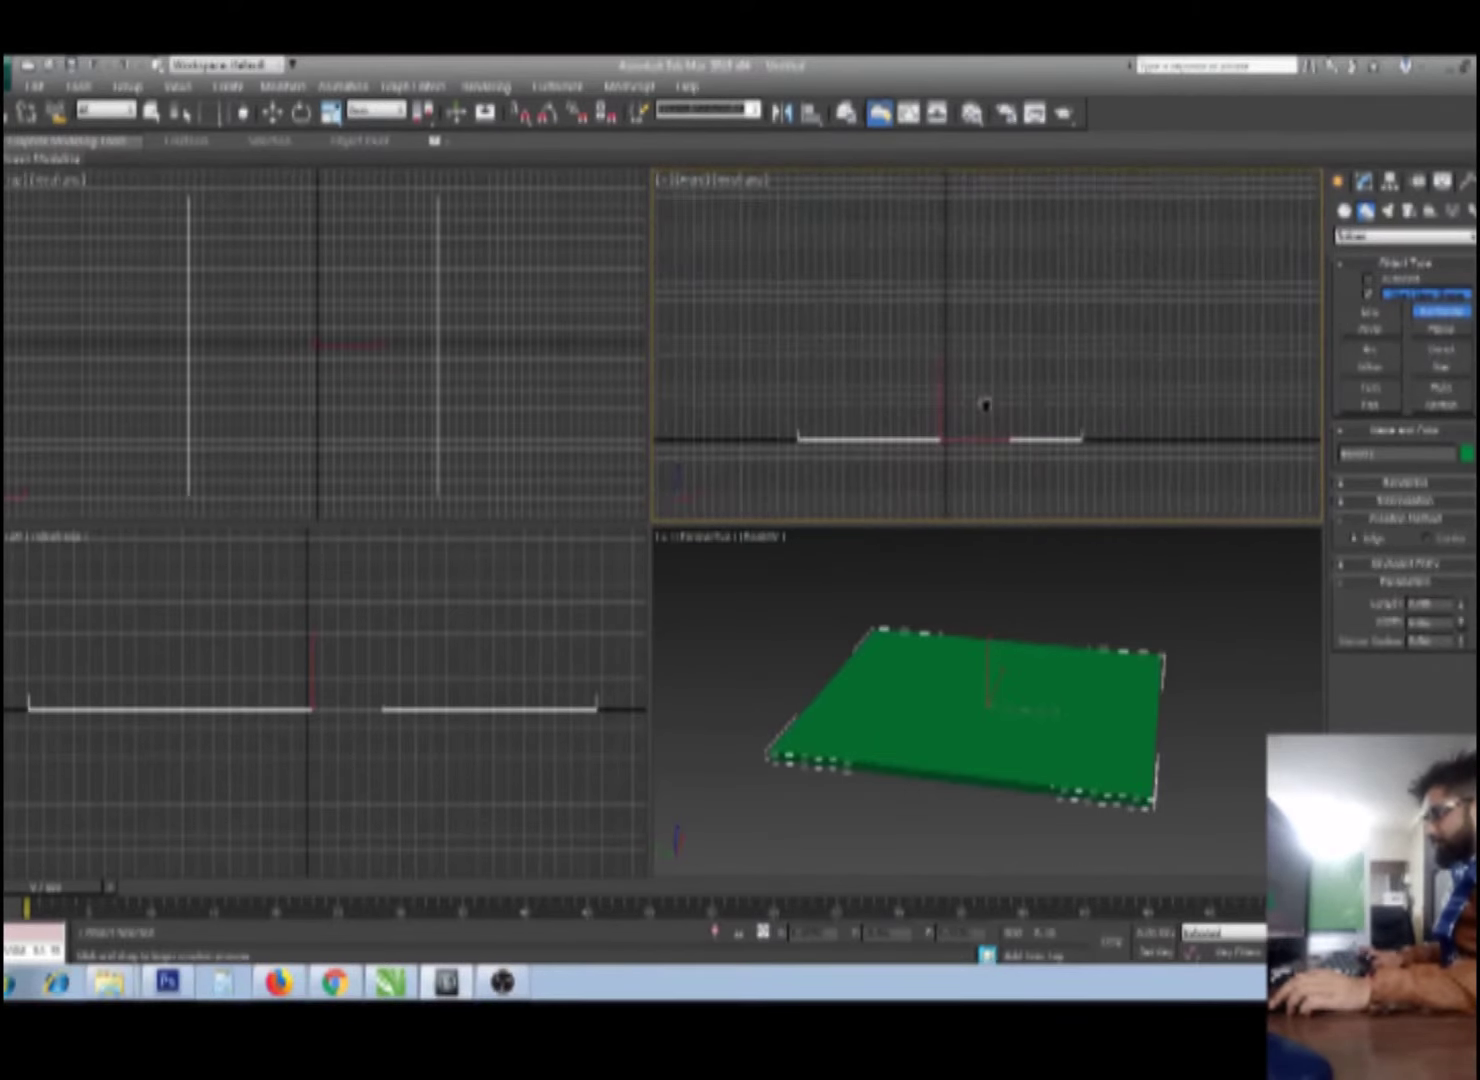
Step: Draw a tall upright rectangle standing on the slab in the front view
left_click_drag(799, 431, 1081, 184)
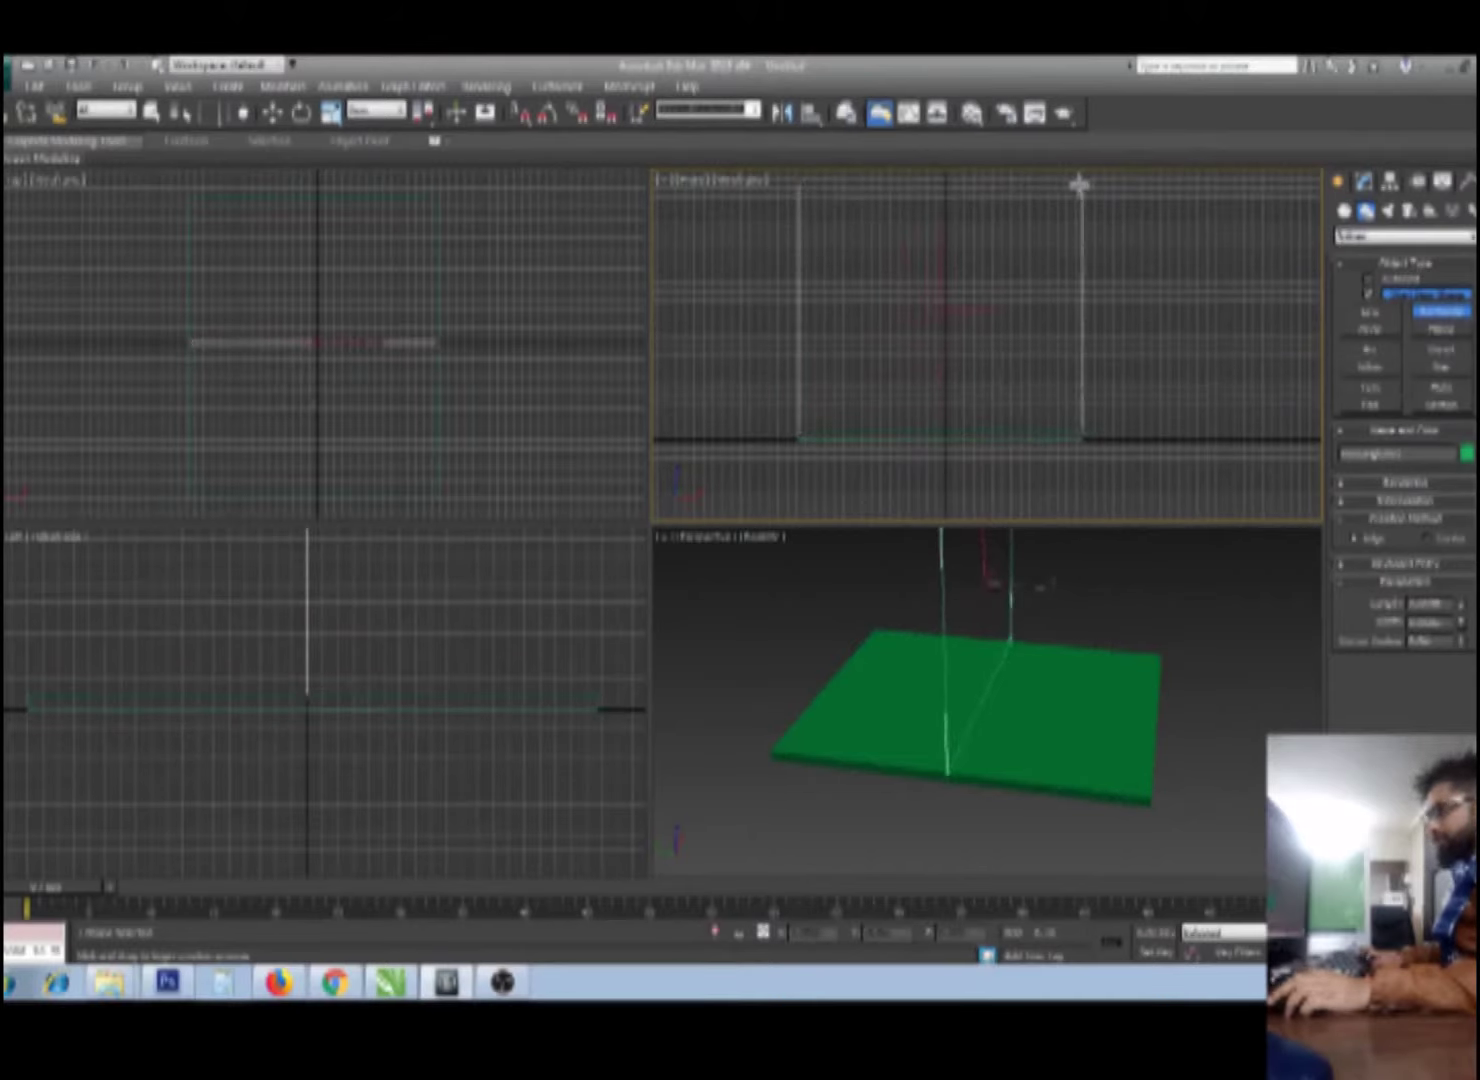
key("w")
middle_click_drag(1020, 320, 1000, 378)
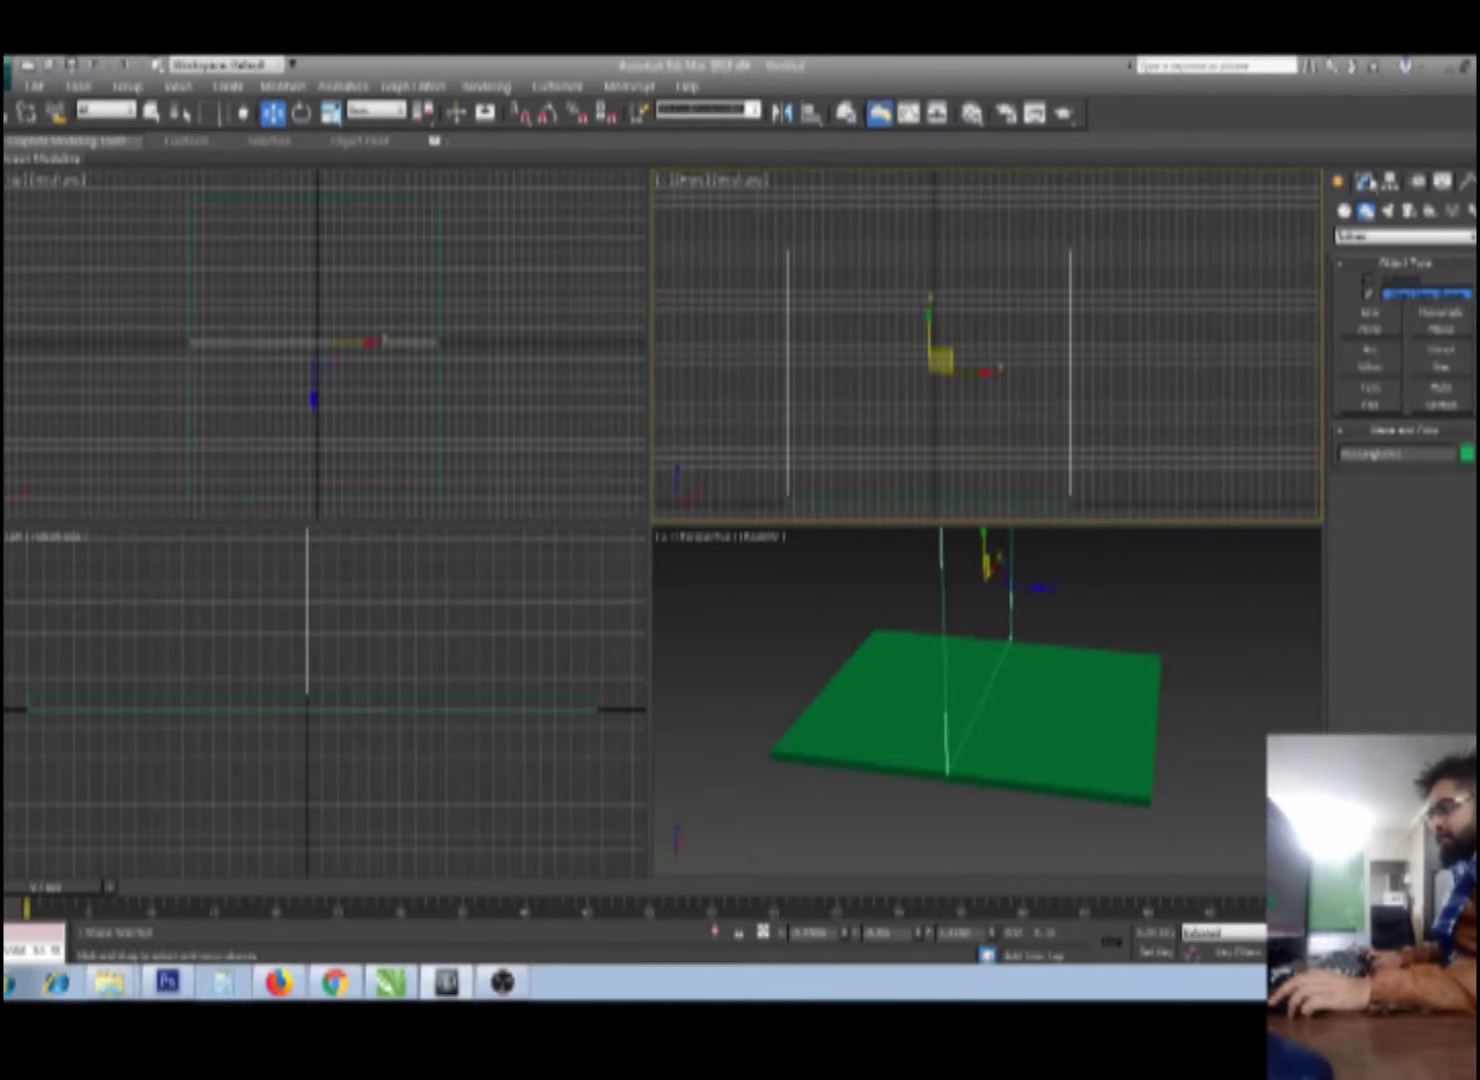
left_click(1366, 181)
double_click(1428, 491)
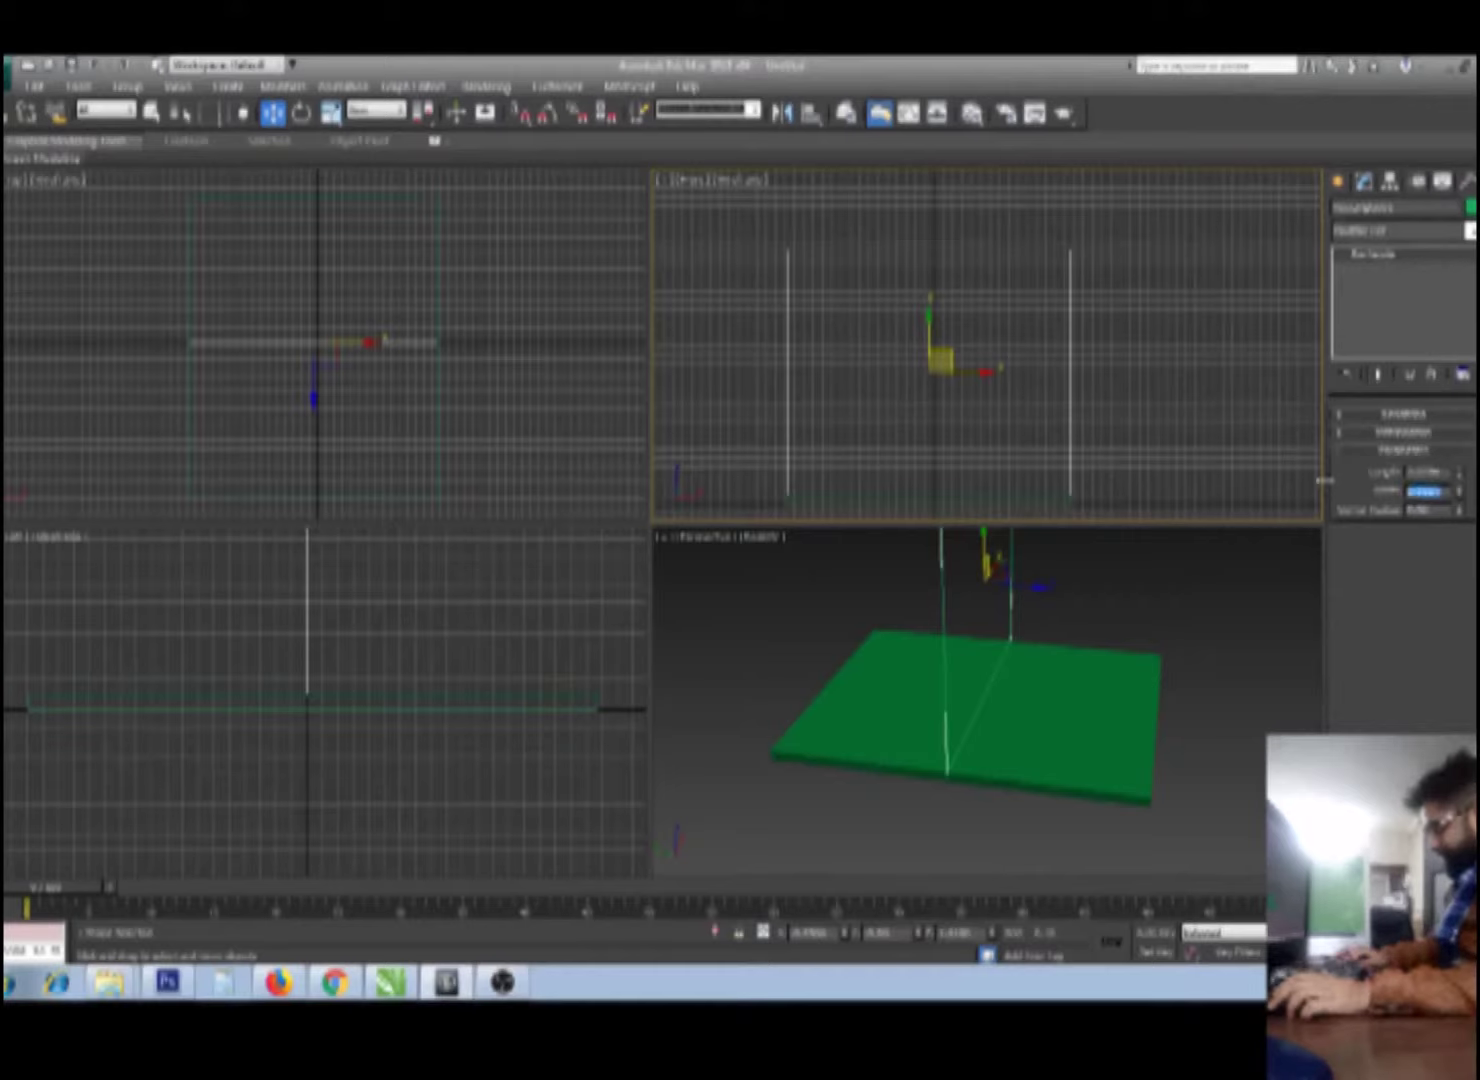
Step: Commit the rectangle's new width and set its length to 2
key("Return")
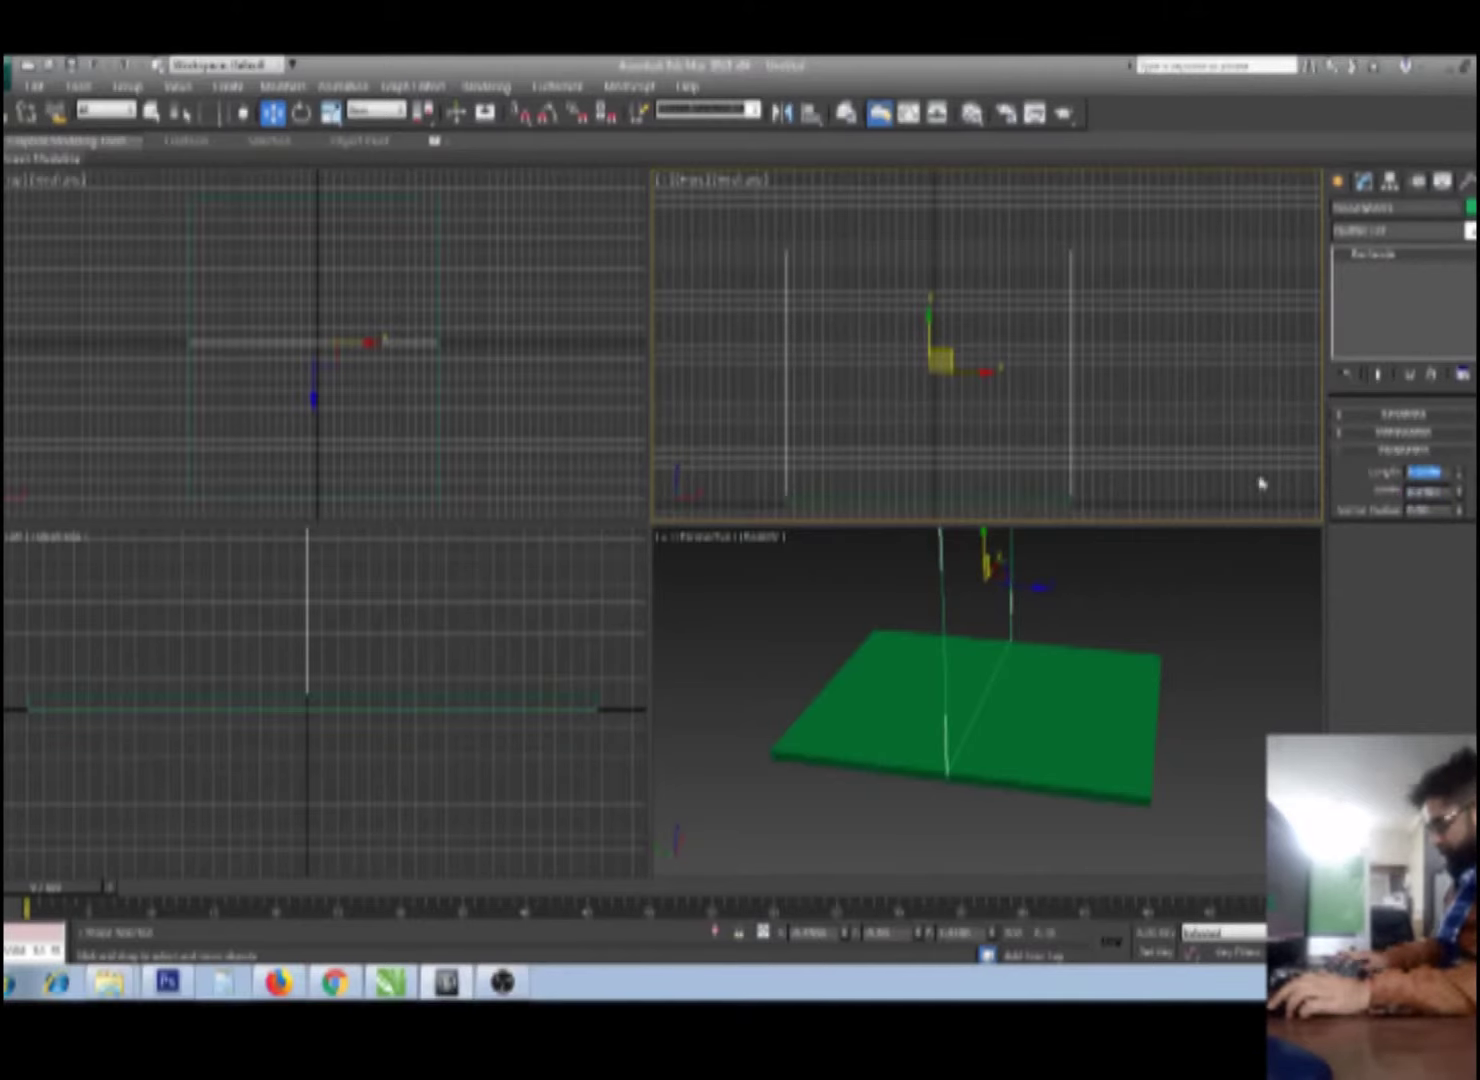
key("Return")
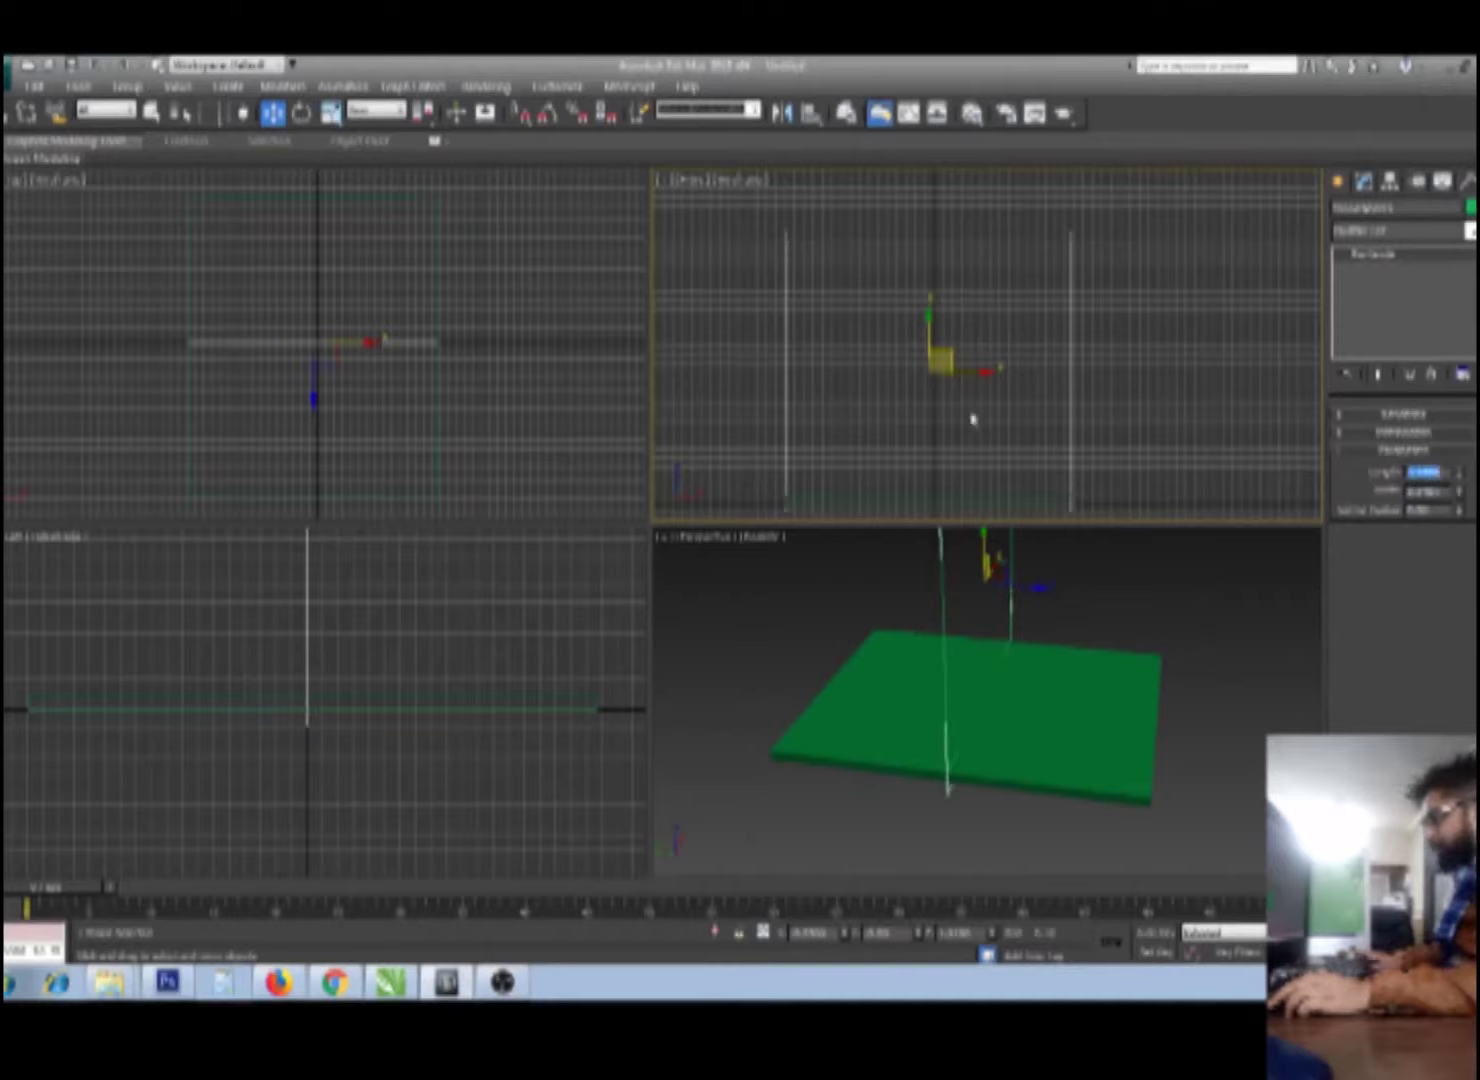
type("2")
key("Return")
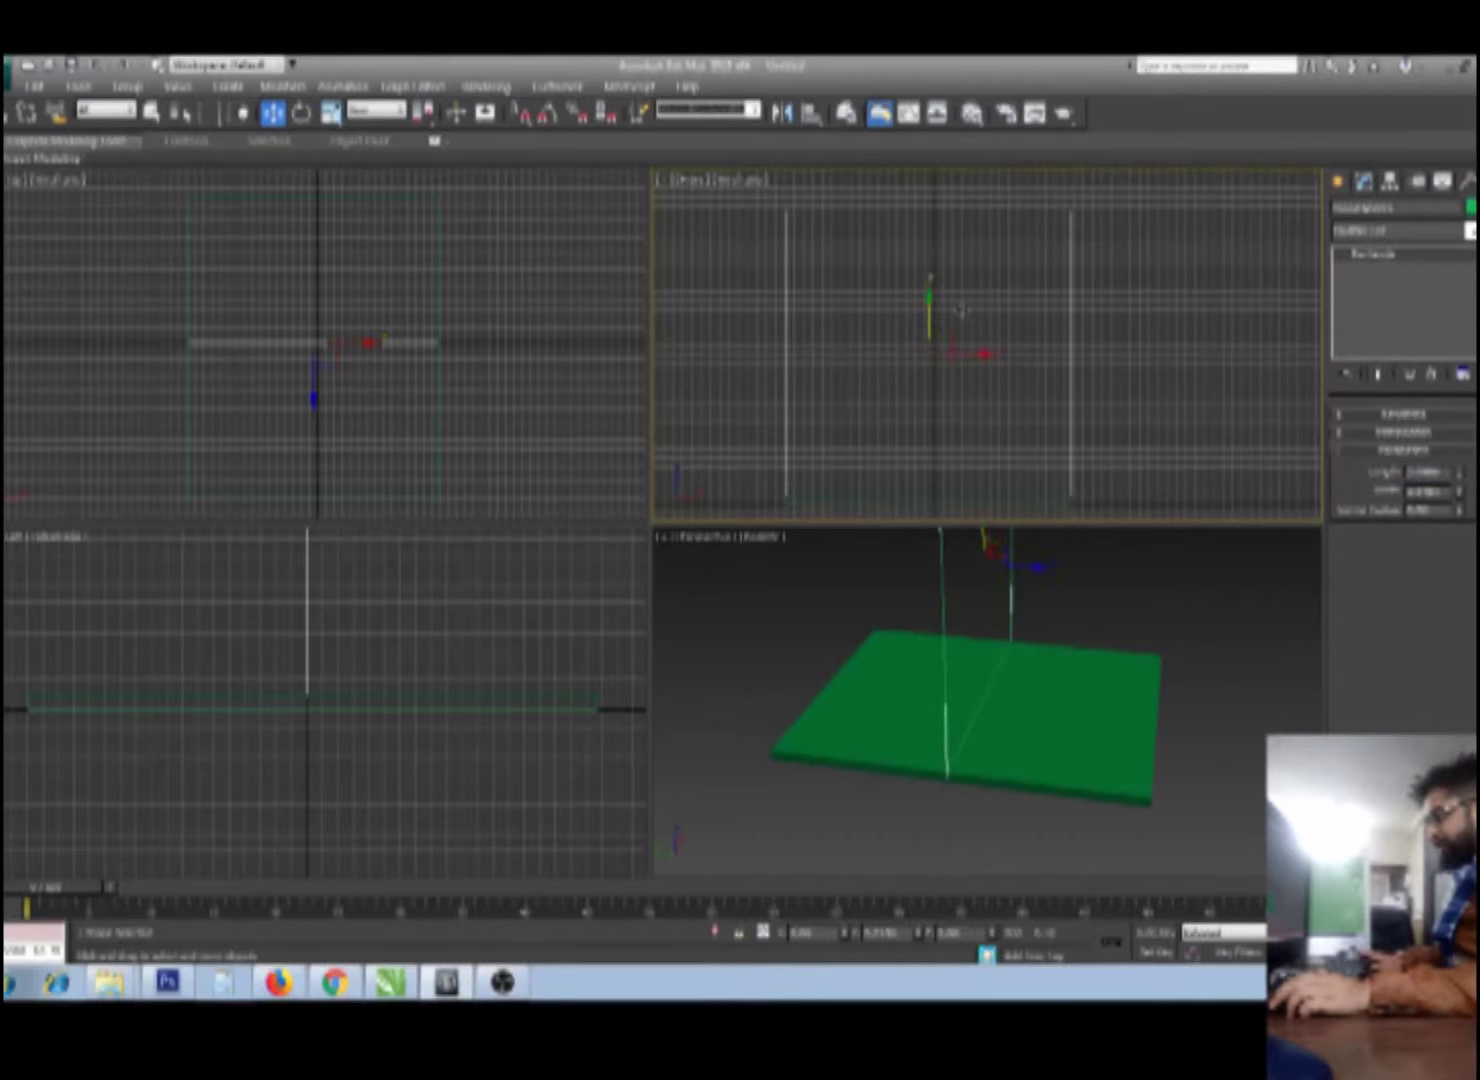
Step: Slide the rectangle back along Y to the slab's rear edge and orbit the maximized perspective view
middle_click_drag(1004, 601, 1039, 645, "alt")
left_click_drag(972, 585, 802, 587)
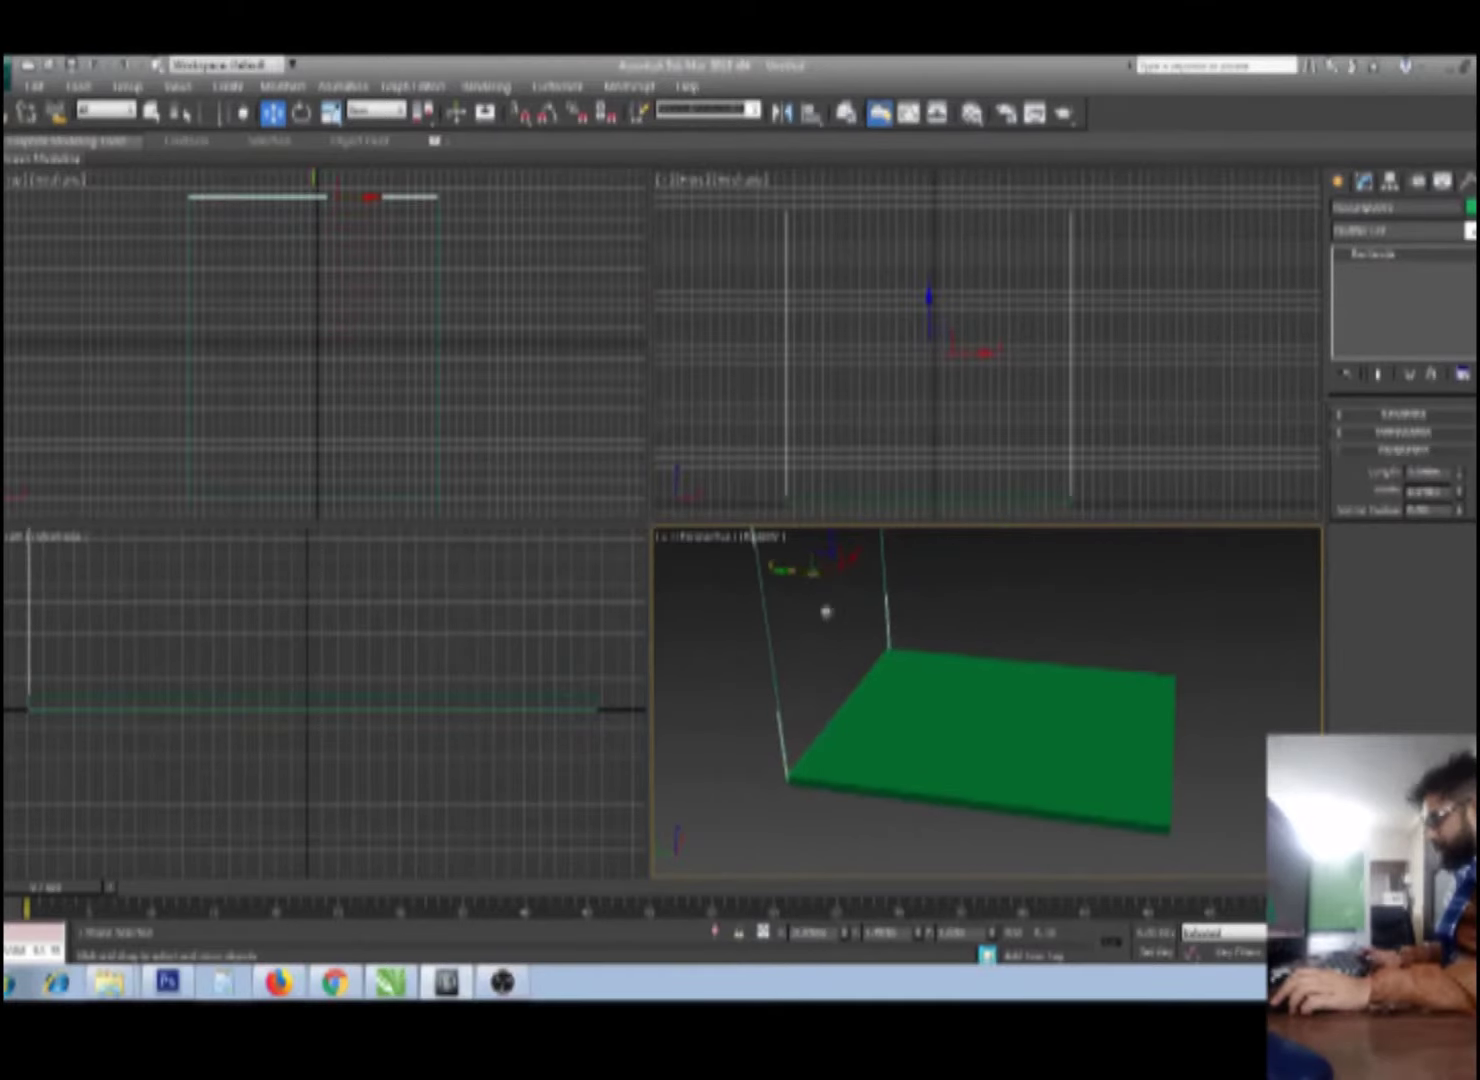
scroll(898, 726, "up", 3)
scroll(924, 720, "up", 2)
key("alt+w")
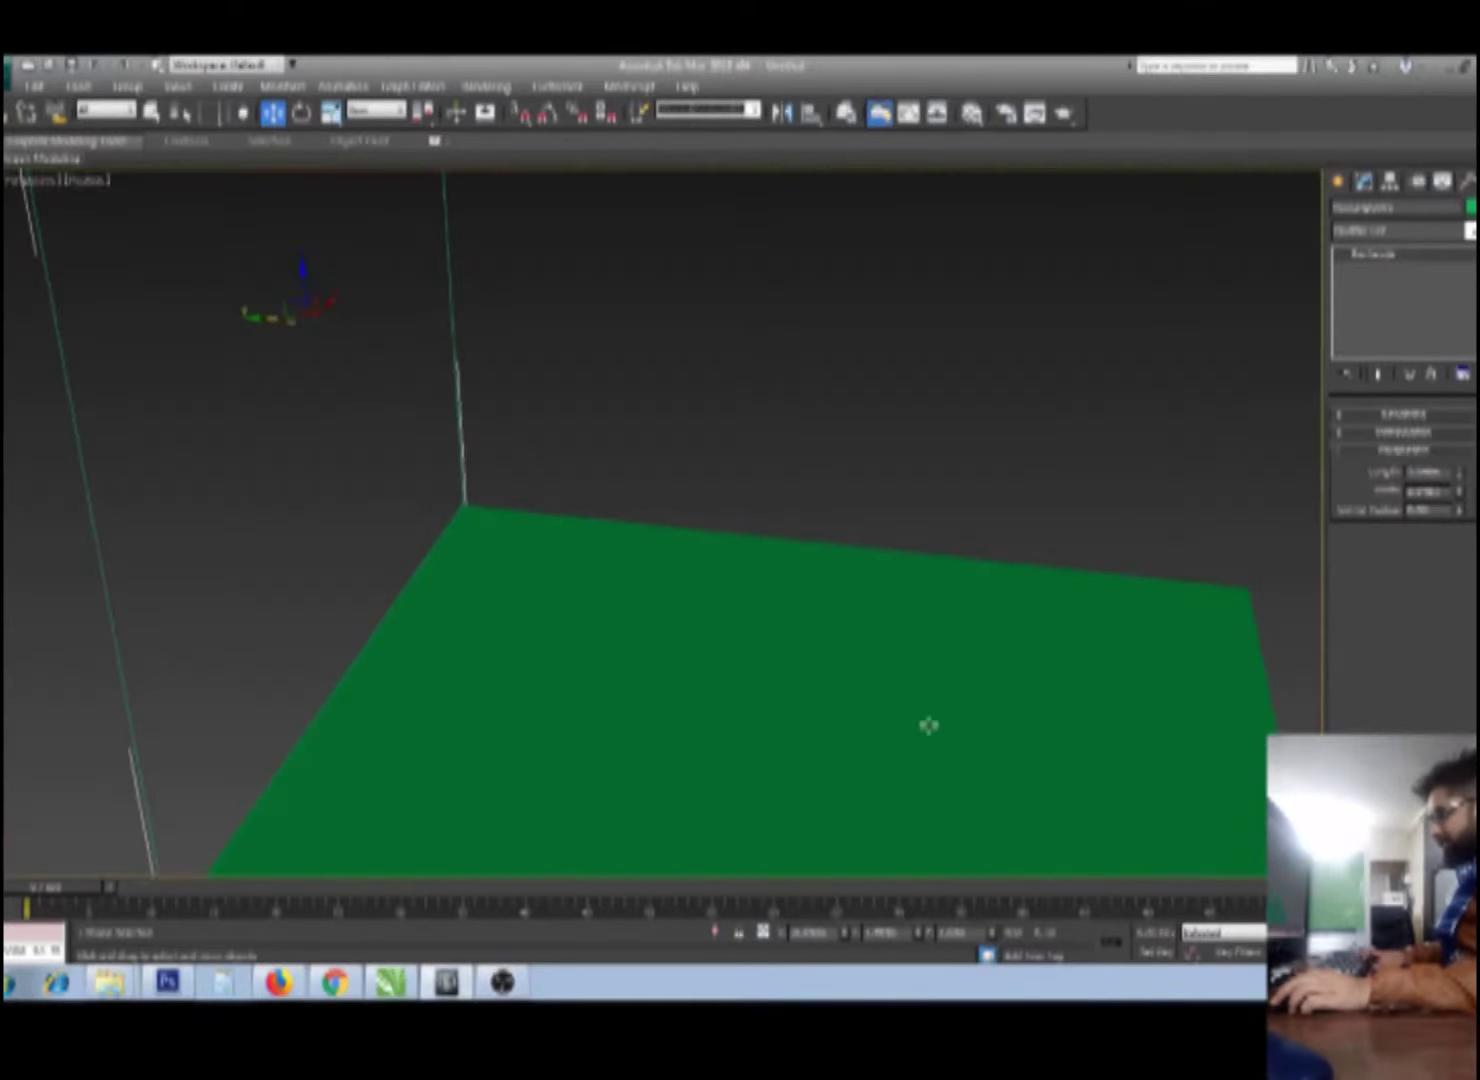
scroll(898, 716, "down", 2)
mouse_move(873, 685)
middle_mouse_down("alt")
mouse_move(885, 720)
mouse_move(767, 569)
middle_mouse_up("alt")
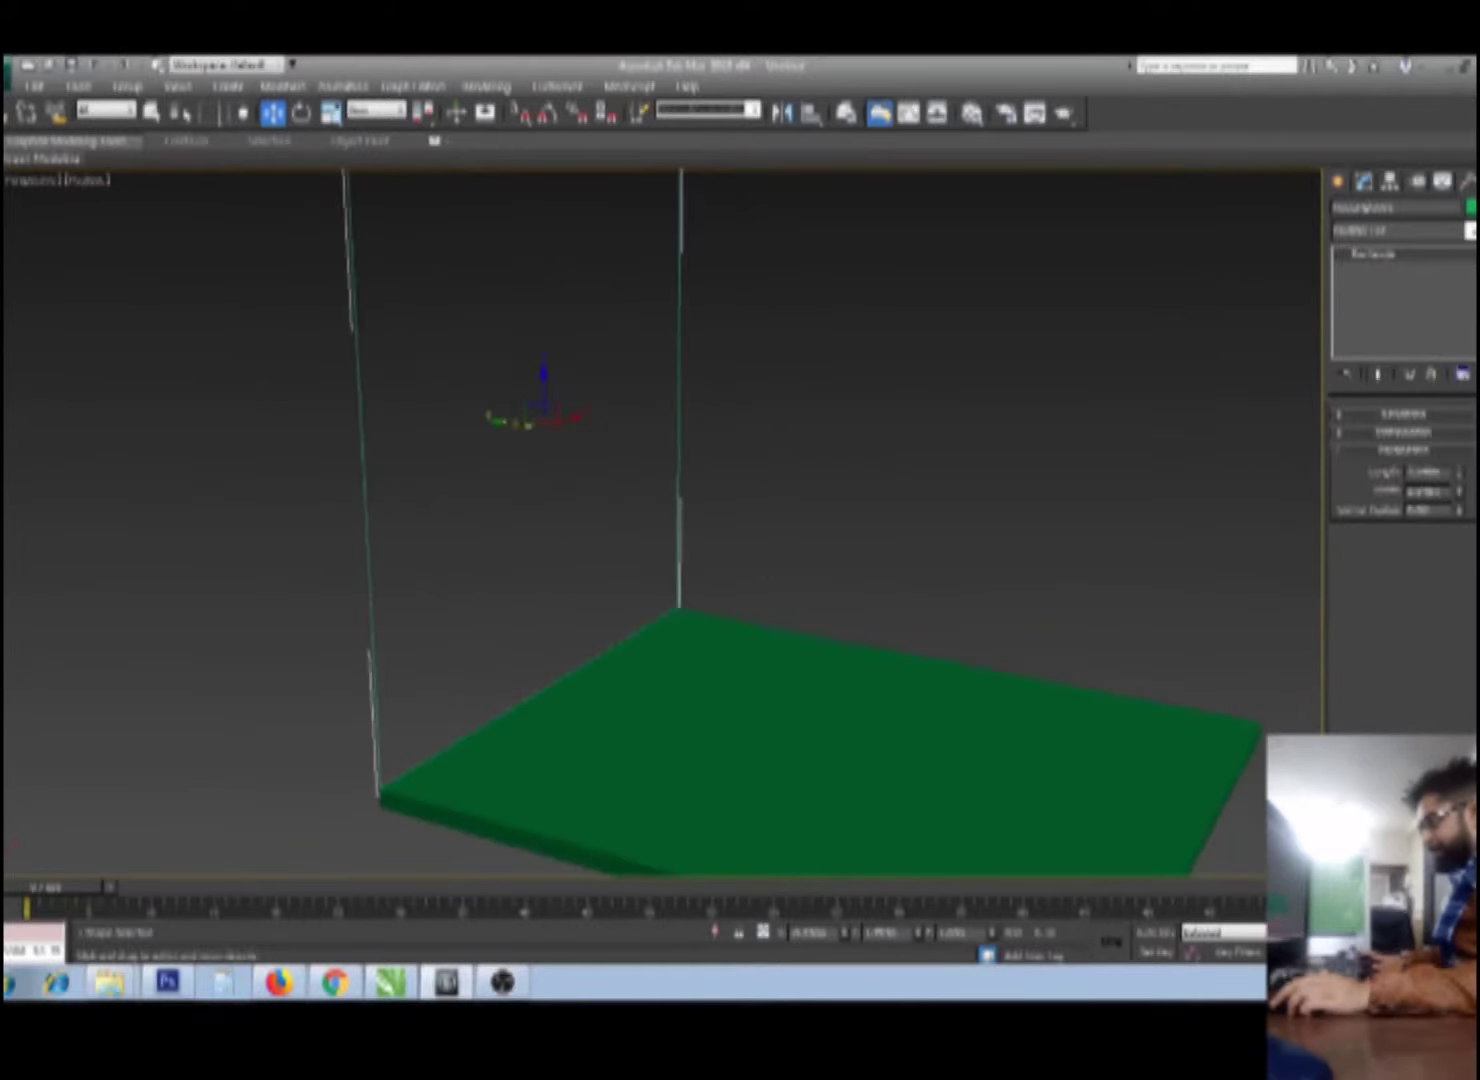
middle_click_drag(1067, 717, 958, 703, "alt")
Step: Select the upright rectangle in the perspective view
key("w")
left_click(1048, 783)
left_click(793, 687)
left_click(1037, 571)
left_click(878, 671)
mouse_move(878, 671)
middle_mouse_down("alt")
mouse_move(895, 702)
mouse_move(859, 697)
middle_mouse_up("alt")
left_click(896, 521)
left_click(684, 489)
Step: Rotate the rectangle about its vertical axis using a 45° angle snap
key("e")
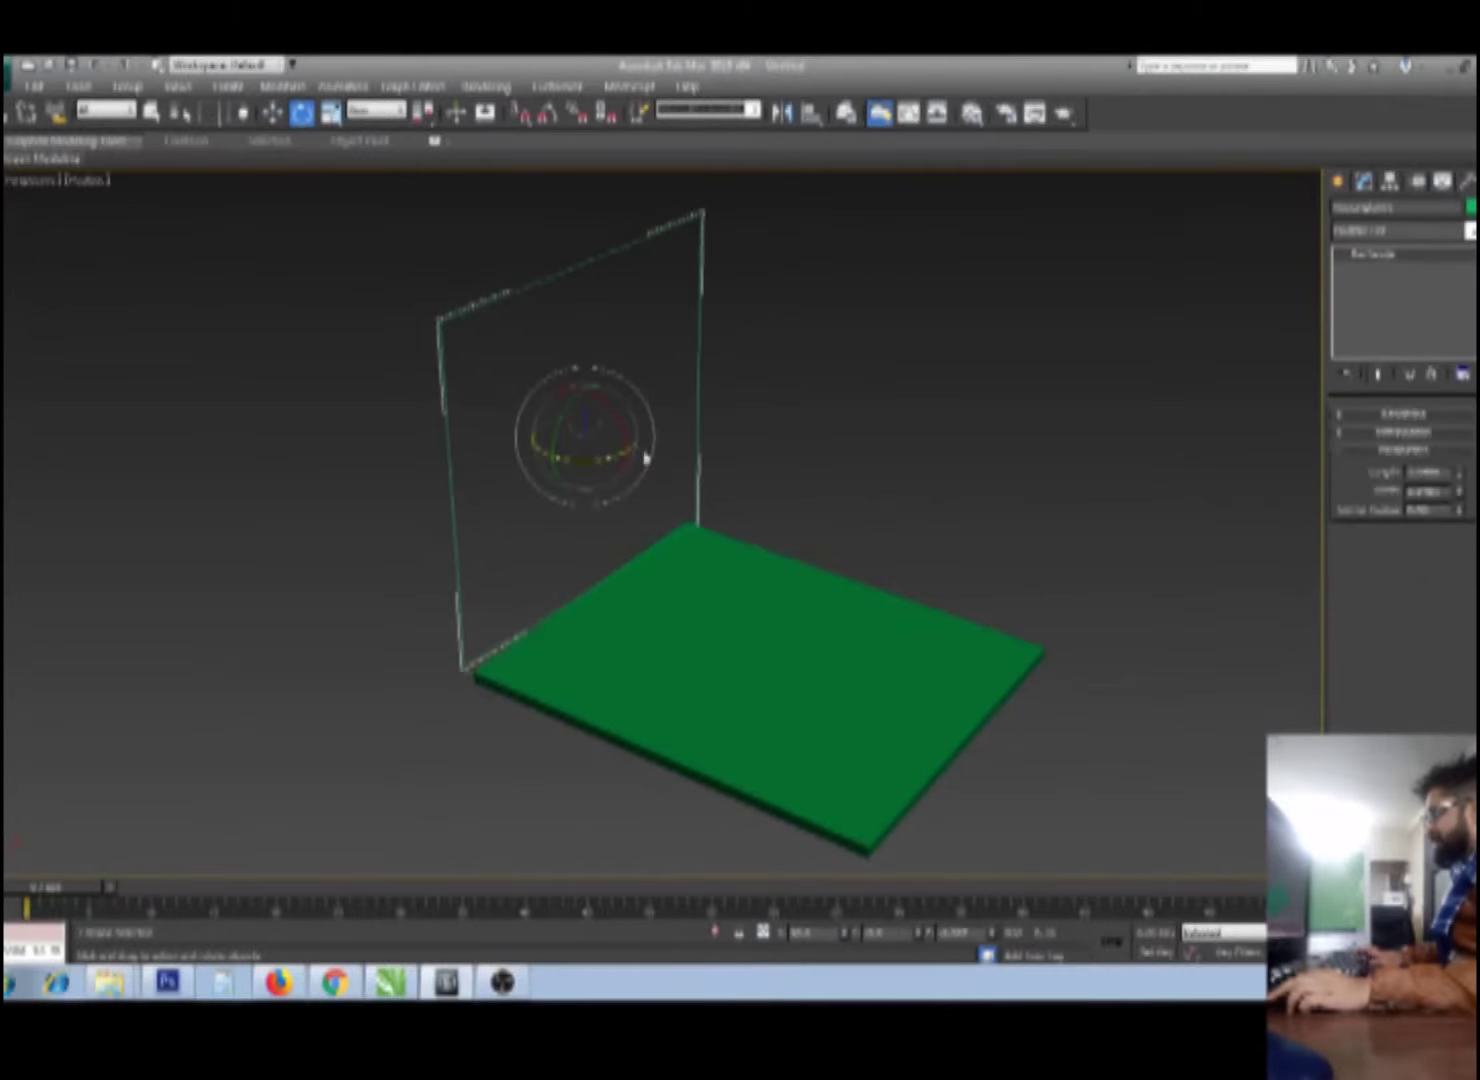
left_click(548, 115)
right_click(548, 115)
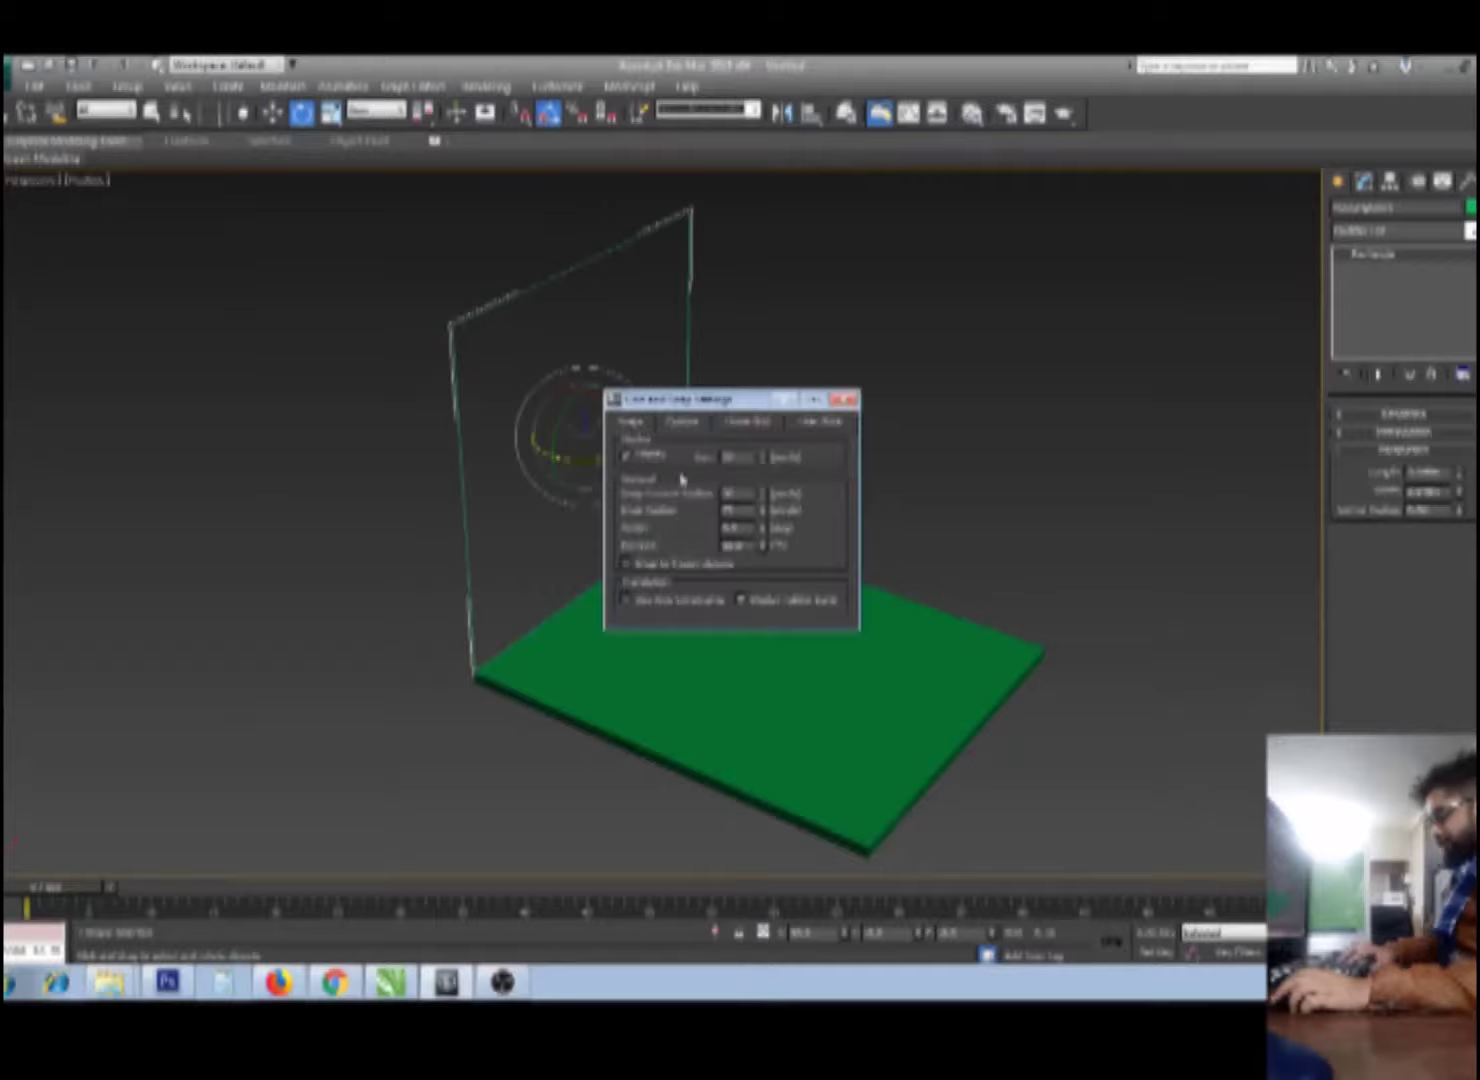
type("45")
key("Return")
left_click(843, 401)
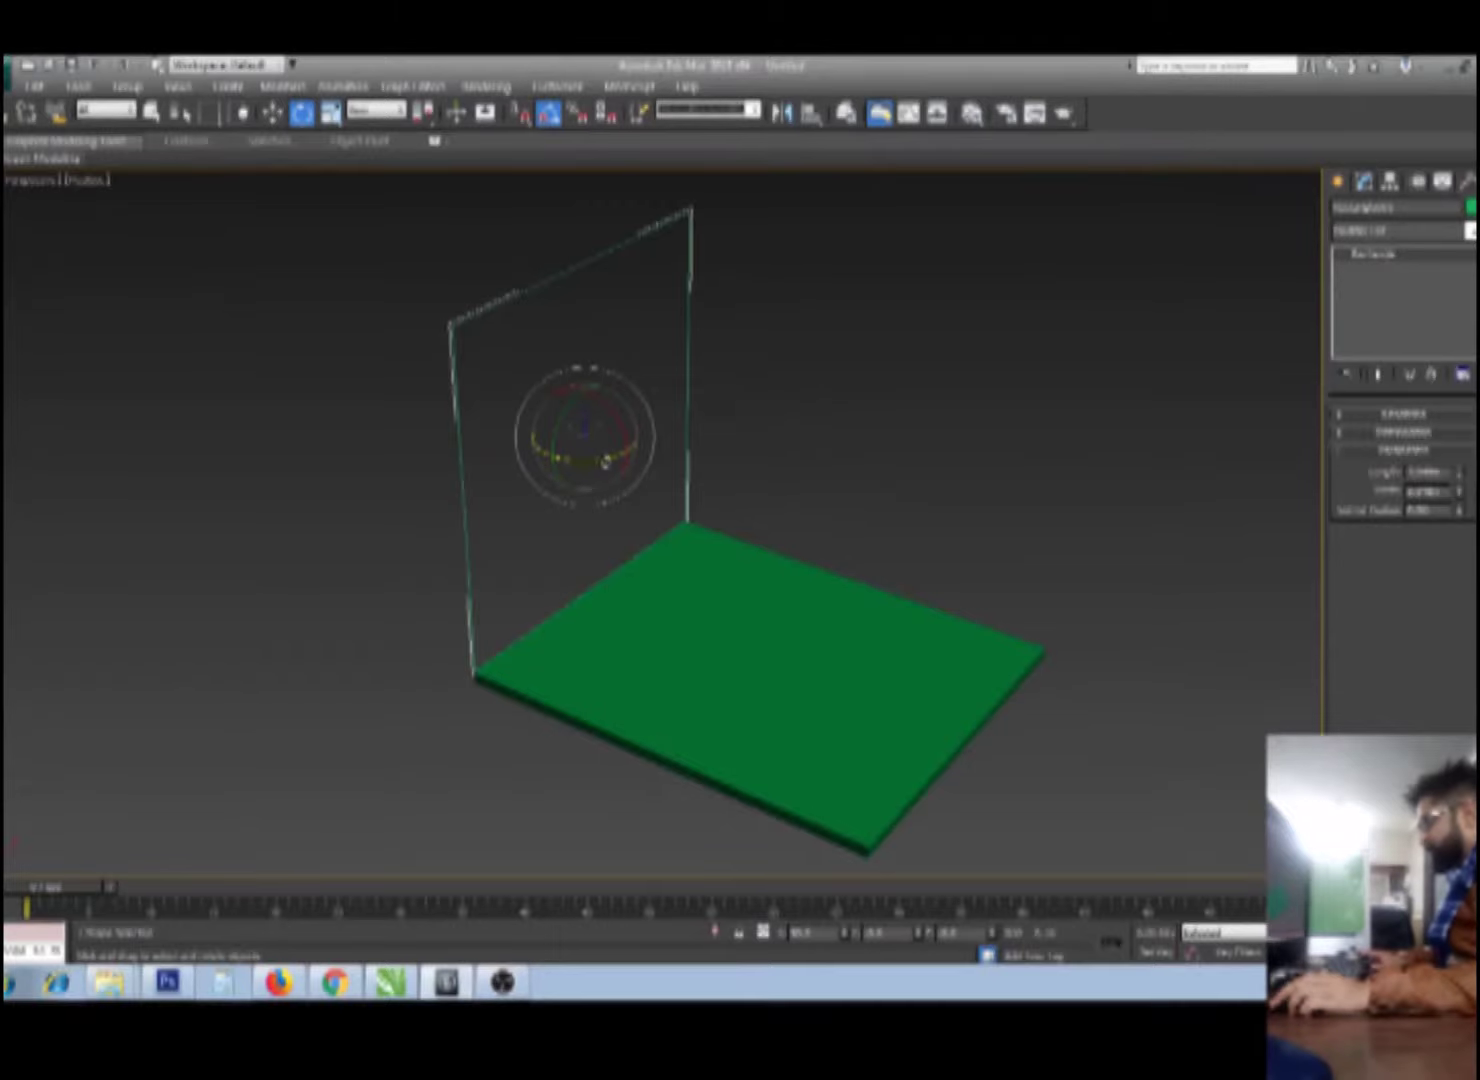
left_click_drag(605, 462, 597, 480)
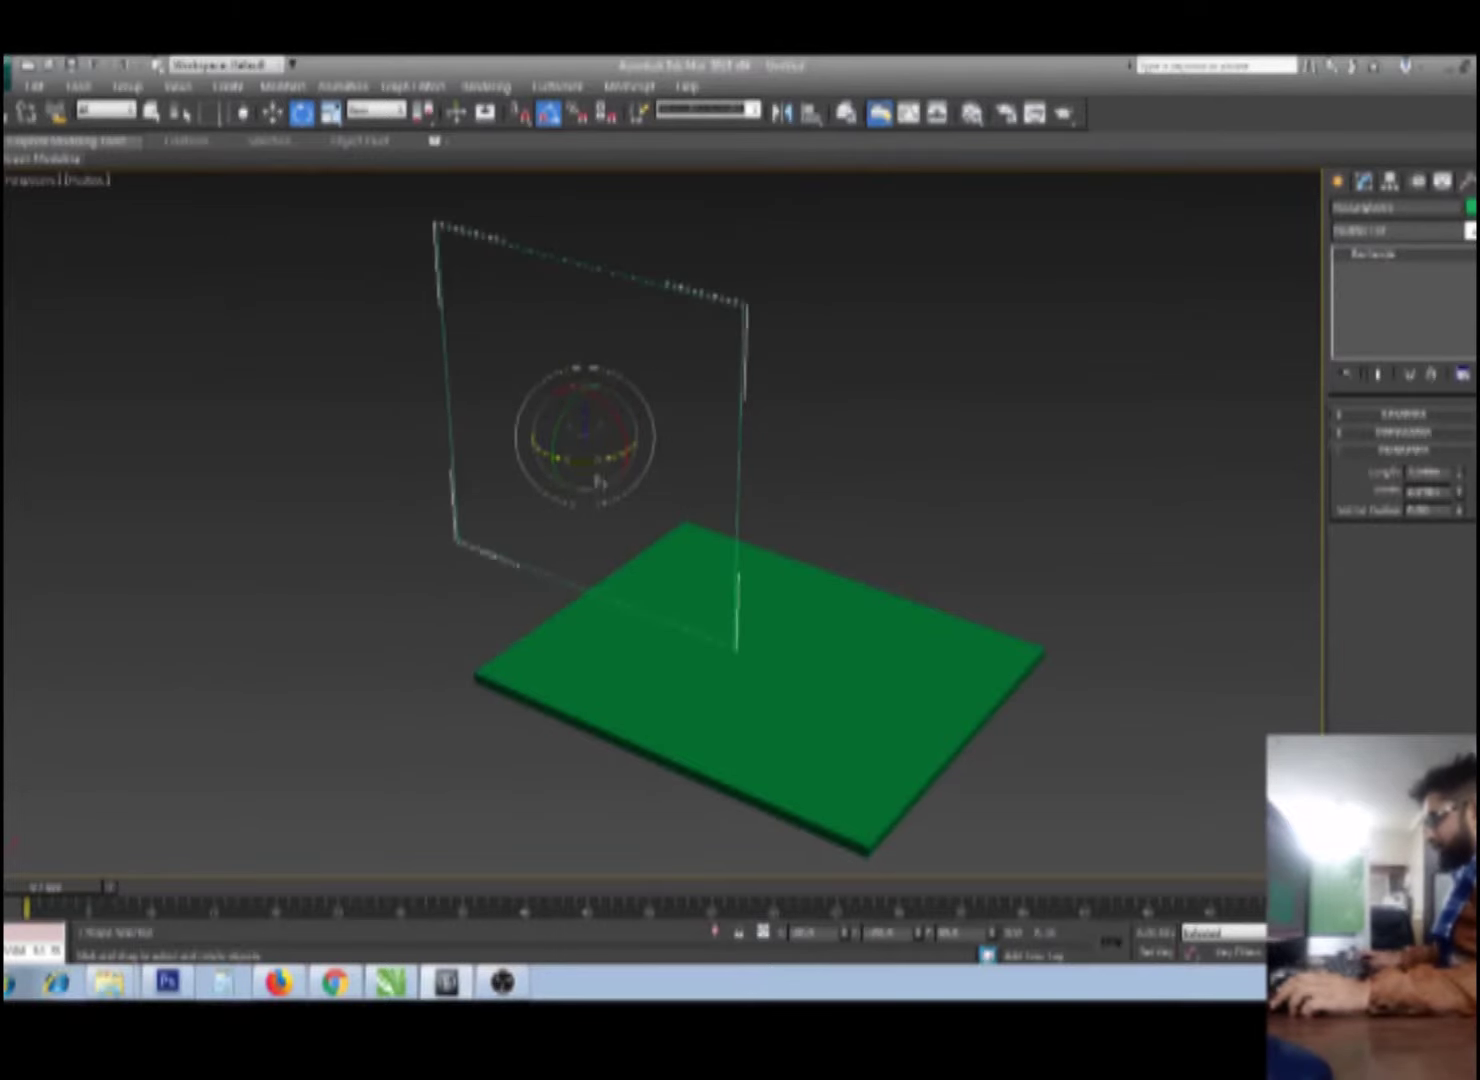
Step: Frame the rotated rectangle in wireframe and orbit to see it at an angle
key("w")
key("t")
key("z")
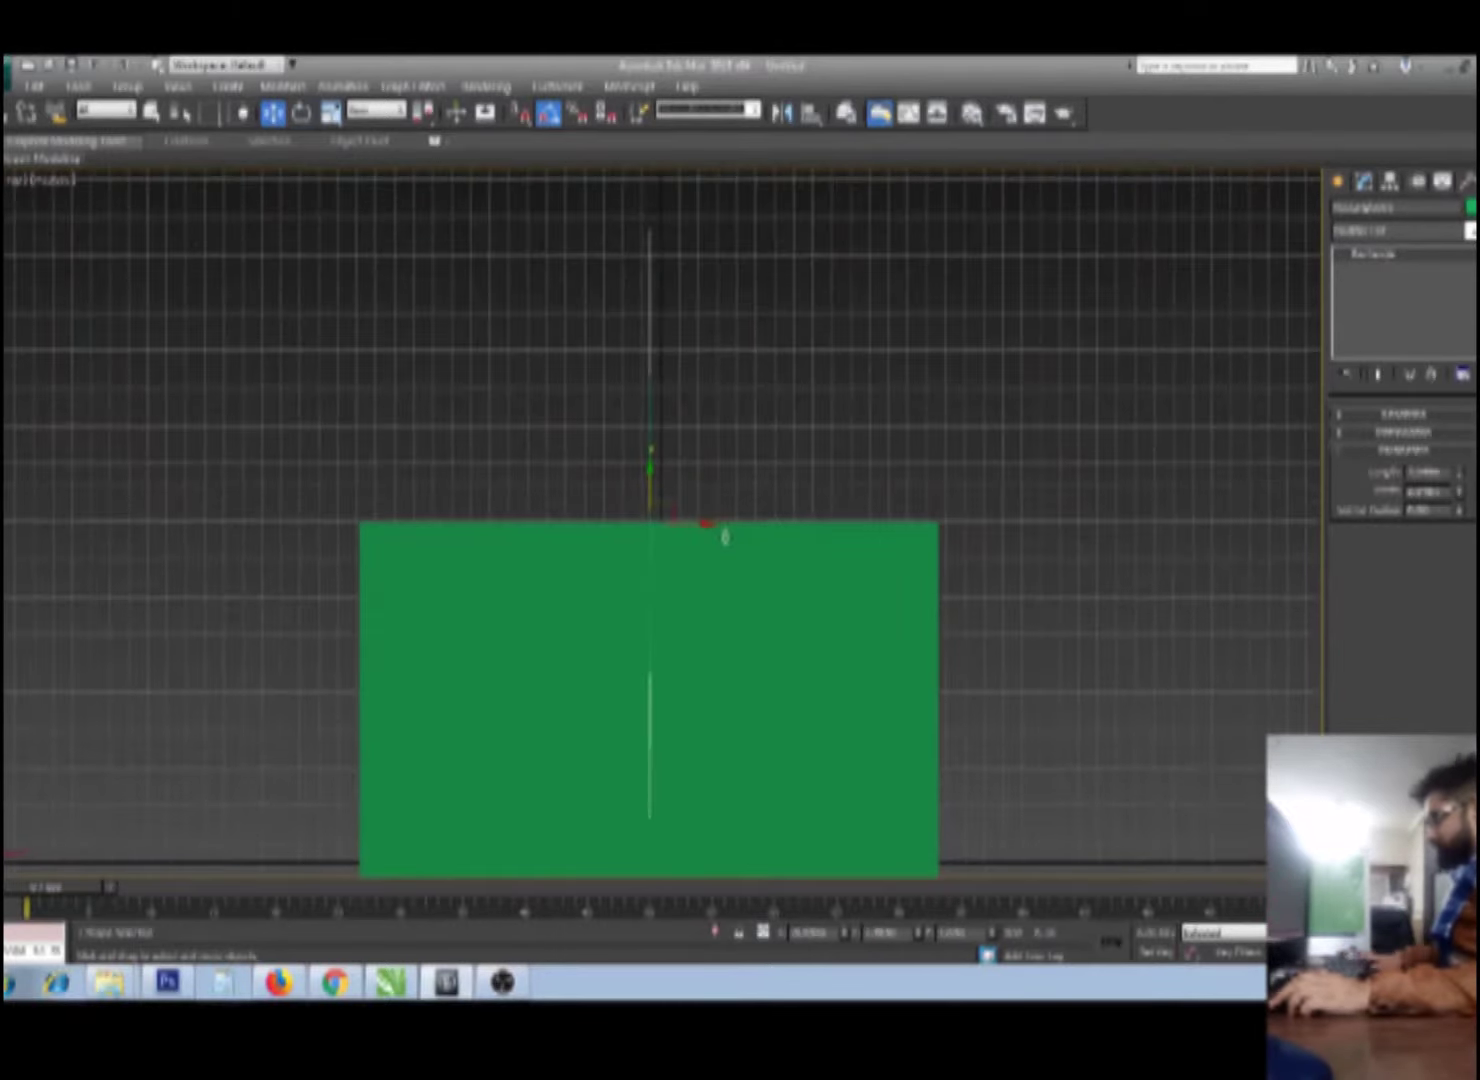
key("z")
key("F3")
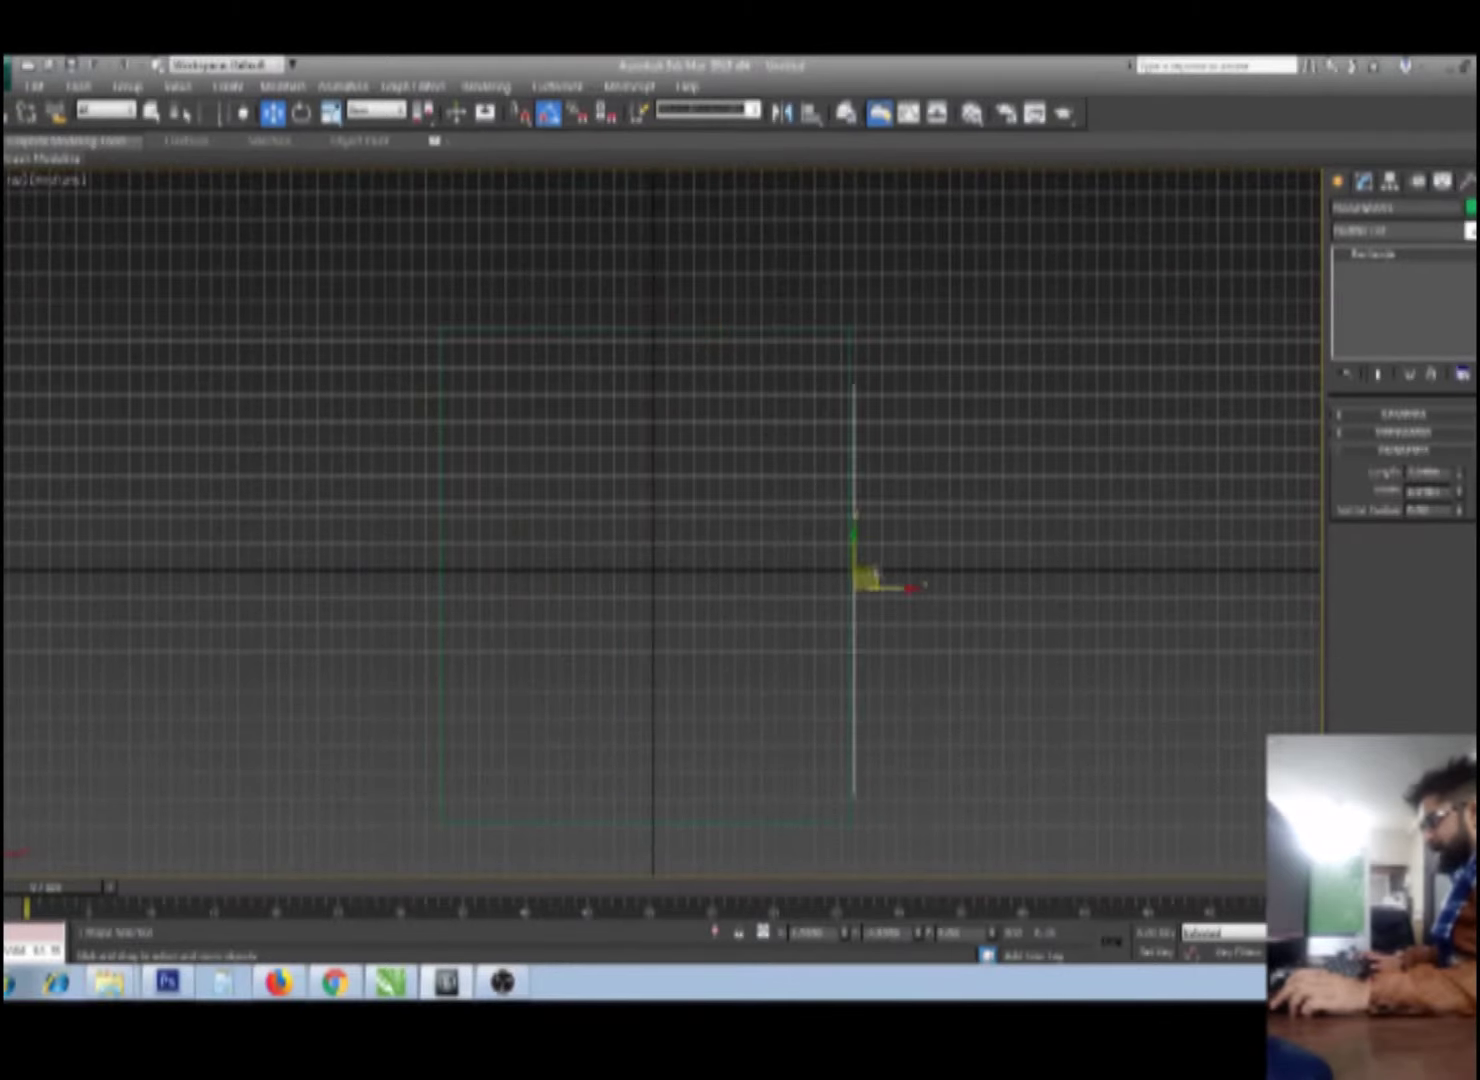
key("z")
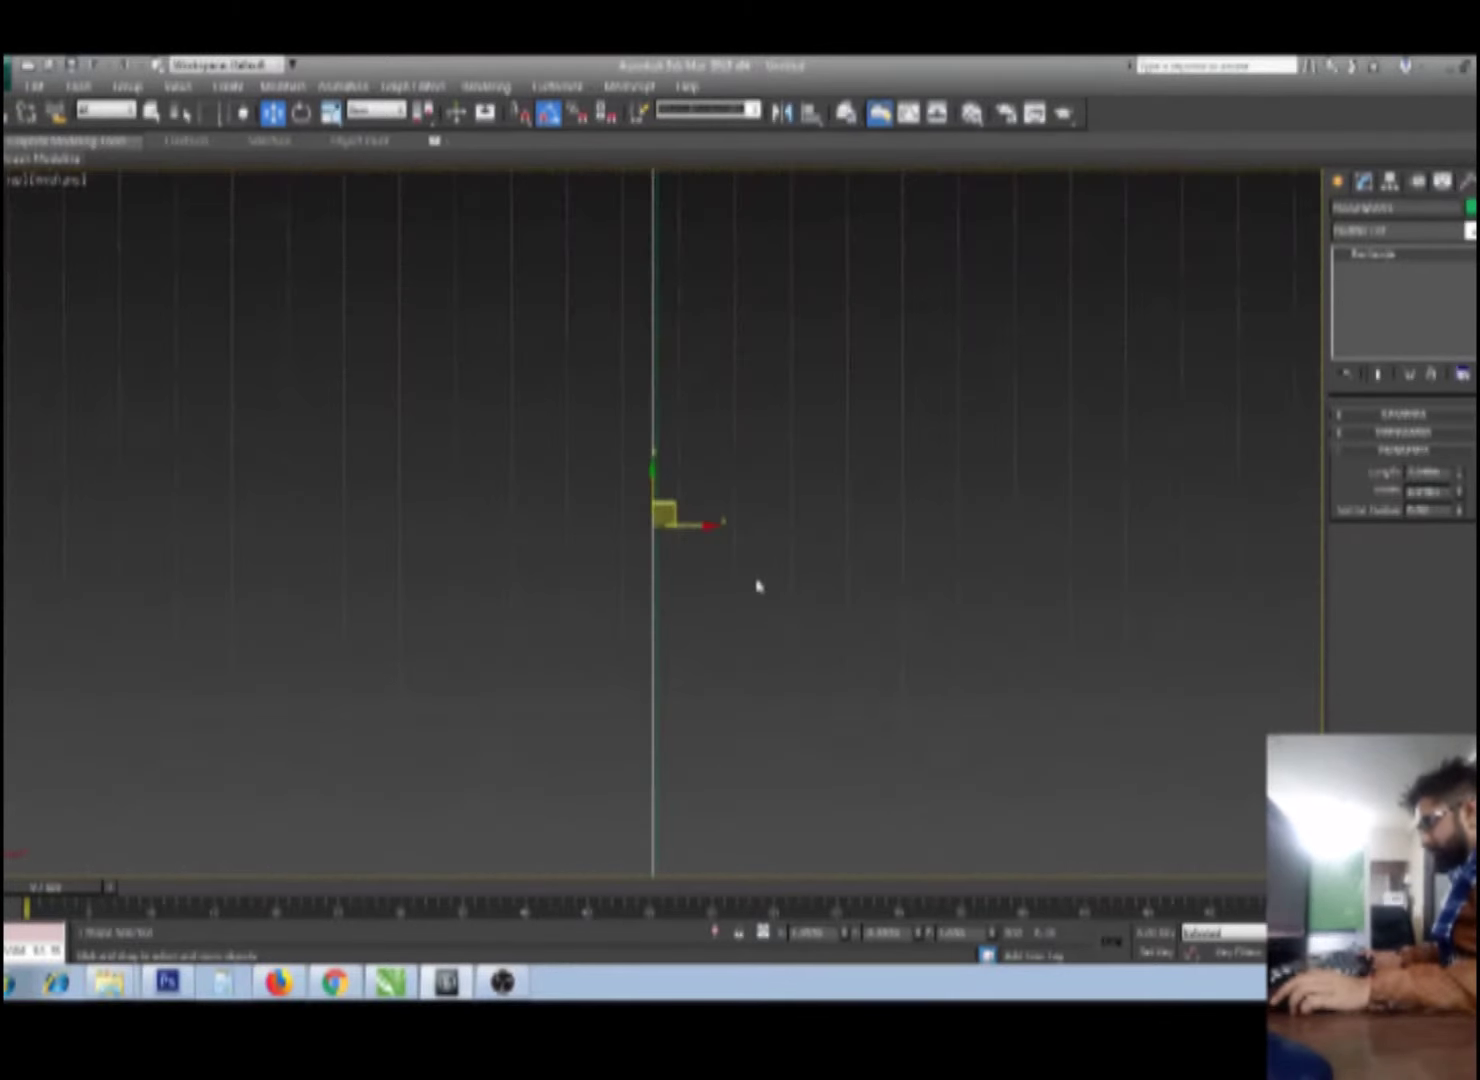
middle_click_drag(710, 542, 713, 527, "alt")
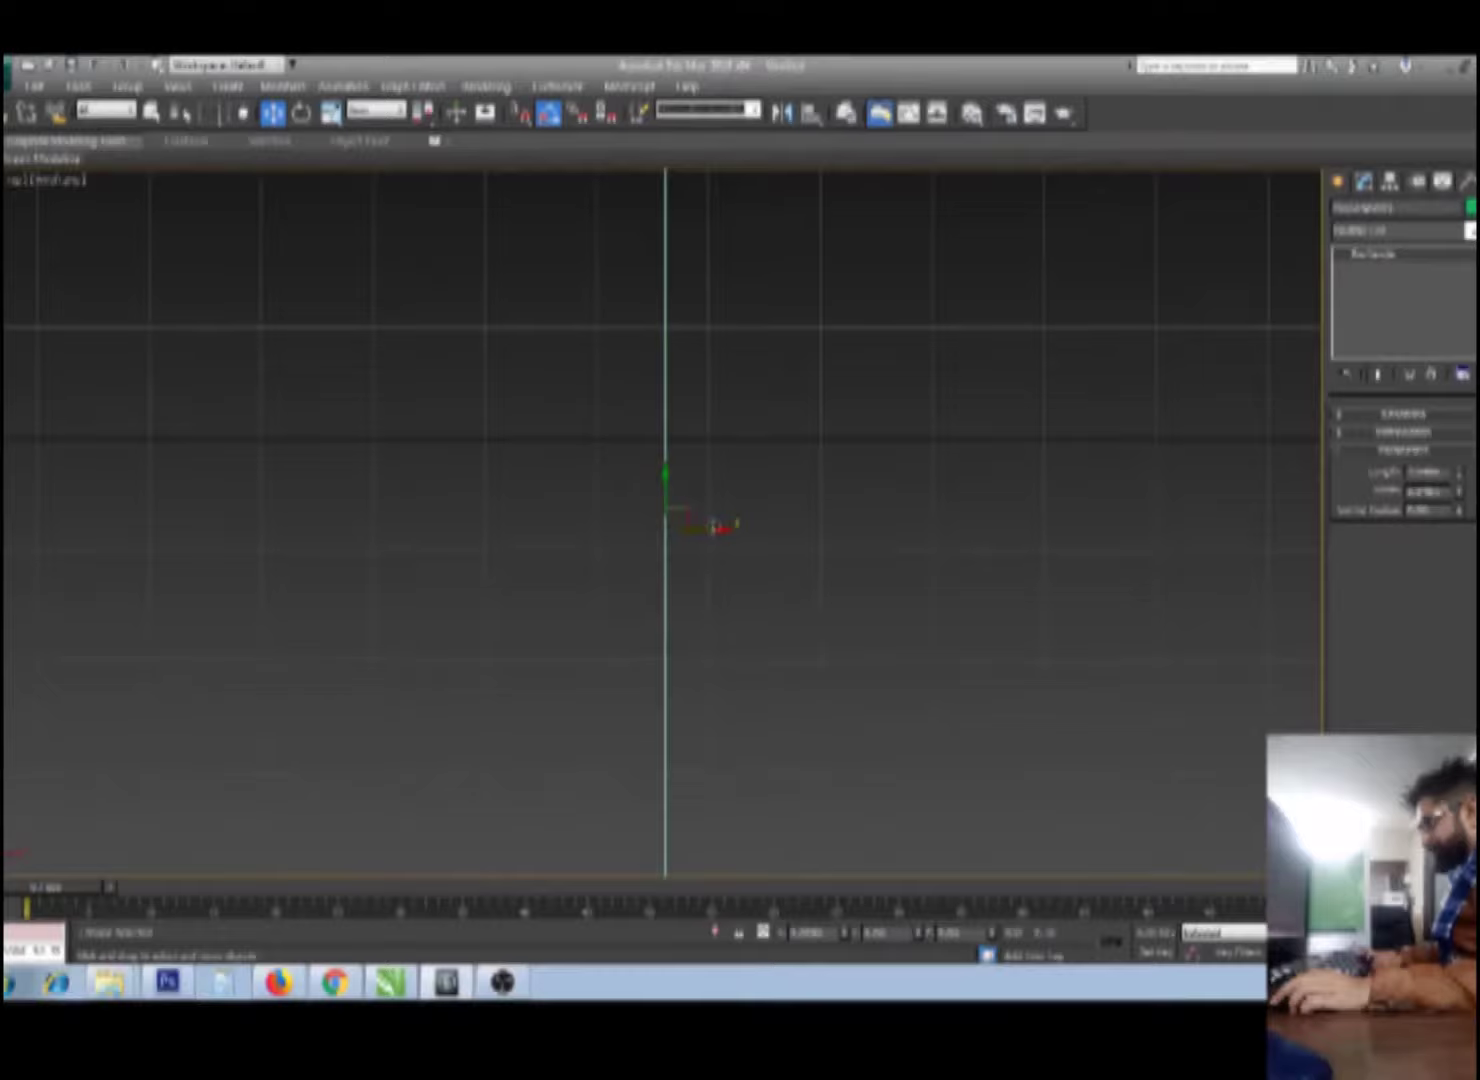
middle_click_drag(713, 527, 660, 500, "alt")
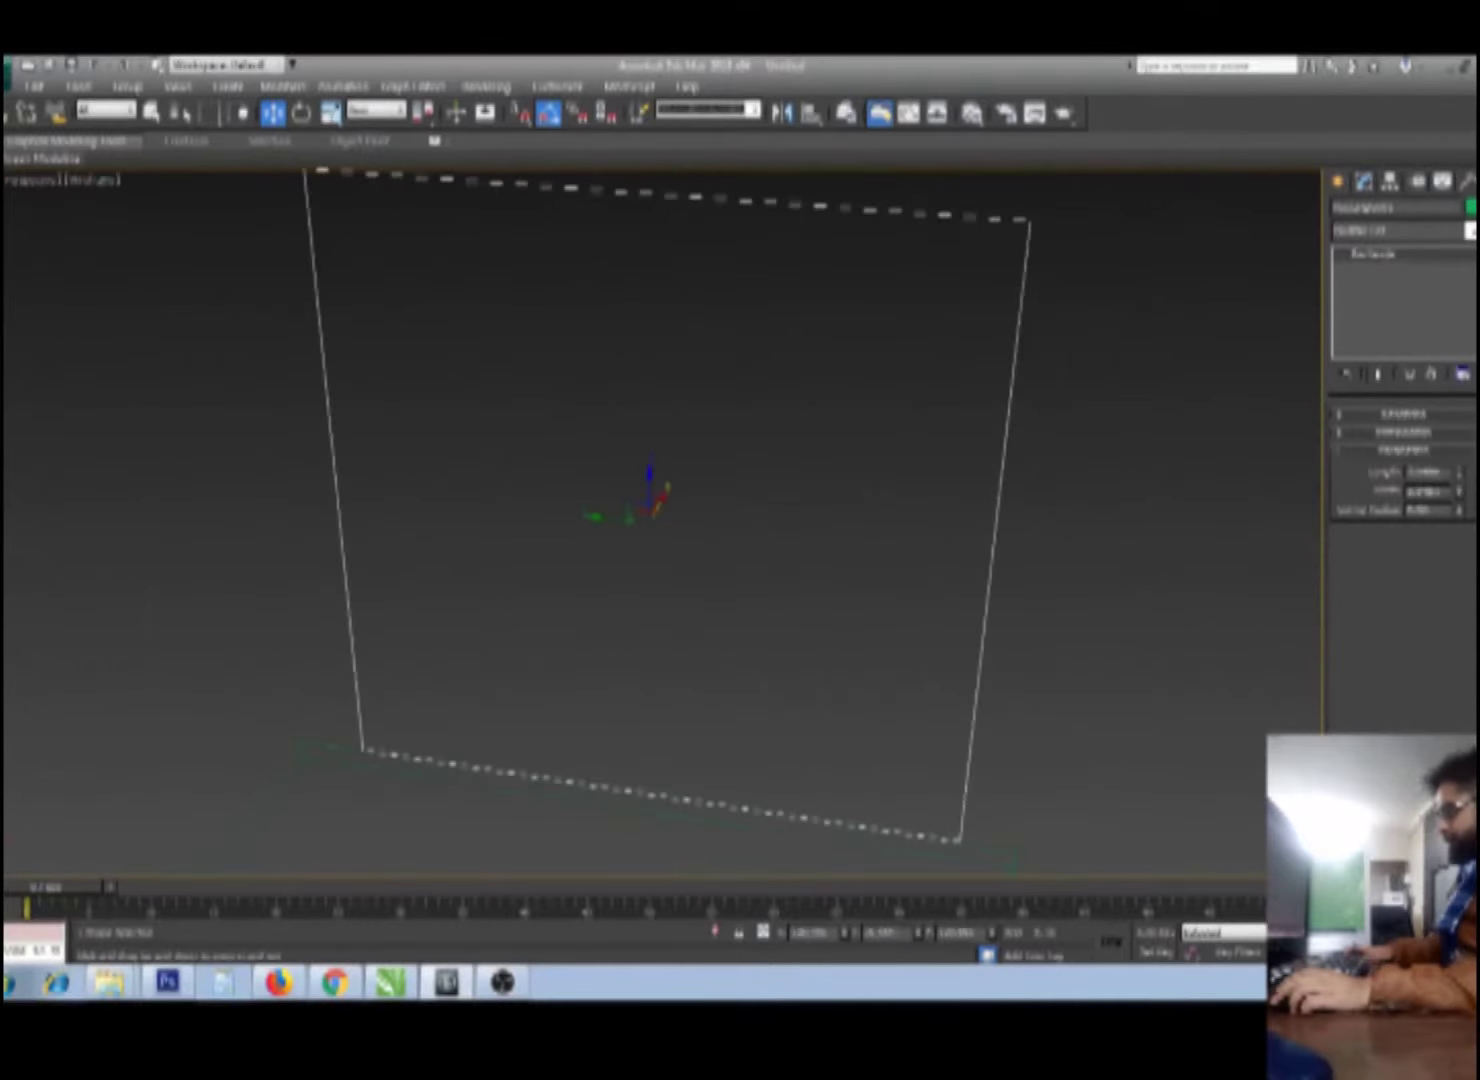
scroll(975, 670, "down", 3)
scroll(965, 697, "down", 2)
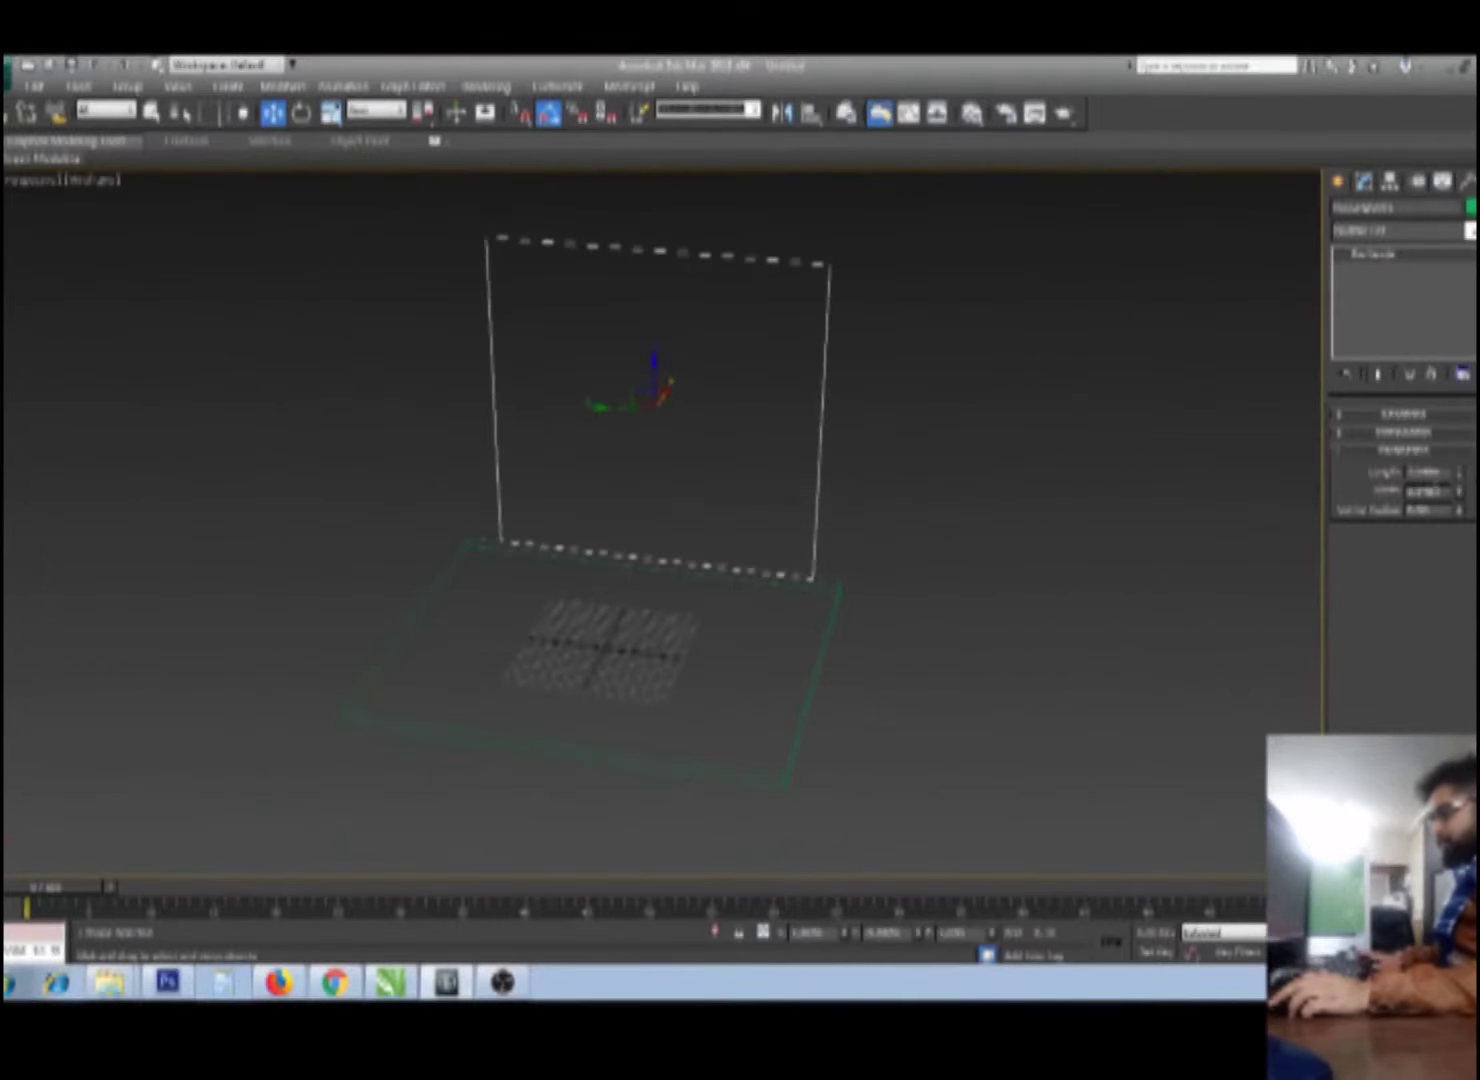
Step: Widen the rectangle to 4 and nudge it into place along the back edge
left_click(1459, 489)
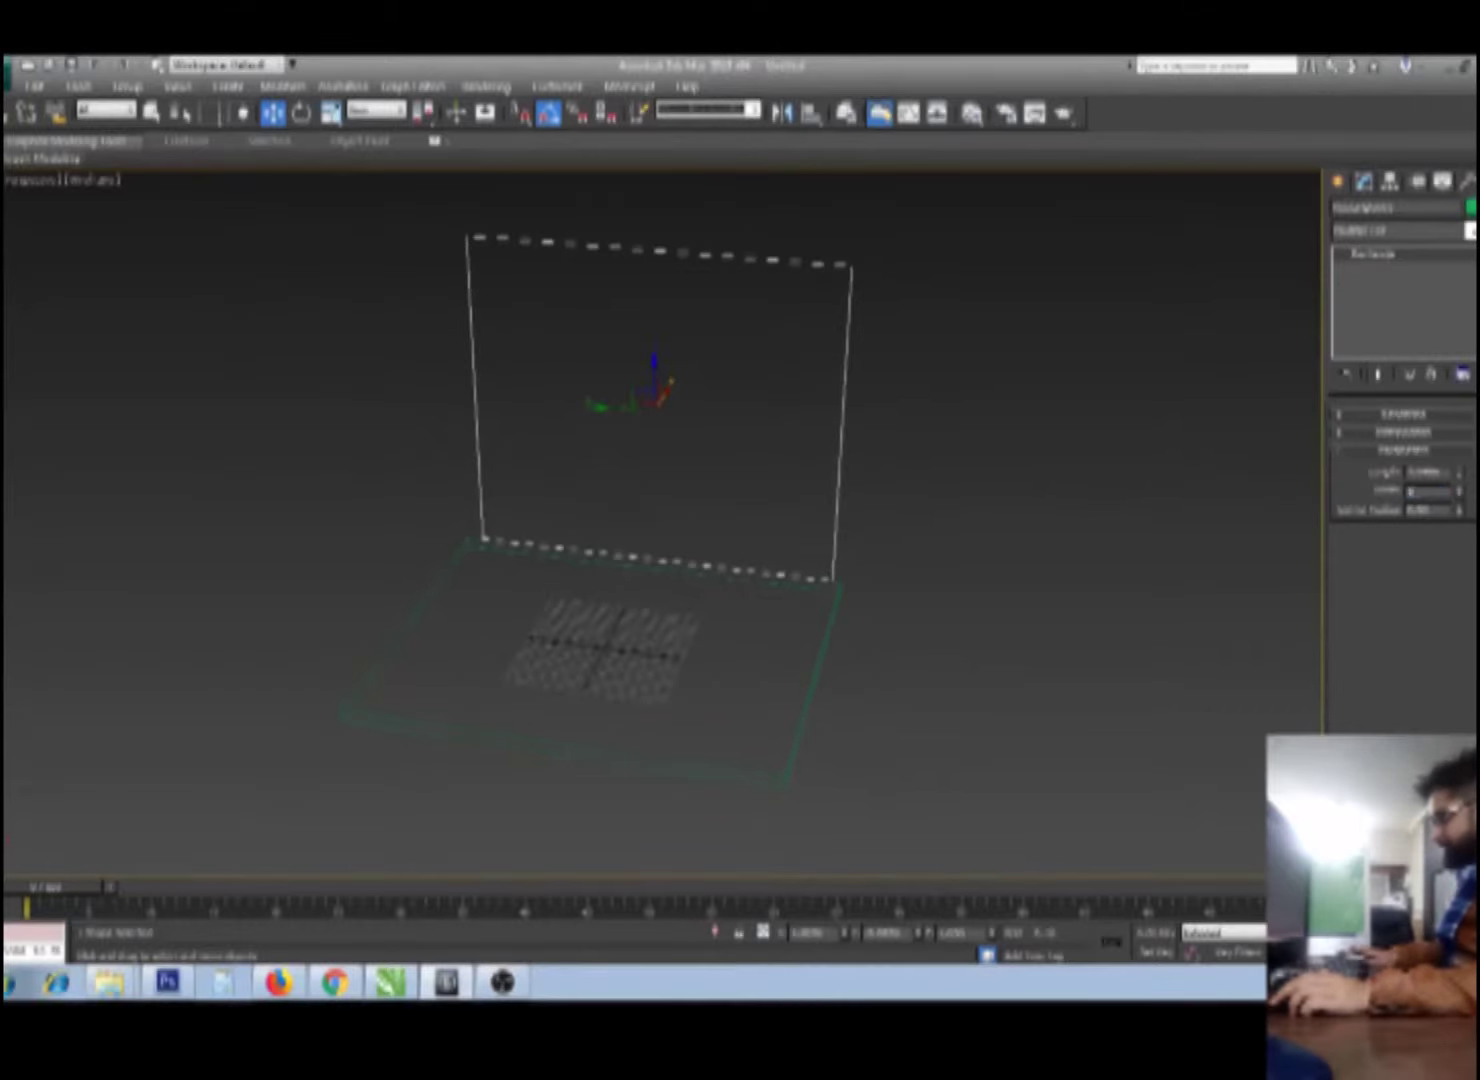
key("Return")
left_click_drag(597, 412, 614, 409)
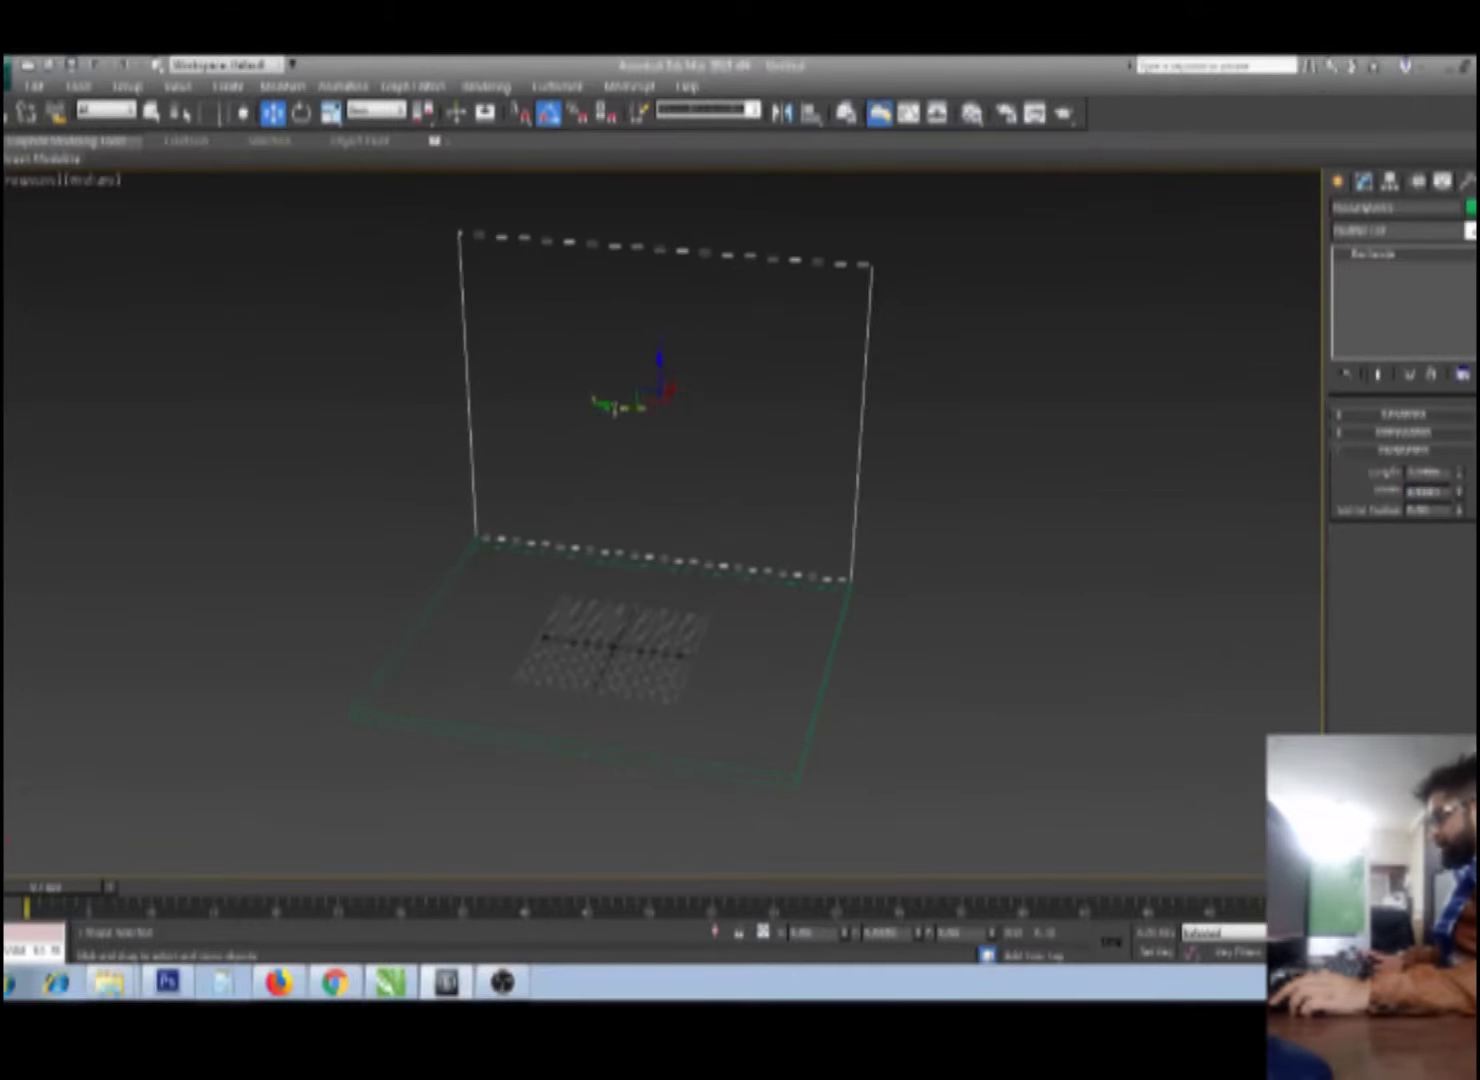
mouse_move(850, 572)
middle_mouse_down("alt")
mouse_move(872, 562)
mouse_move(861, 556)
middle_mouse_up("alt")
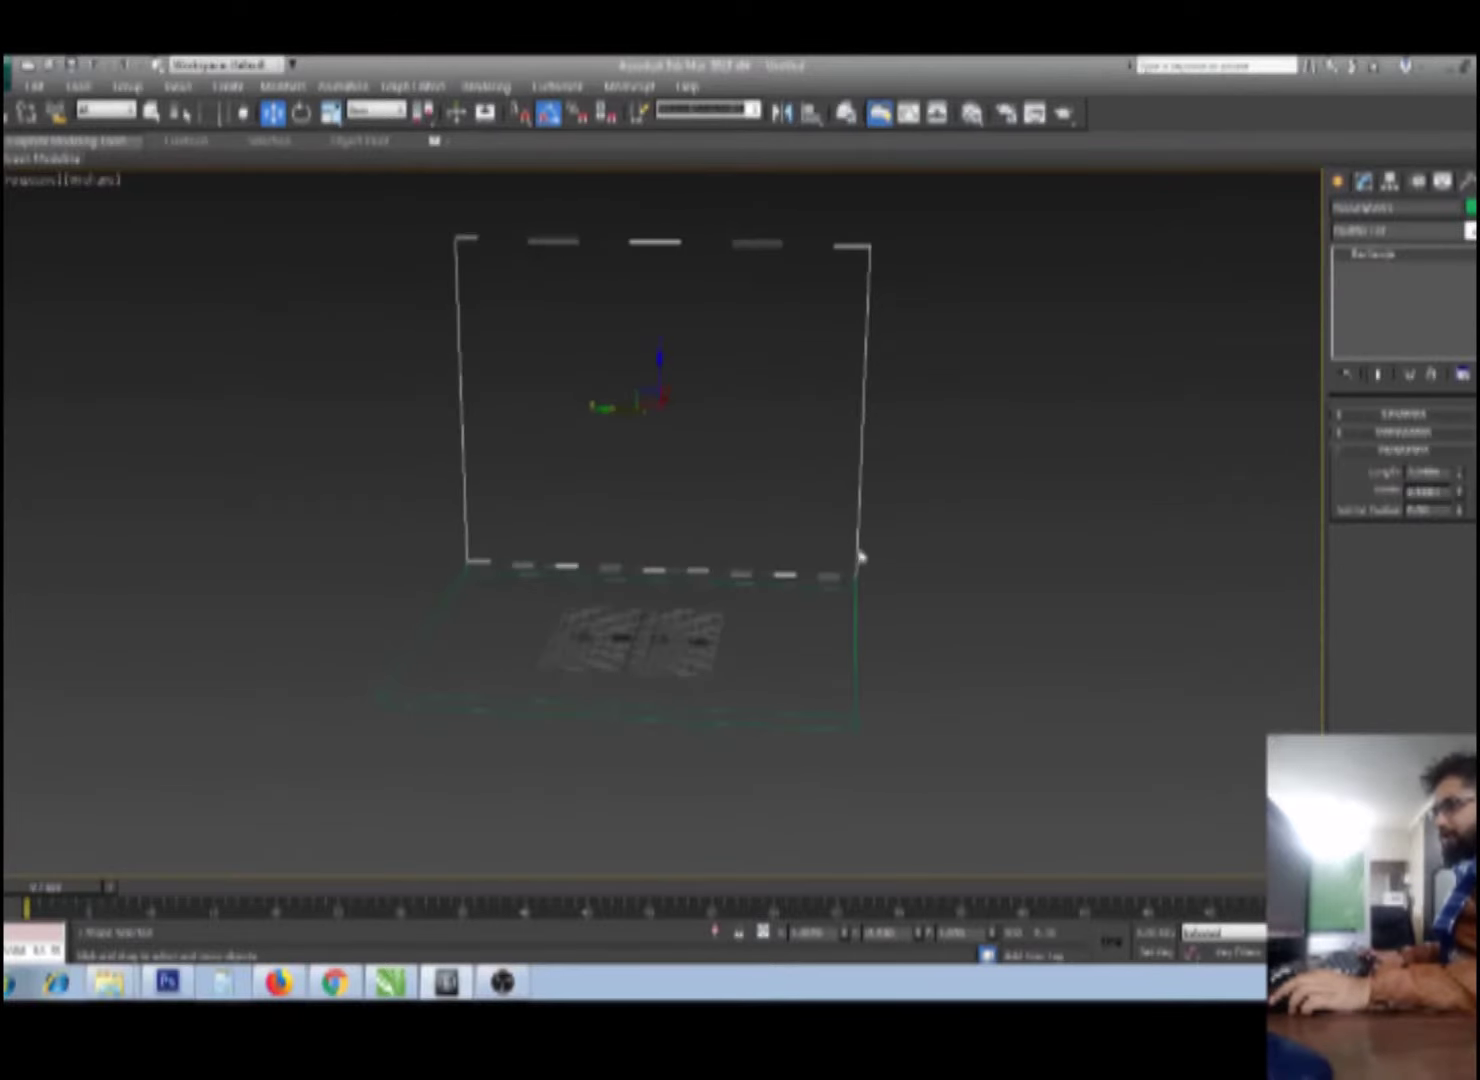
right_click(1413, 294)
Step: Convert the rectangle to an editable spline and delete its right and bottom segments
left_click(1416, 403)
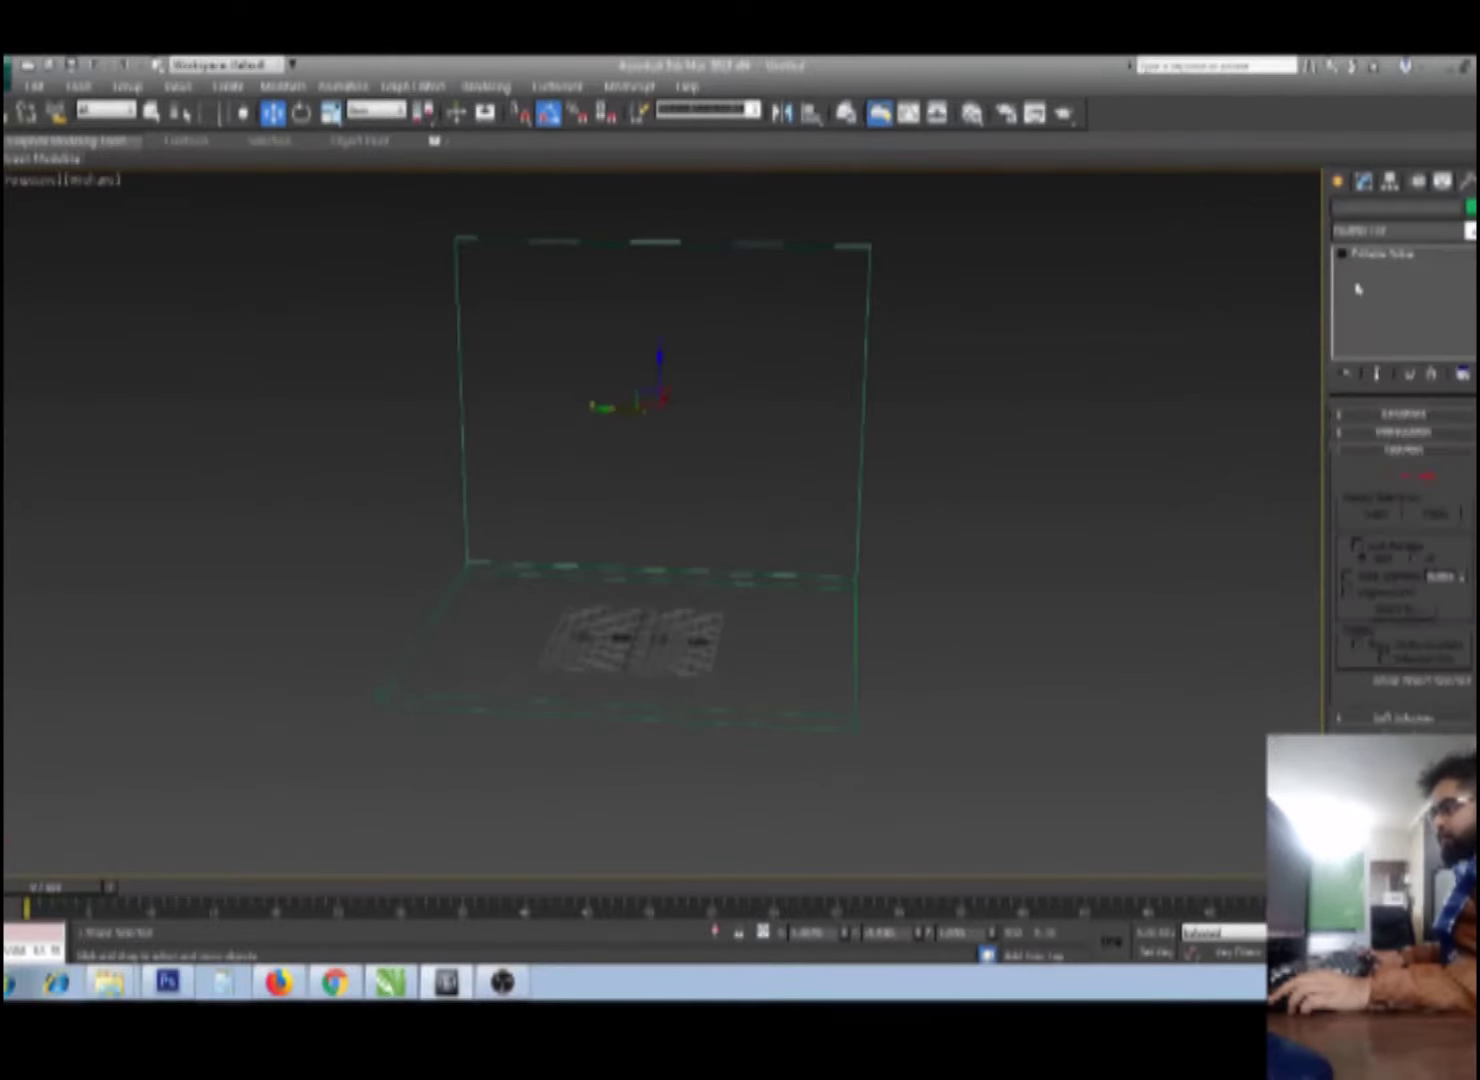
key("2")
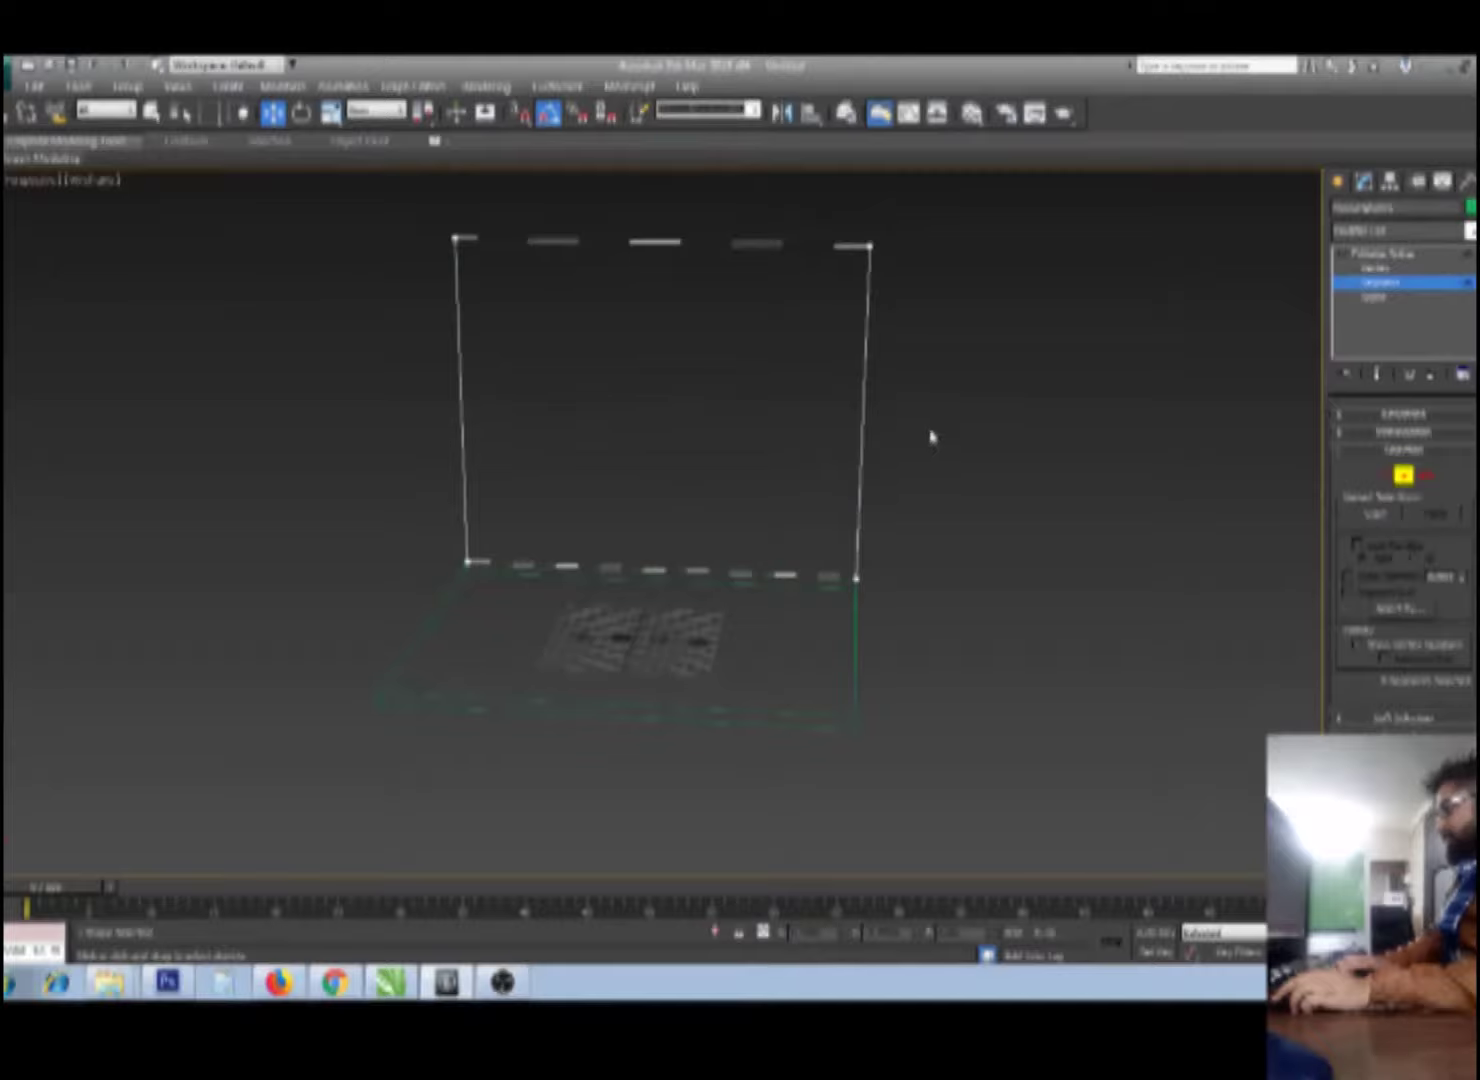
key("Delete")
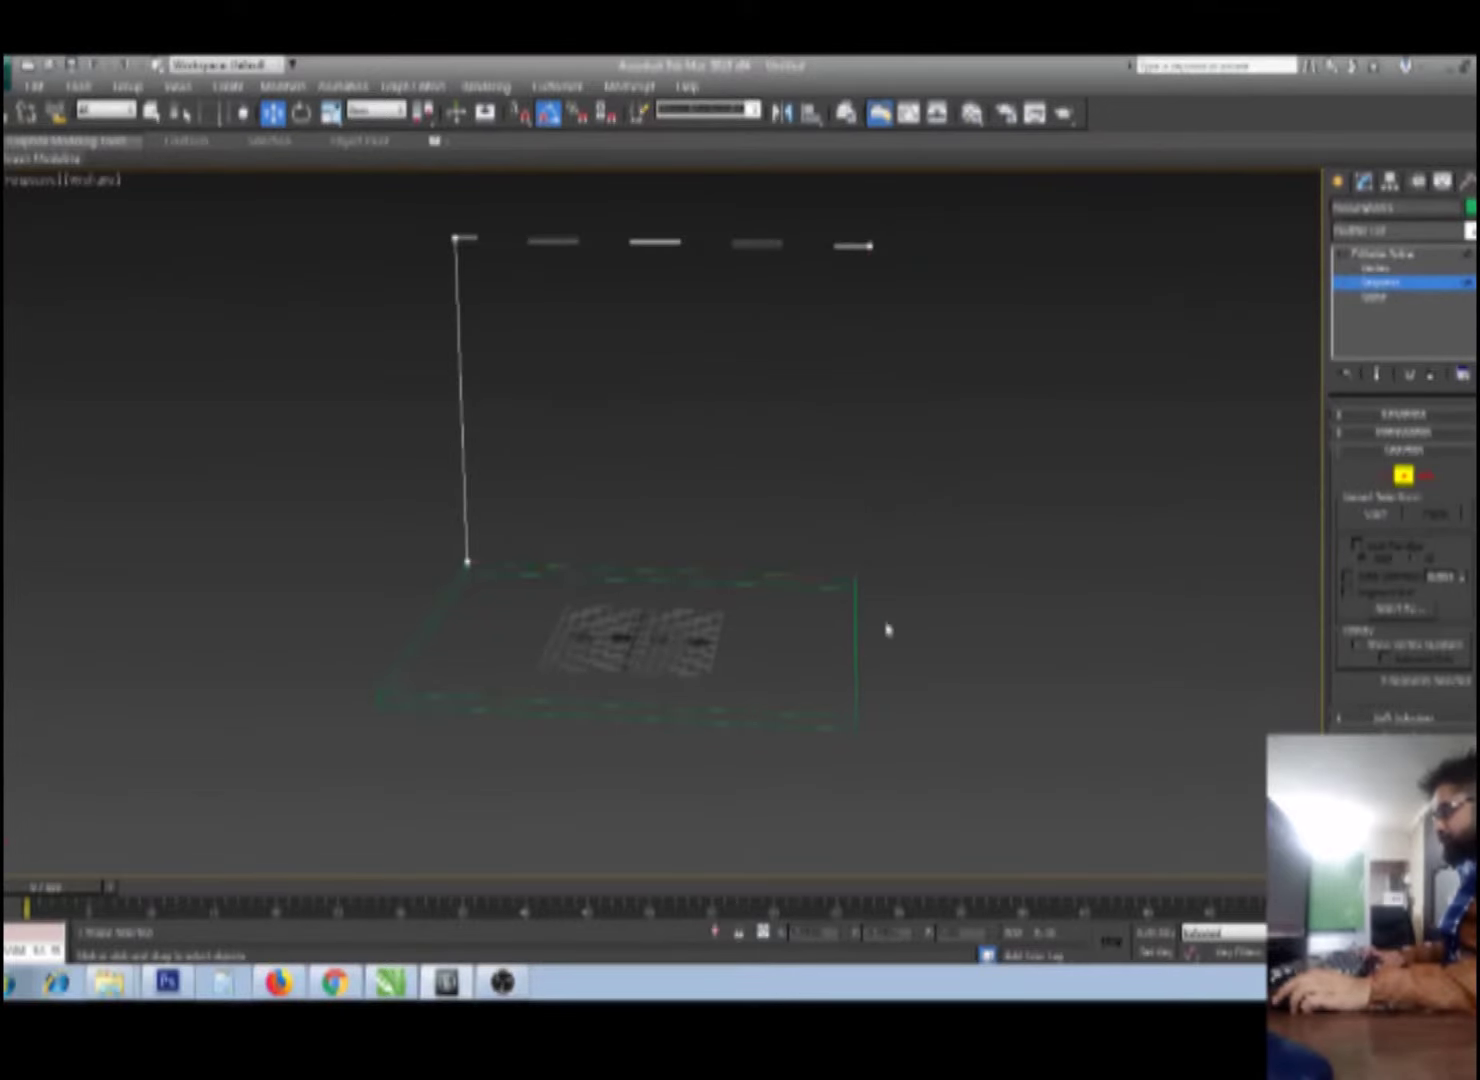
middle_click_drag(779, 575, 753, 585, "alt")
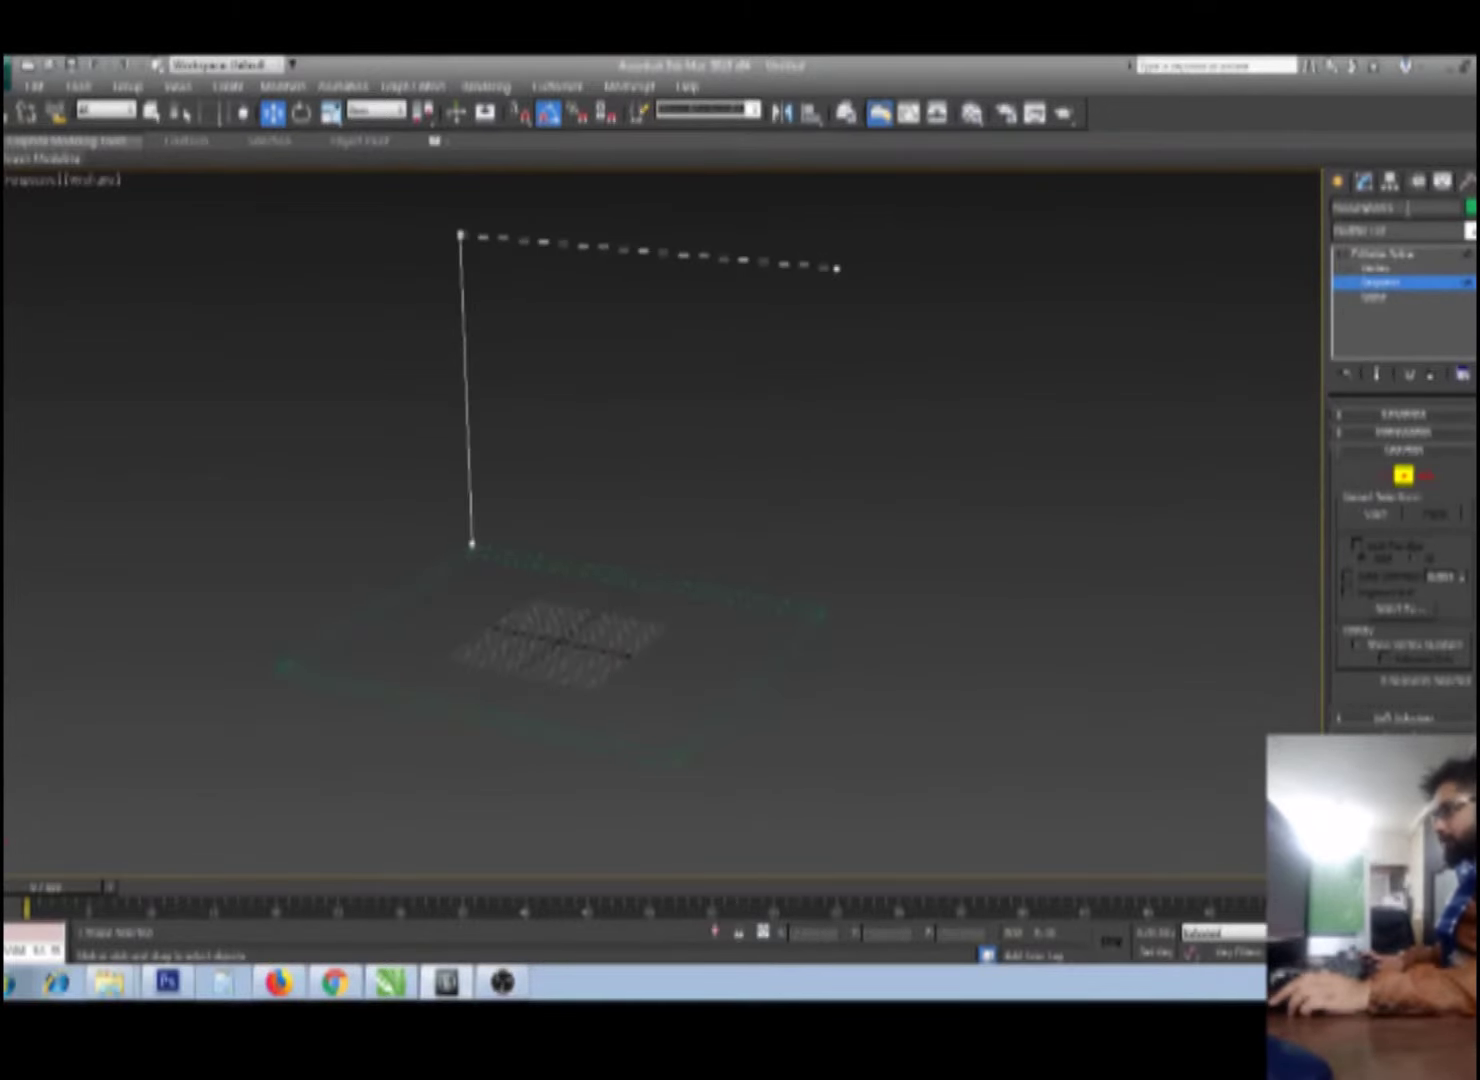
Step: Switch to Spline sub-object level and select the Outline amount field
left_click(1338, 183)
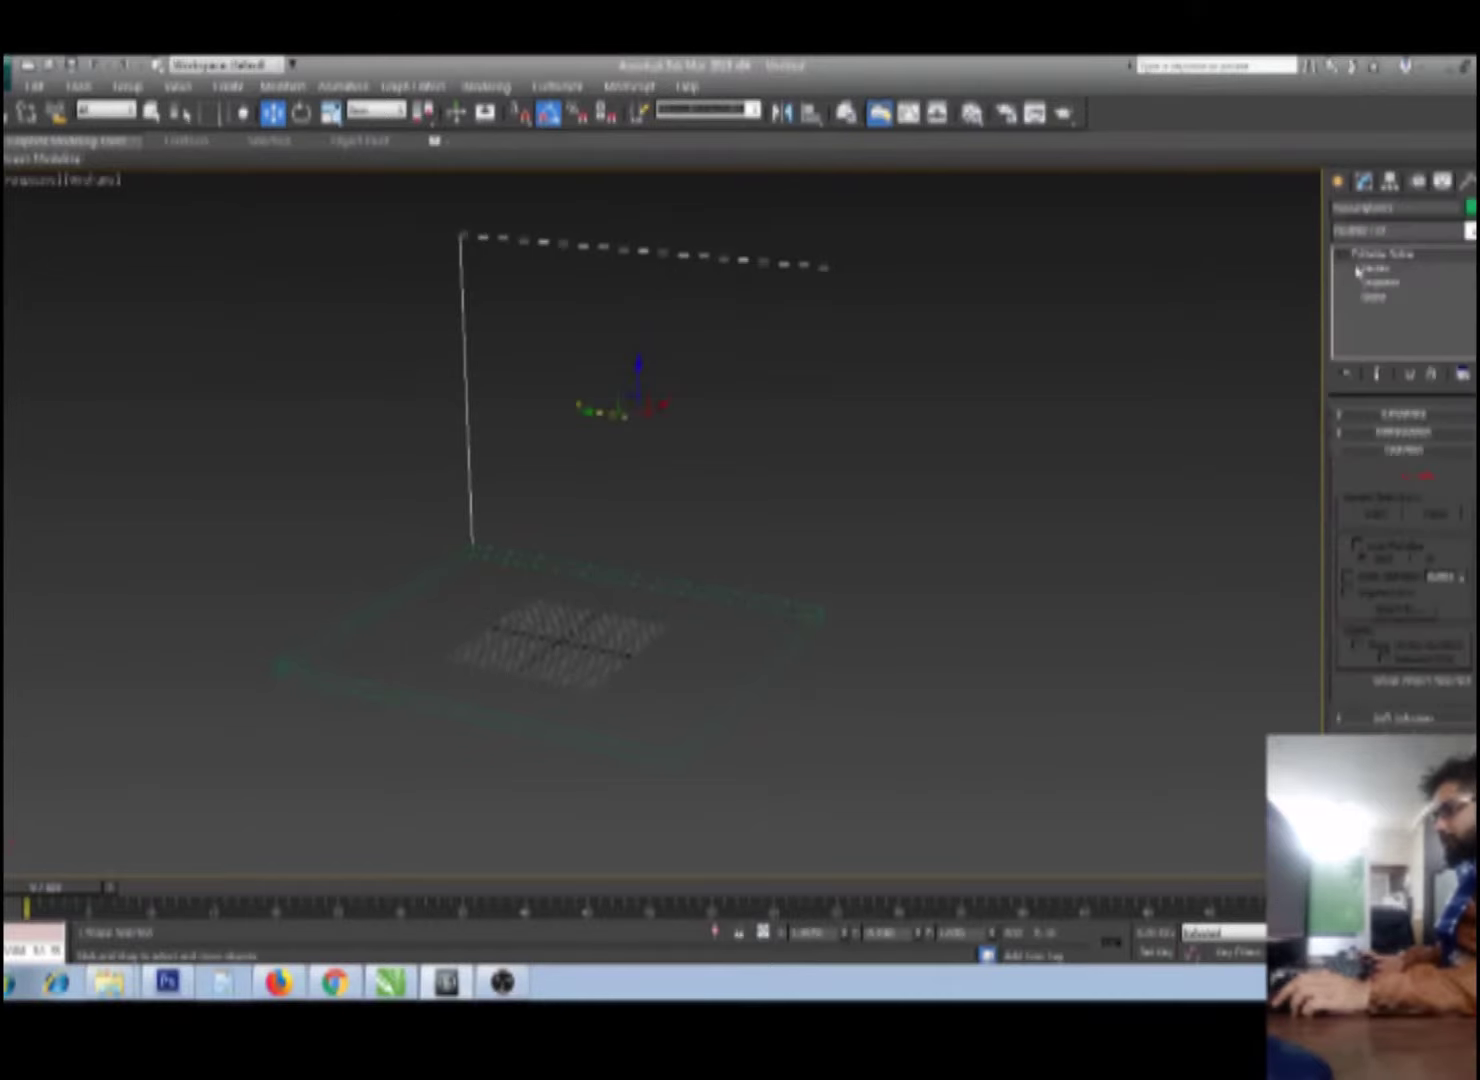
left_click(1400, 297)
scroll(1356, 695, "down", 5)
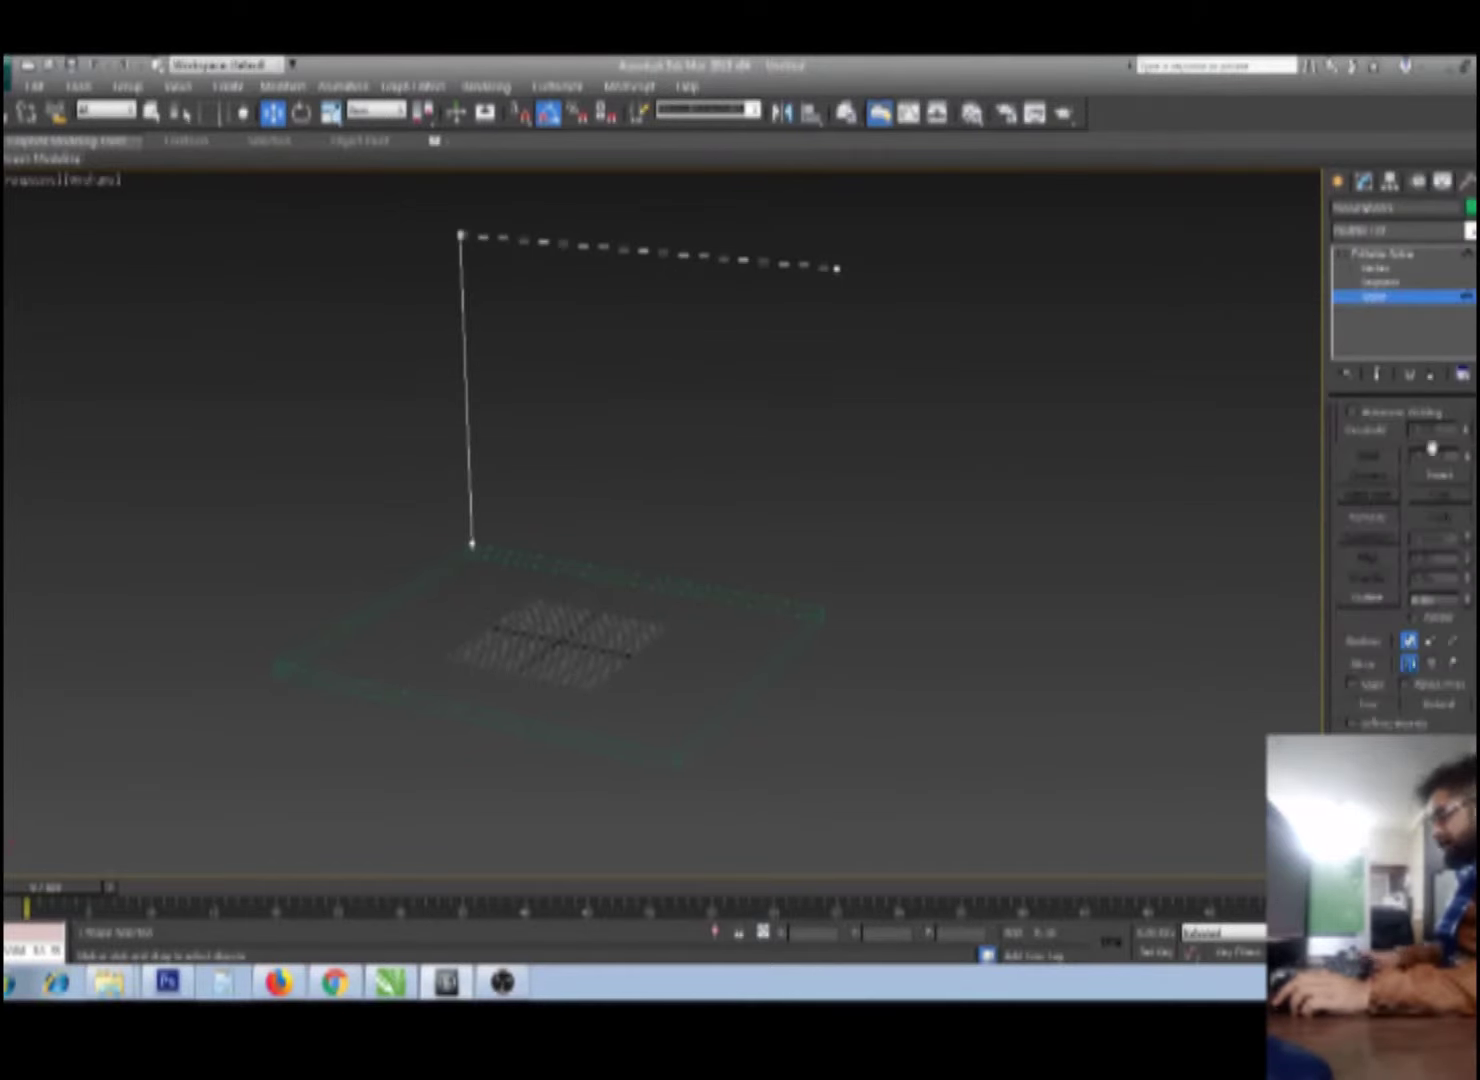
left_click(1422, 598)
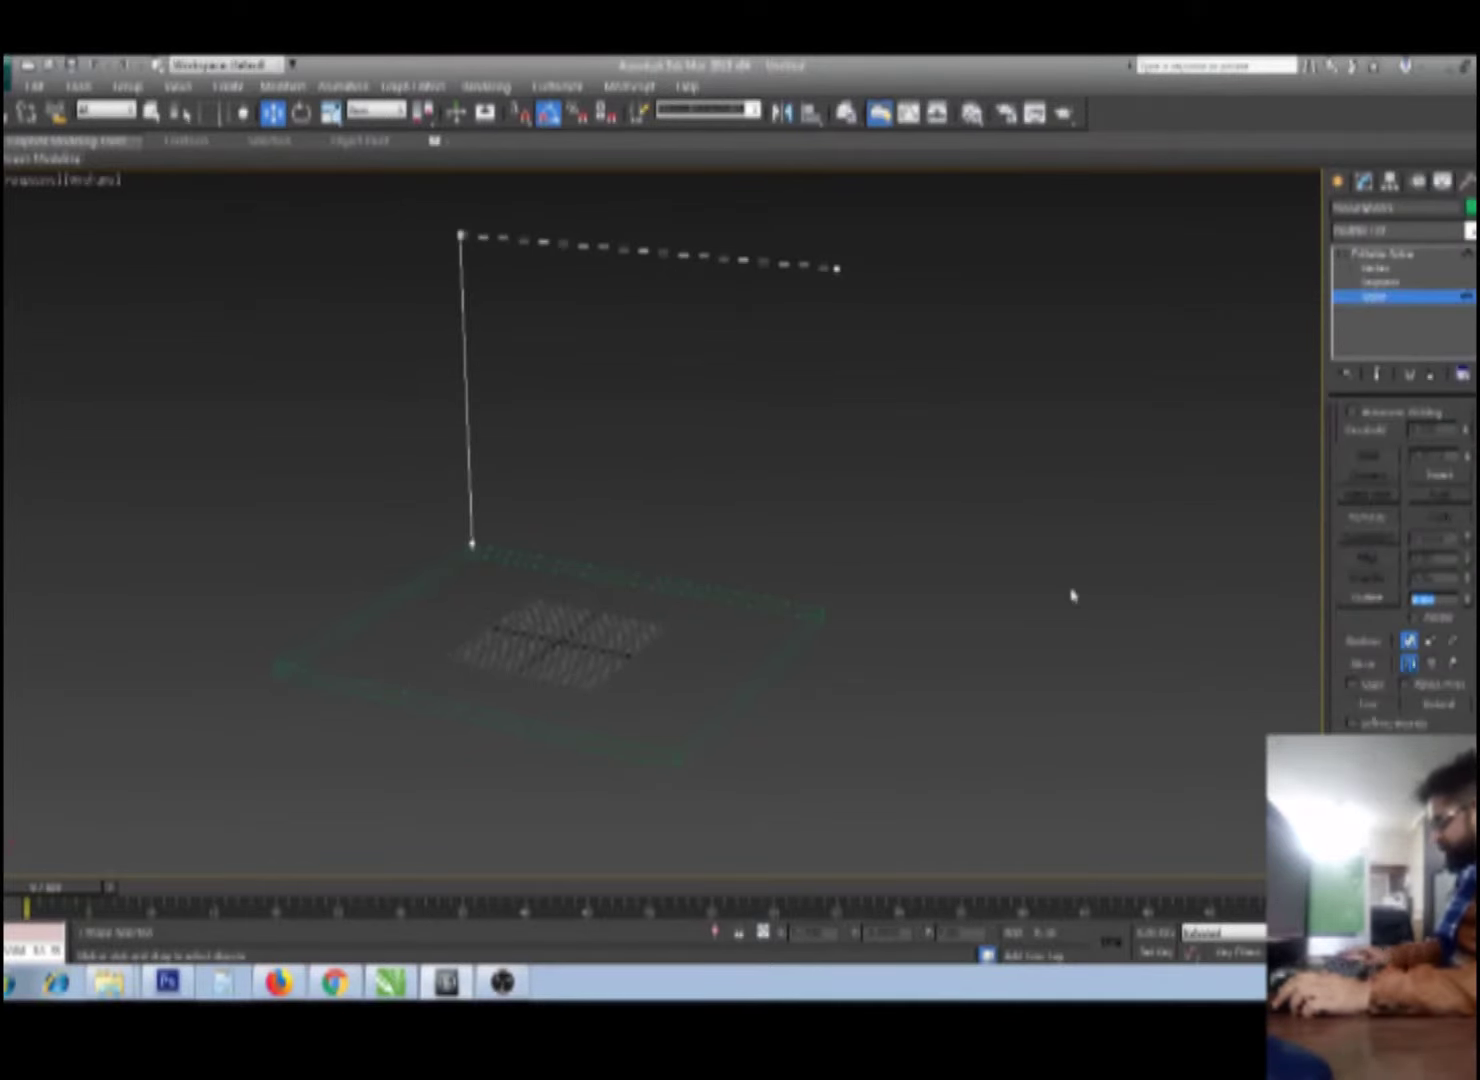
Step: Outline the L-shaped spline by 2 and extrude it 600 units
type("2")
key("Return")
left_click(1420, 230)
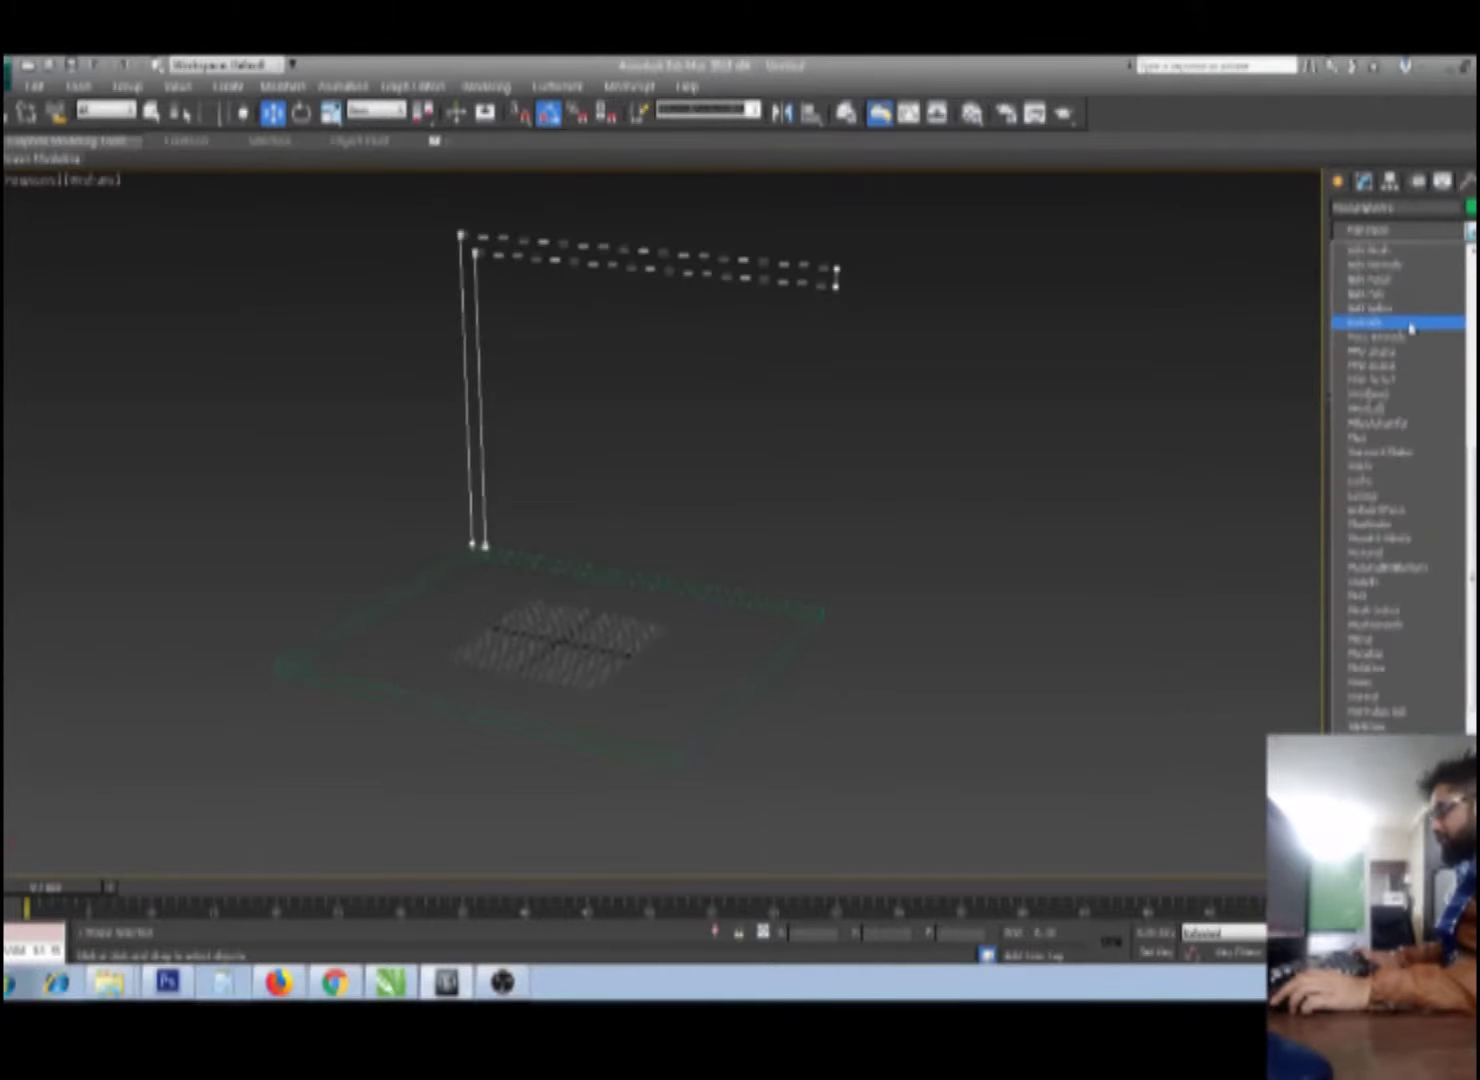
left_click(1411, 325)
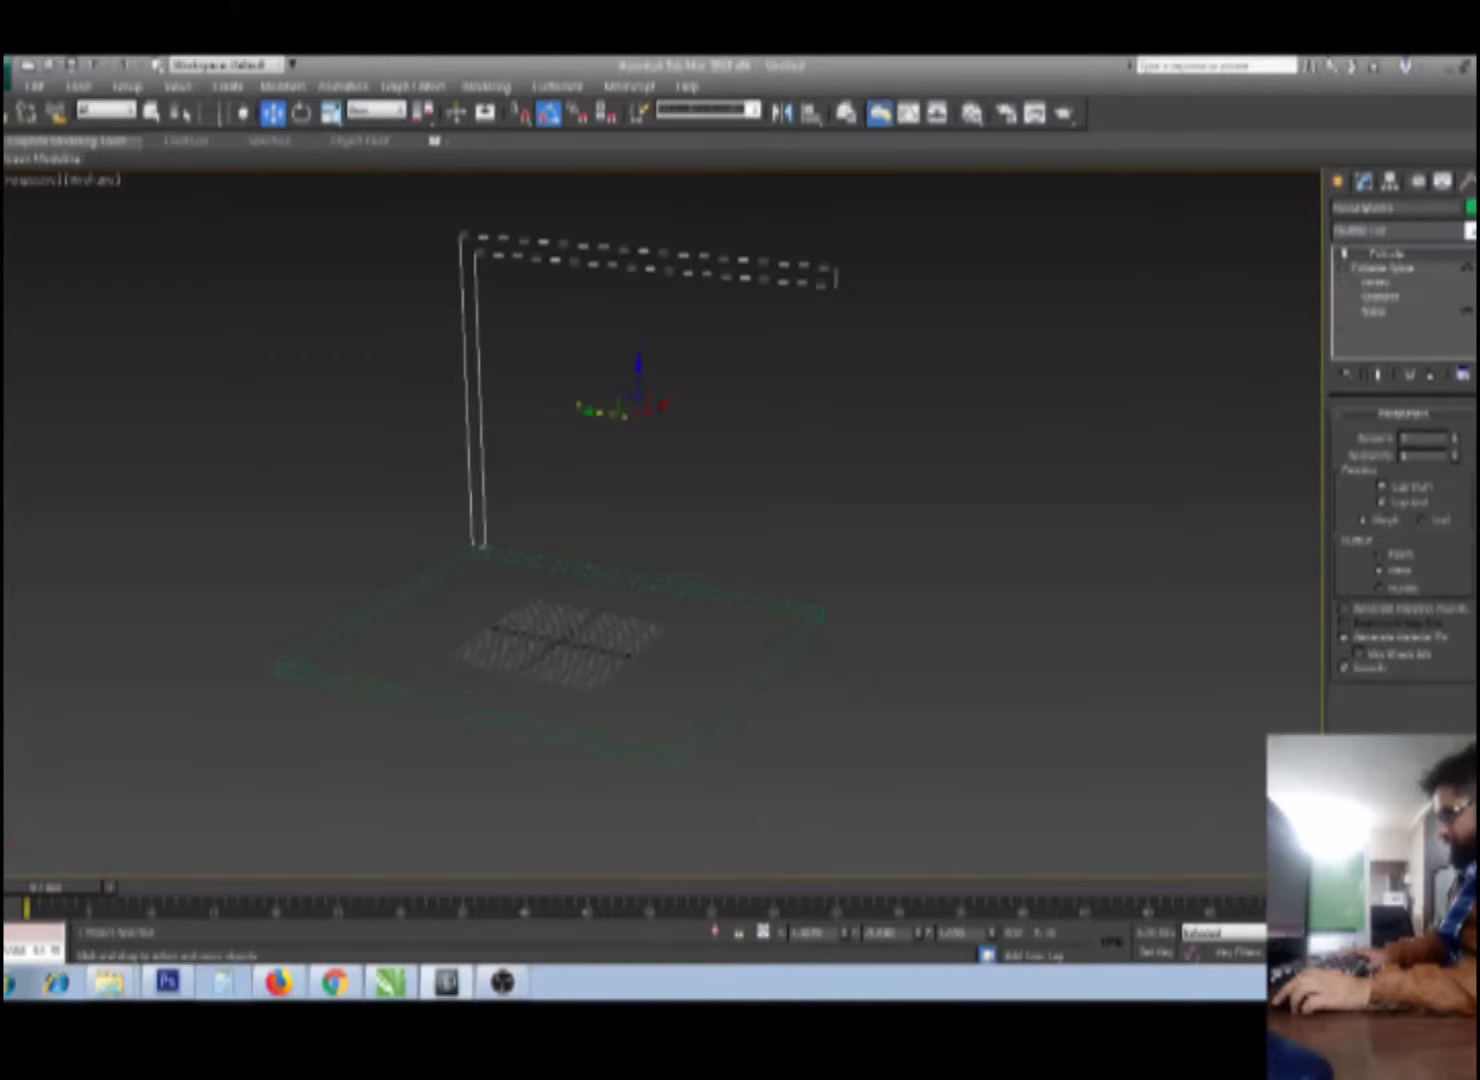
type("600")
key("Return")
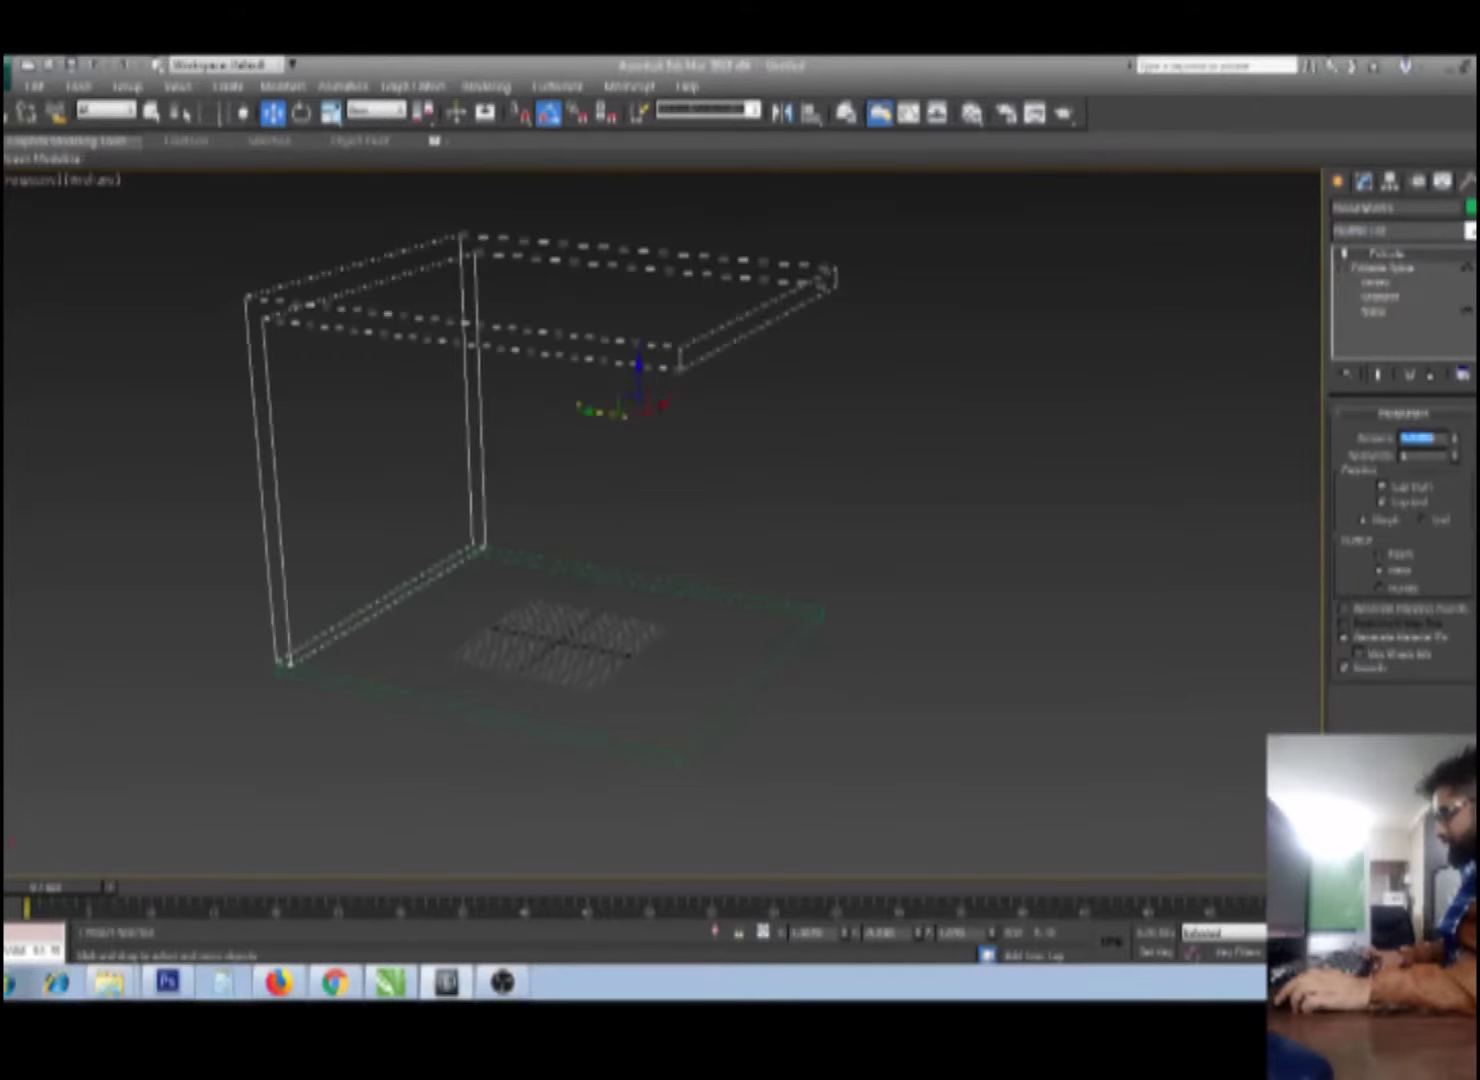
Step: Return to shaded view and region-select the whole extruded green room frame
mouse_move(773, 487)
middle_mouse_down("alt")
mouse_move(773, 470)
mouse_move(756, 512)
mouse_move(779, 518)
mouse_move(698, 510)
mouse_move(711, 501)
middle_mouse_up("alt")
key("F3")
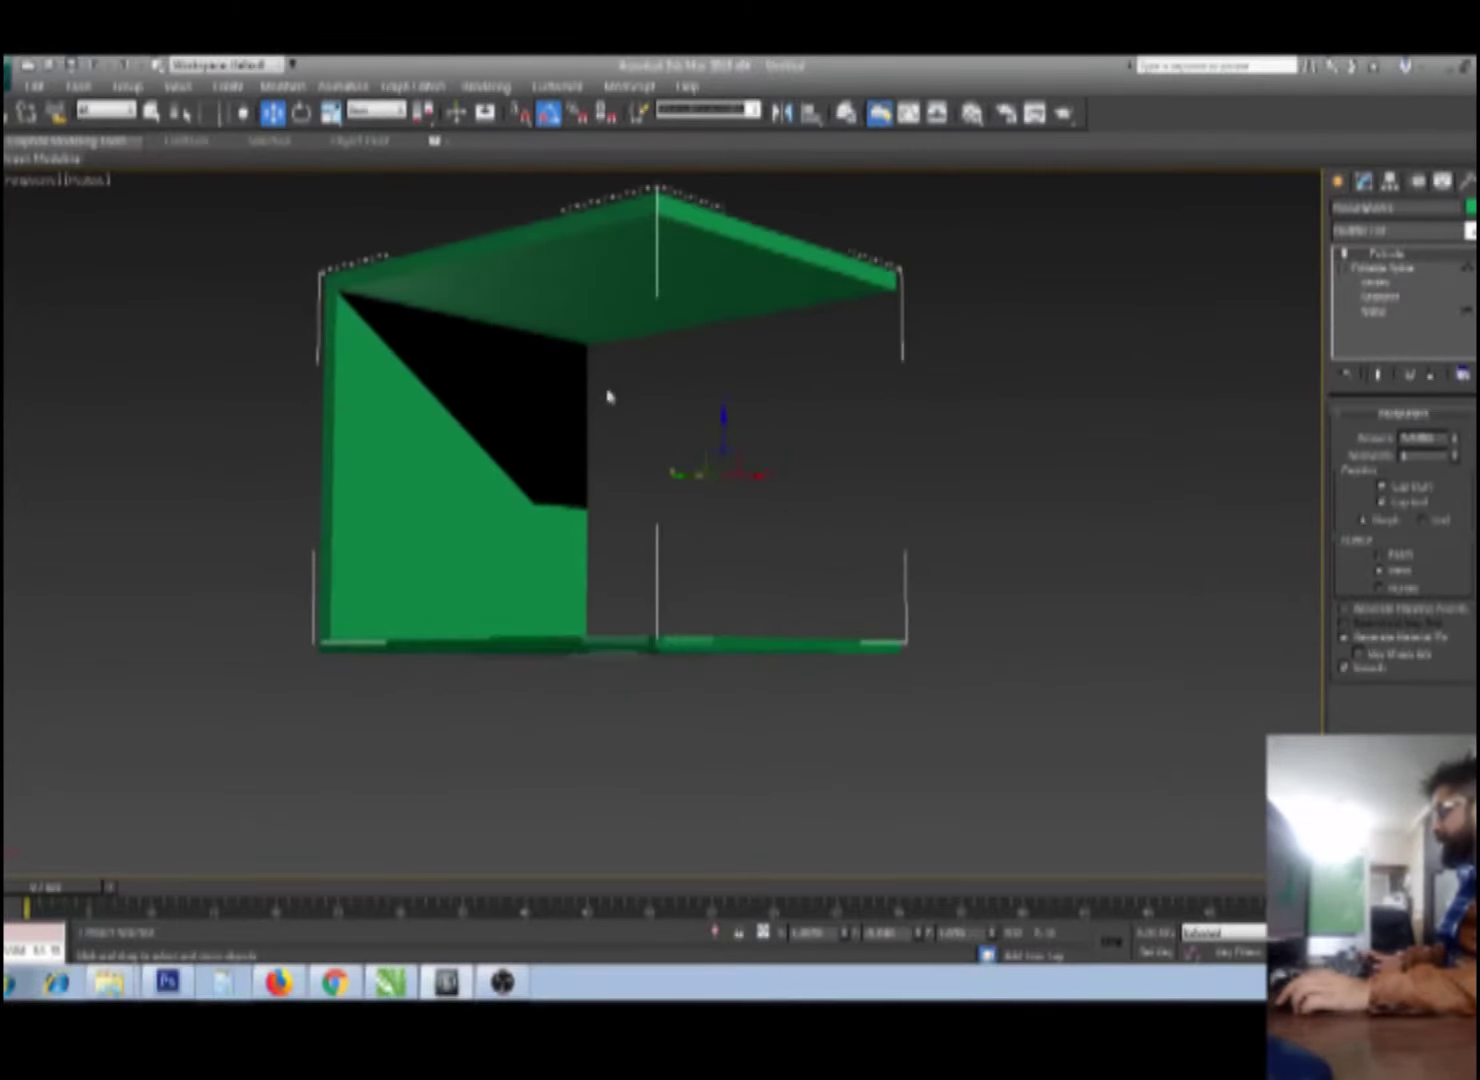
middle_click_drag(443, 476, 469, 512, "alt")
left_click_drag(989, 772, 315, 180)
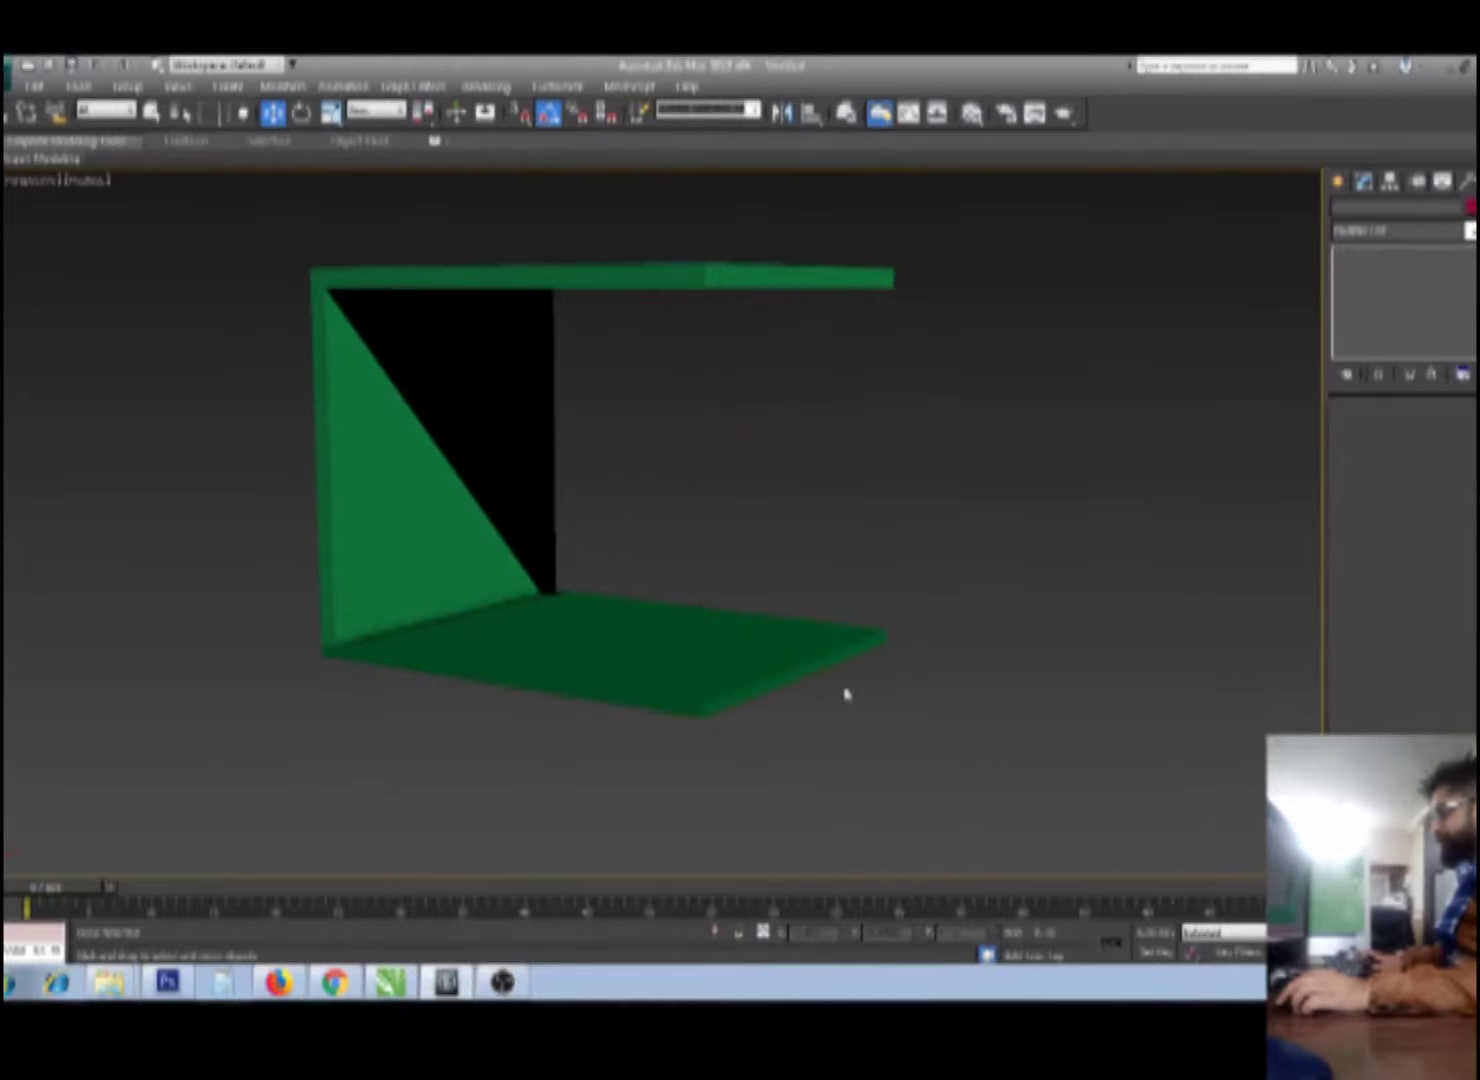
key("z")
middle_click_drag(614, 478, 611, 465, "alt")
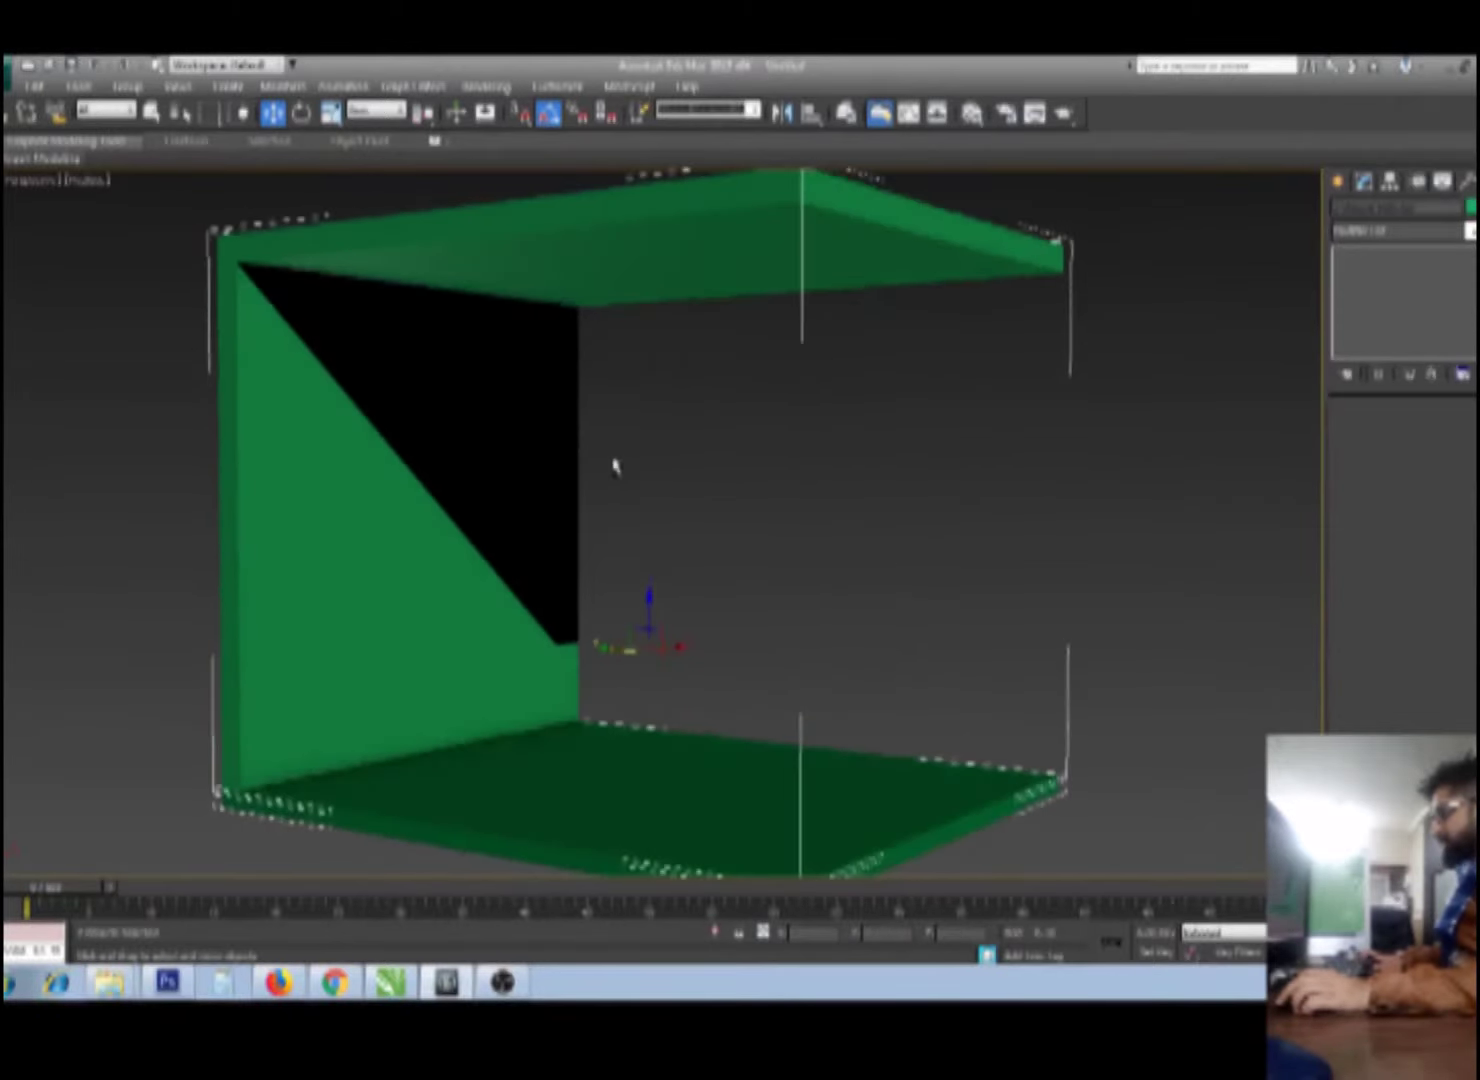
scroll(700, 497, "up", 2)
scroll(700, 497, "down", 3)
mouse_move(714, 502)
middle_mouse_down("alt")
mouse_move(697, 519)
mouse_move(715, 463)
middle_mouse_up("alt")
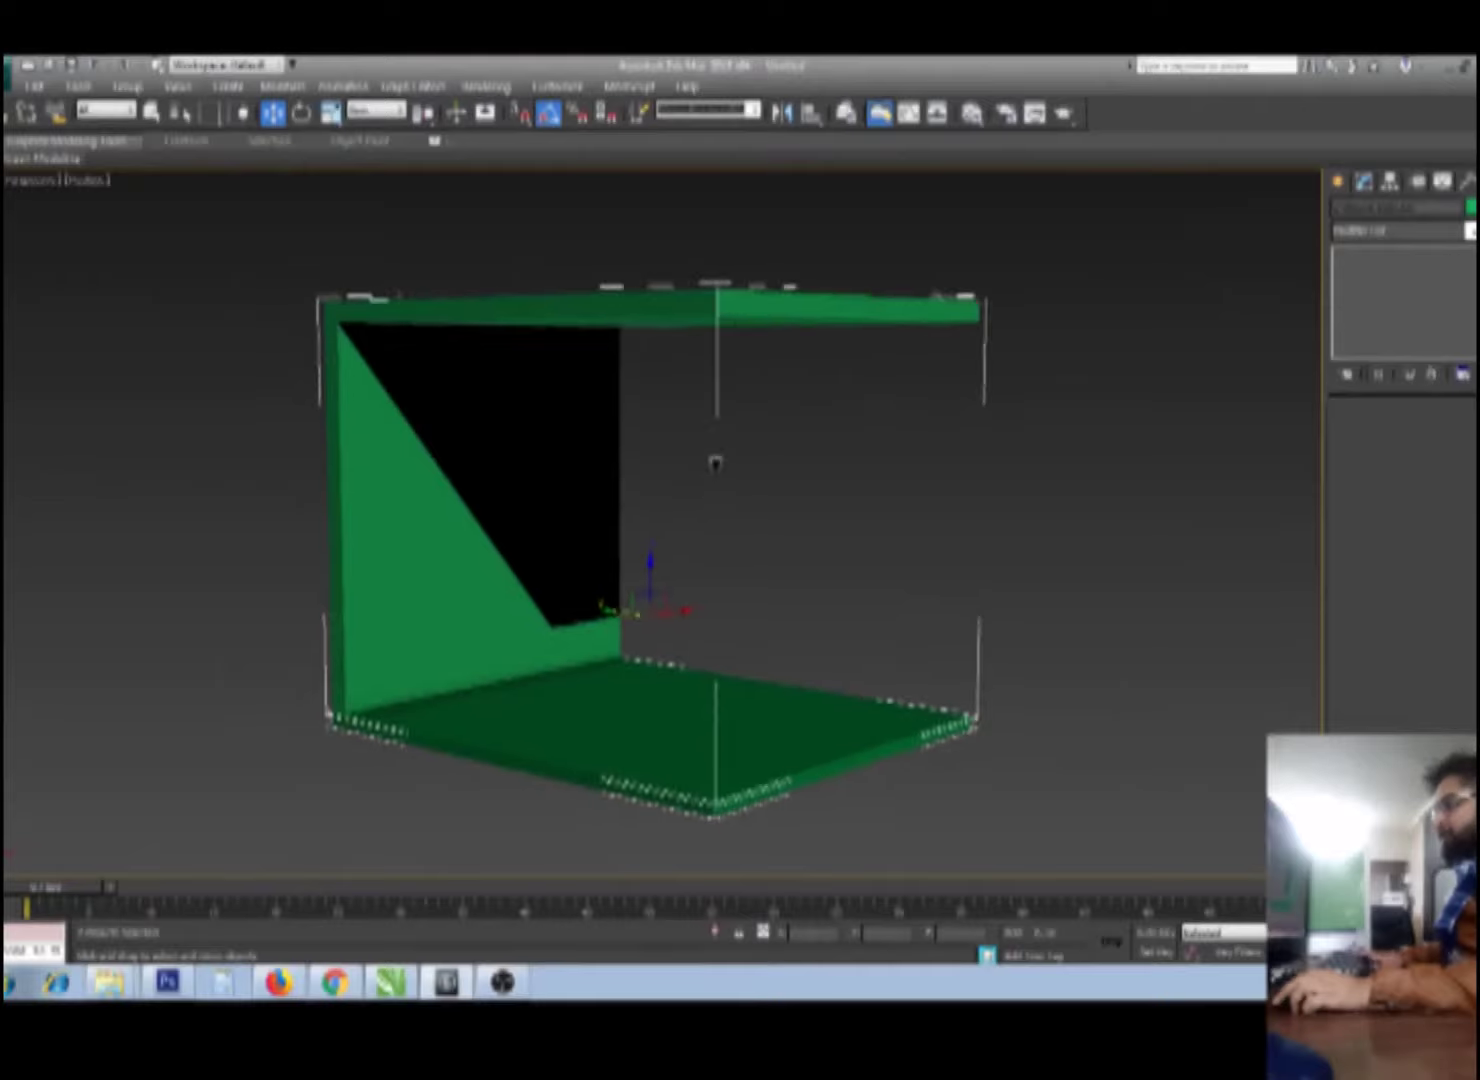
key("m")
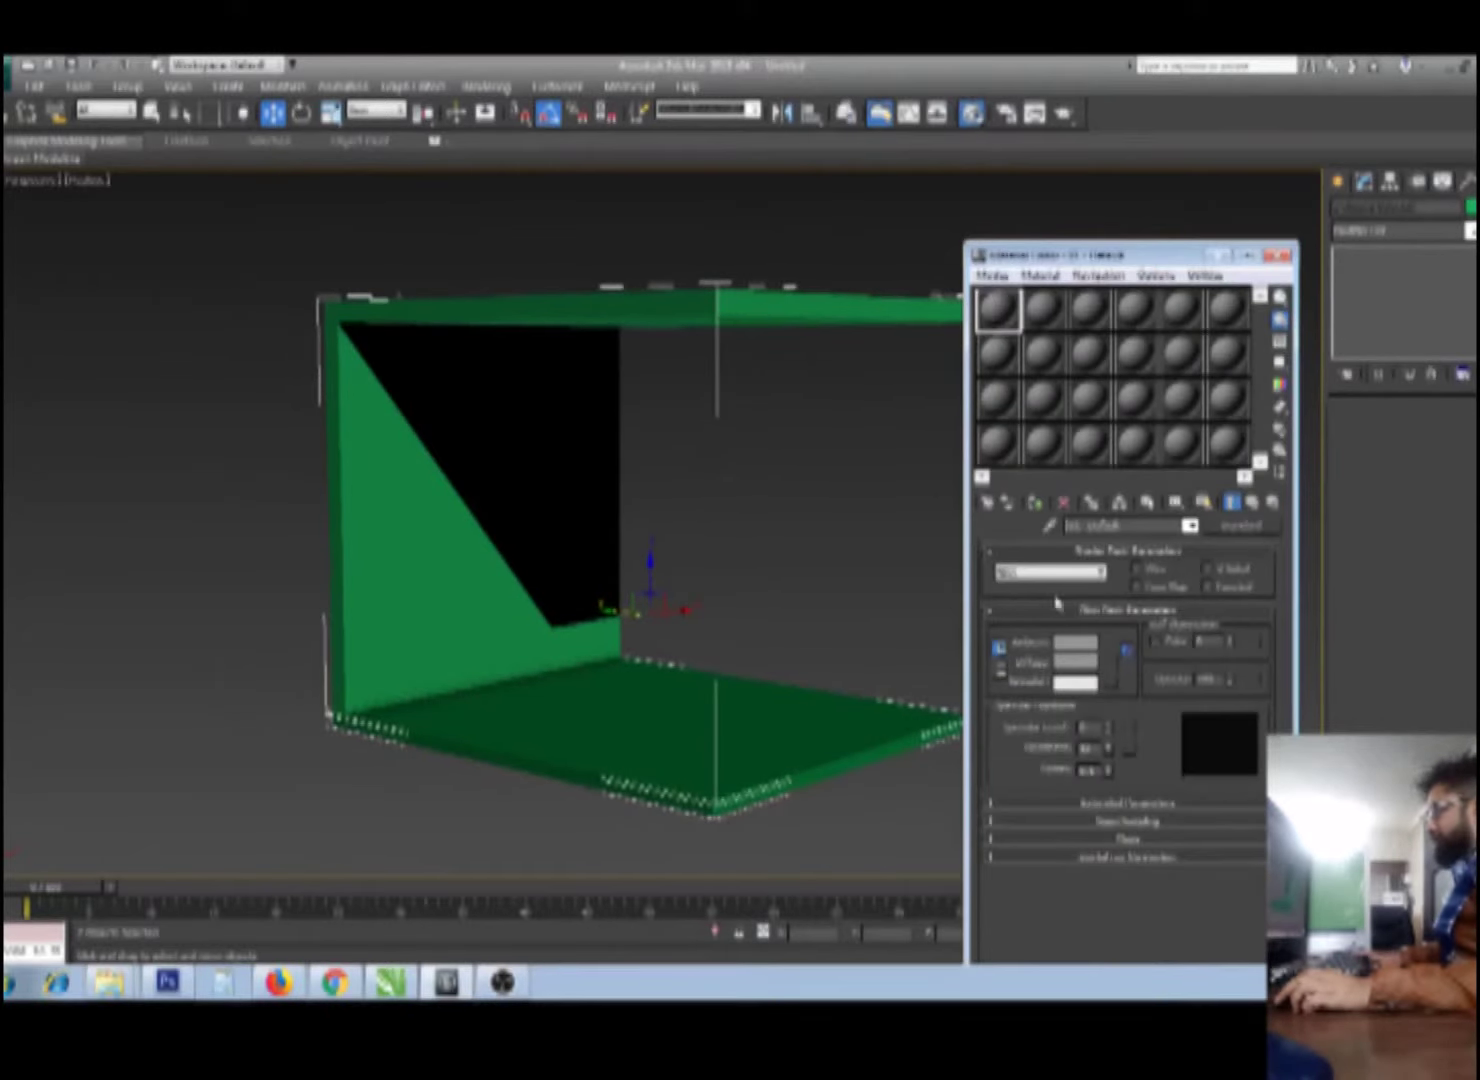
Step: Assign a material with white diffuse colour to the room shell and orbit to face it
left_click(1075, 663)
left_click_drag(501, 268, 501, 302)
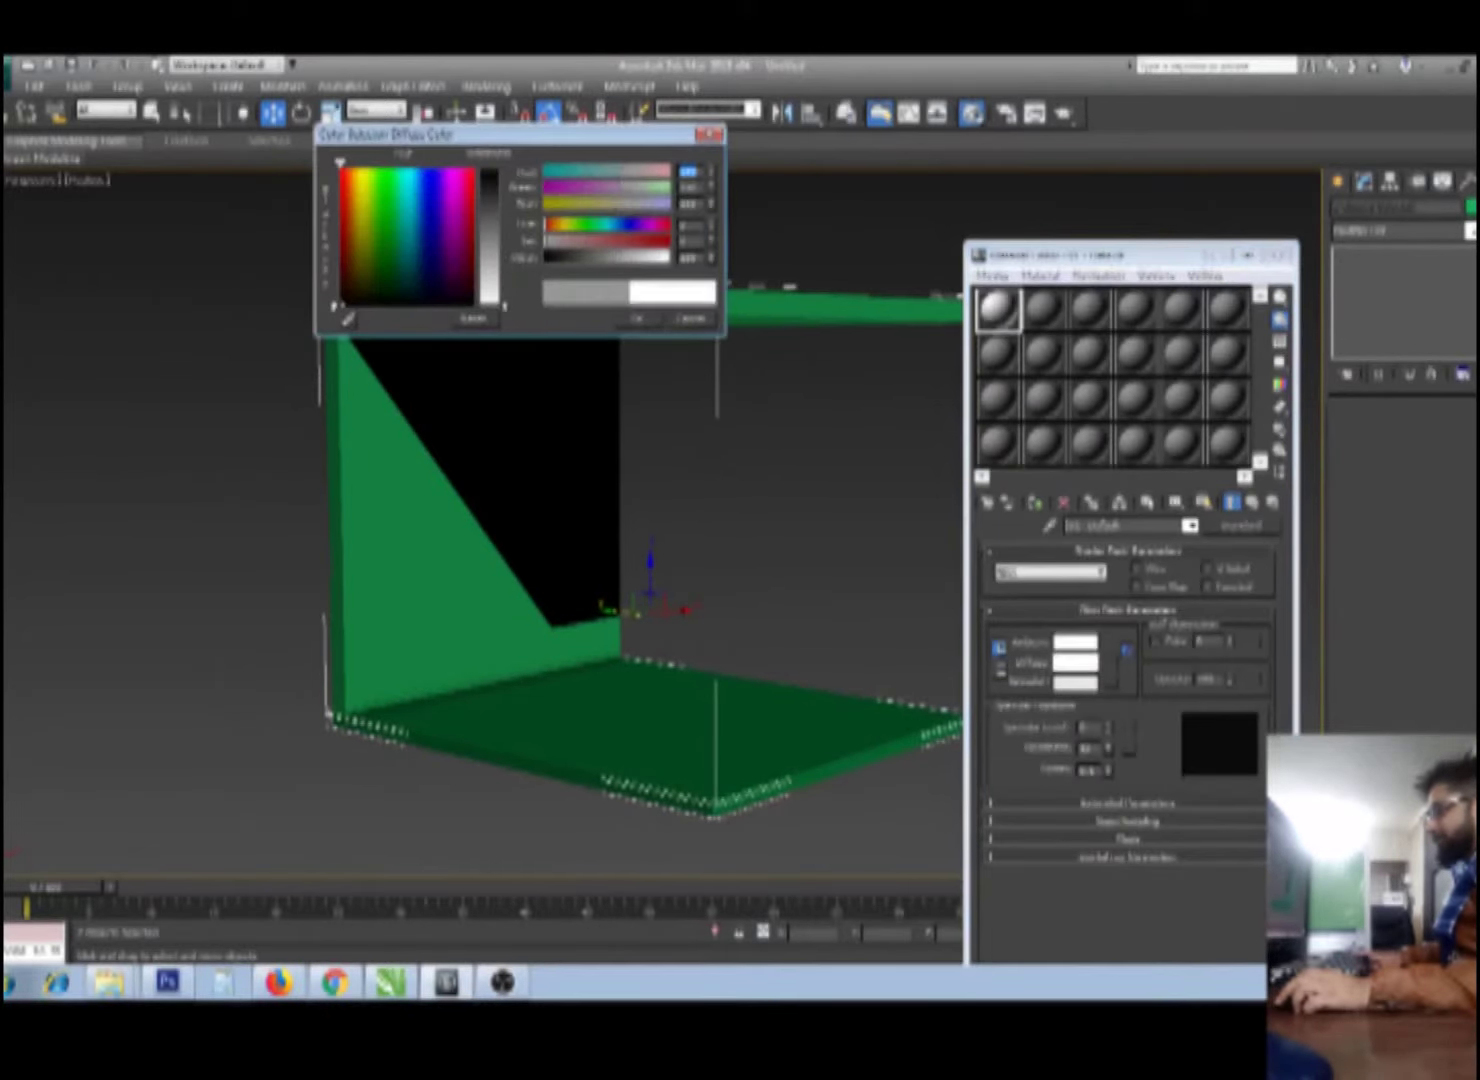
left_click(636, 318)
left_click(1030, 506)
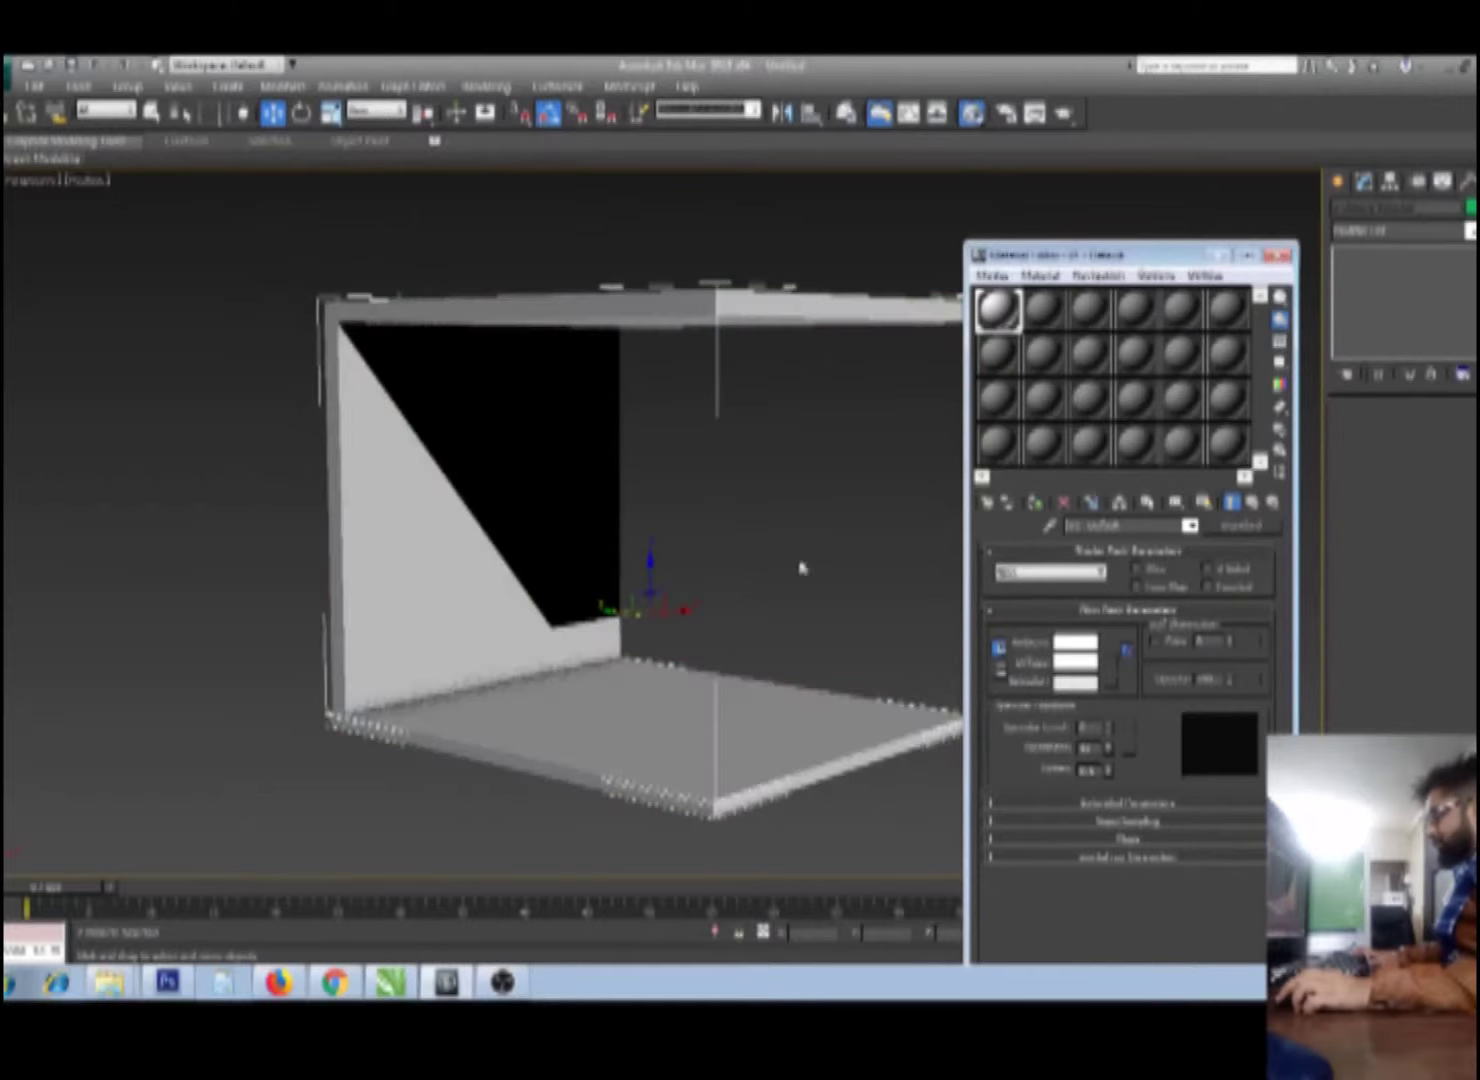
left_click(522, 472)
mouse_move(551, 492)
middle_mouse_down("alt")
mouse_move(633, 475)
mouse_move(560, 484)
middle_mouse_up("alt")
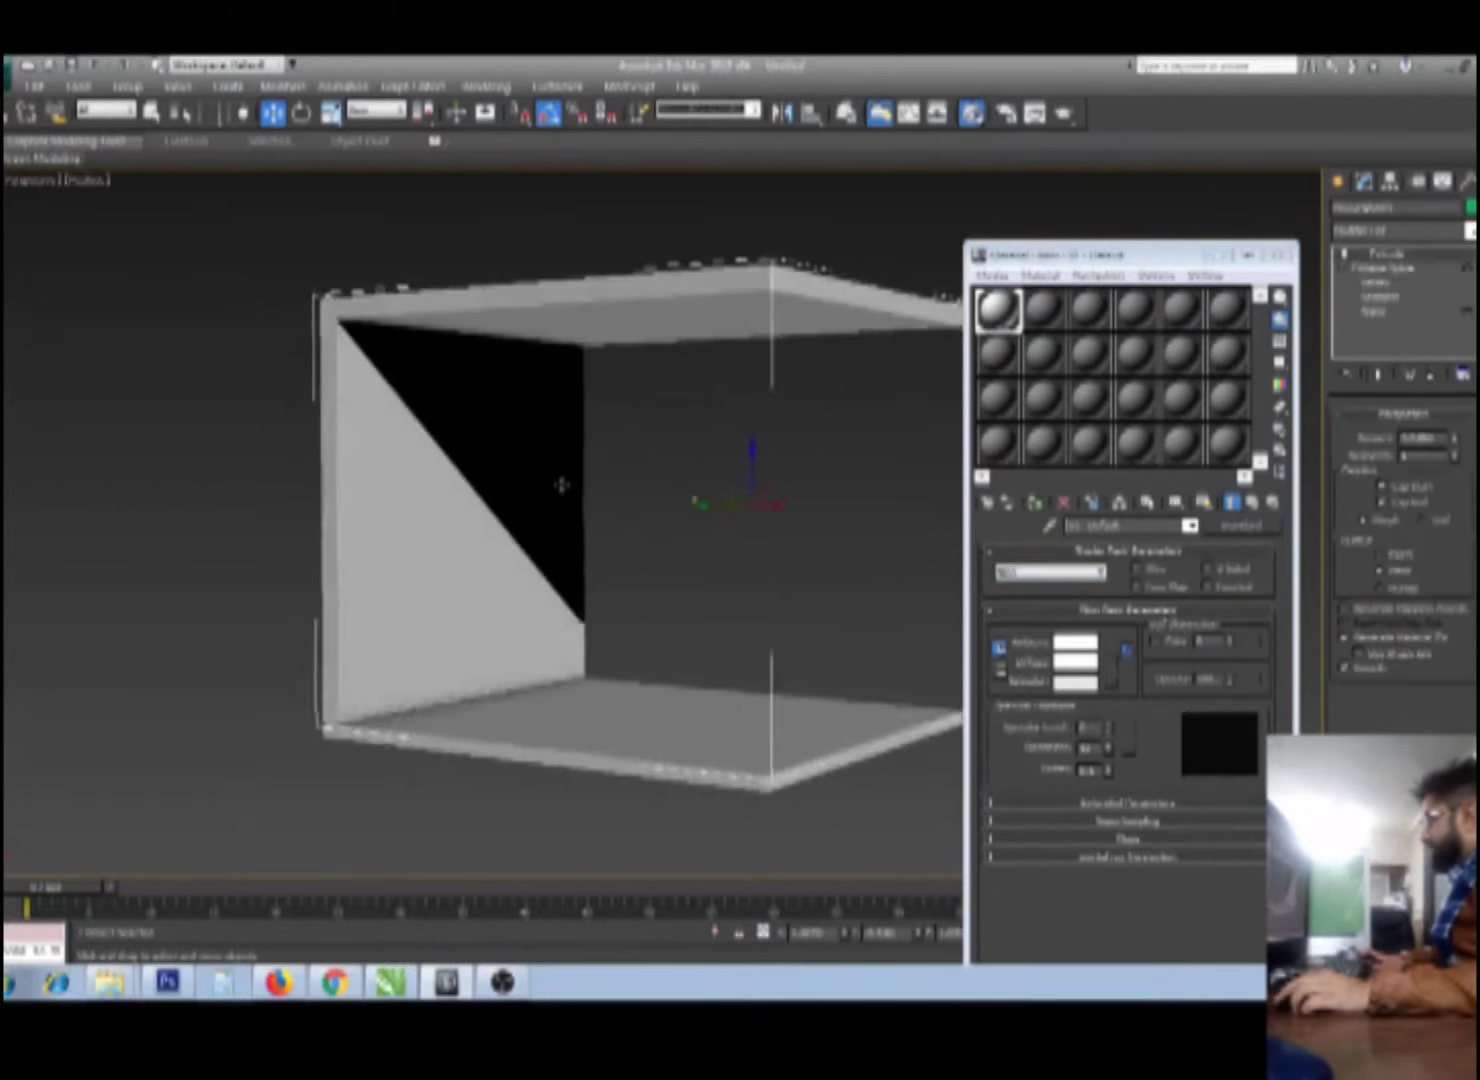
left_click(86, 186)
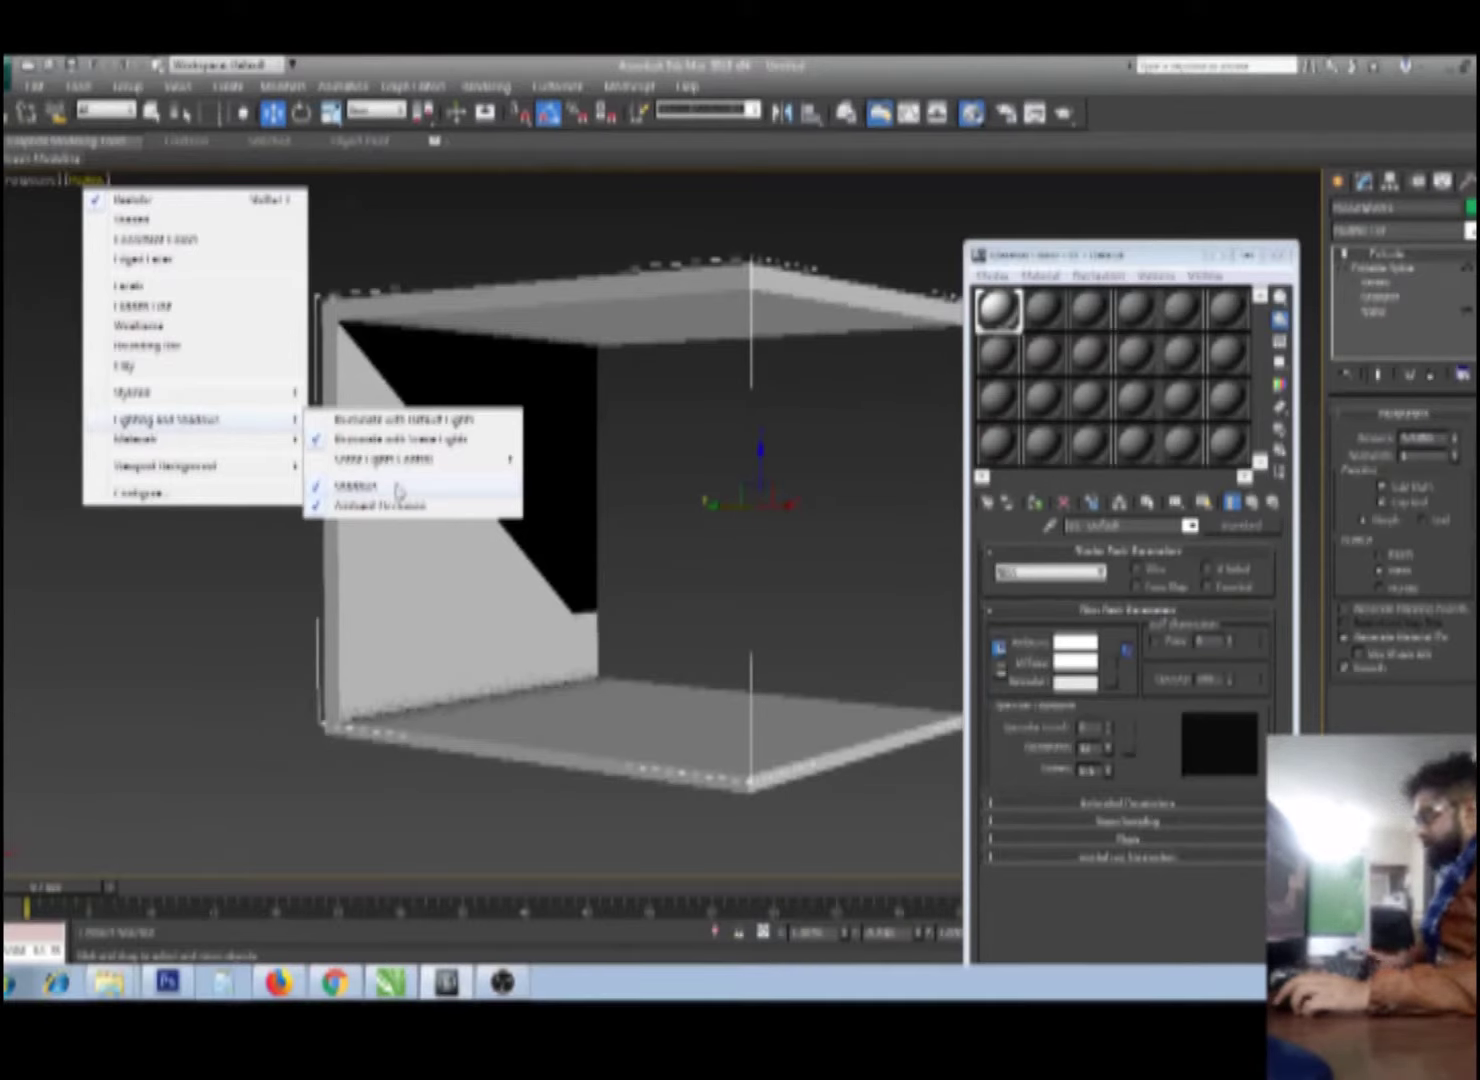
Step: Turn off viewport shadows and close the Material Editor
left_click(398, 489)
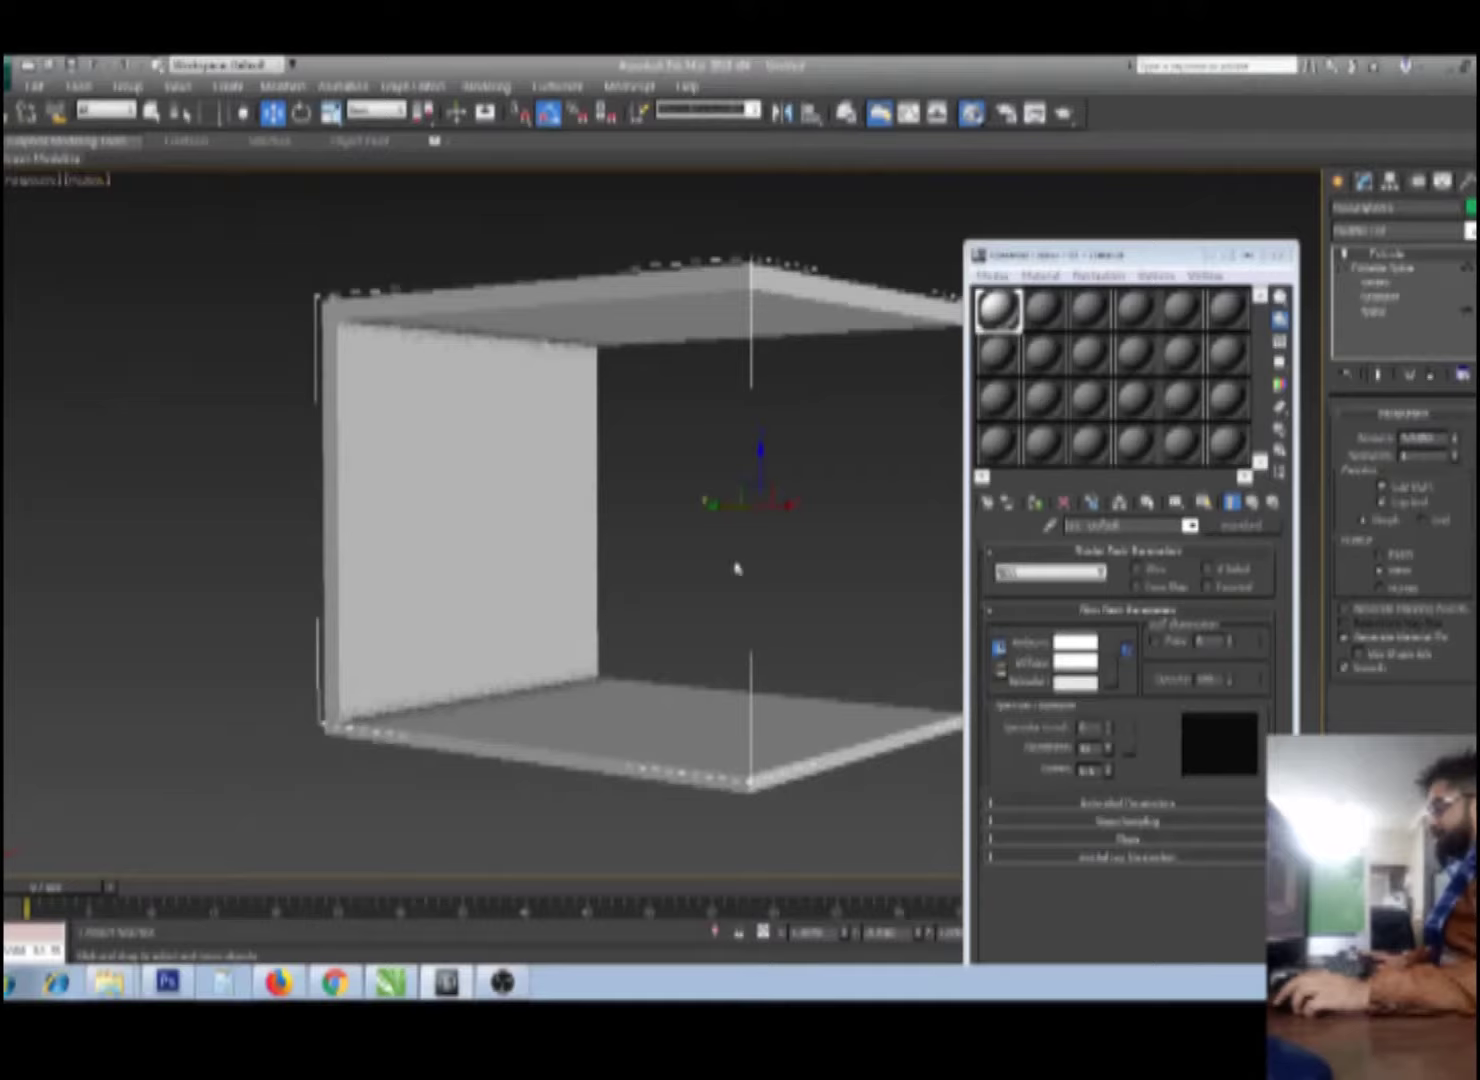
left_click(736, 568)
key("m")
left_click(700, 545)
mouse_move(700, 545)
middle_mouse_down("alt")
mouse_move(773, 588)
mouse_move(823, 578)
middle_mouse_up("alt")
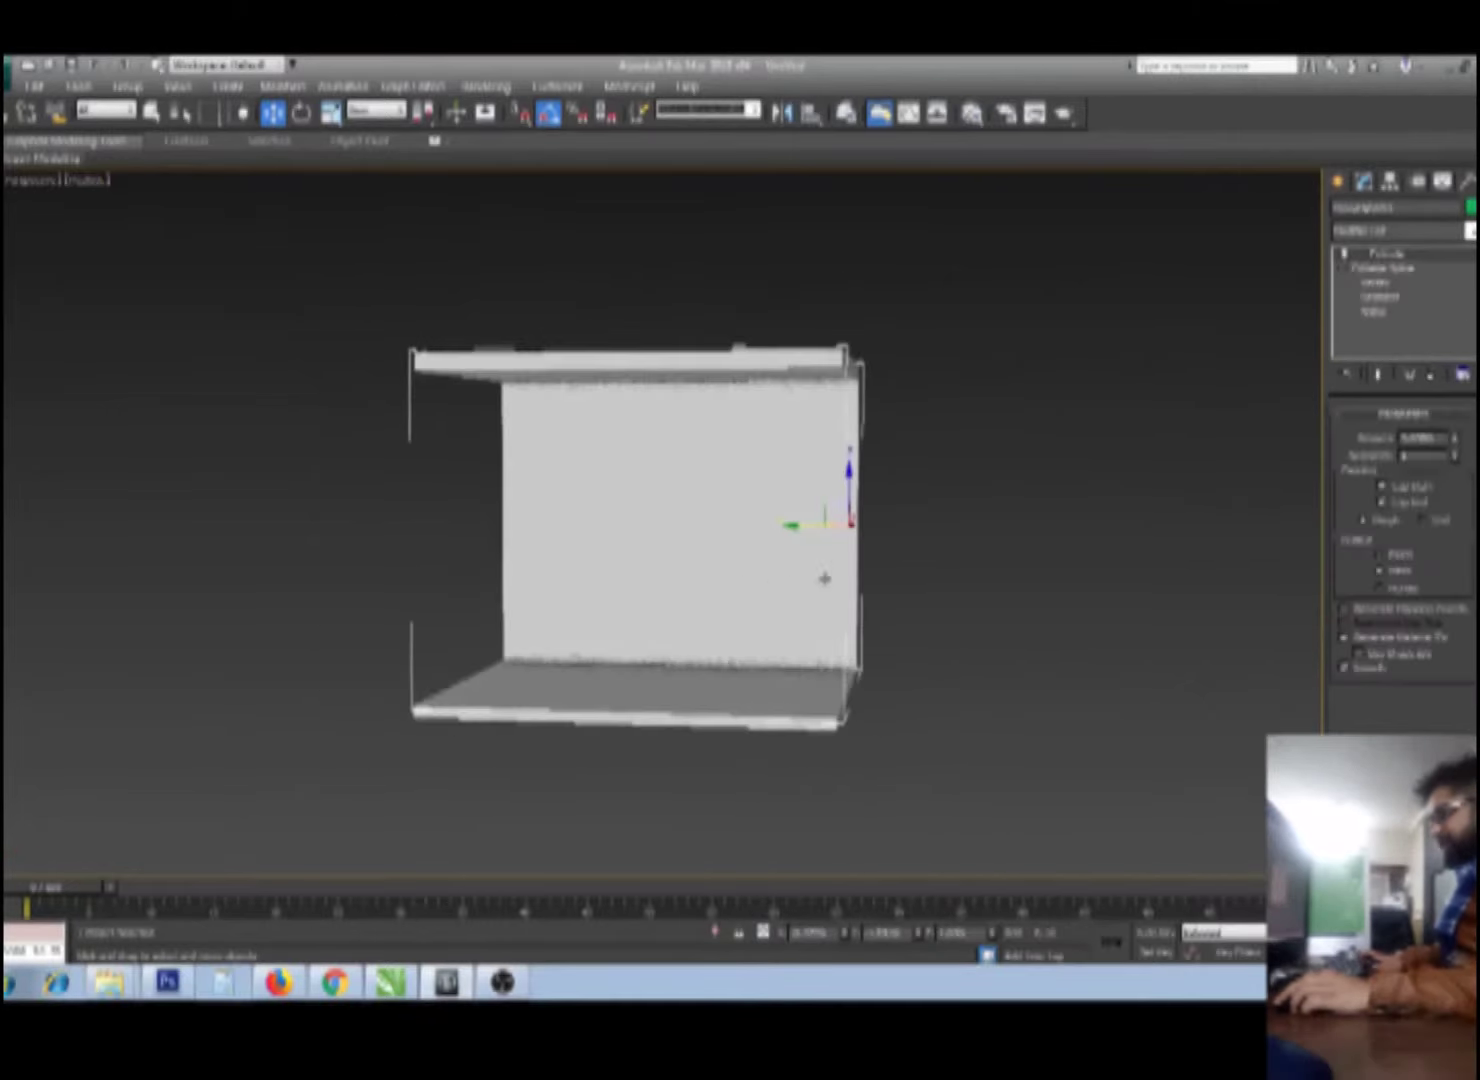
left_click(935, 650)
middle_click_drag(935, 650, 843, 630, "alt")
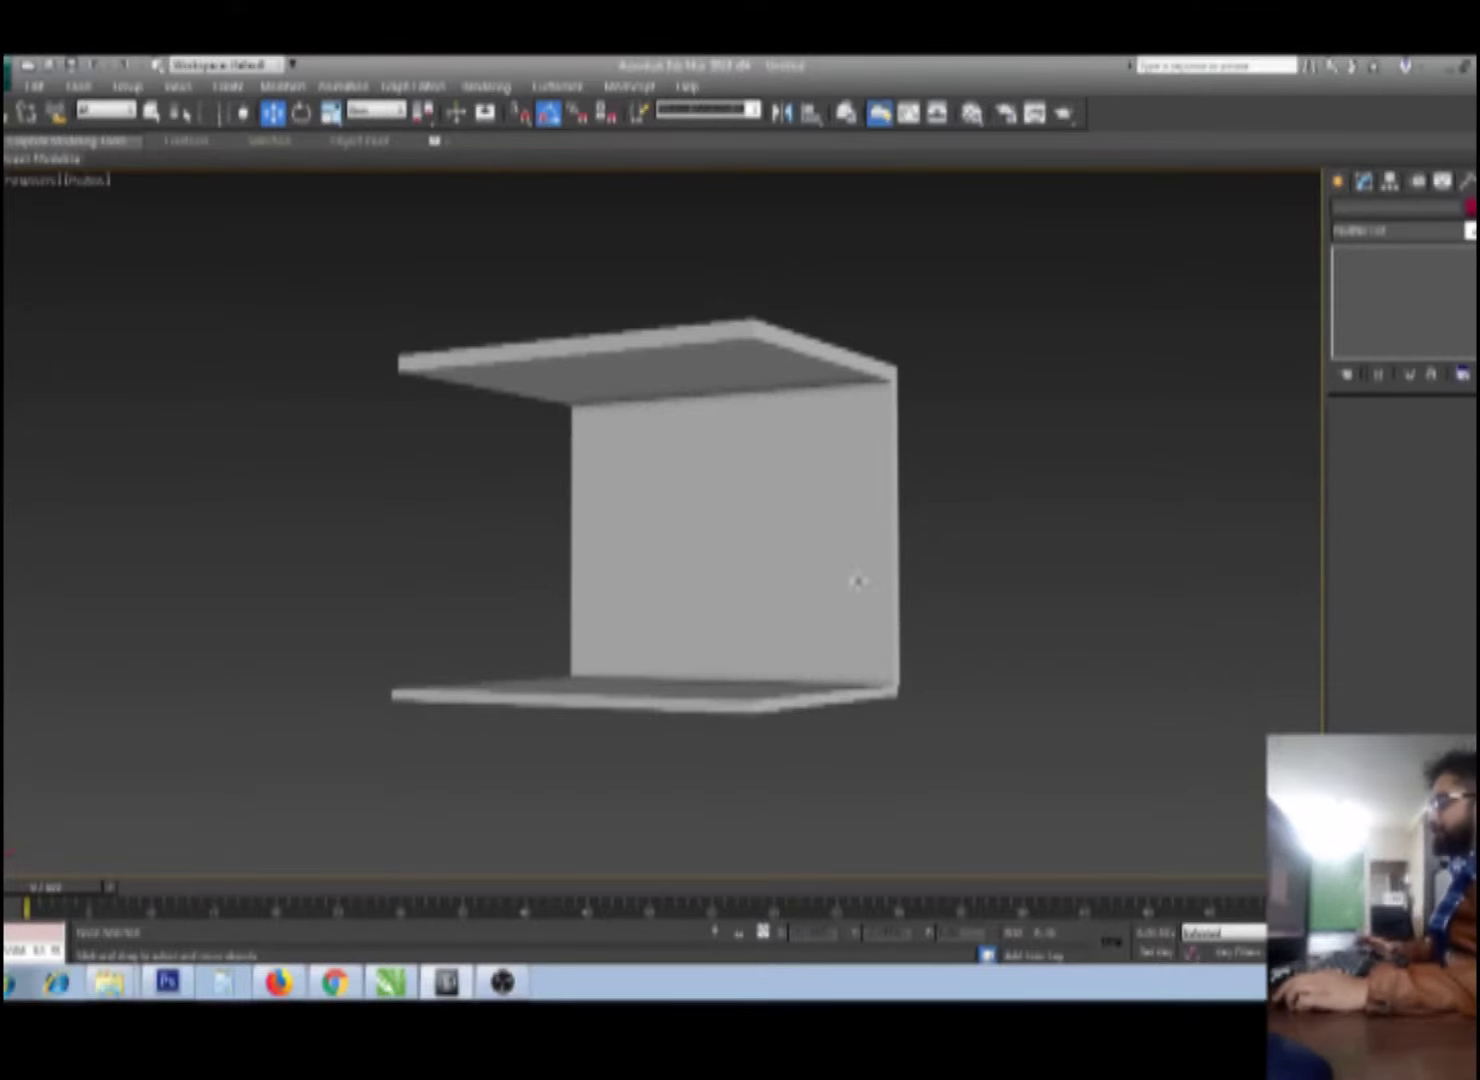
Step: Select the back wall and zoom the viewport to frame it
left_click_drag(949, 760, 556, 388)
mouse_move(675, 534)
middle_mouse_down("alt")
mouse_move(720, 542)
mouse_move(694, 542)
middle_mouse_up("alt")
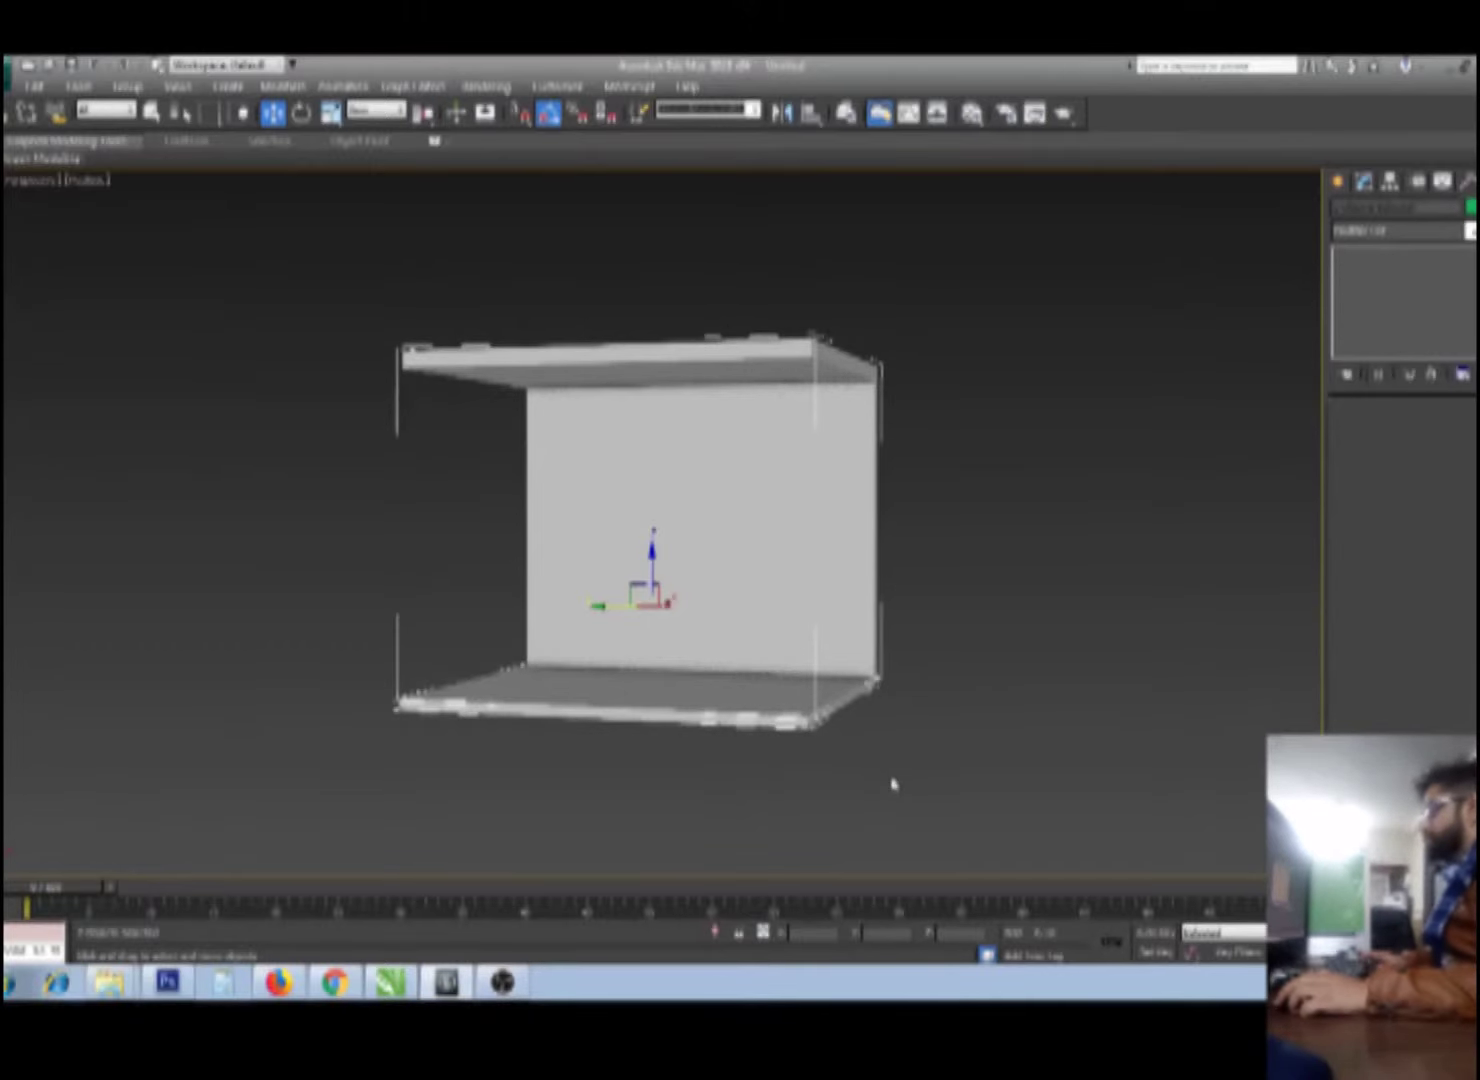
left_click(893, 782)
left_click(809, 594)
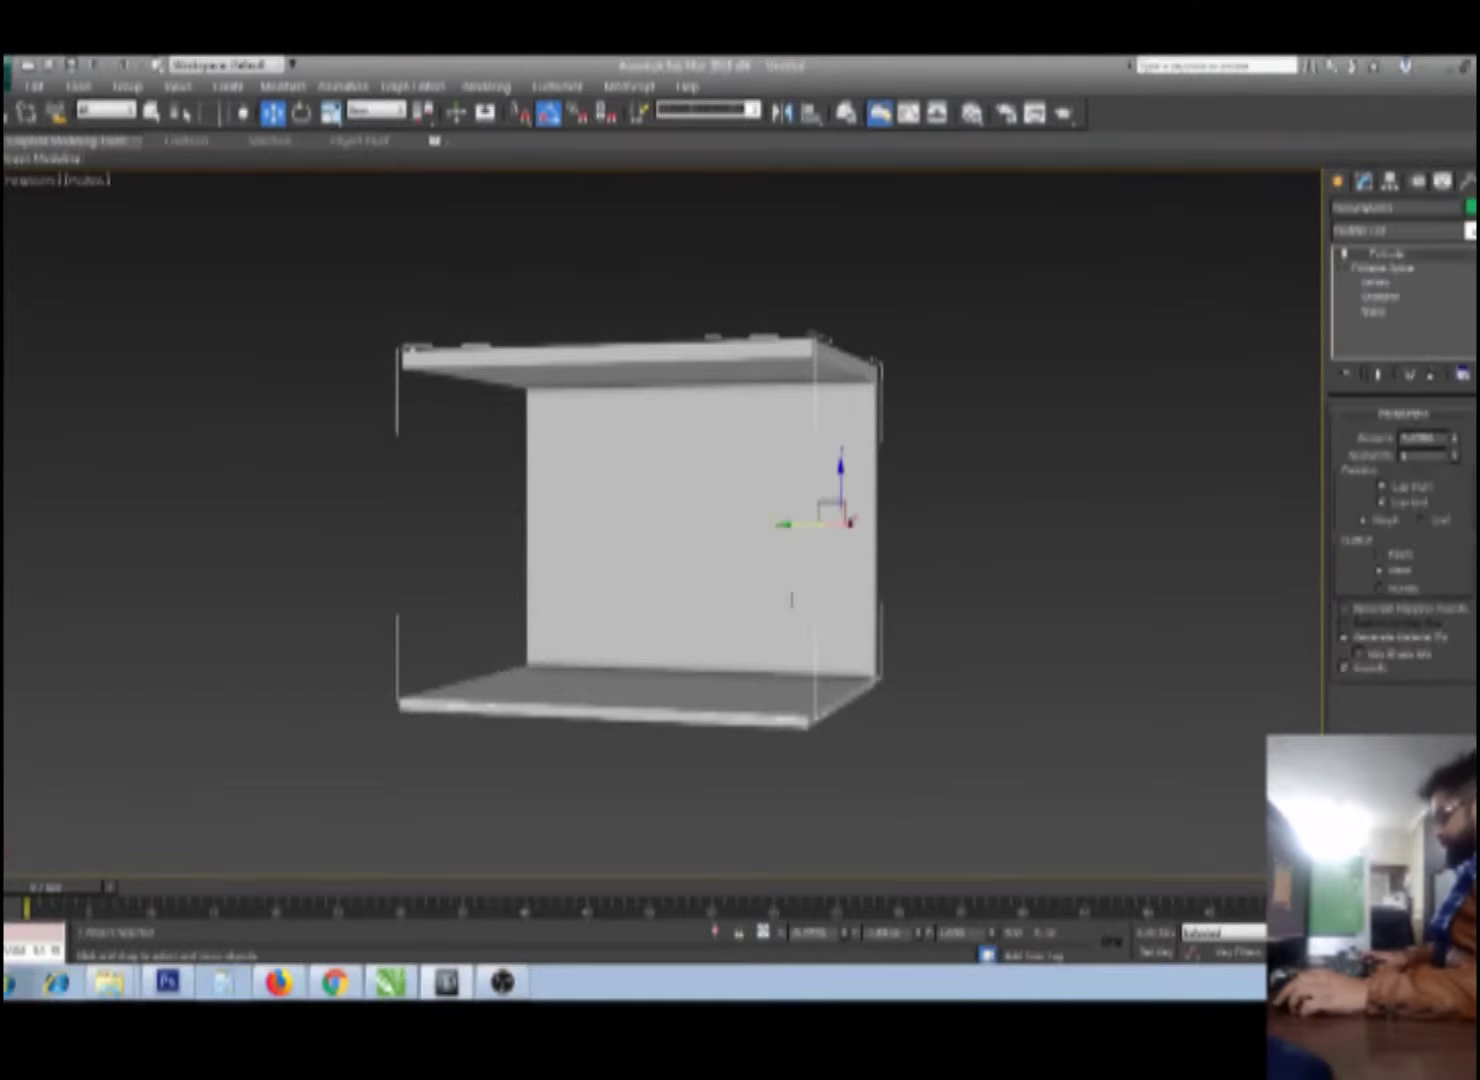
key("z")
scroll(811, 597, "down", 5)
middle_click_drag(812, 618, 789, 638, "alt")
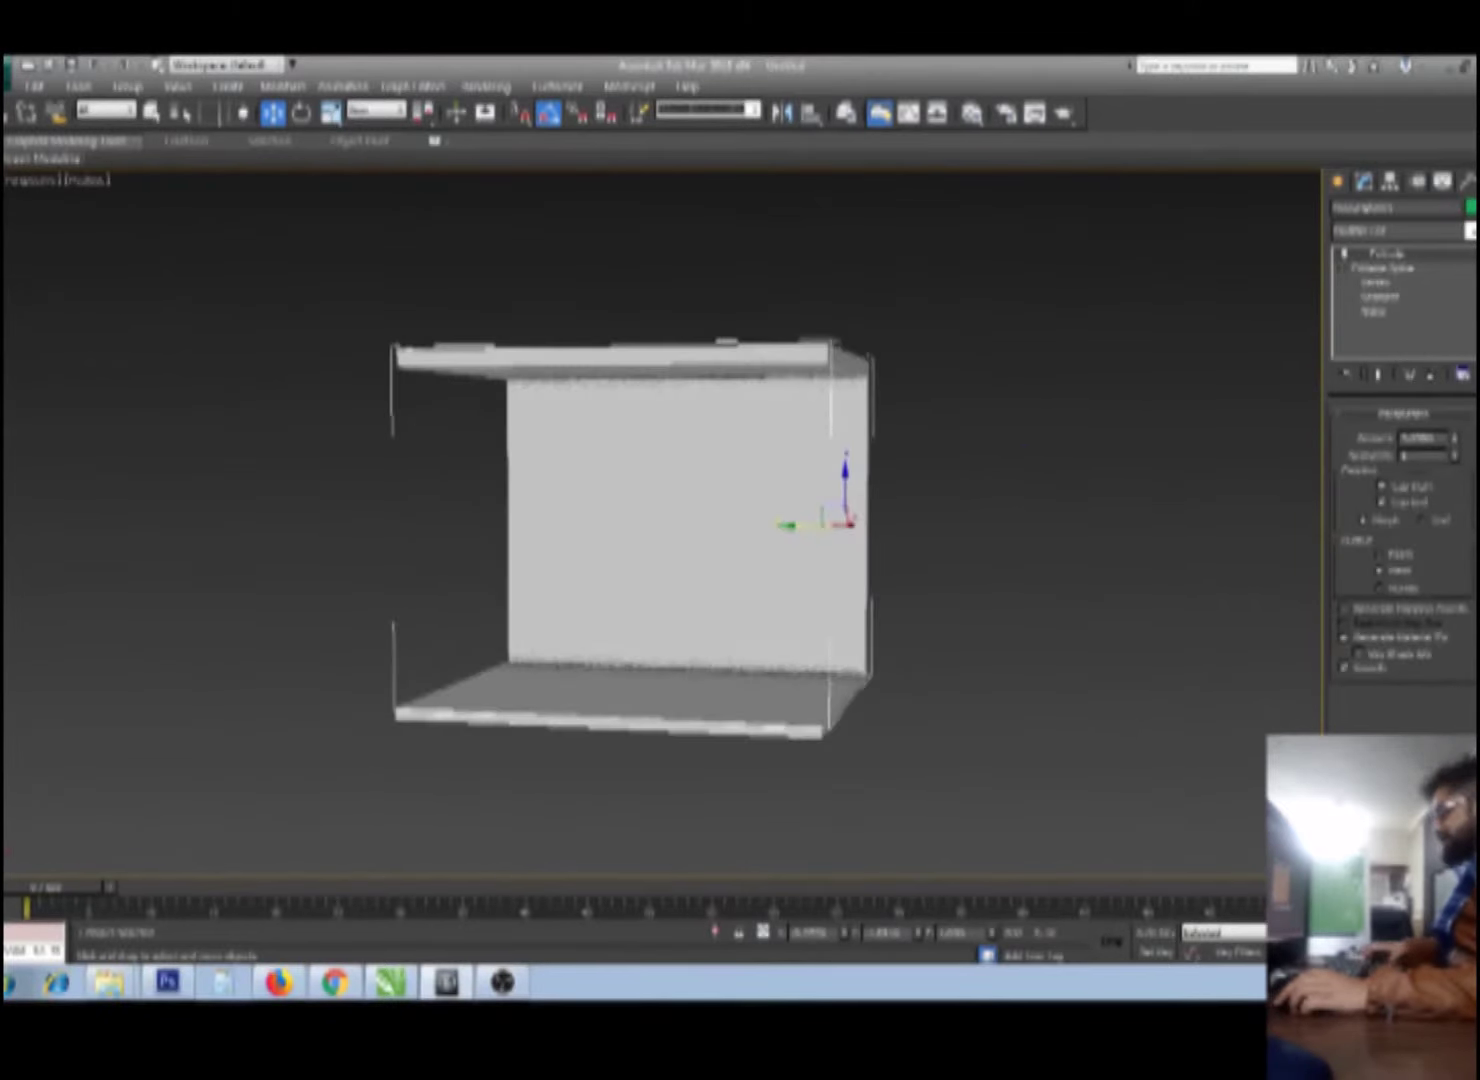
left_click(1339, 182)
Step: In wireframe Top view, draw a rectangle over the back wall outline
key("f")
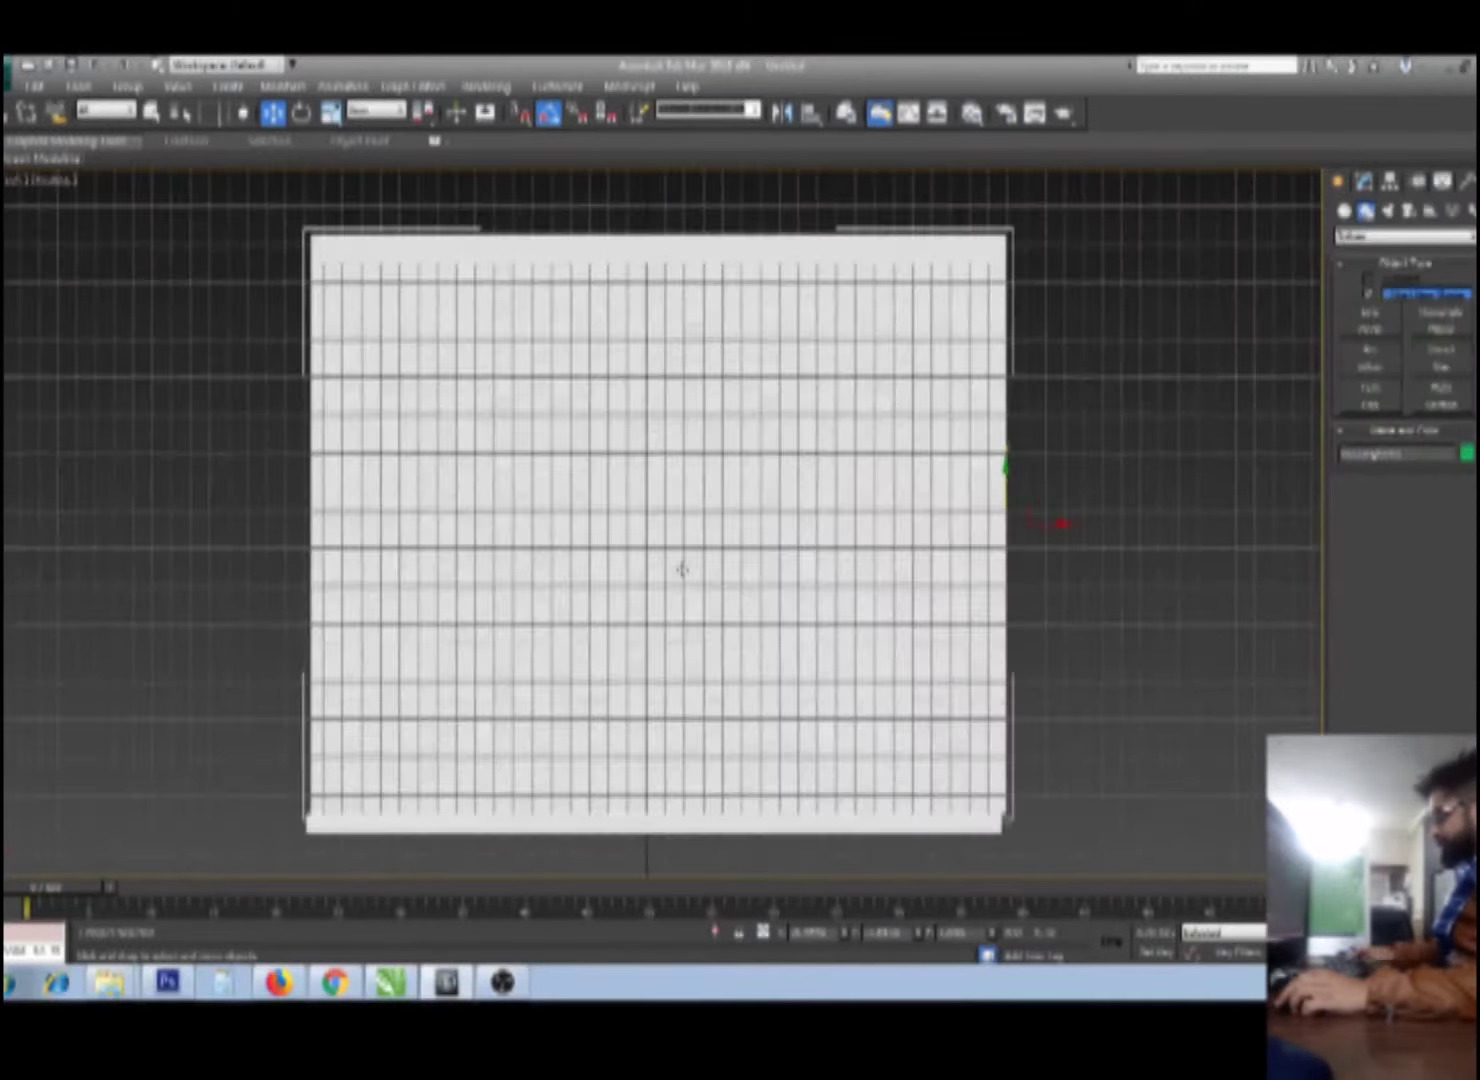
key("F3")
scroll(714, 572, "up", 1)
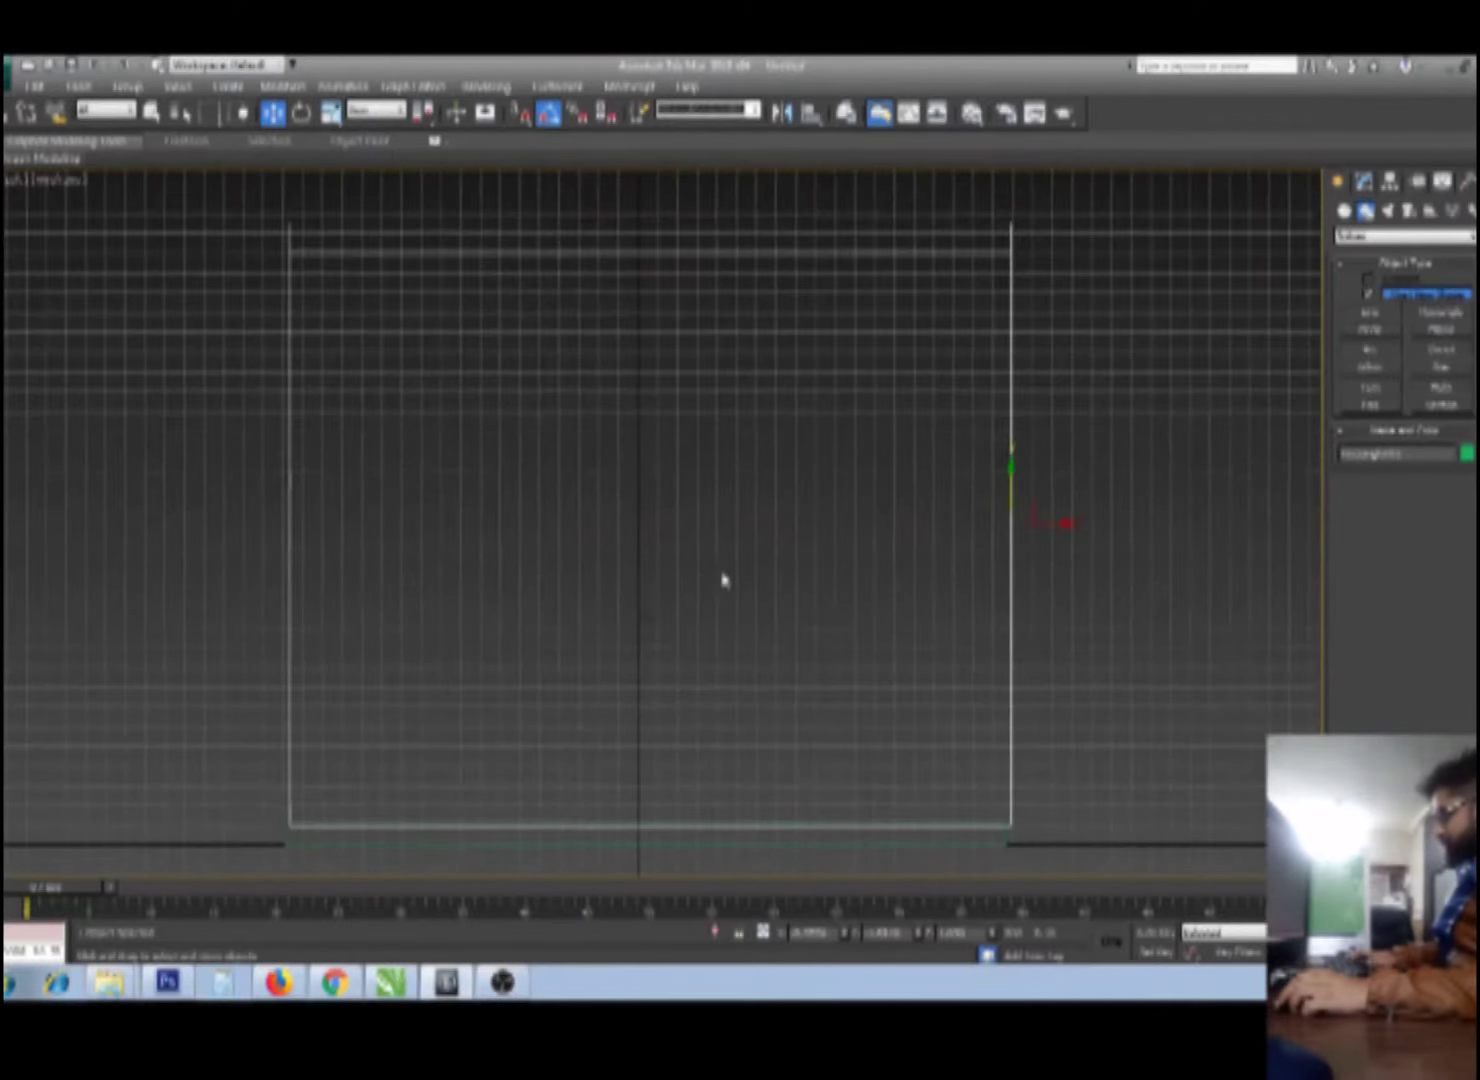
key("t")
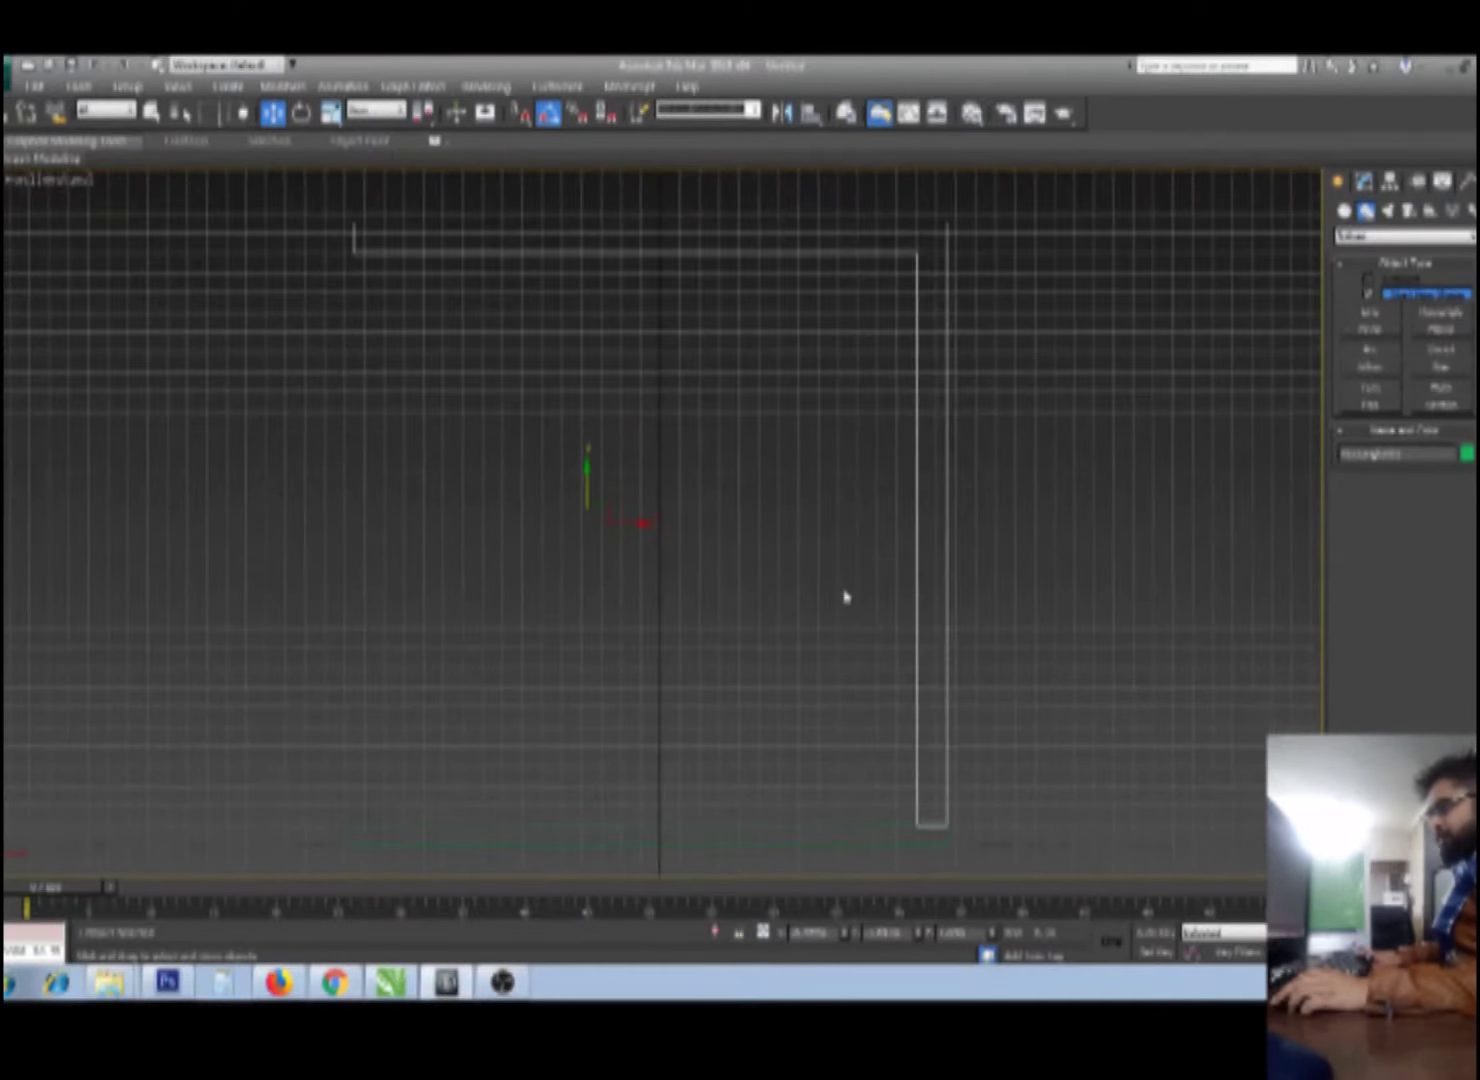
key("z")
left_click(1438, 313)
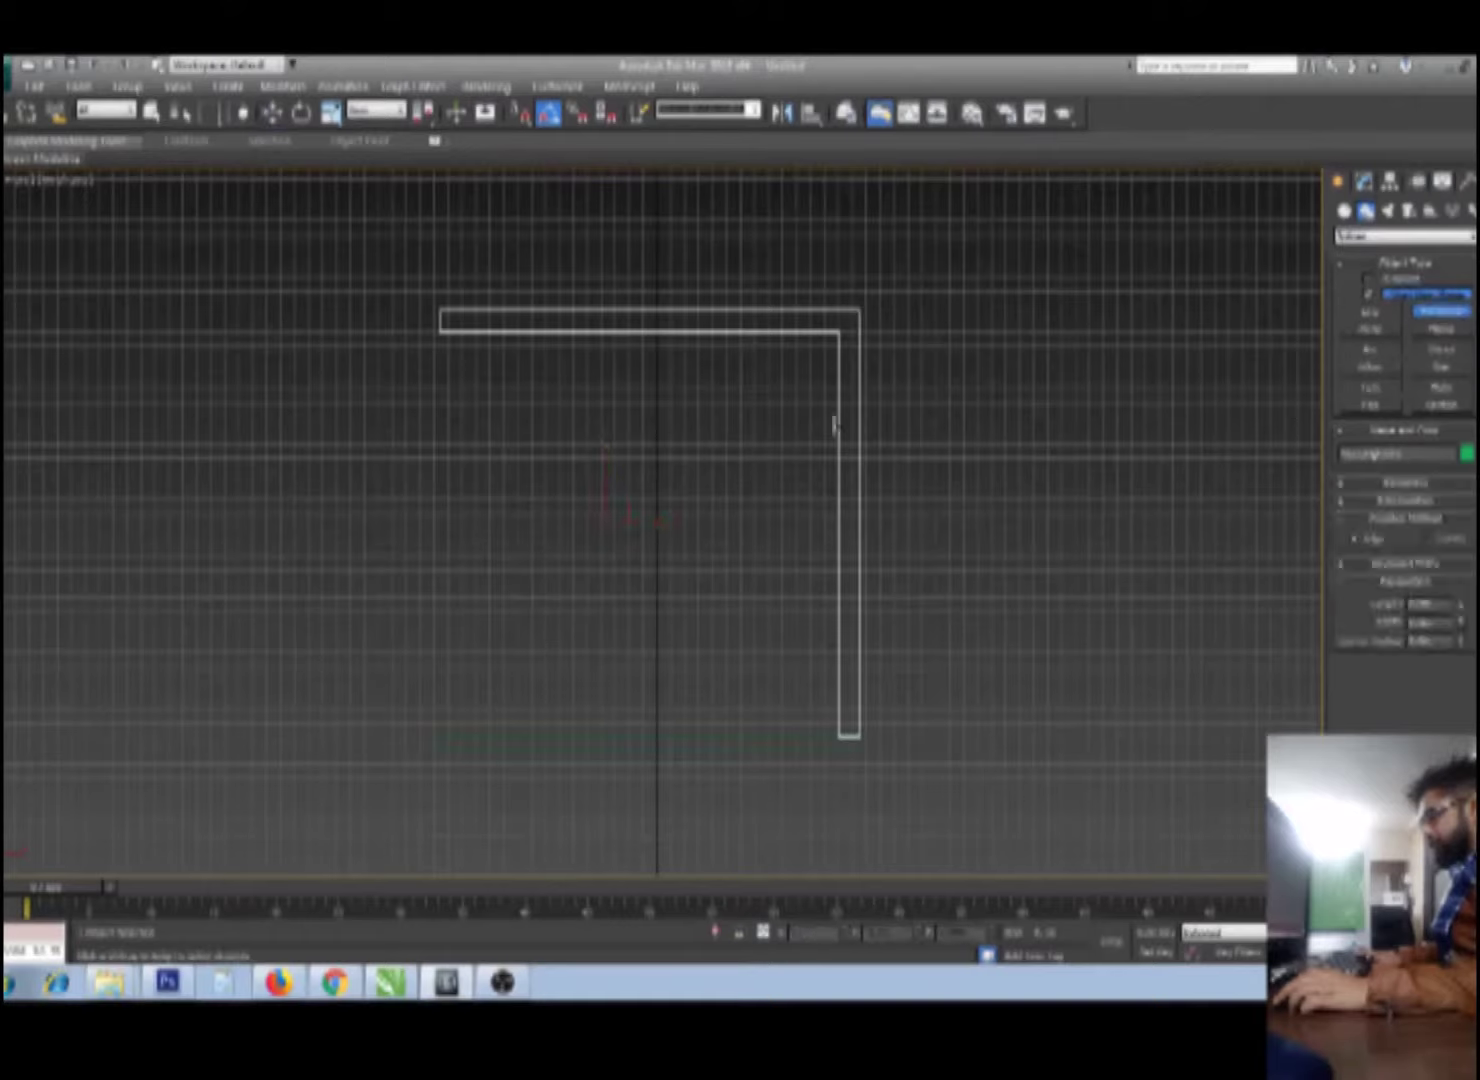
left_click_drag(844, 327, 436, 738)
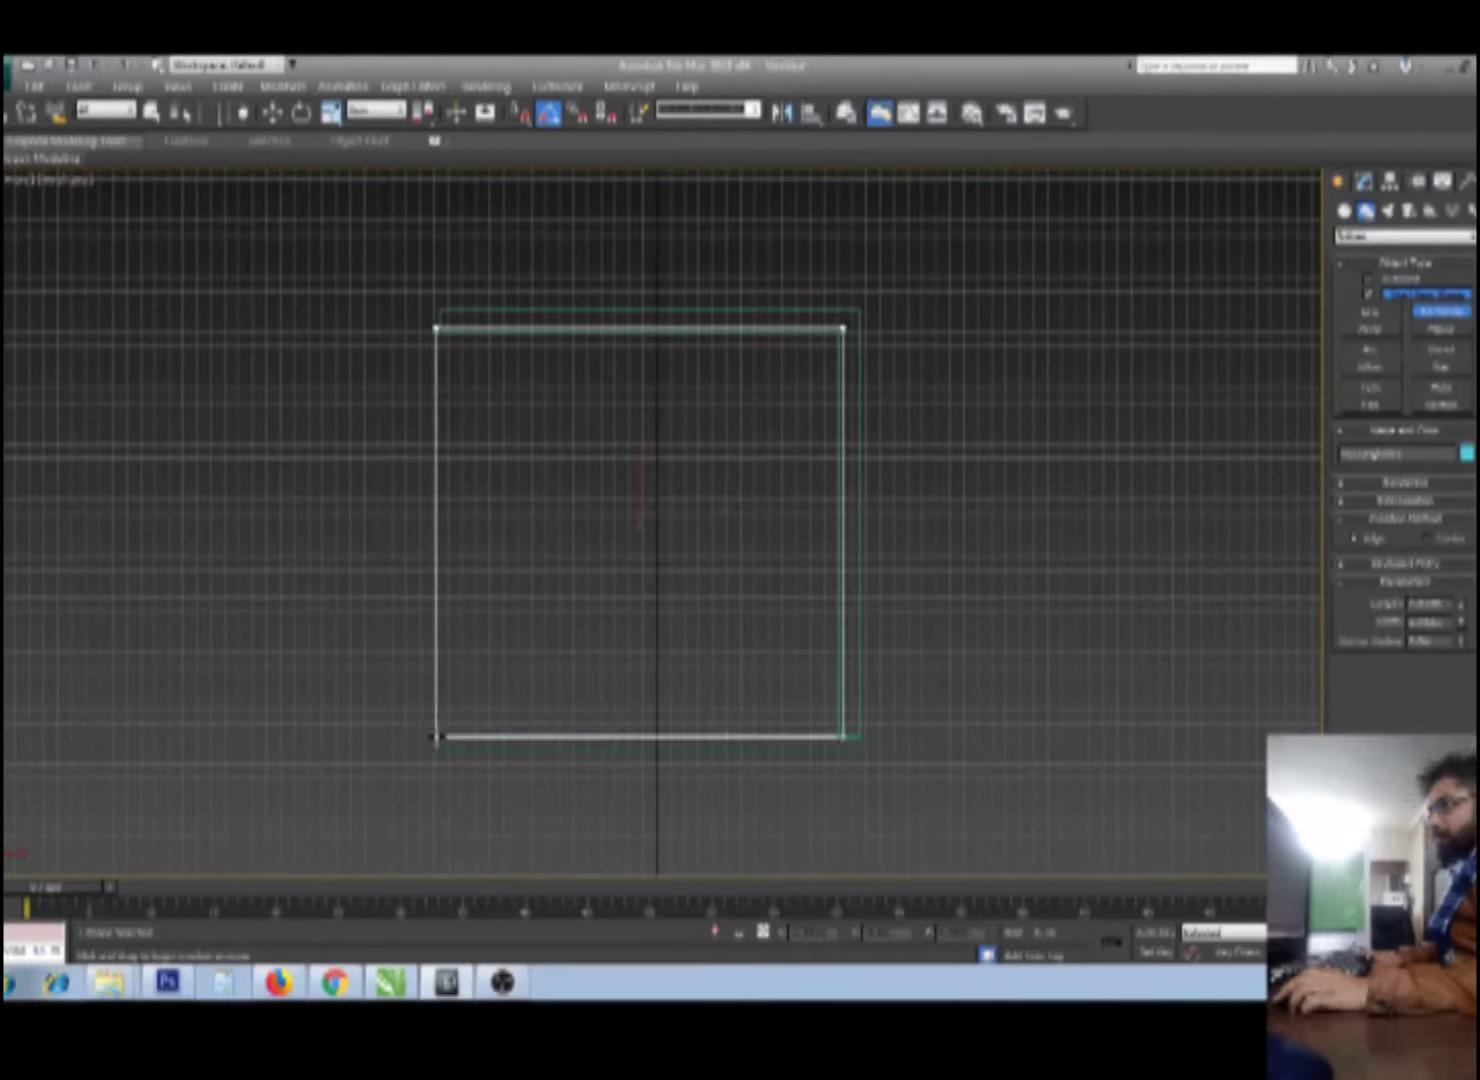
key("w")
Step: Shift-drag a copy of the rectangle and edit its Length and Width values
left_click(1364, 184)
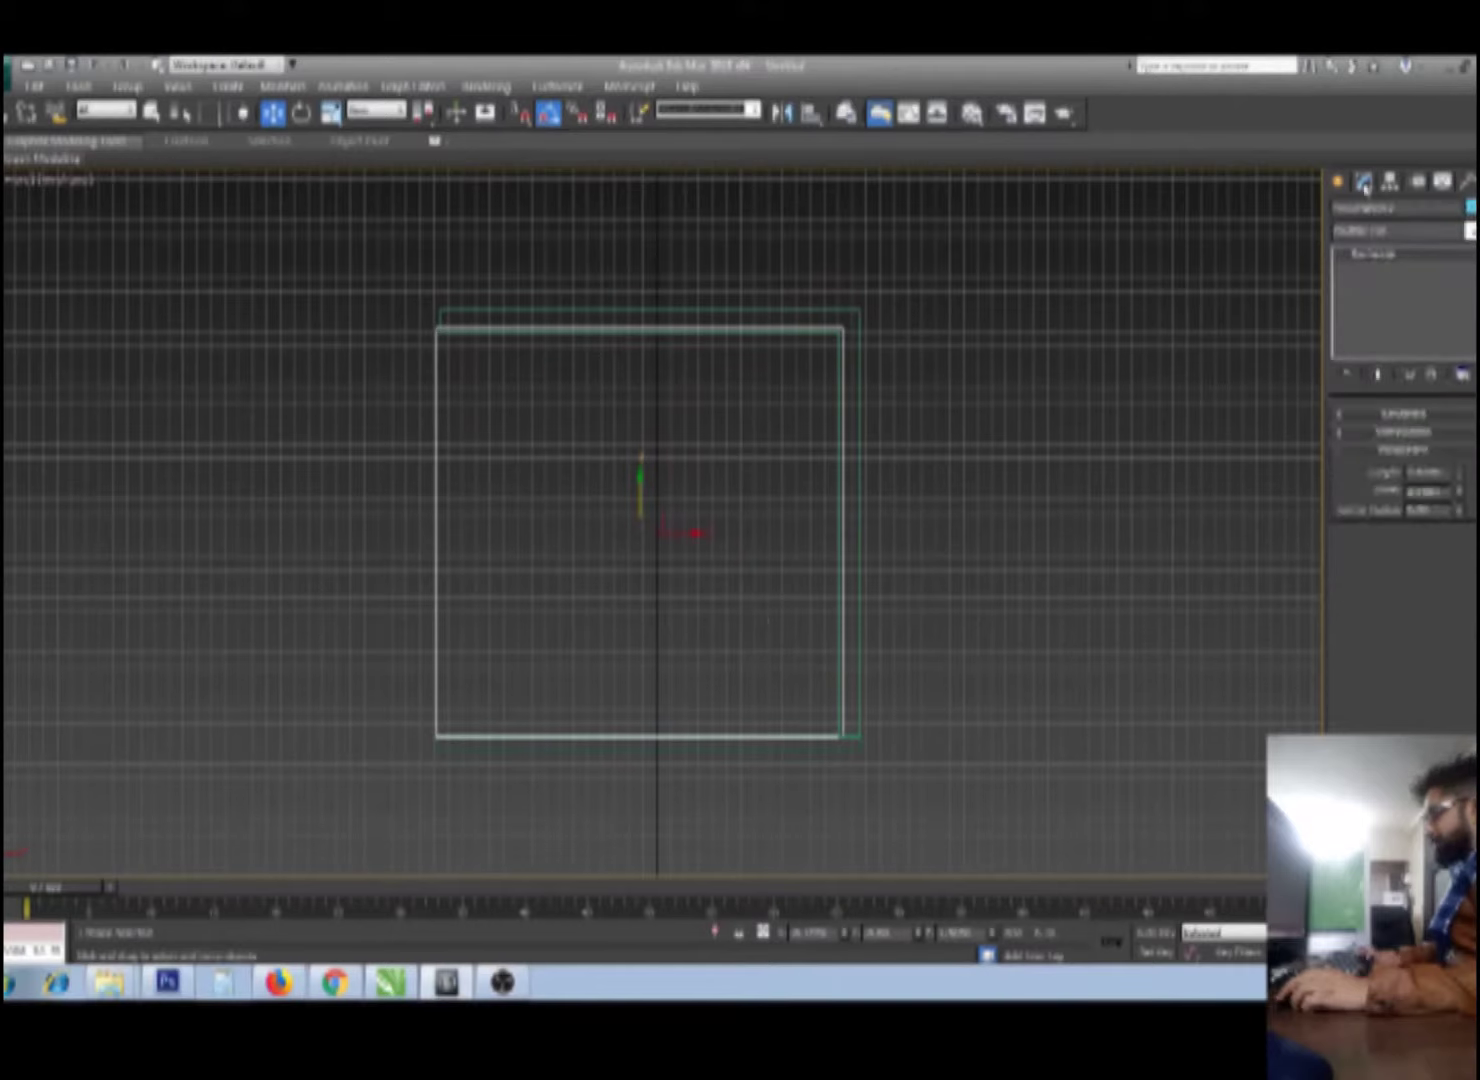
left_click_drag(692, 531, 482, 531, "shift")
left_click(724, 598)
left_click_drag(1463, 484, 1447, 486)
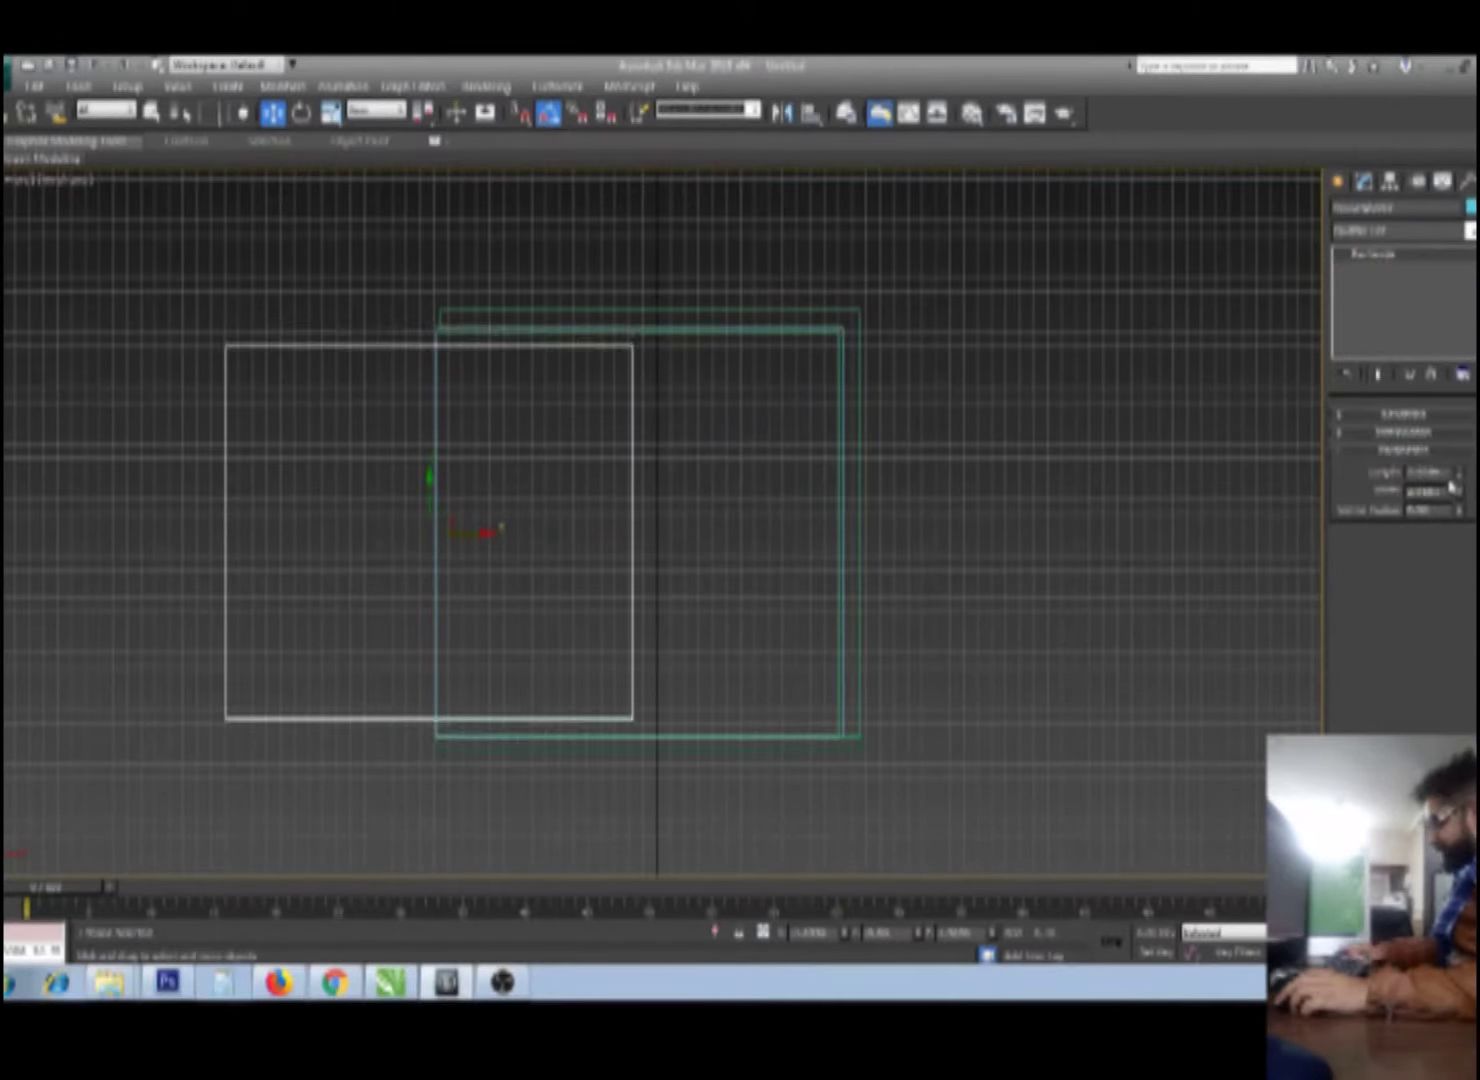
type("0")
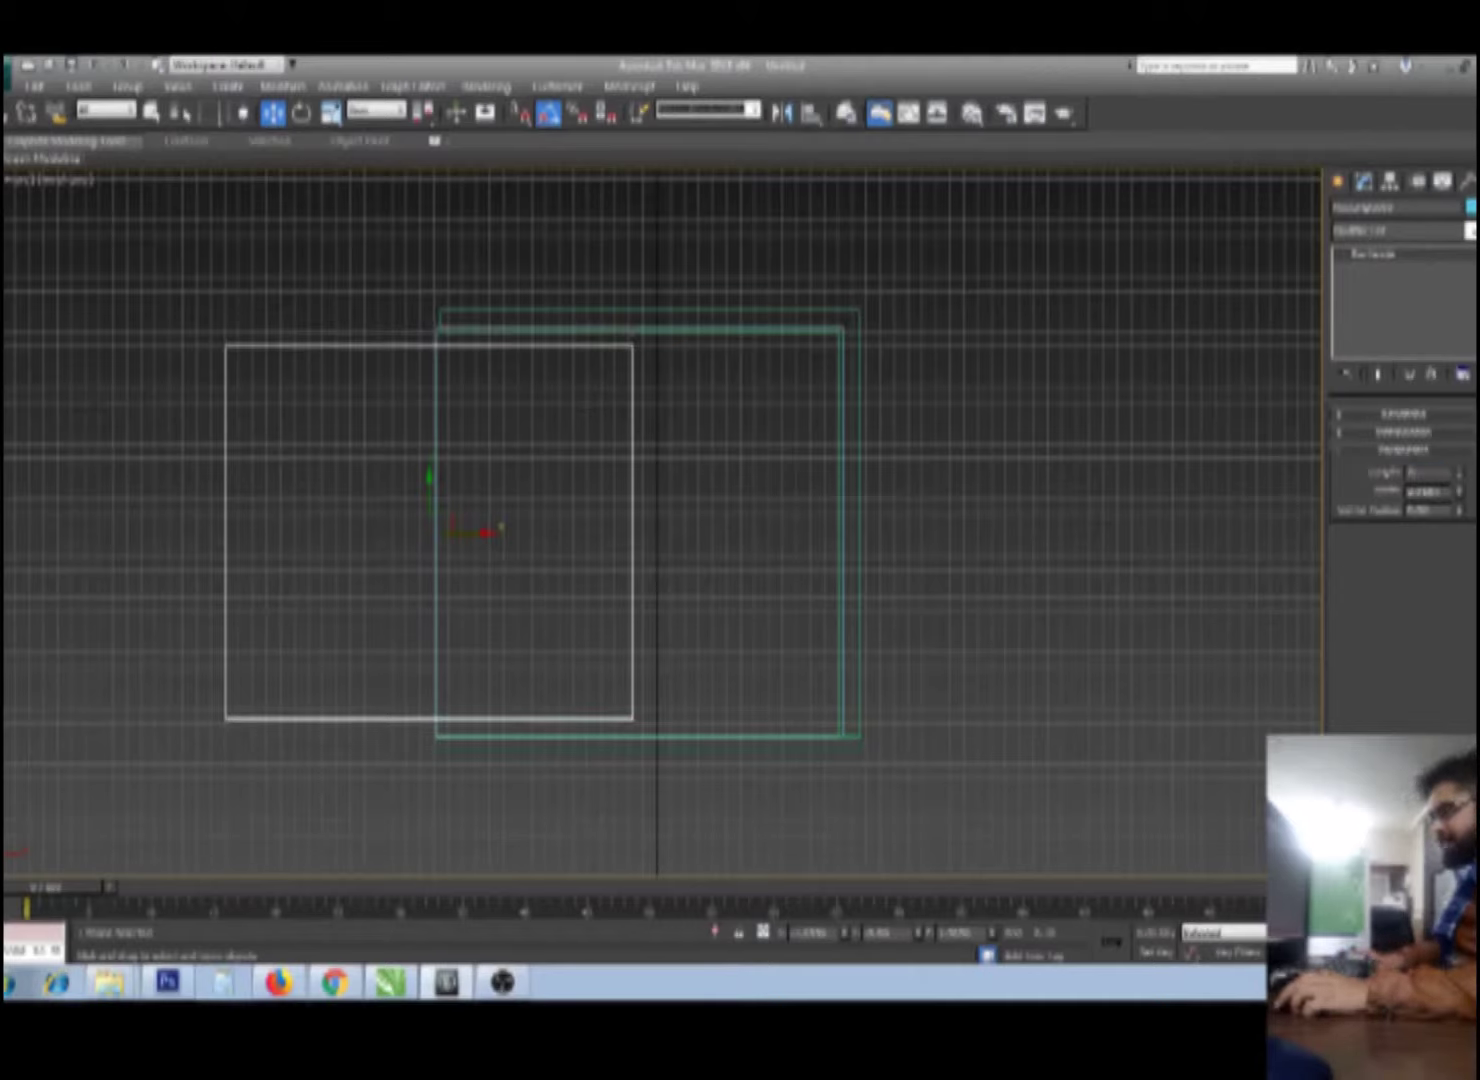
key("Tab")
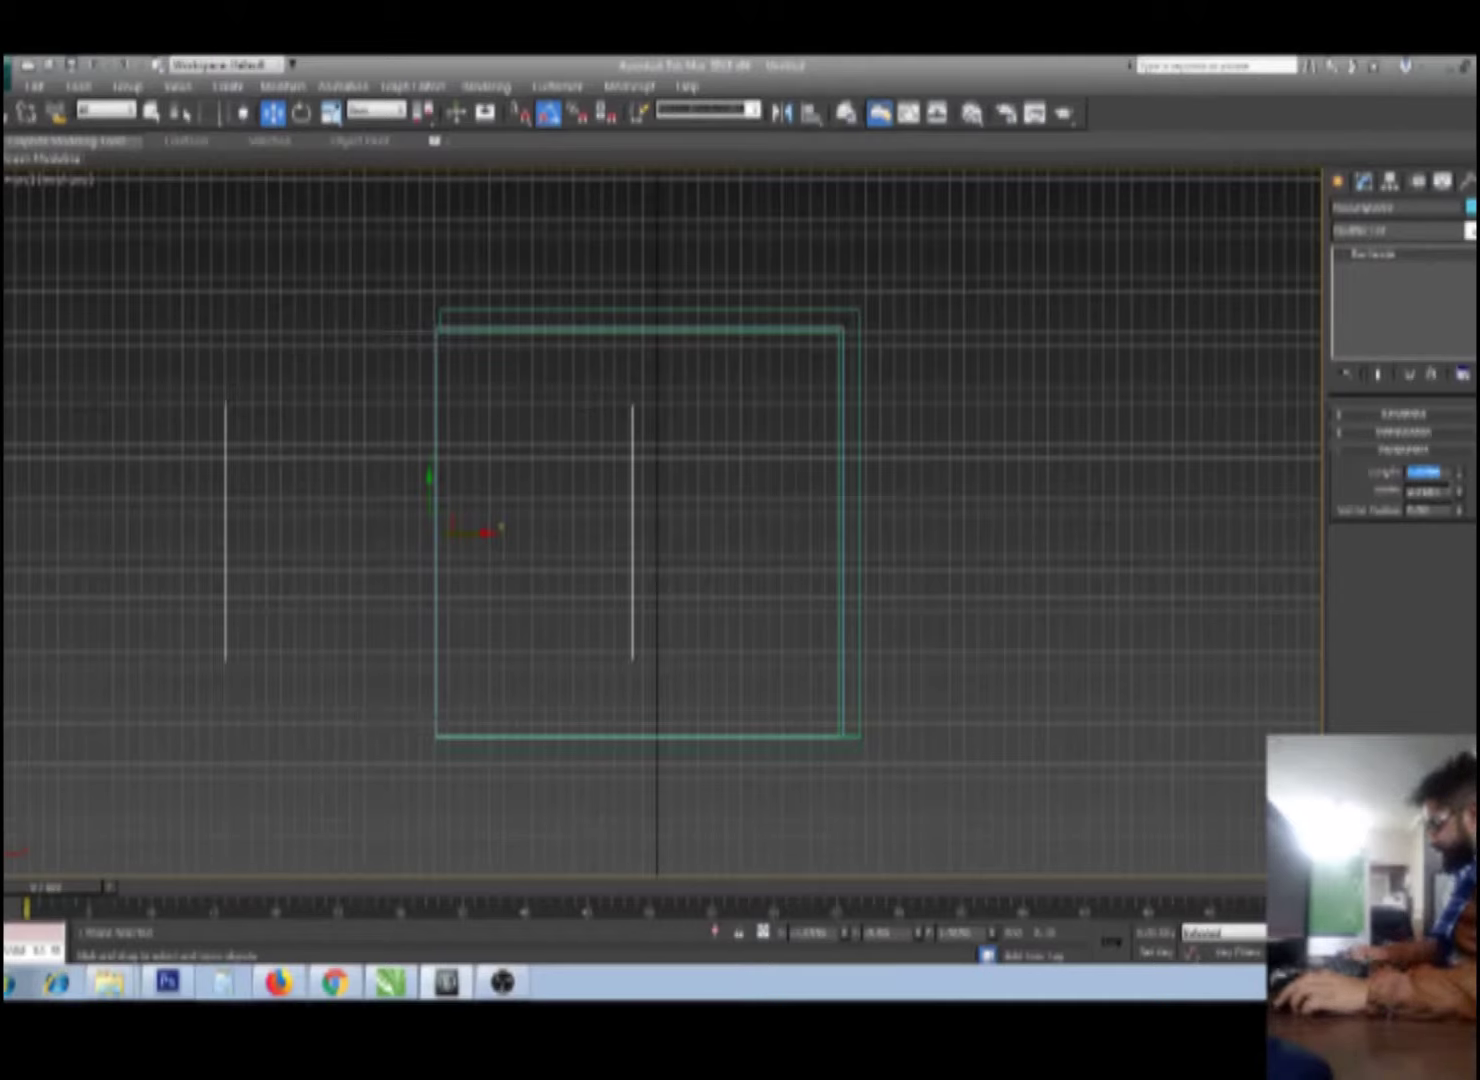
type("0")
key("Return")
Step: Move the copy inside the wall outline and set its width to 30
mouse_move(488, 543)
left_mouse_down()
mouse_move(700, 528)
mouse_move(680, 527)
left_mouse_up()
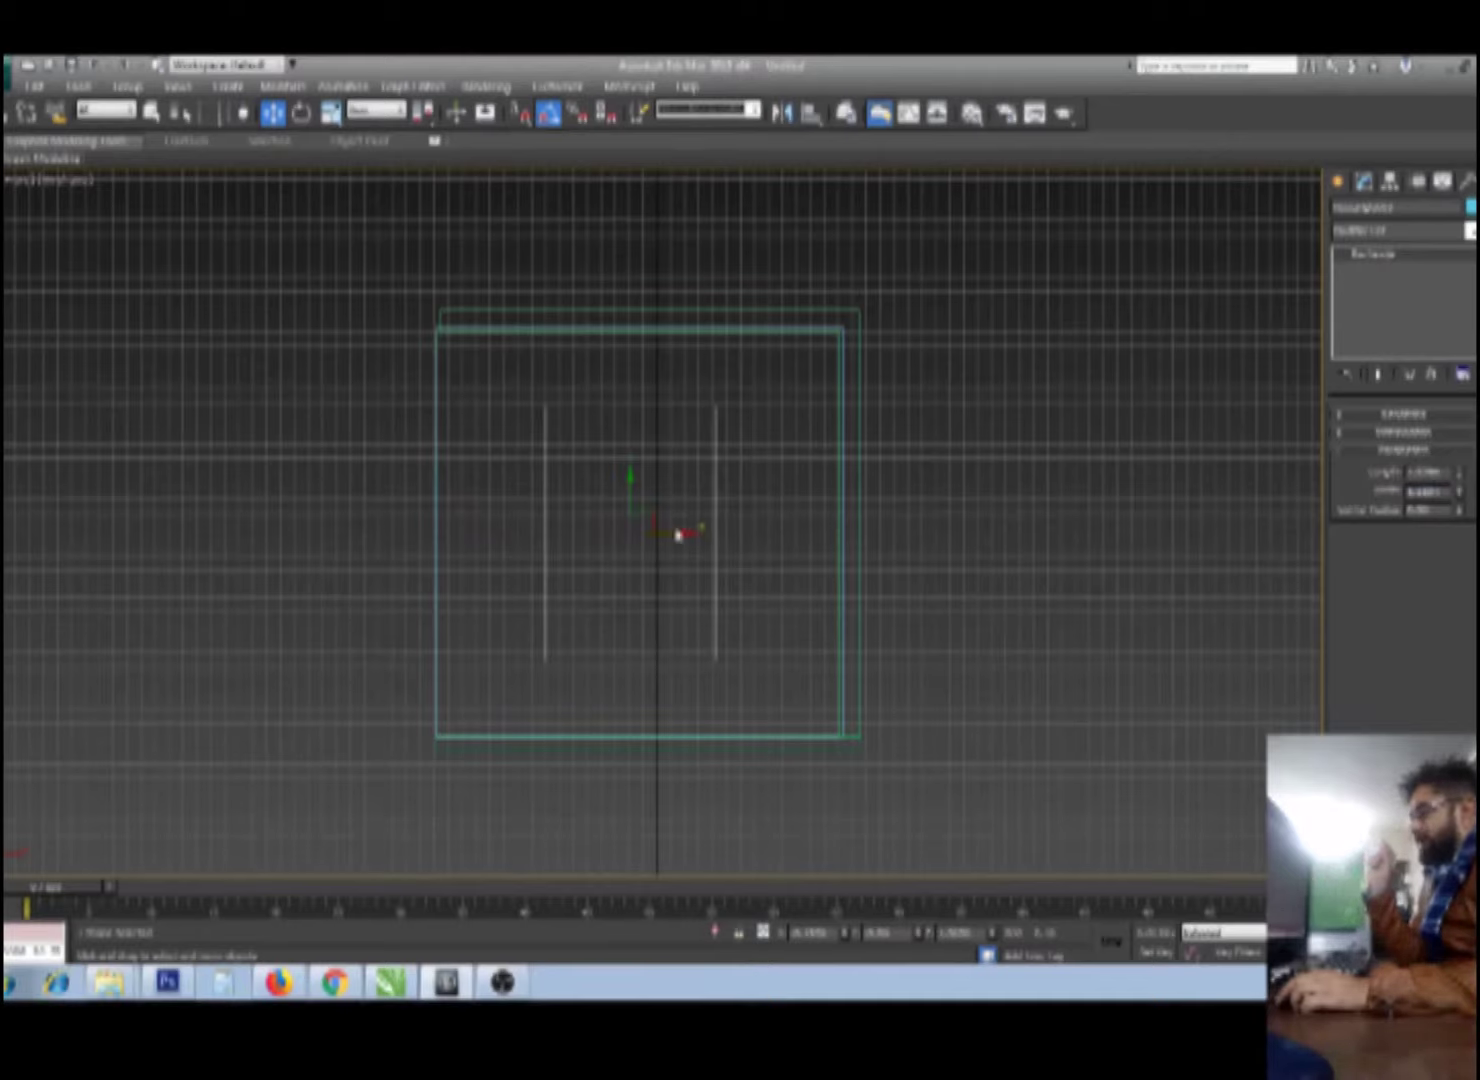
left_click_drag(672, 528, 680, 530)
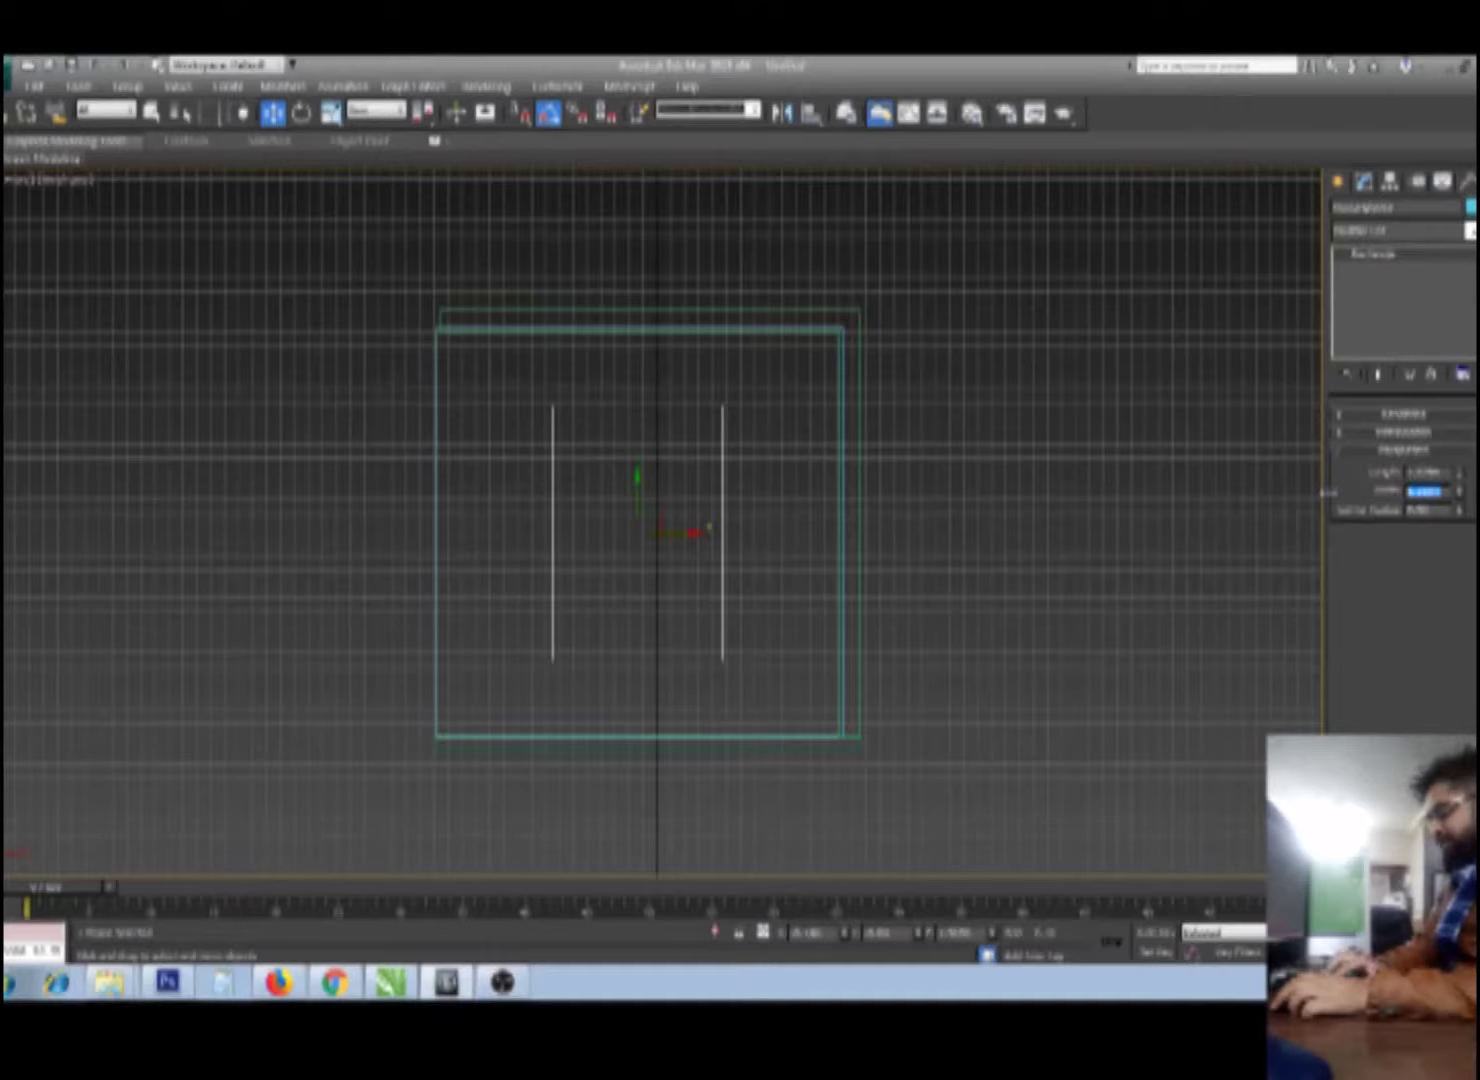
key("BackSpace")
type("30")
key("Return")
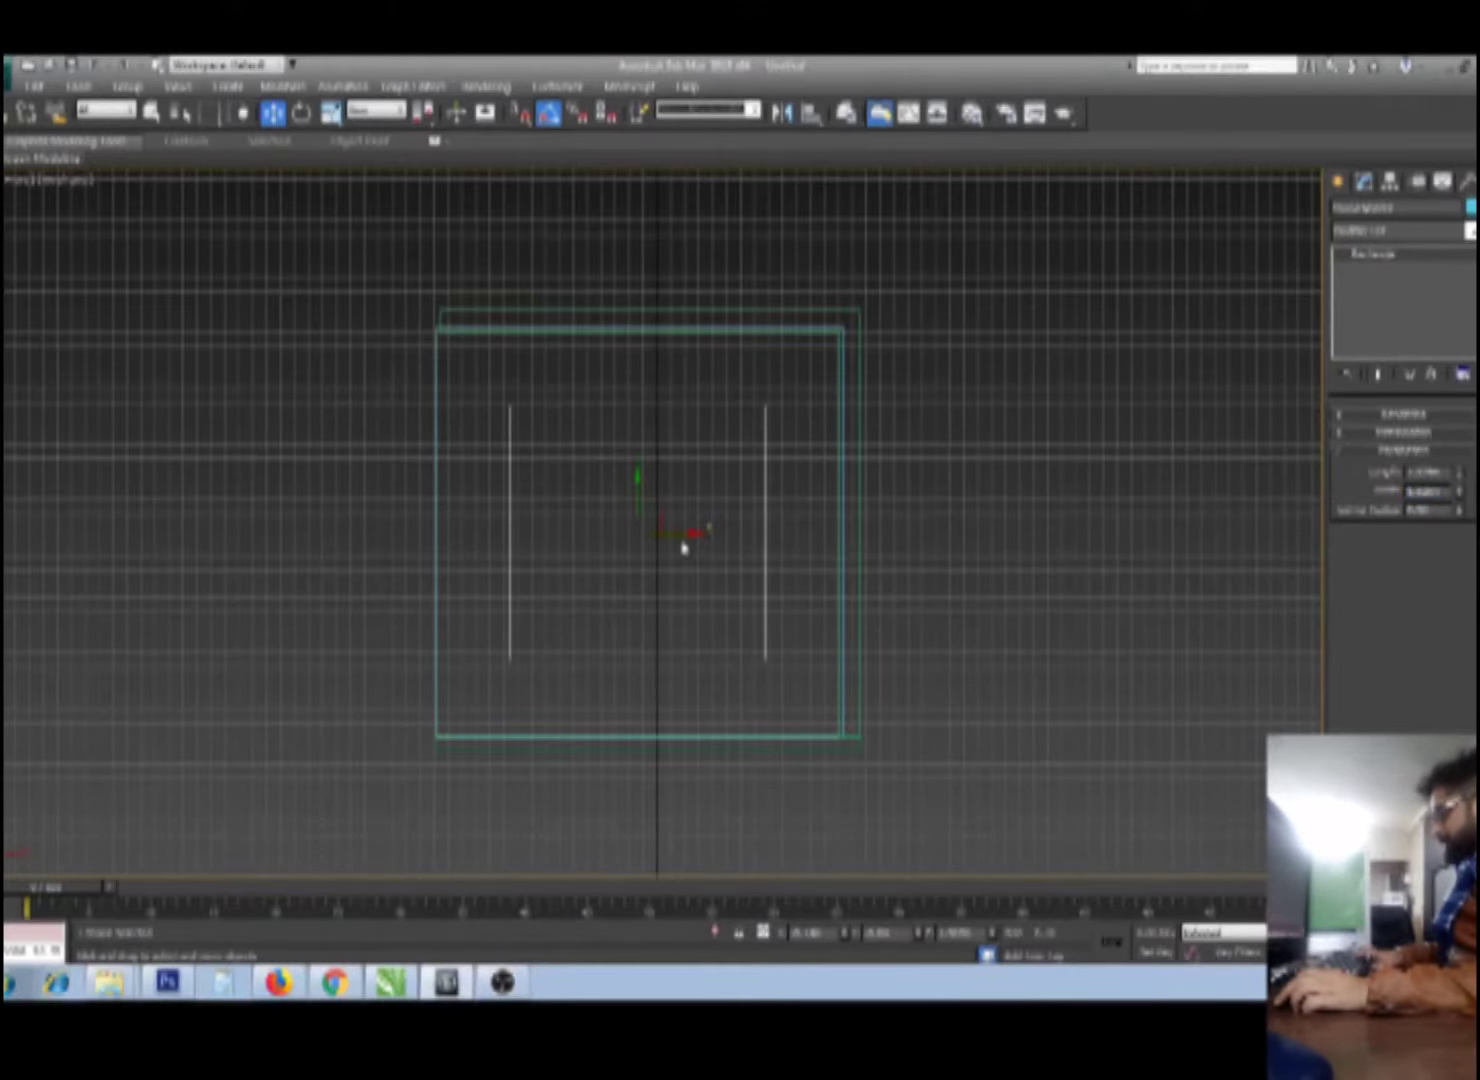
scroll(687, 549, "up", 4)
mouse_move(684, 546)
middle_mouse_down("alt")
mouse_move(670, 578)
mouse_move(815, 639)
middle_mouse_up("alt")
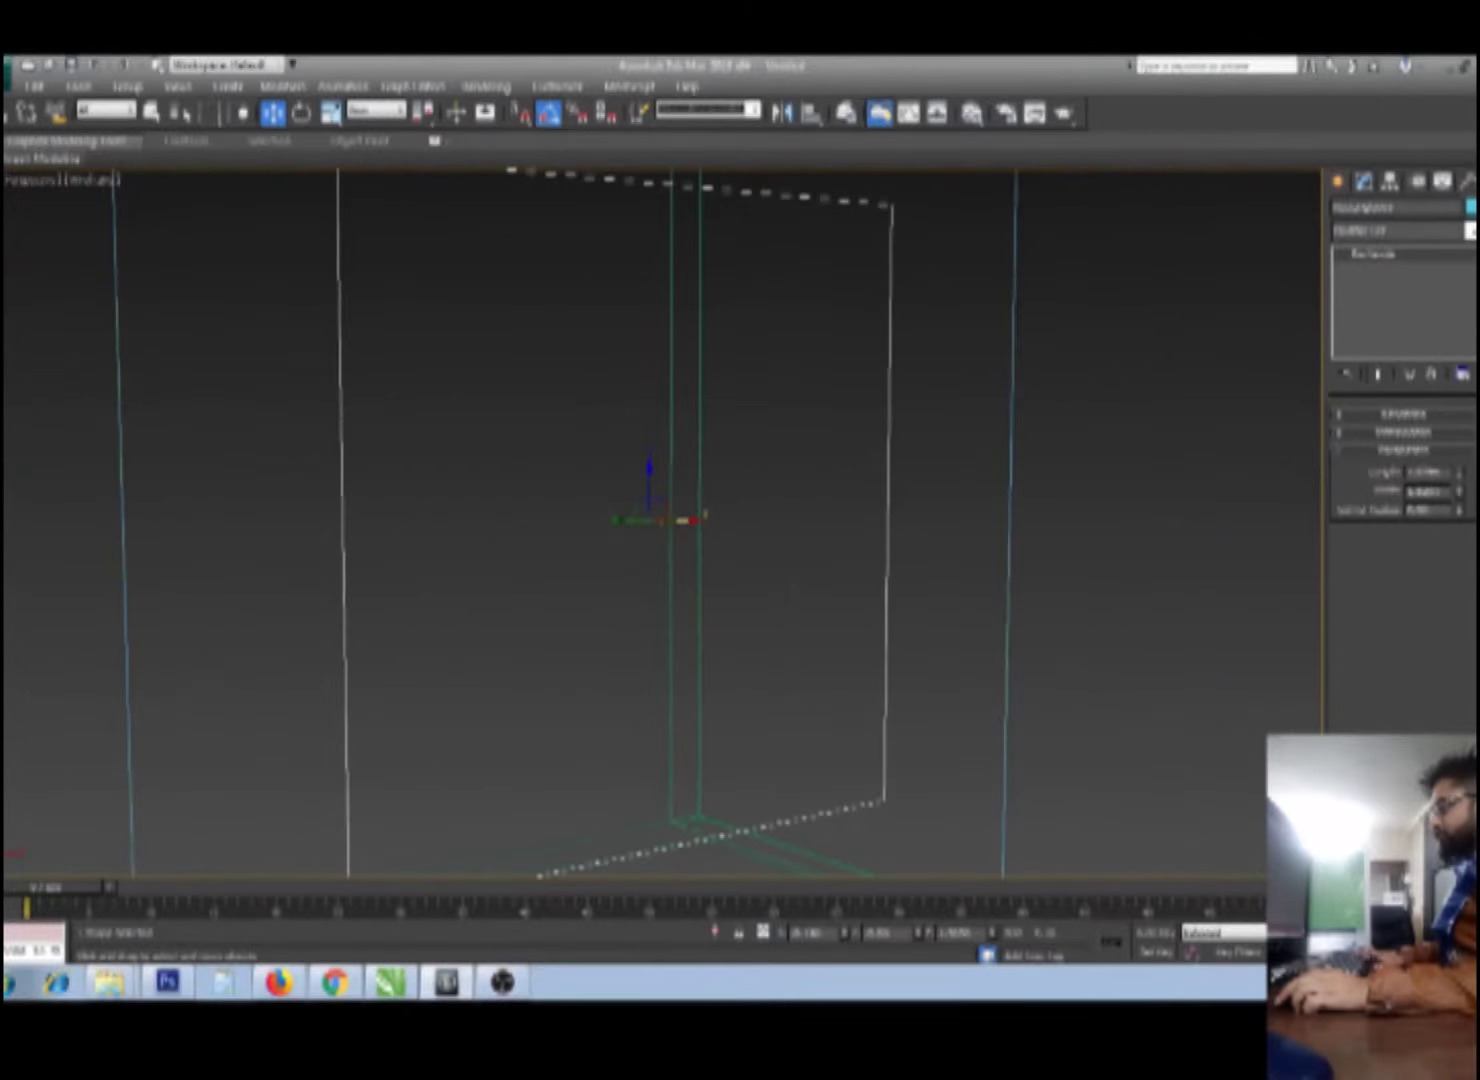
Step: Return the viewport to shaded display and reselect the rectangle outline
scroll(819, 492, "down", 5)
mouse_move(812, 578)
middle_mouse_down("alt")
mouse_move(786, 598)
mouse_move(810, 590)
mouse_move(829, 540)
mouse_move(865, 561)
mouse_move(840, 570)
mouse_move(869, 568)
mouse_move(829, 568)
middle_mouse_up("alt")
key("F3")
scroll(832, 548, "down", 3)
key("w")
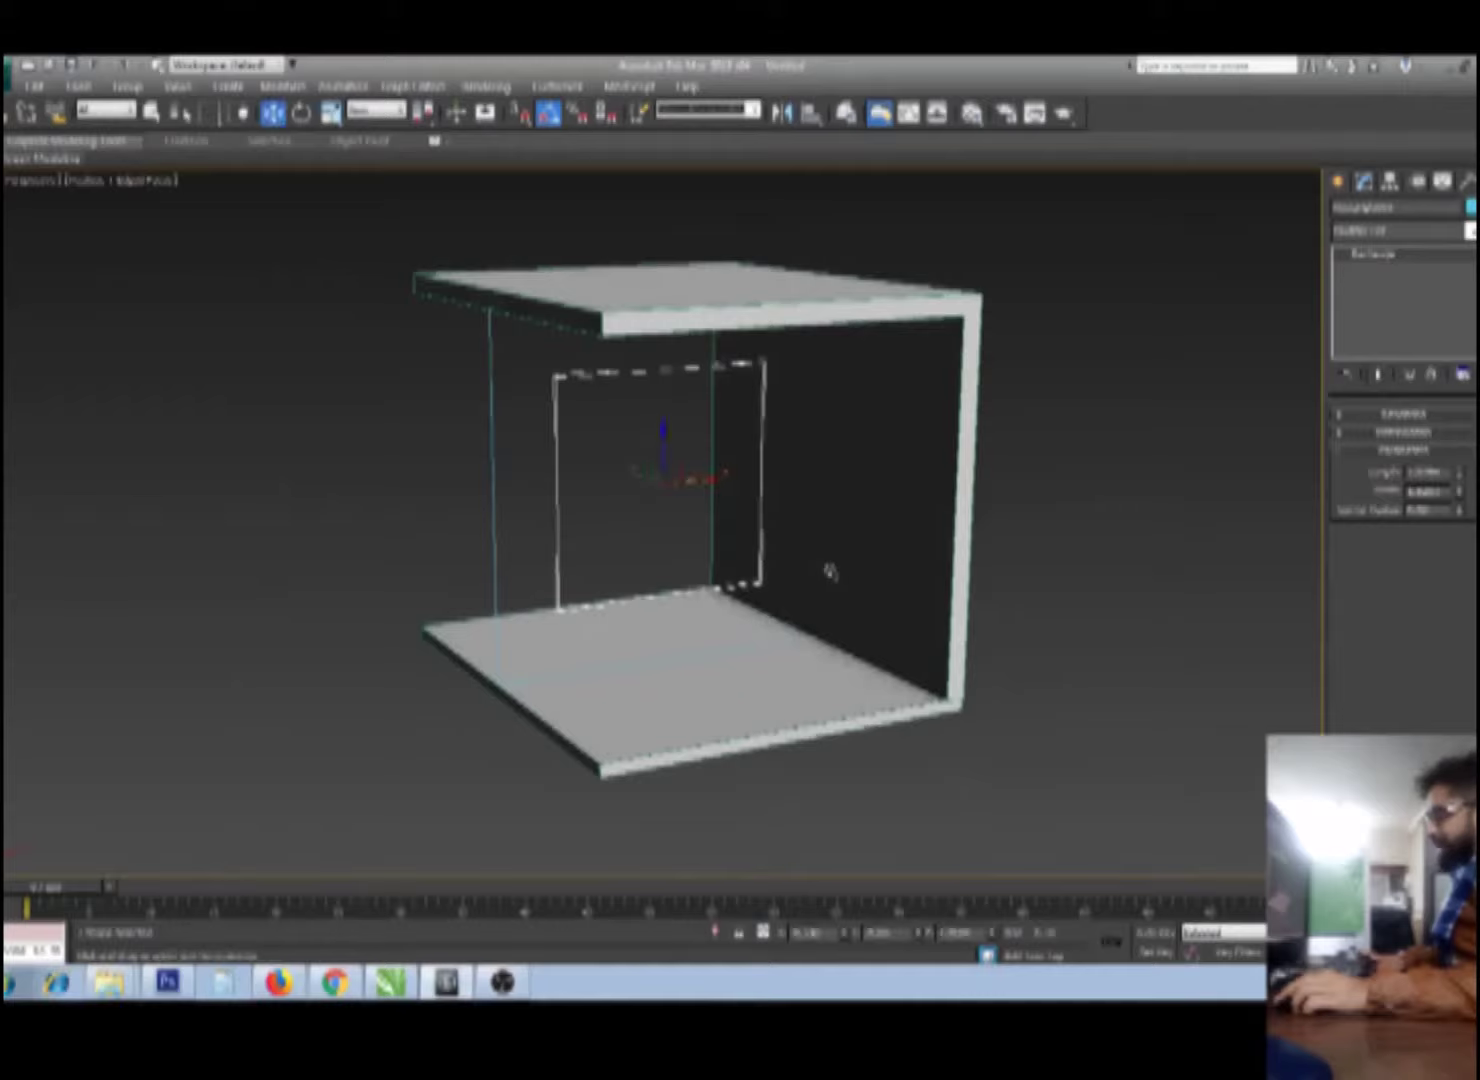
left_click(585, 522)
left_click(557, 494)
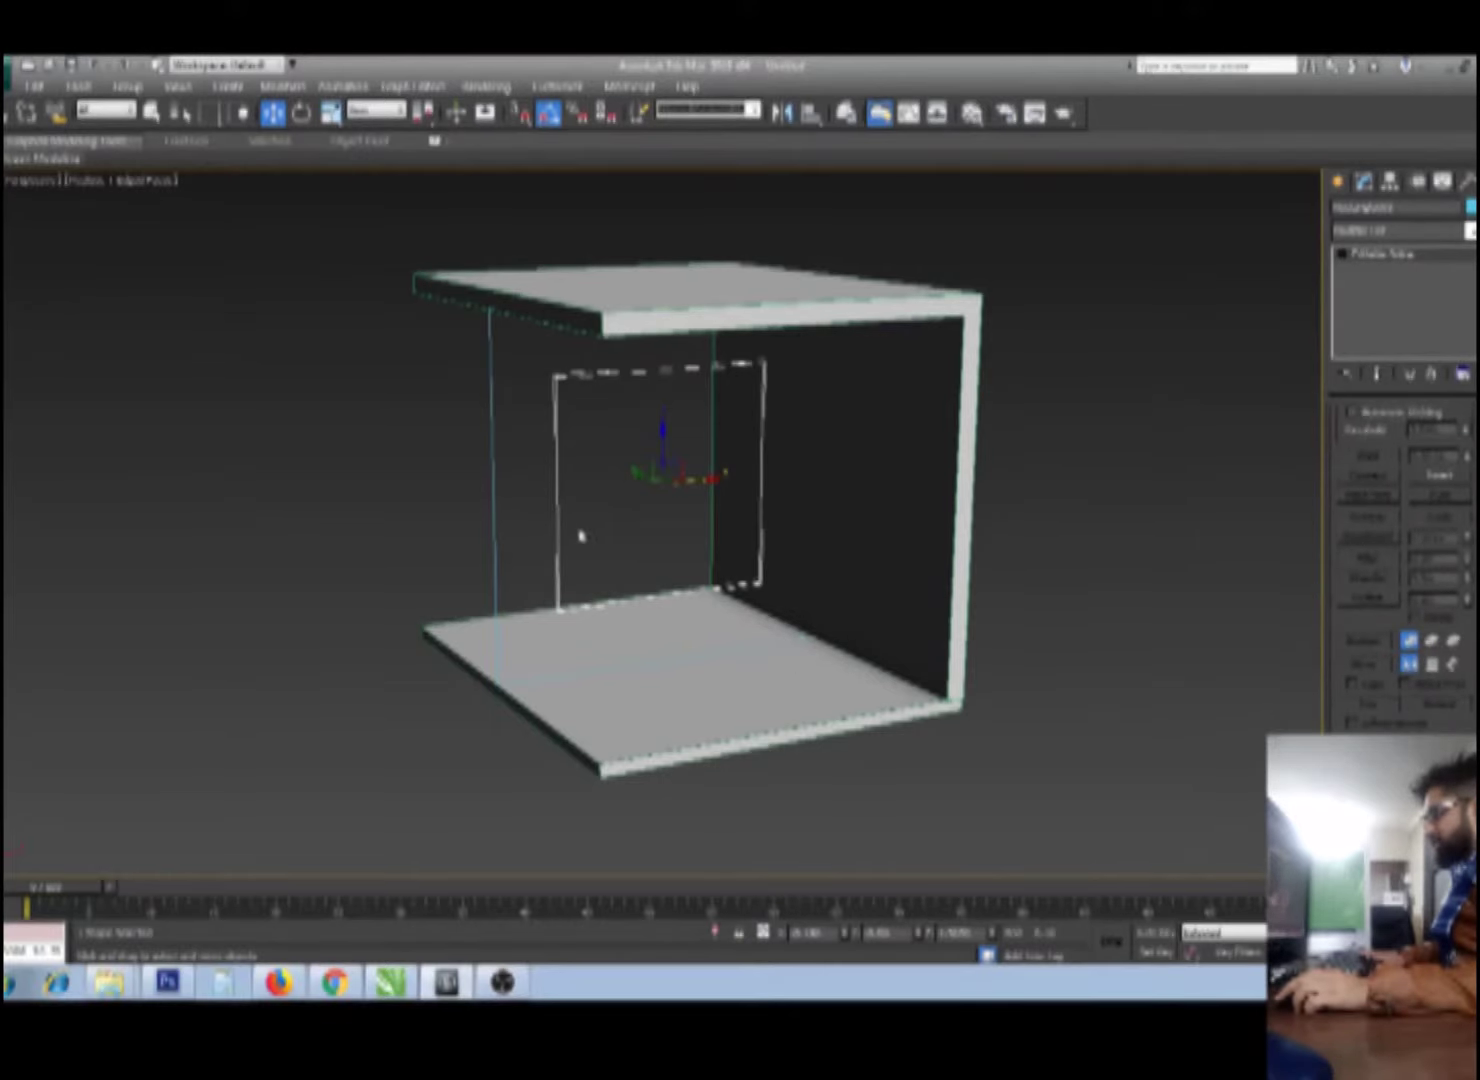
Step: Slide the wall and rectangle left and bring up the Modifier List
key("1")
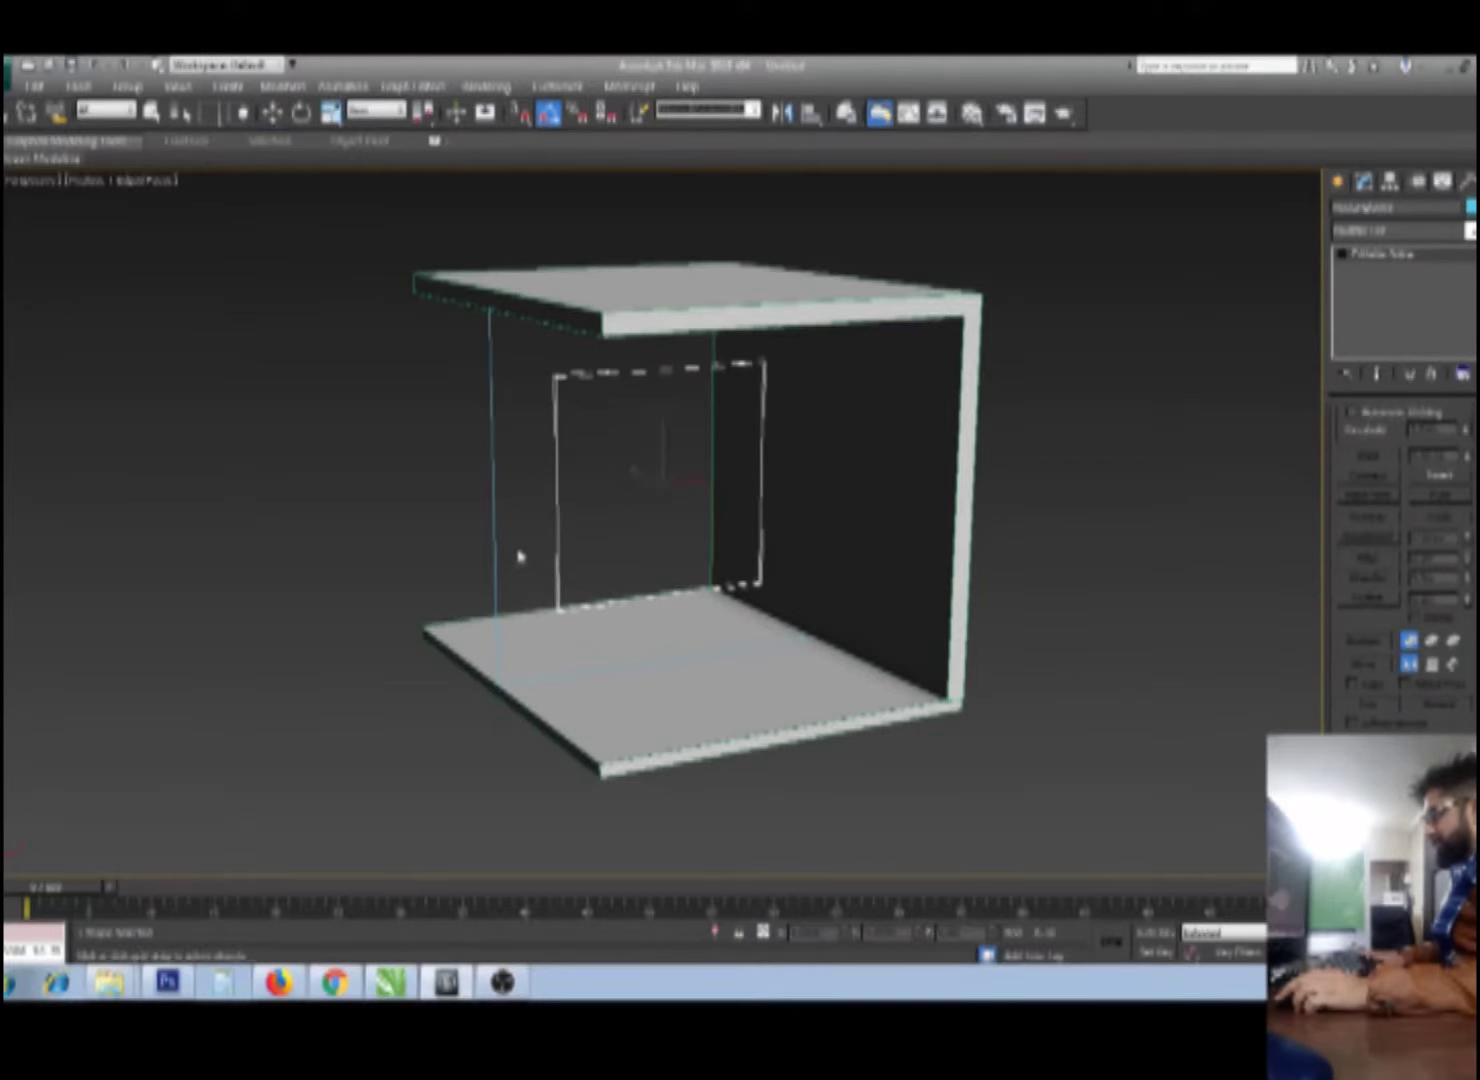
key("w")
middle_click_drag(615, 545, 627, 512, "alt")
left_click_drag(628, 486, 459, 488)
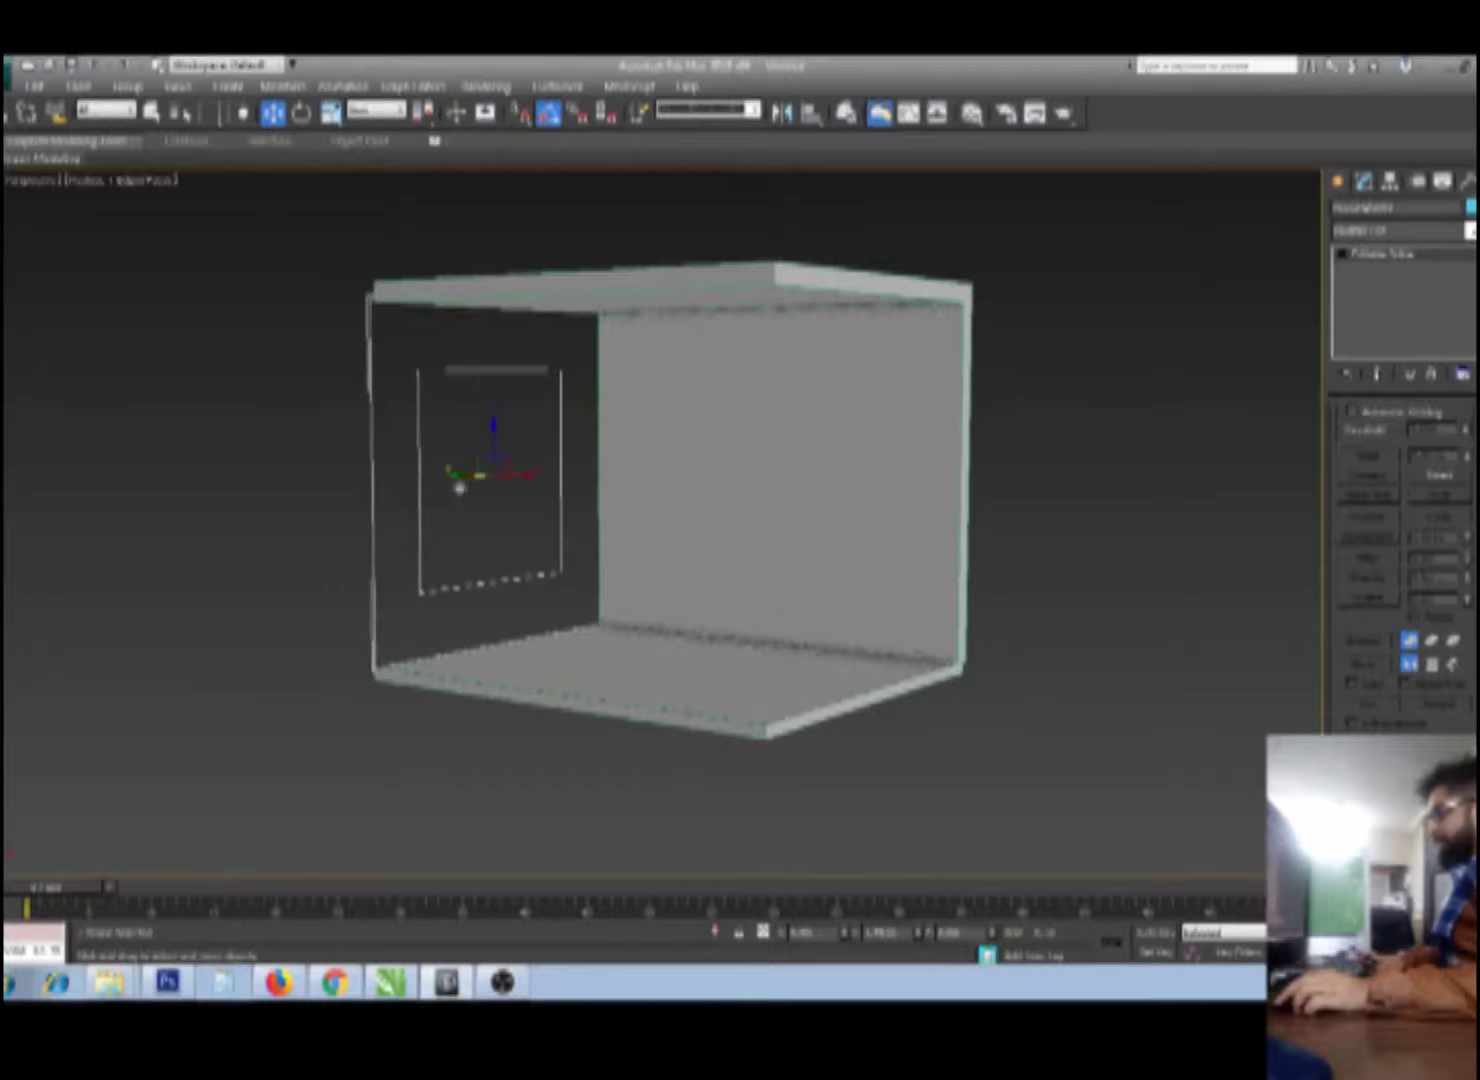
scroll(555, 561, "up", 5)
scroll(578, 568, "up", 1)
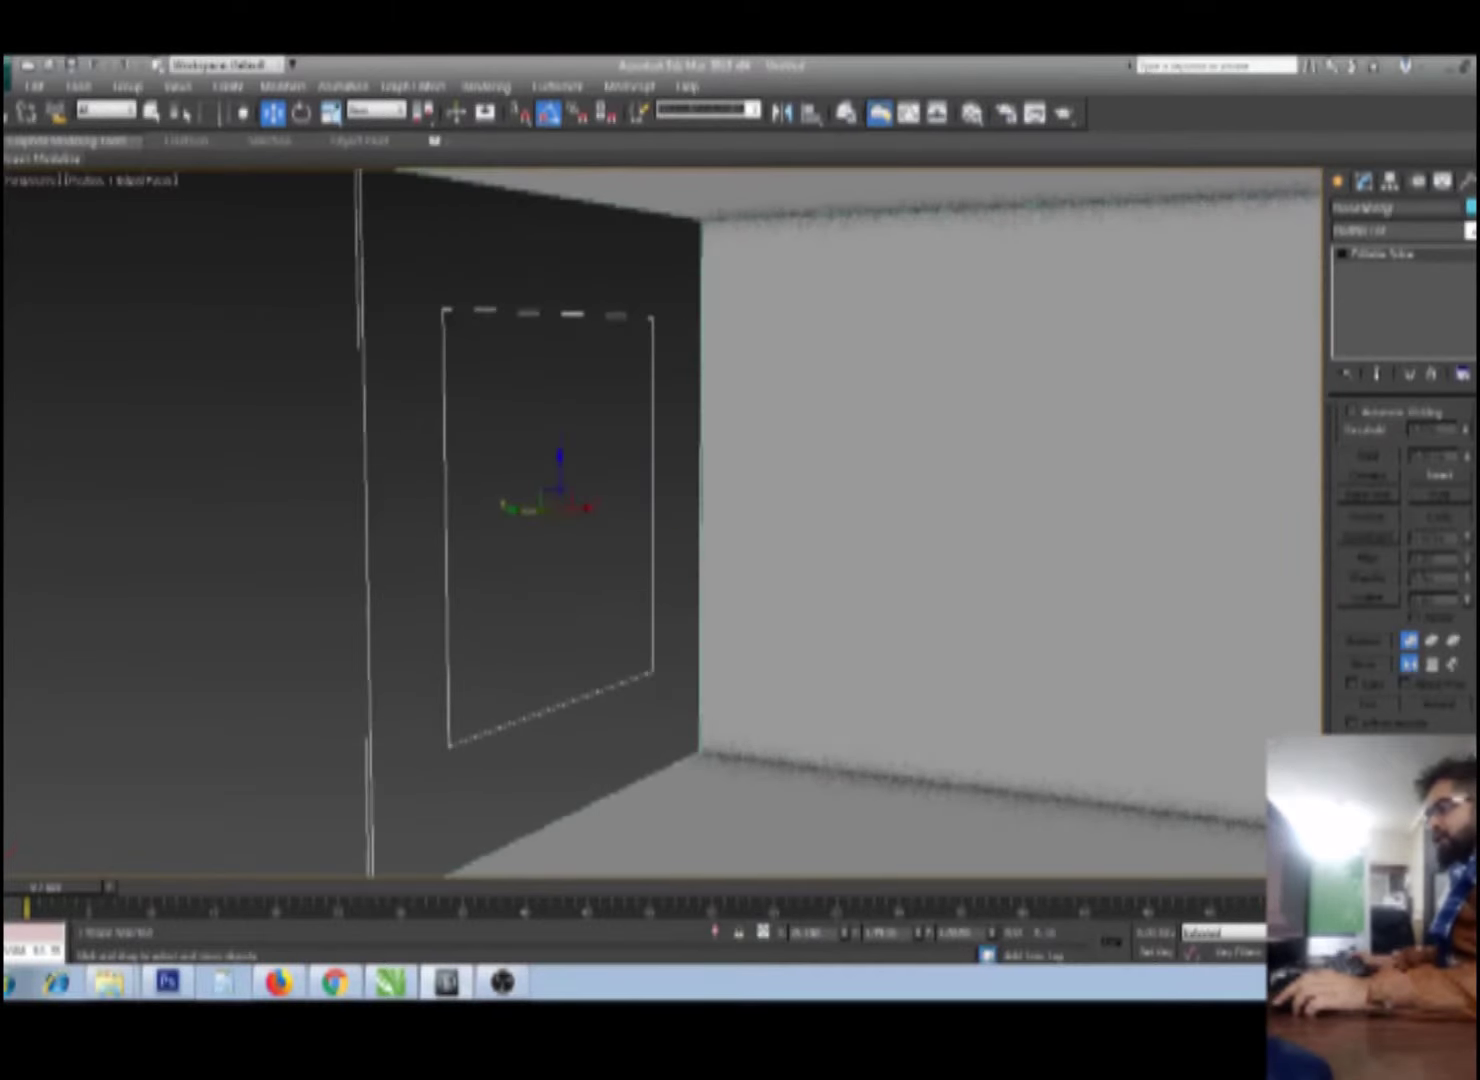
left_click(1398, 234)
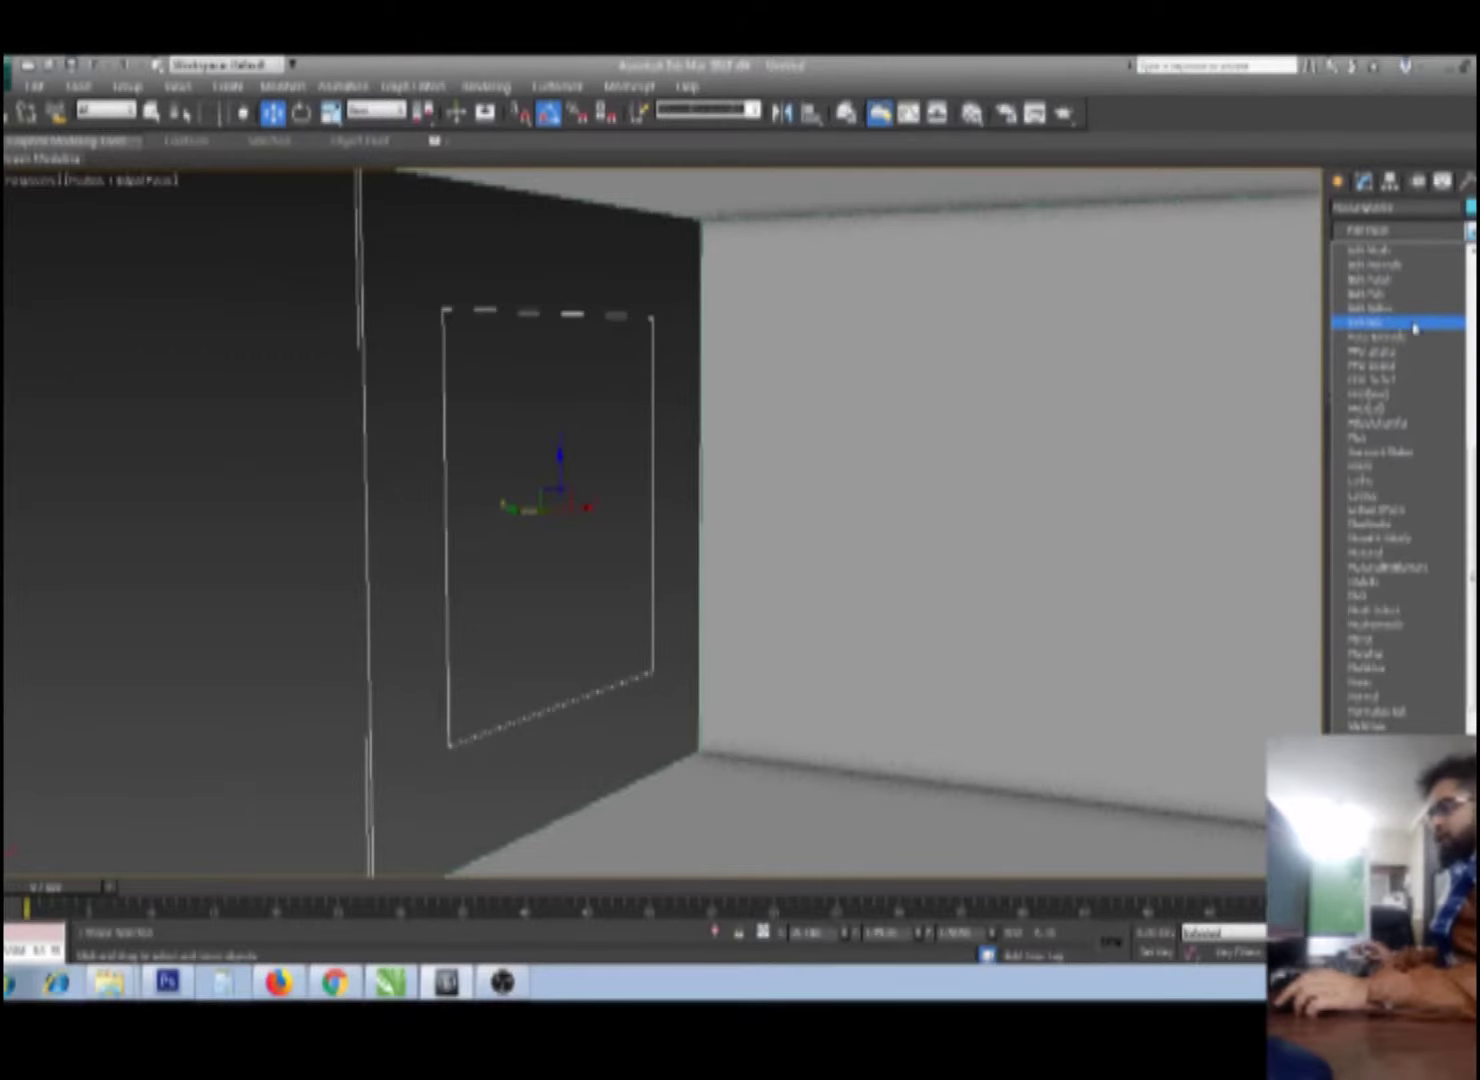
Step: Apply an Extrude modifier with Amount 300 and turn off Edged Faces
left_click(1414, 324)
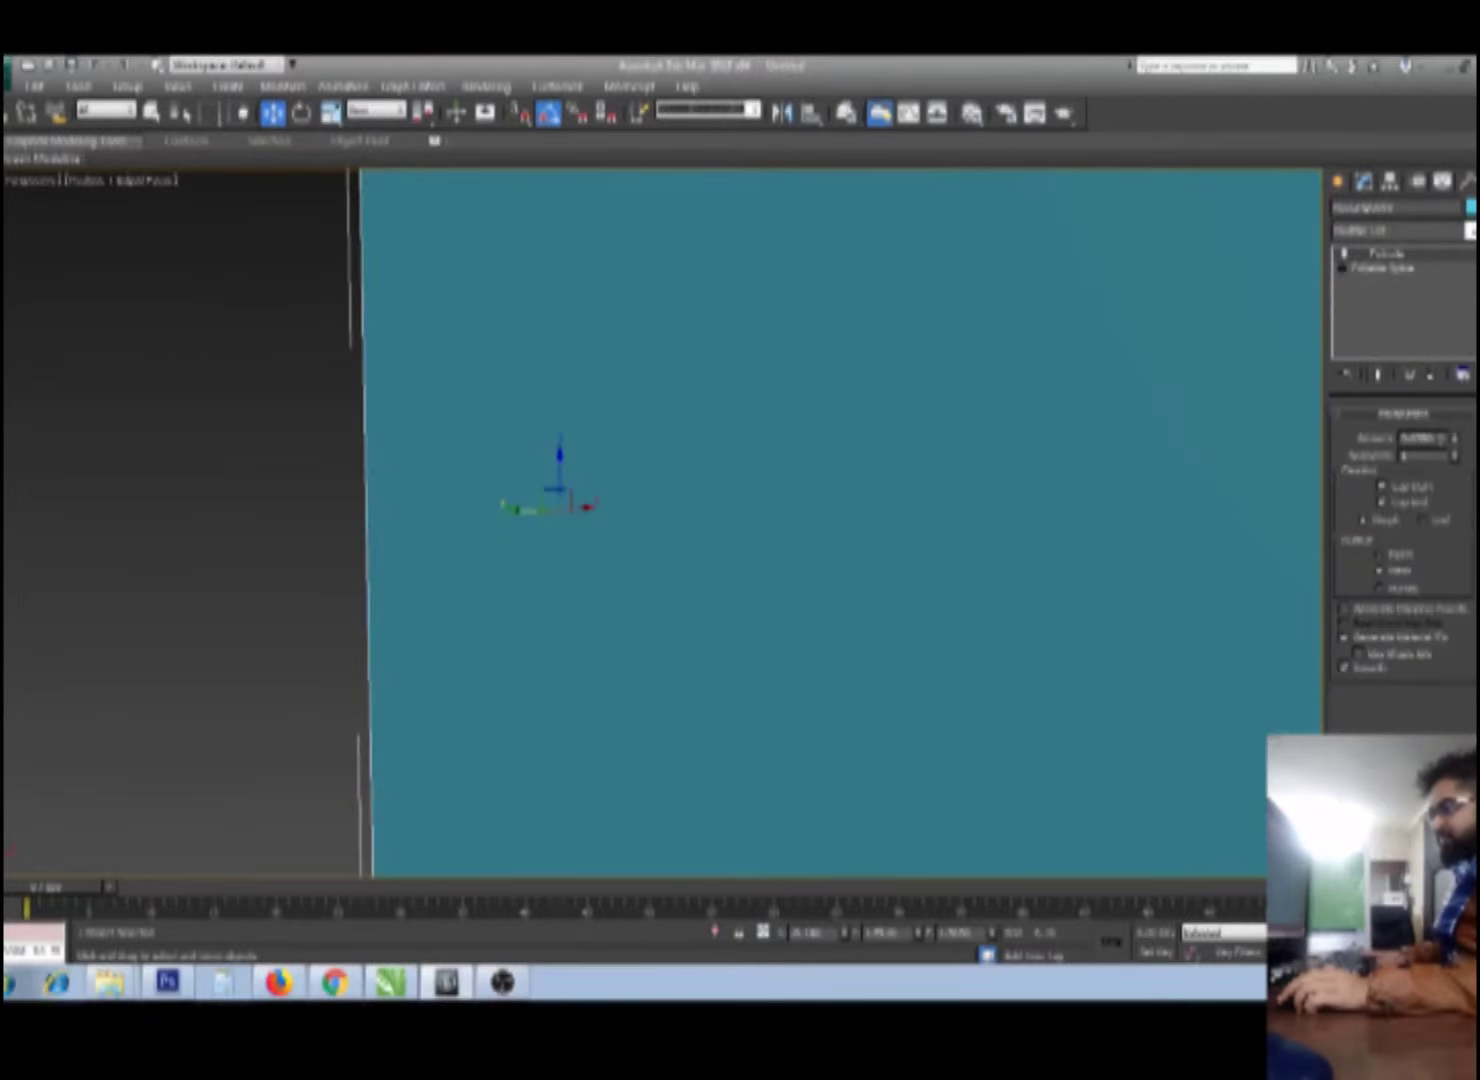
middle_click_drag(941, 555, 560, 495)
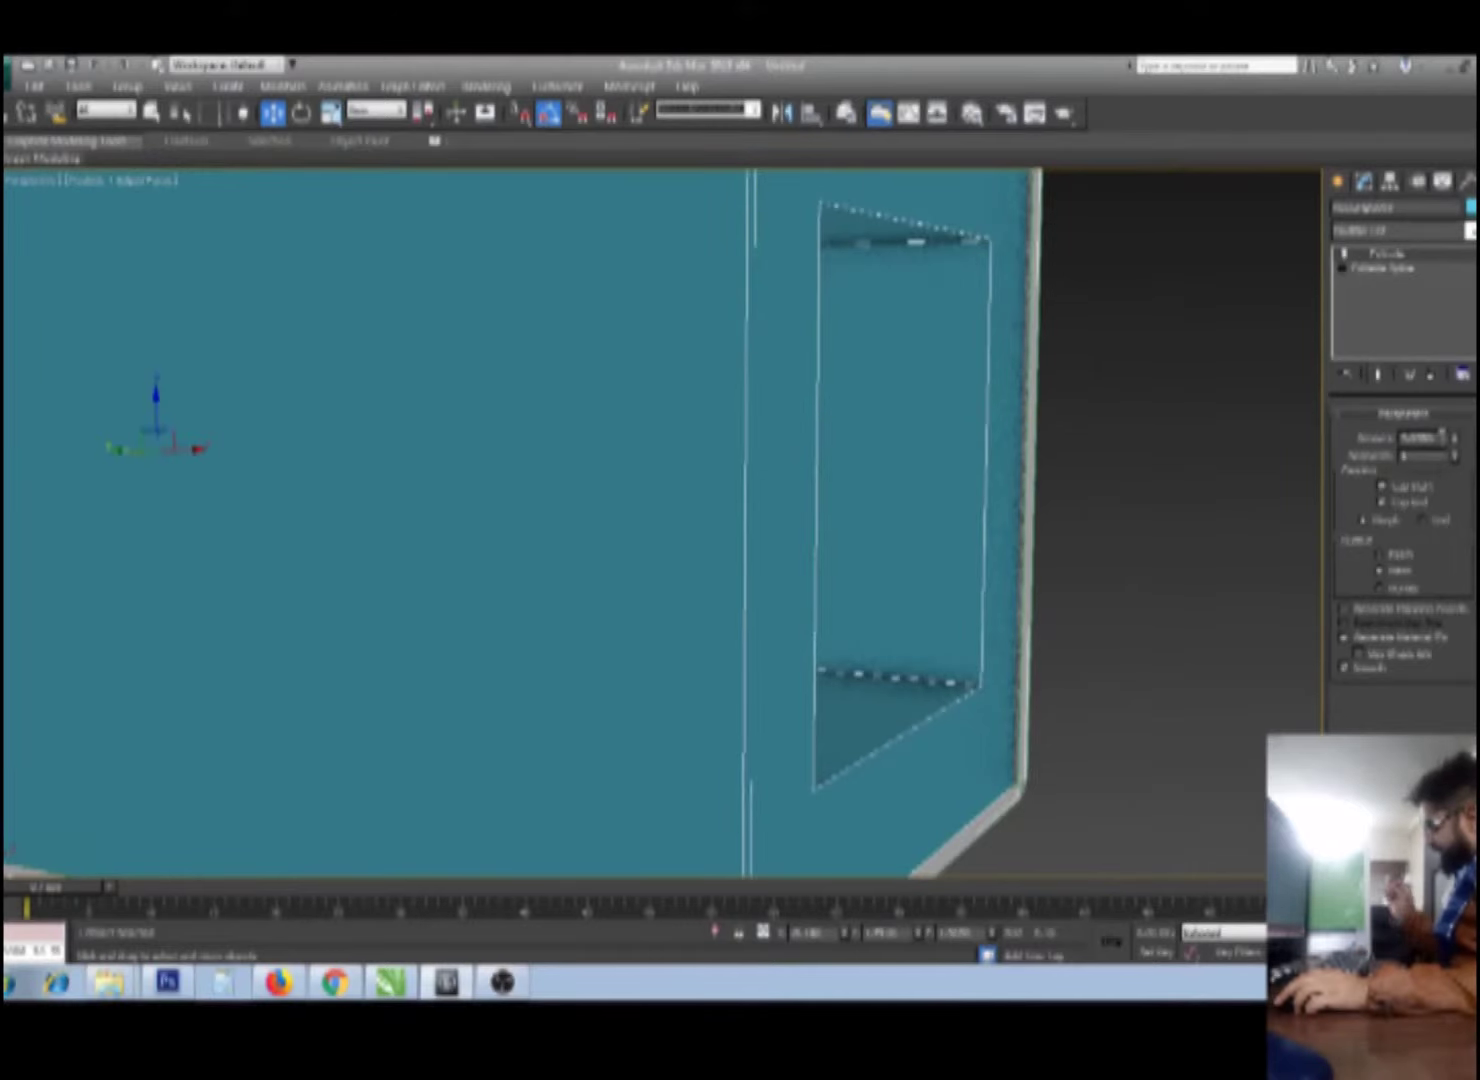
double_click(1425, 437)
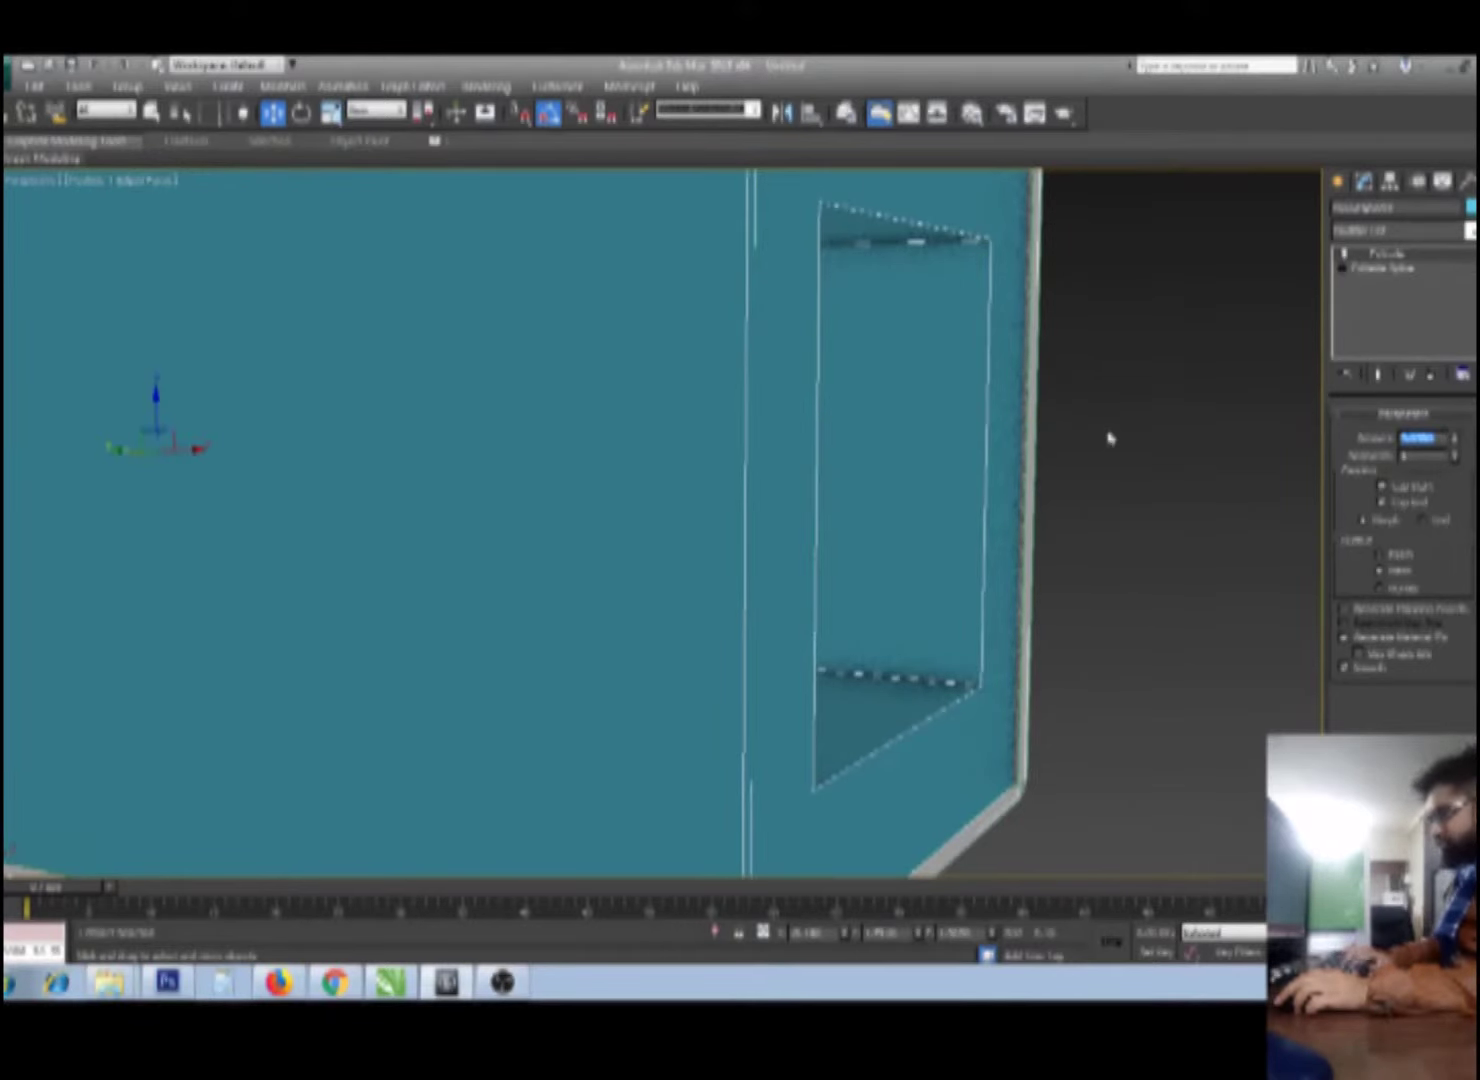
key("BackSpace")
type("300")
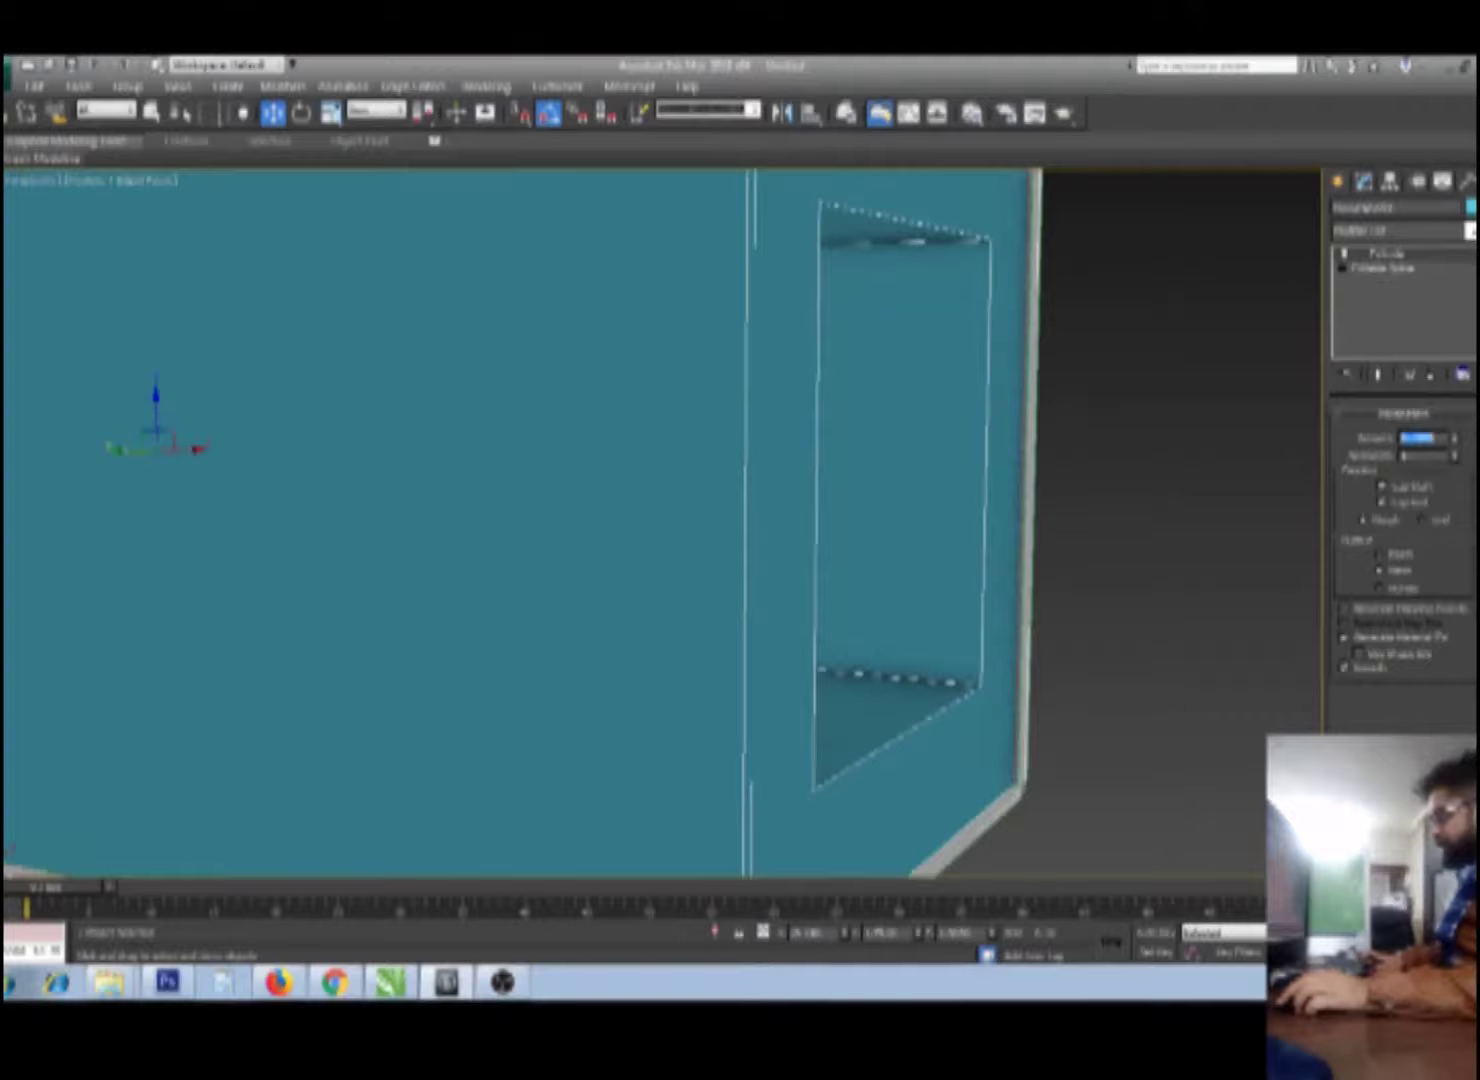
key("Return")
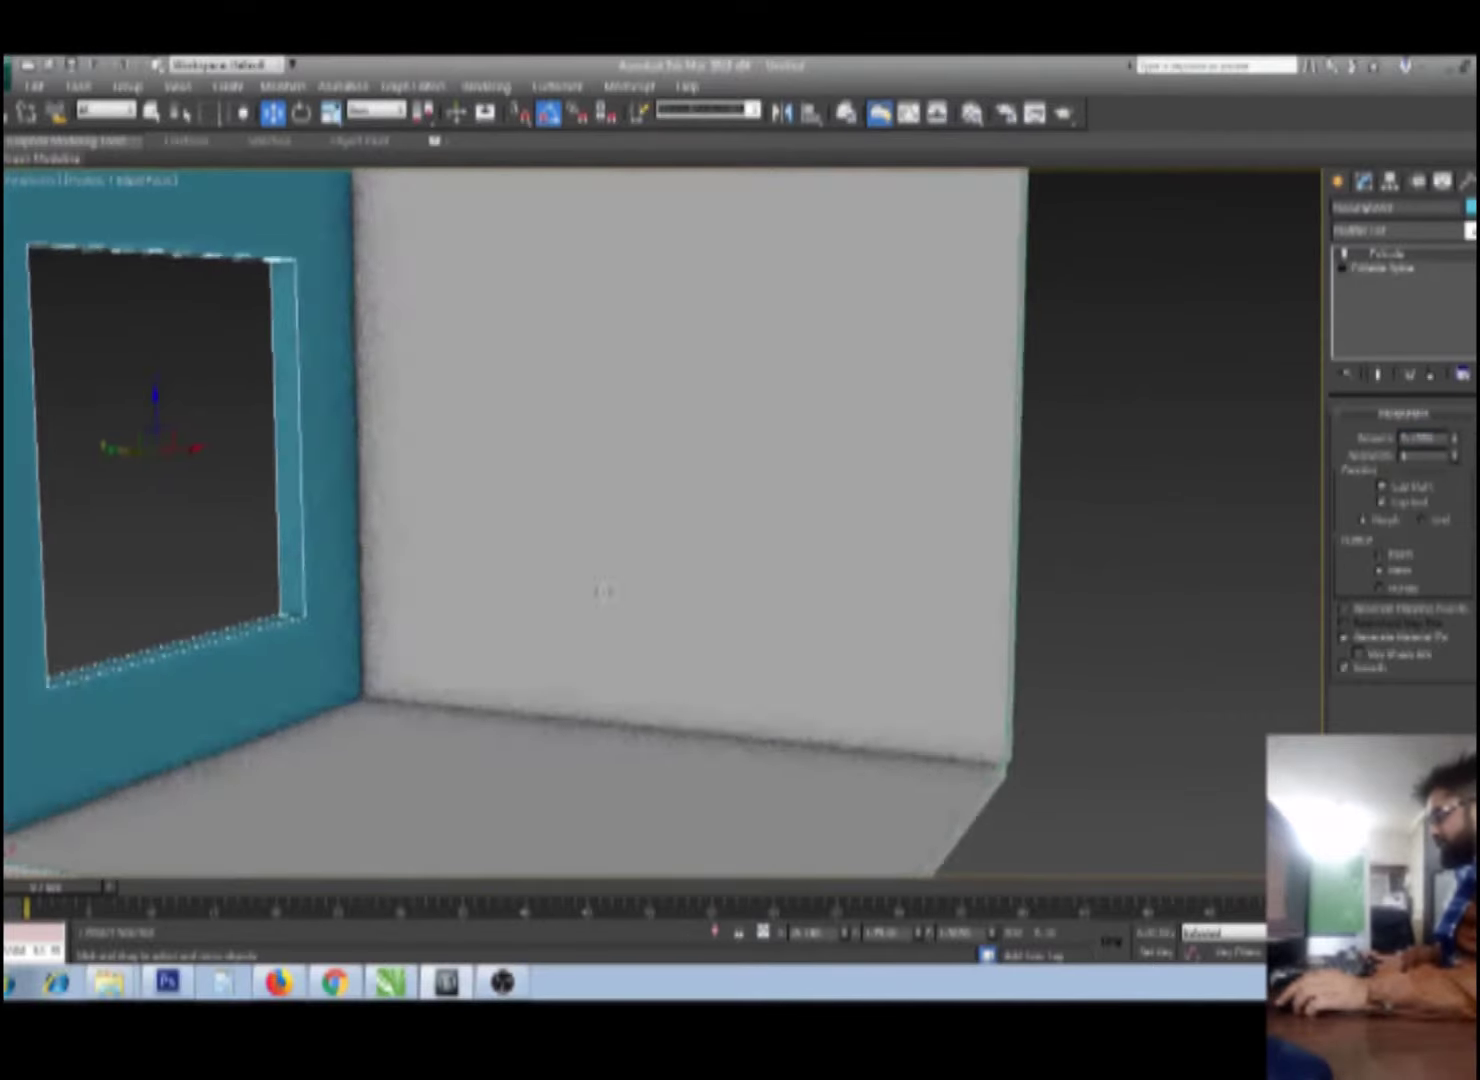
mouse_move(603, 591)
middle_mouse_down("alt")
mouse_move(627, 607)
mouse_move(783, 535)
mouse_move(858, 545)
mouse_move(664, 542)
mouse_move(773, 571)
mouse_move(728, 556)
mouse_move(641, 578)
middle_mouse_up("alt")
left_click(677, 538)
key("F4")
left_click(700, 548)
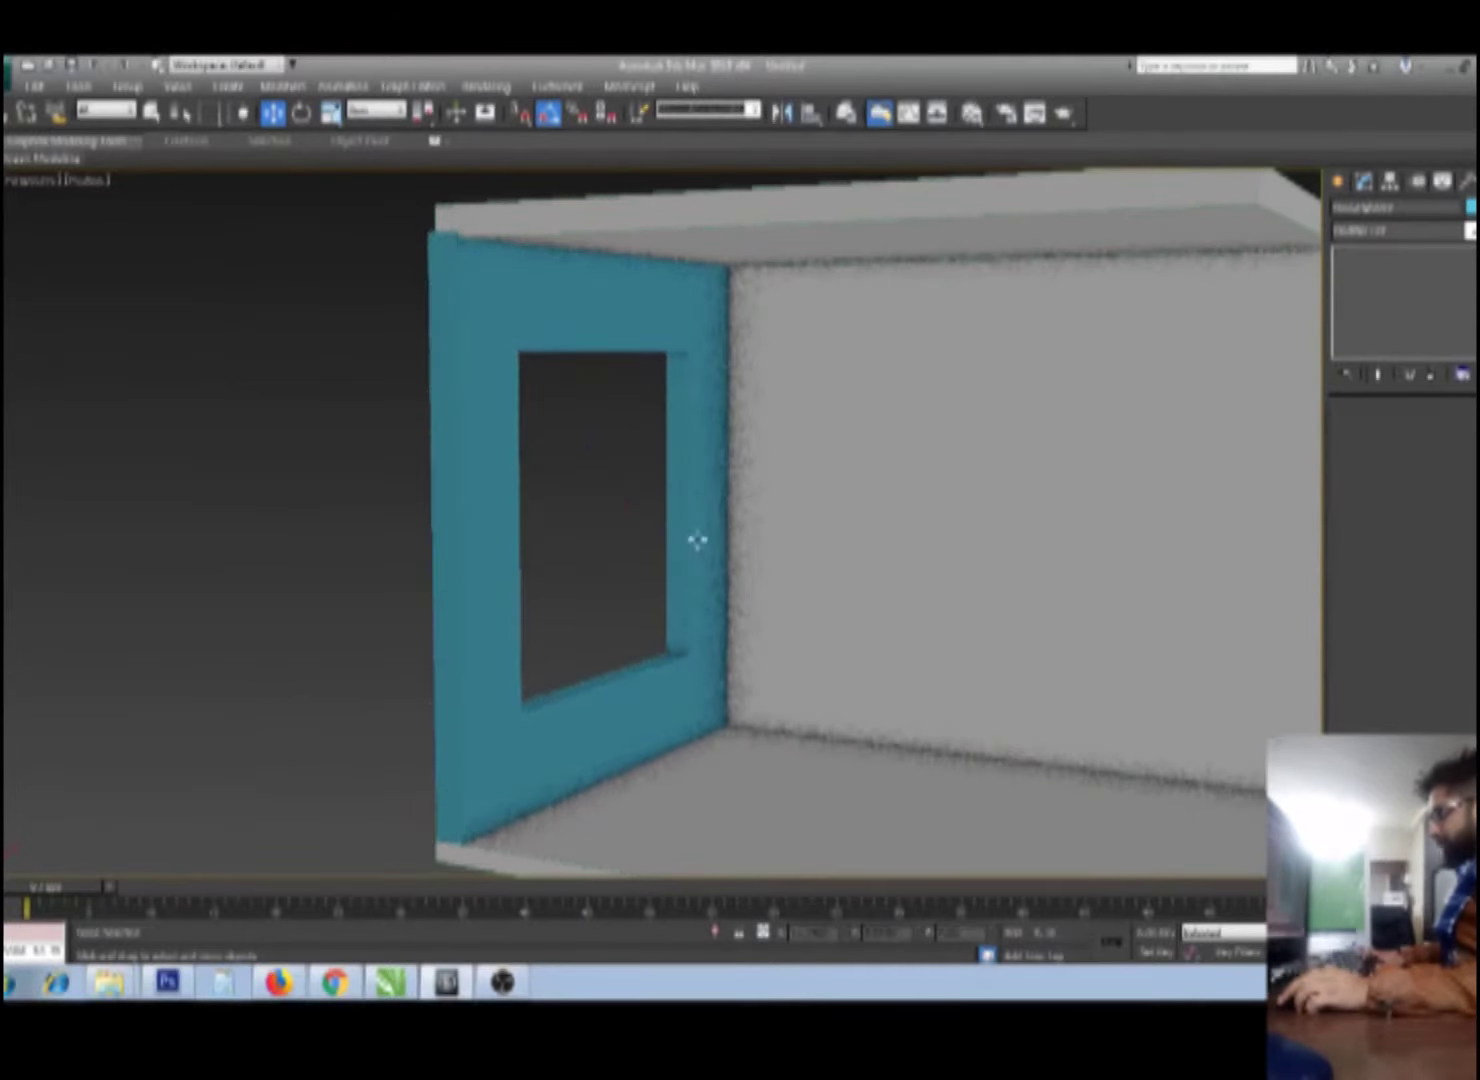
Step: Shift-drag a copy of the window wall just in front of the original
mouse_move(680, 555)
middle_mouse_down("alt")
mouse_move(614, 565)
mouse_move(689, 567)
middle_mouse_up("alt")
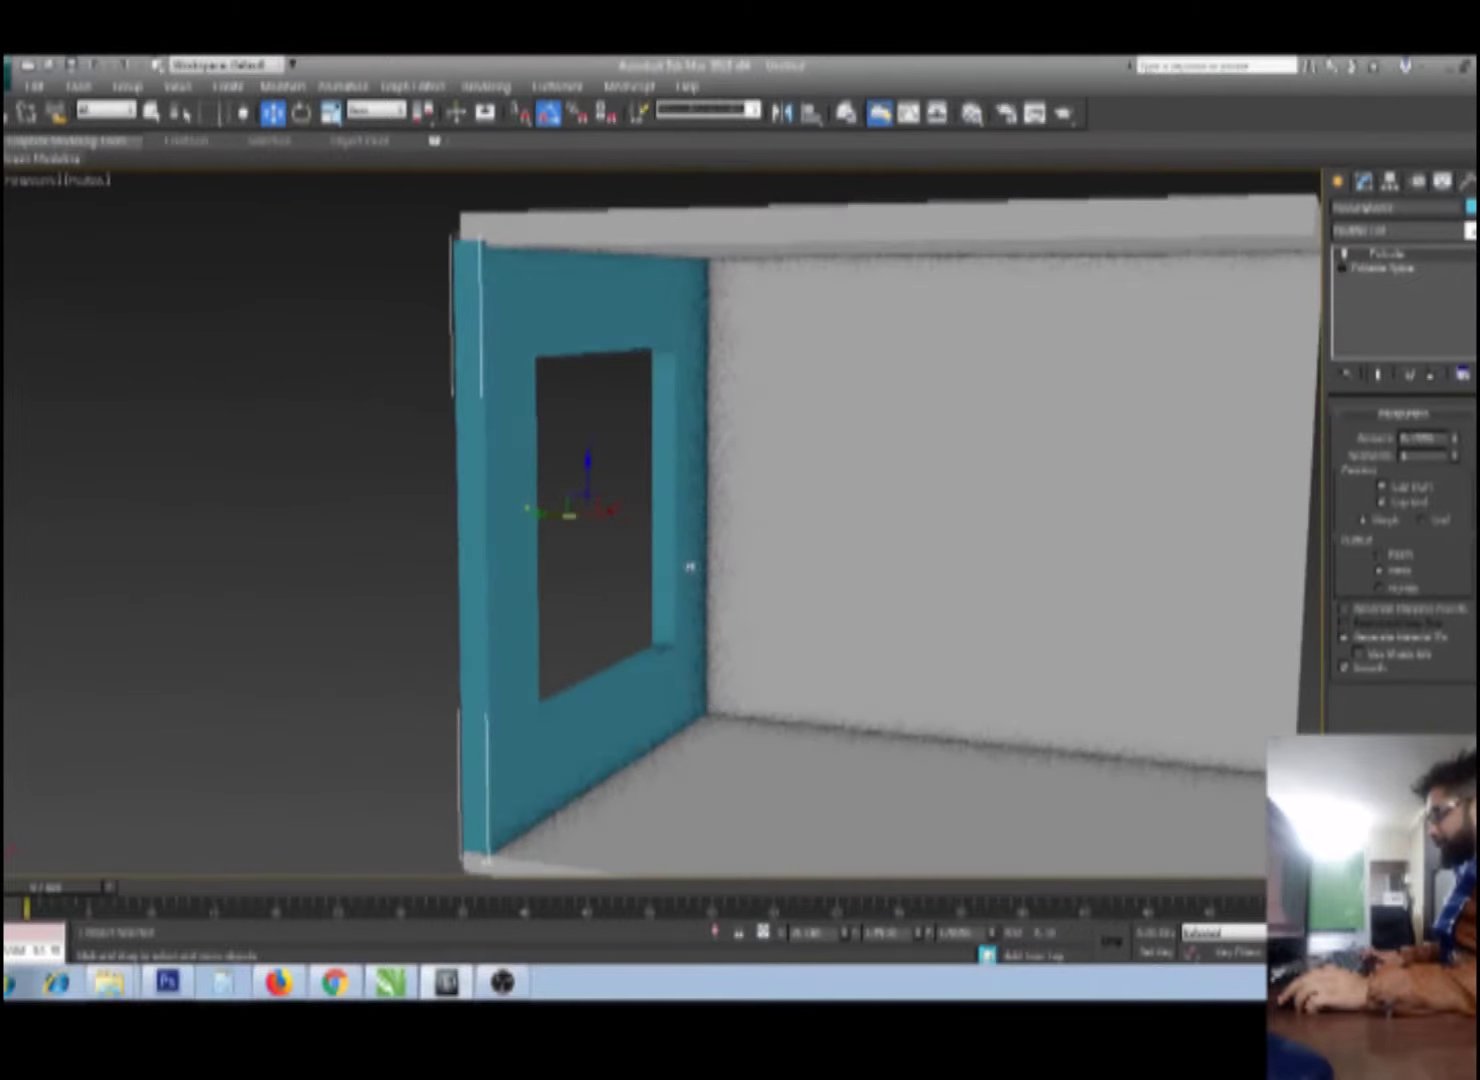
mouse_move(569, 559)
middle_mouse_down("alt")
mouse_move(588, 565)
mouse_move(575, 568)
middle_mouse_up("alt")
scroll(575, 561, "up", 3)
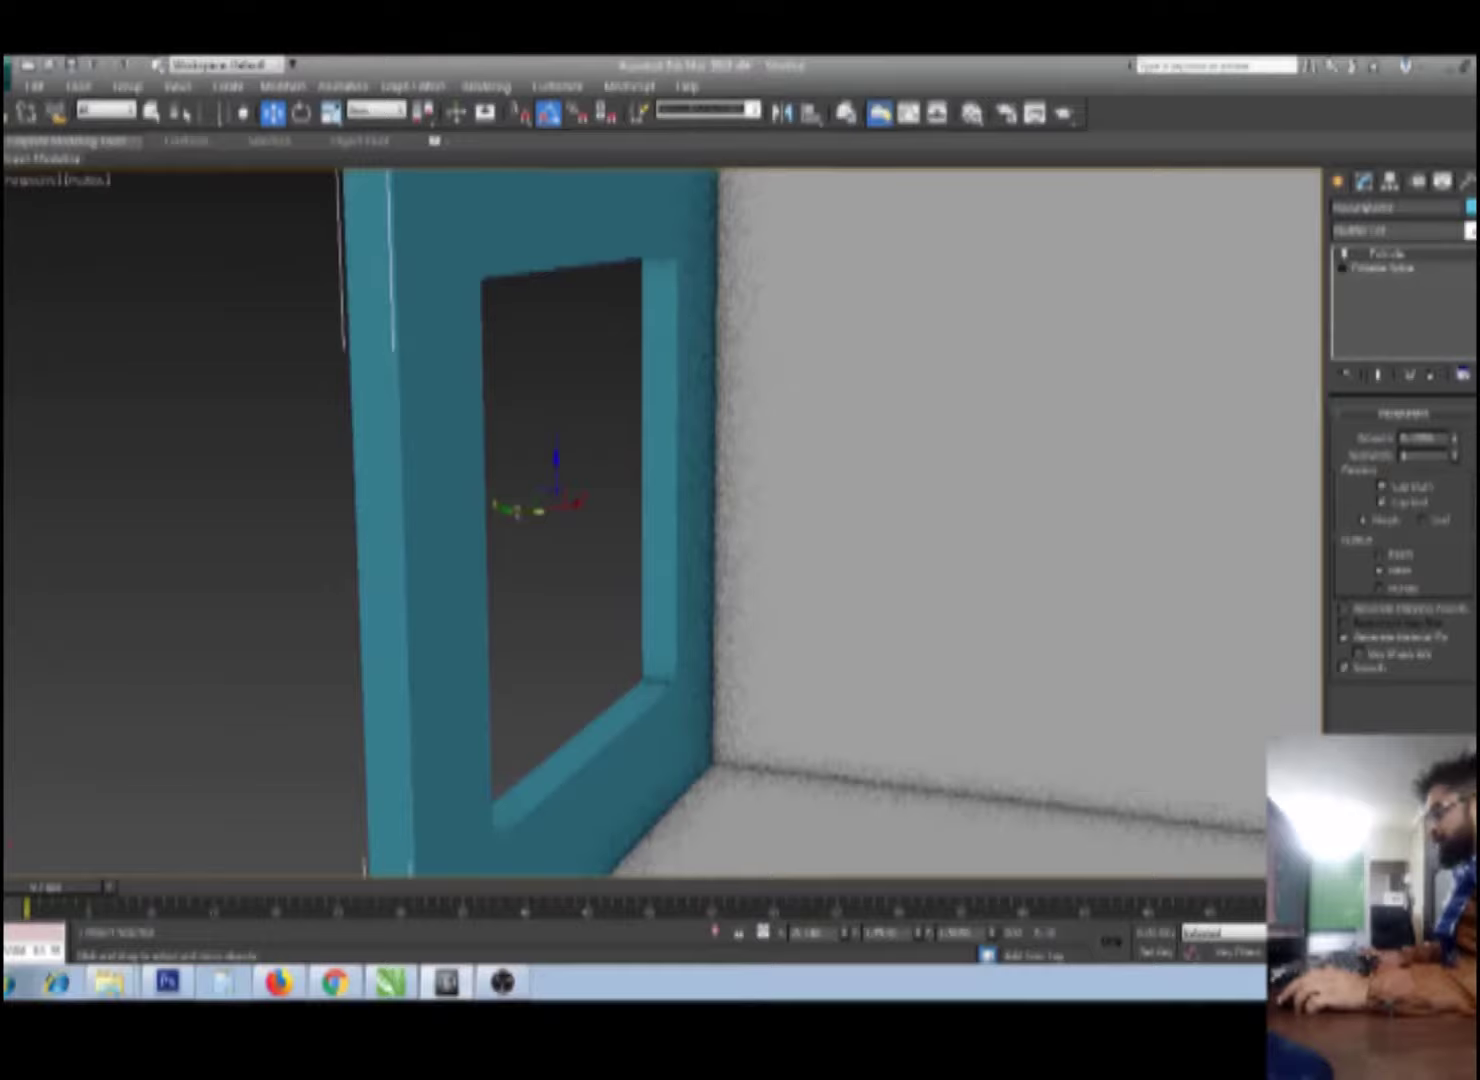
left_click_drag(560, 505, 680, 515, "shift")
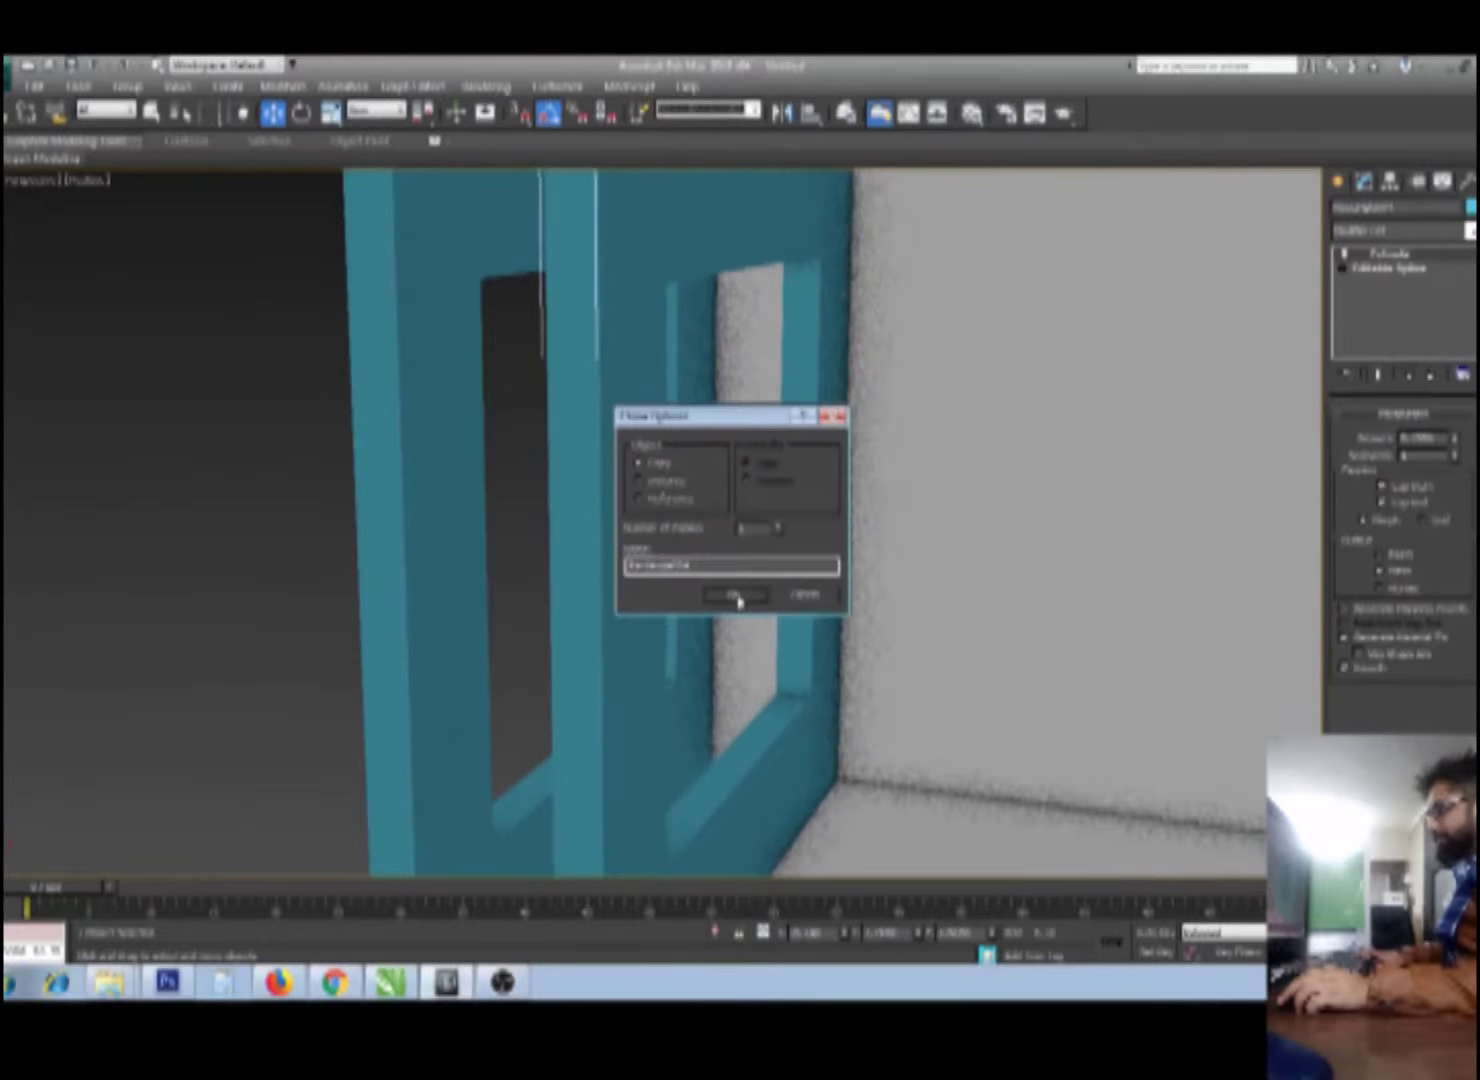
left_click(738, 596)
Step: Box-select the outer vertices of the copy's spline at Vertex level
middle_click_drag(740, 594, 740, 605, "alt")
scroll(772, 572, "up", 3)
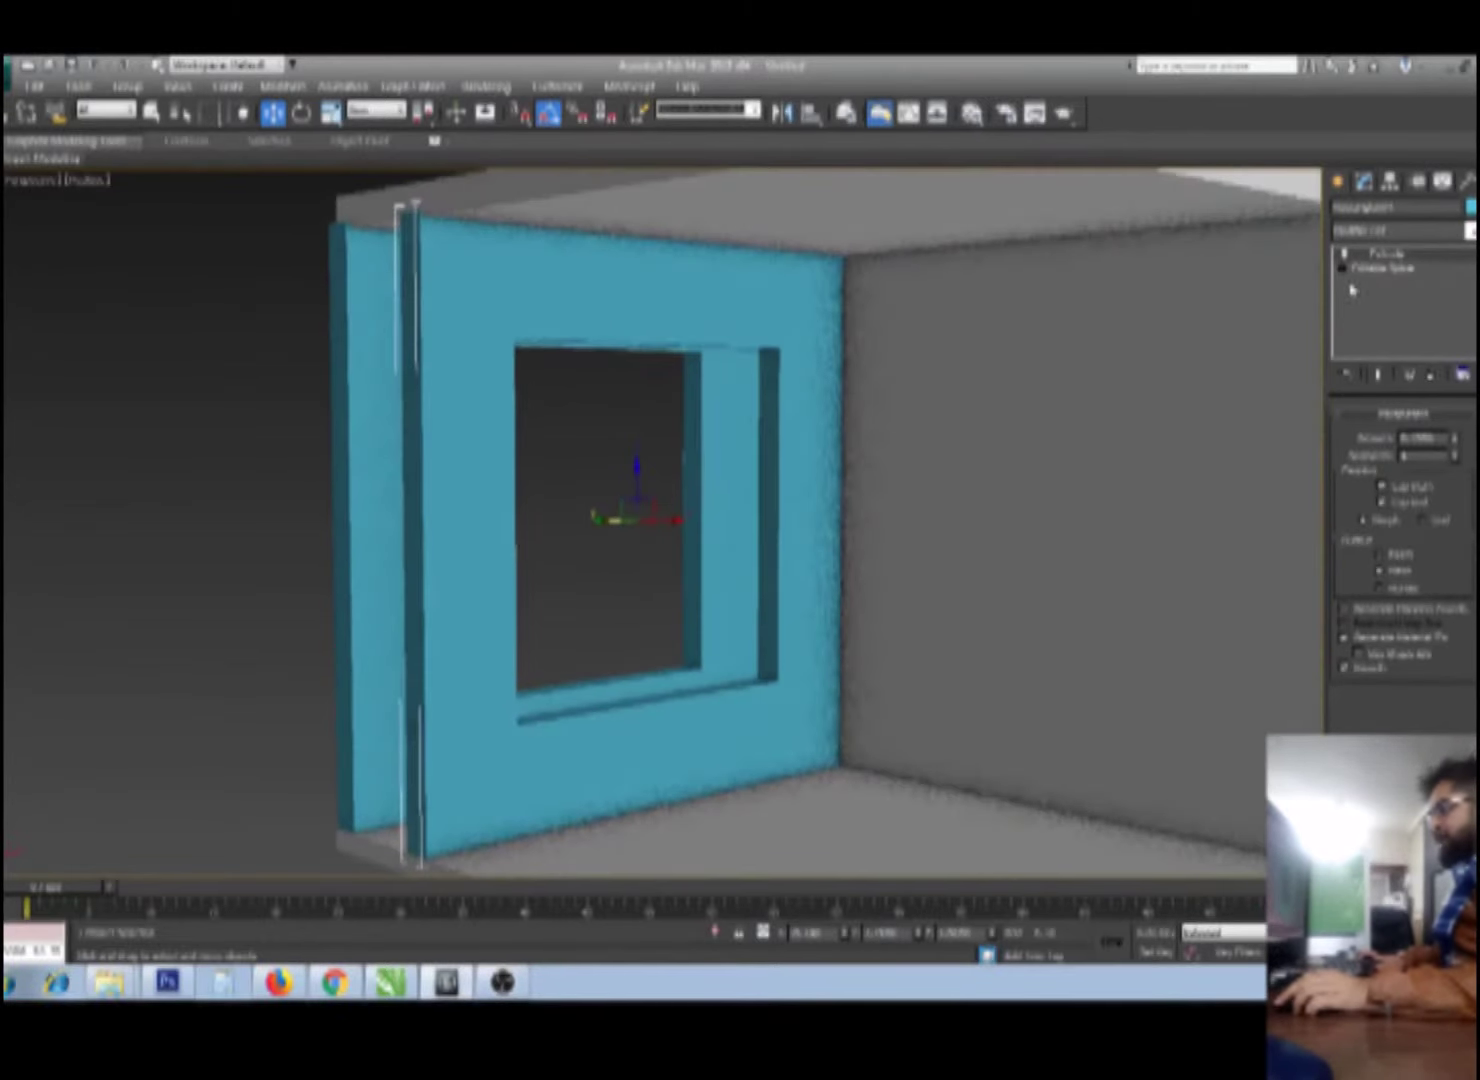
left_click(1380, 268)
left_click_drag(855, 322, 105, 182)
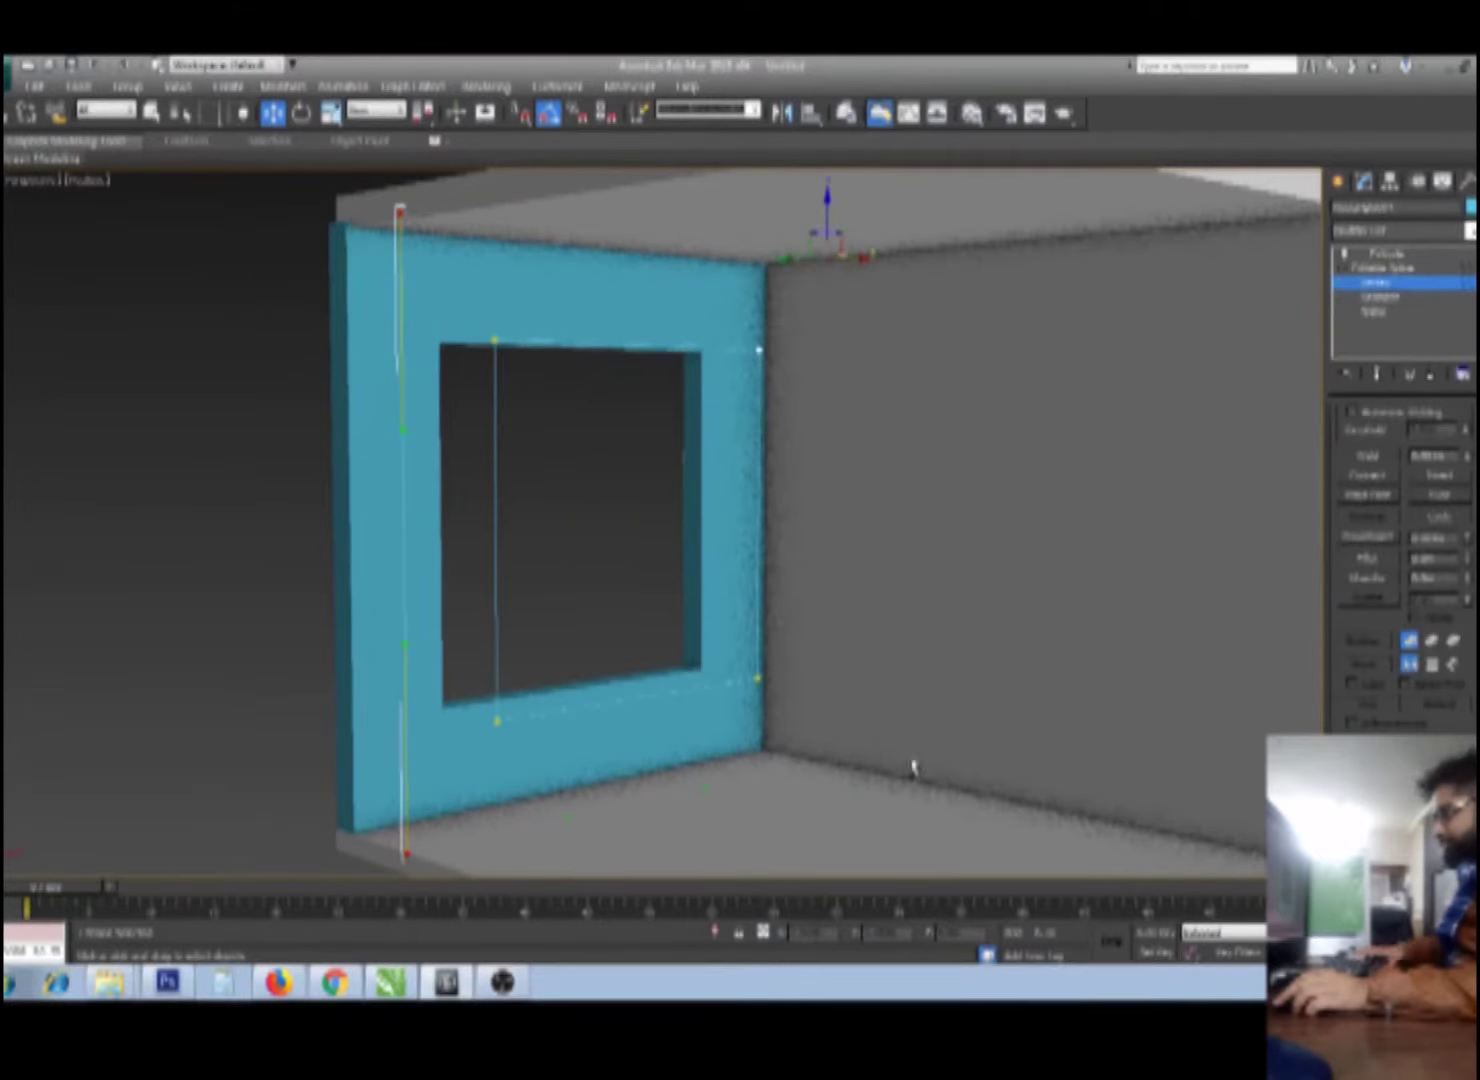
Step: Delete the outer vertices and apply an Outline to the remaining window edge
key("Delete")
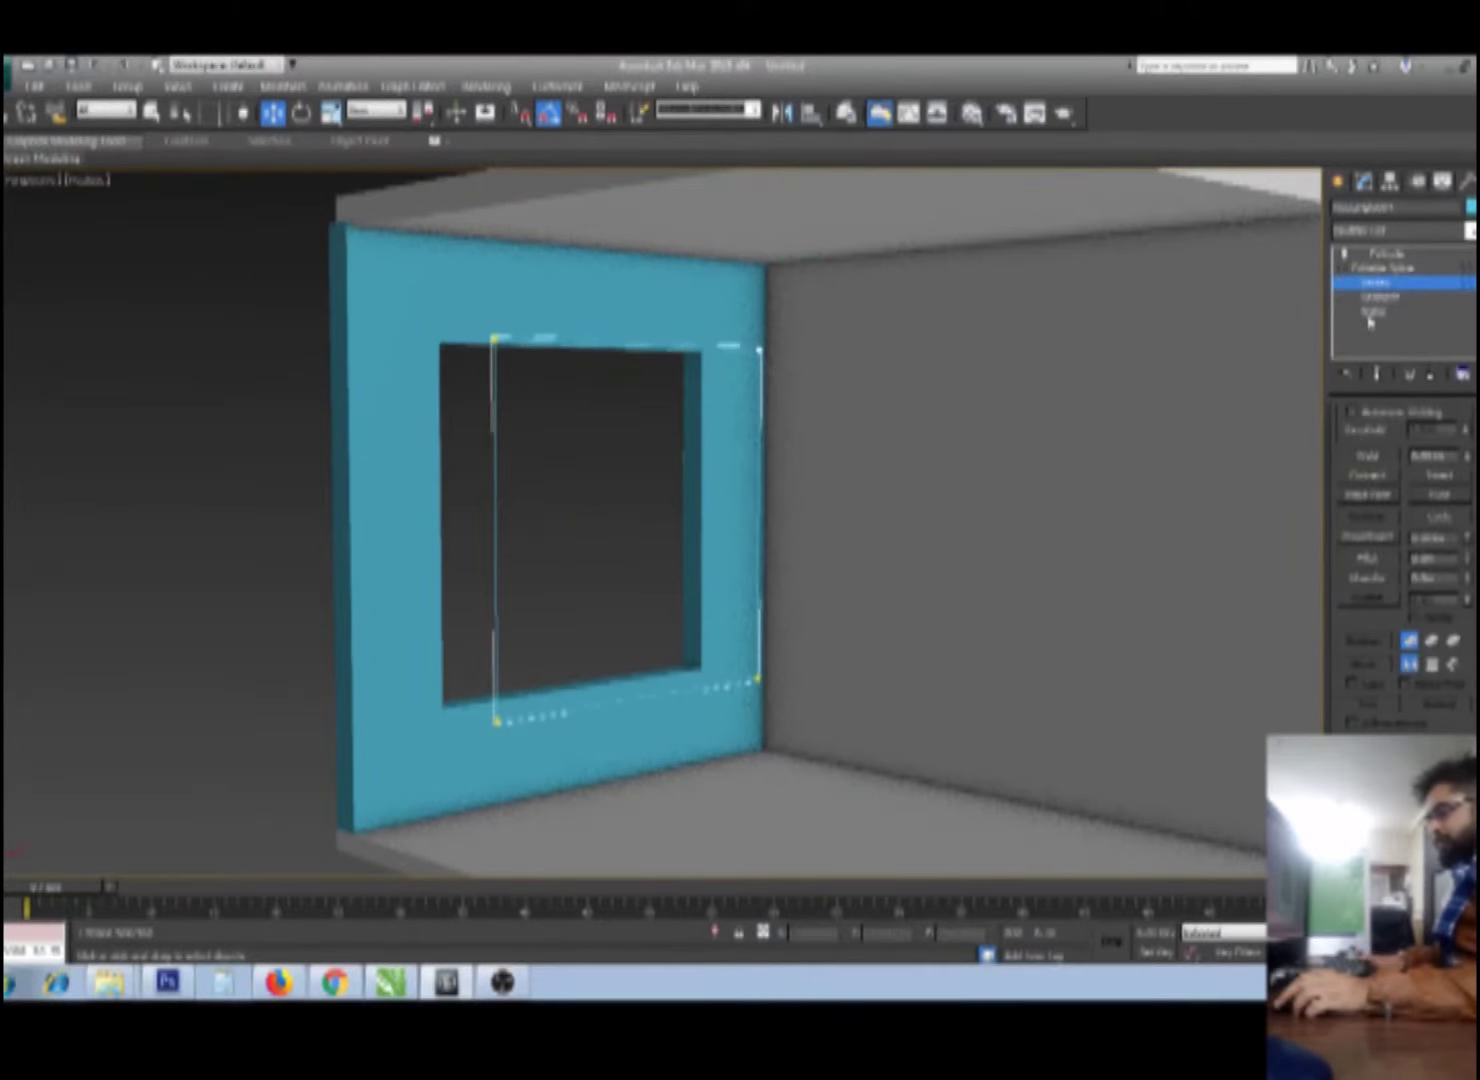
left_click(1372, 313)
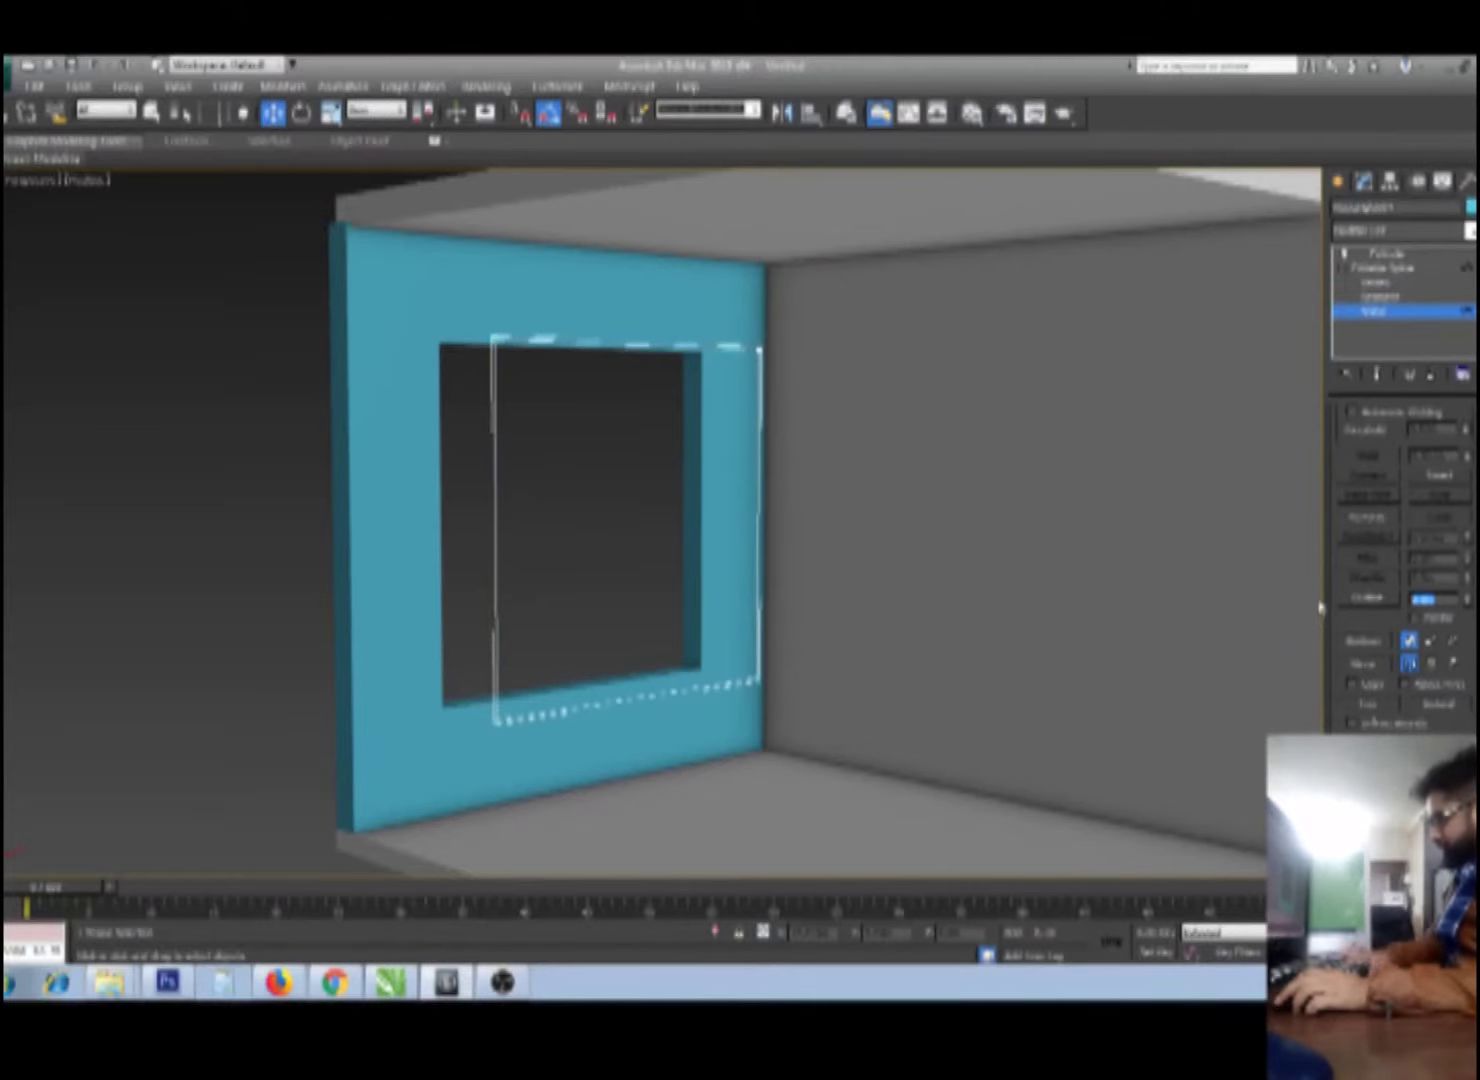
left_click(1416, 600)
key("Return")
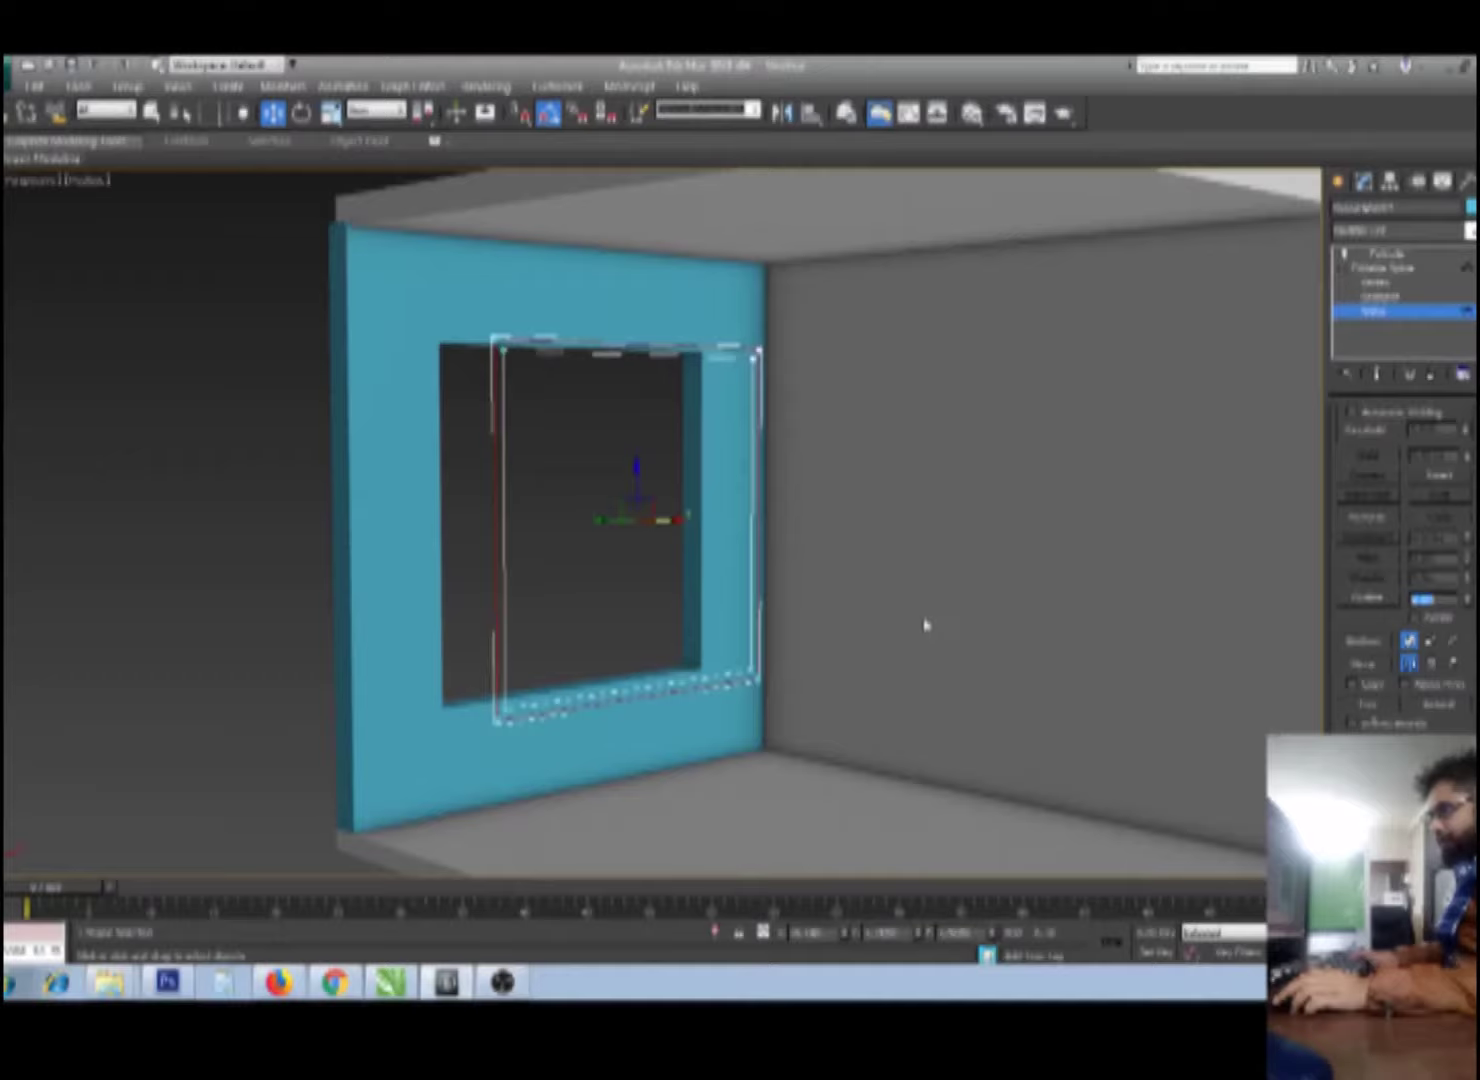
Step: Return to Extrude and lower the Amount for a shallow frame inside the opening
left_click(1400, 257)
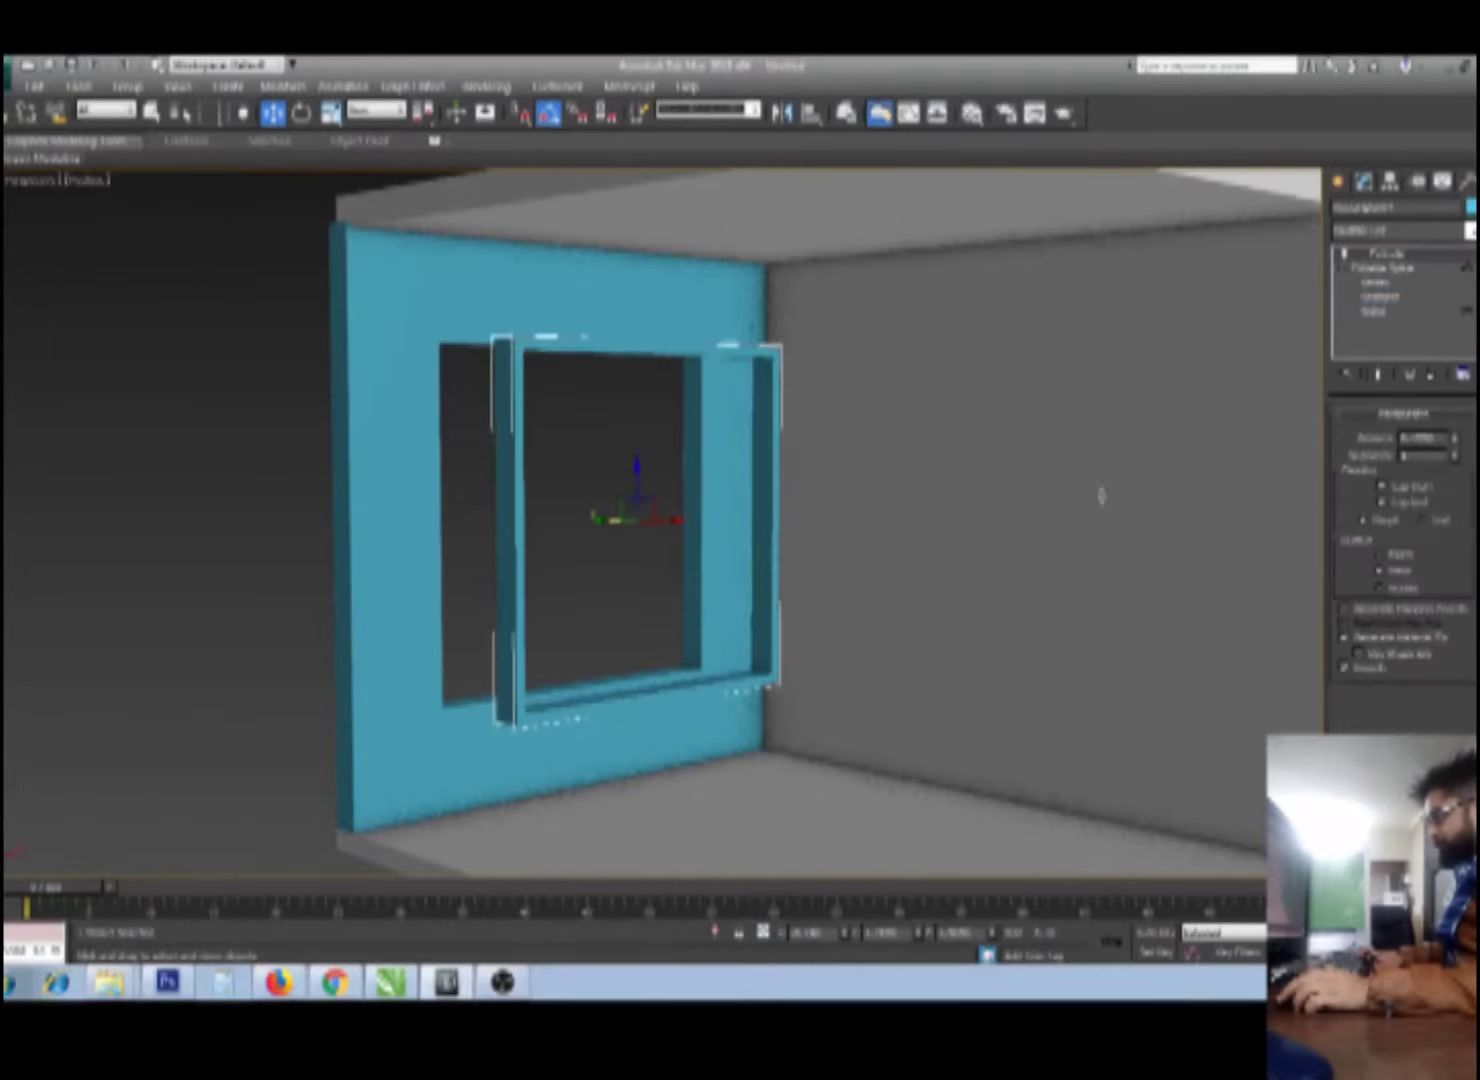
middle_click_drag(824, 606, 742, 592, "alt")
key("ctrl+z")
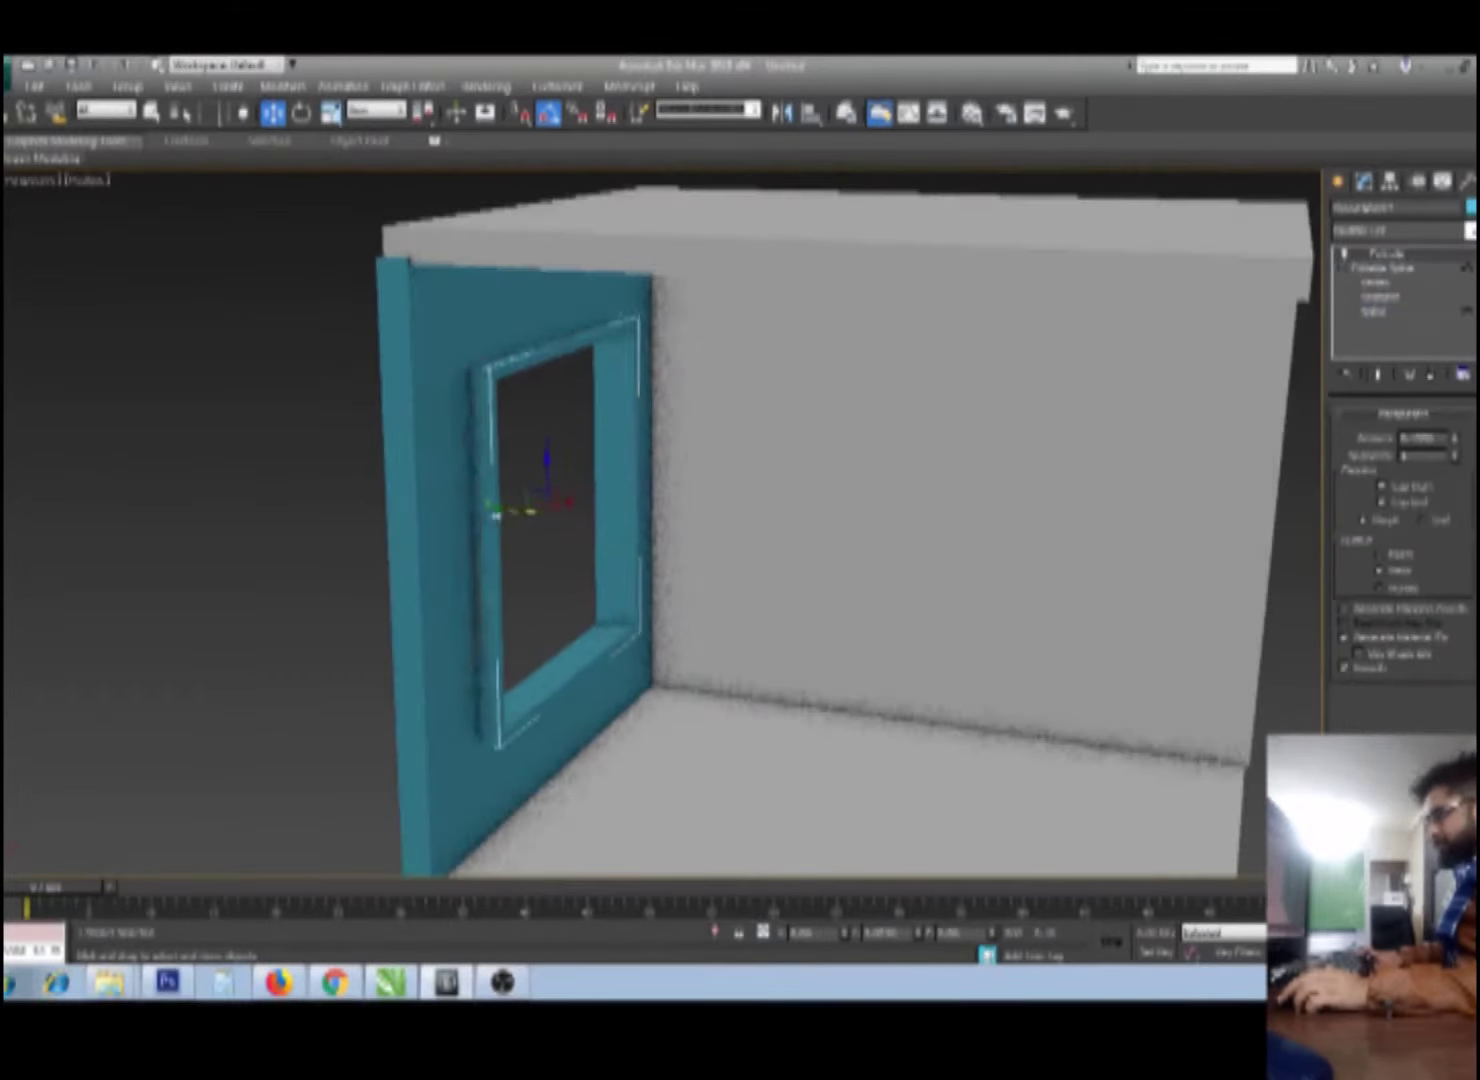
double_click(1425, 437)
key("Return")
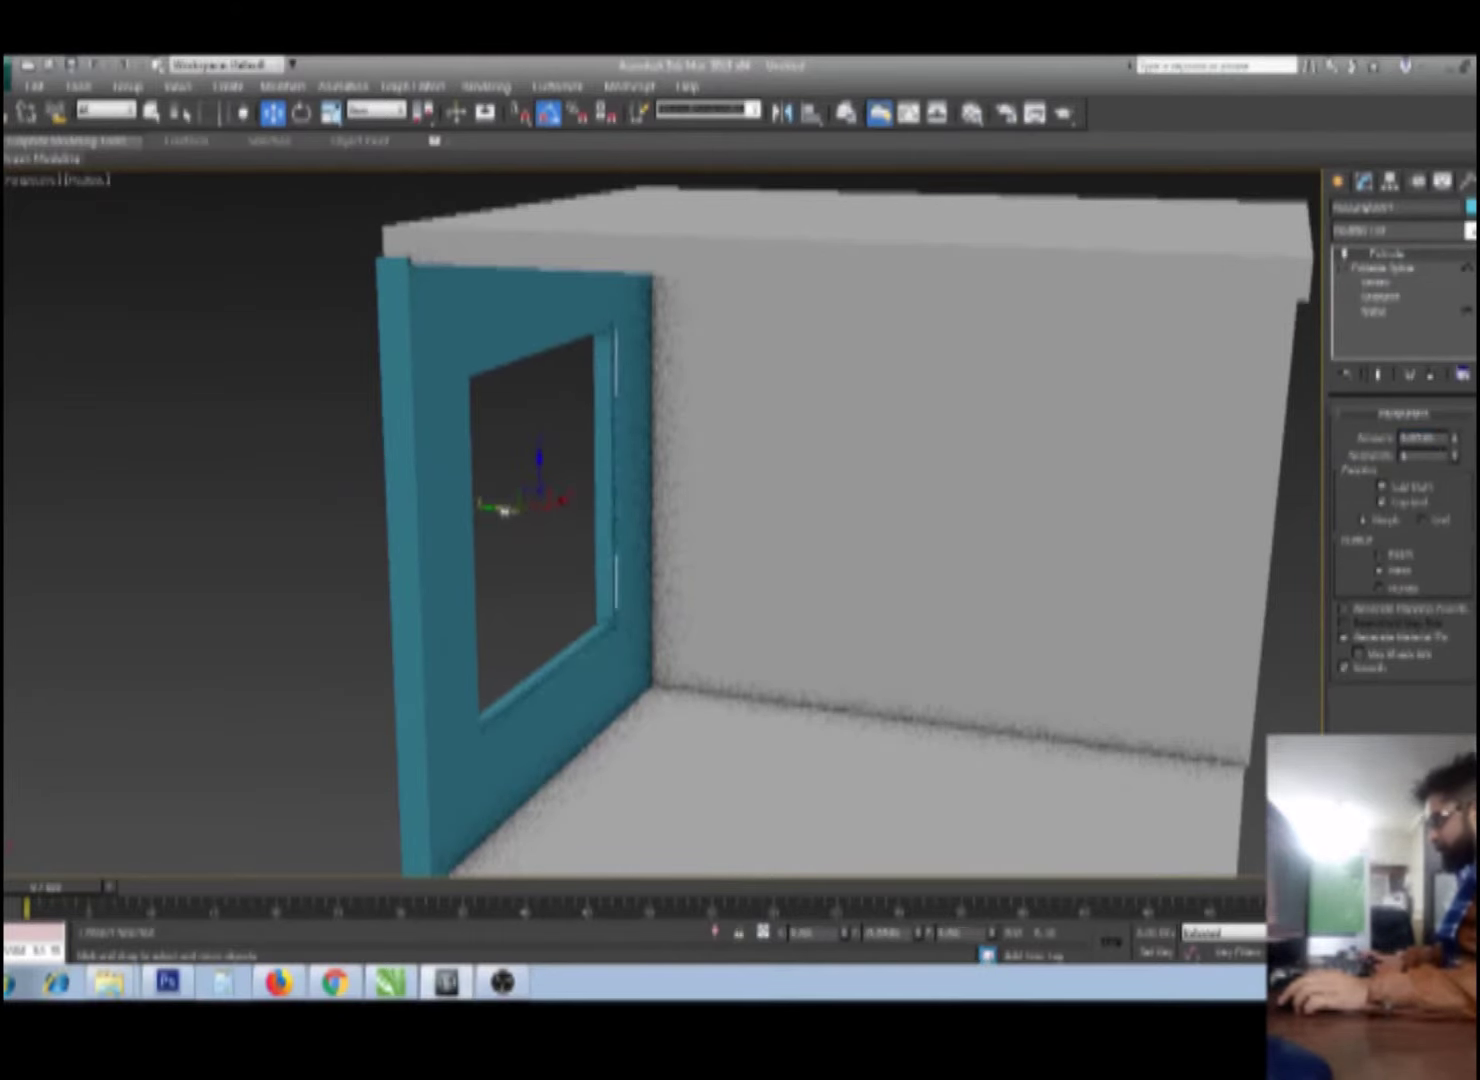
scroll(490, 510, "up", 3)
scroll(603, 589, "up", 3)
middle_click_drag(603, 589, 700, 590, "alt")
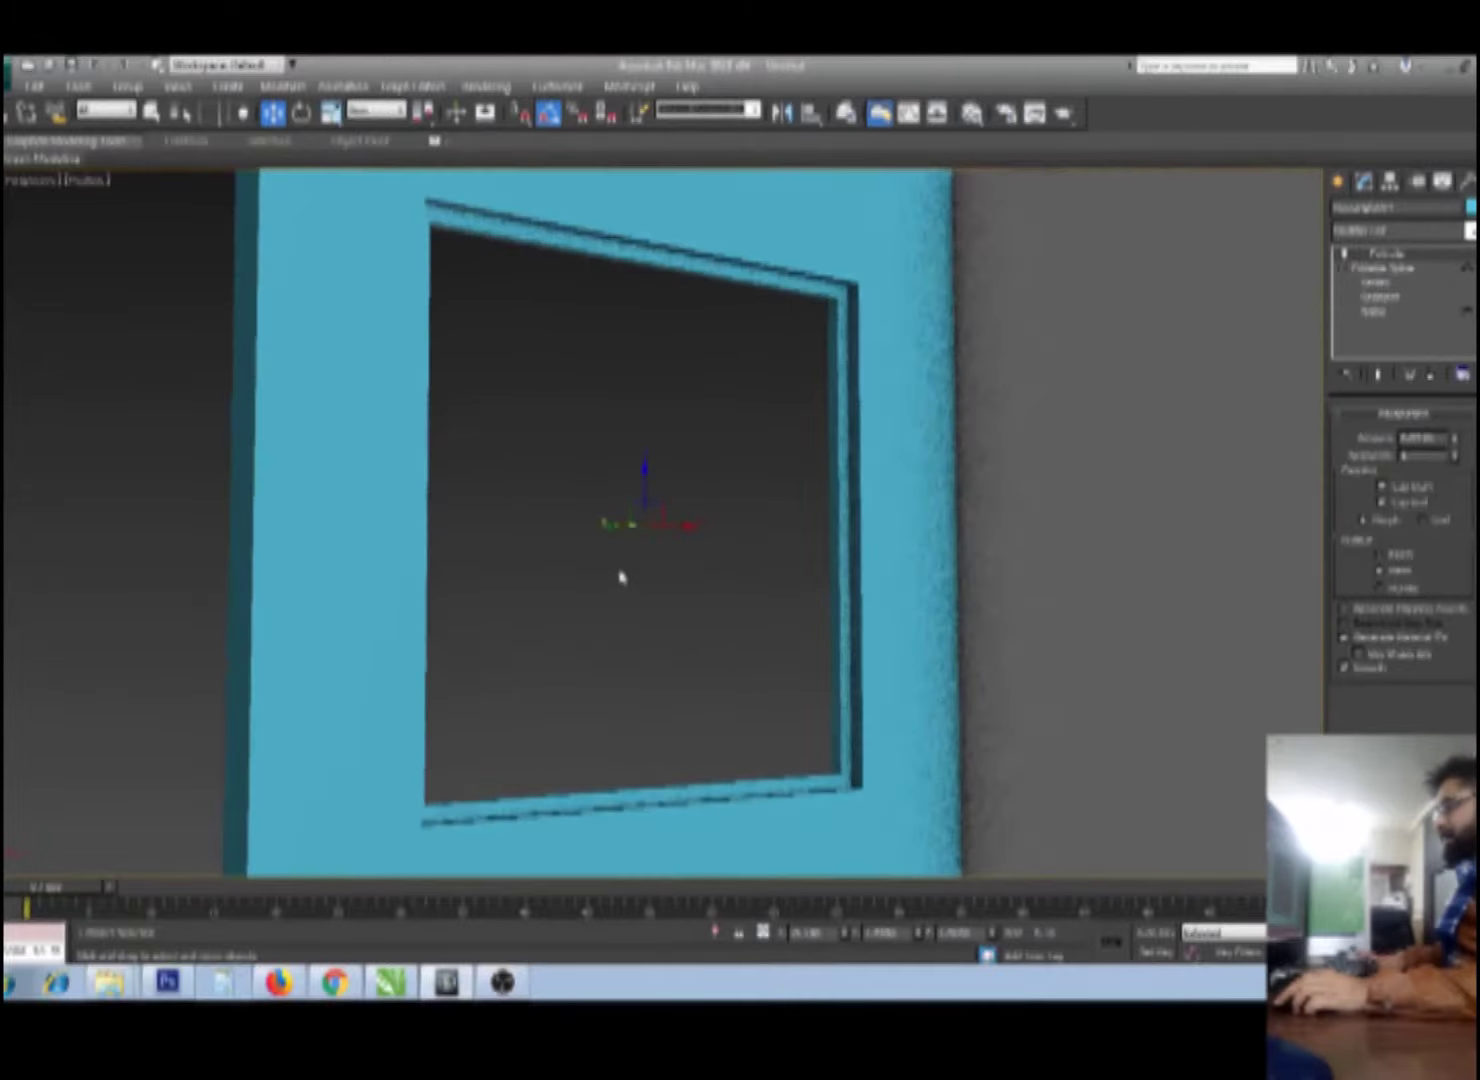
Step: Create a dark magenta diffuse material and assign it to the wall
key("m")
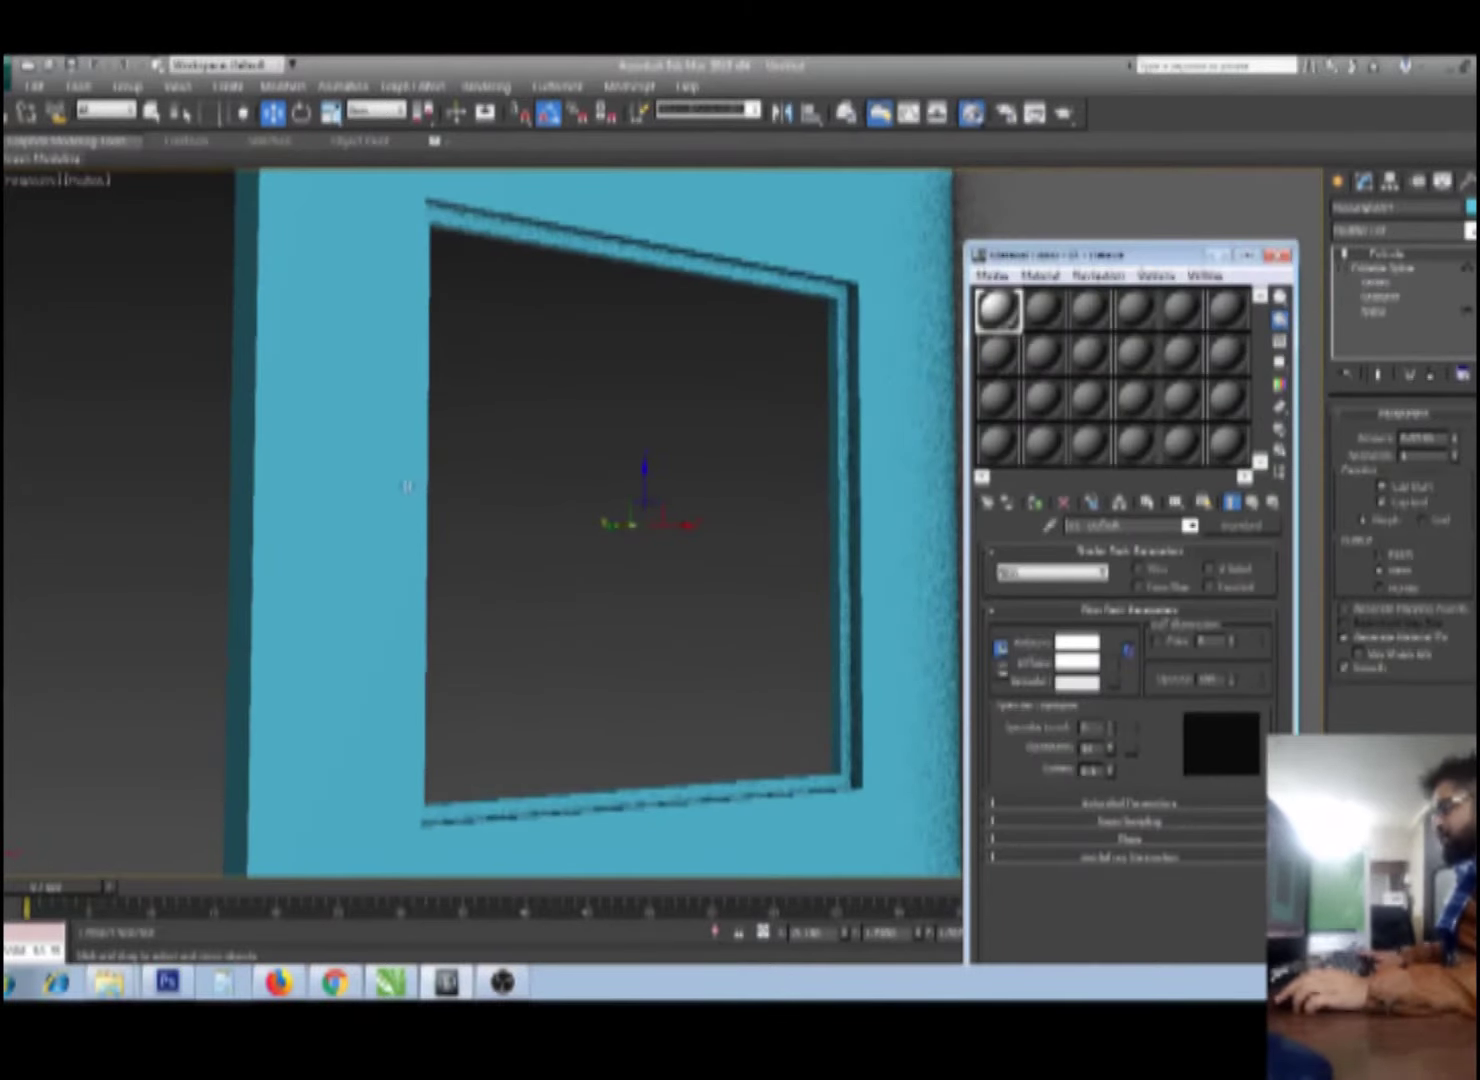
scroll(390, 488, "down", 3)
left_click(1059, 319)
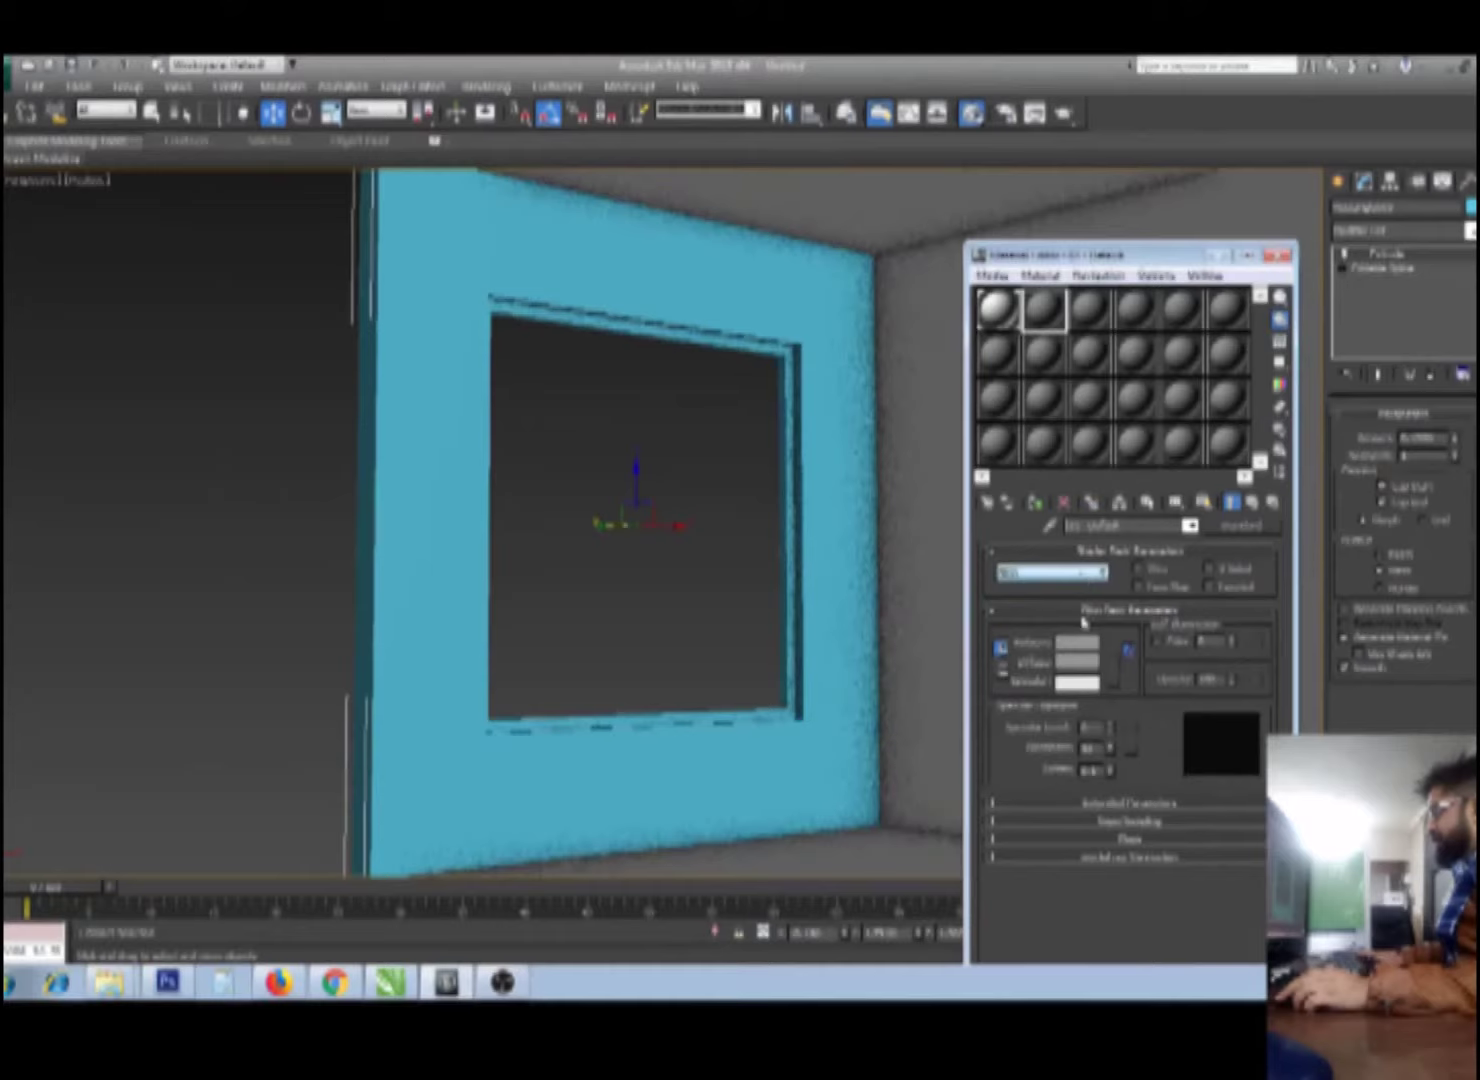
left_click(1075, 662)
left_click_drag(443, 266, 463, 166)
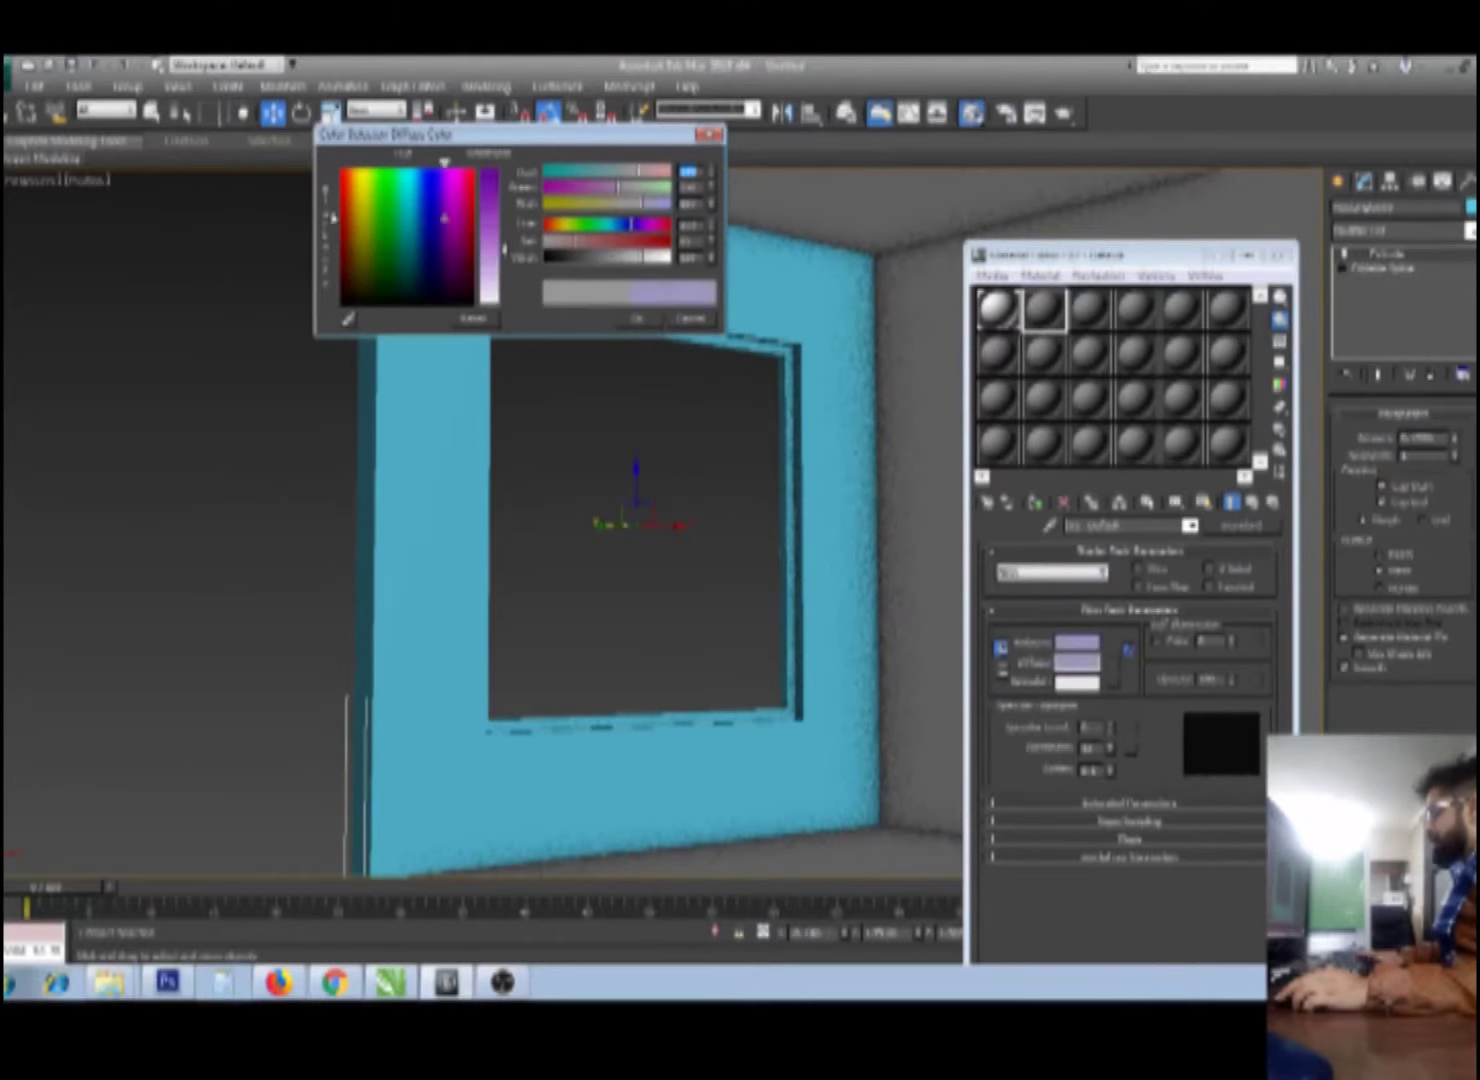
mouse_move(503, 245)
left_mouse_down()
mouse_move(503, 170)
mouse_move(463, 224)
left_mouse_up()
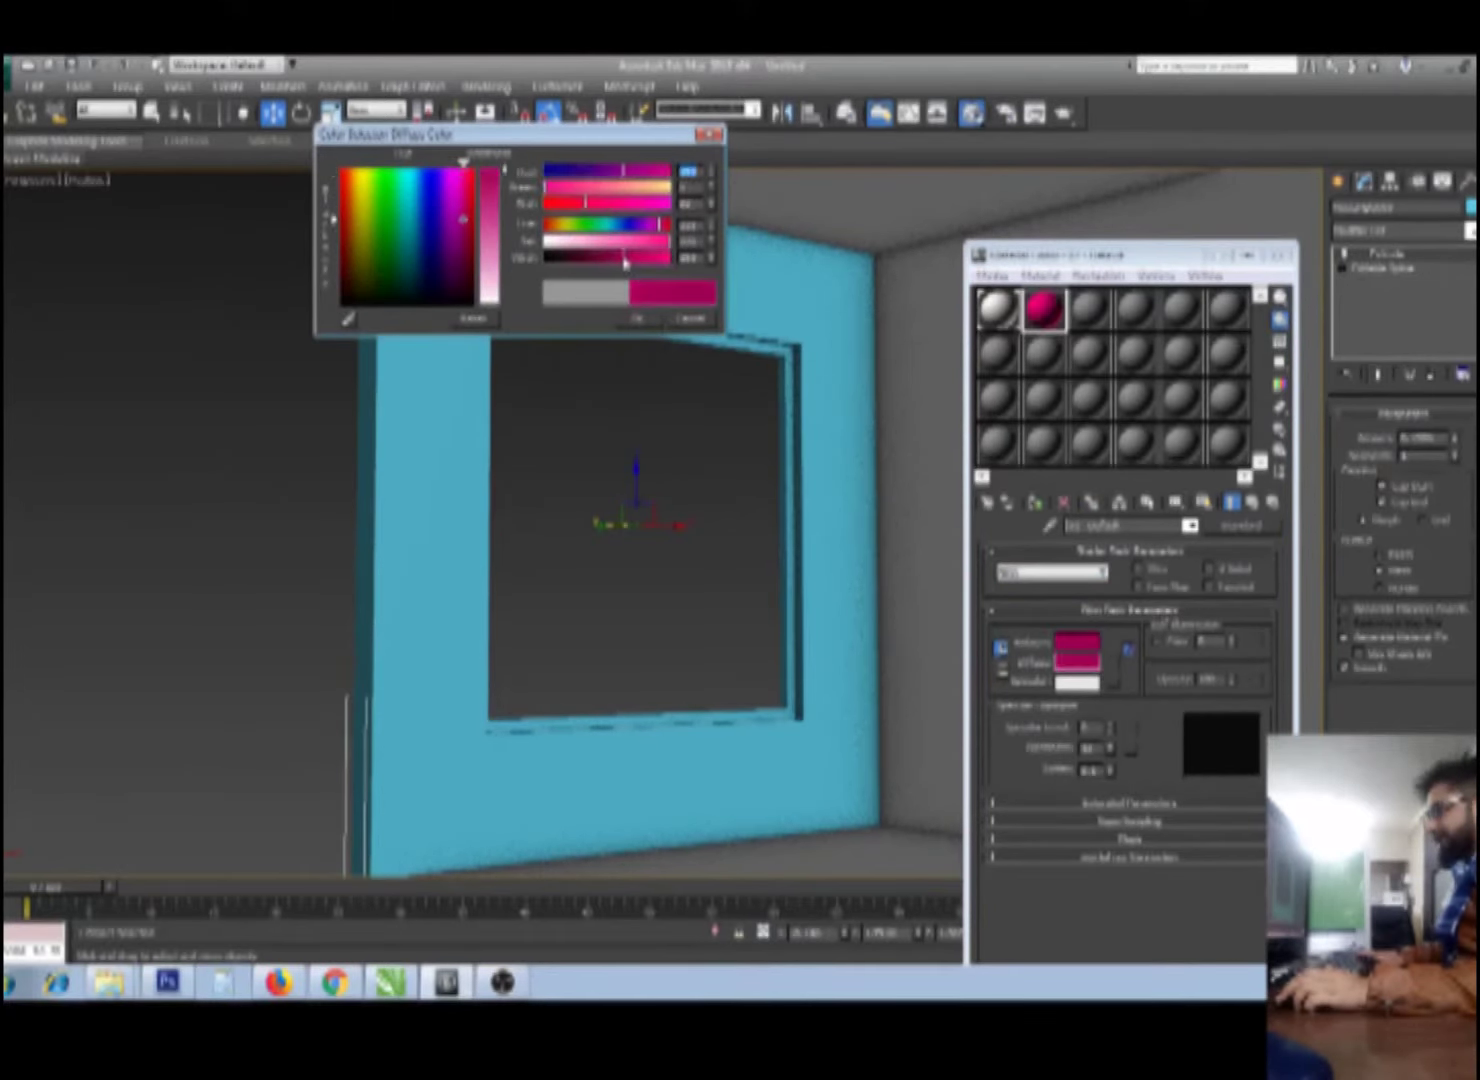
left_click(648, 320)
mouse_move(766, 472)
middle_mouse_down("alt")
mouse_move(641, 482)
mouse_move(659, 500)
middle_mouse_up("alt")
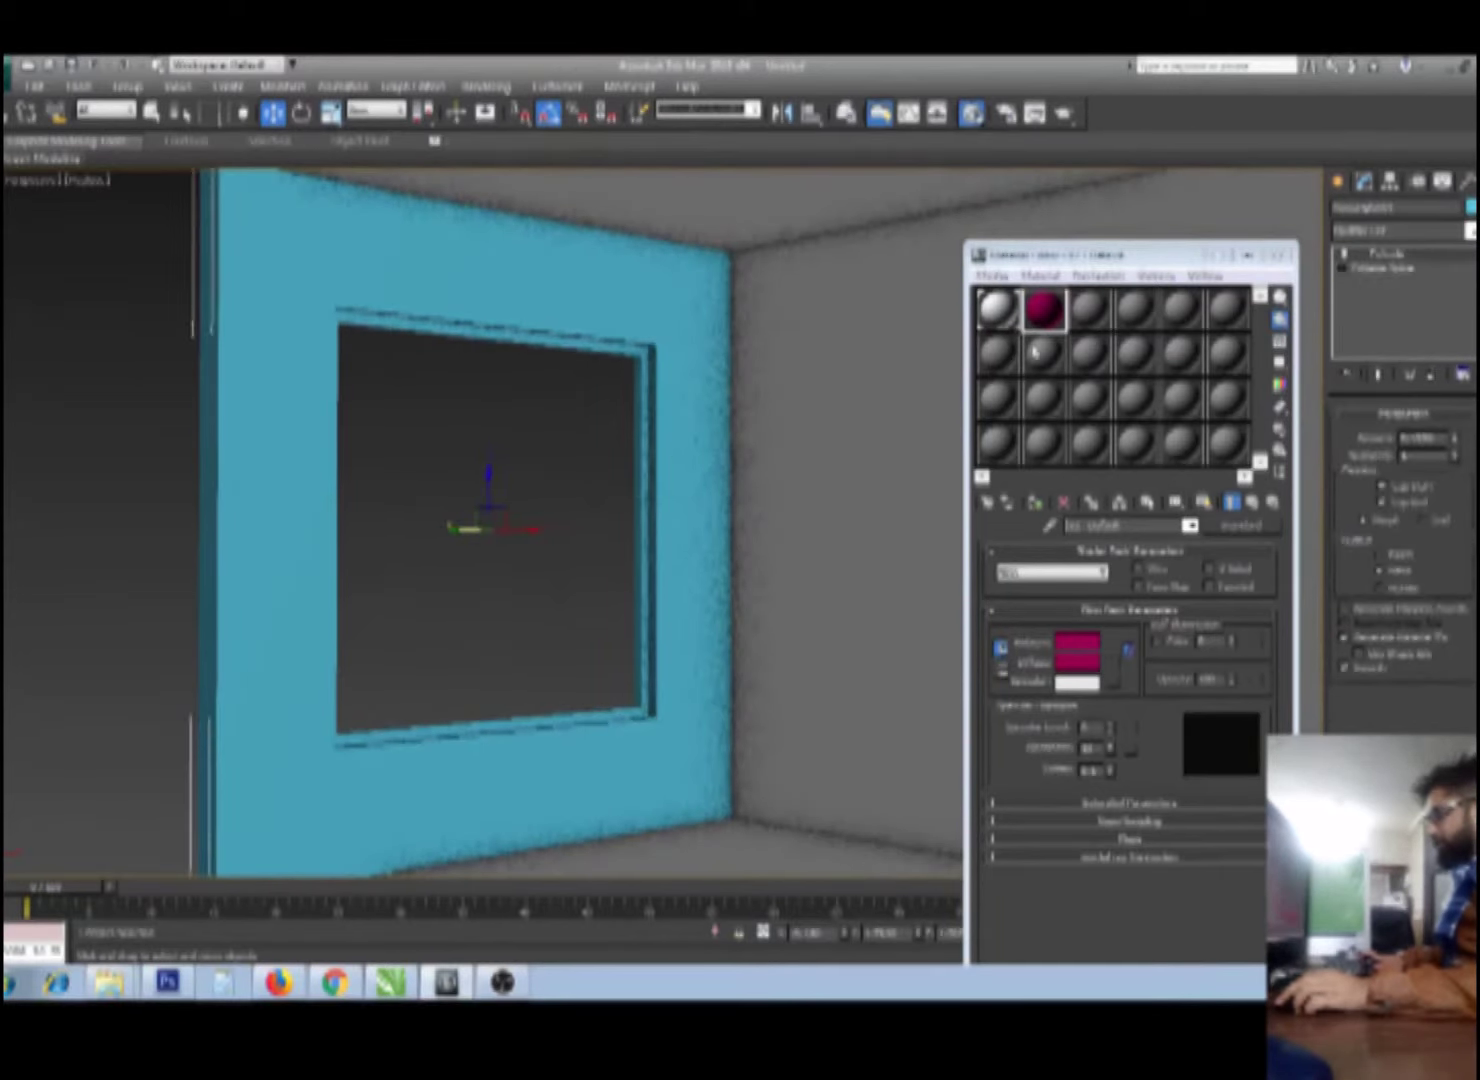
left_click(1035, 502)
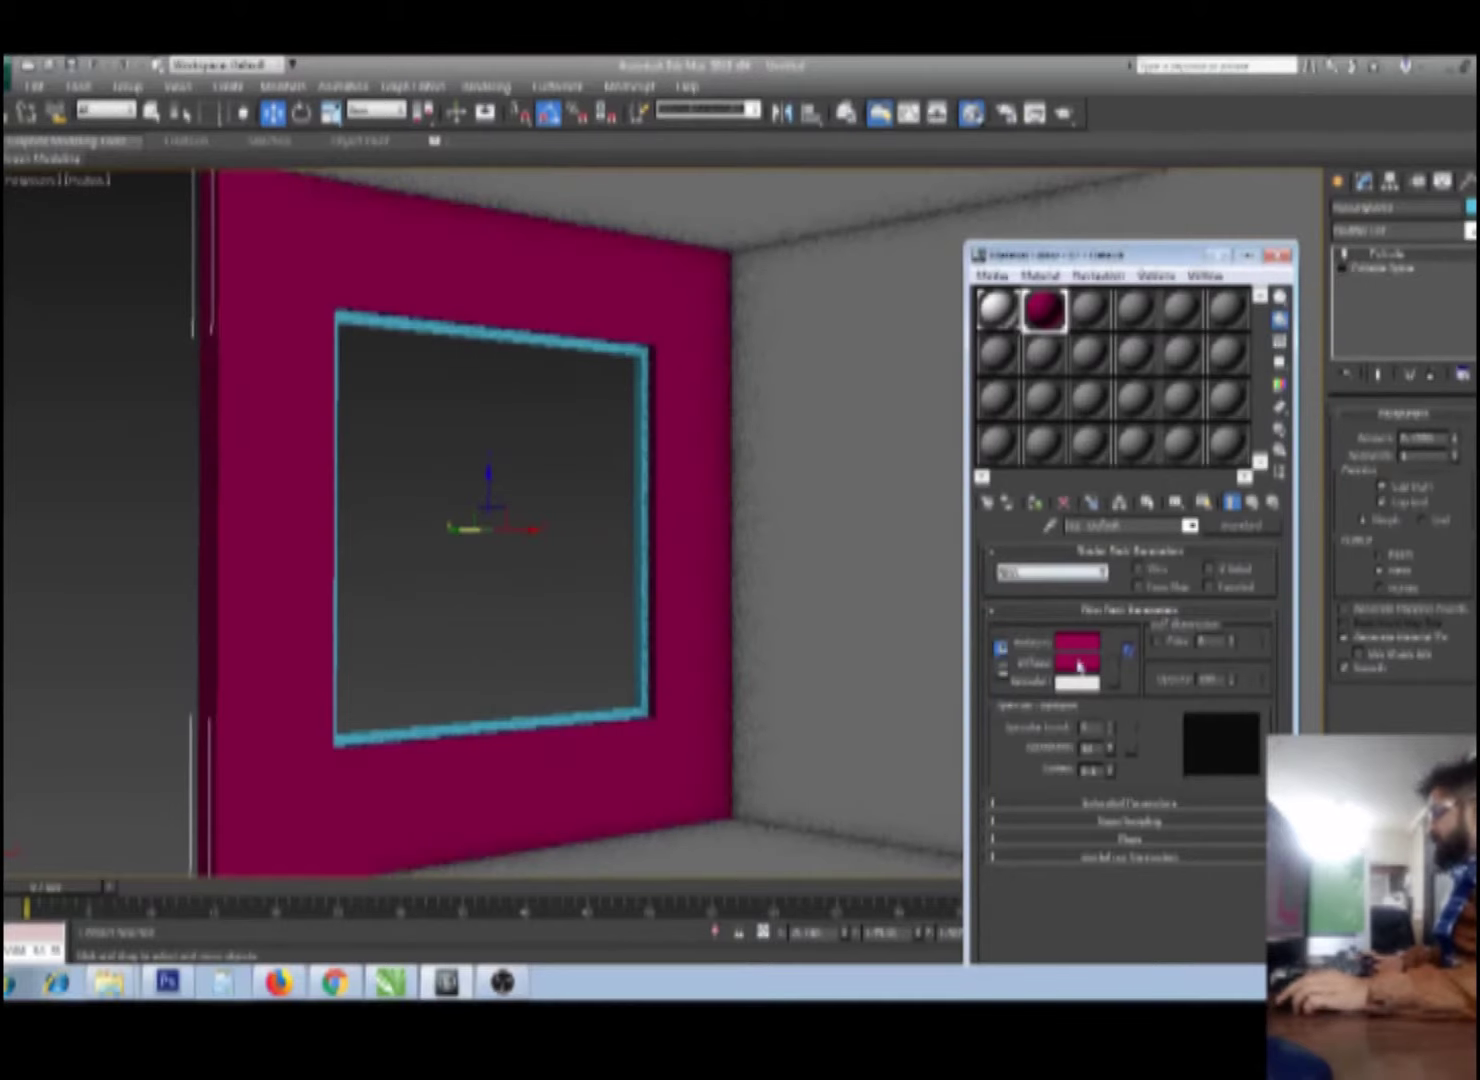
Step: Recolour the material's diffuse to orange-brown and reselect the wall
left_click(1077, 662)
left_click(355, 250)
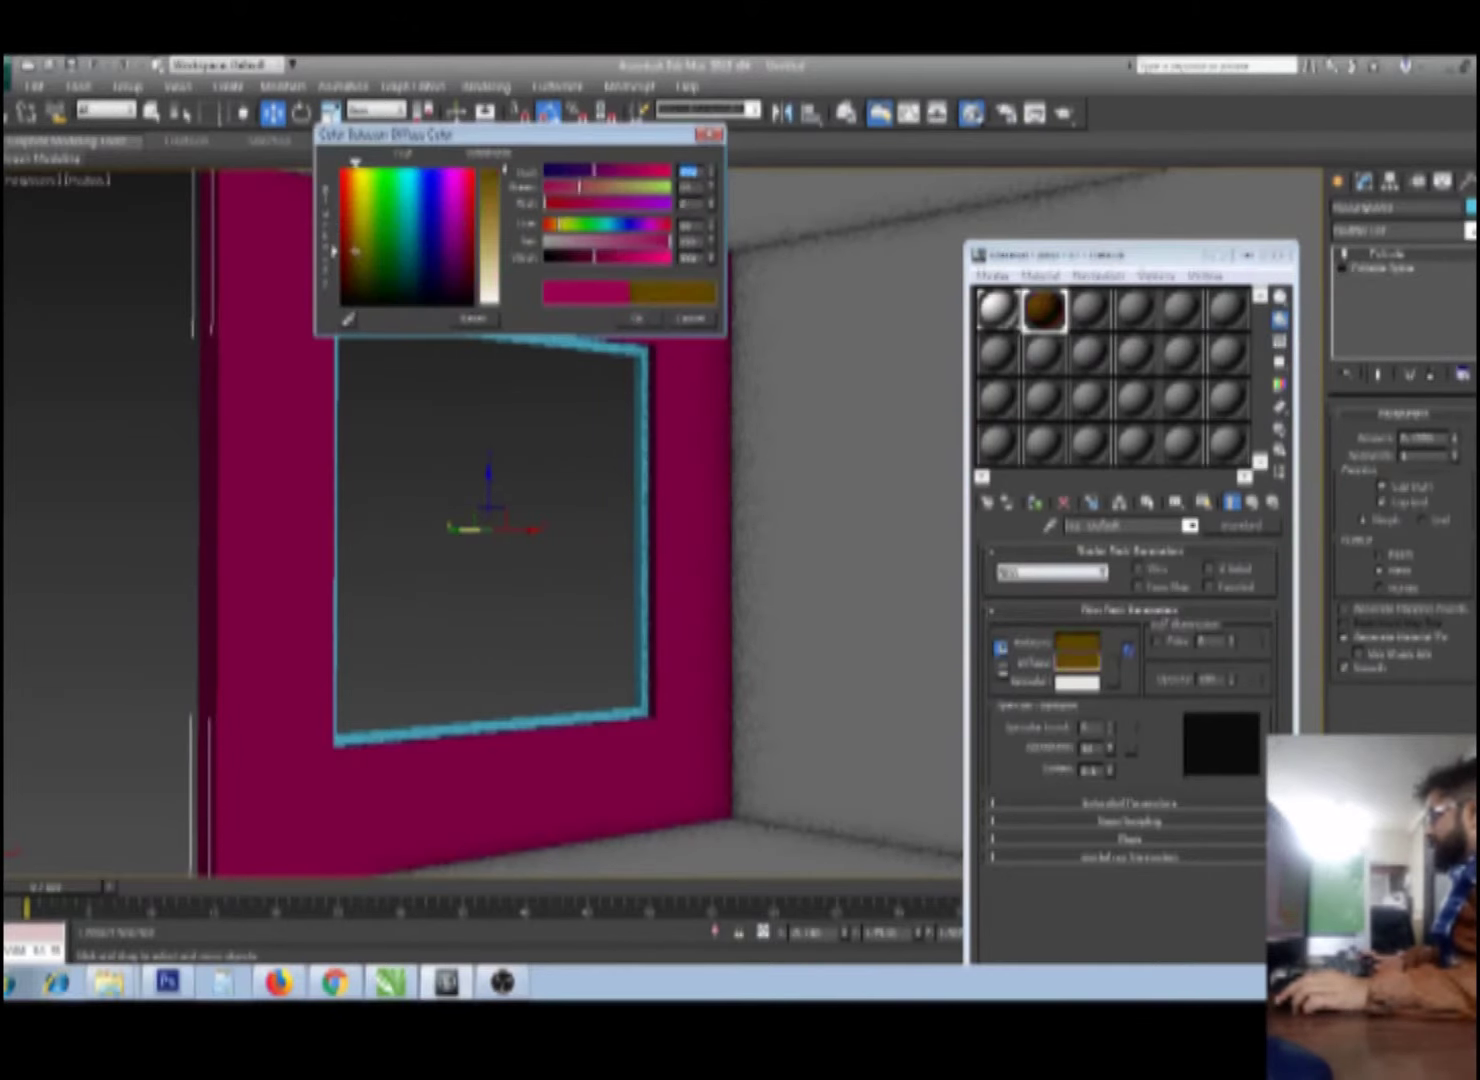
left_click(640, 320)
left_click(625, 425)
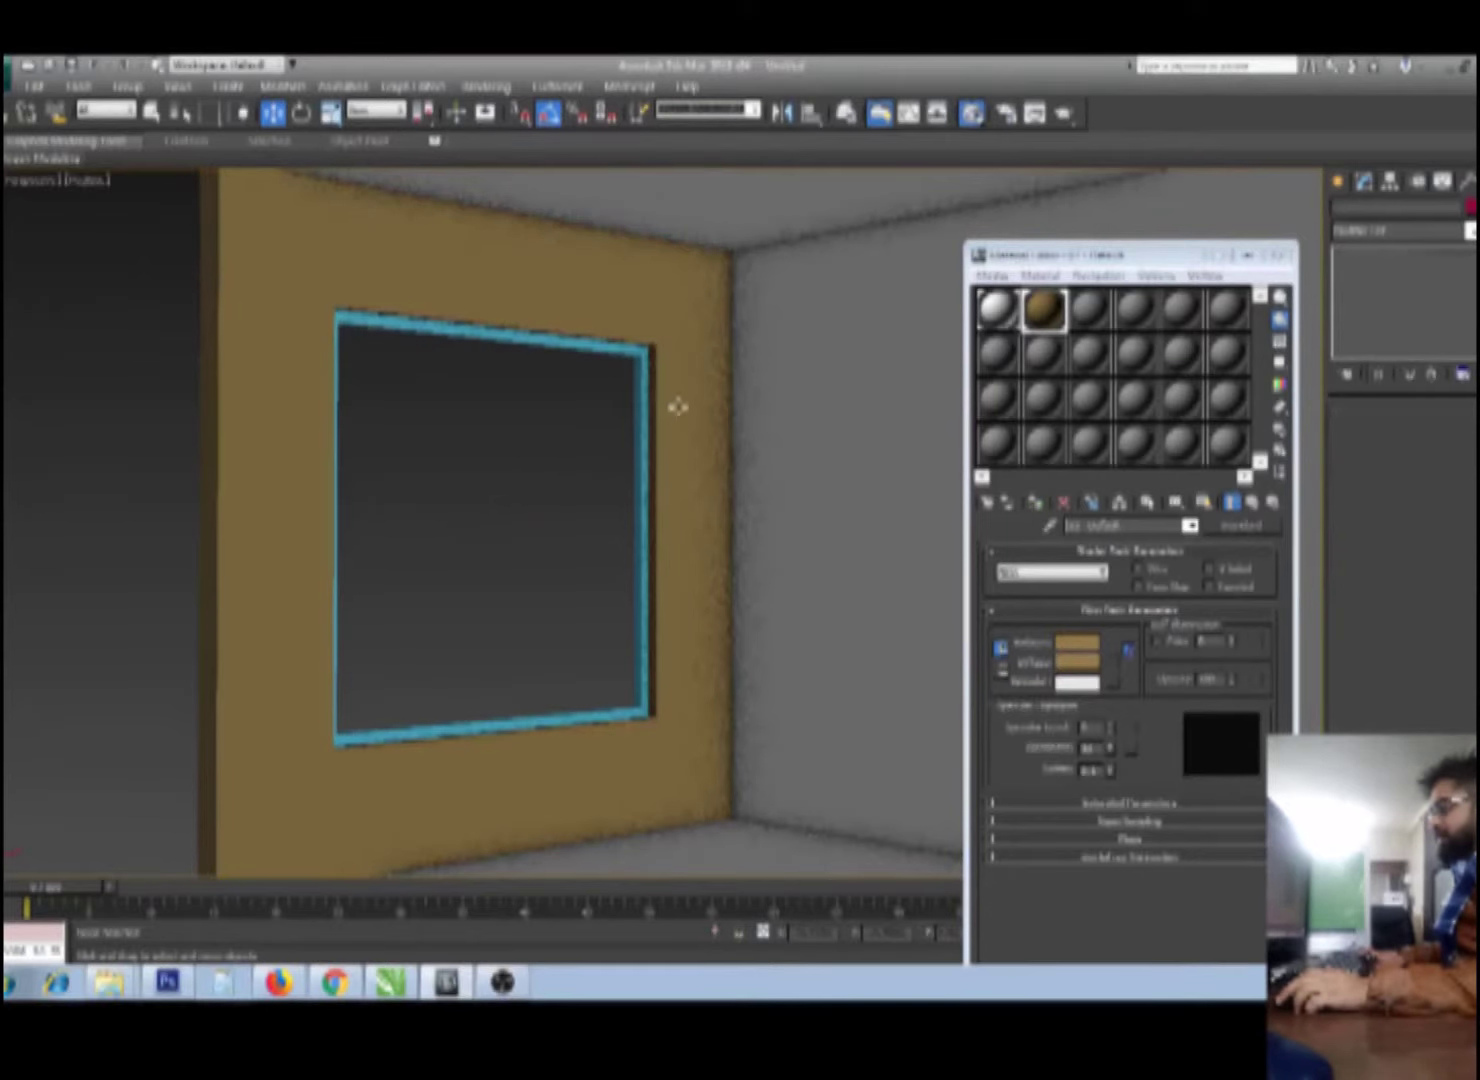
left_click(678, 406)
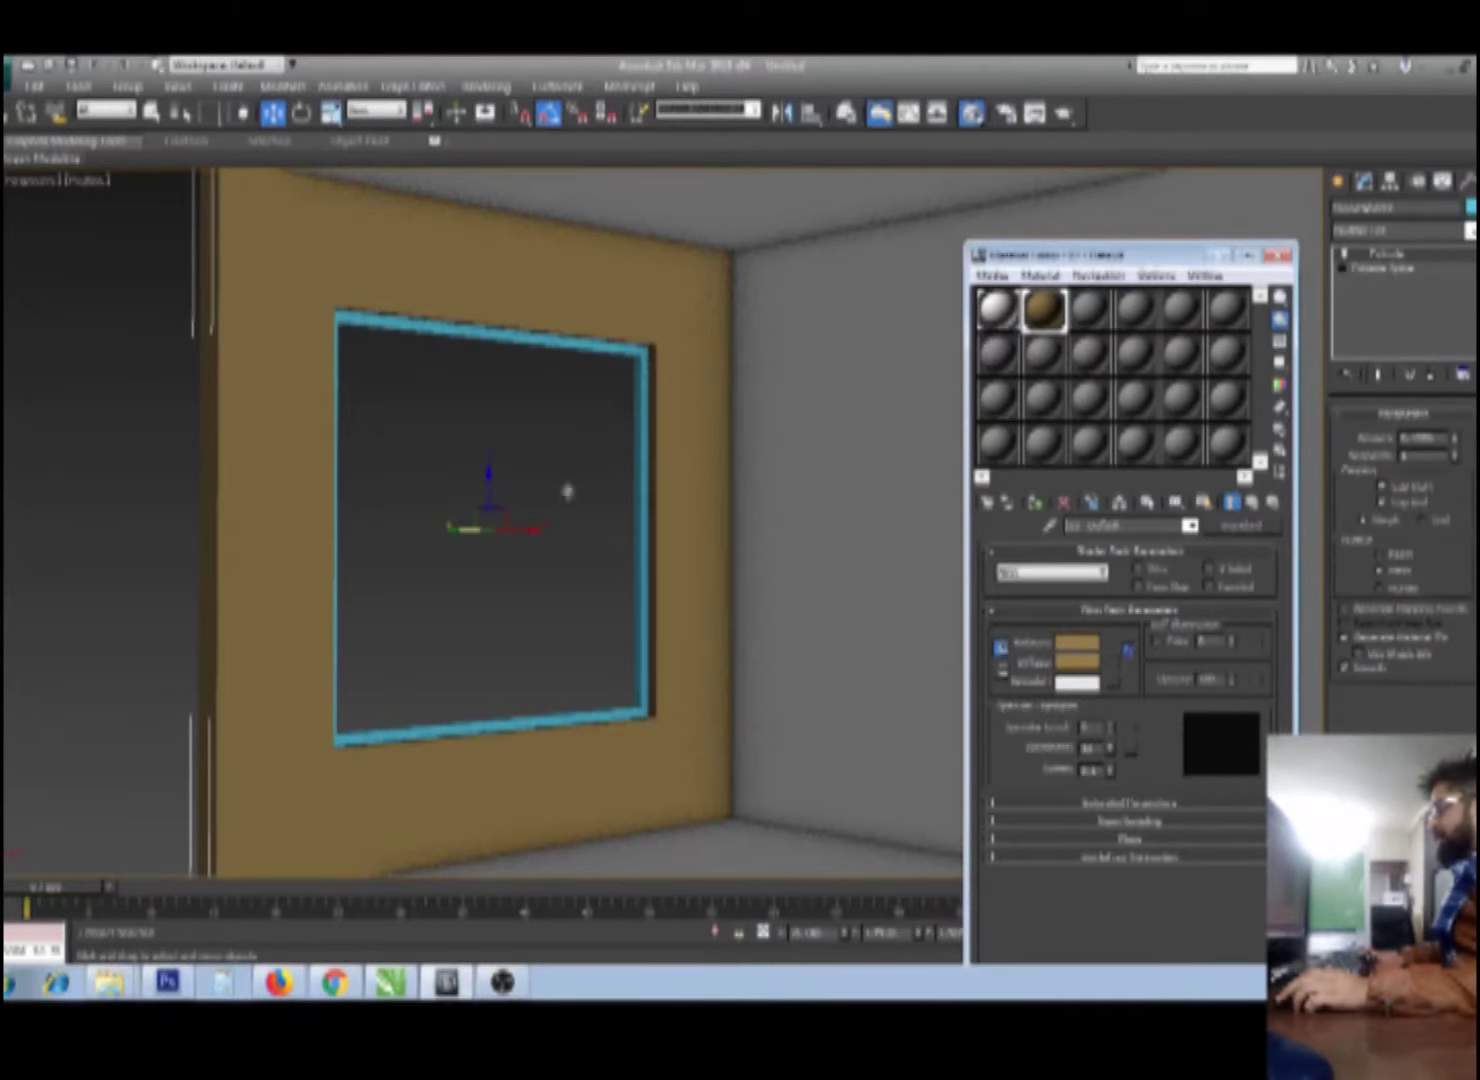
Step: Change the wall material's diffuse colour to dark red
left_click(1090, 664)
left_click_drag(420, 265, 342, 172)
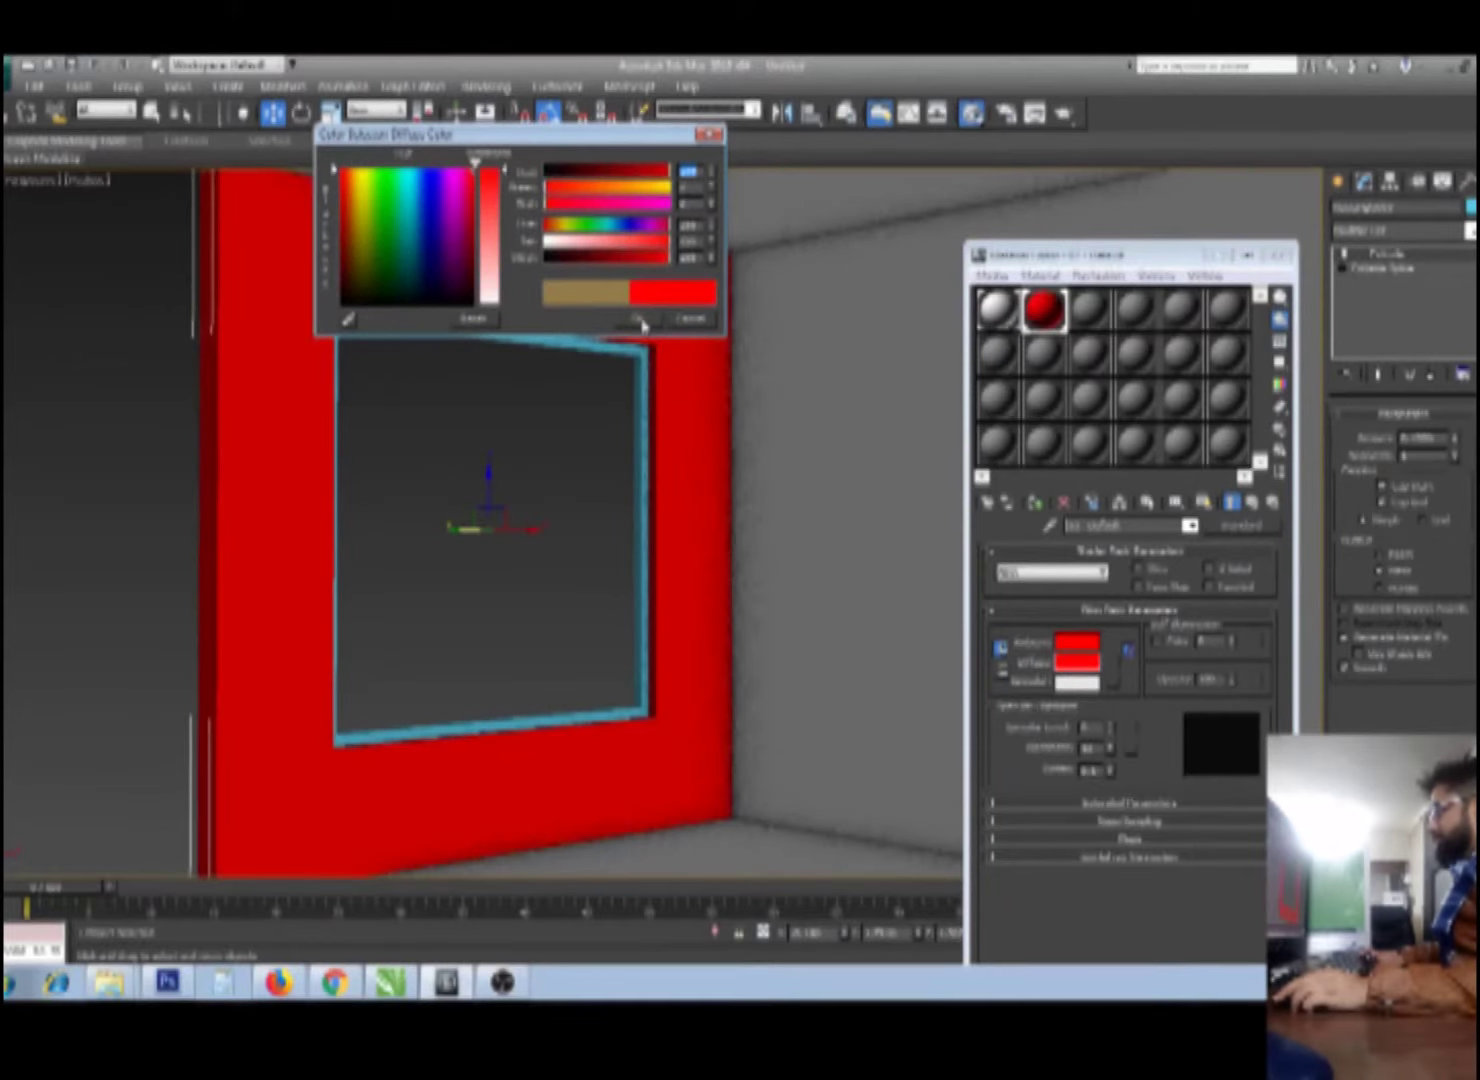
left_click(566, 190)
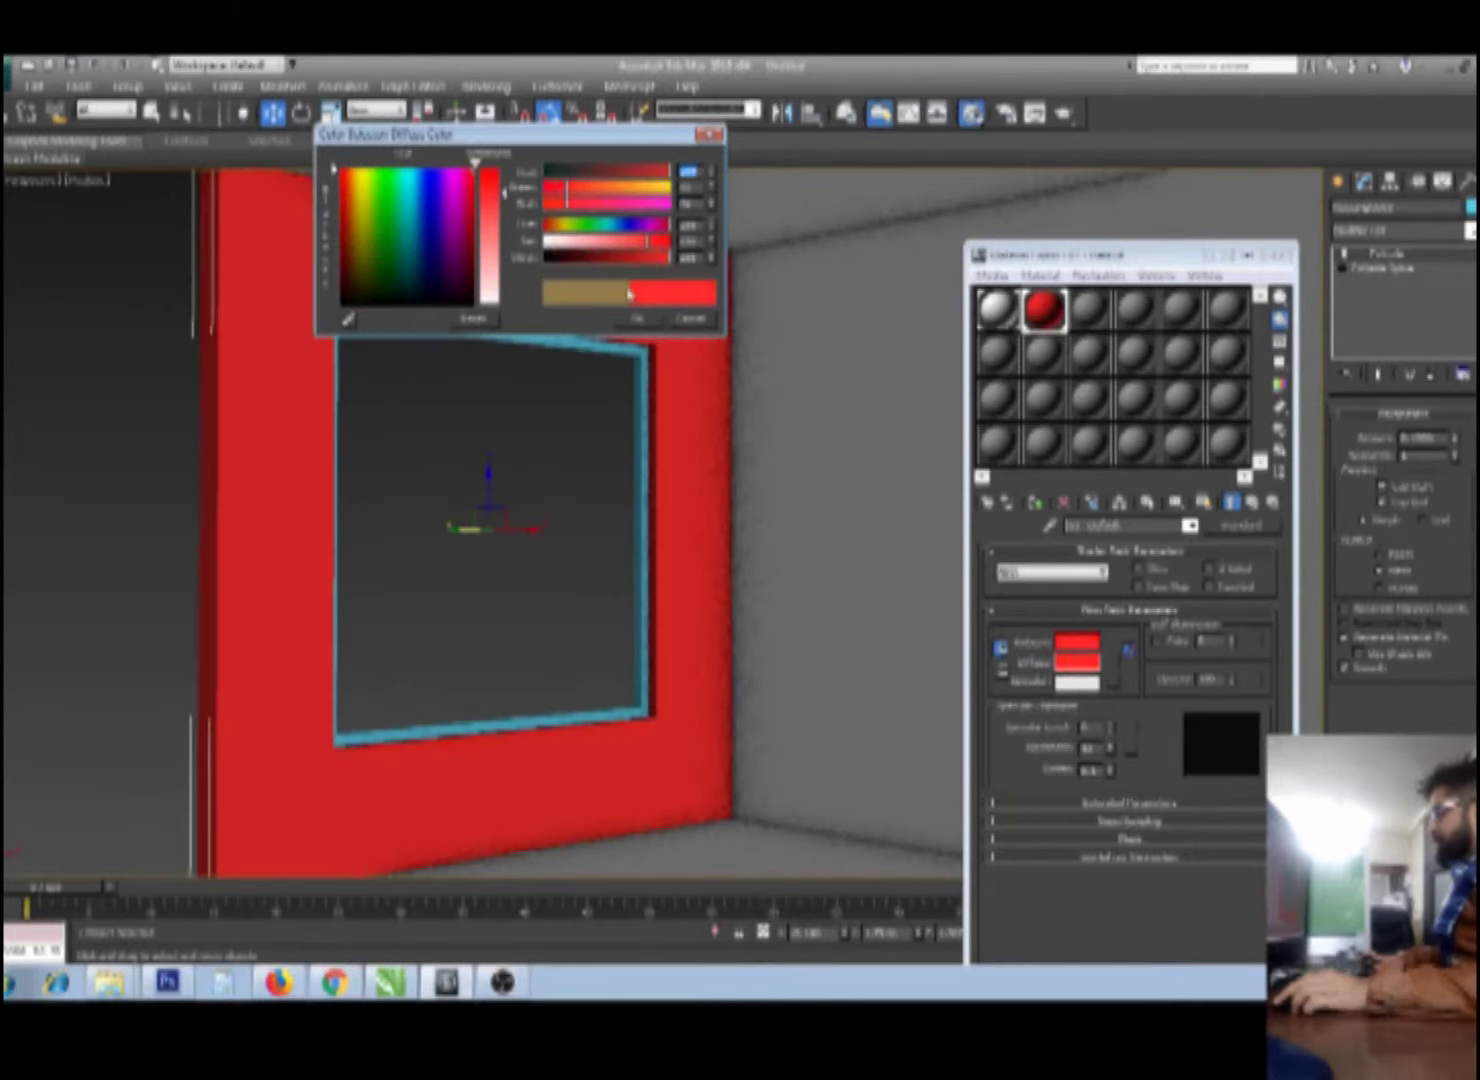
left_click(617, 258)
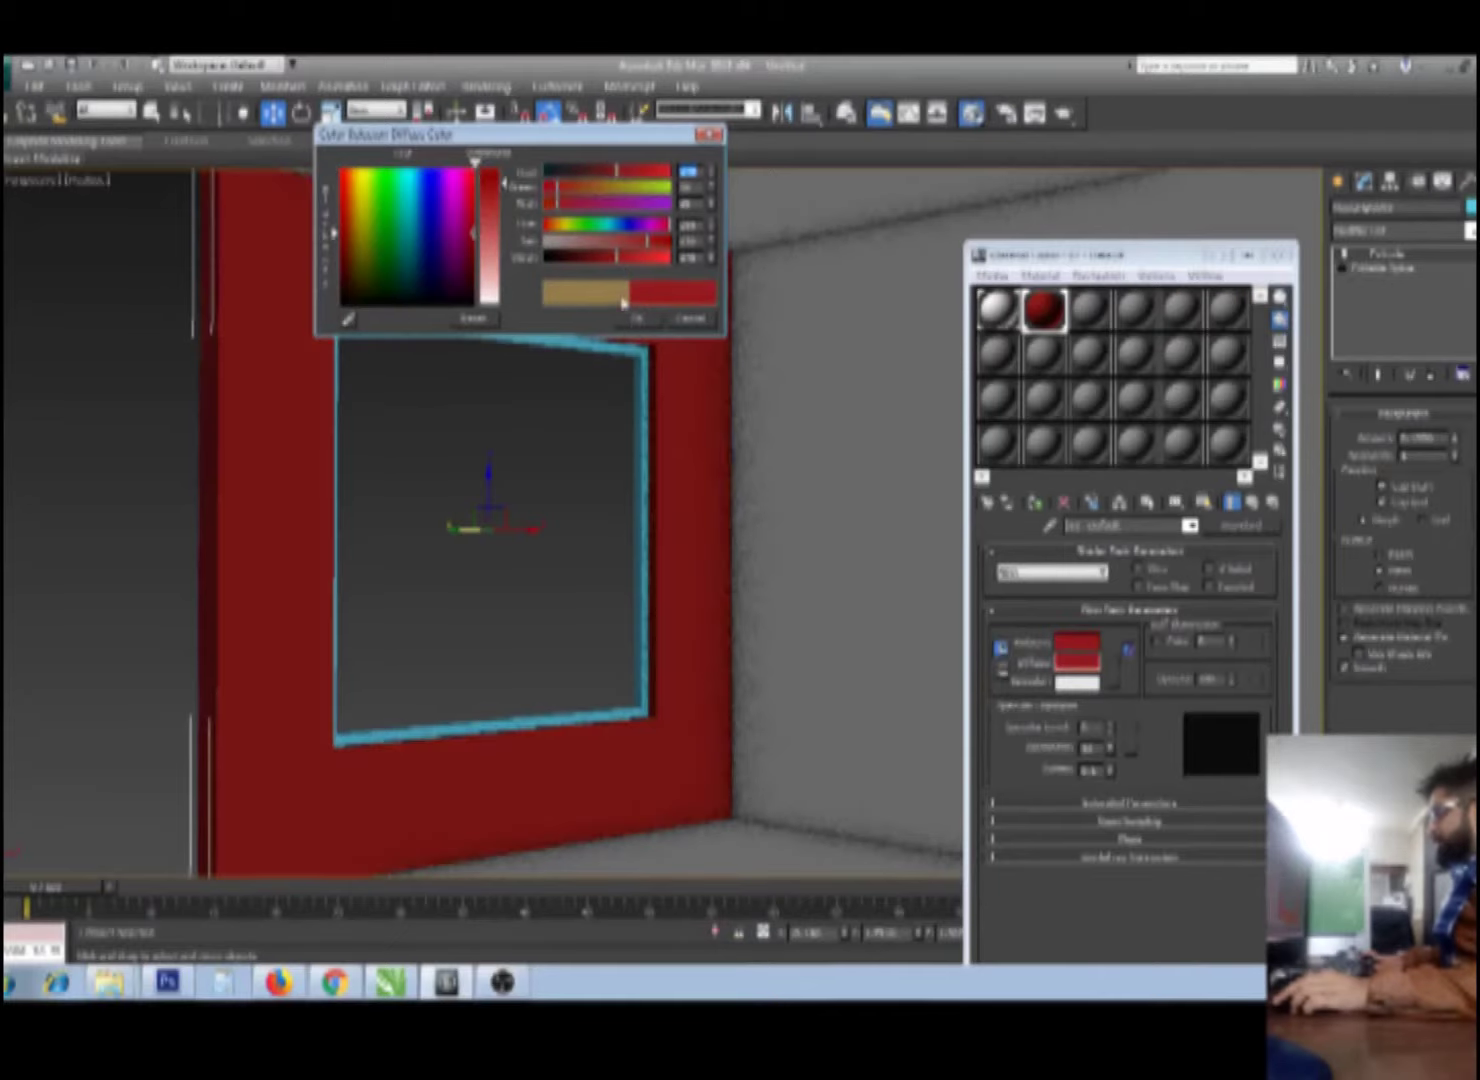
left_click(636, 318)
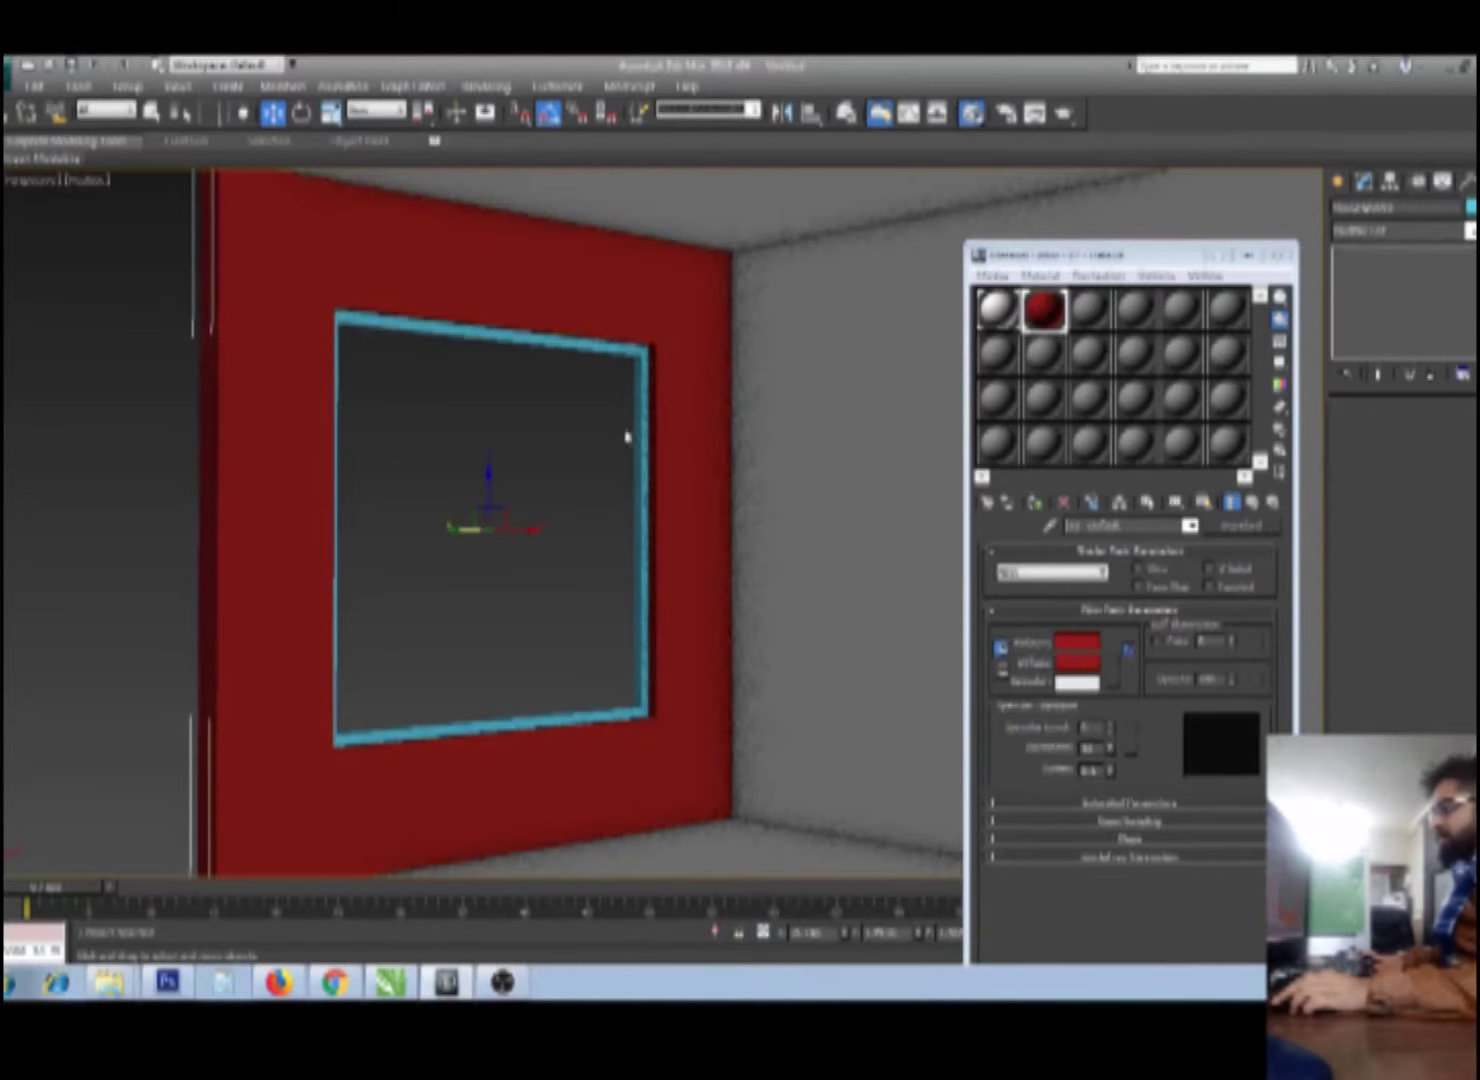
left_click(1089, 308)
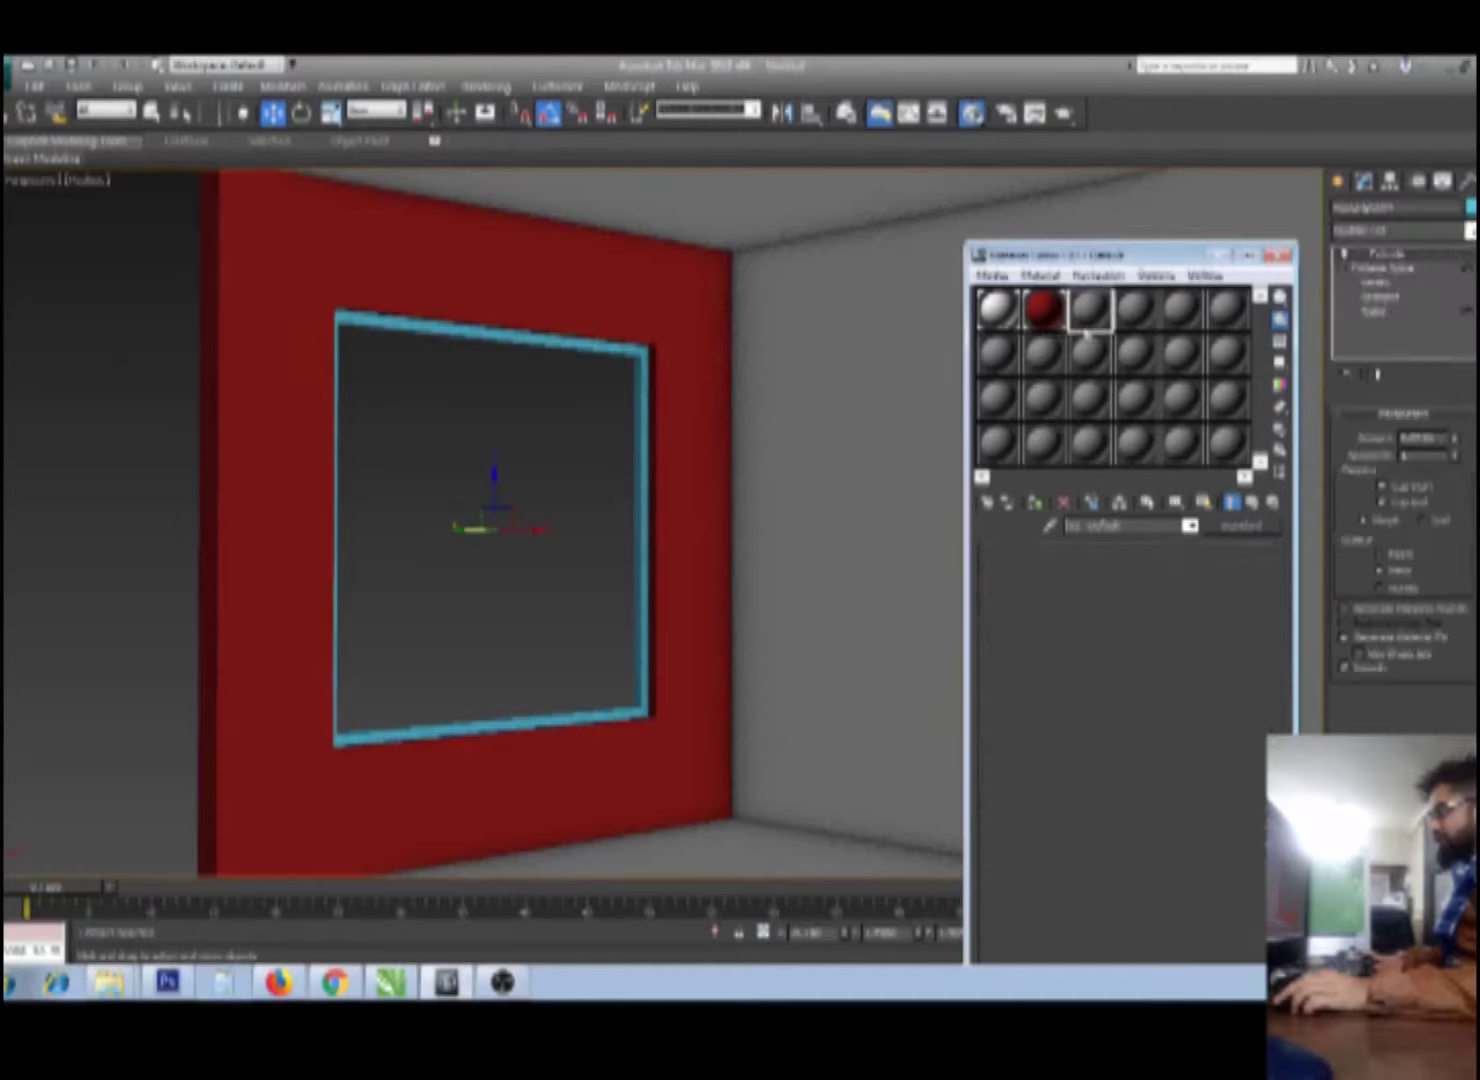
Step: Give a new material a brown diffuse colour and assign it to the window frame
left_click(1075, 662)
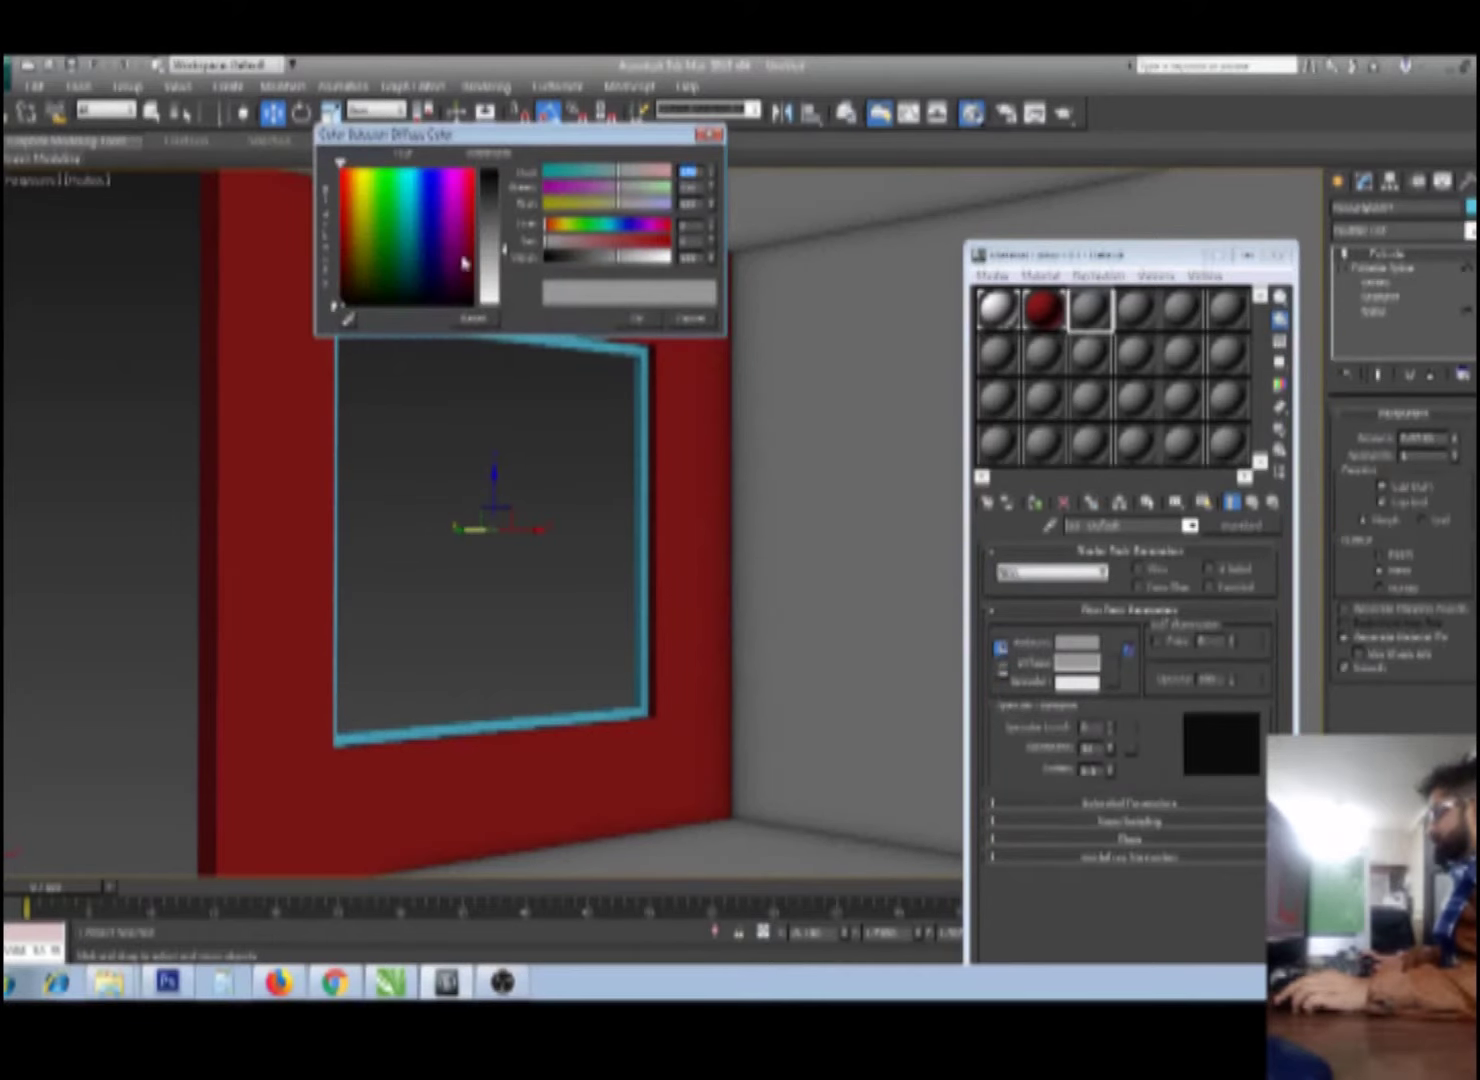
left_click_drag(360, 255, 354, 244)
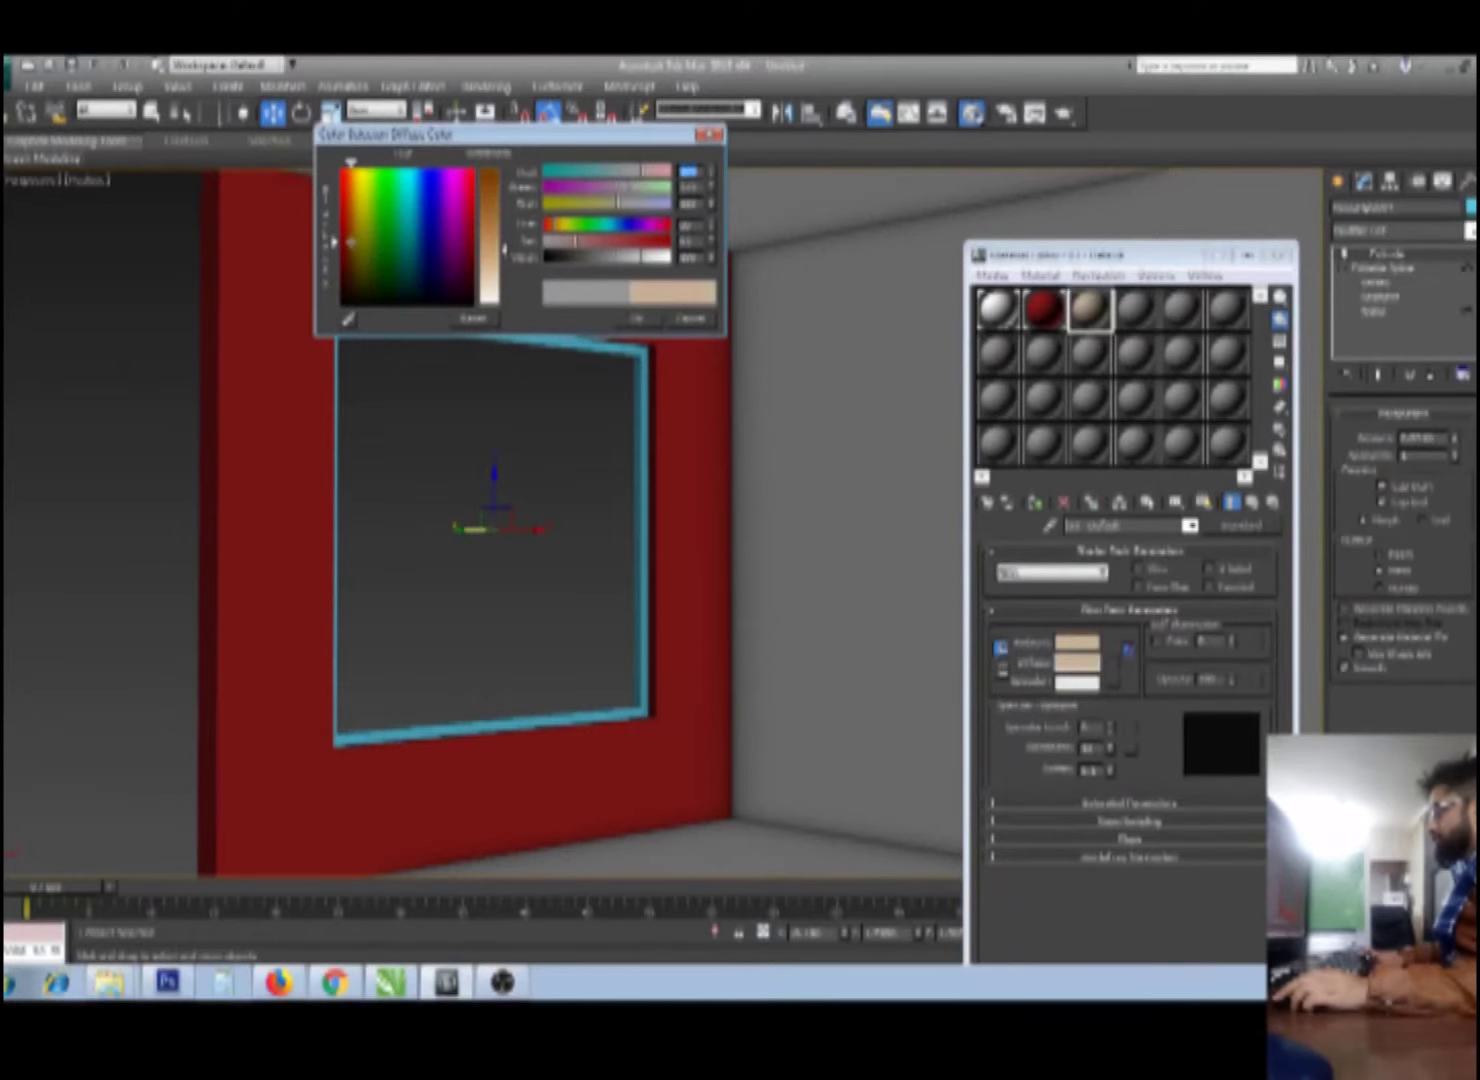
left_click_drag(490, 204, 490, 270)
left_click(636, 318)
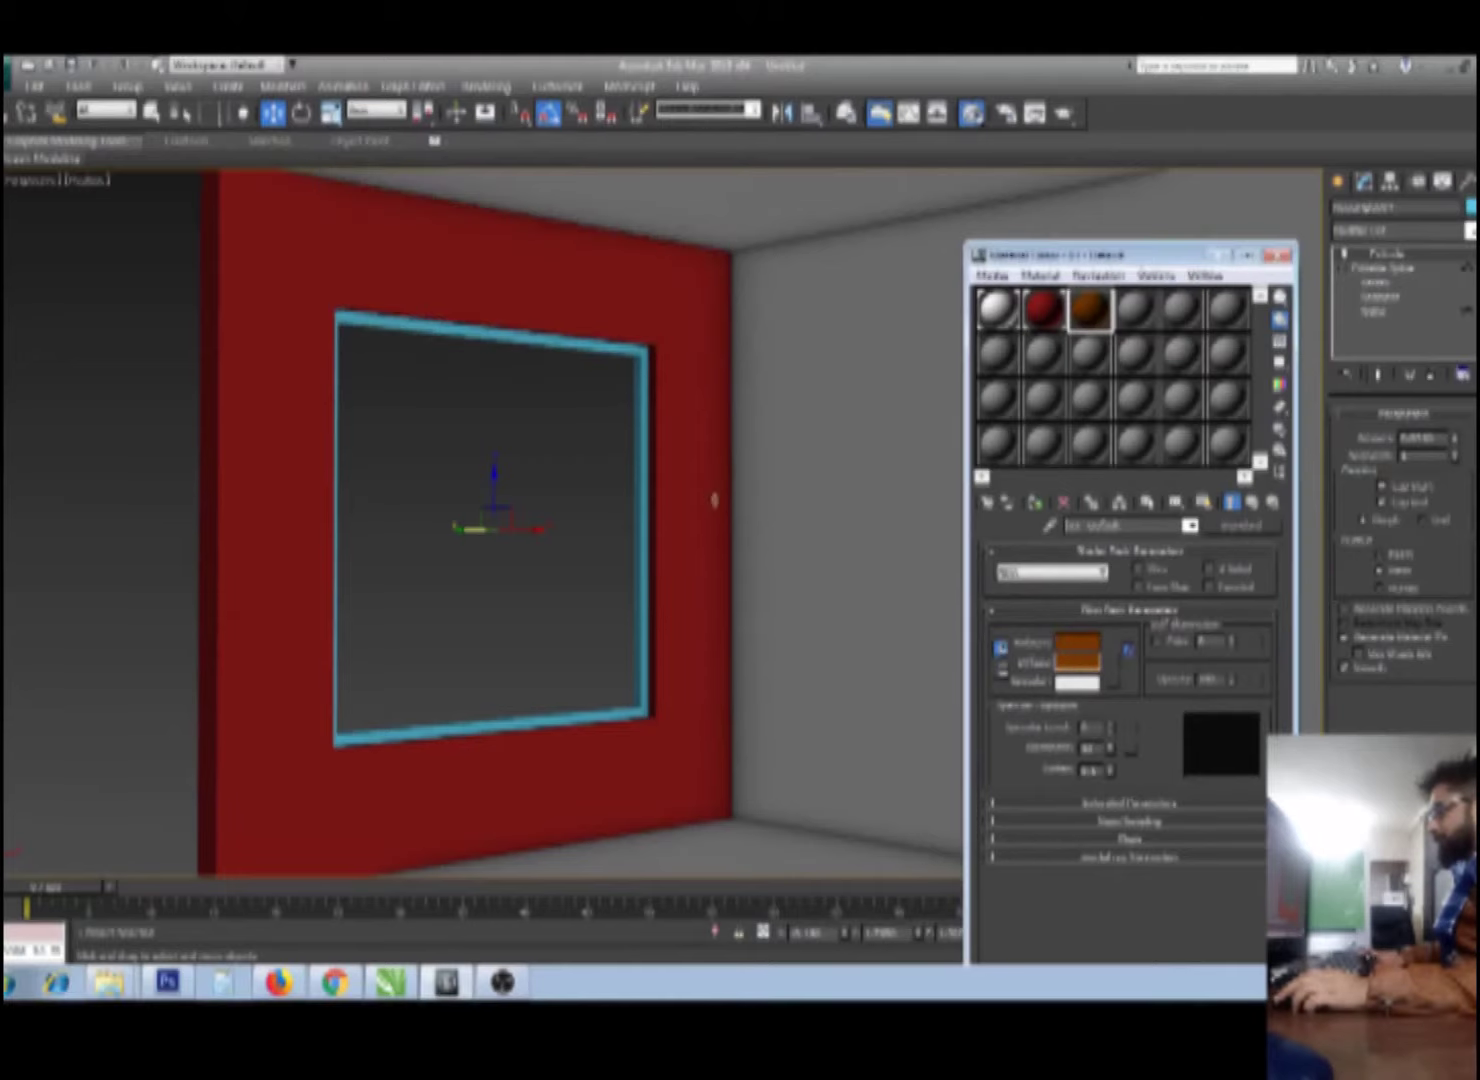
left_click(627, 479)
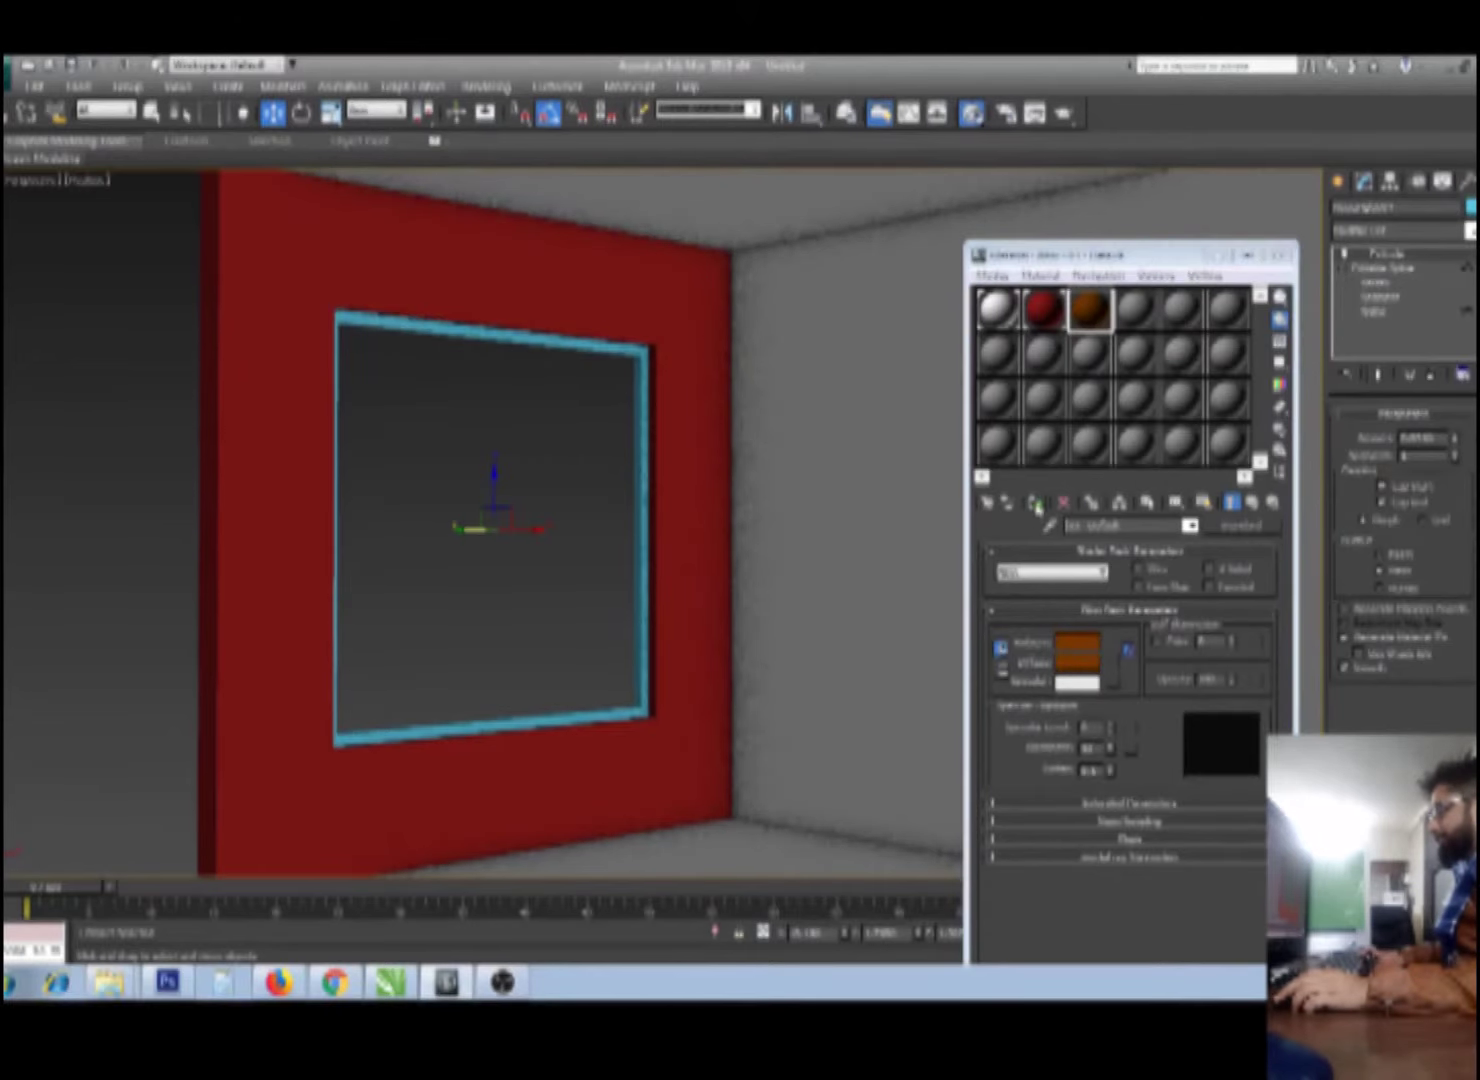
left_click(528, 561)
mouse_move(600, 600)
middle_mouse_down("alt")
mouse_move(610, 617)
mouse_move(664, 611)
mouse_move(562, 588)
middle_mouse_up("alt")
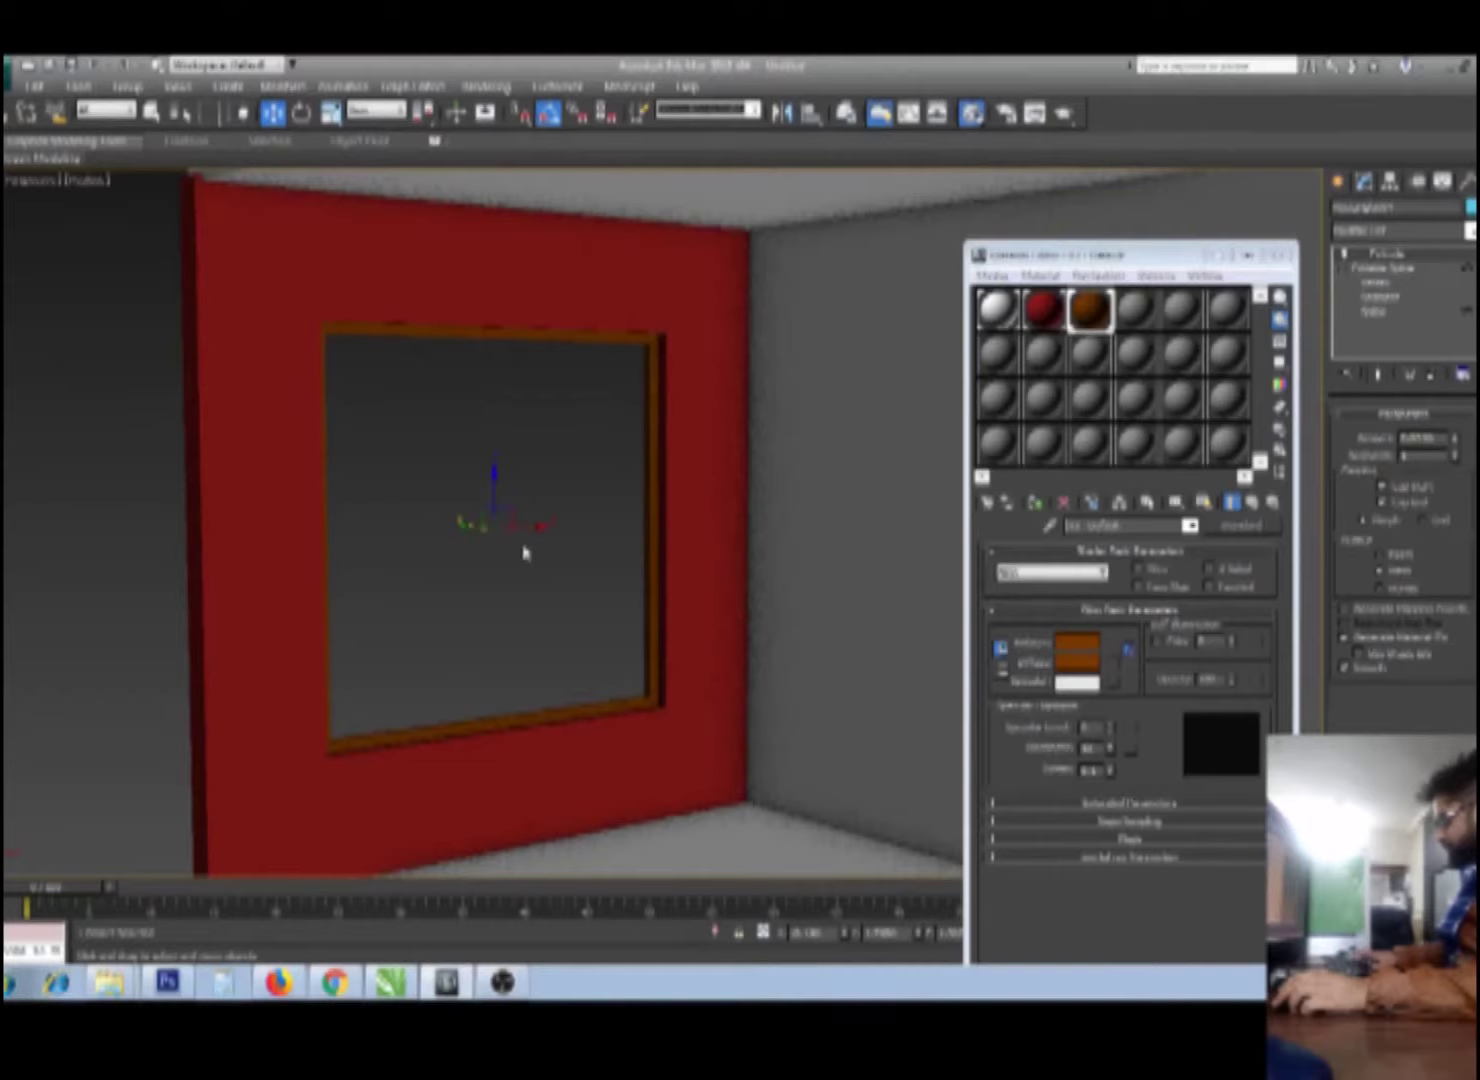
Step: In wireframe Front view, draw a thin horizontal rectangle bar across the frame
key("l")
key("f")
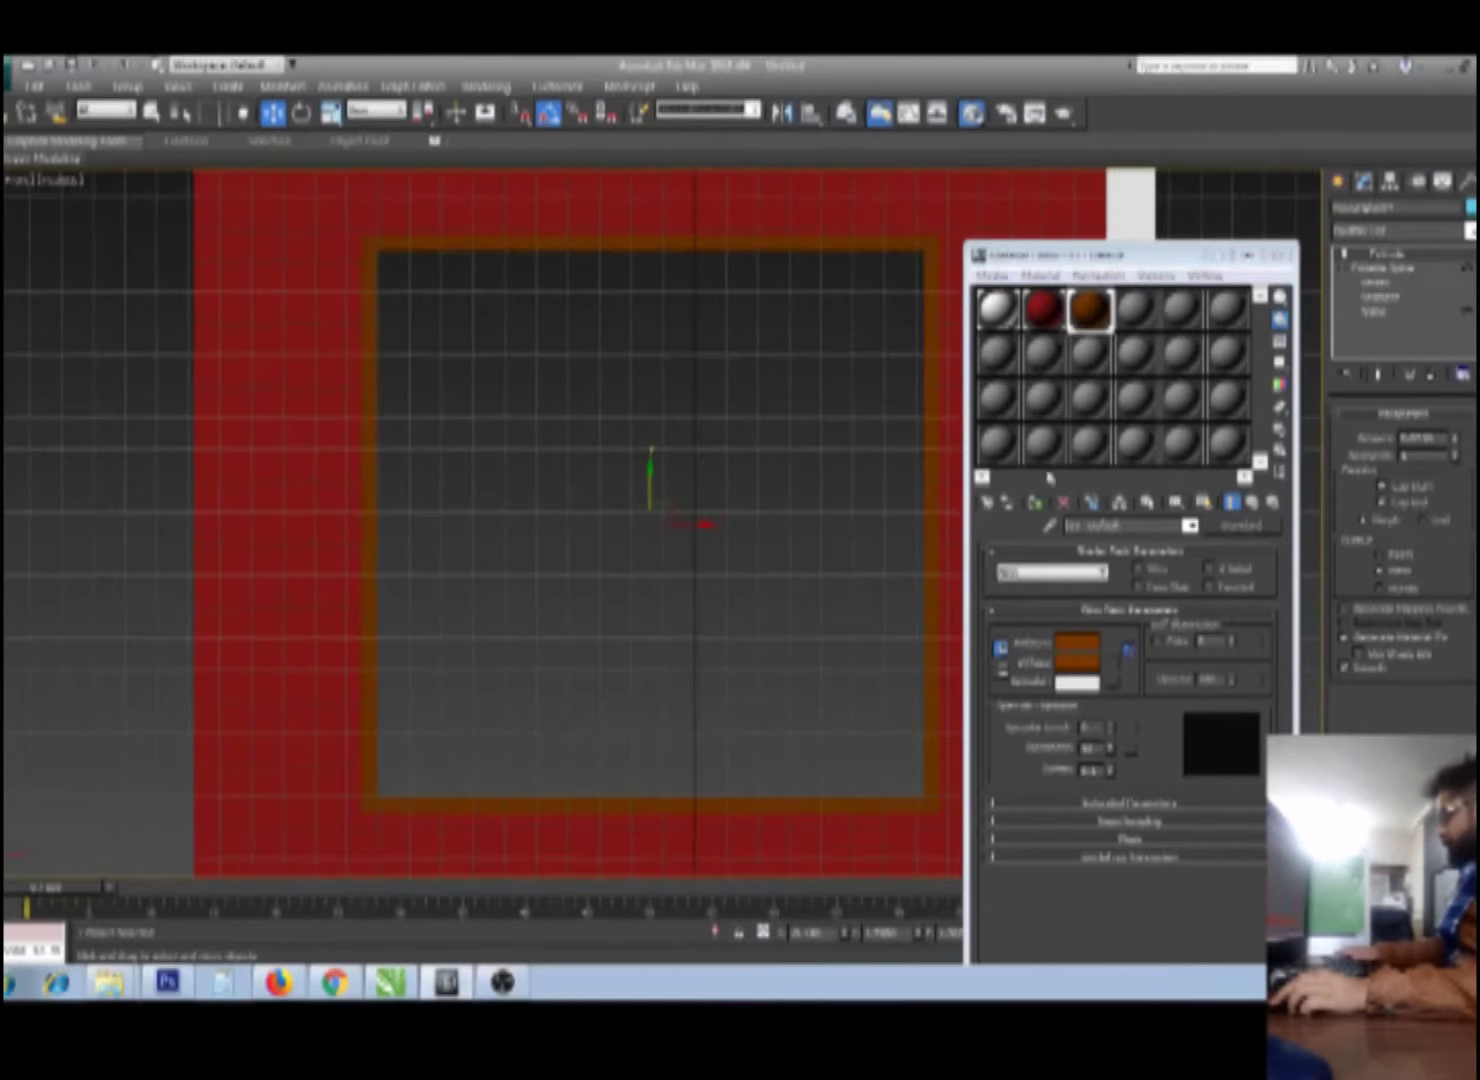
key("m")
key("F3")
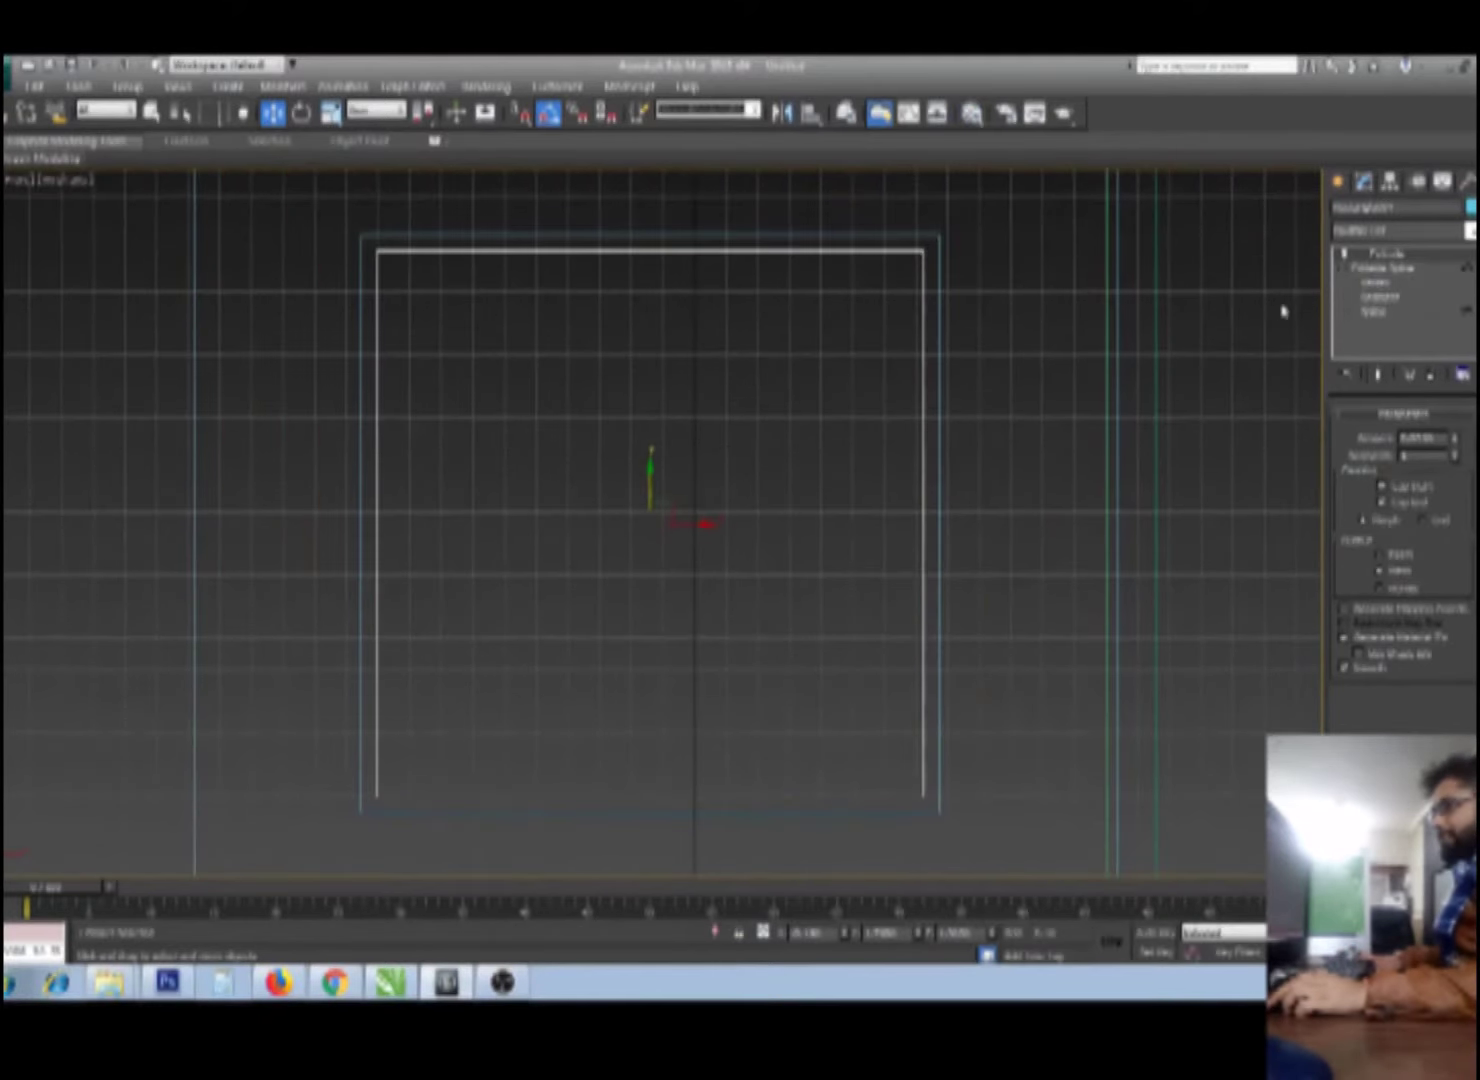
left_click(1338, 182)
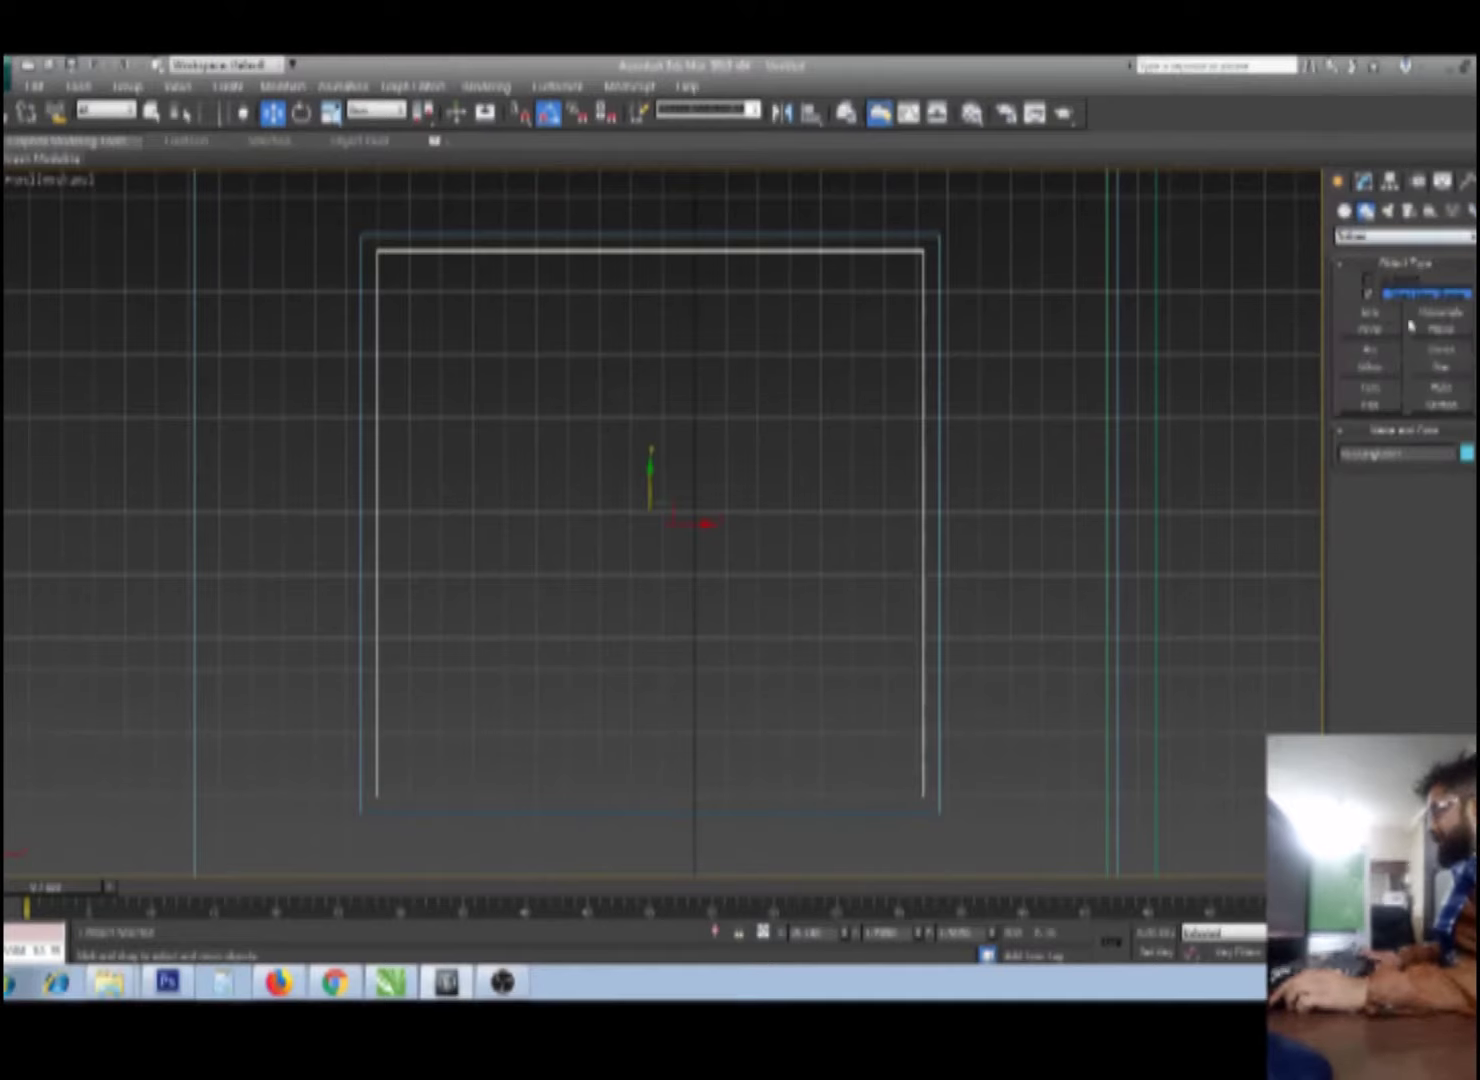
left_click(1425, 313)
left_click_drag(377, 387, 924, 413)
key("w")
left_click(1365, 184)
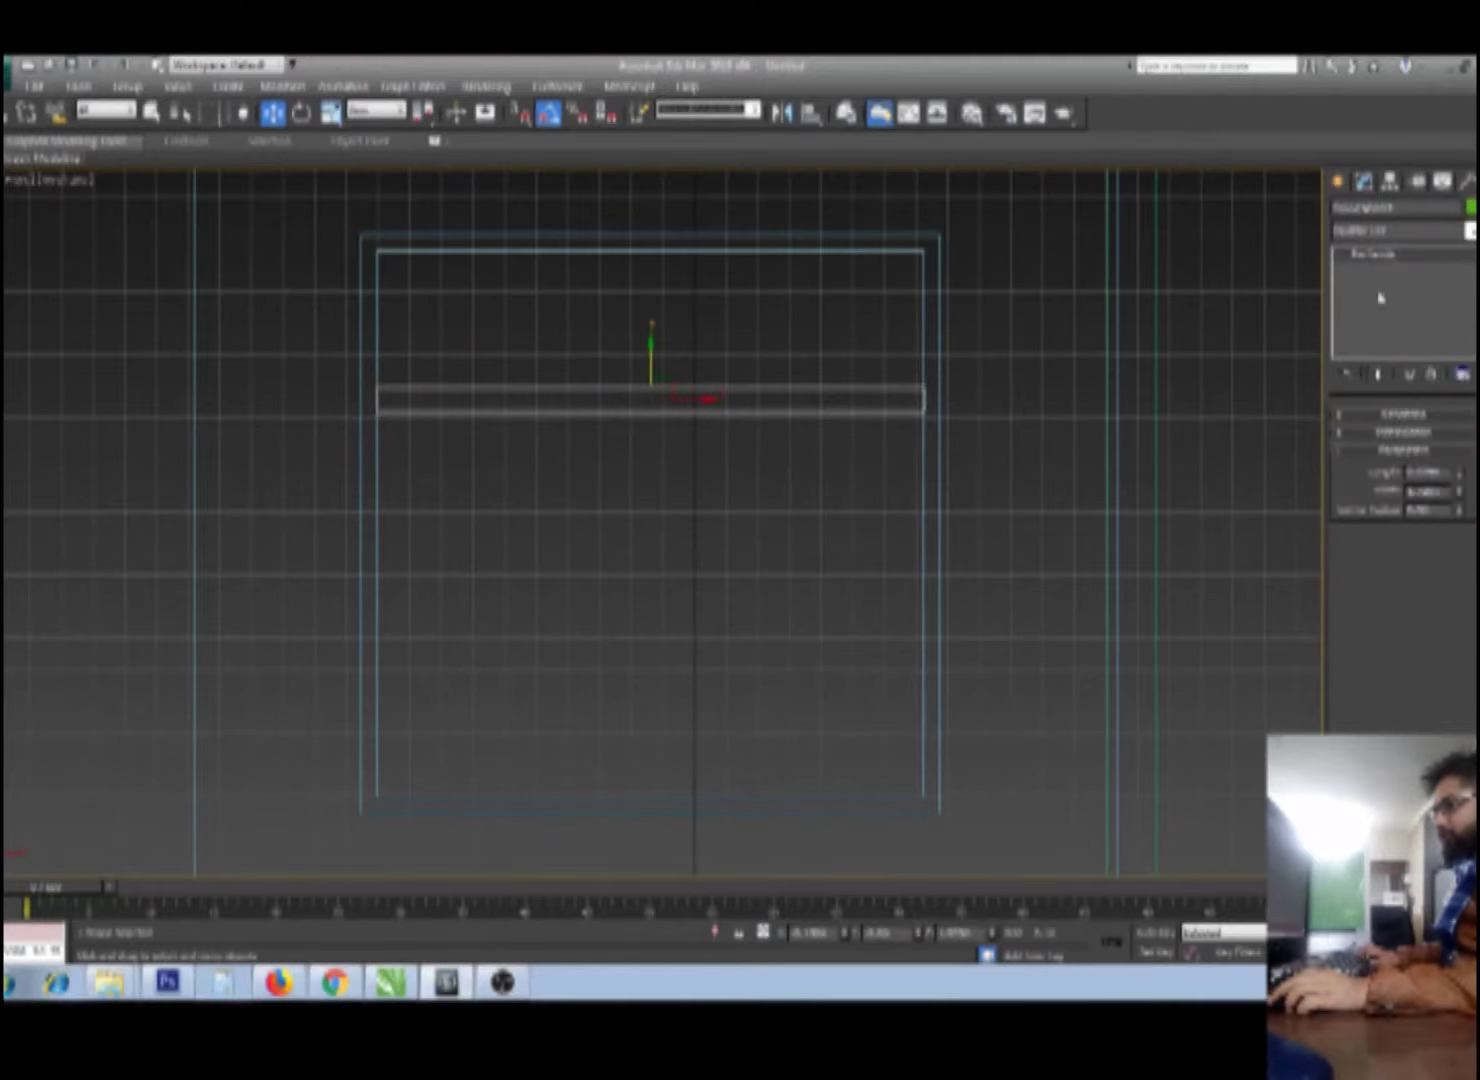
double_click(1424, 472)
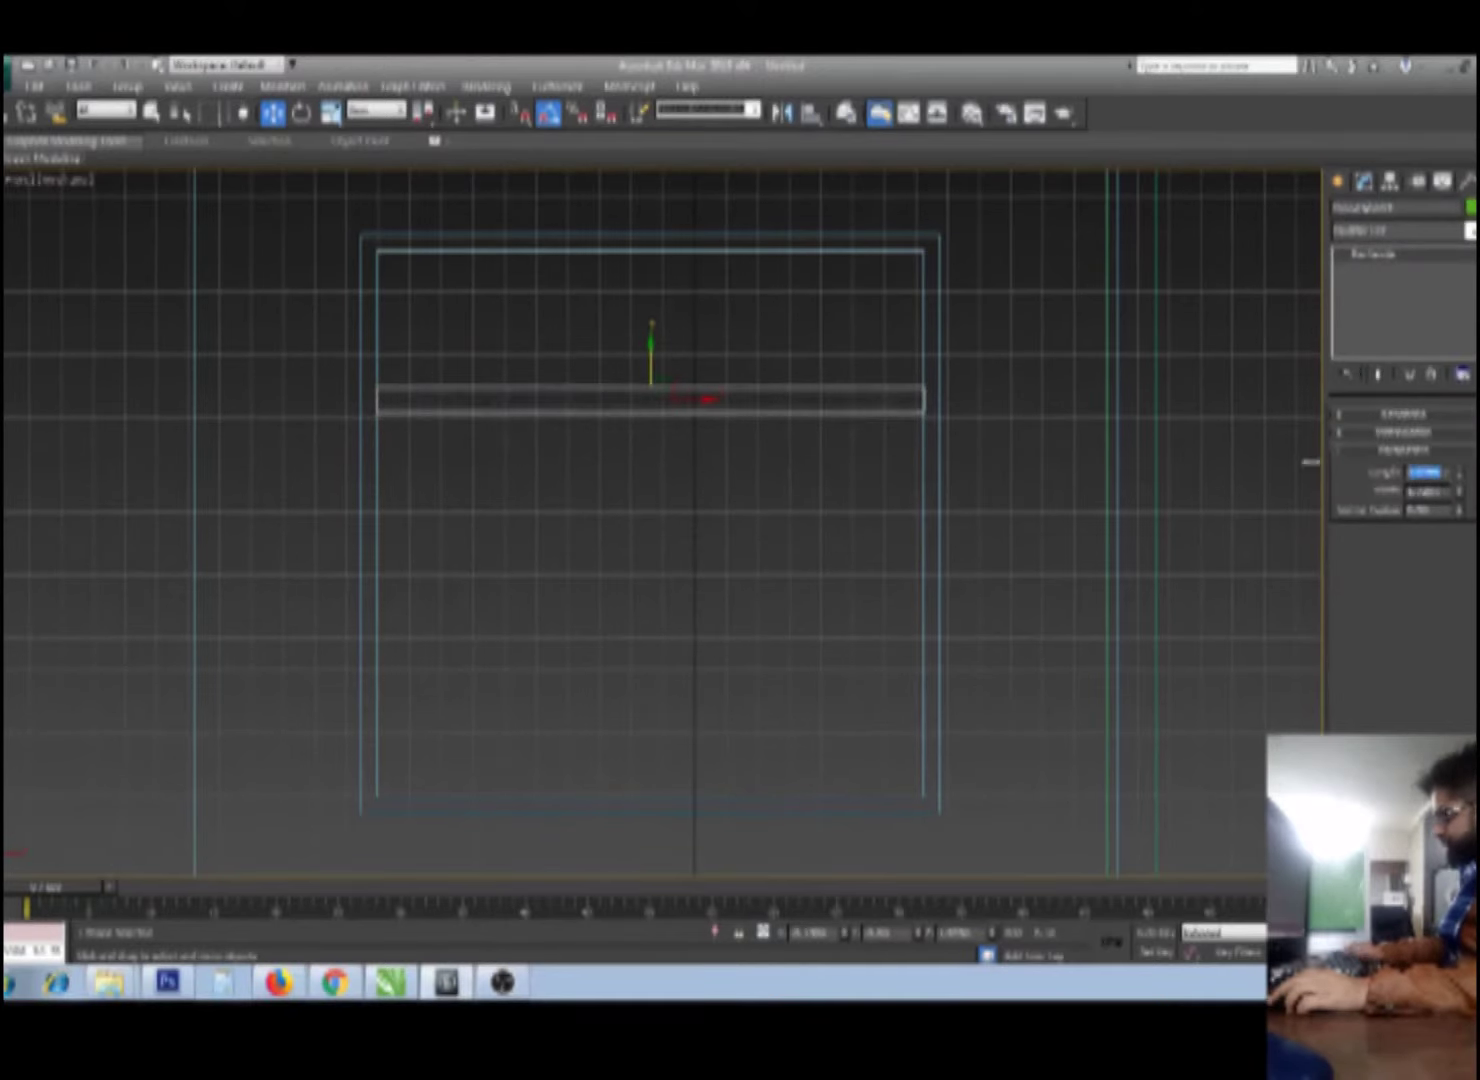
type("0")
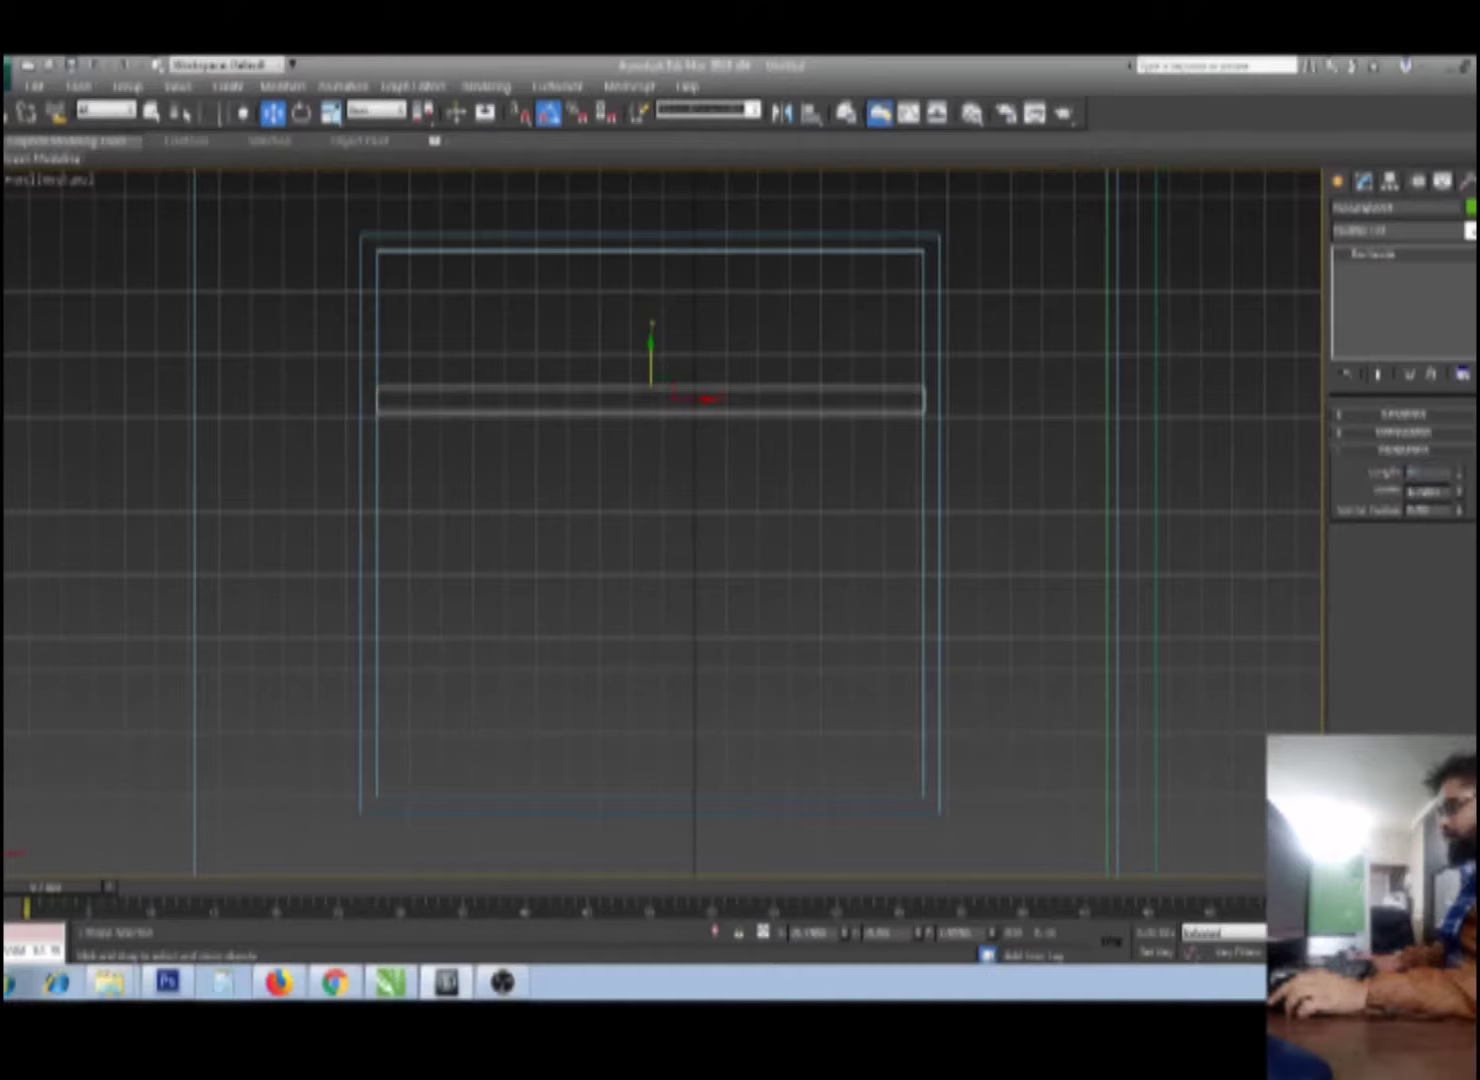
key("Return")
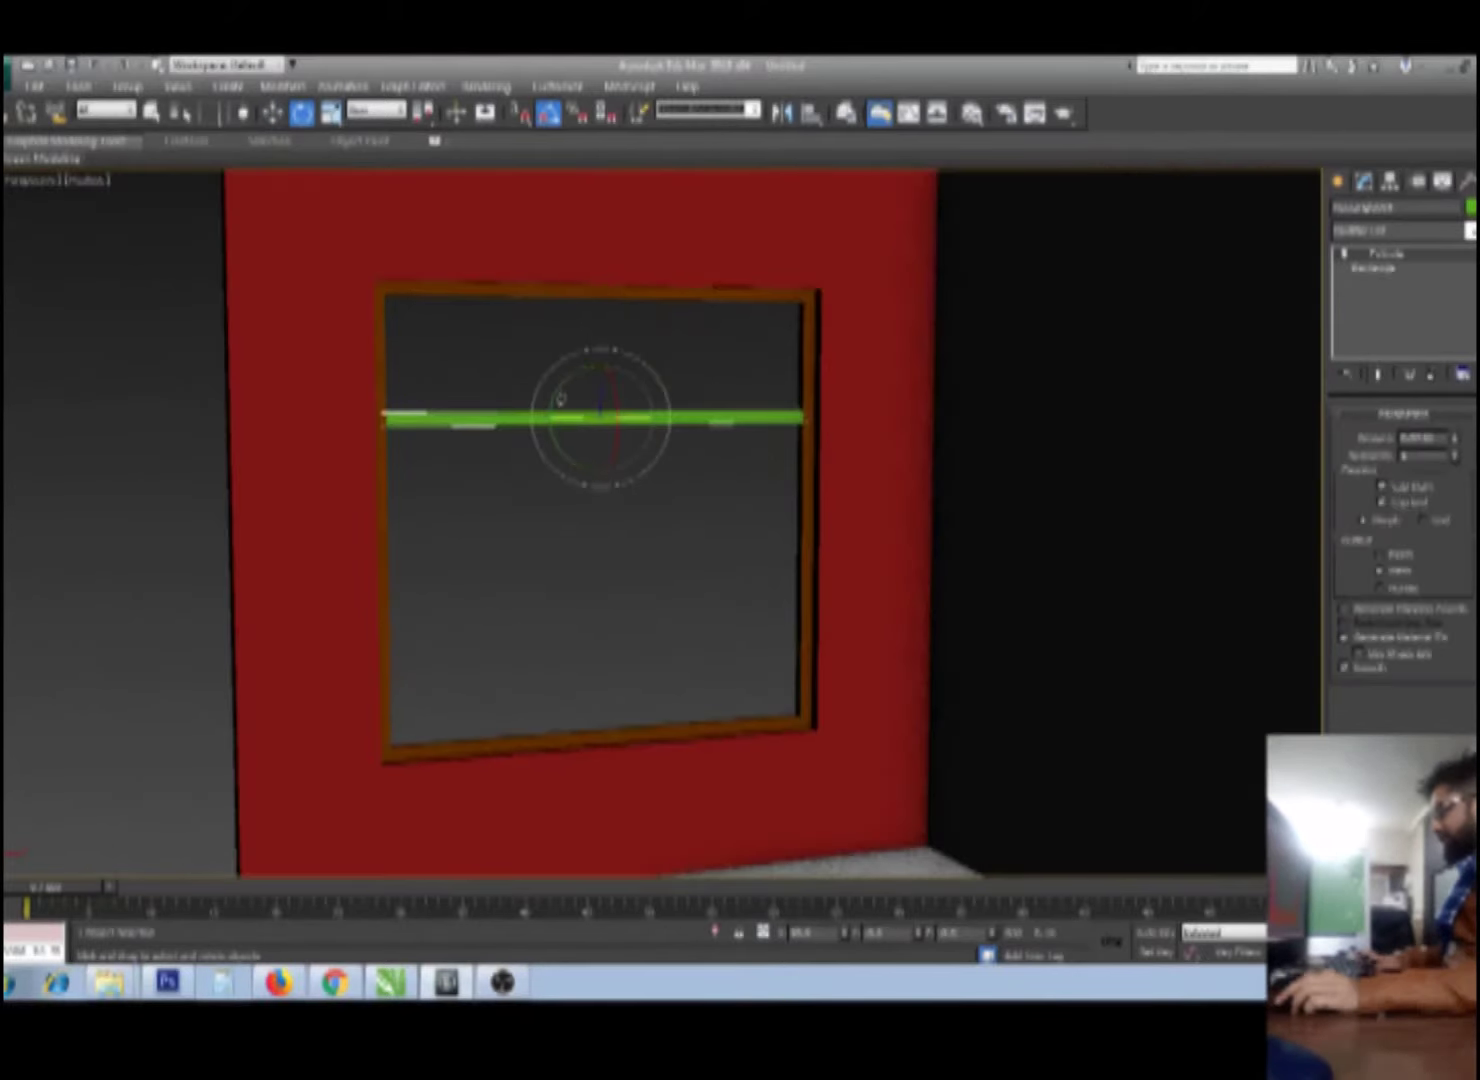
Step: Shift-rotate a vertical copy of the bar and assign both bars the brown material
mouse_move(554, 400)
left_mouse_down("shift")
mouse_move(450, 578)
mouse_move(603, 412)
mouse_move(595, 470)
left_mouse_up("shift")
left_click(720, 596)
key("w")
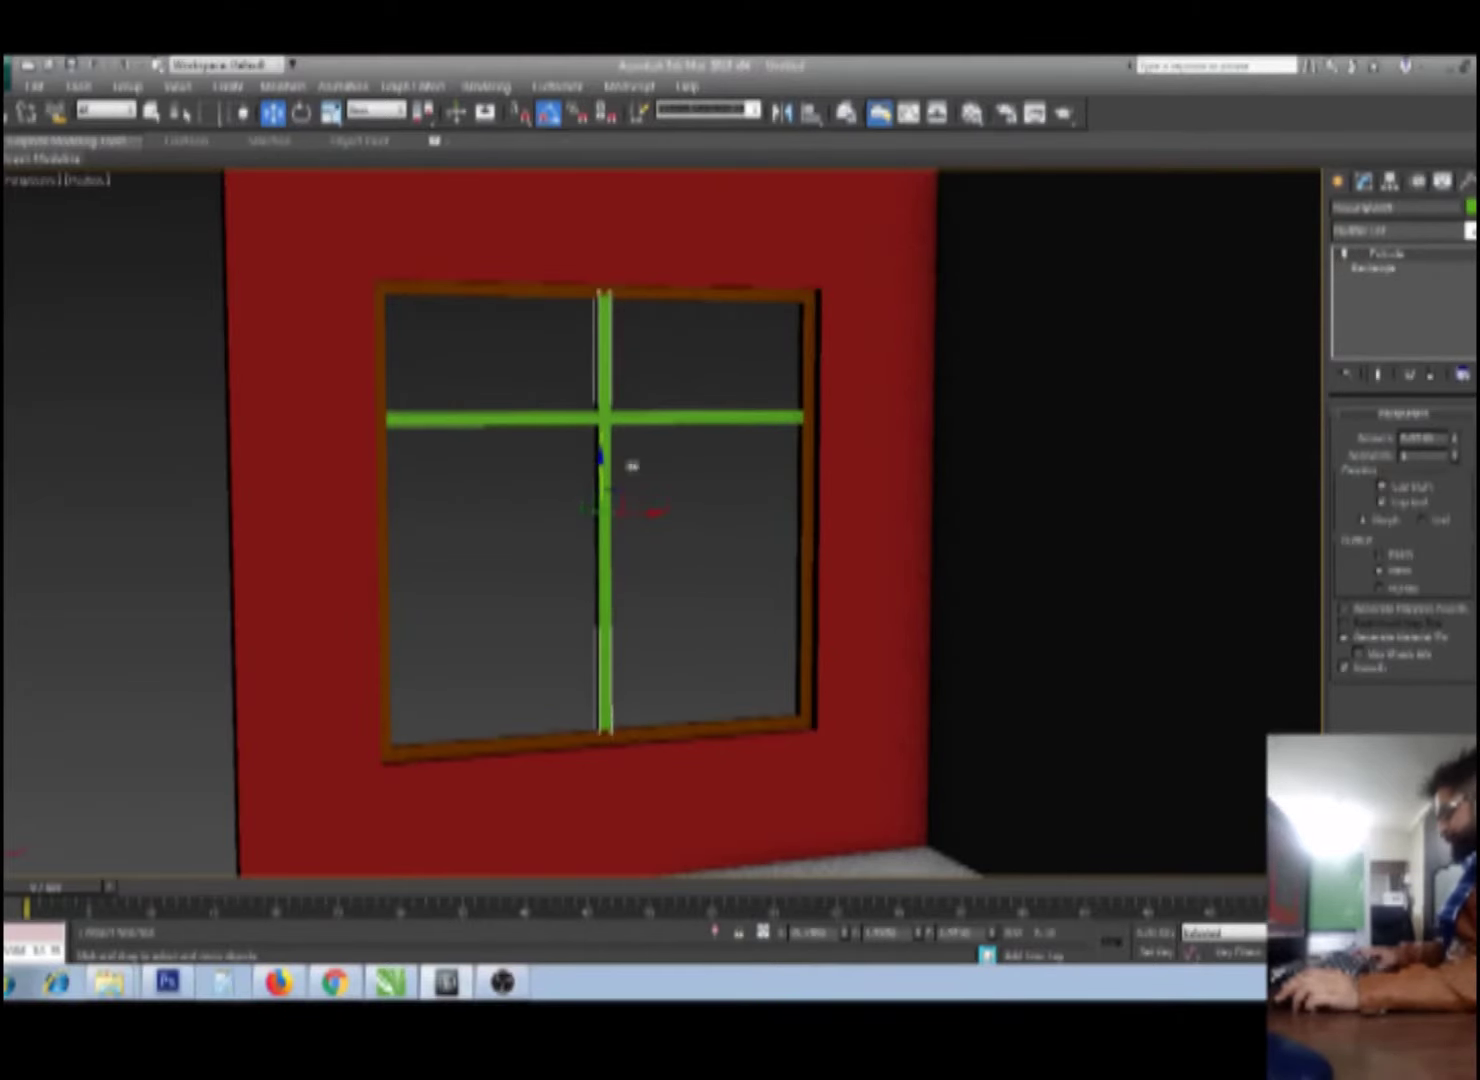
left_click(593, 415, "ctrl")
key("m")
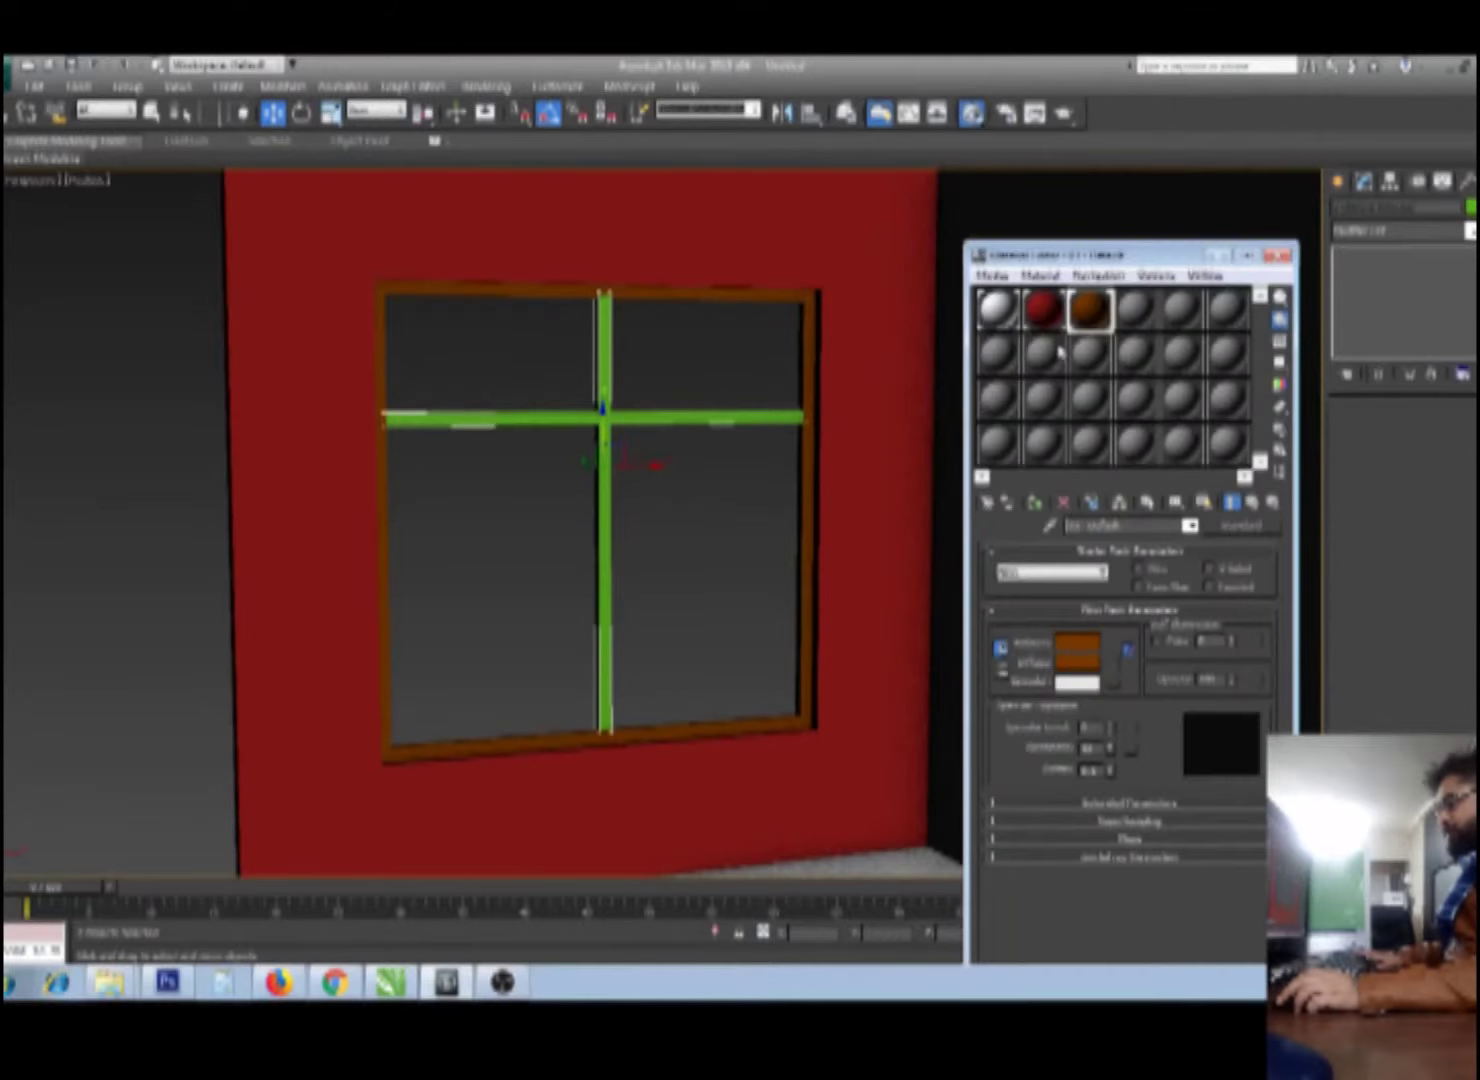
left_click(1035, 501)
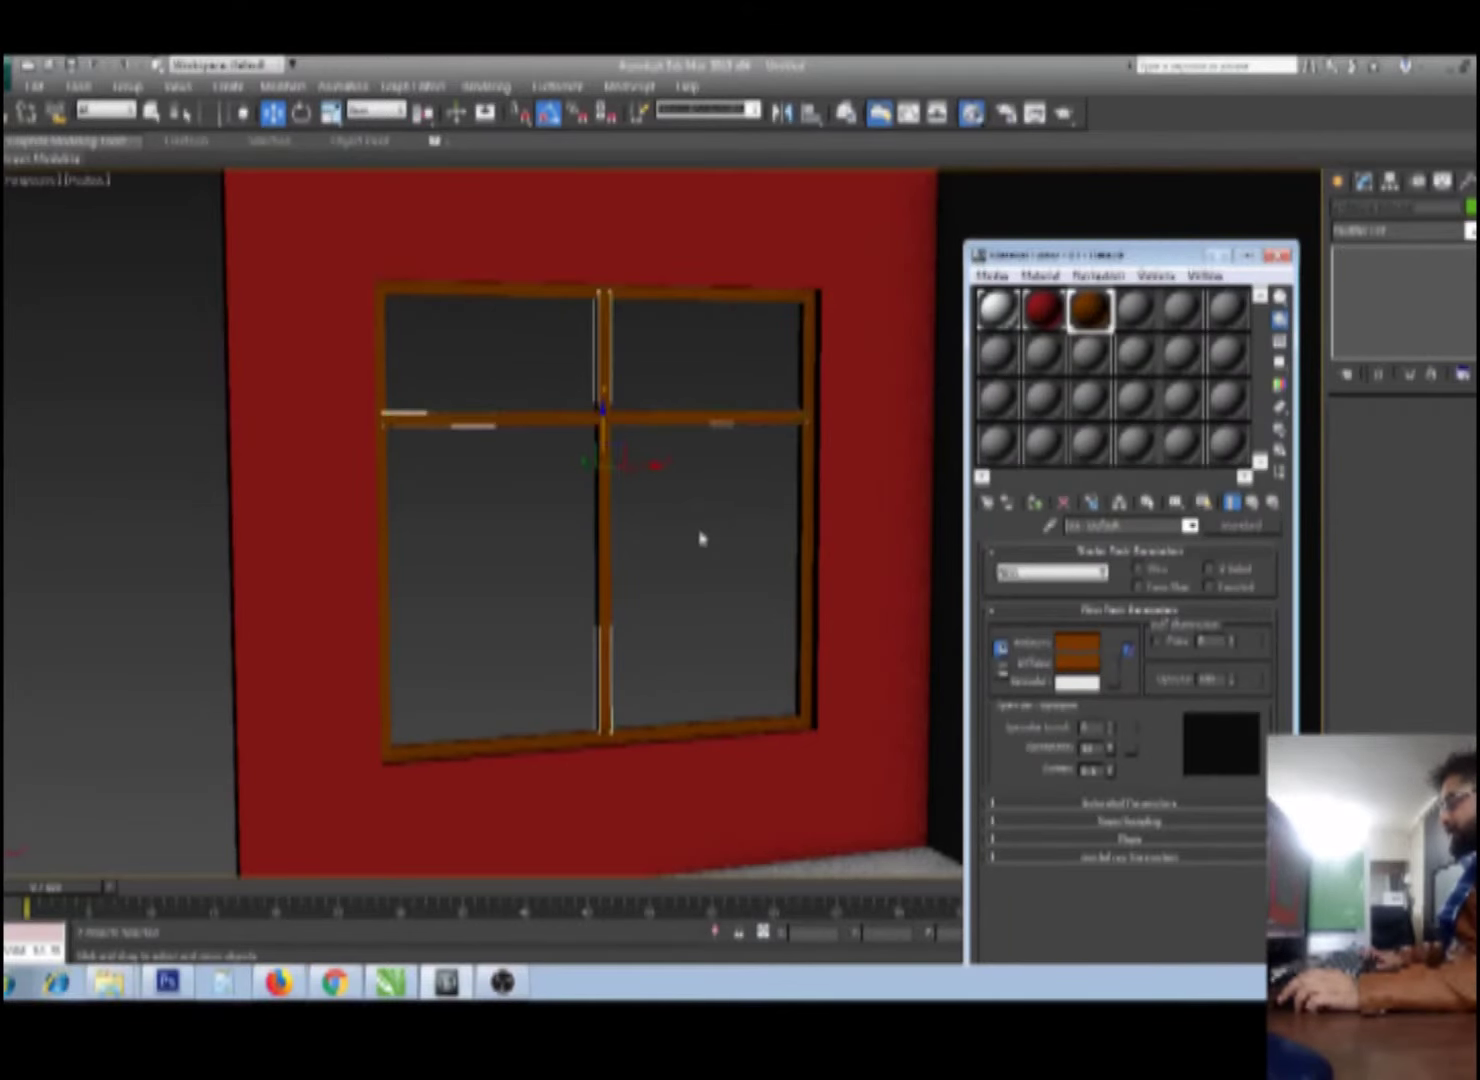
left_click(621, 479)
middle_click_drag(621, 479, 660, 490, "alt")
left_click(1285, 255)
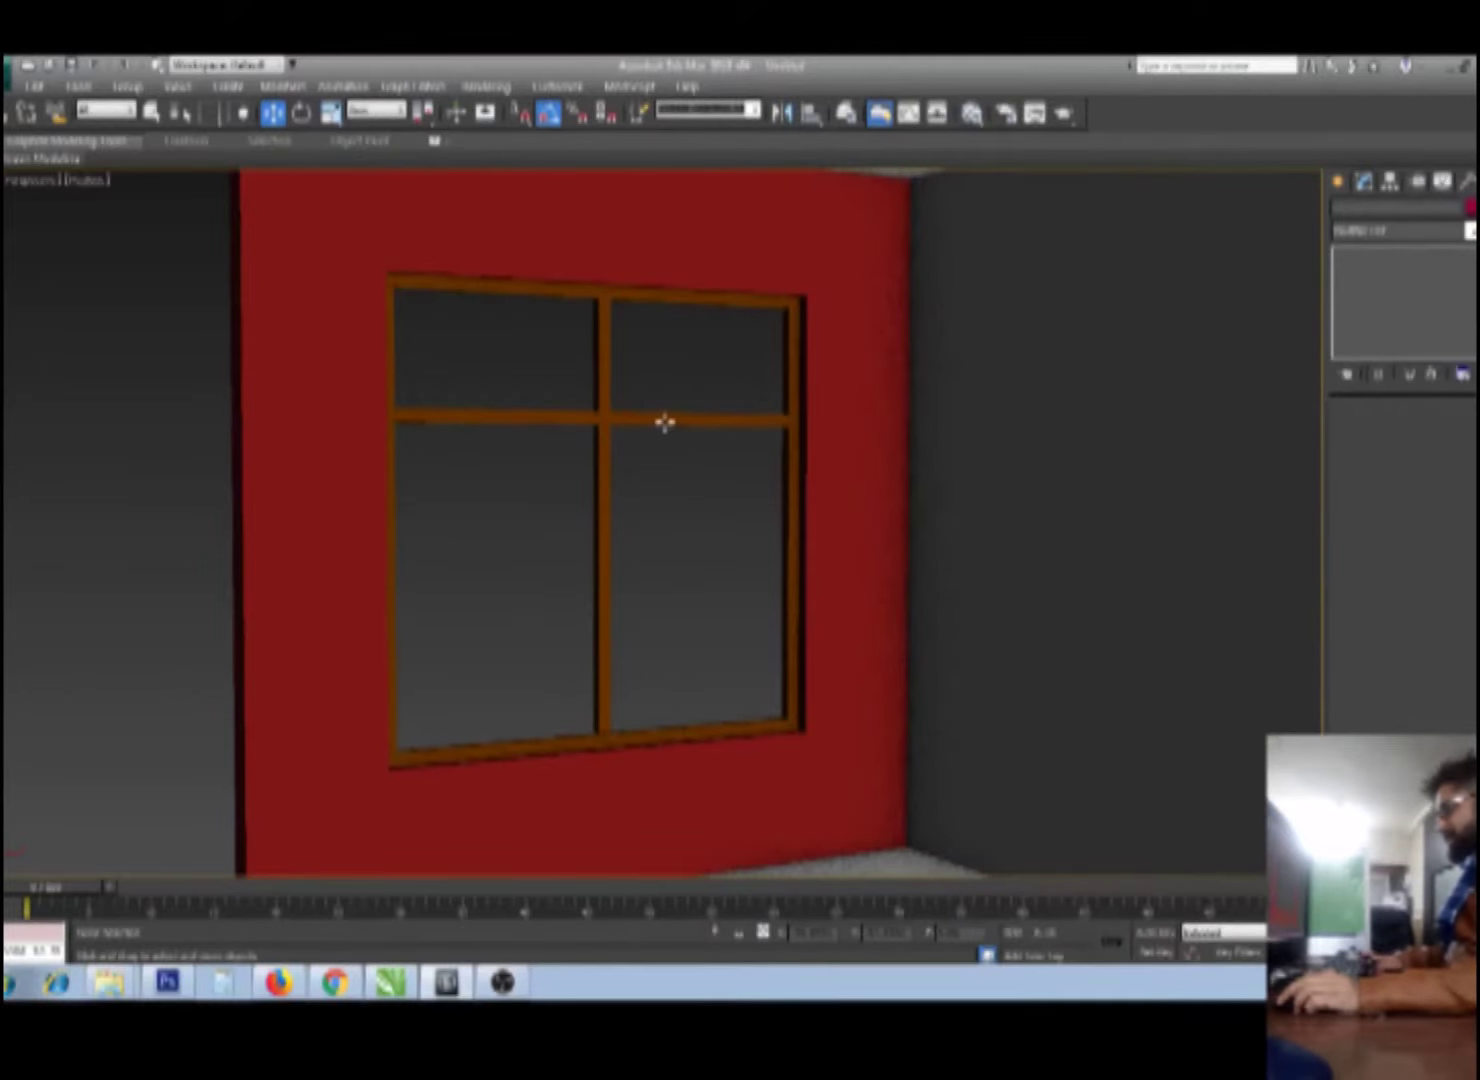
left_click(665, 423)
Step: Clone the crossbar down to the bottom of the window frame
left_click_drag(598, 385, 592, 695, "shift")
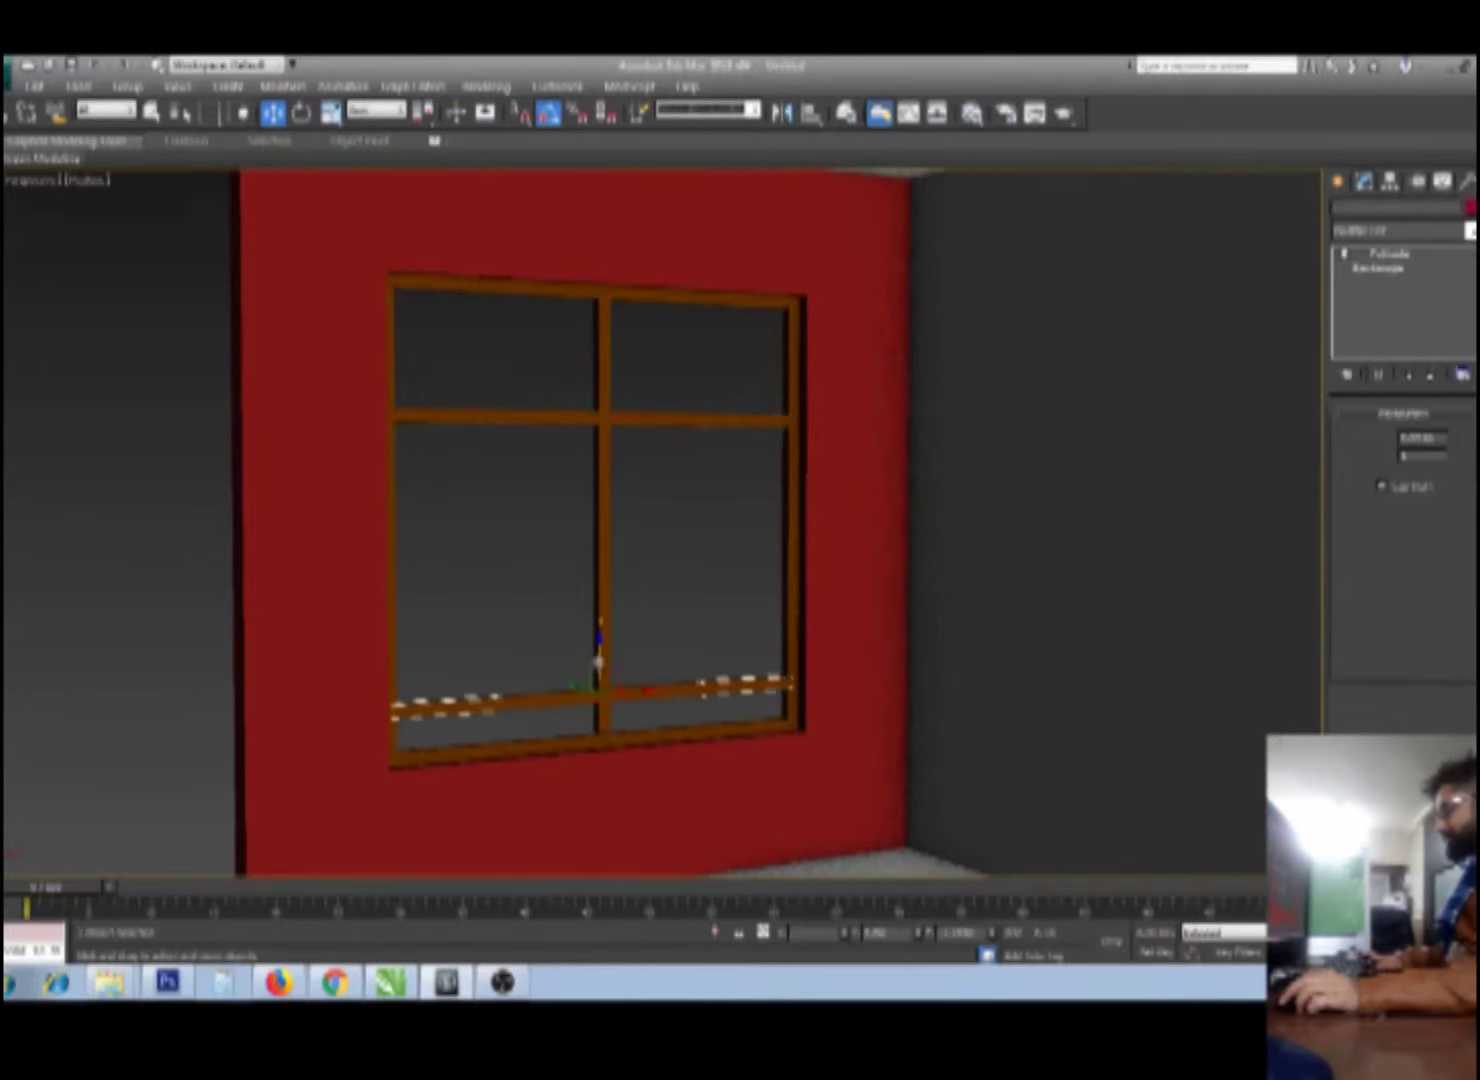
left_click(735, 594)
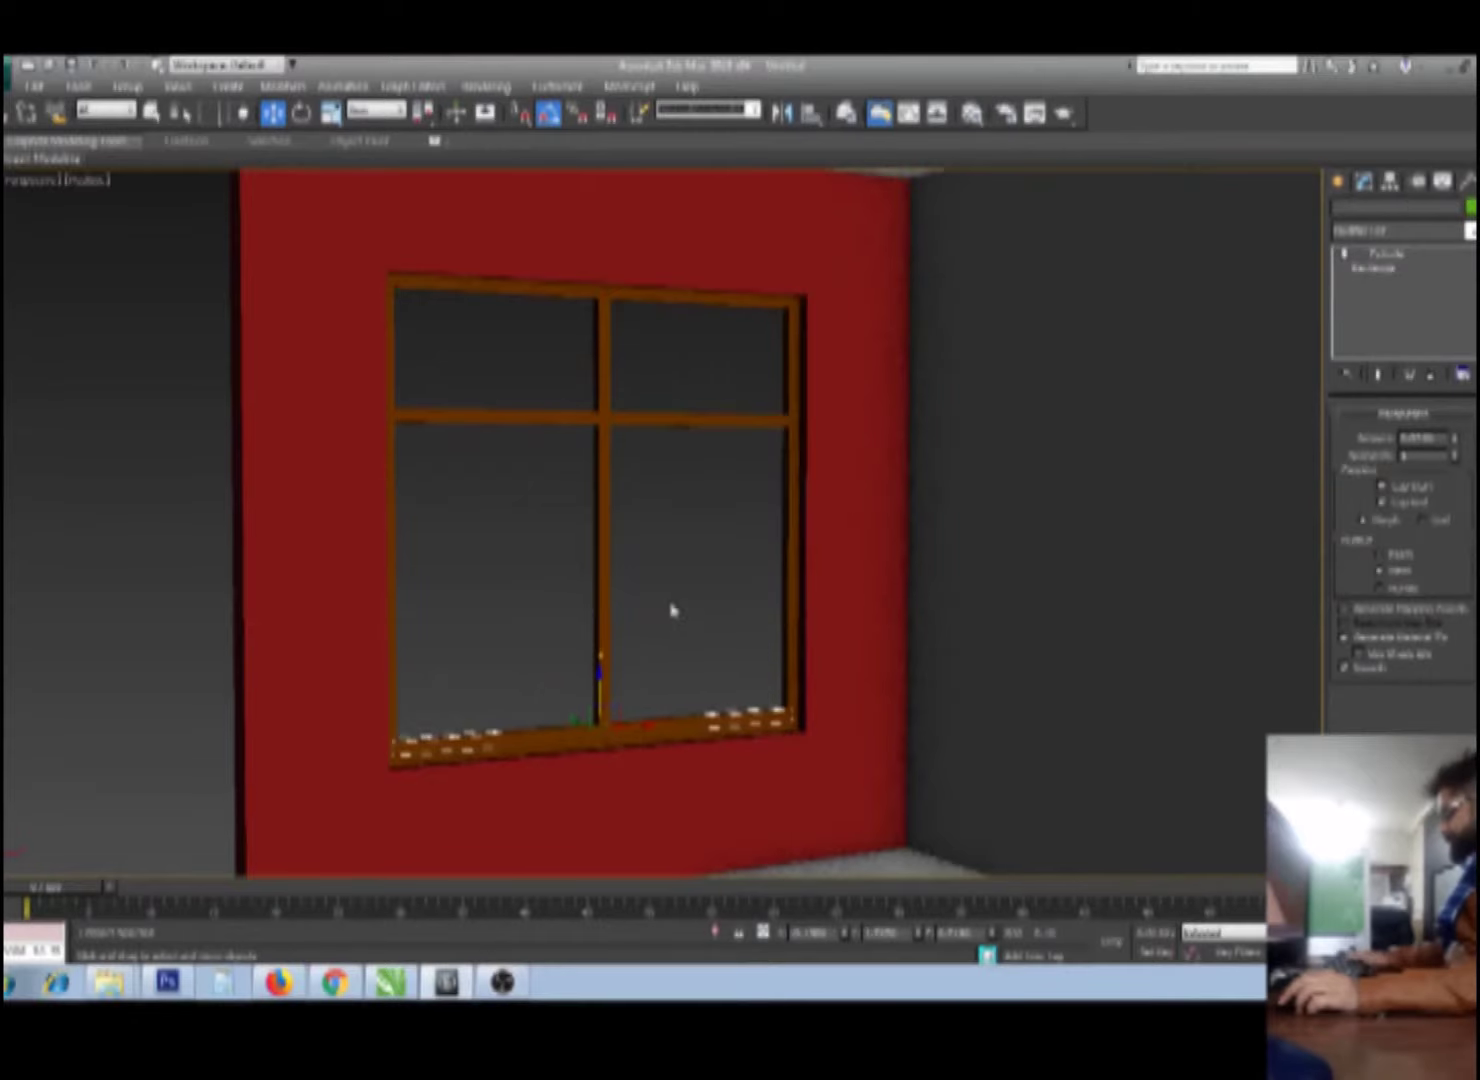
scroll(687, 601, "up", 3)
middle_click_drag(663, 663, 698, 697, "alt")
Step: Scale the new bottom rail thinner, then stretch it taller
key("r")
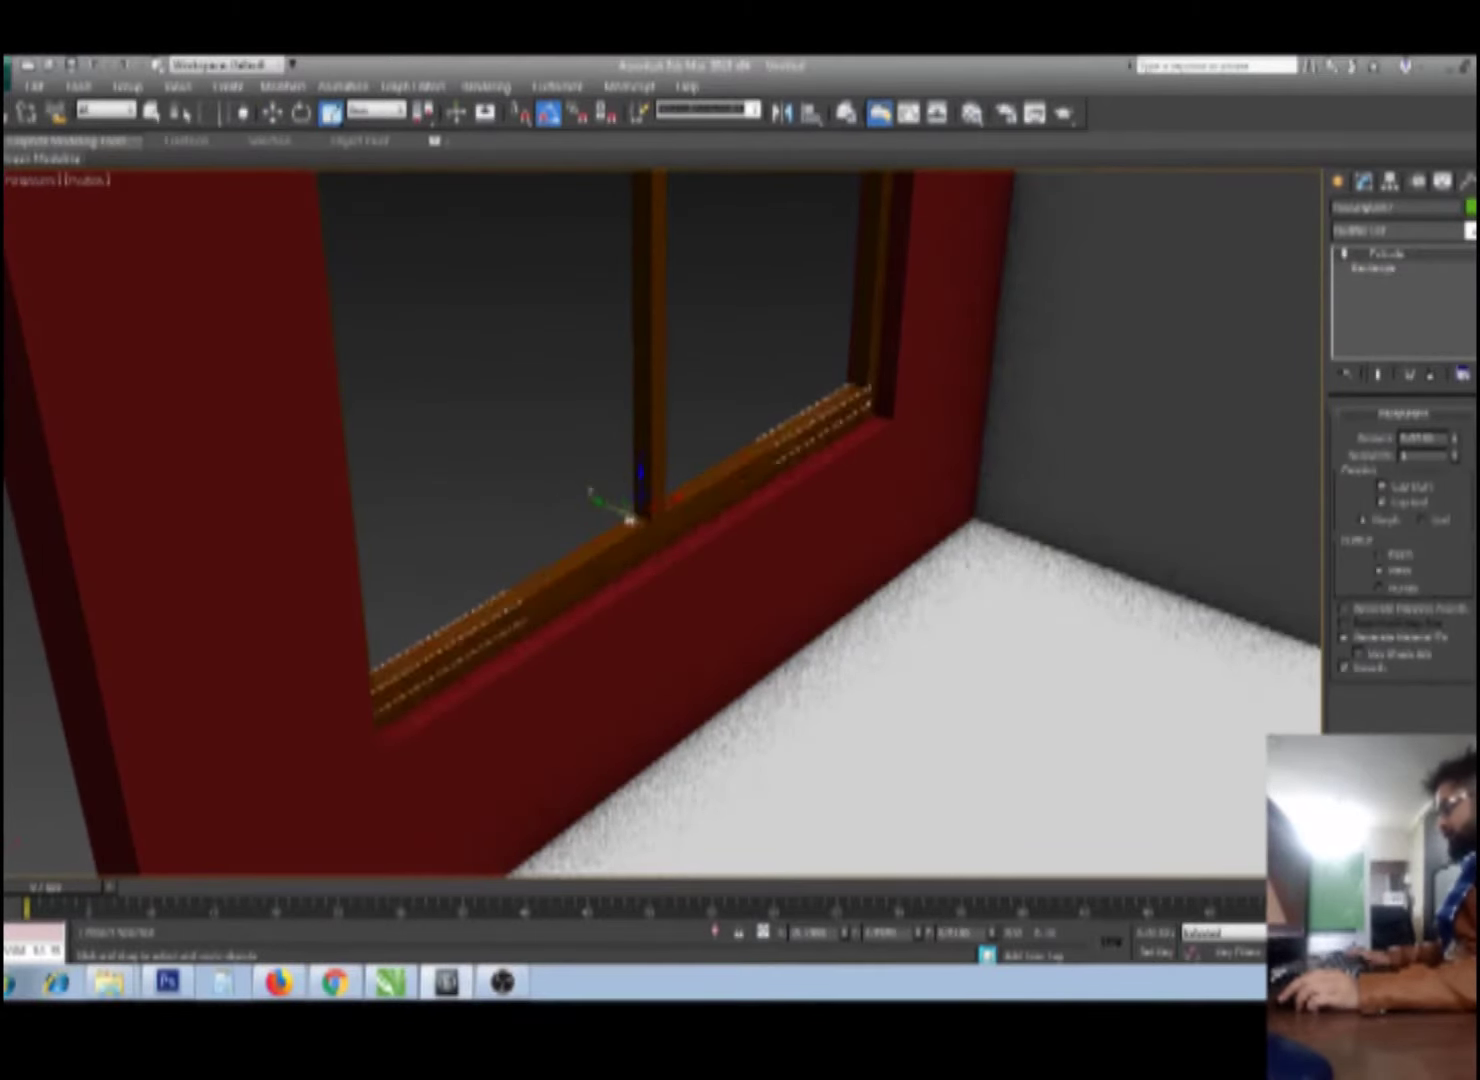
left_click_drag(640, 516, 563, 495)
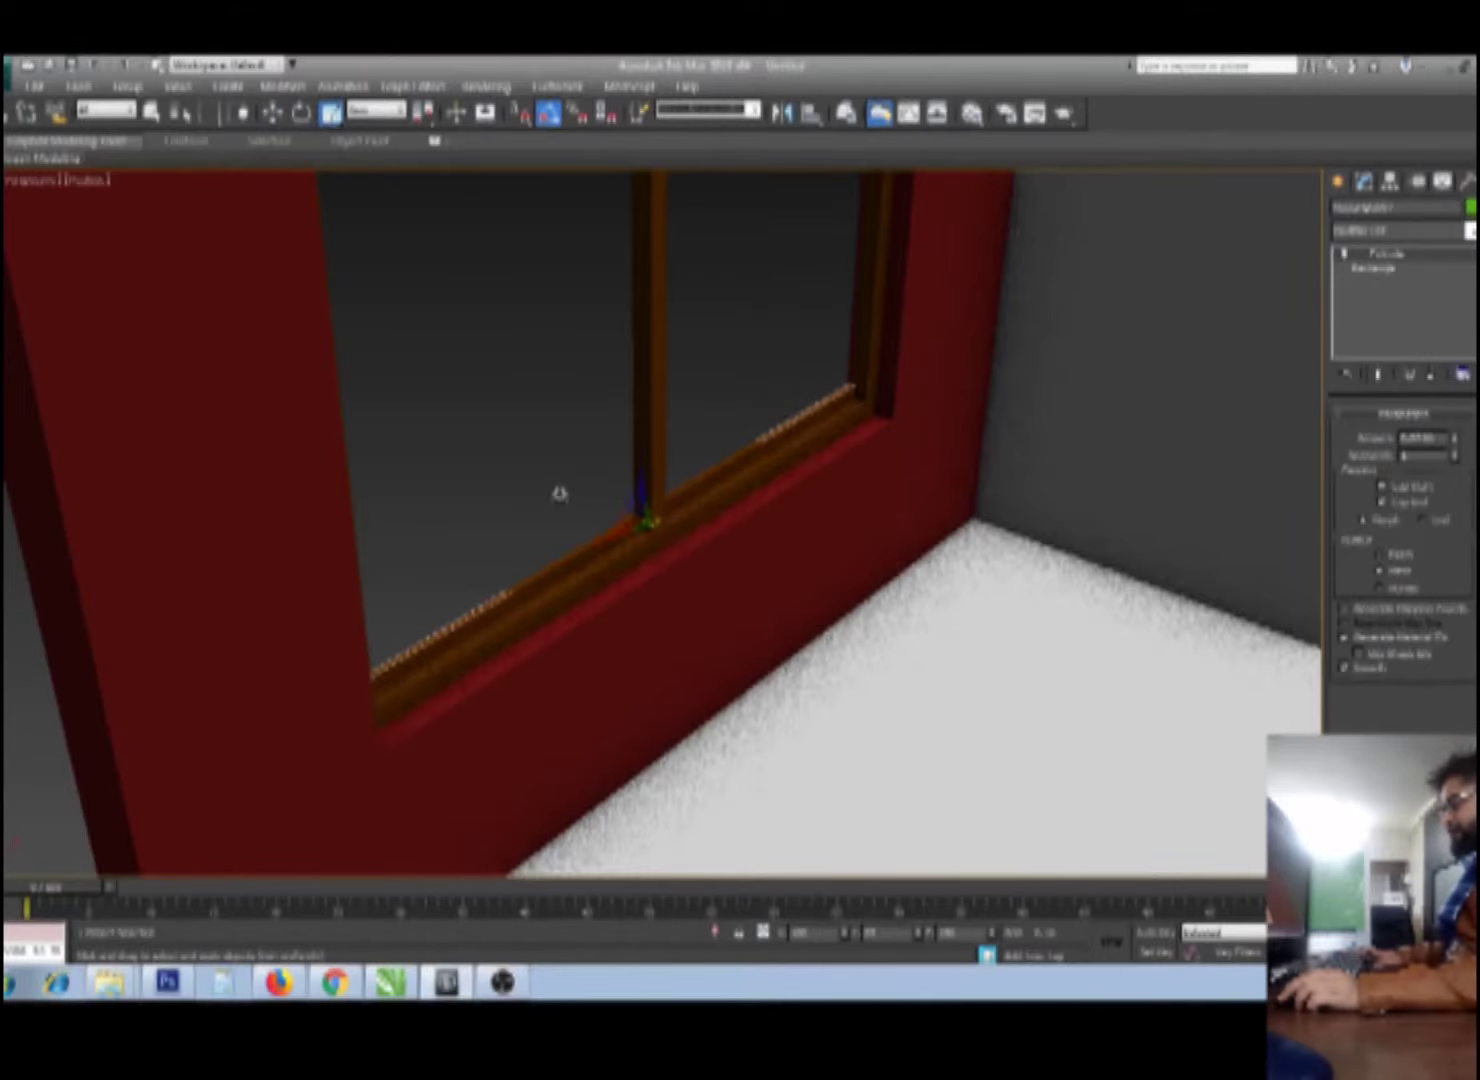
scroll(686, 554, "up", 3)
scroll(769, 592, "up", 3)
key("w")
scroll(901, 677, "down", 5)
mouse_move(901, 677)
middle_mouse_down("alt")
mouse_move(869, 786)
mouse_move(852, 707)
mouse_move(795, 742)
middle_mouse_up("alt")
left_click(611, 694)
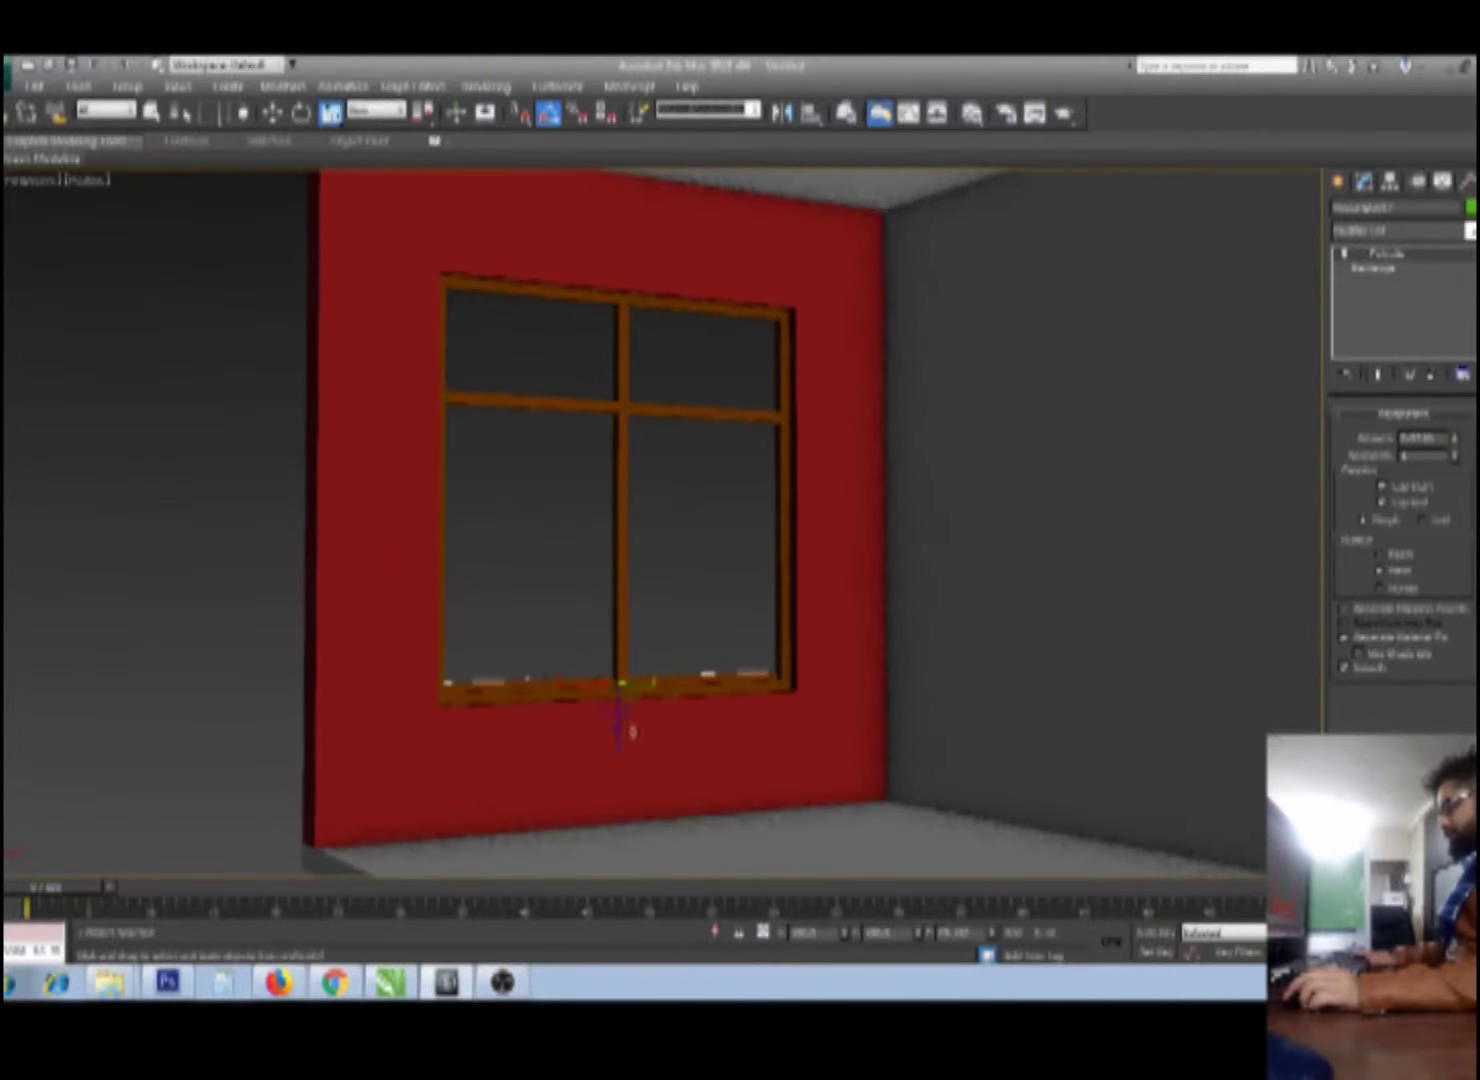
left_click_drag(614, 746, 620, 875)
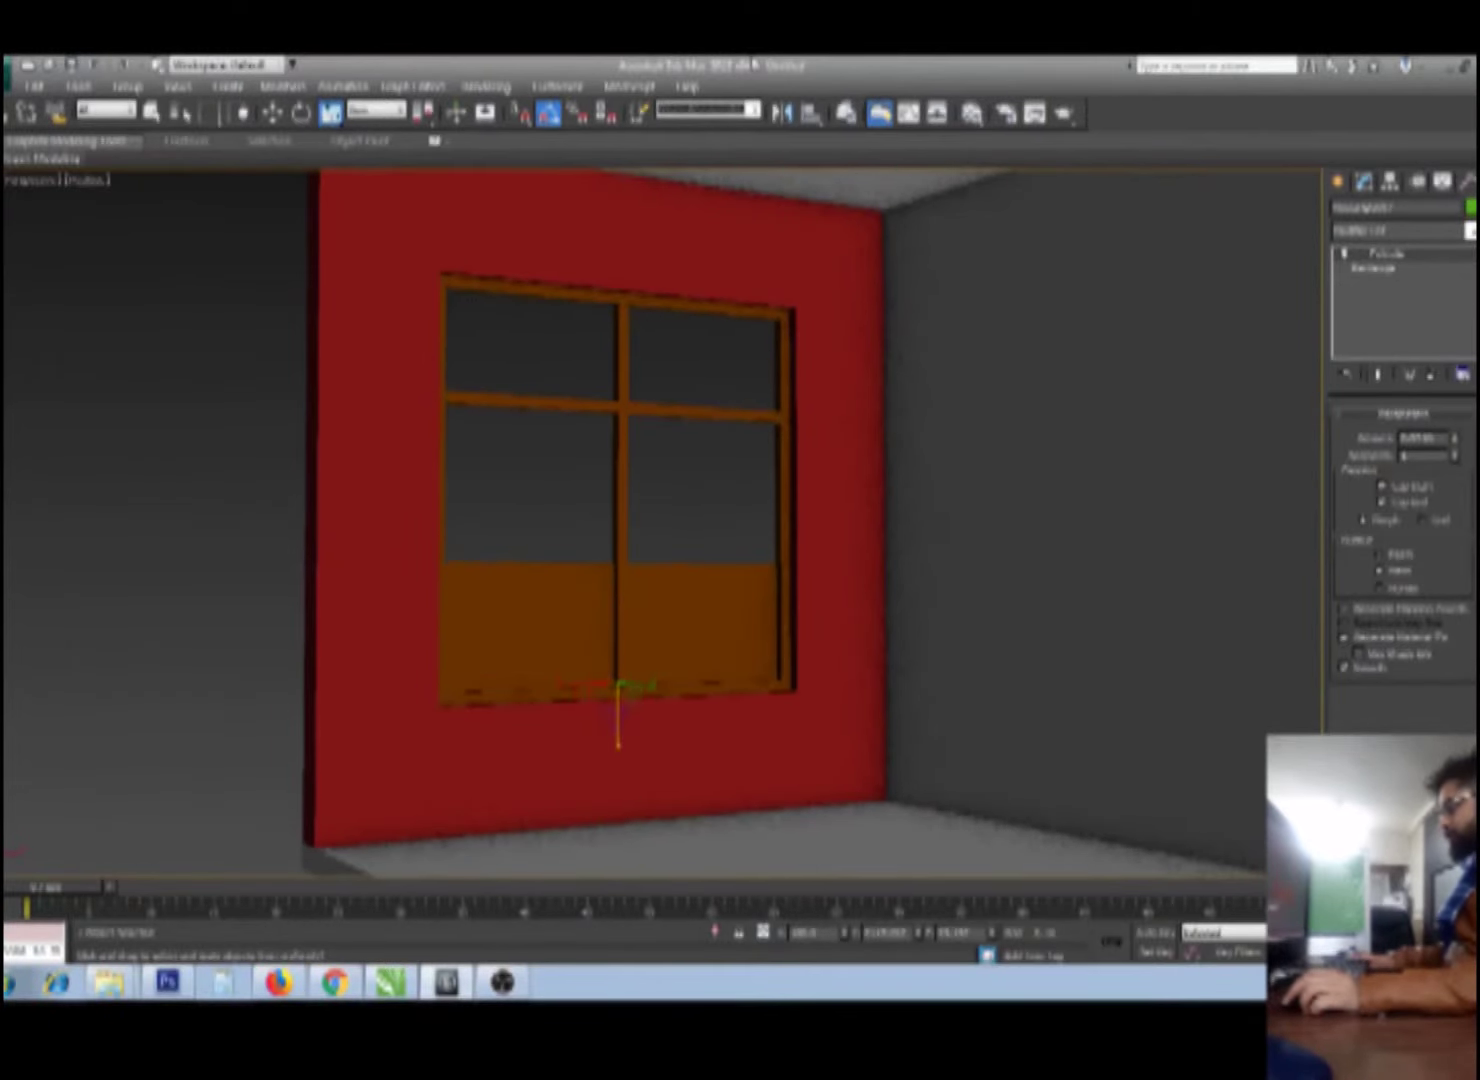
Step: Slide the lower rail up into place and orbit to view the whole room
scroll(788, 600, "down", 2)
scroll(630, 645, "down", 3)
mouse_move(620, 650)
left_mouse_down()
mouse_move(630, 708)
mouse_move(612, 572)
mouse_move(626, 440)
left_mouse_up()
key("w")
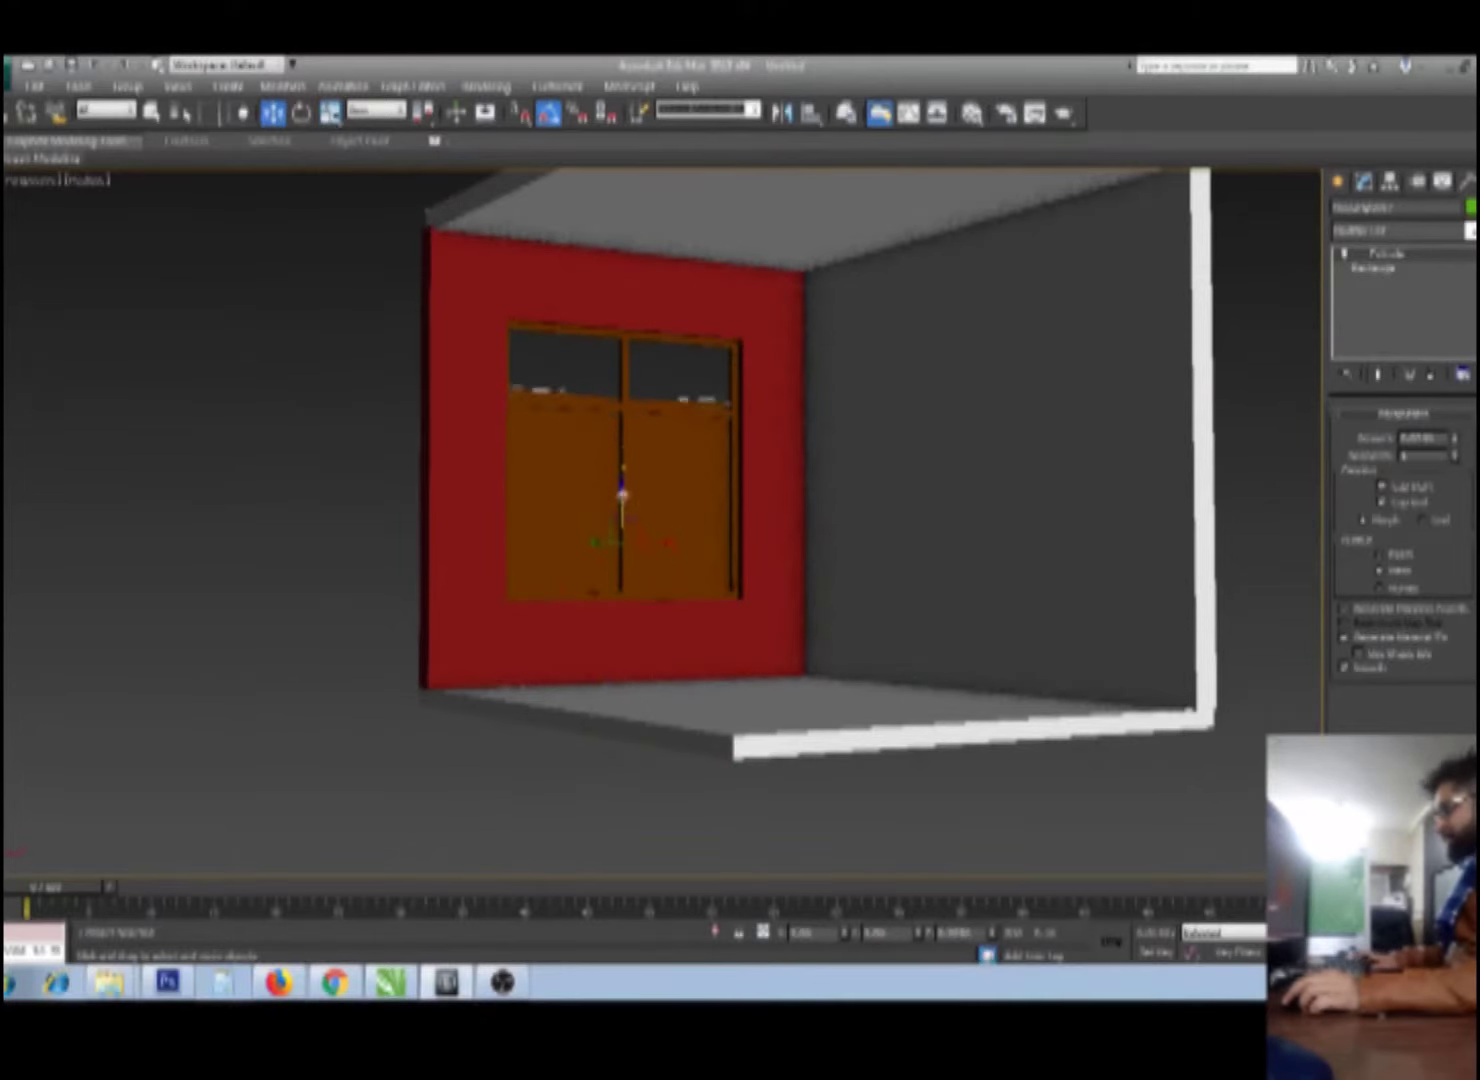
scroll(628, 437, "up", 5)
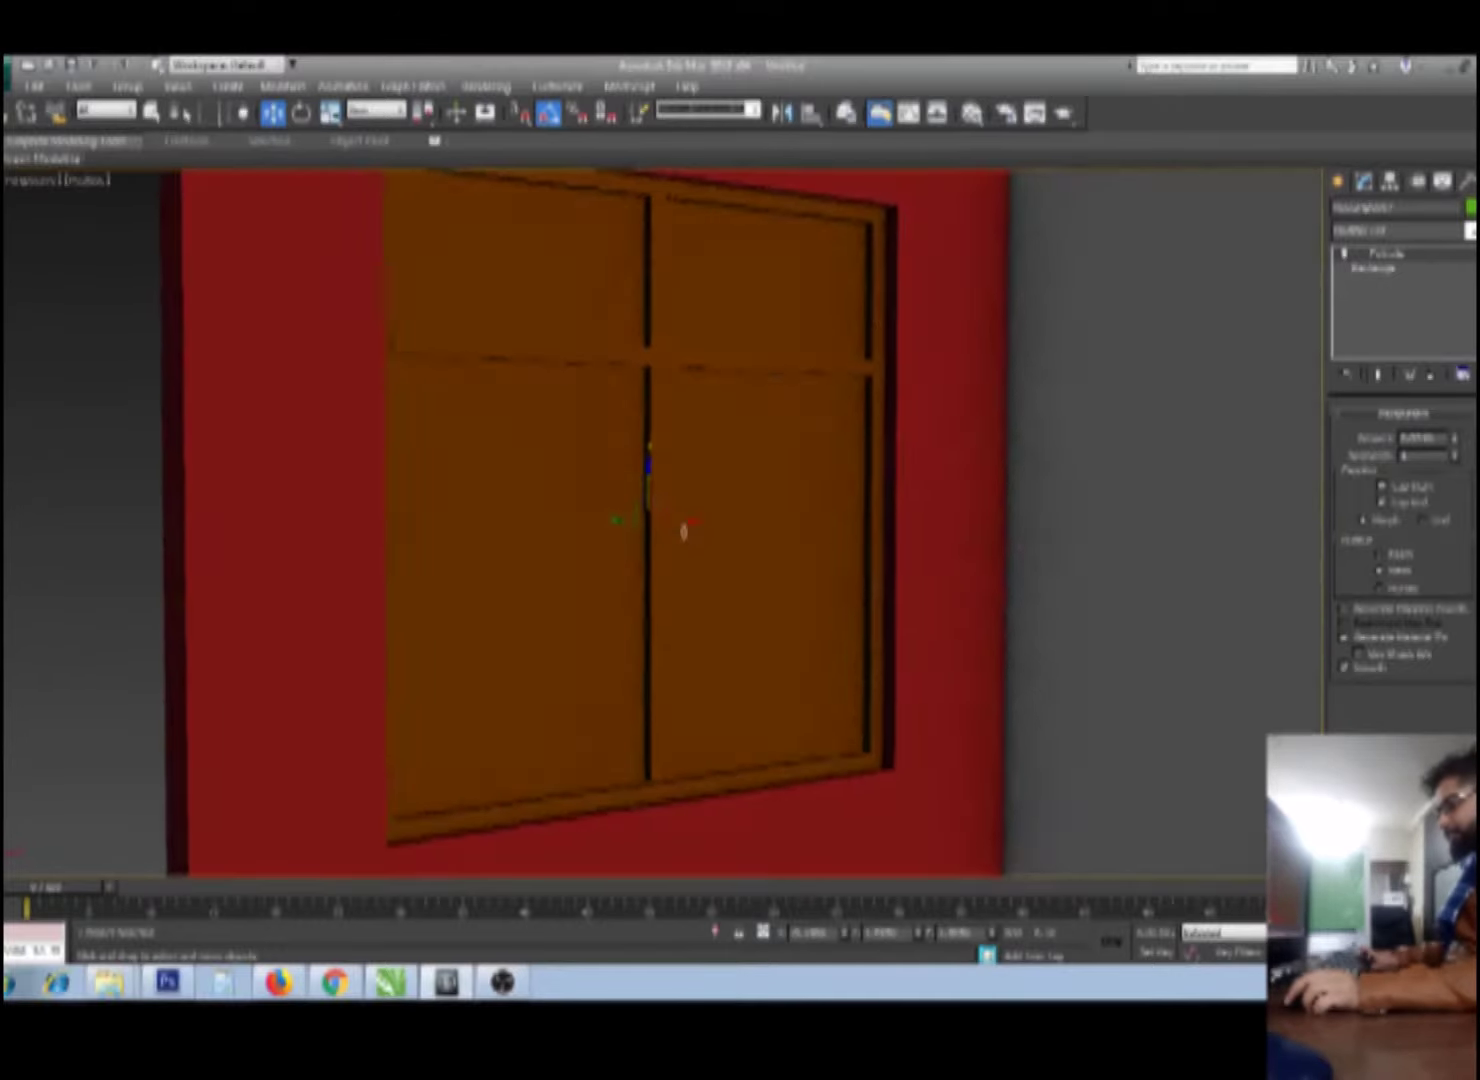
middle_click_drag(651, 479, 704, 545, "alt")
scroll(805, 578, "down", 5)
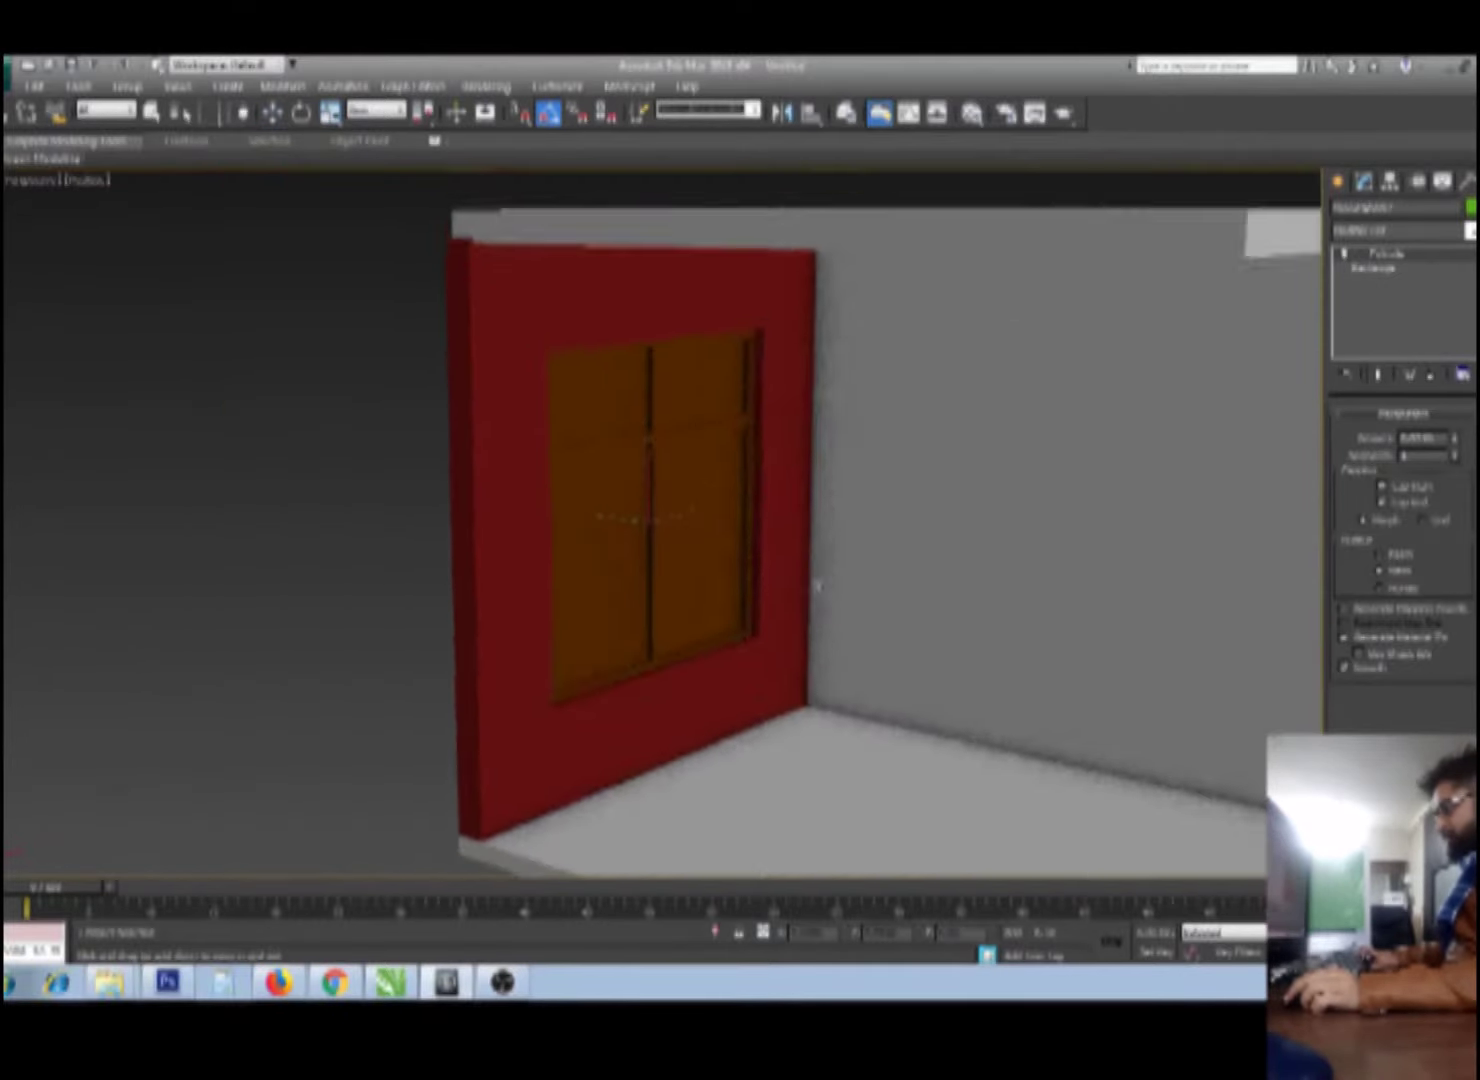
scroll(786, 578, "down", 3)
mouse_move(786, 578)
middle_mouse_down("alt")
mouse_move(684, 507)
mouse_move(690, 532)
middle_mouse_up("alt")
scroll(680, 489, "up", 2)
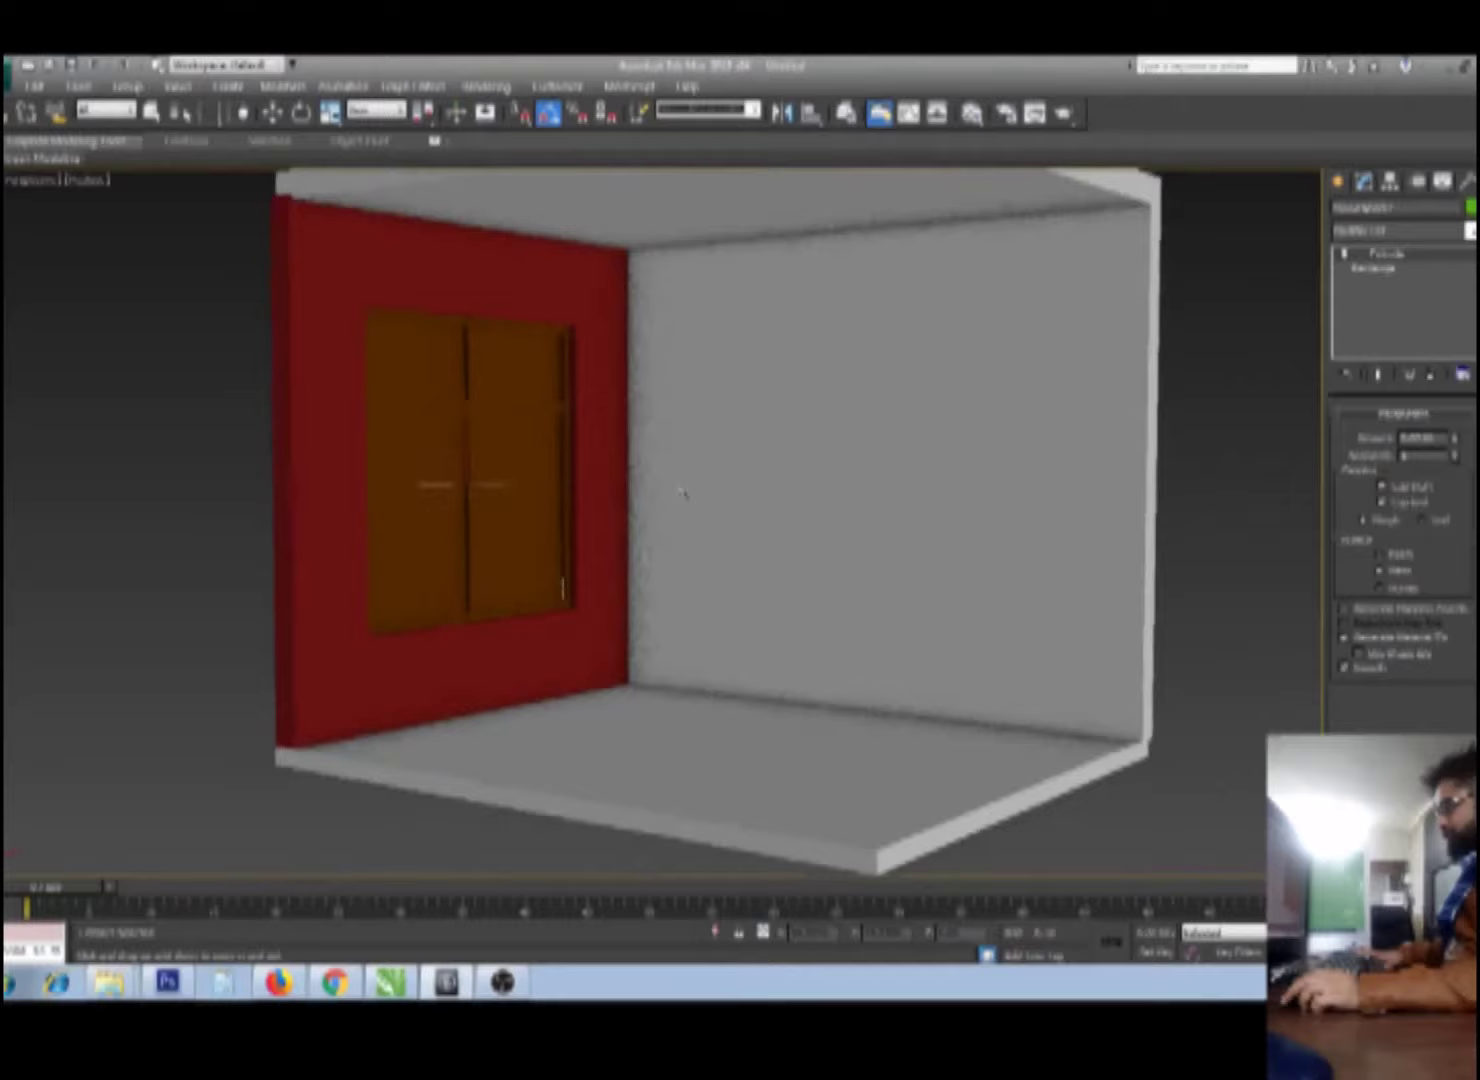
scroll(686, 480, "up", 2)
key("w")
Step: Create a new material with a blue diffuse colour and assign it to the window glass
key("m")
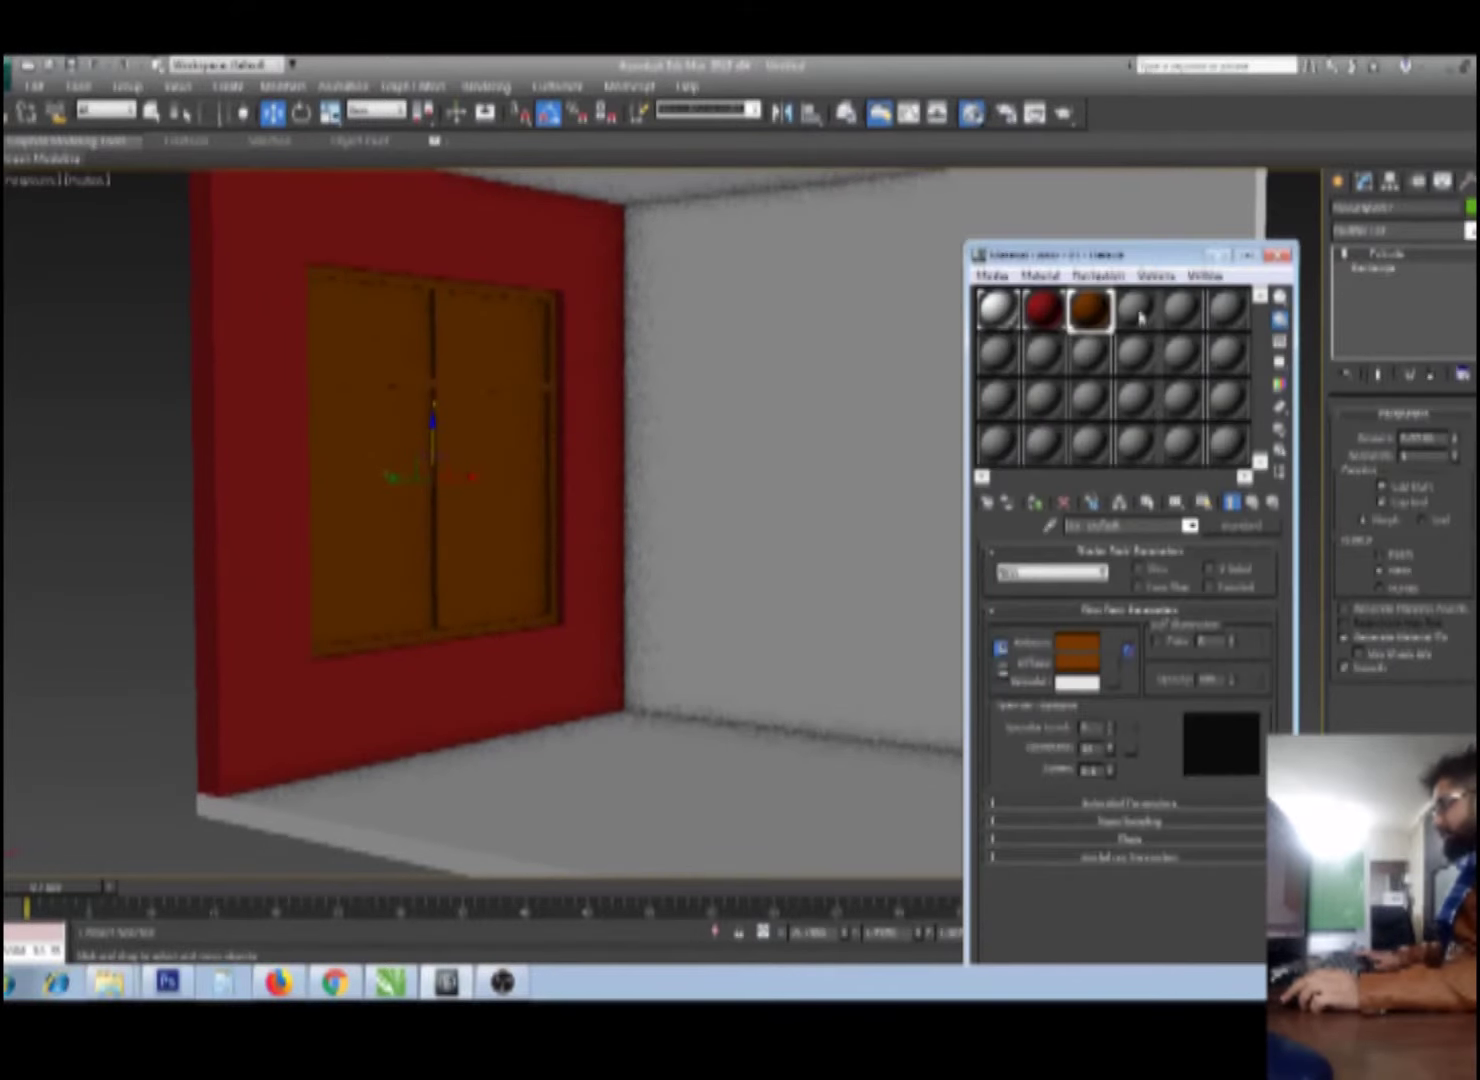
left_click(1137, 310)
left_click(1077, 661)
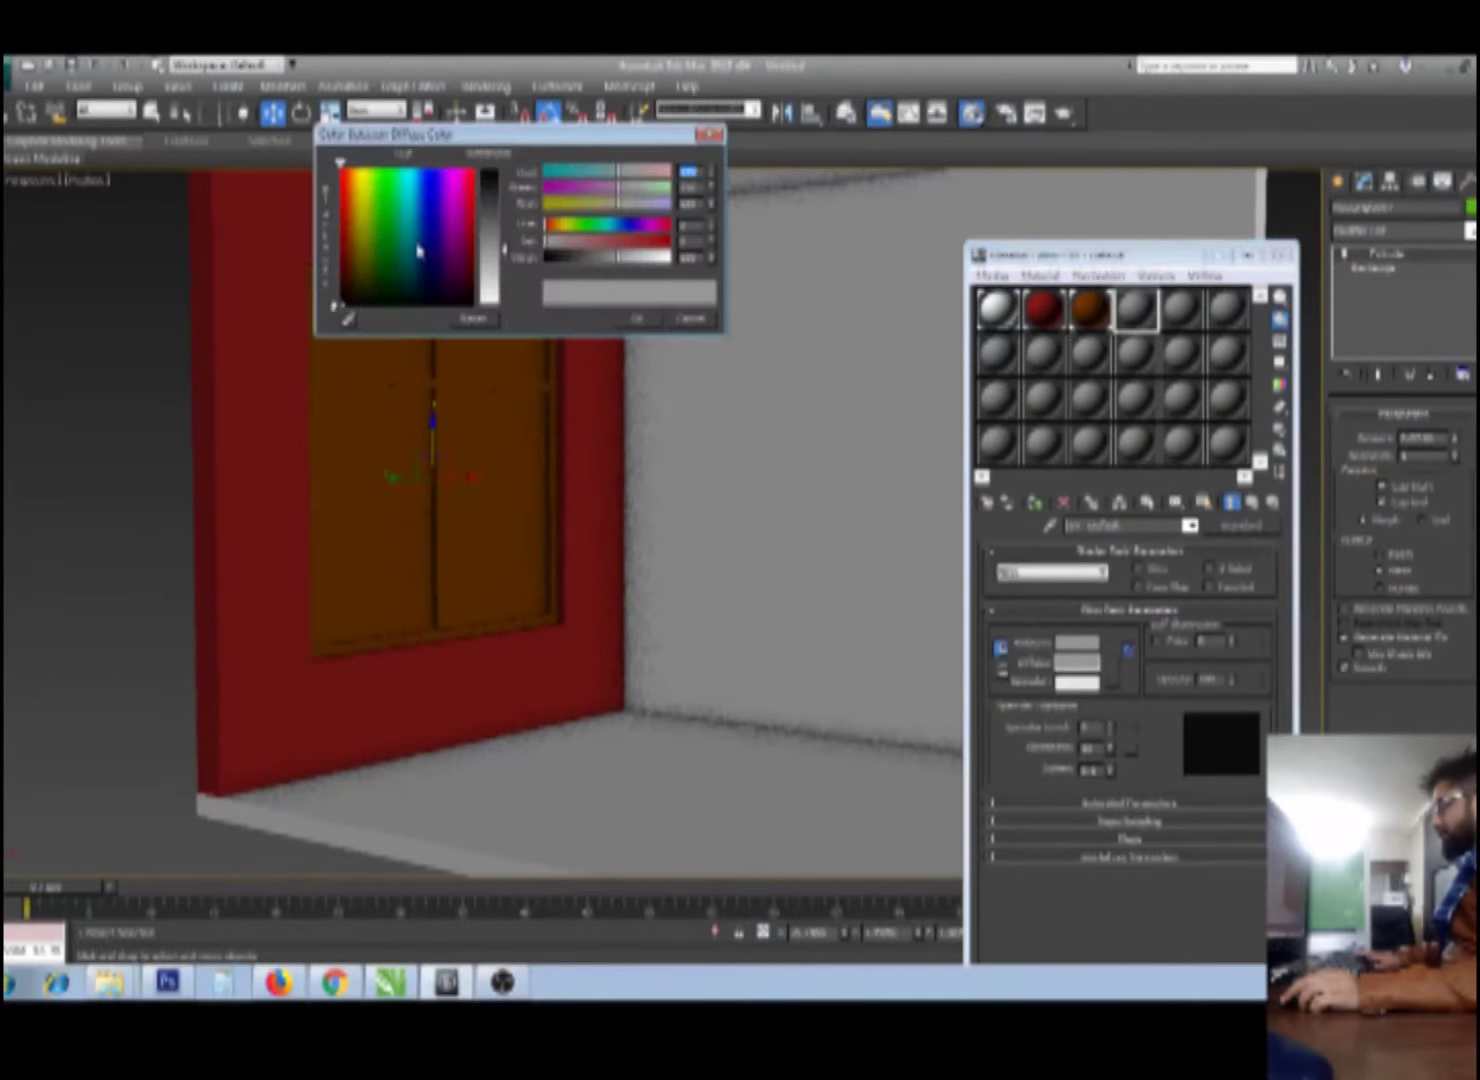
left_click_drag(418, 250, 413, 244)
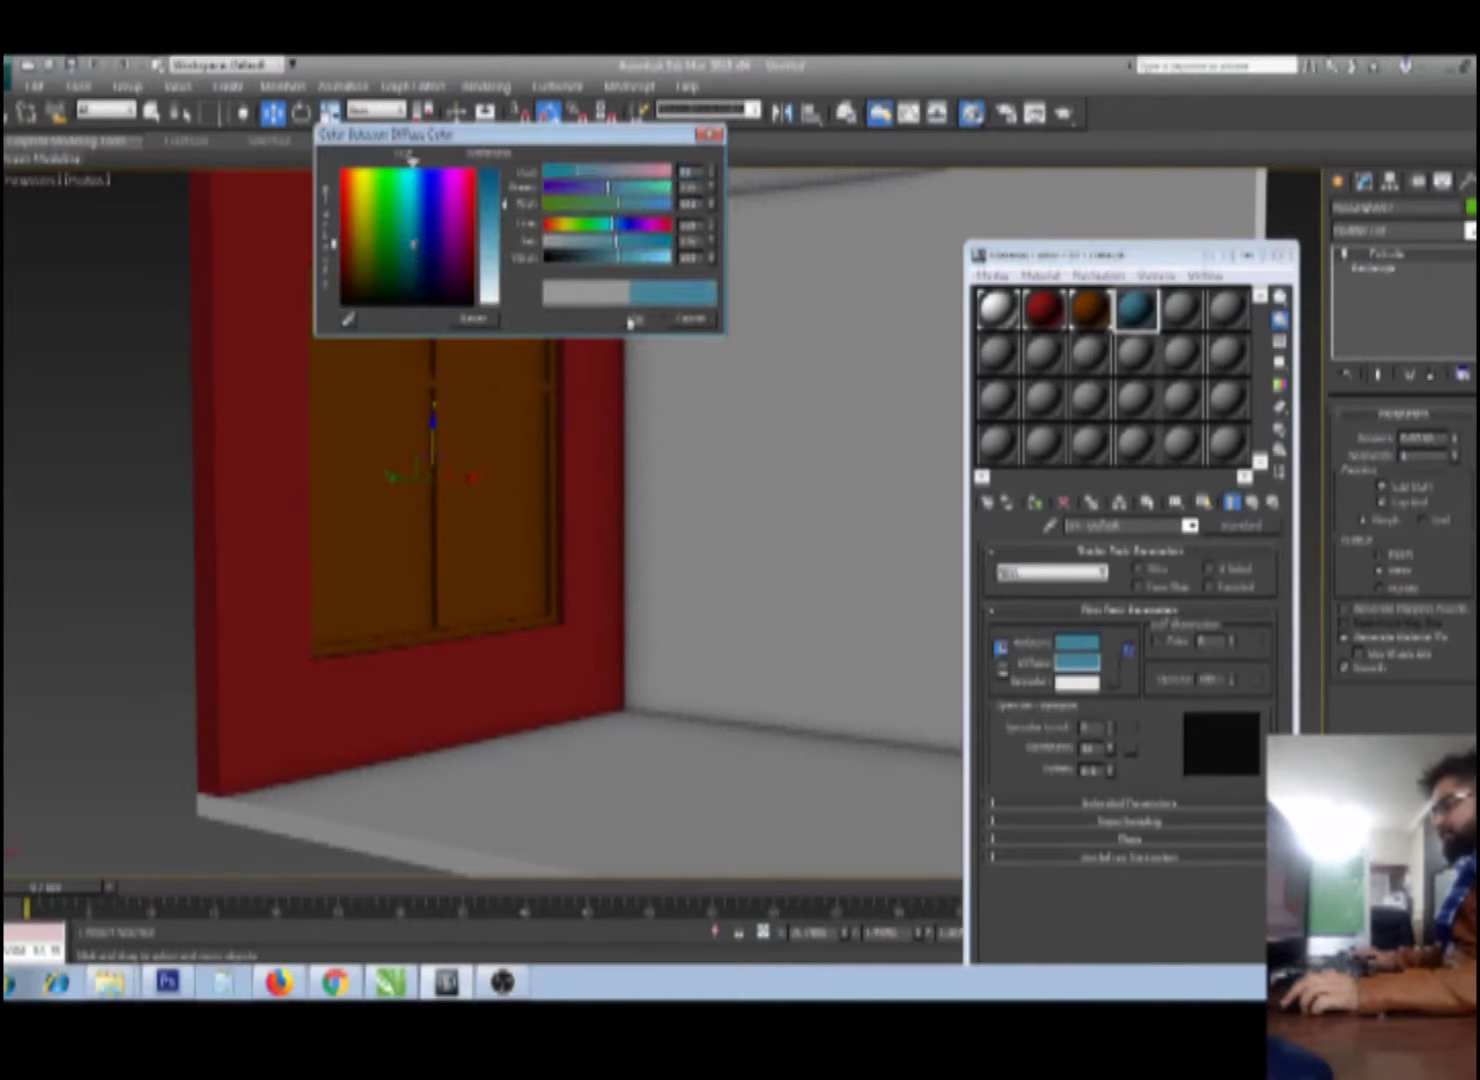
left_click(632, 319)
left_click(1037, 506)
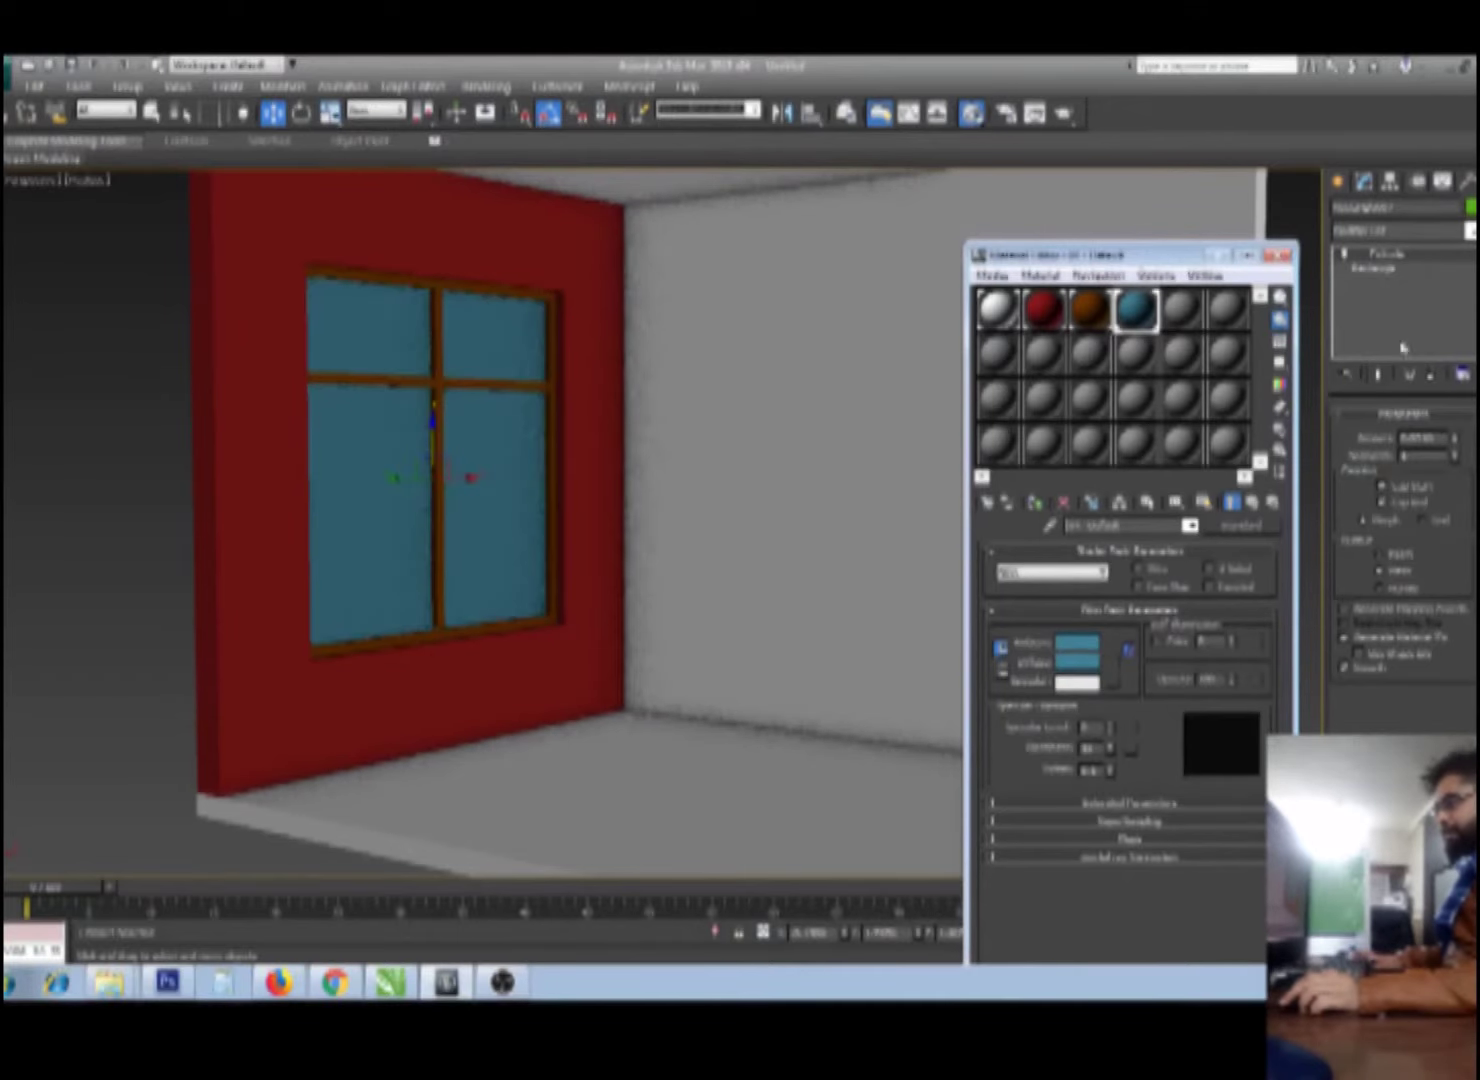
left_click(1279, 257)
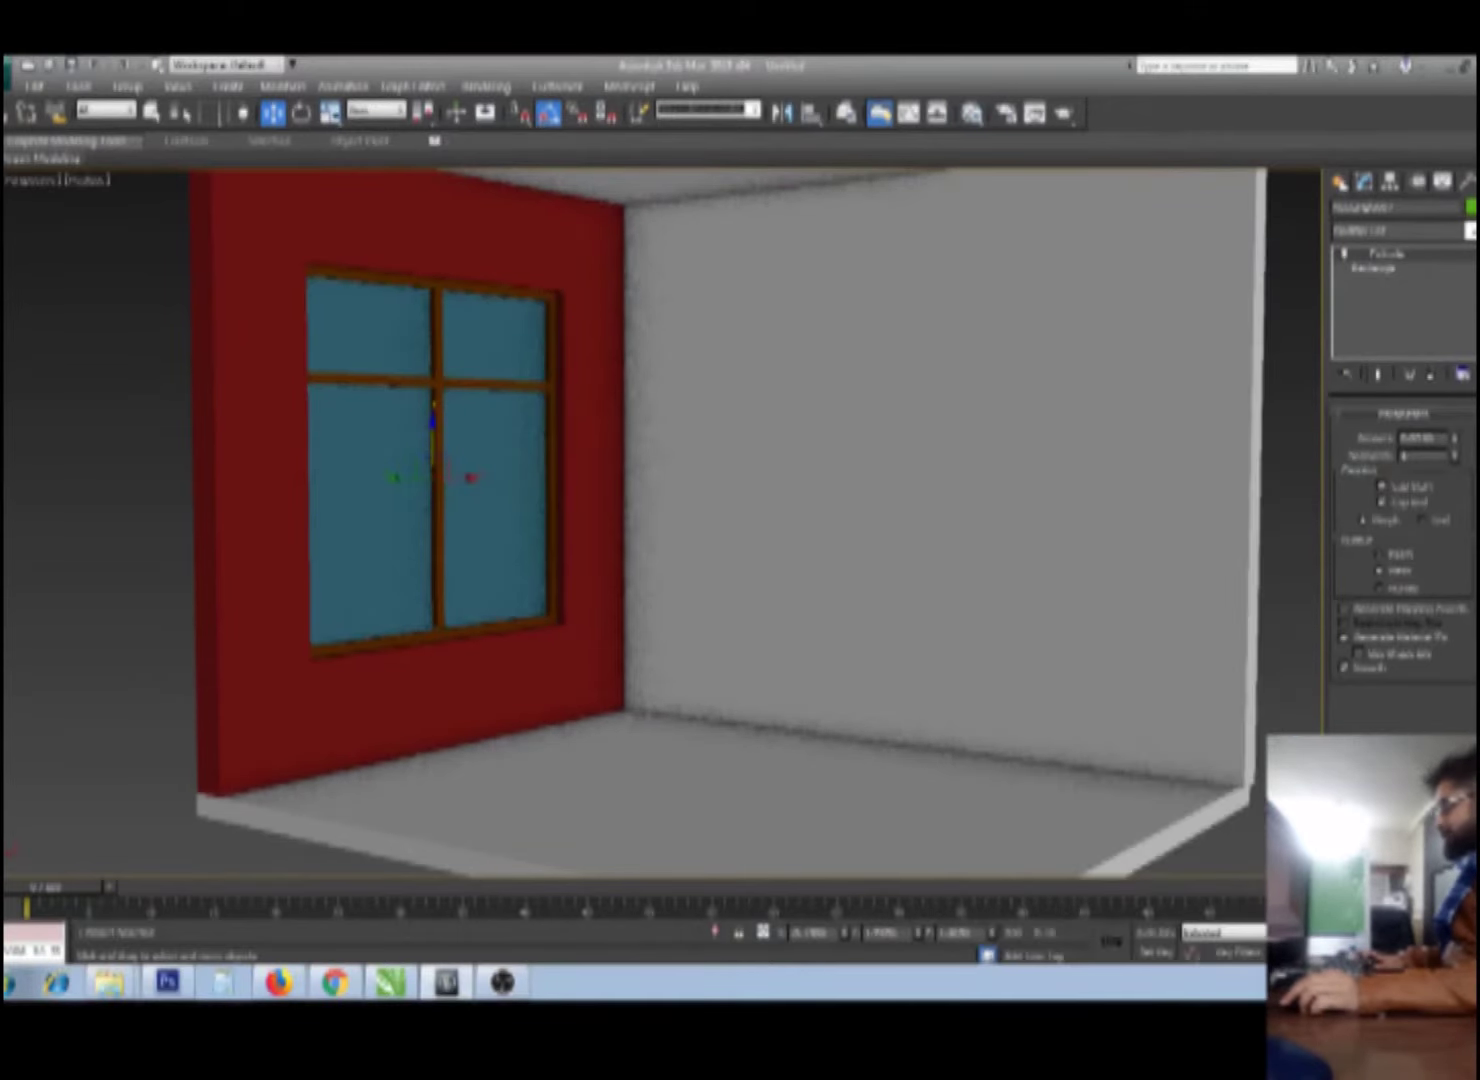
Step: Switch the Create panel to 2D shapes and shift the room view left
left_click(1338, 182)
left_click(1366, 211)
mouse_move(839, 489)
middle_mouse_down()
mouse_move(779, 503)
mouse_move(802, 506)
middle_mouse_up()
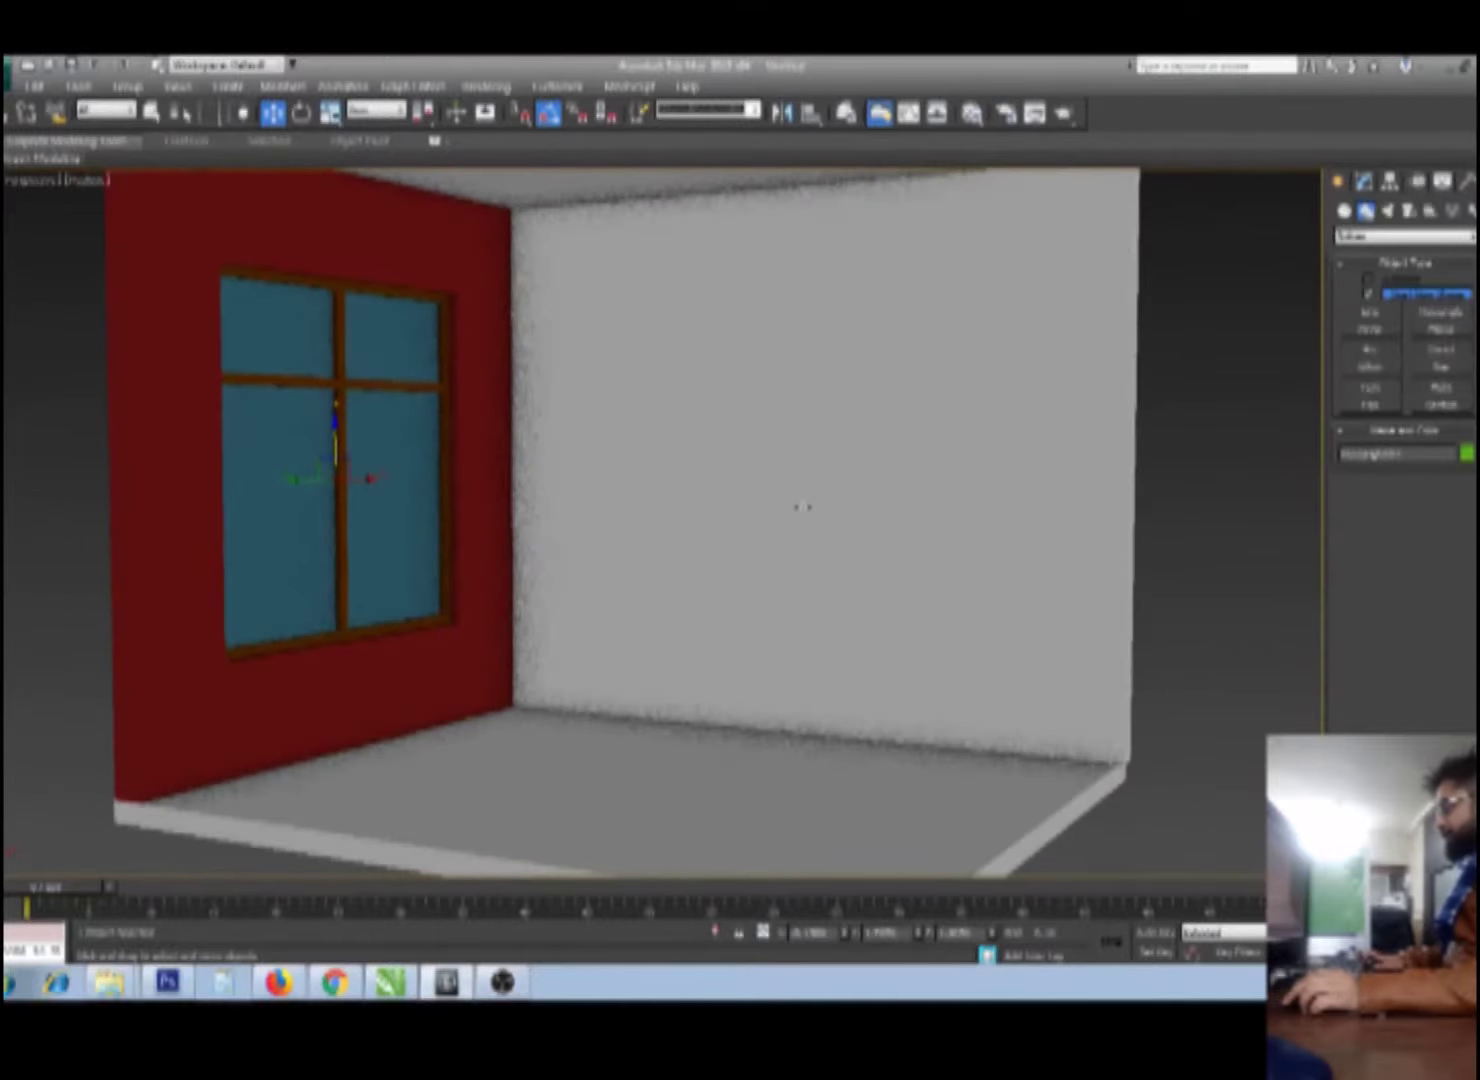
Step: Clone the red window wall as an independent copy on the room's right side
middle_click_drag(415, 675, 440, 655, "alt")
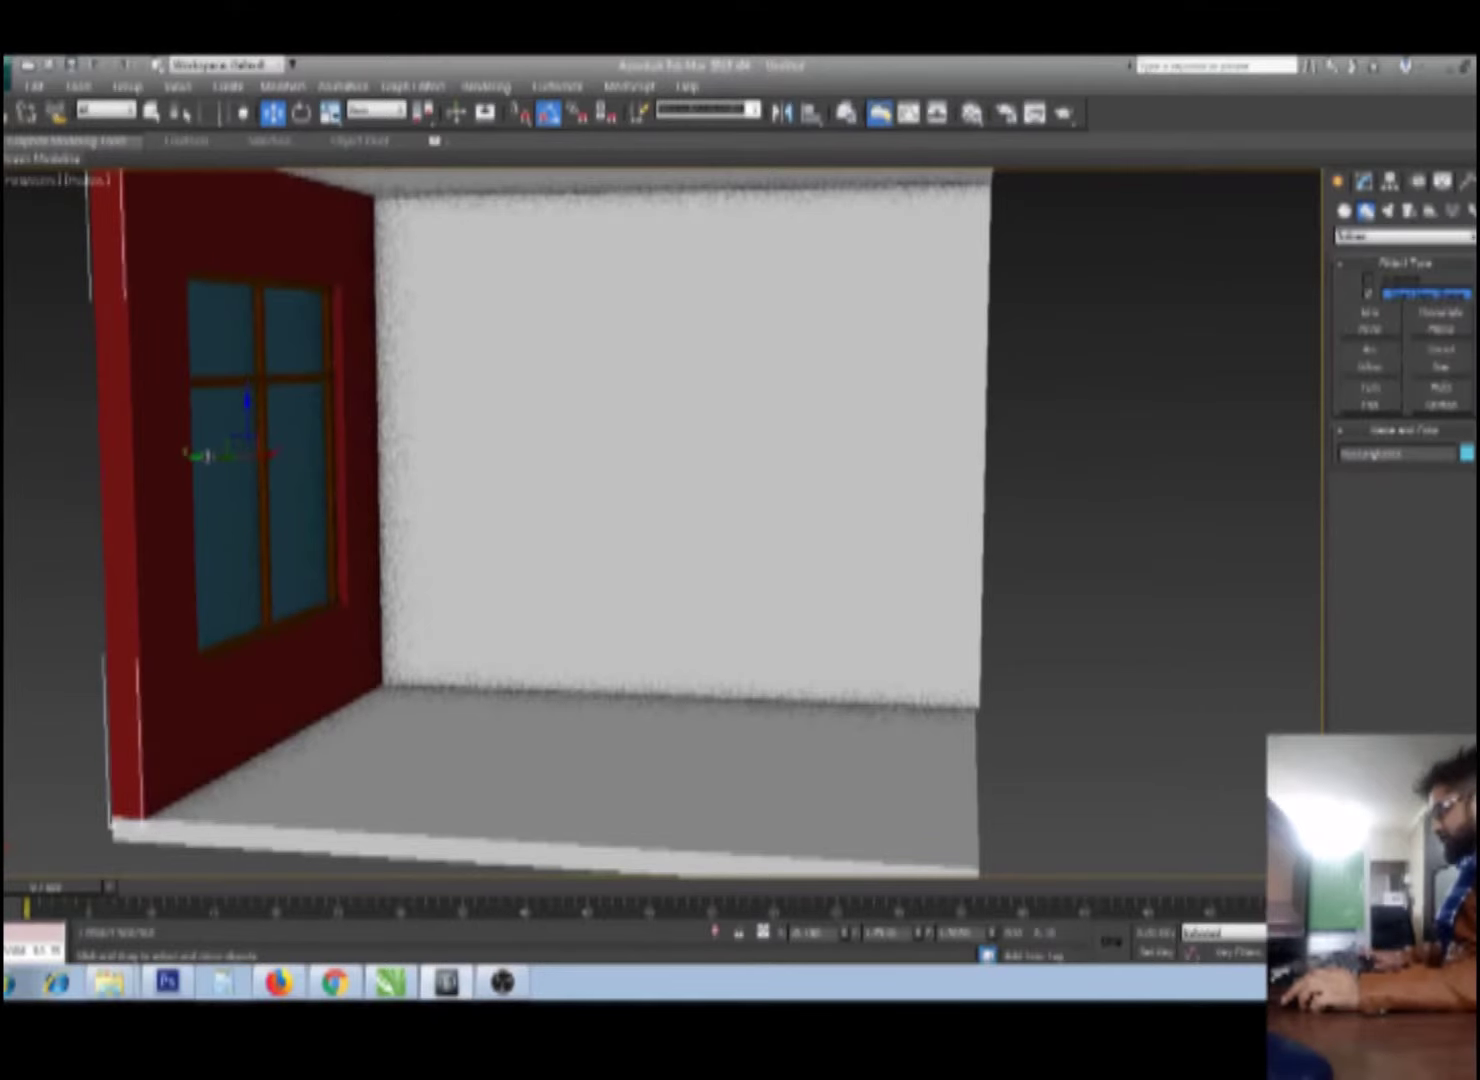
mouse_move(245, 520)
left_mouse_down()
mouse_move(700, 500)
mouse_move(826, 535)
mouse_move(905, 535)
left_mouse_up()
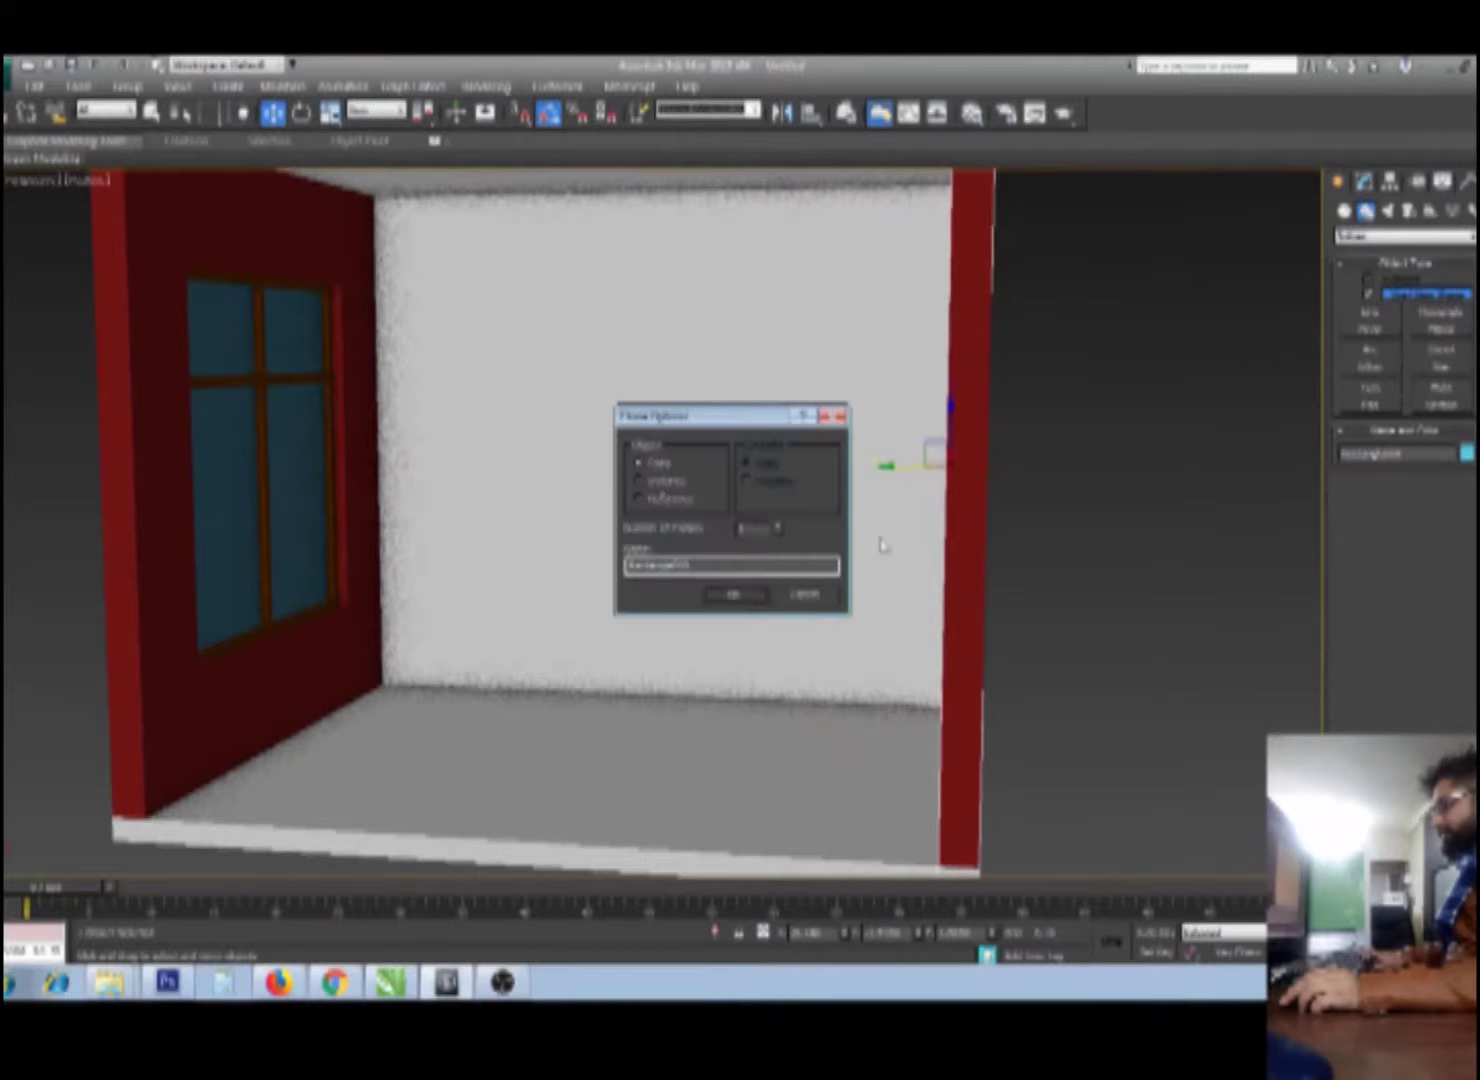
left_click(731, 595)
mouse_move(743, 594)
middle_mouse_down("alt")
mouse_move(813, 591)
mouse_move(815, 548)
middle_mouse_up("alt")
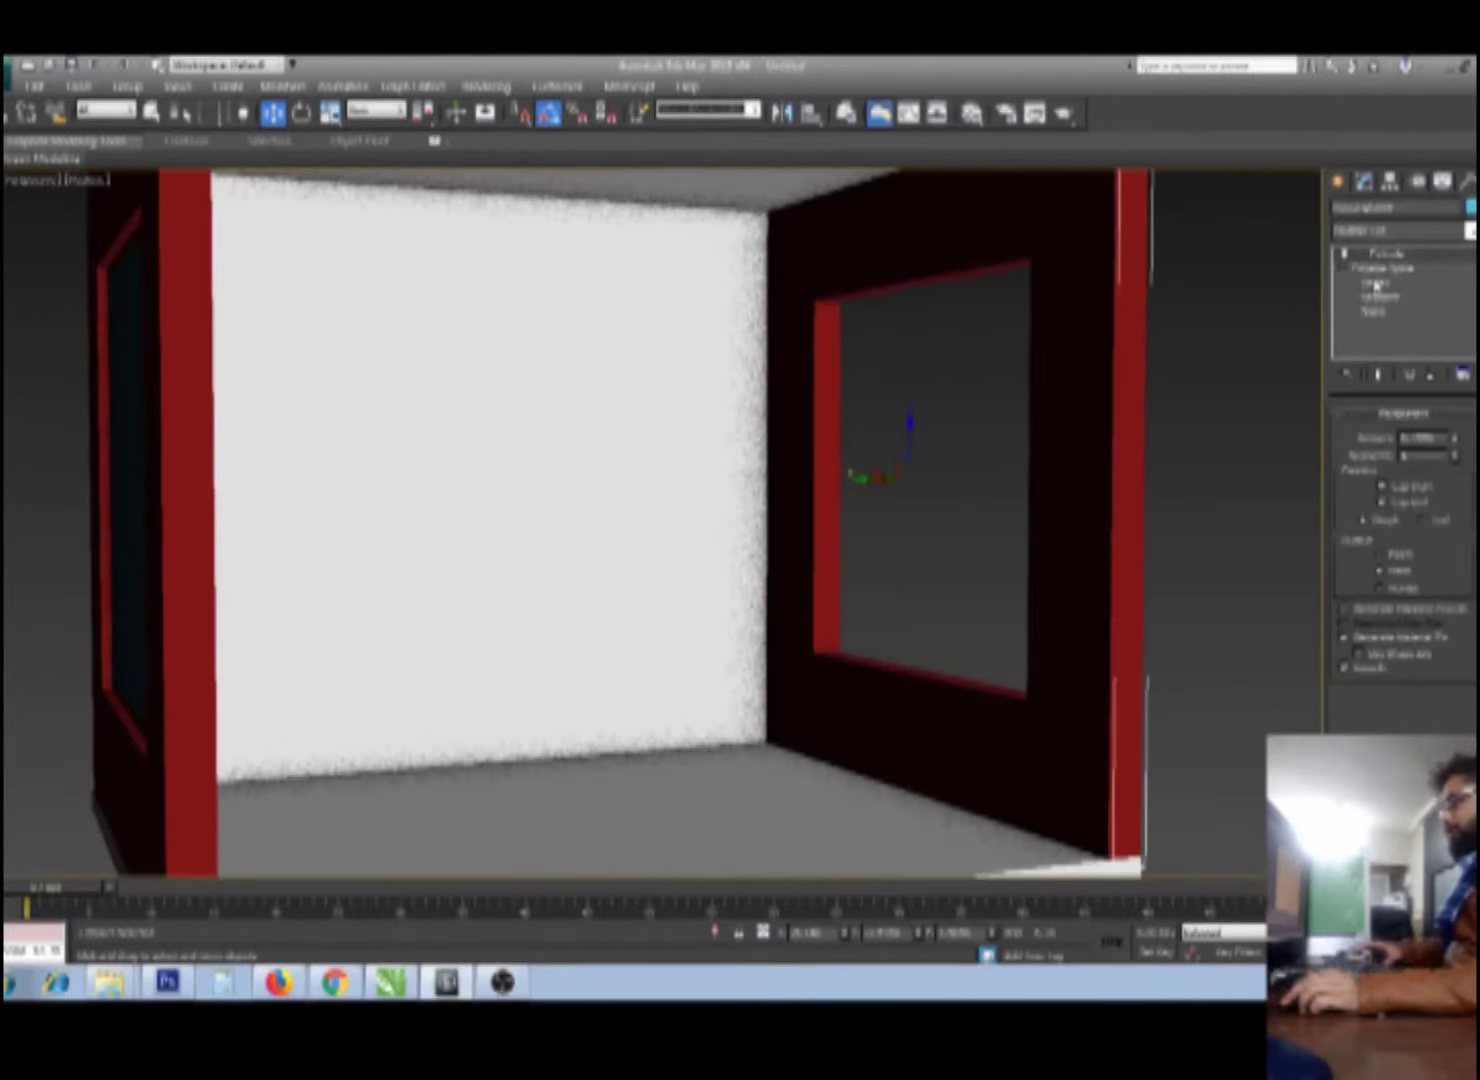
Step: Delete the window opening's vertices from the copied wall's spline
key("alt+q")
key("1")
left_click_drag(1060, 243, 681, 707)
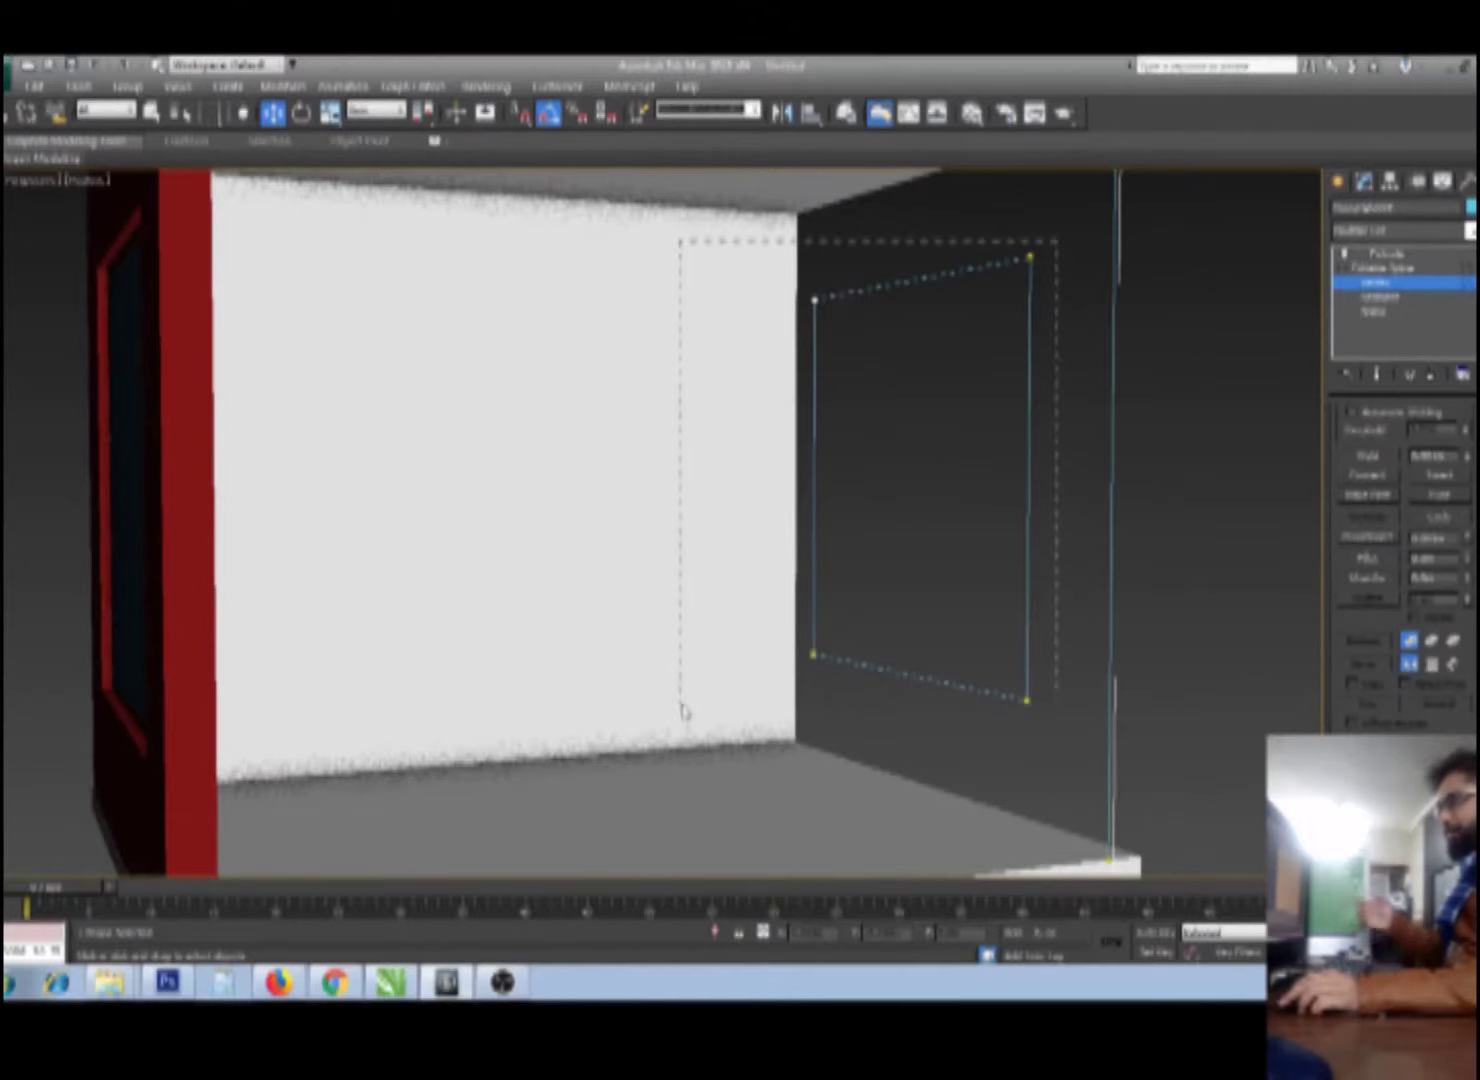
key("Delete")
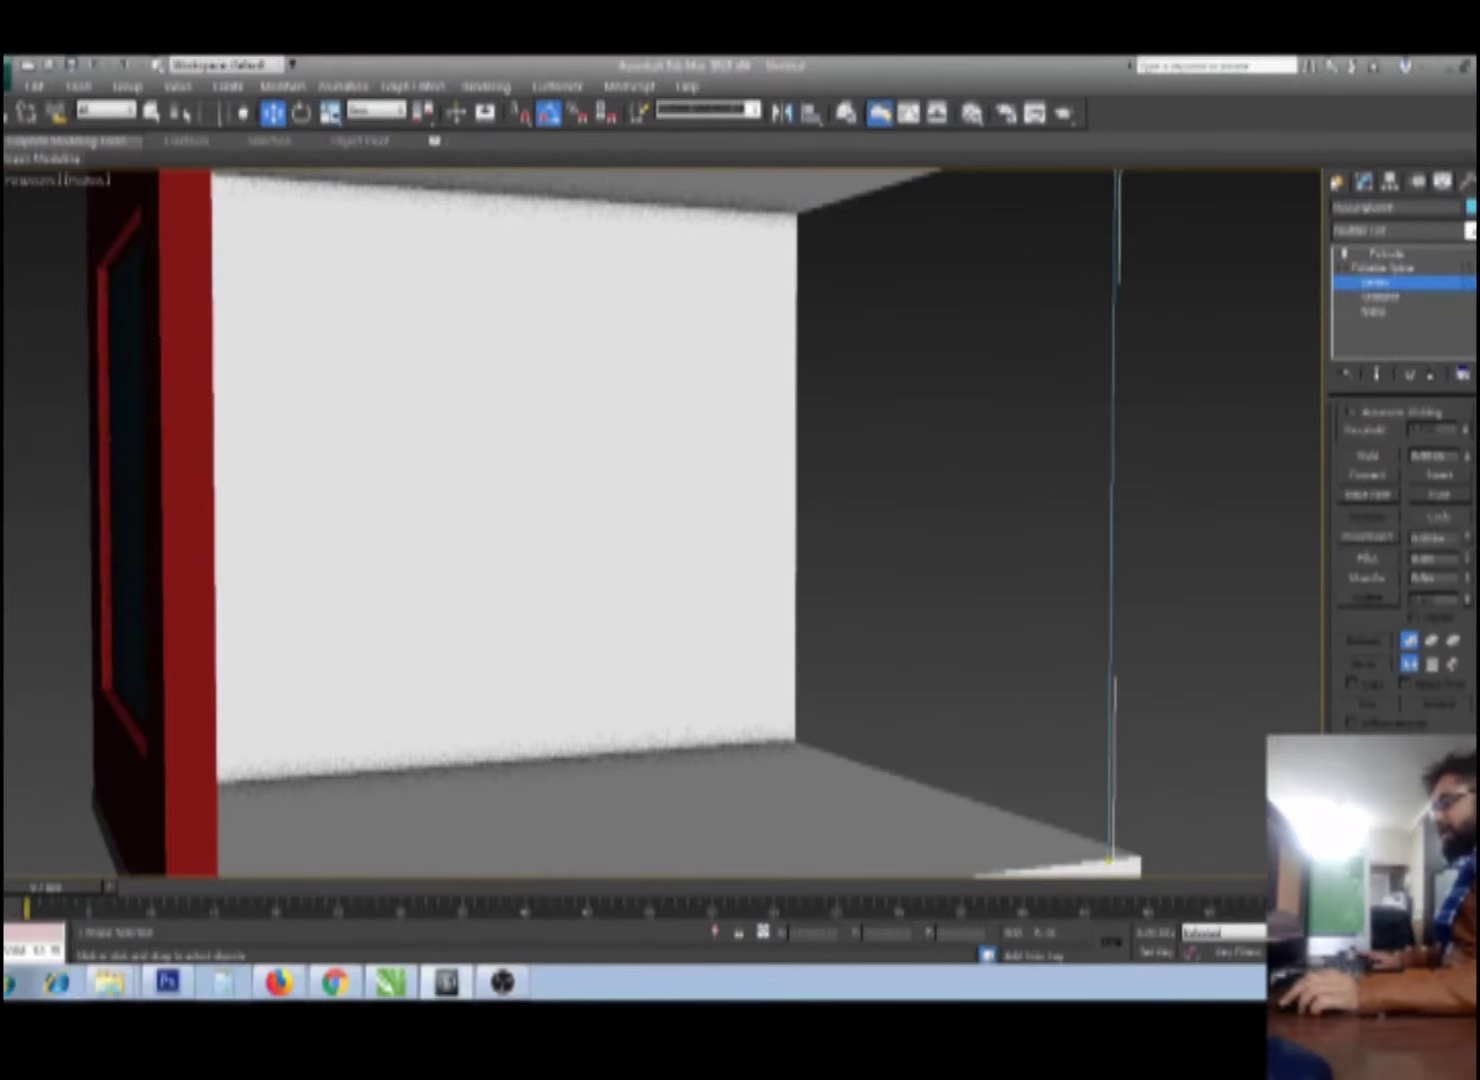
left_click(1338, 181)
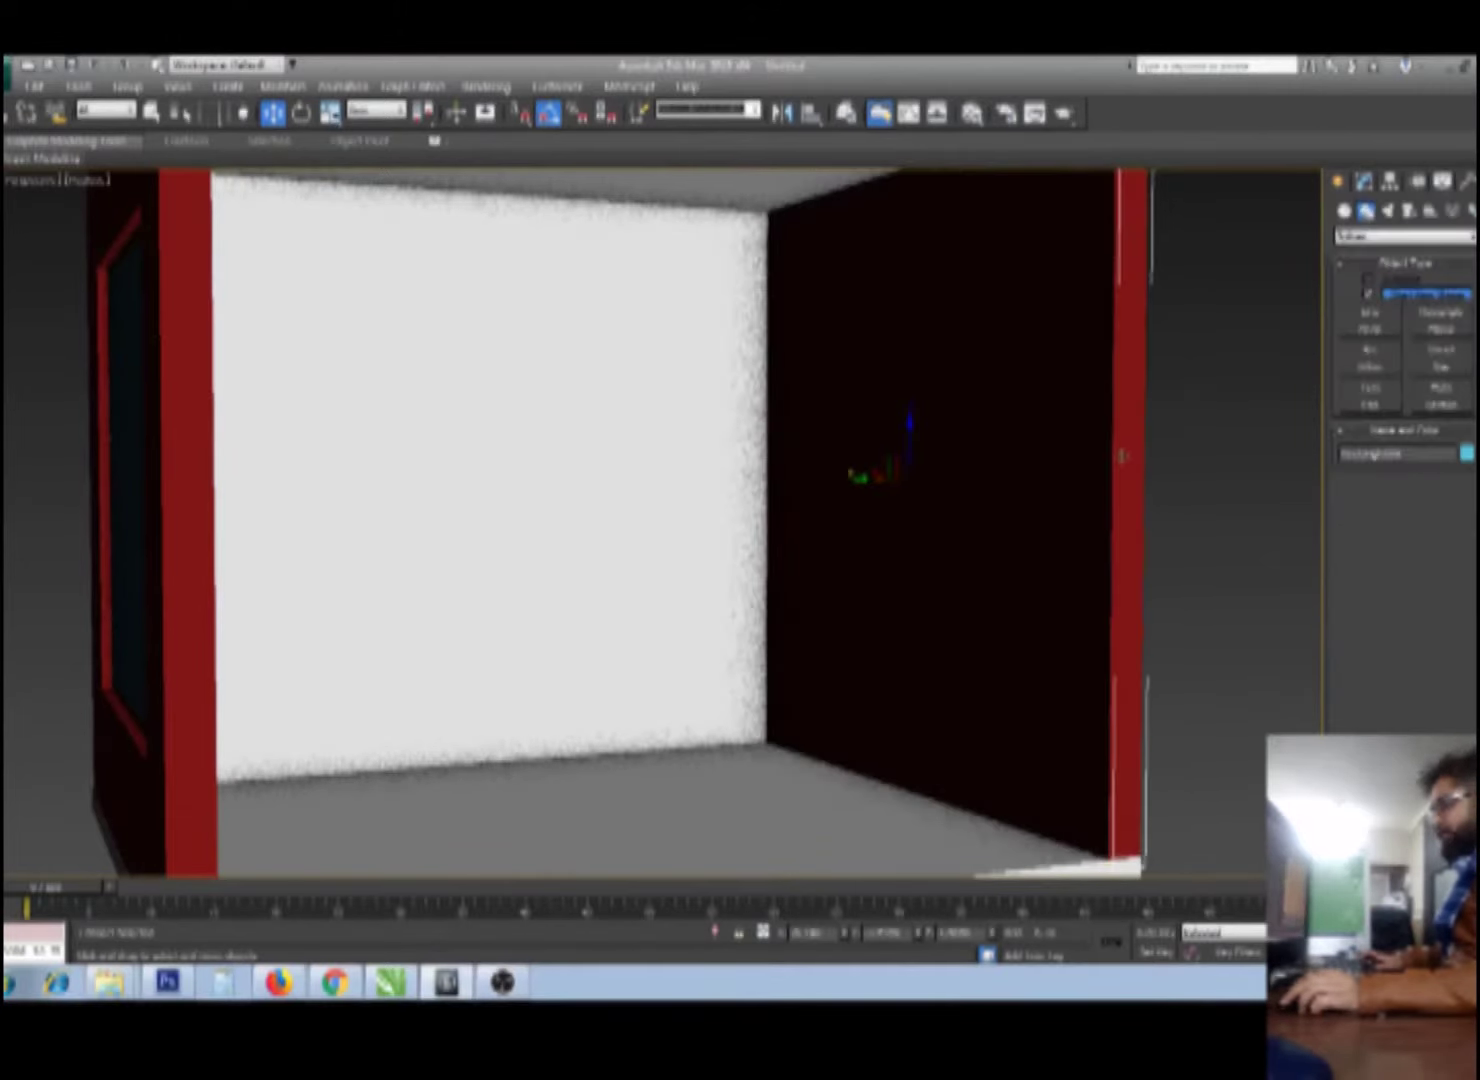
middle_click_drag(1122, 455, 1066, 494, "alt")
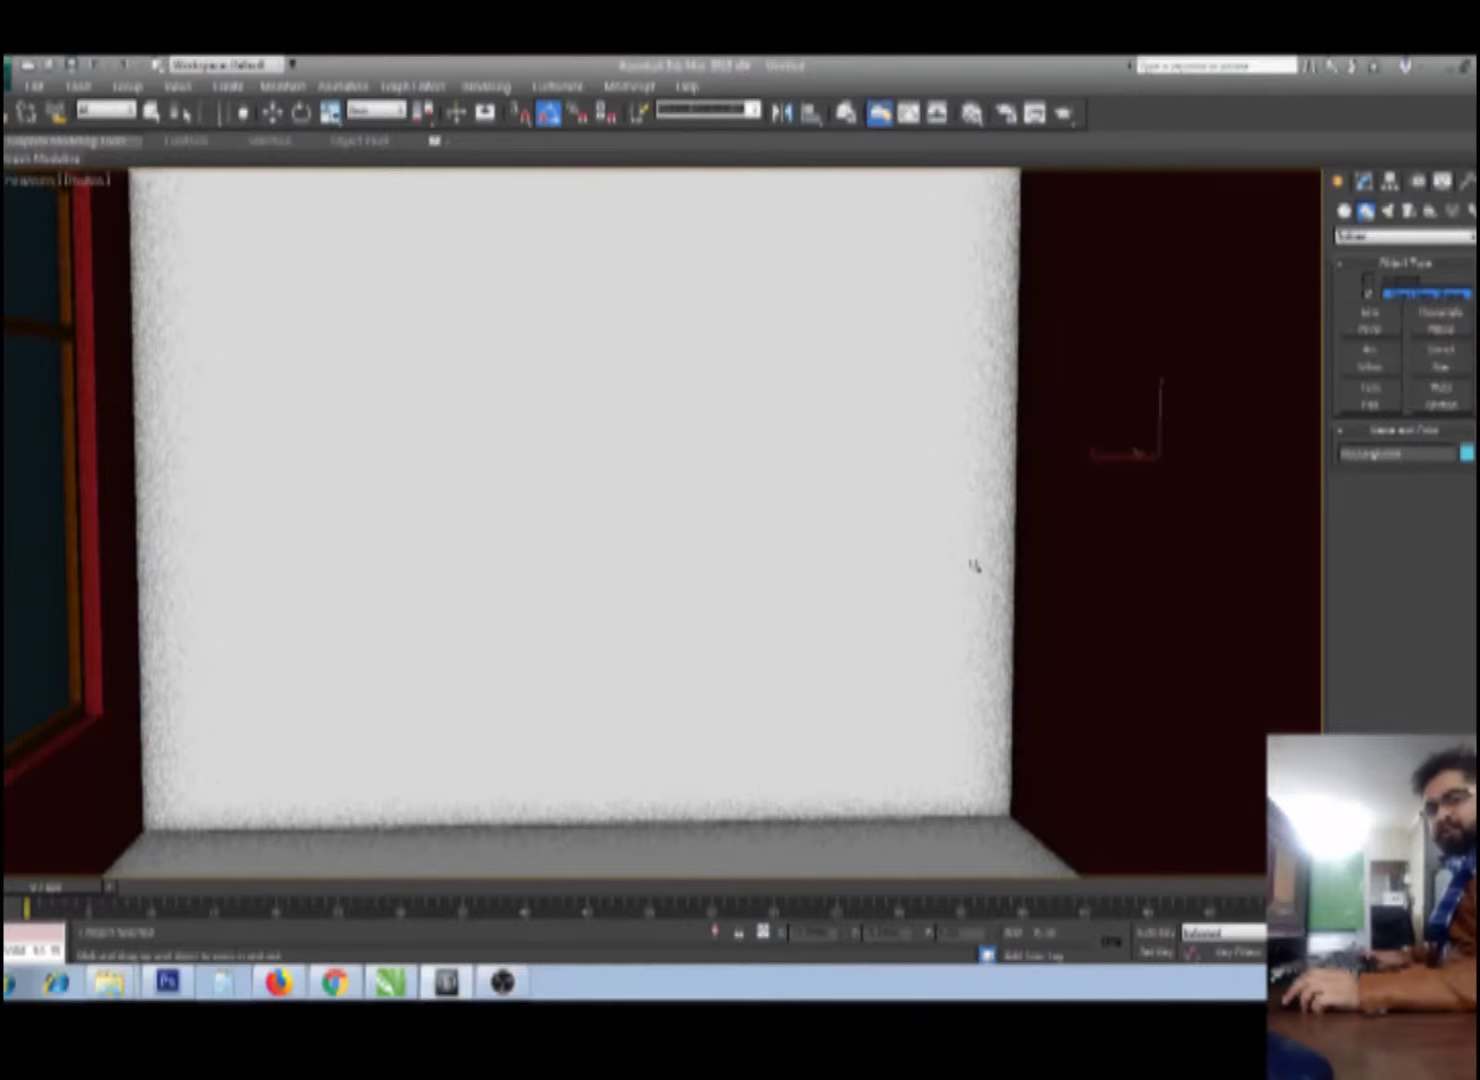
scroll(975, 567, "down", 3)
scroll(962, 640, "down", 3)
mouse_move(875, 660)
middle_mouse_down()
mouse_move(897, 677)
mouse_move(866, 674)
mouse_move(882, 674)
middle_mouse_up()
scroll(878, 668, "up", 1)
scroll(880, 666, "up", 1)
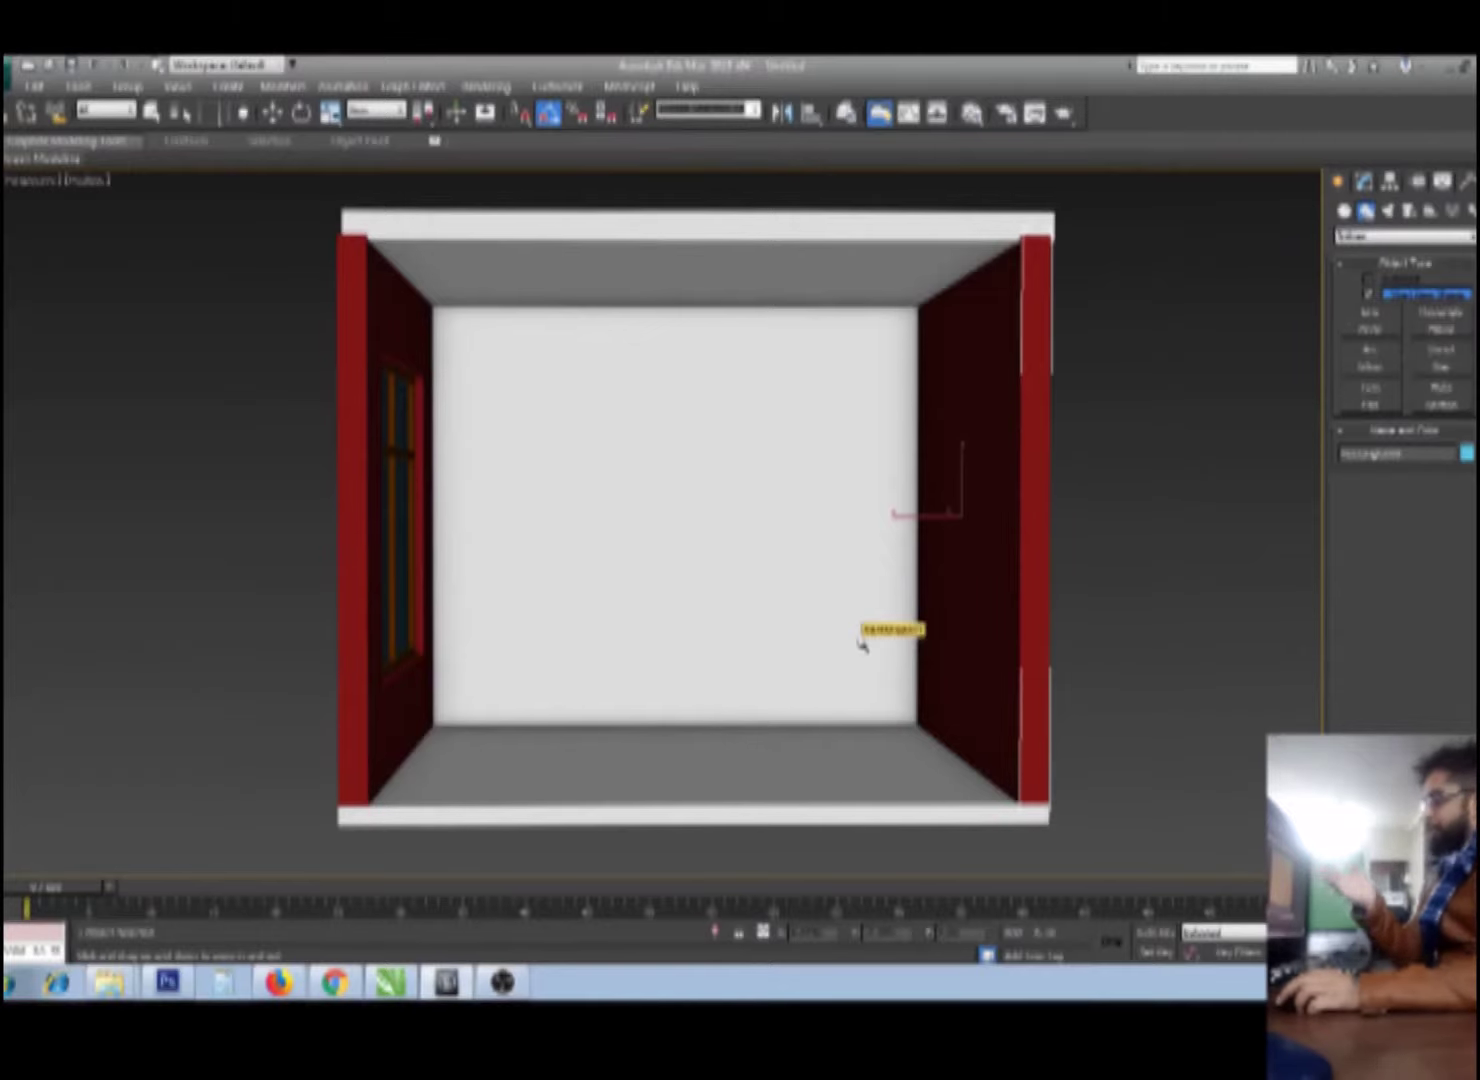
Step: Duplicate the red material, tint it dark olive, and assign it renamed to the right wall
mouse_move(732, 609)
middle_mouse_down("alt")
mouse_move(756, 621)
mouse_move(743, 621)
middle_mouse_up("alt")
key("w")
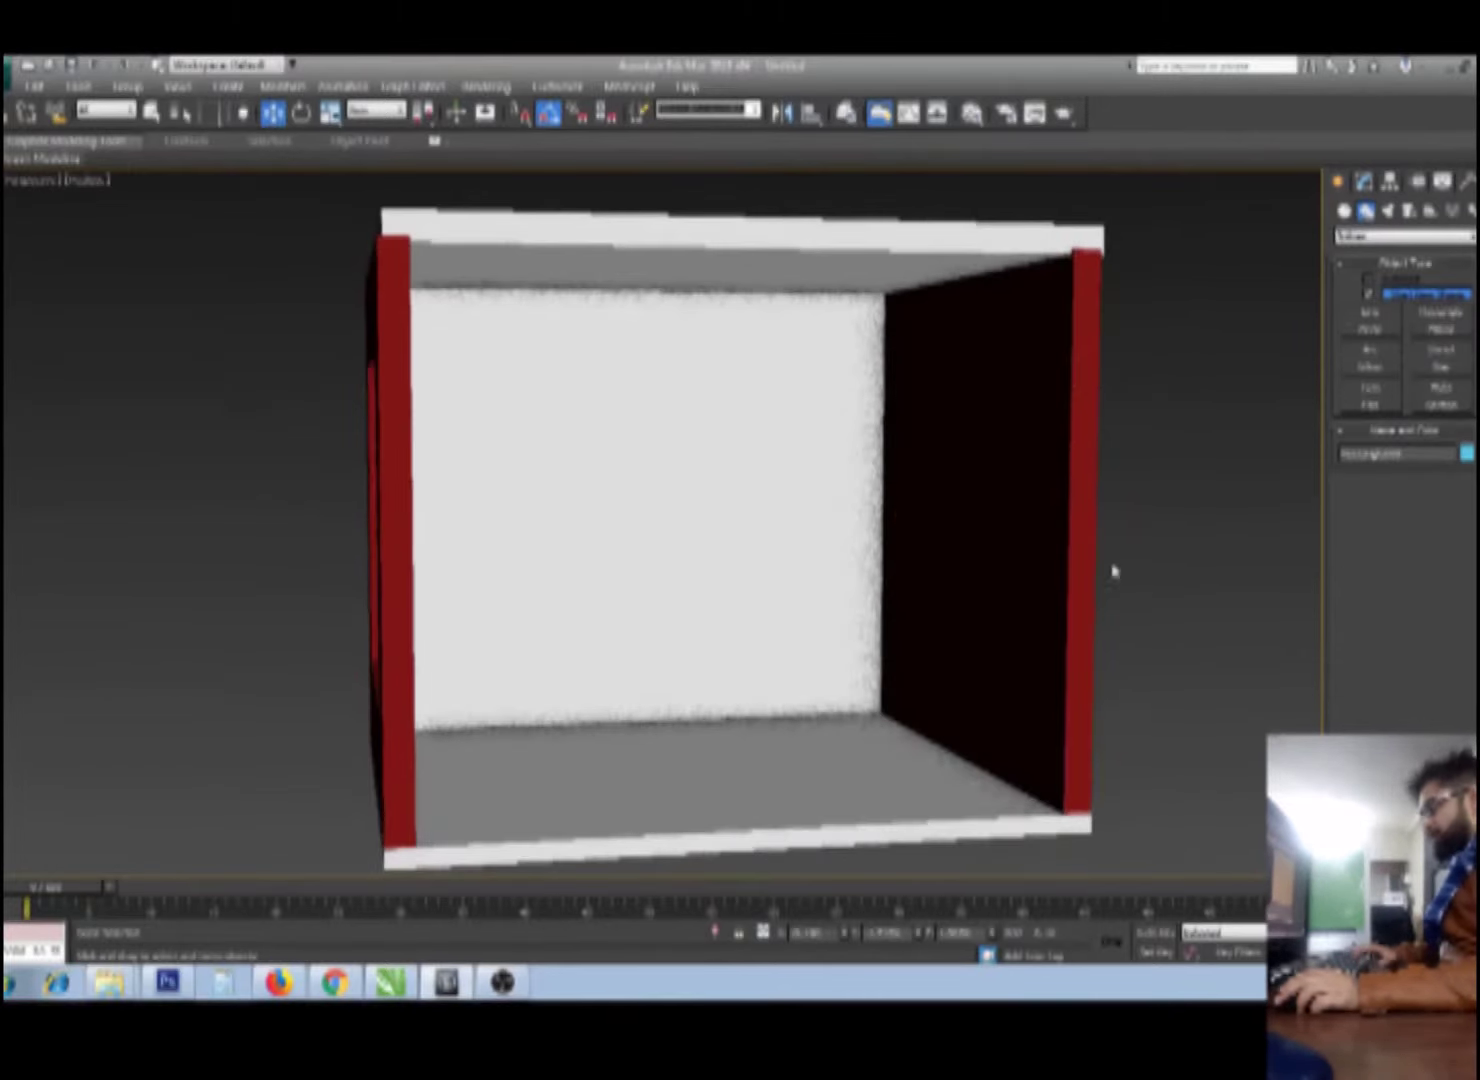
key("m")
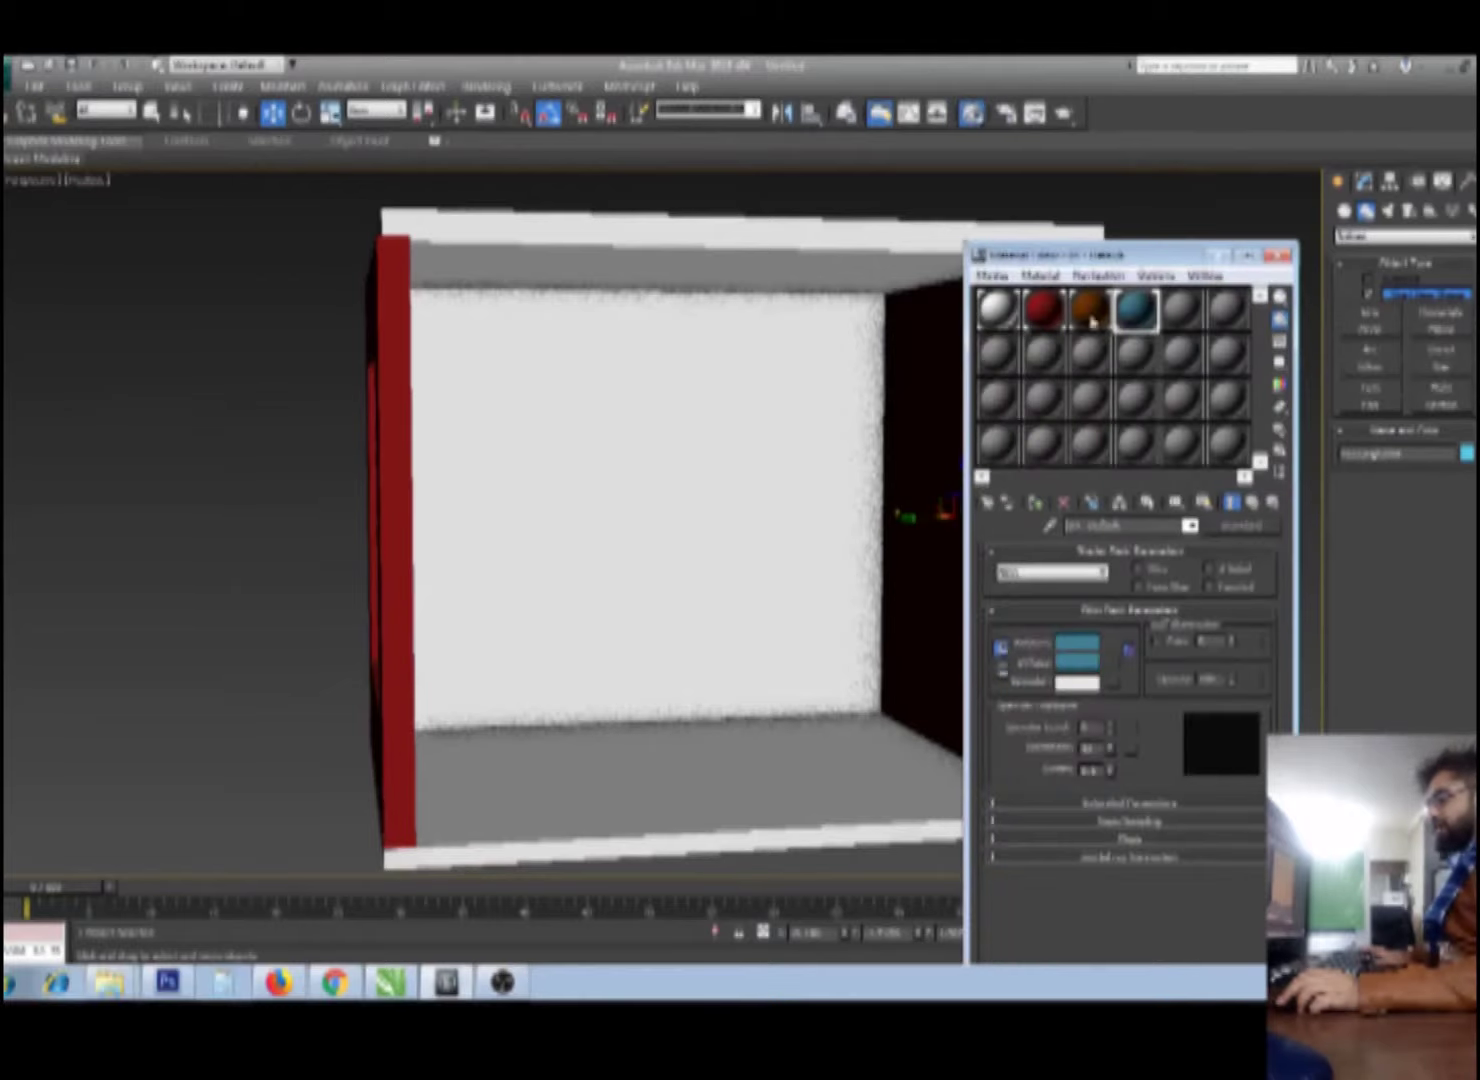
left_click_drag(1048, 310, 1180, 310)
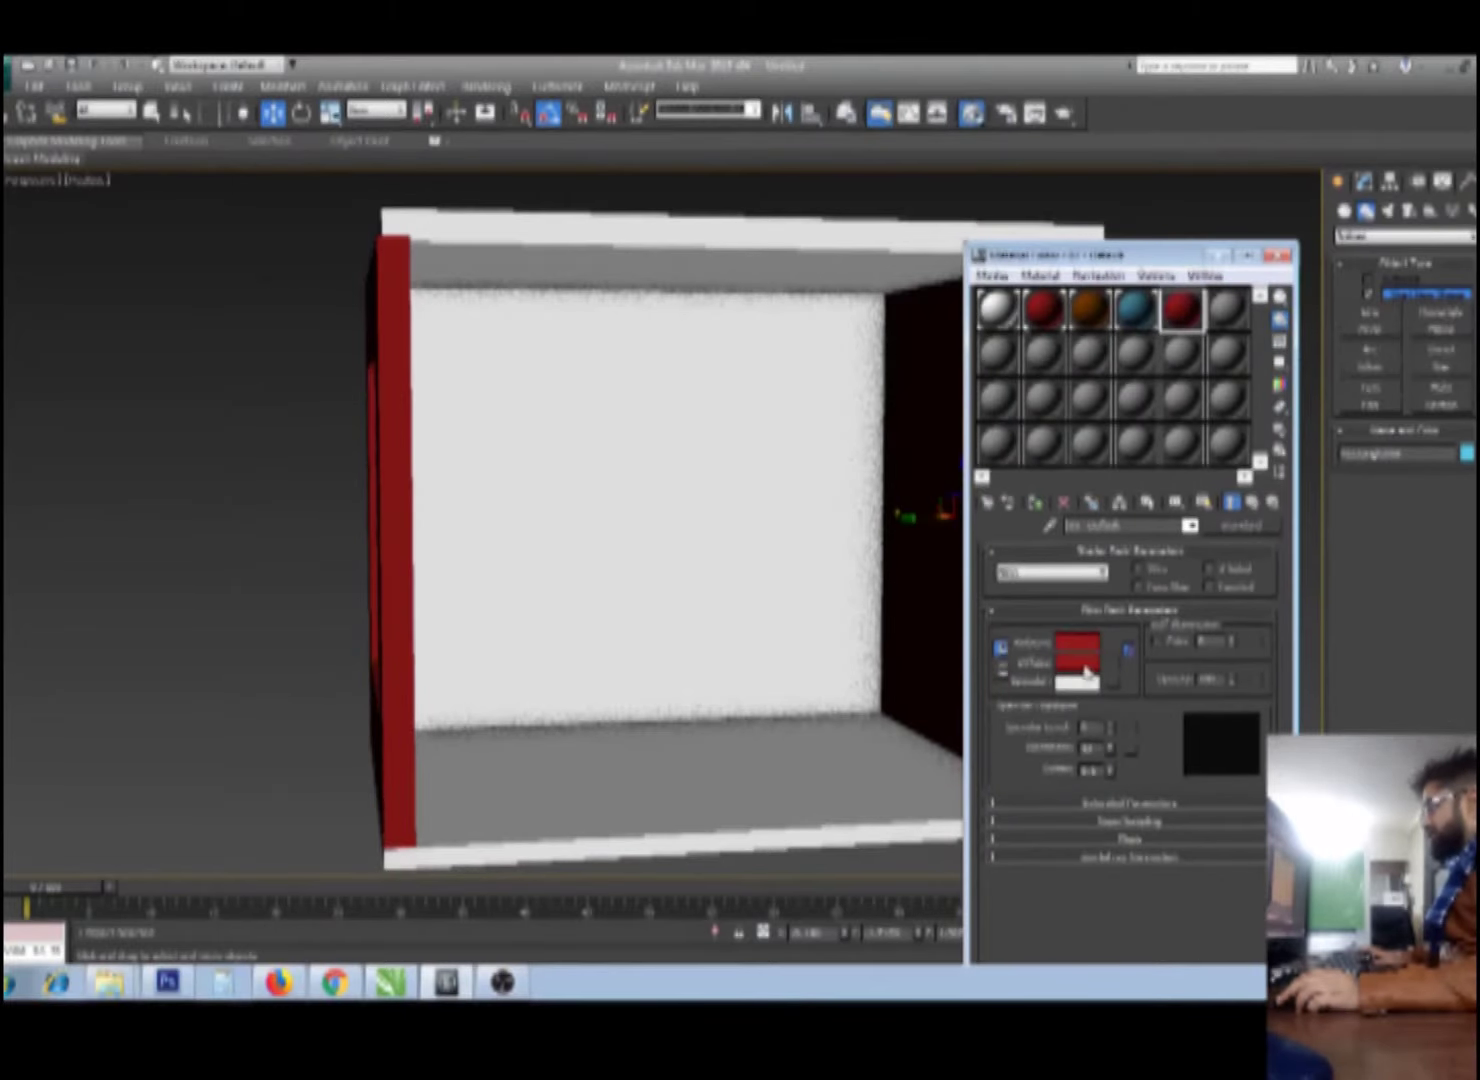
left_click(1085, 666)
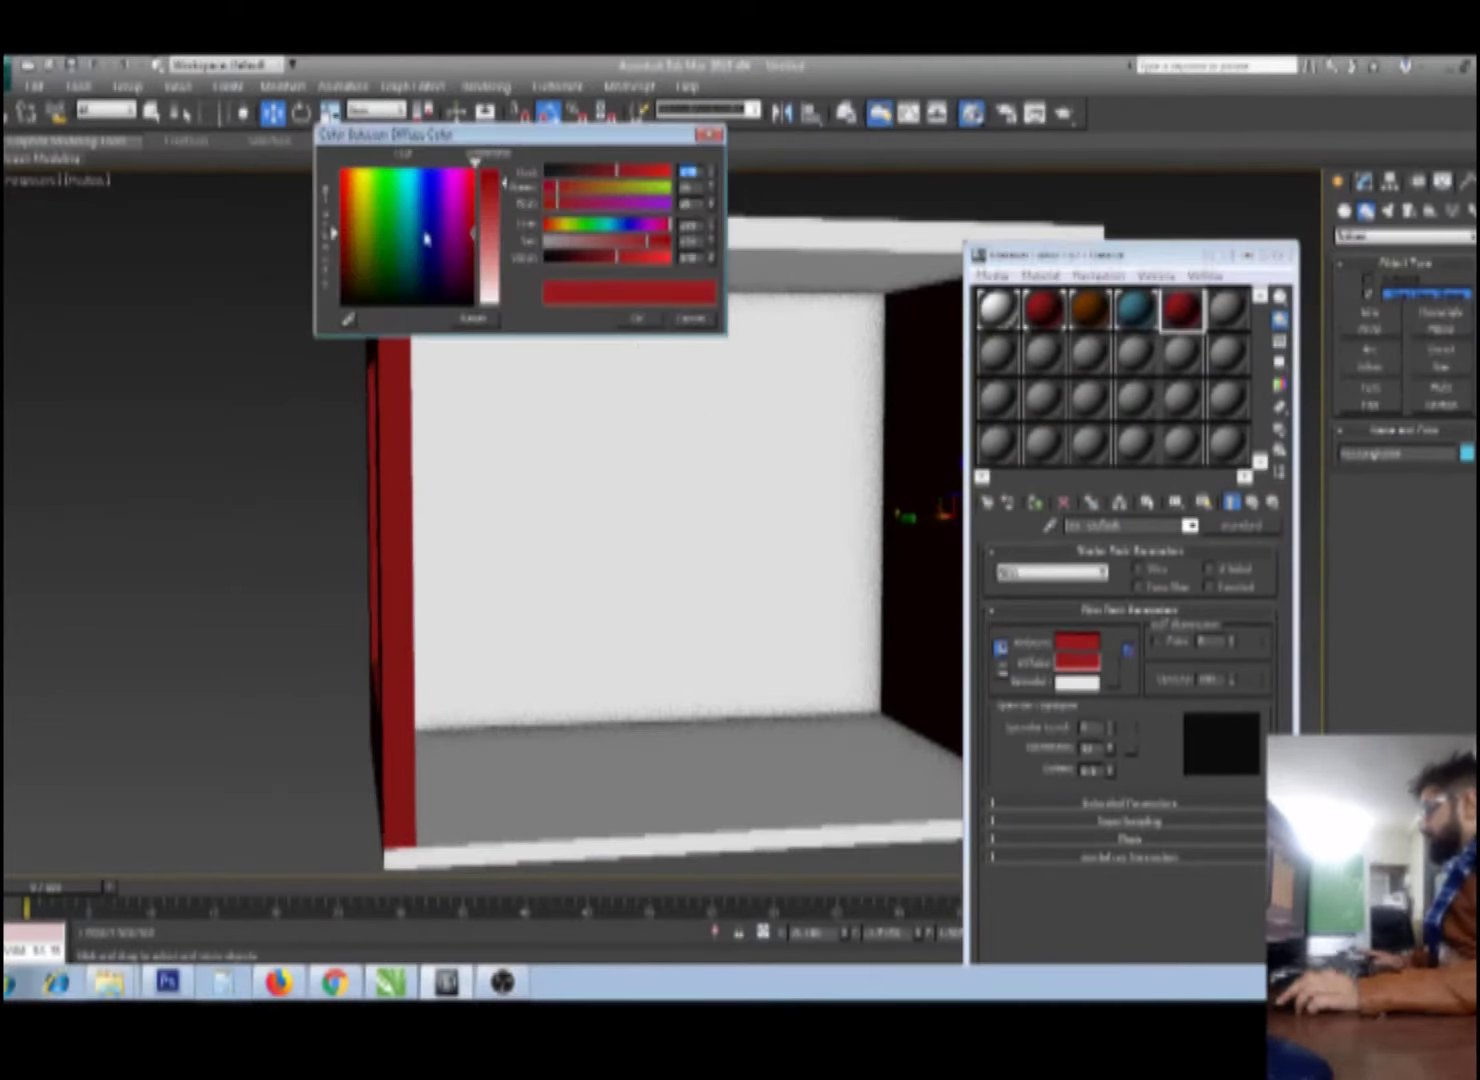
left_click(368, 231)
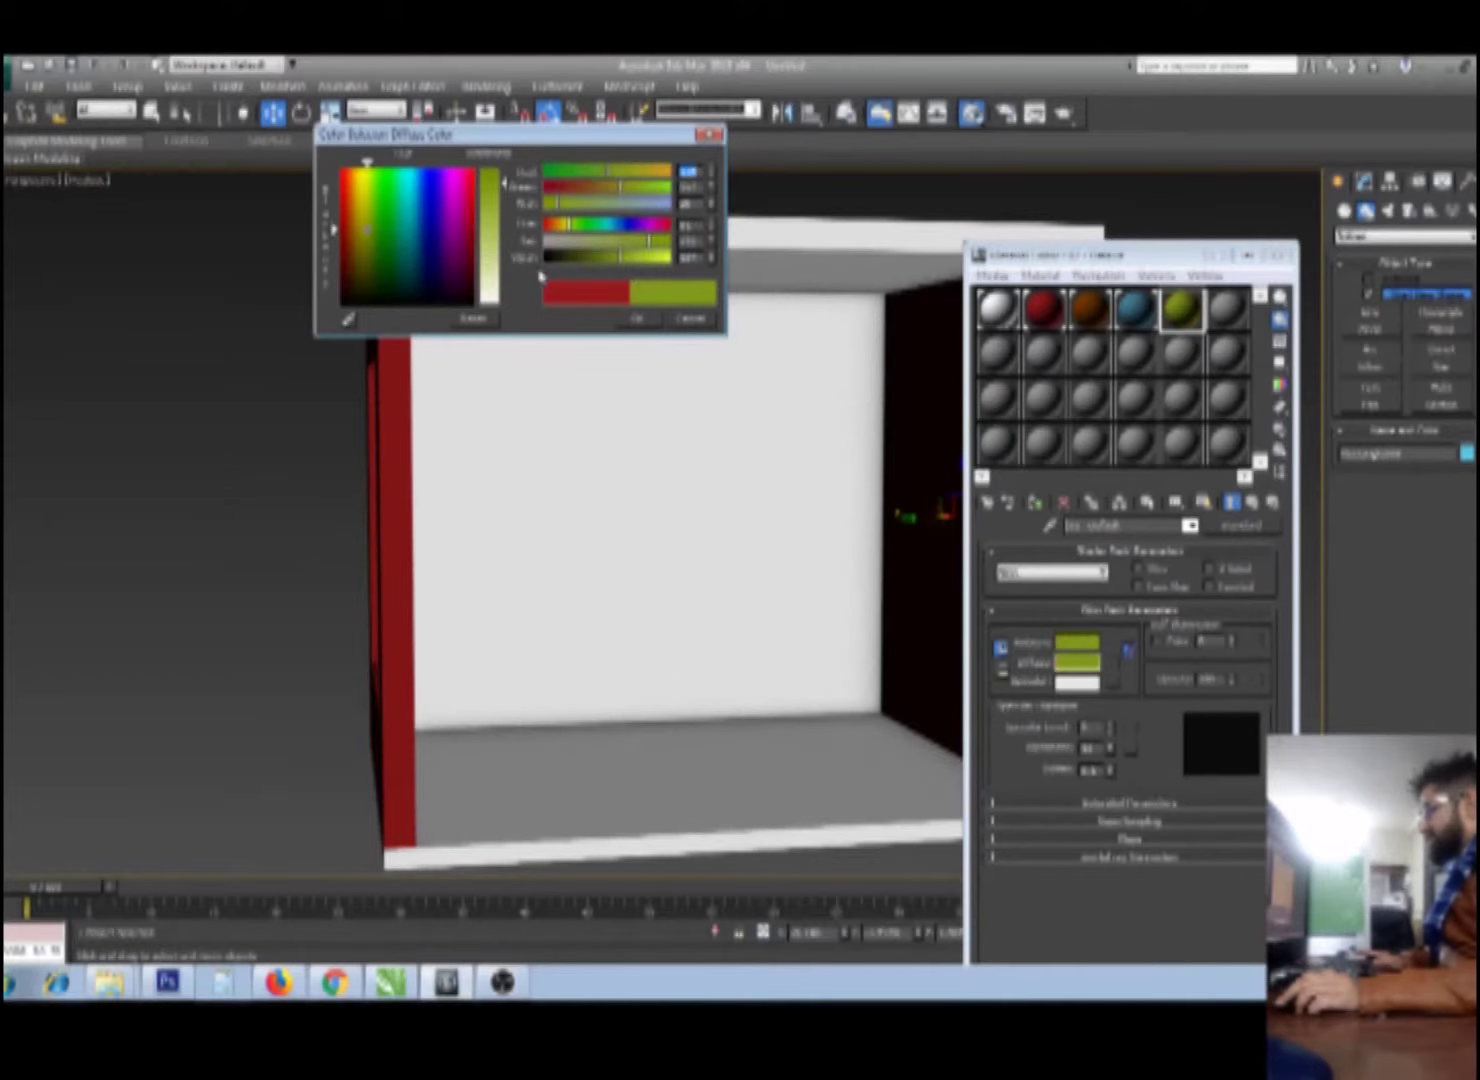
left_click(589, 257)
left_click(638, 318)
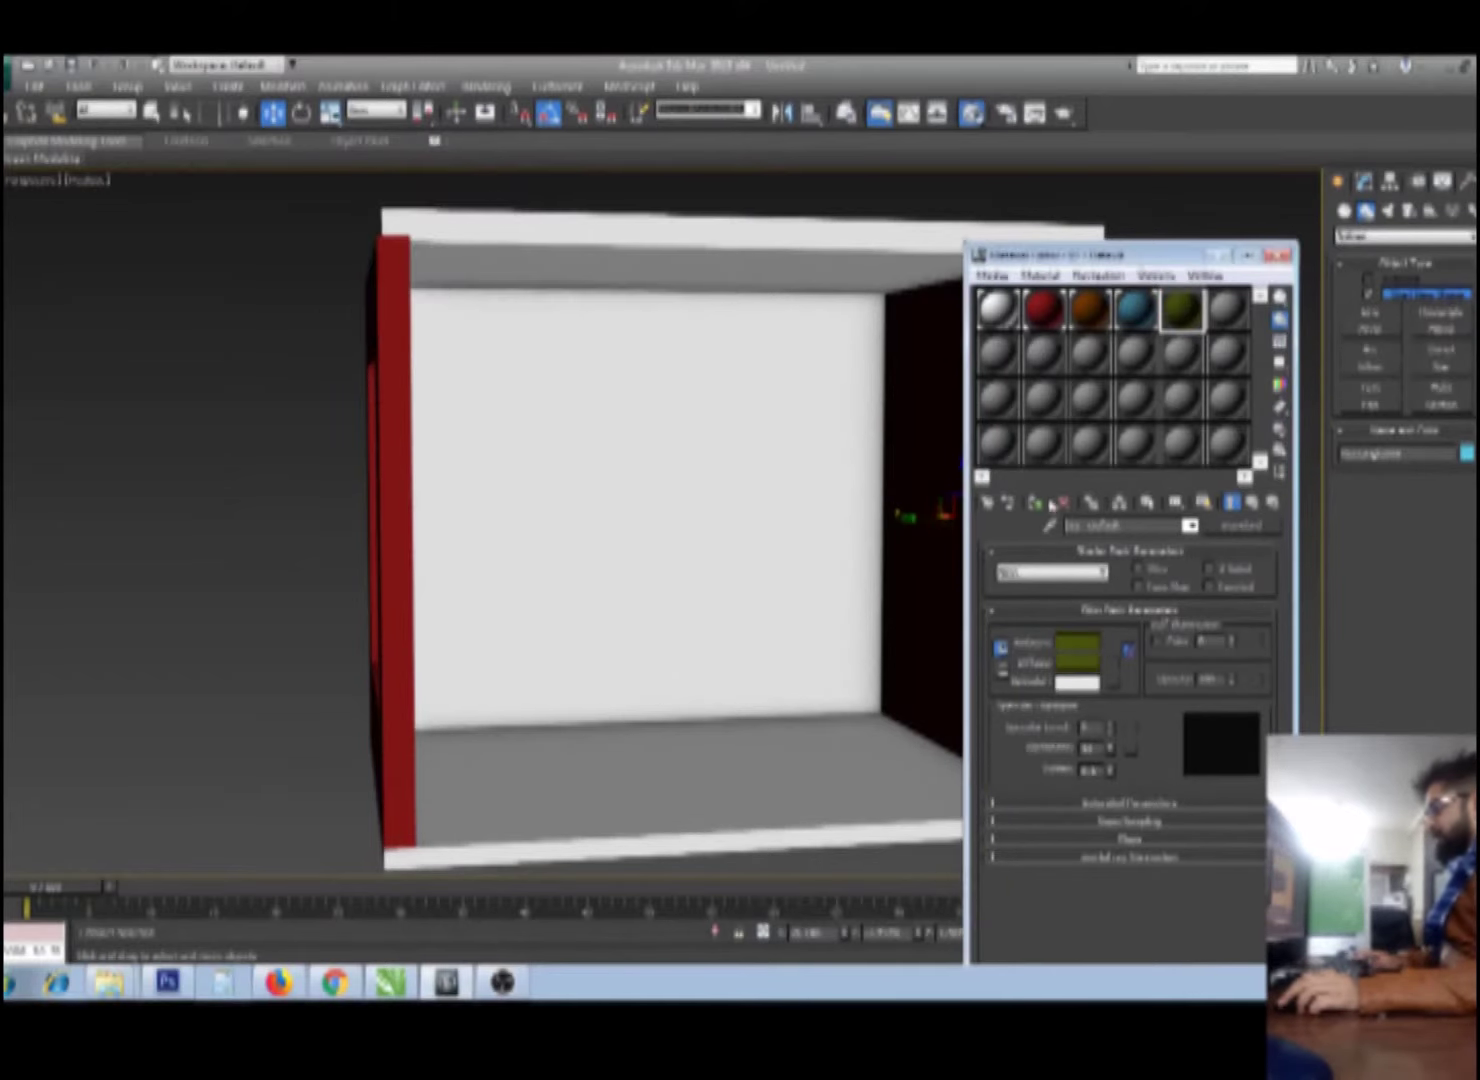
left_click(1037, 502)
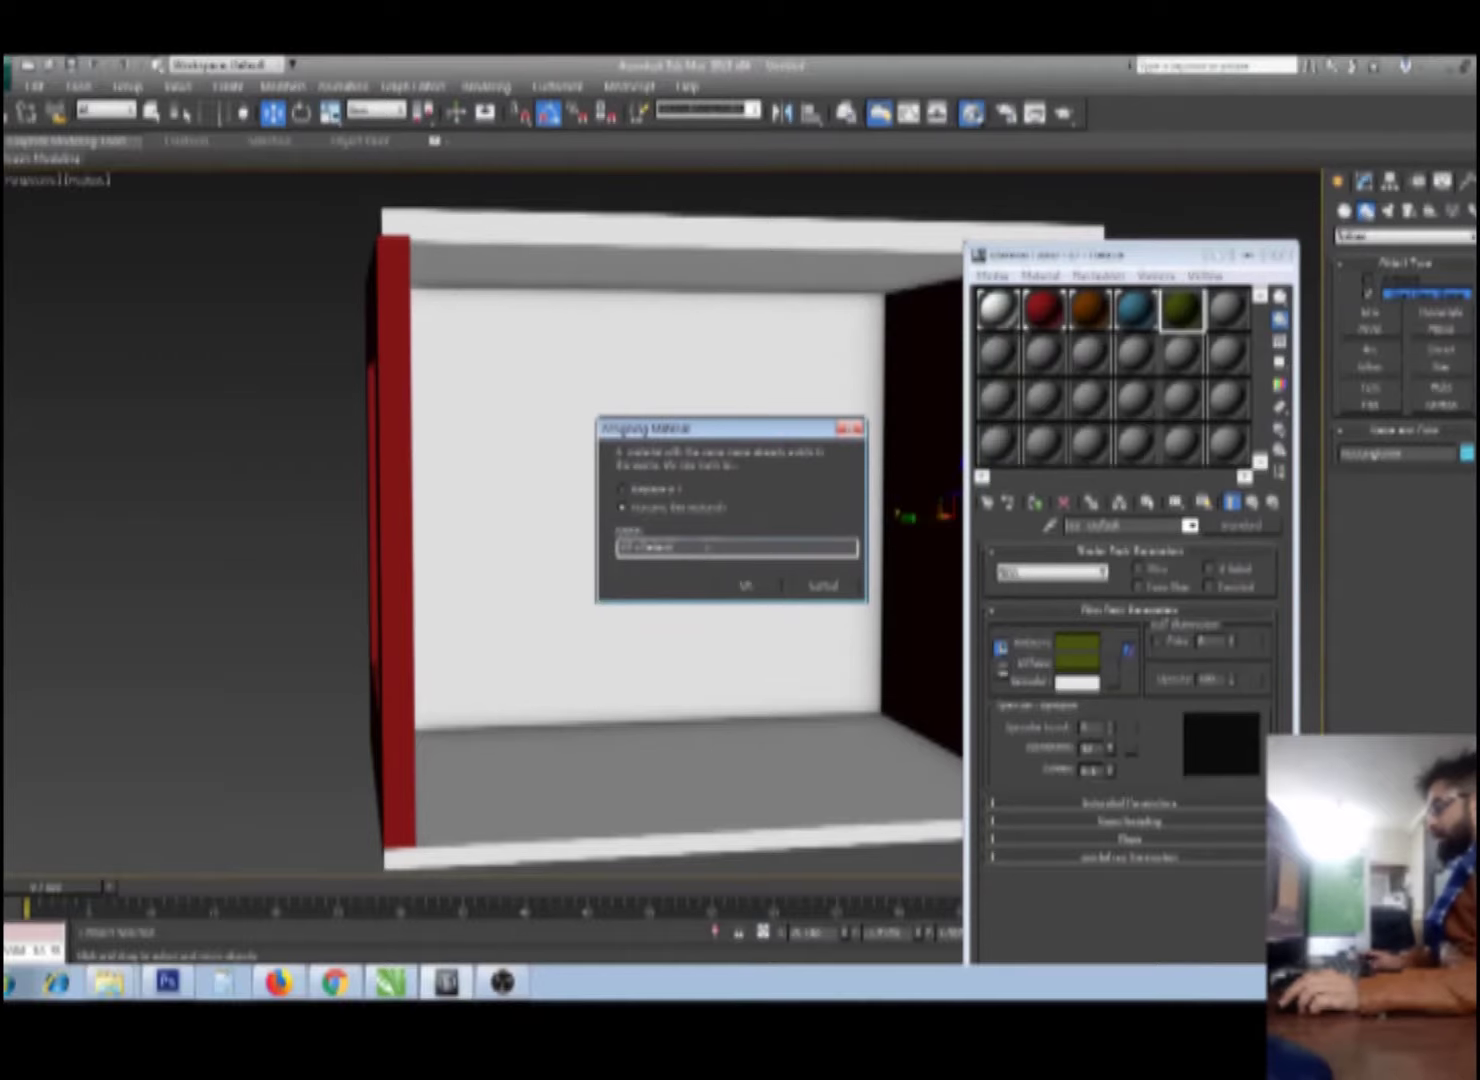
left_click(727, 590)
mouse_move(743, 614)
middle_mouse_down("alt")
mouse_move(551, 604)
mouse_move(589, 597)
mouse_move(611, 598)
mouse_move(435, 610)
mouse_move(481, 497)
mouse_move(639, 443)
mouse_move(723, 467)
middle_mouse_up("alt")
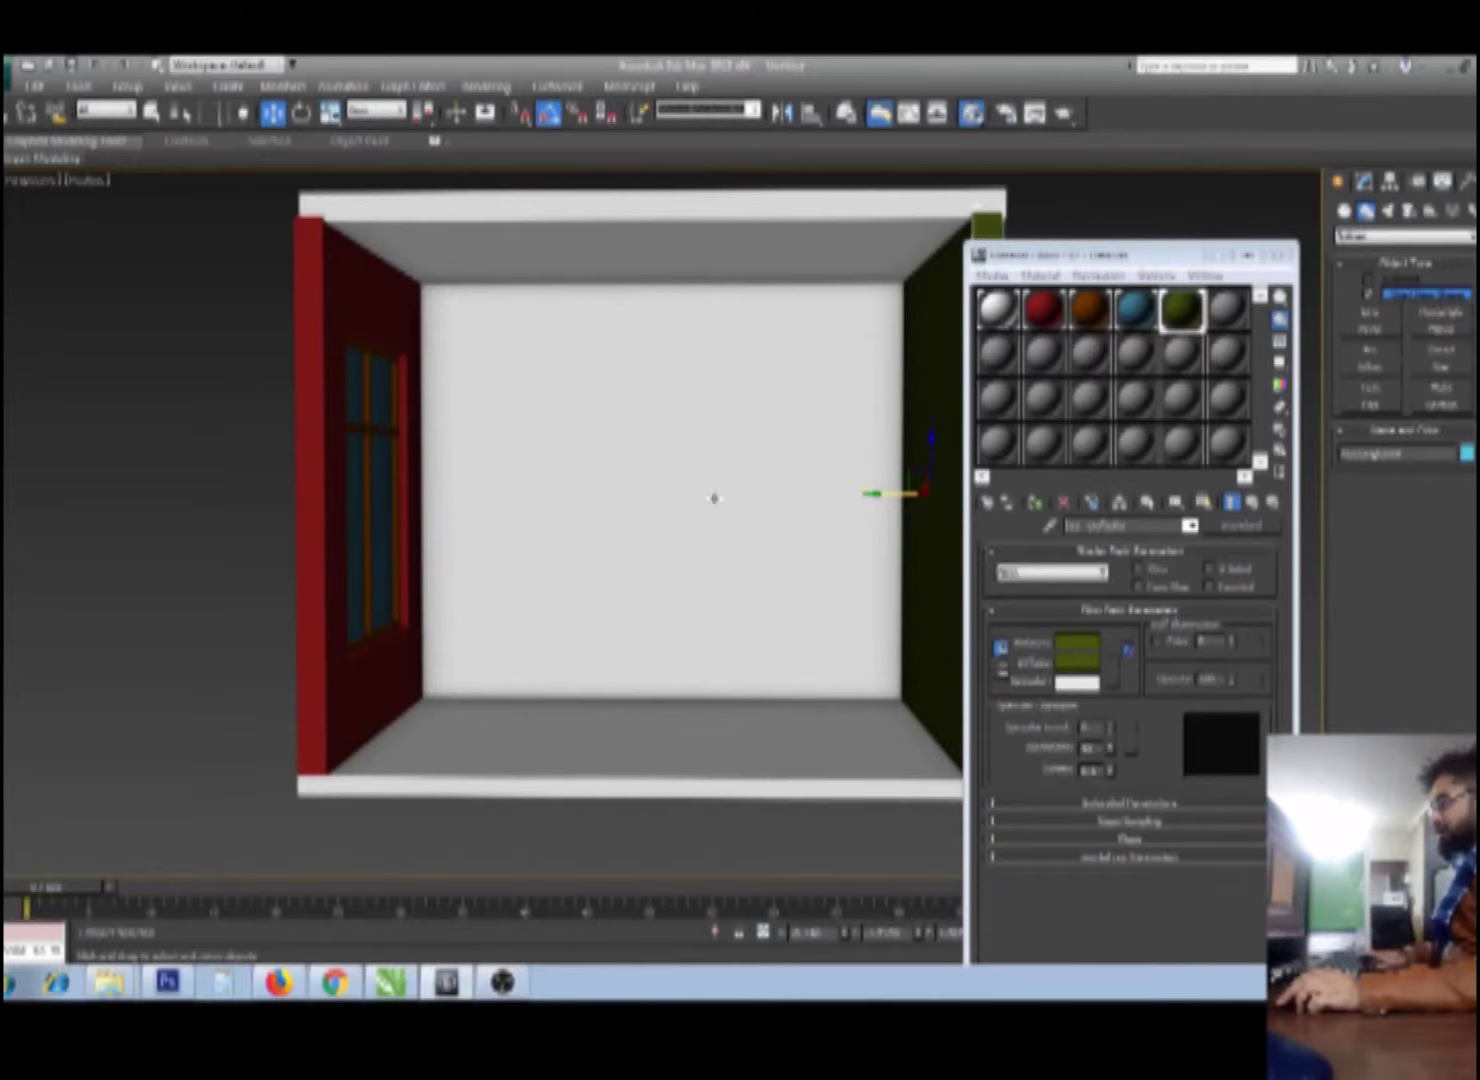
mouse_move(727, 556)
middle_mouse_down("alt")
mouse_move(698, 566)
mouse_move(645, 547)
middle_mouse_up("alt")
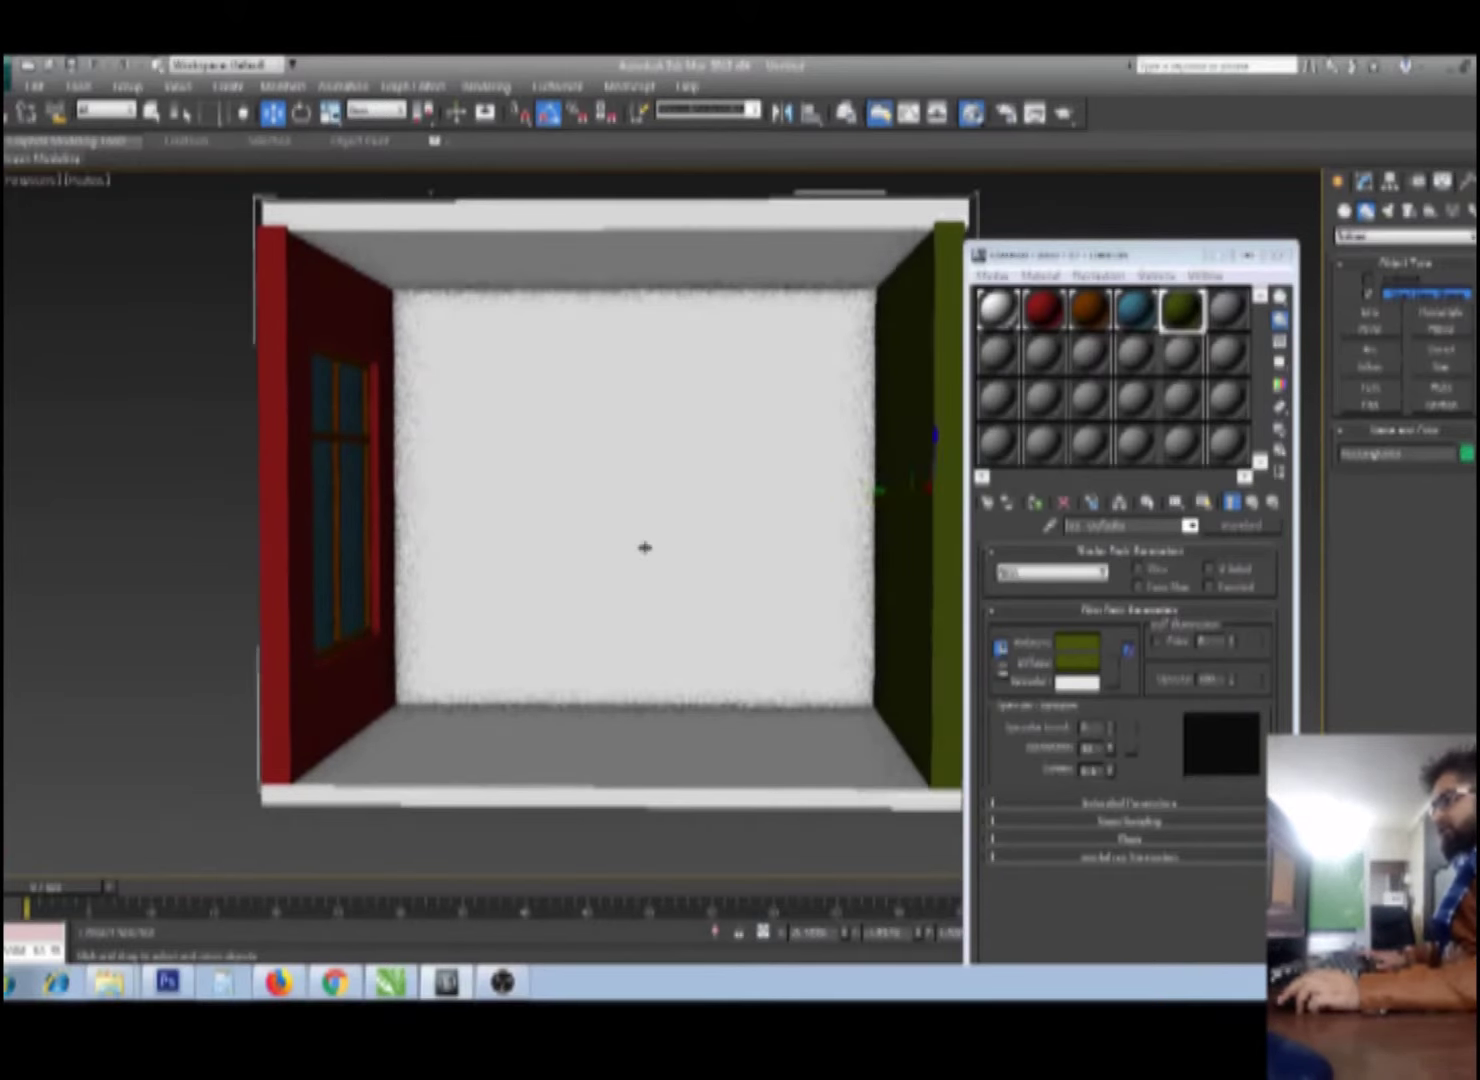
Step: Close the material editor and view the room as wireframe from the top, zoomed to extents
left_click(1373, 181)
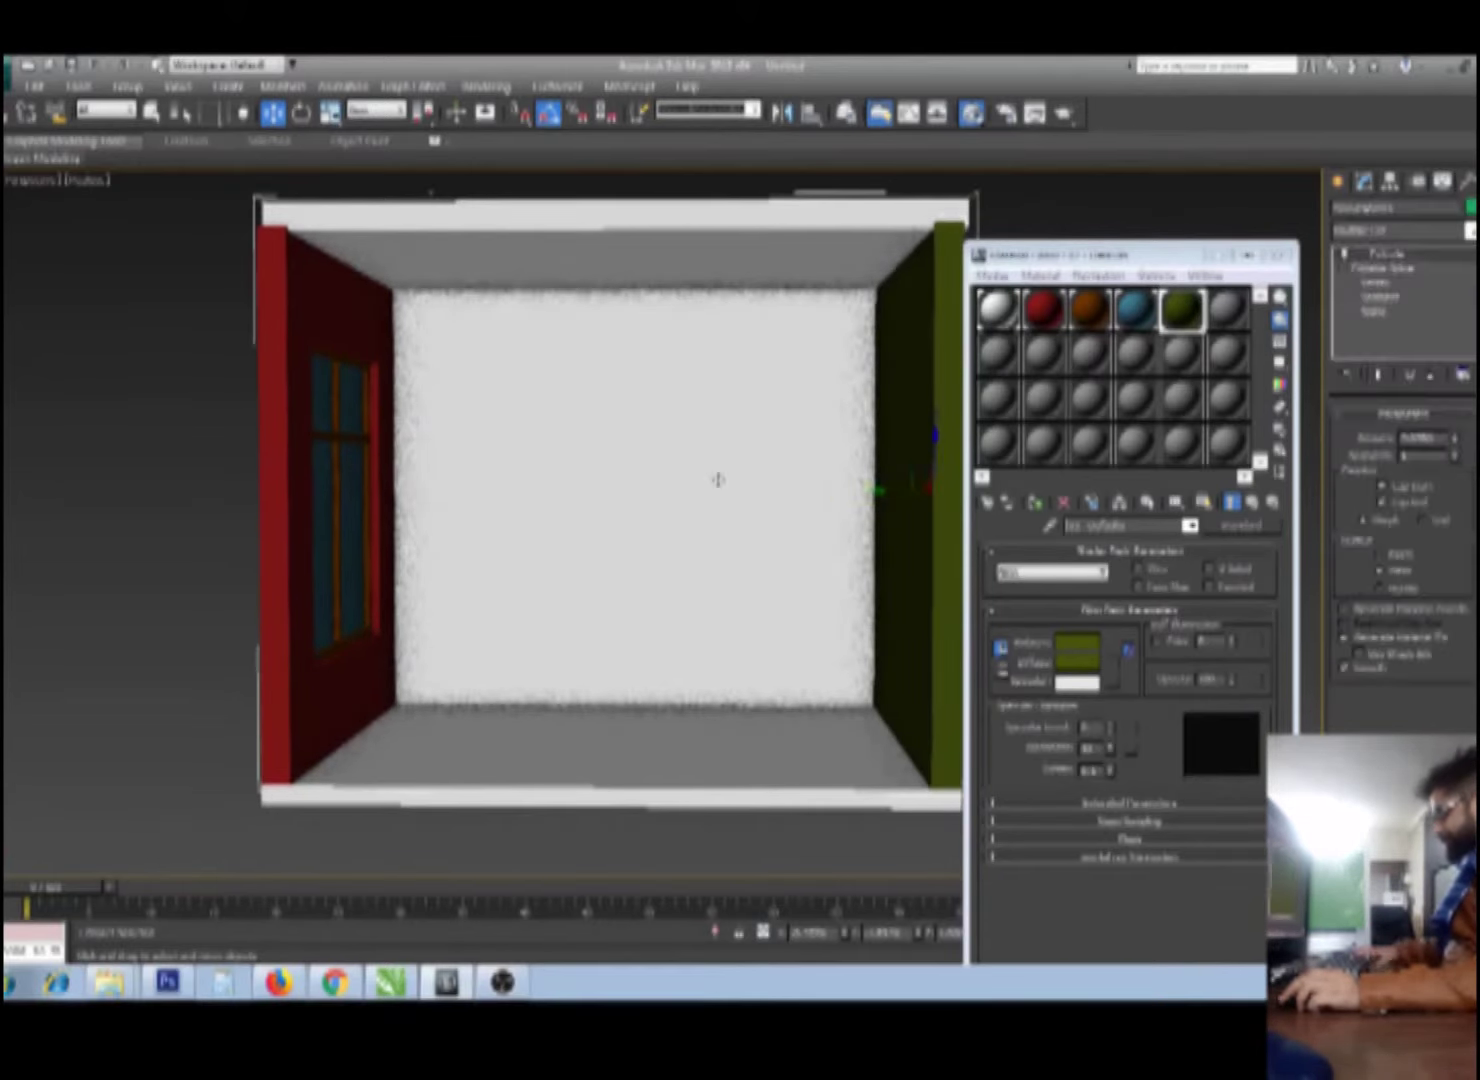
key("l")
scroll(720, 497, "down", 3)
key("t")
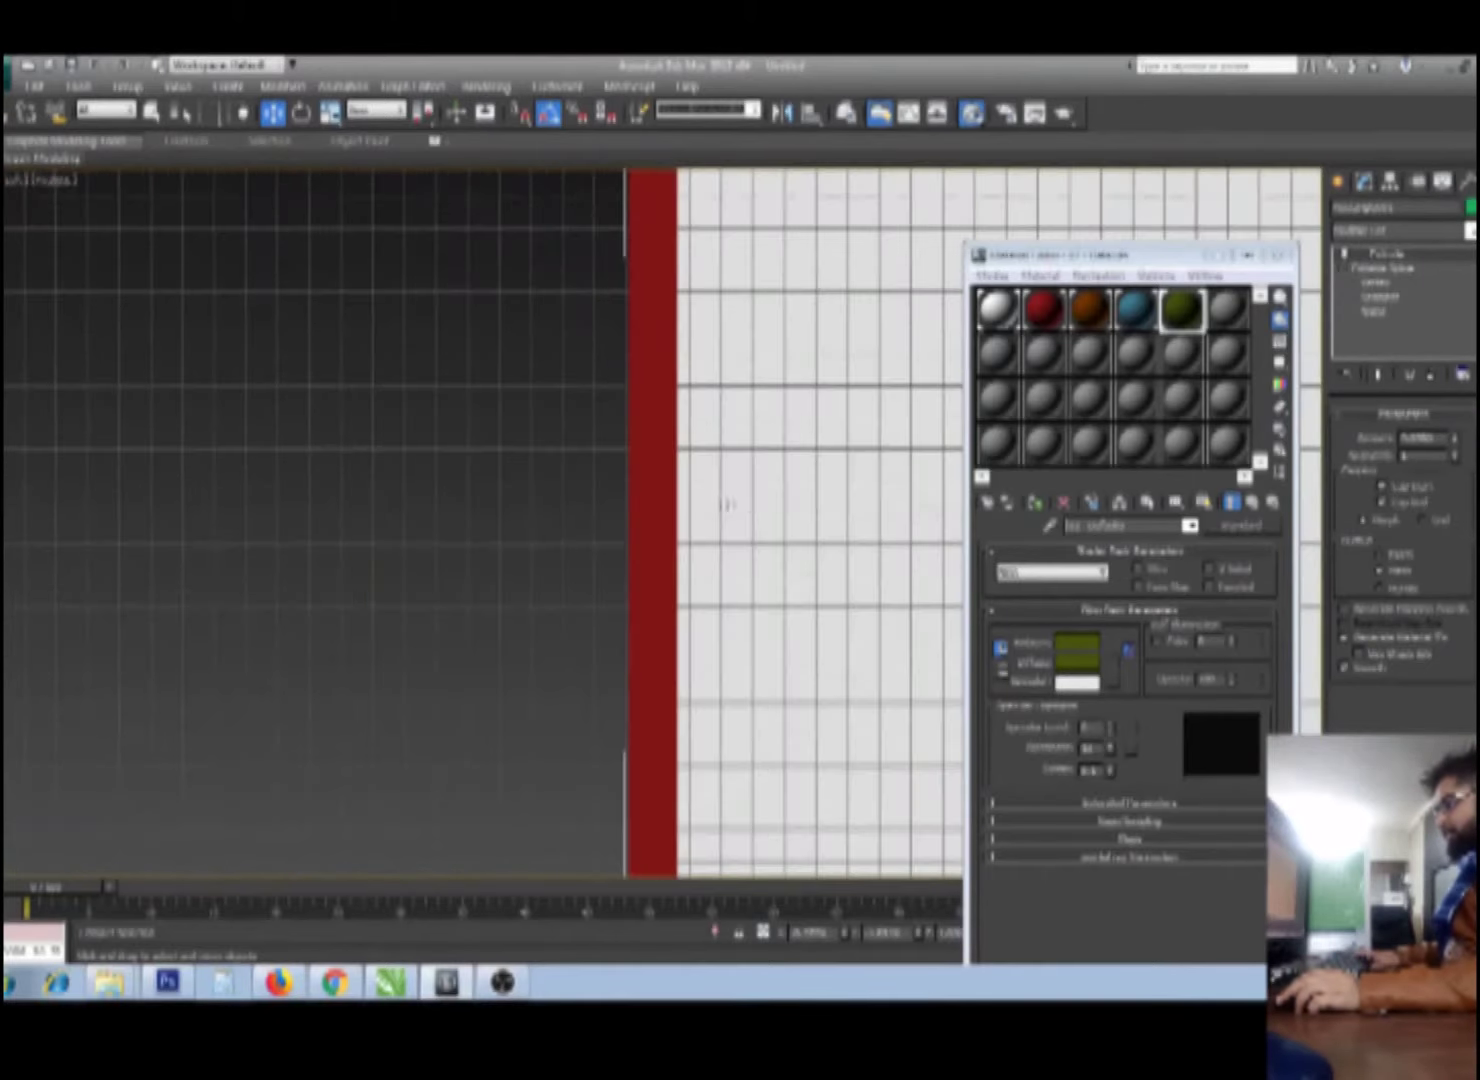
key("z")
key("m")
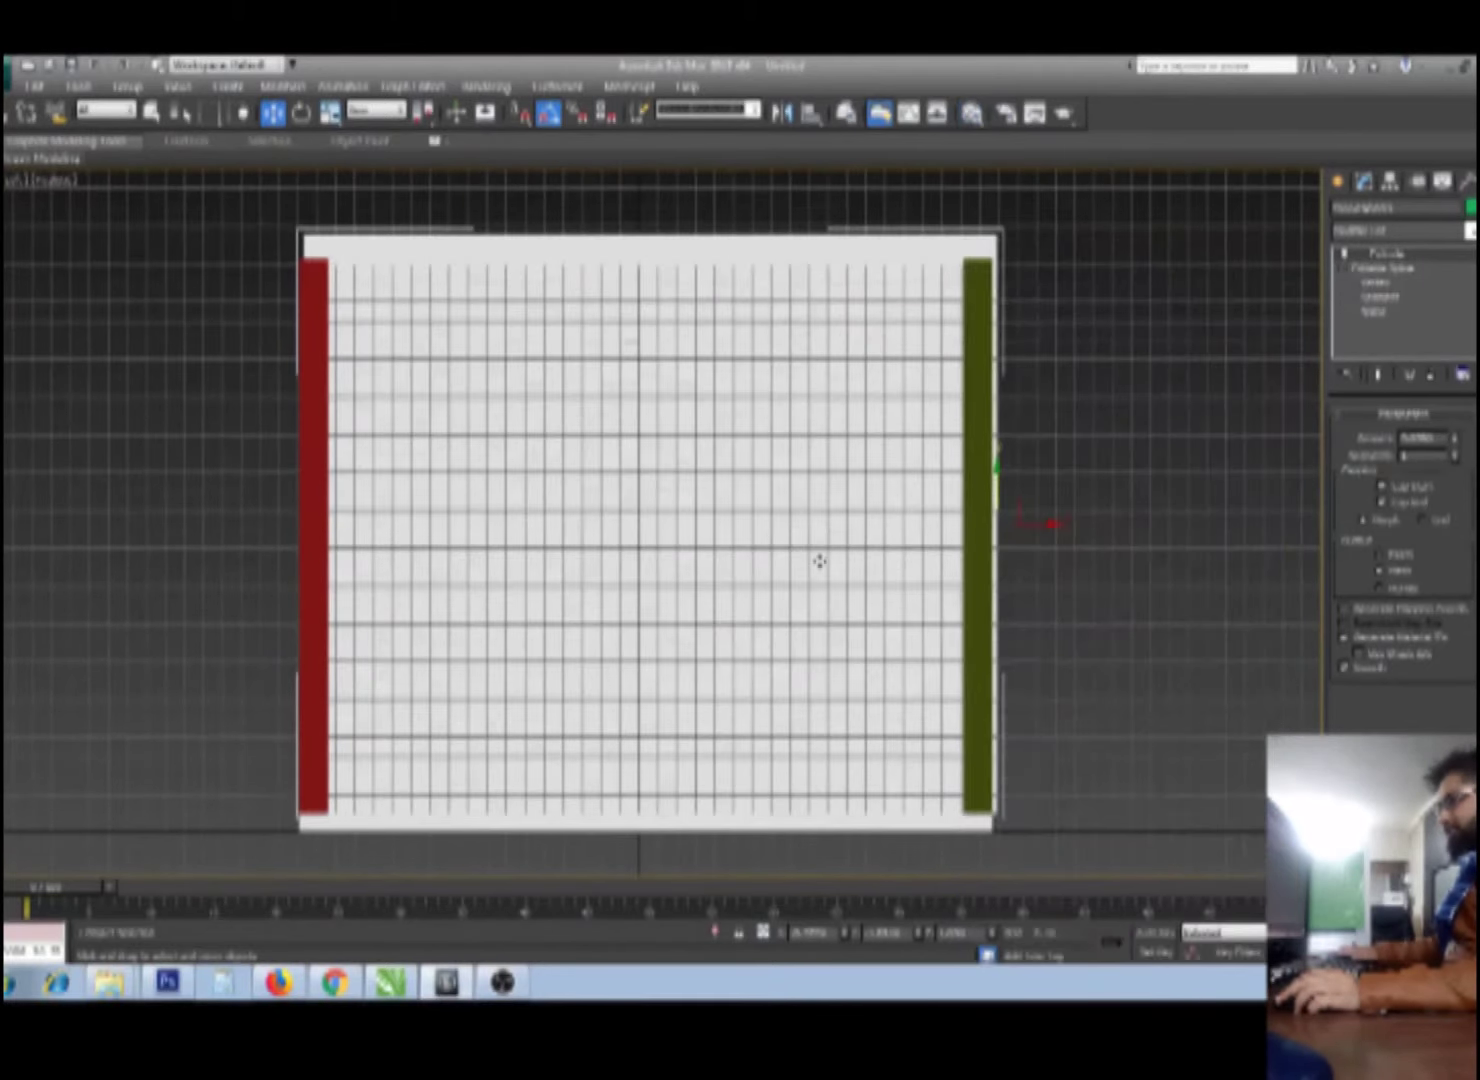
key("F3")
Step: Draw a standard-primitive box spanning the room's outline in the top view
left_click(1338, 181)
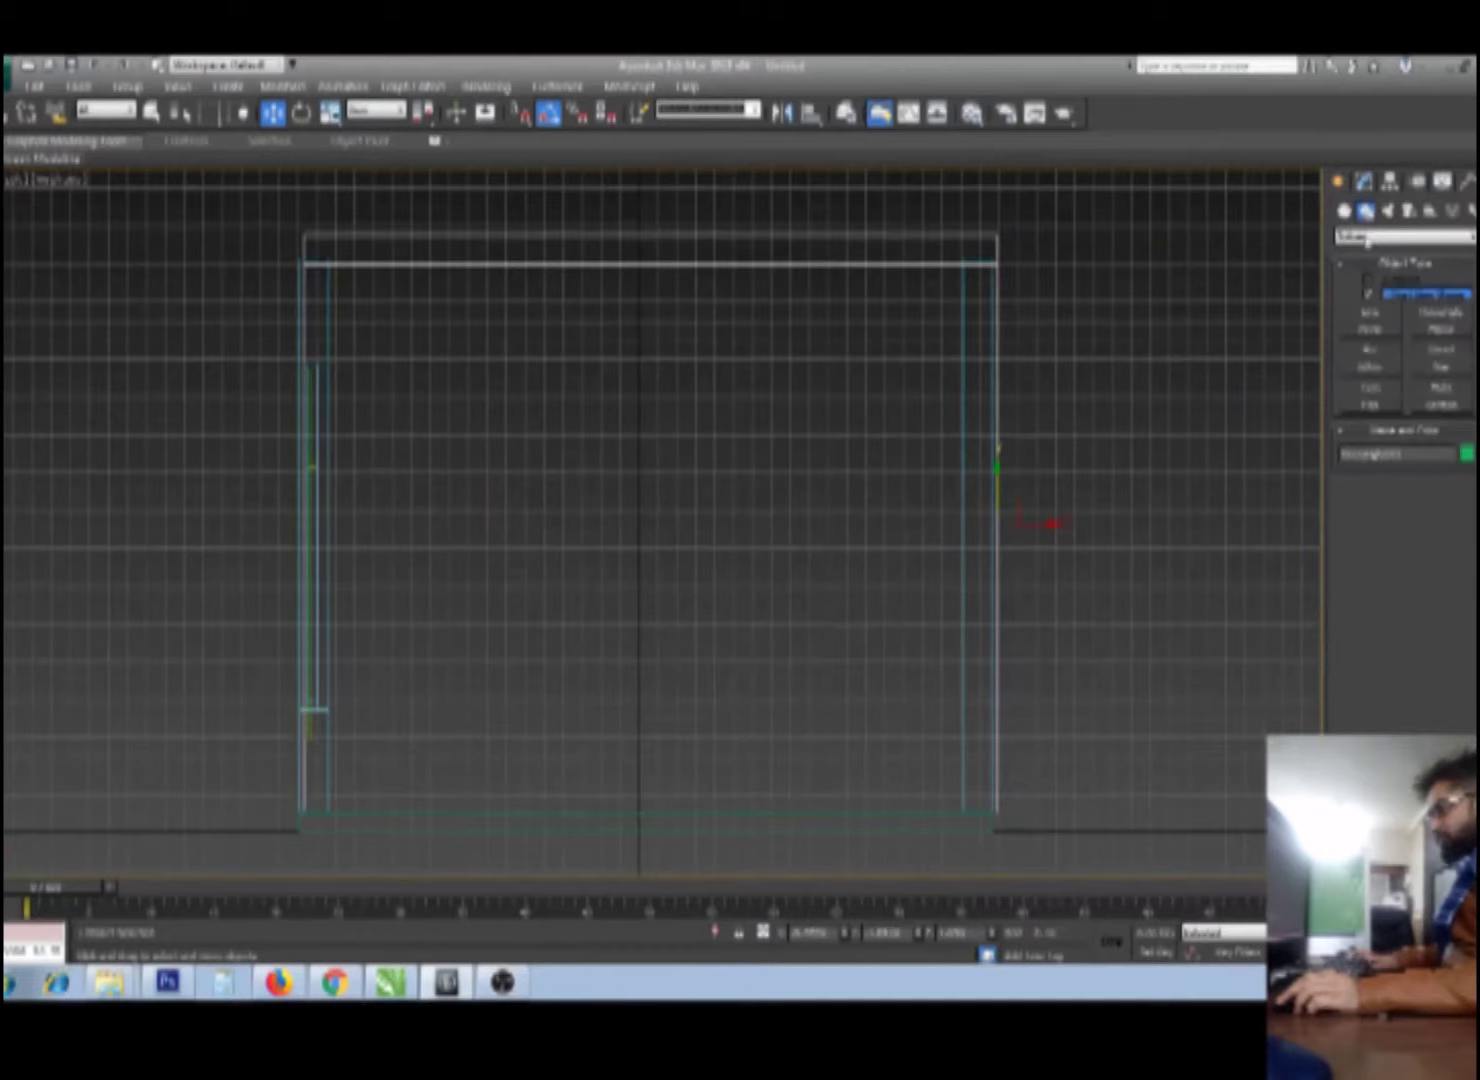
left_click(1343, 210)
left_click(1370, 297)
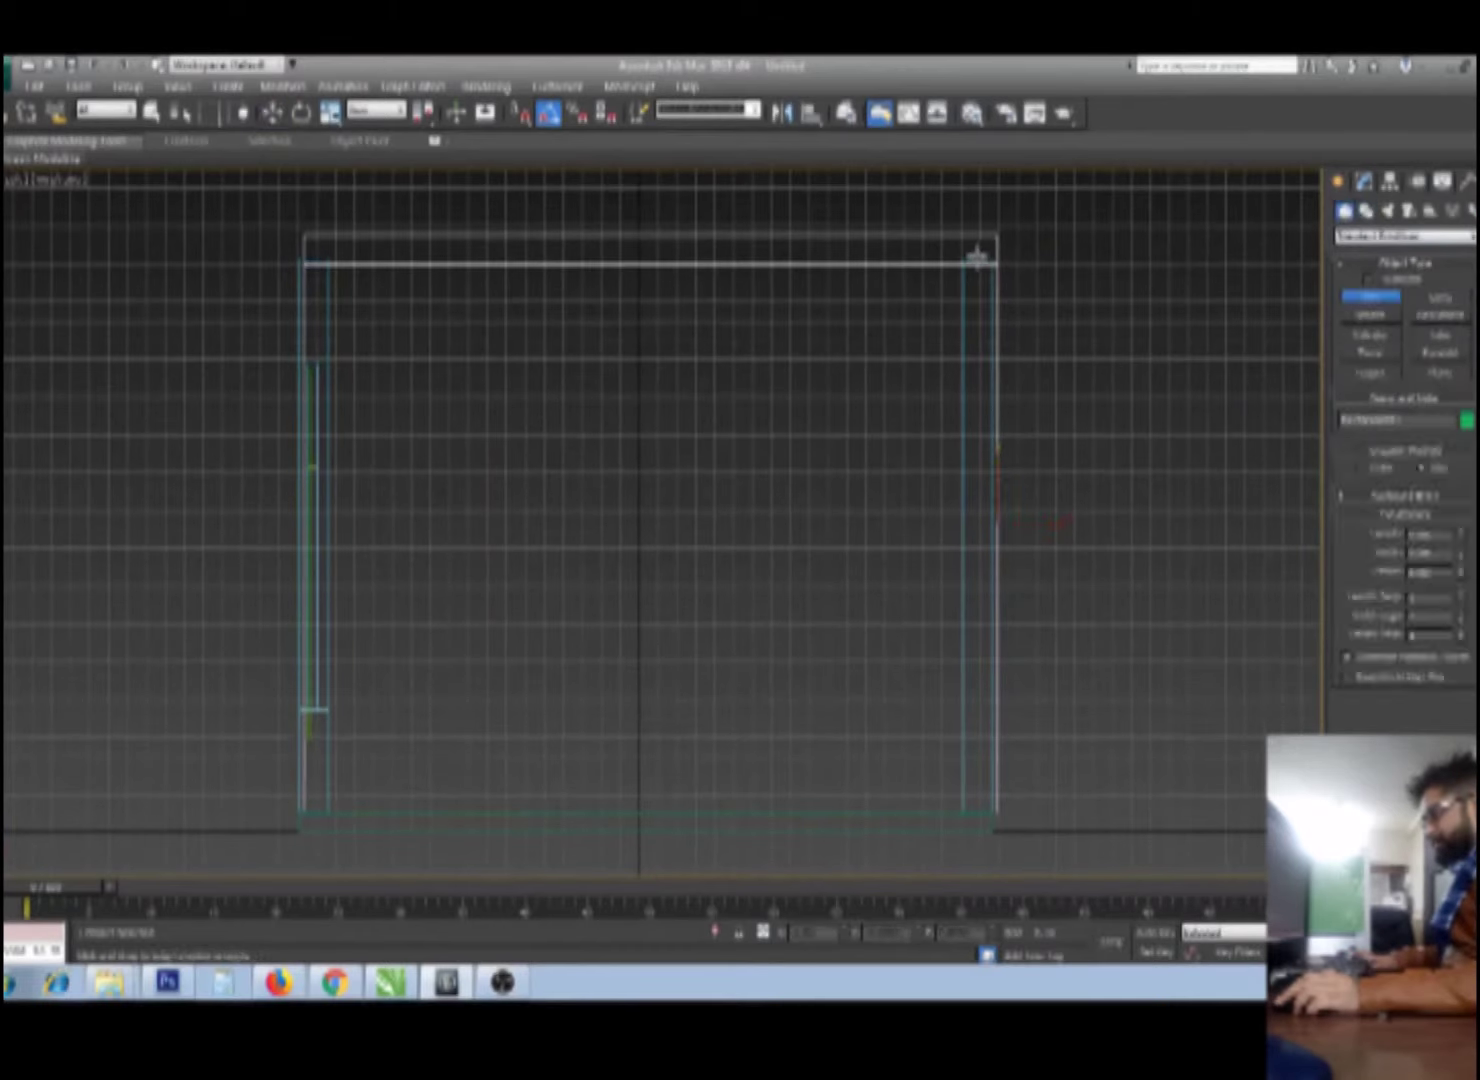
left_click_drag(995, 258, 298, 815)
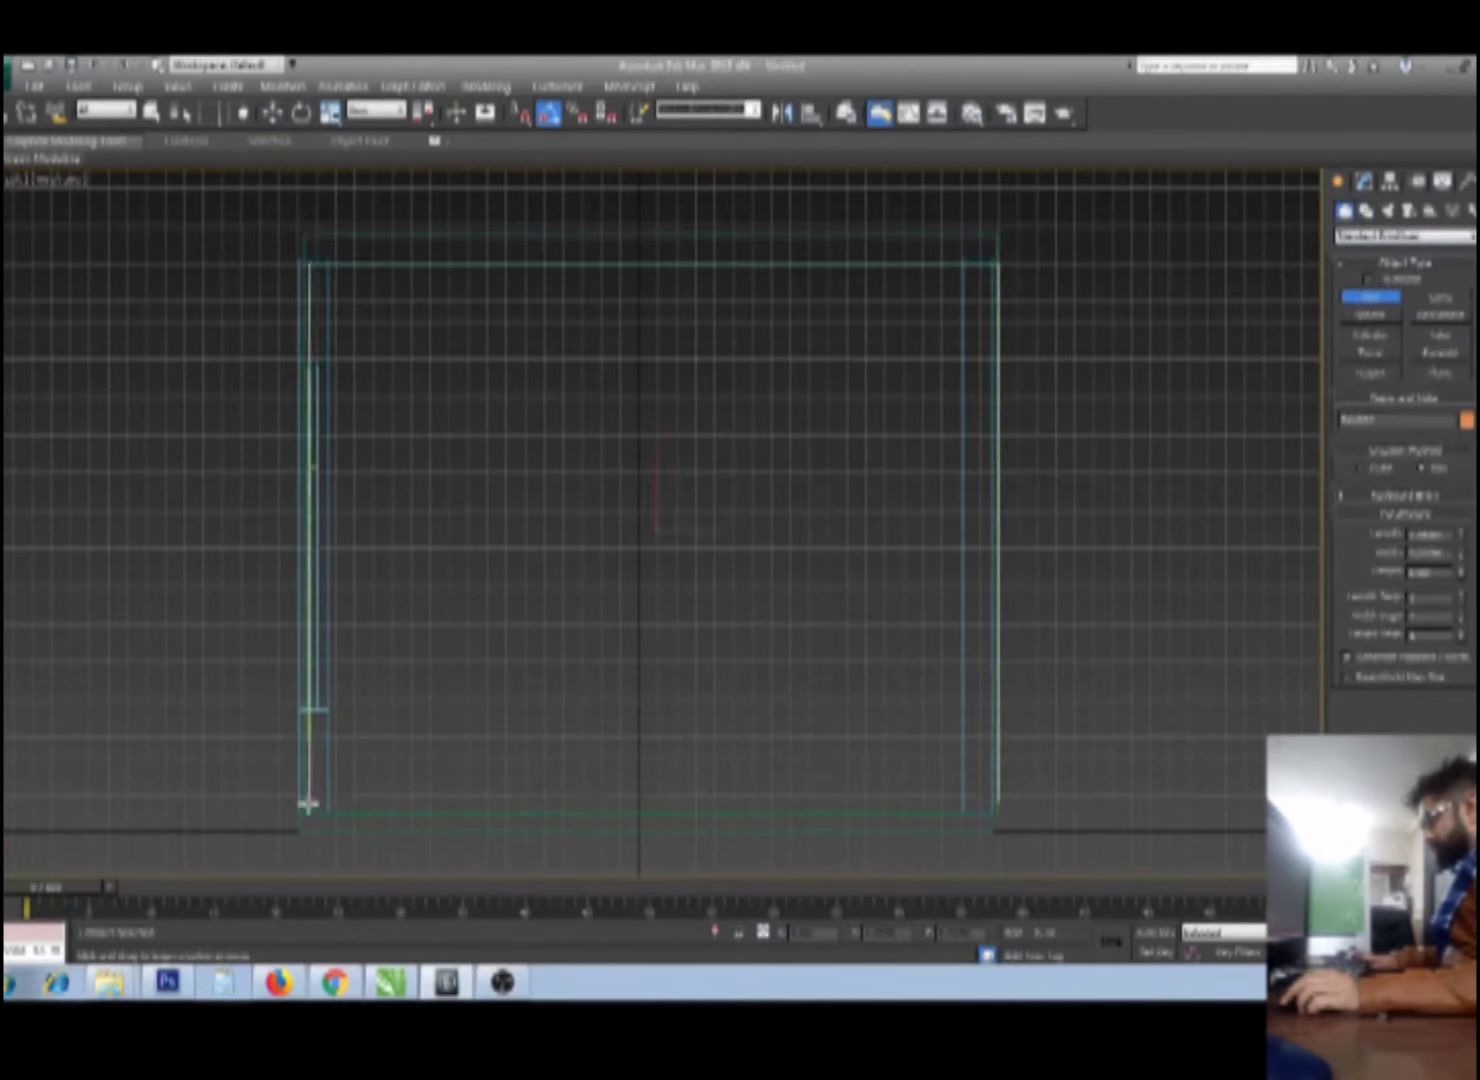
Step: Slide the thin wall piece along X into line with the room and return to shaded view
key("w")
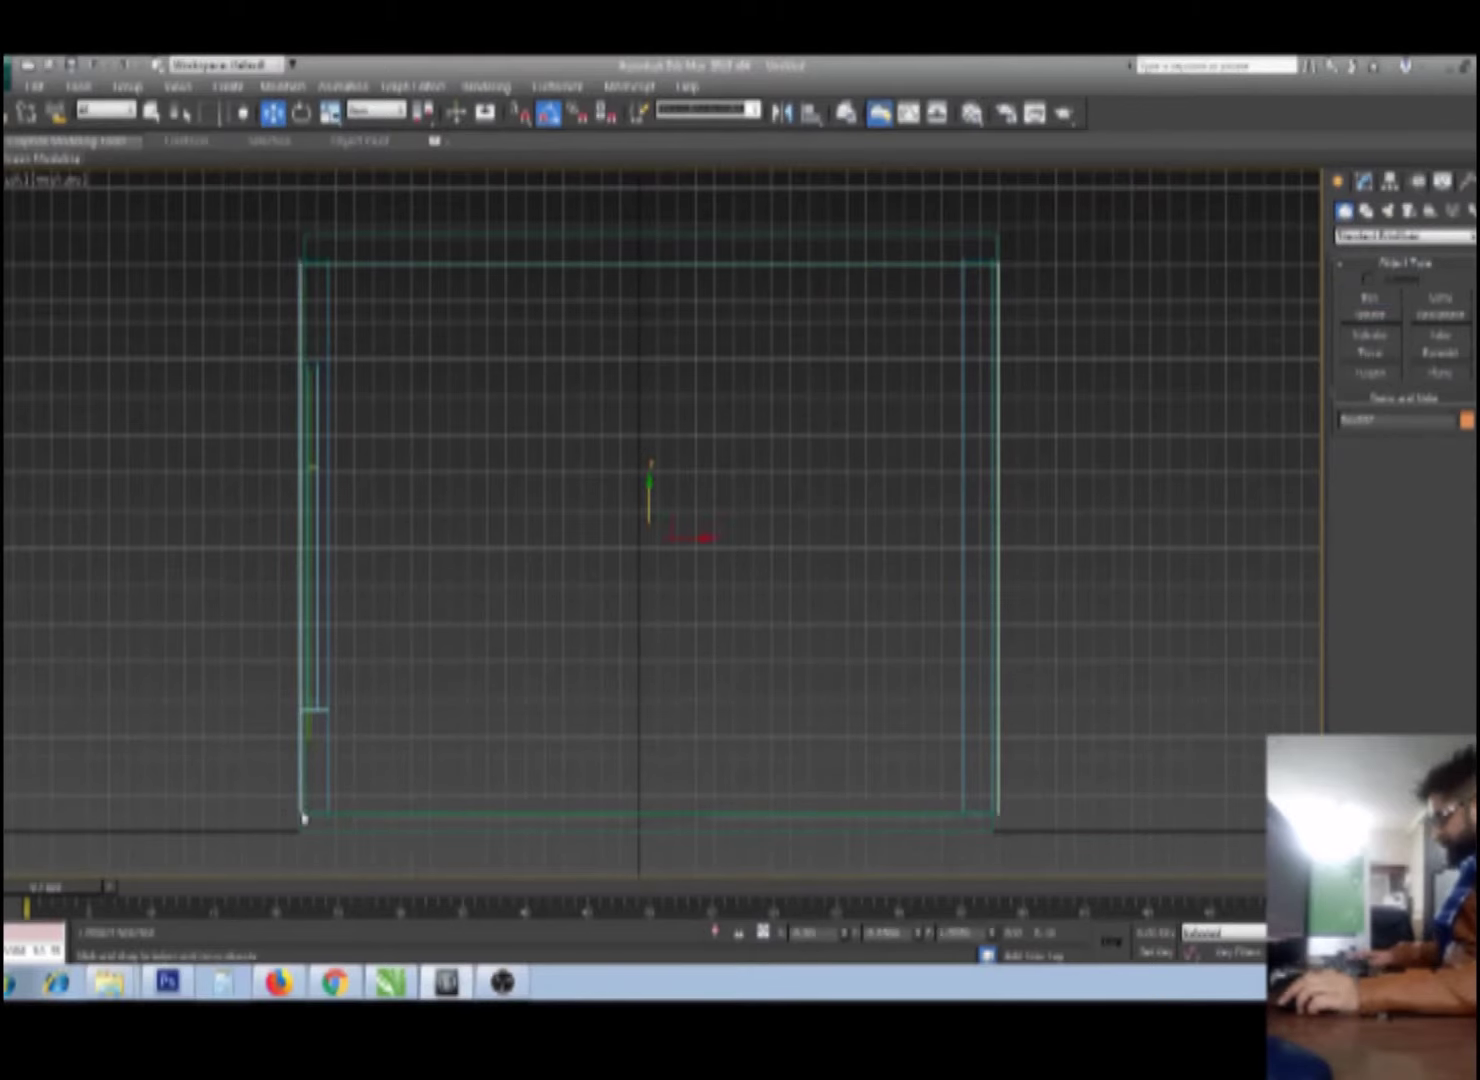
key("p")
key("t")
key("l")
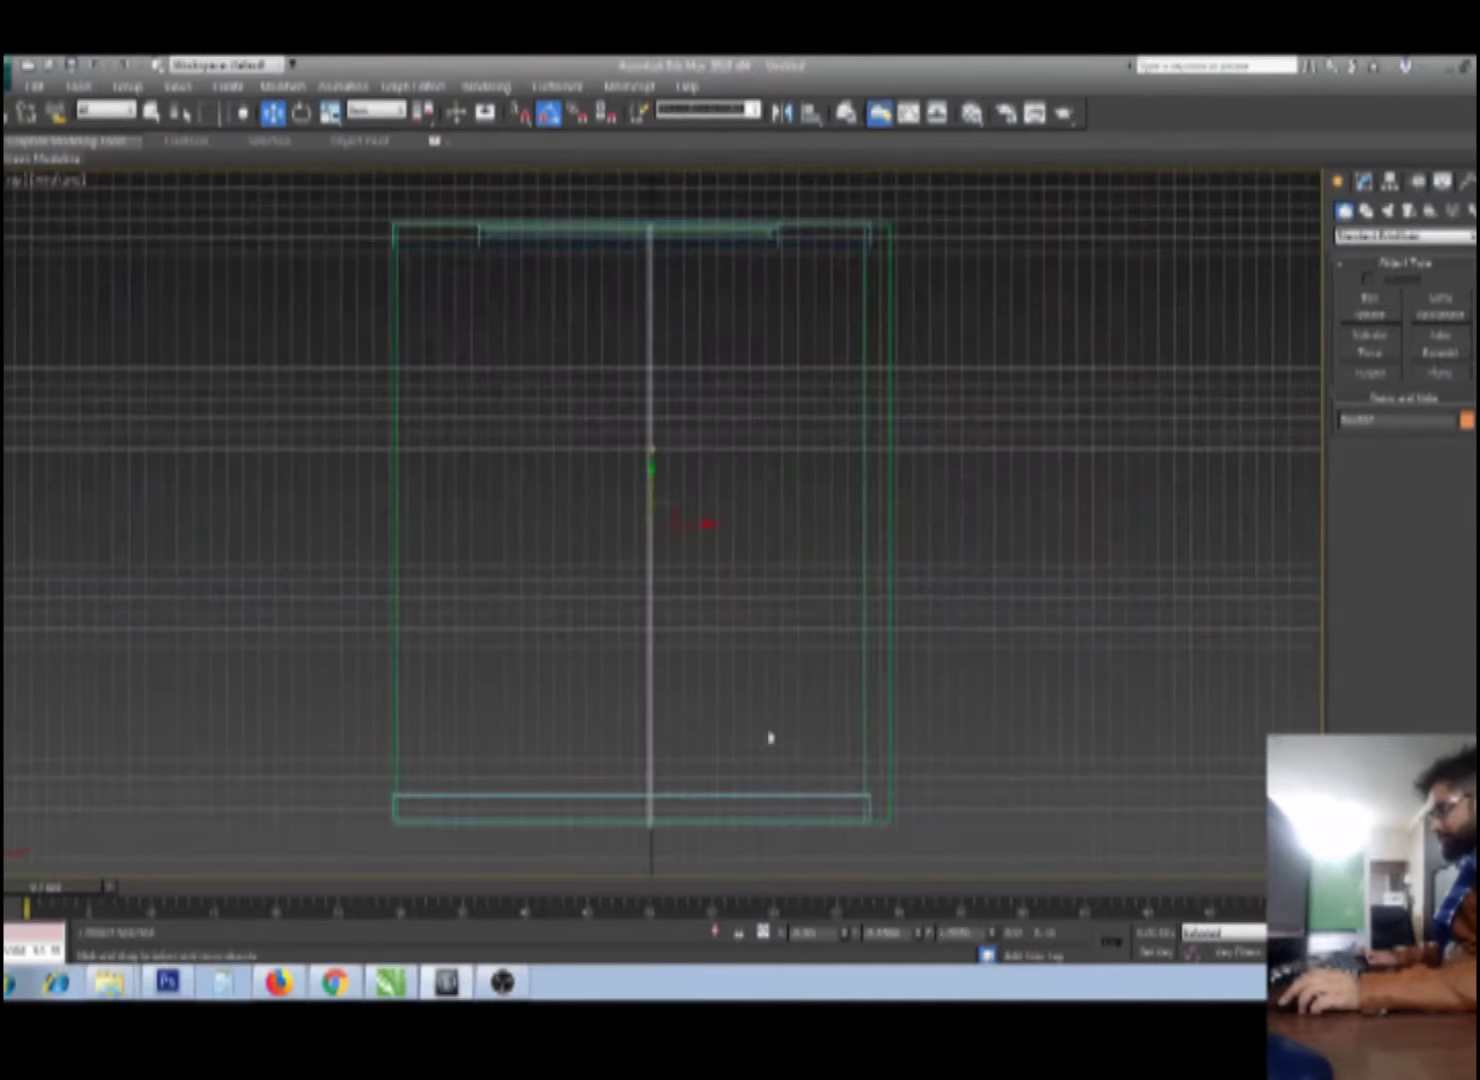
key("q")
key("w")
left_click_drag(712, 521, 926, 521)
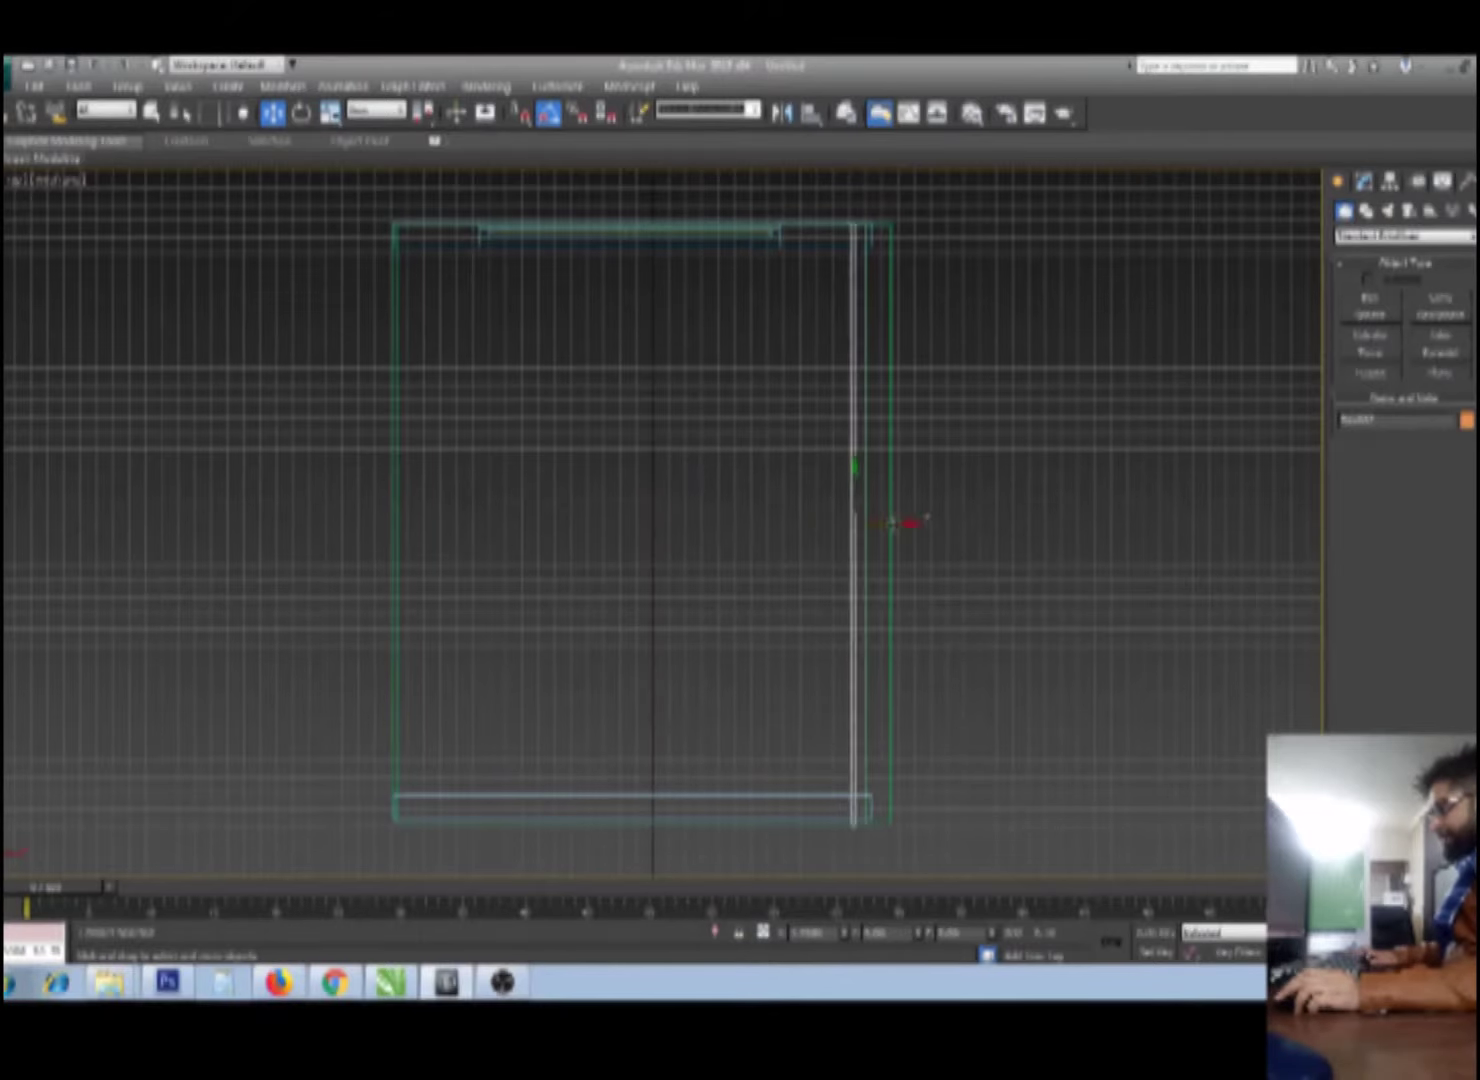
mouse_move(860, 558)
middle_mouse_down()
mouse_move(645, 558)
mouse_move(641, 545)
mouse_move(738, 452)
mouse_move(720, 522)
mouse_move(760, 545)
mouse_move(769, 519)
middle_mouse_up()
key("F3")
scroll(732, 535, "down", 3)
Step: Start a new material in an empty slot with a Bitmap diffuse map
key("m")
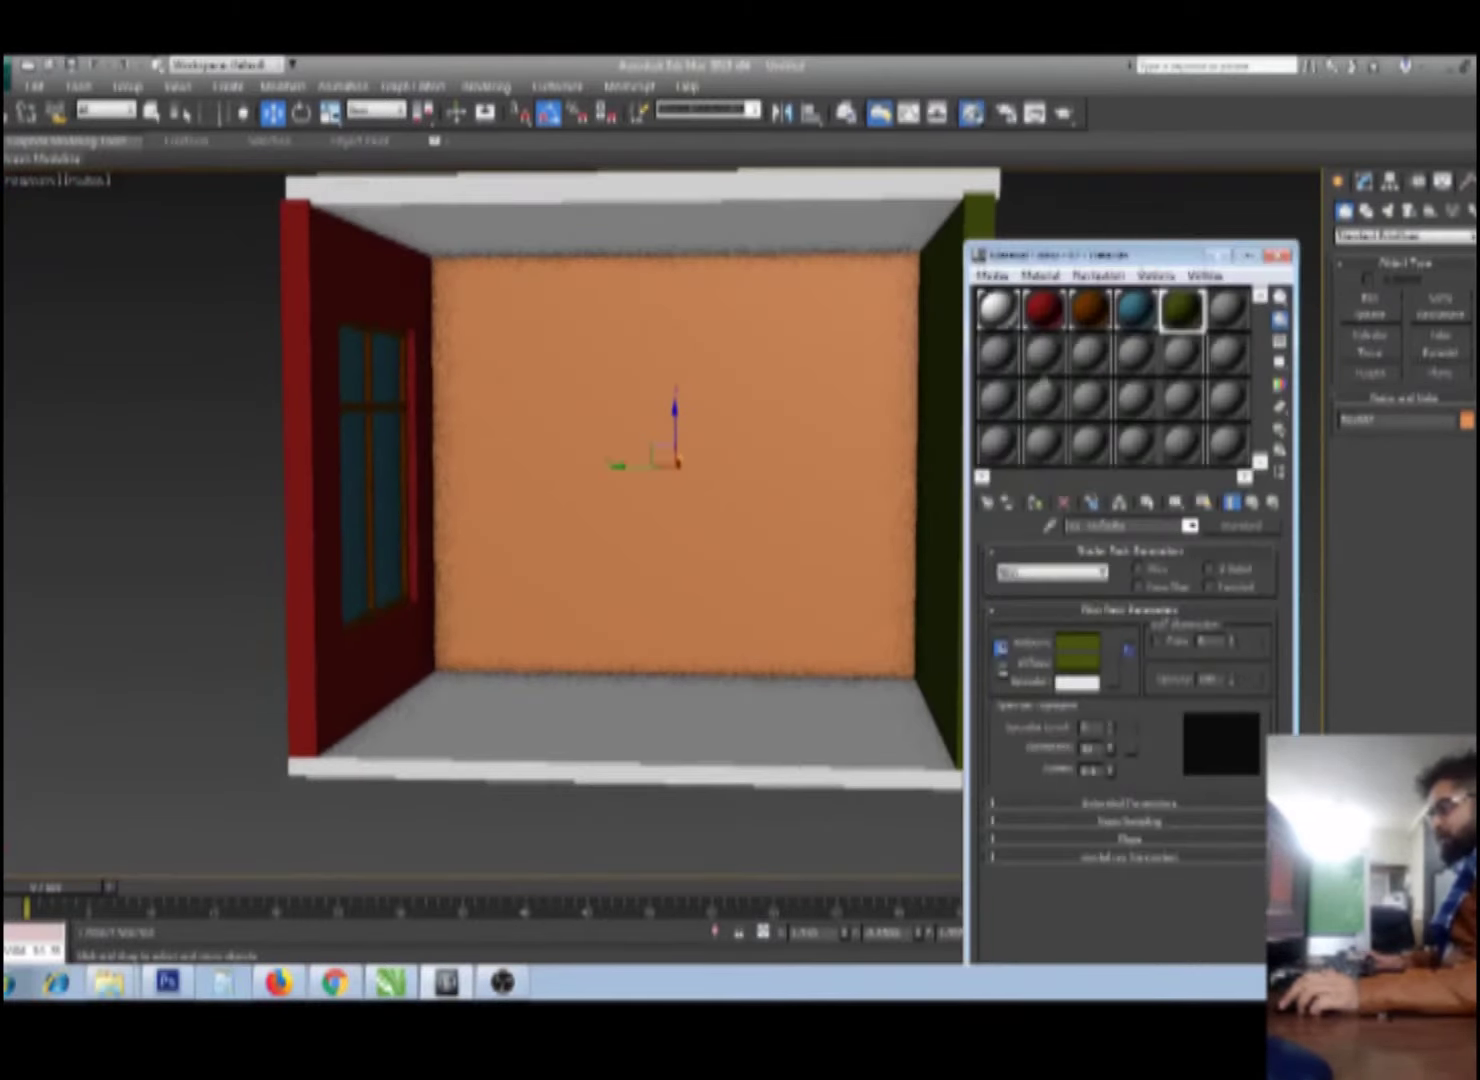
left_click(997, 352)
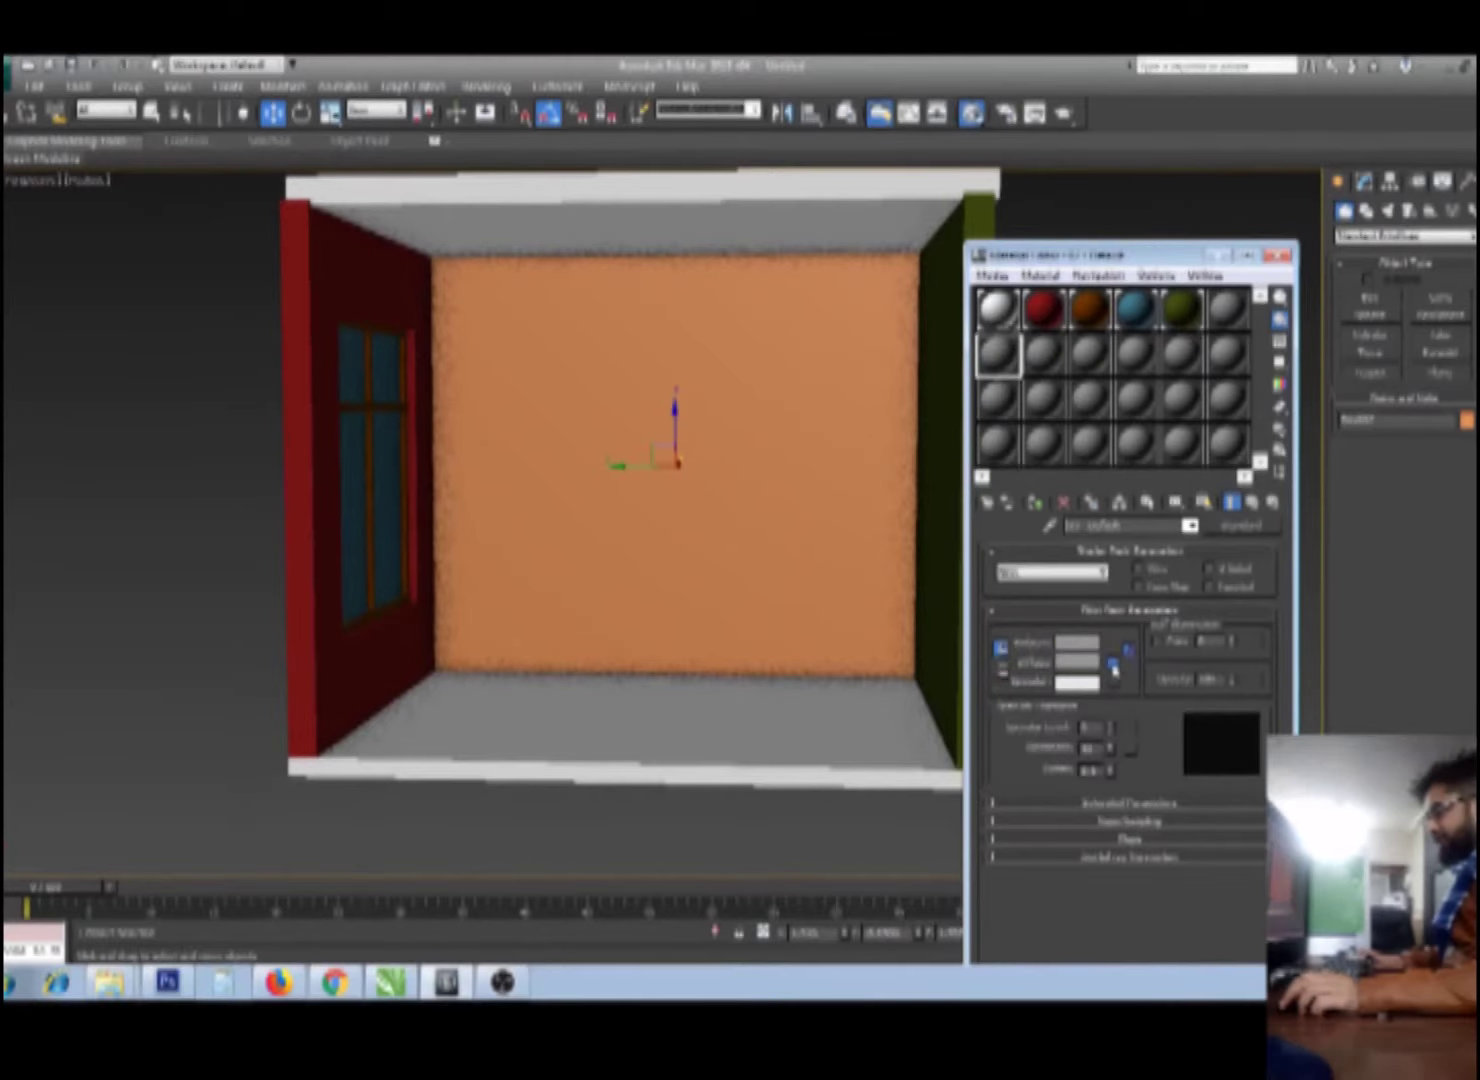
left_click(1112, 662)
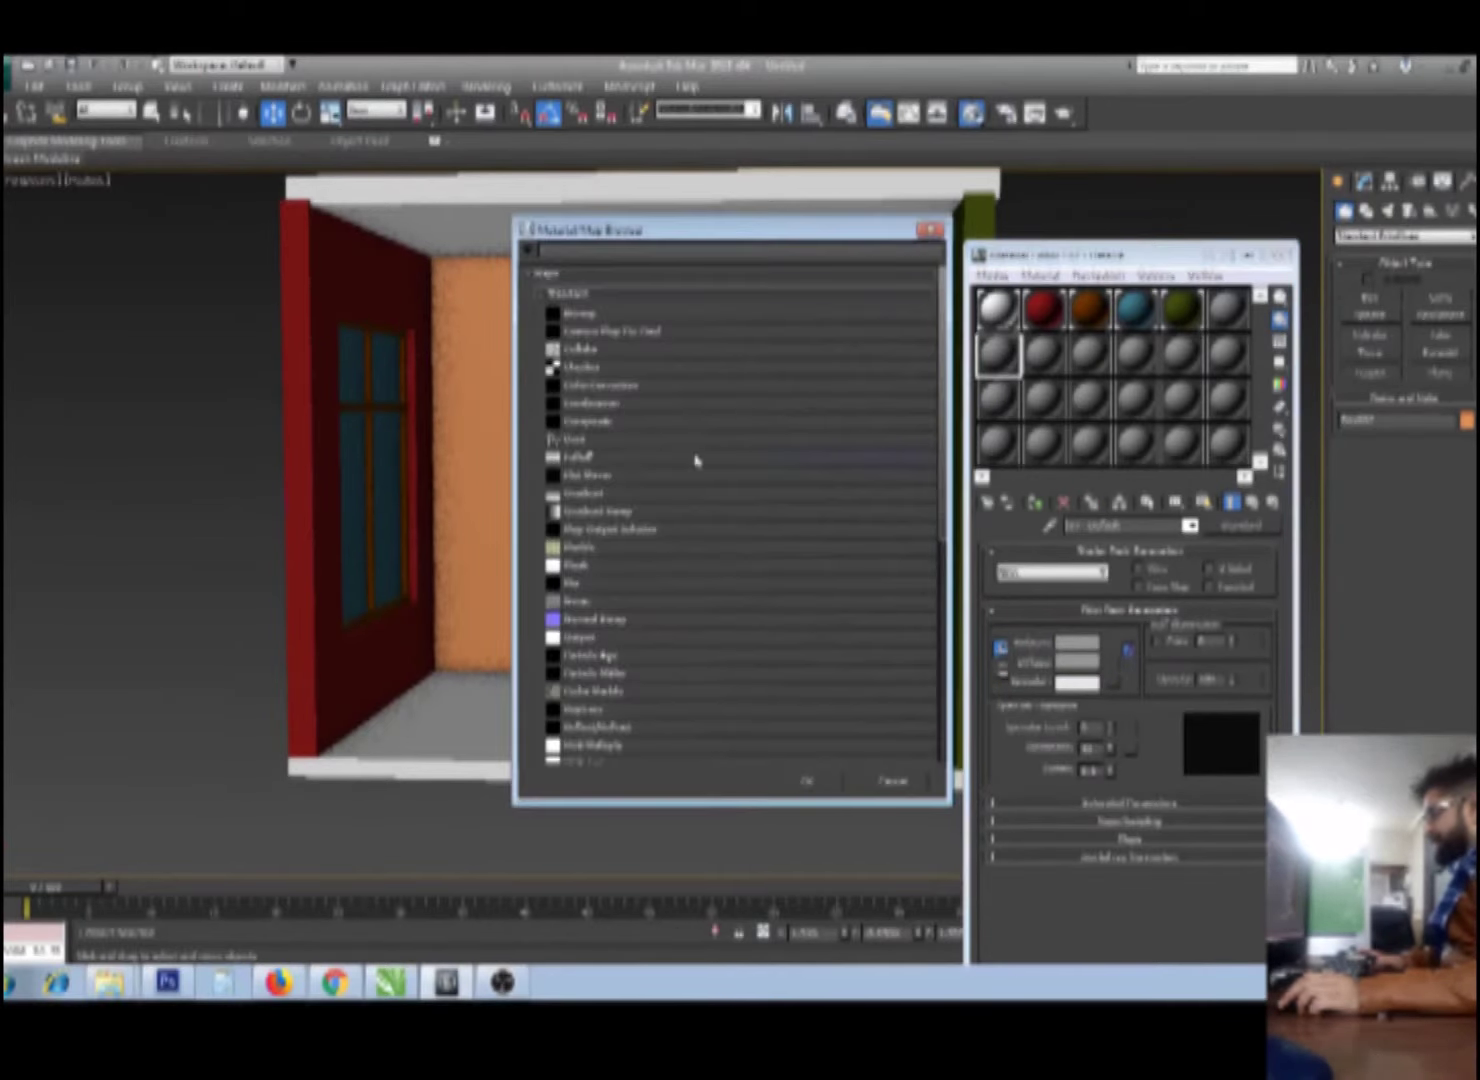
double_click(588, 313)
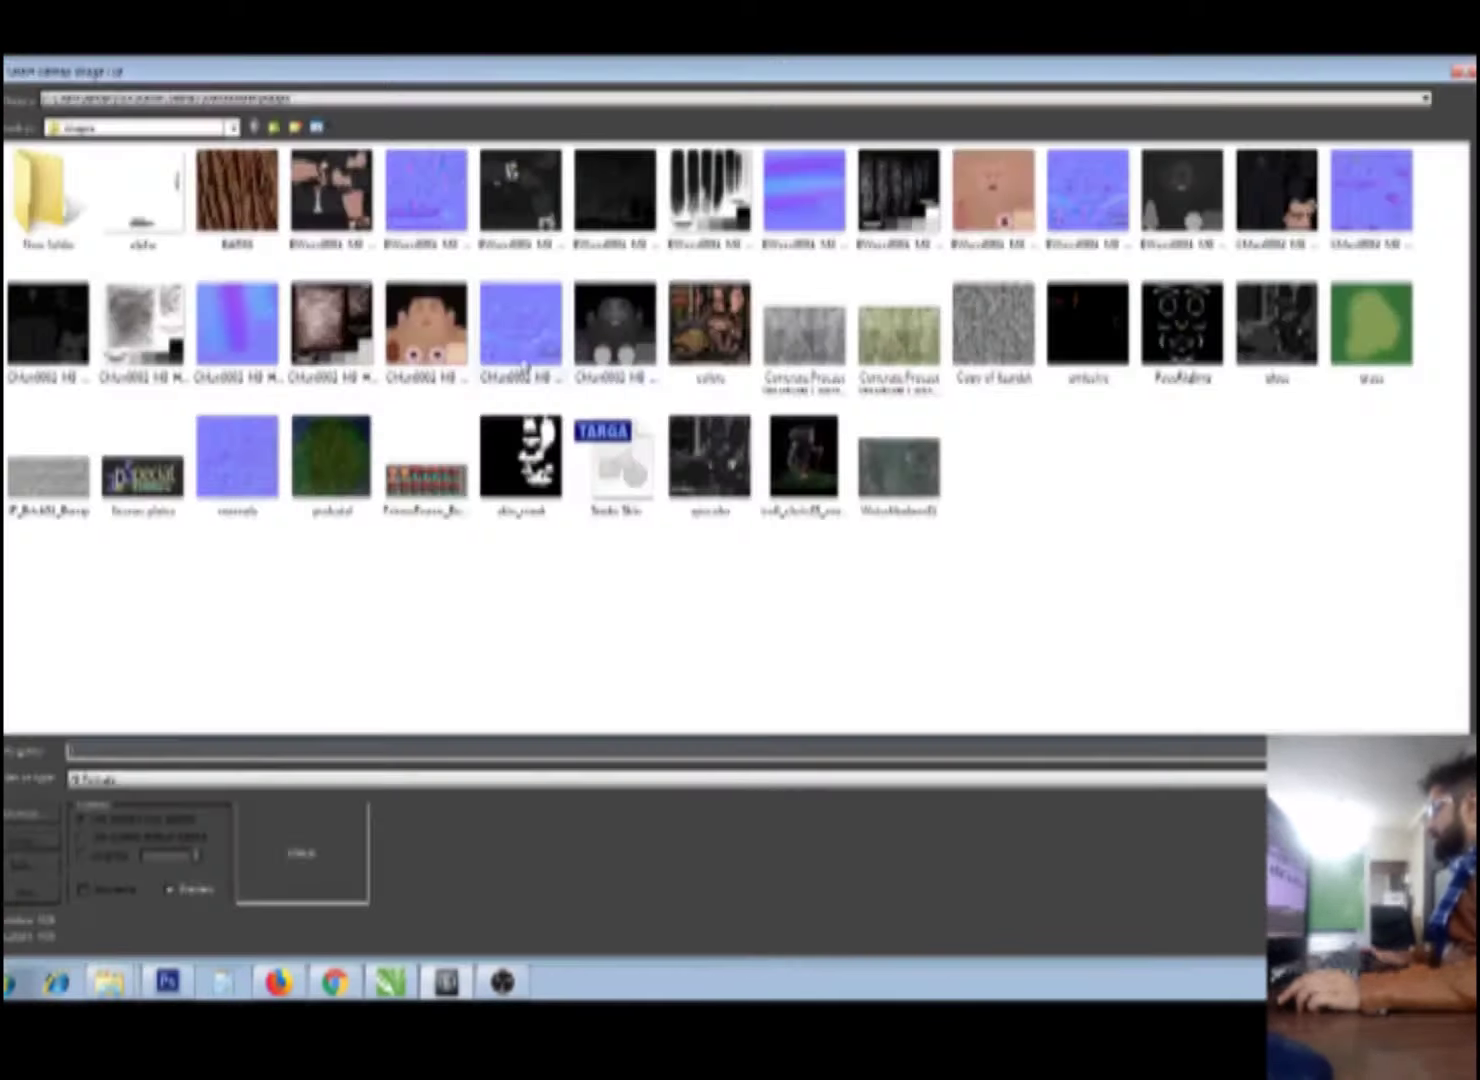
Step: Browse to the texture library folder on the local disk and load the zigzag texture
left_click(210, 98)
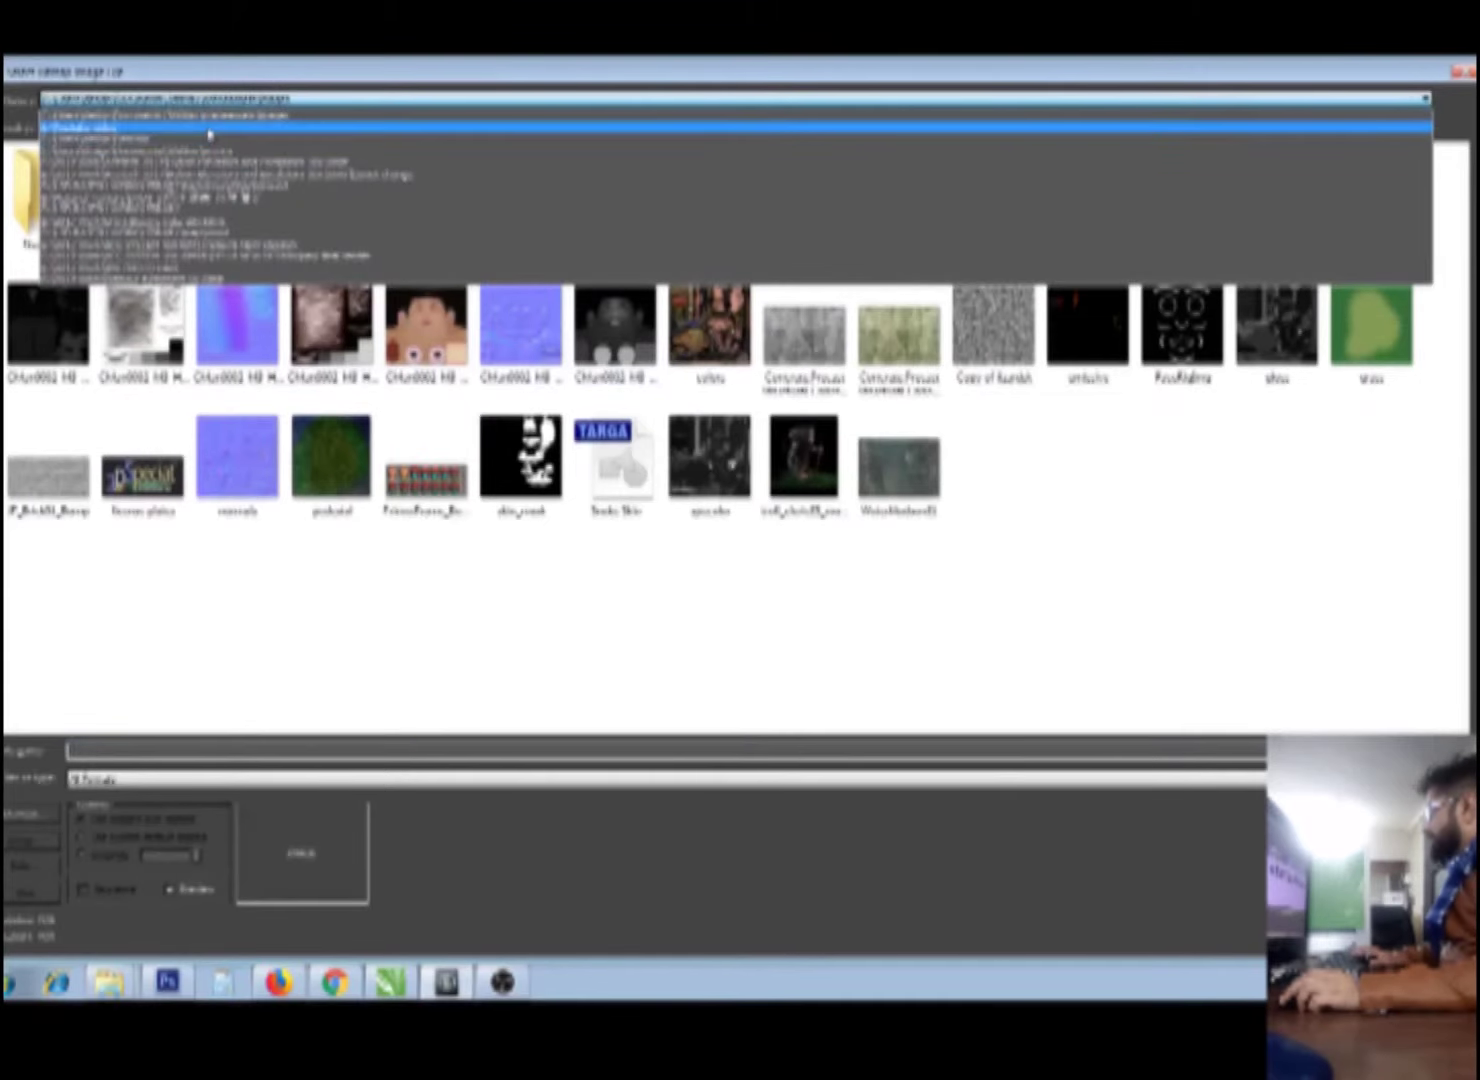
left_click(175, 601)
left_click(140, 127)
left_click(115, 305)
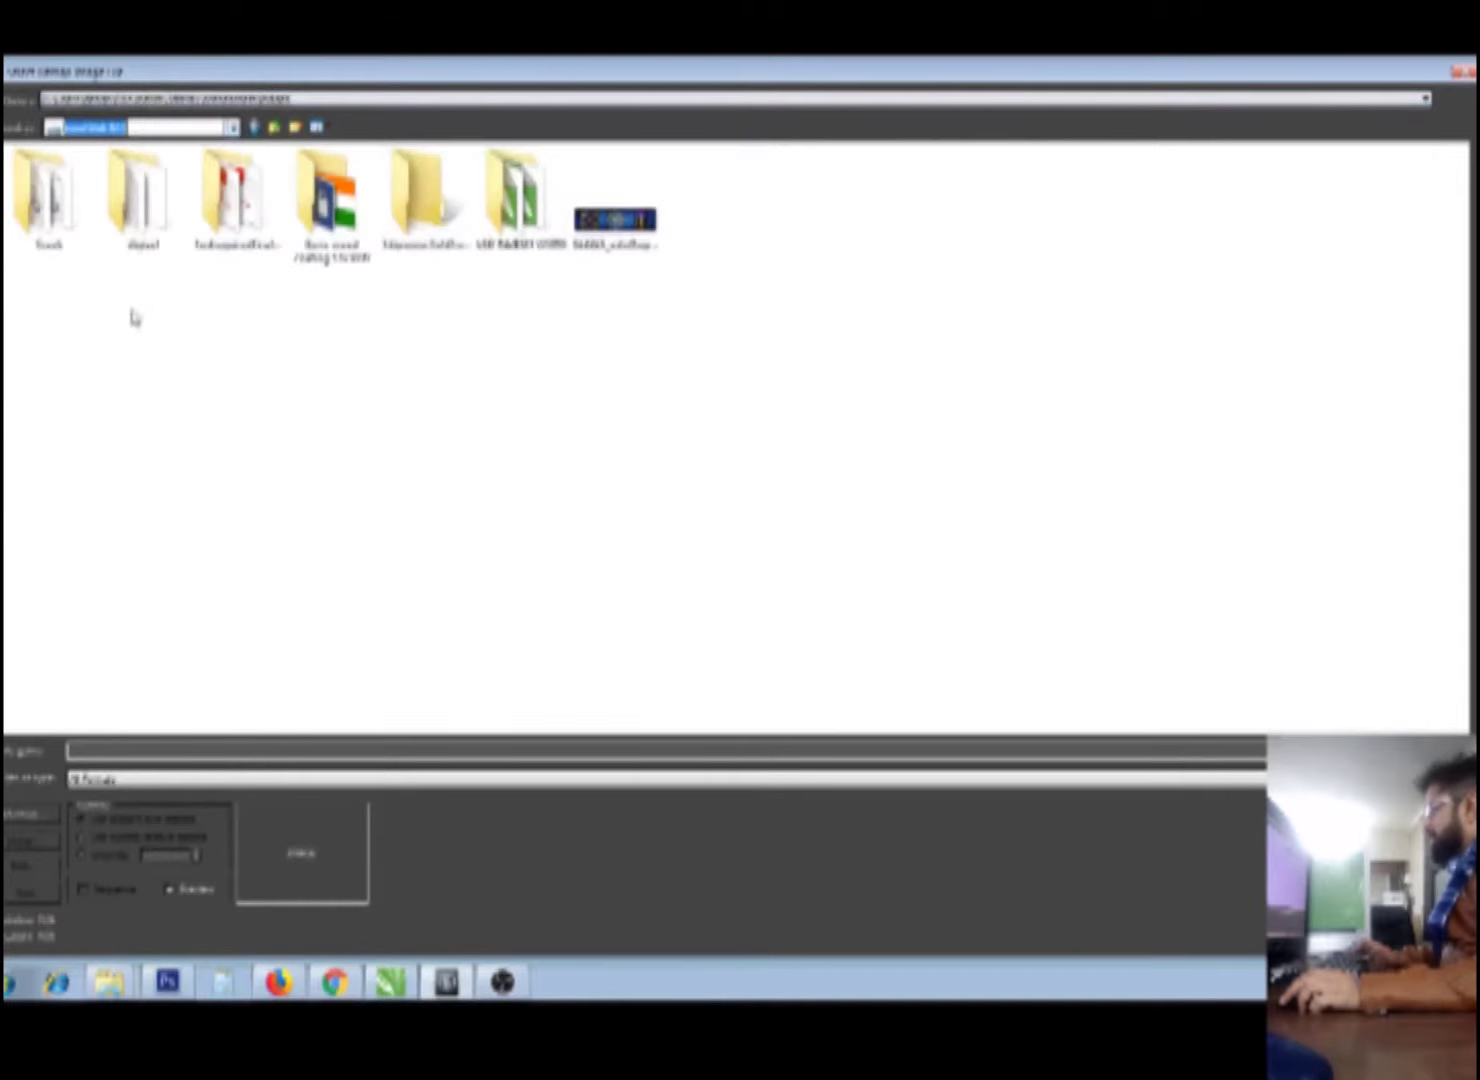
double_click(521, 232)
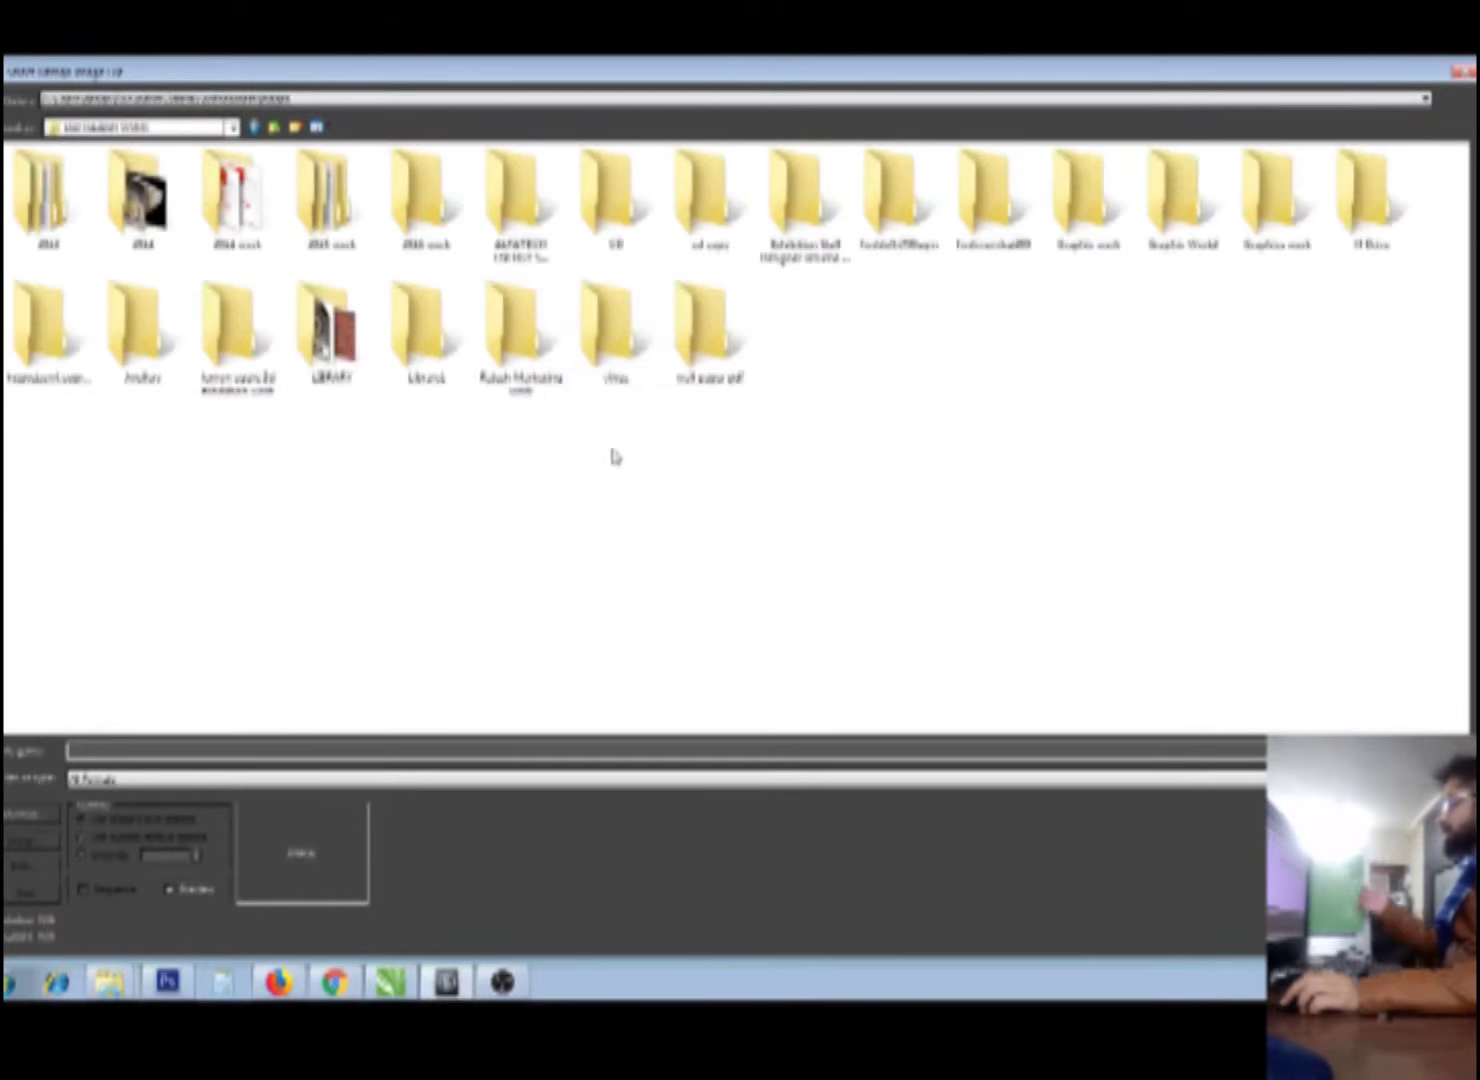
double_click(343, 362)
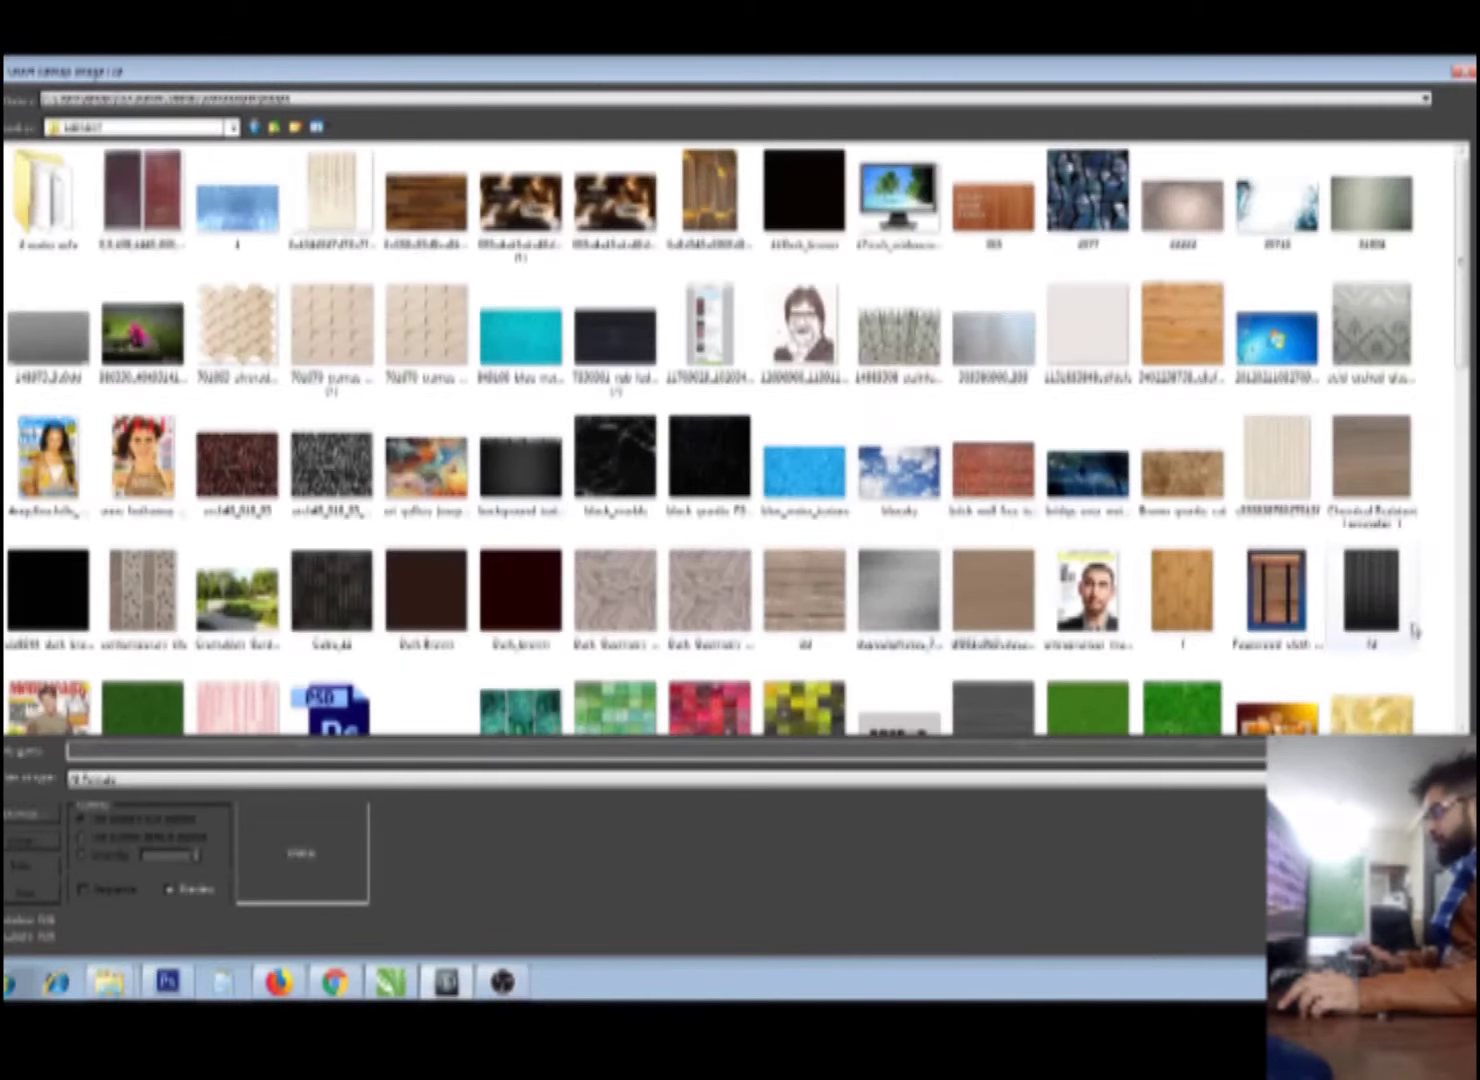
scroll(1463, 350, "down", 2)
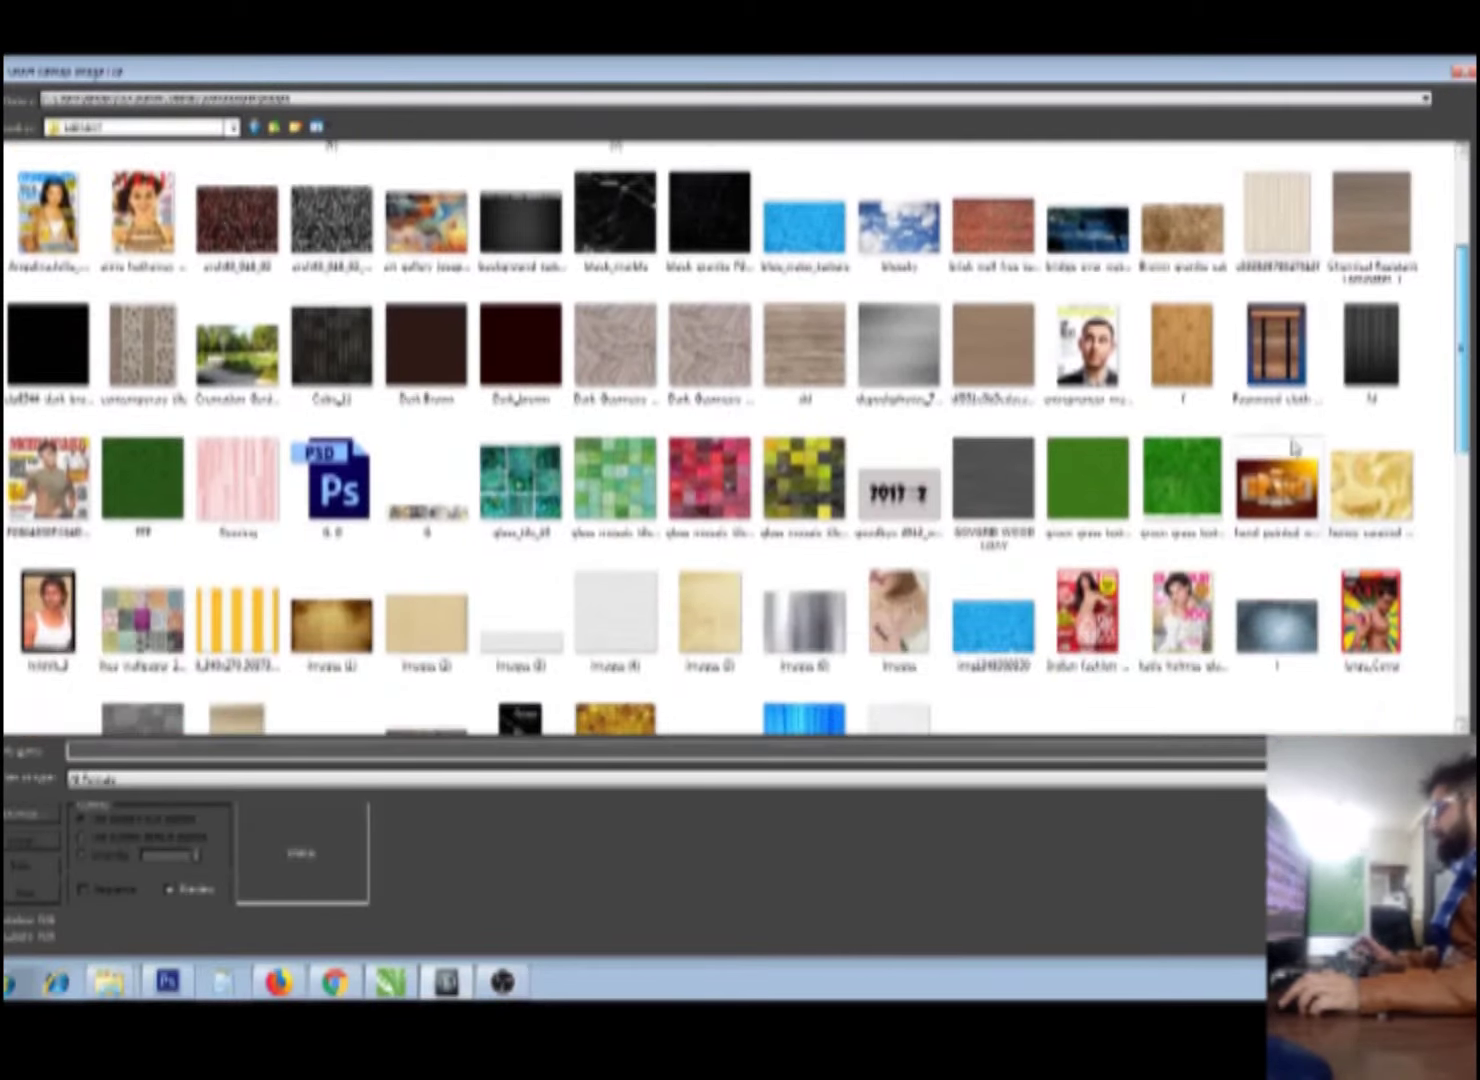
left_click(605, 395)
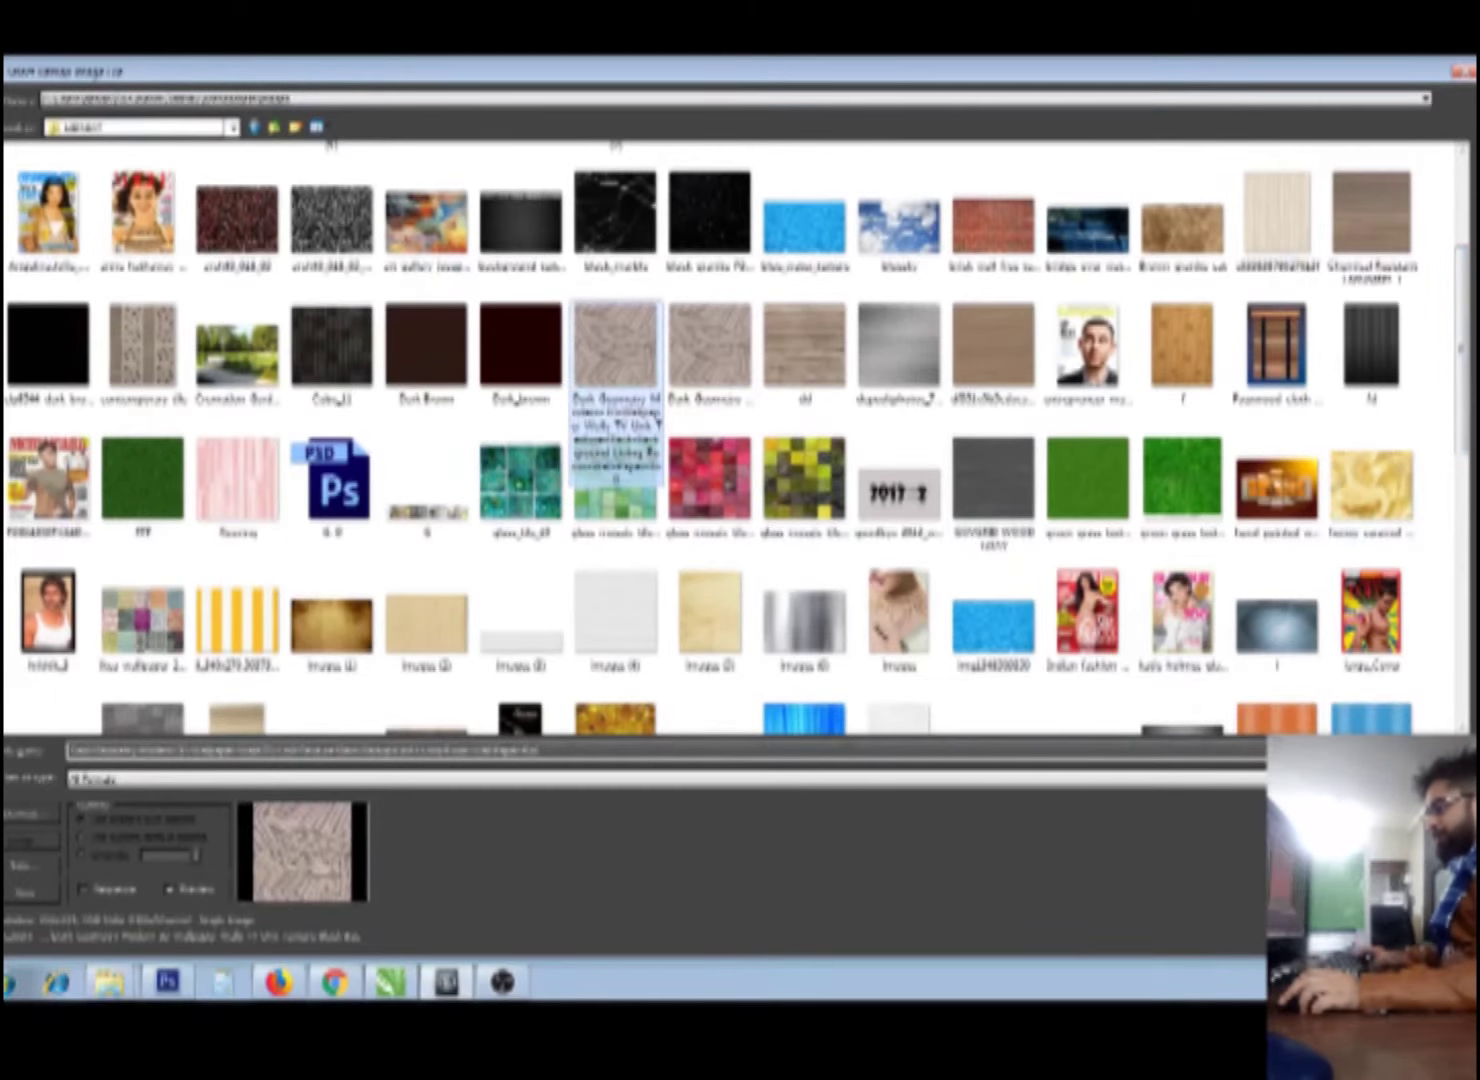
double_click(612, 350)
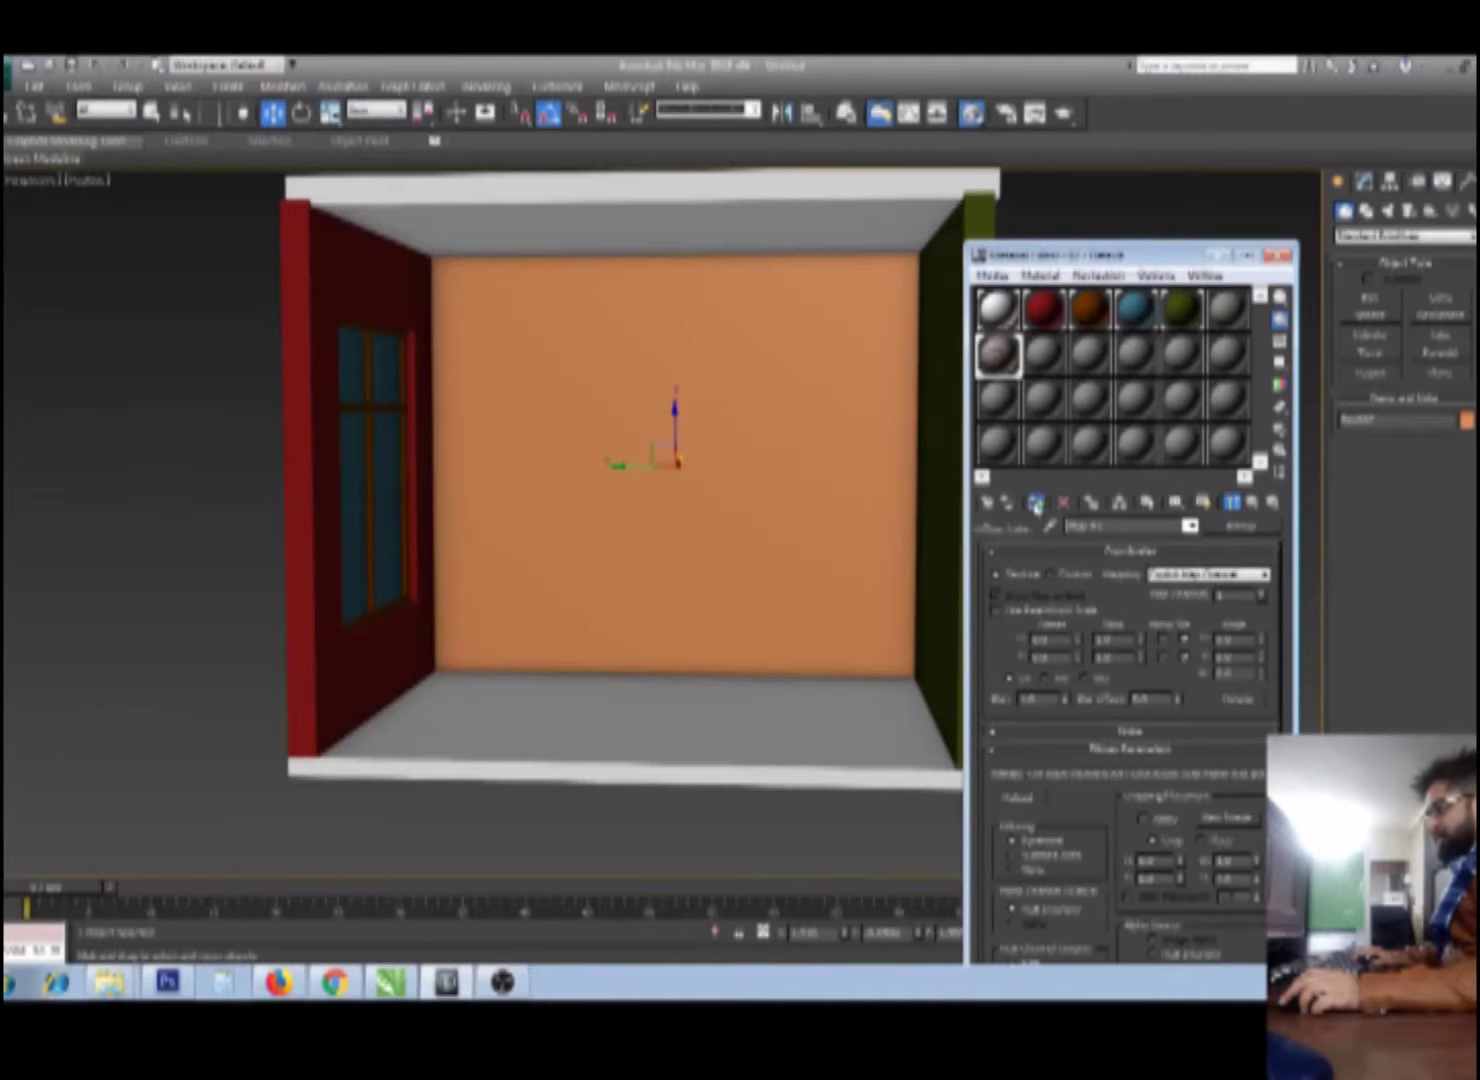
Step: Assign the zigzag material to the back wall, show it in the viewport, and raise U/V tiling
left_click(1036, 502)
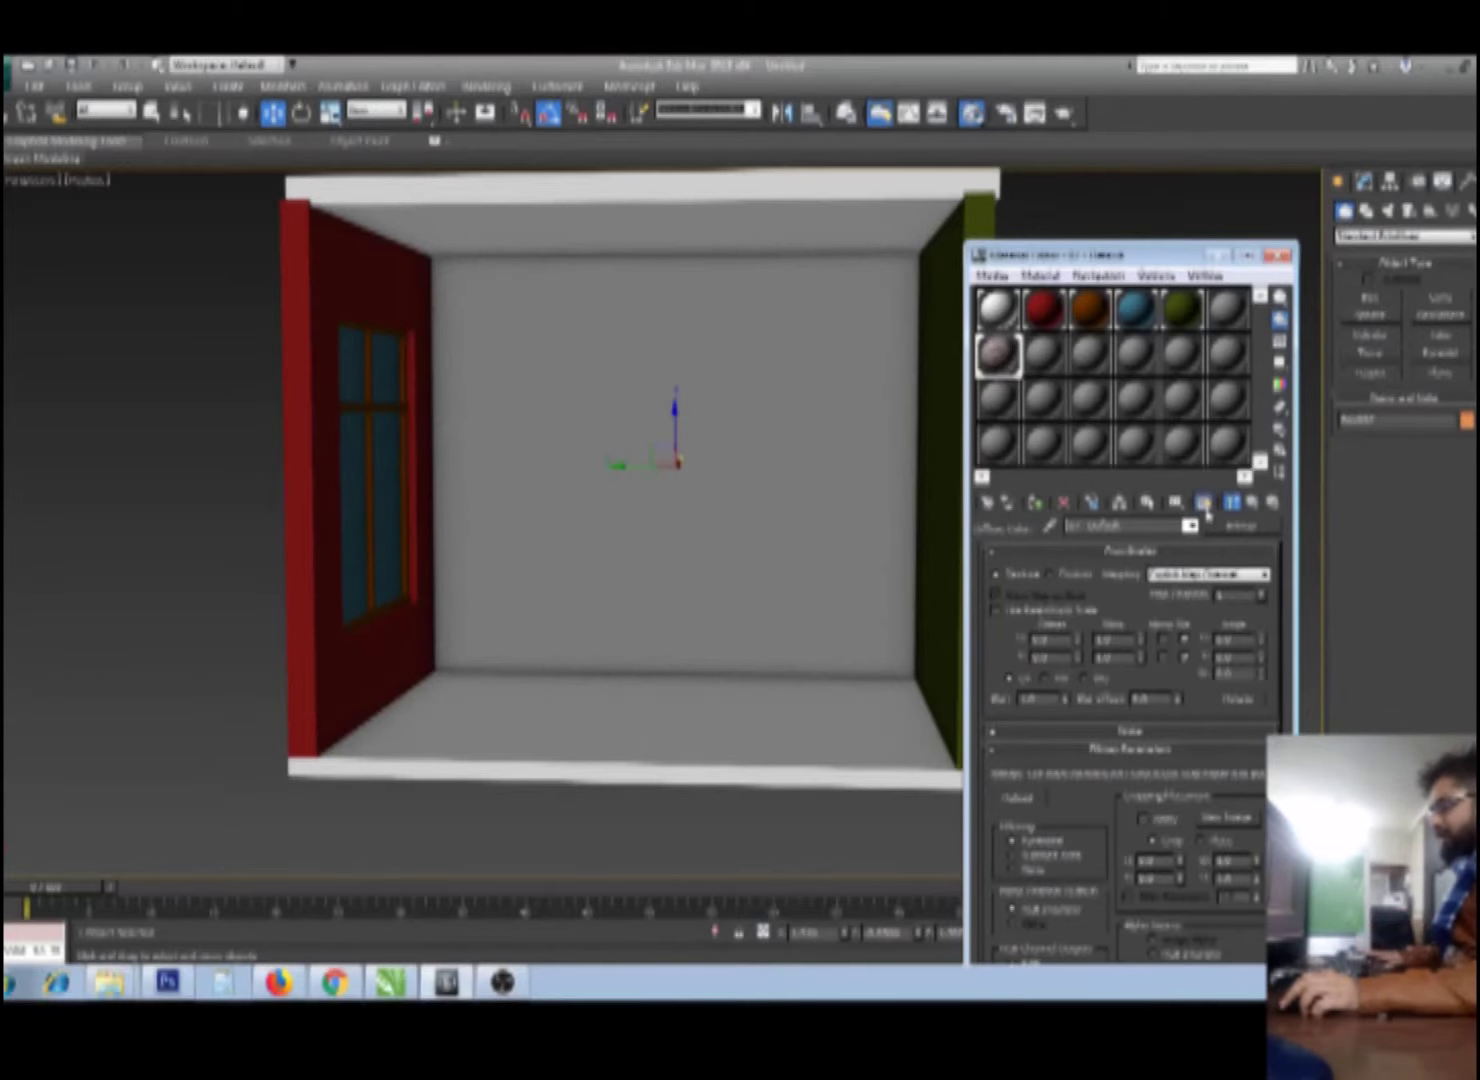
left_click(1205, 506)
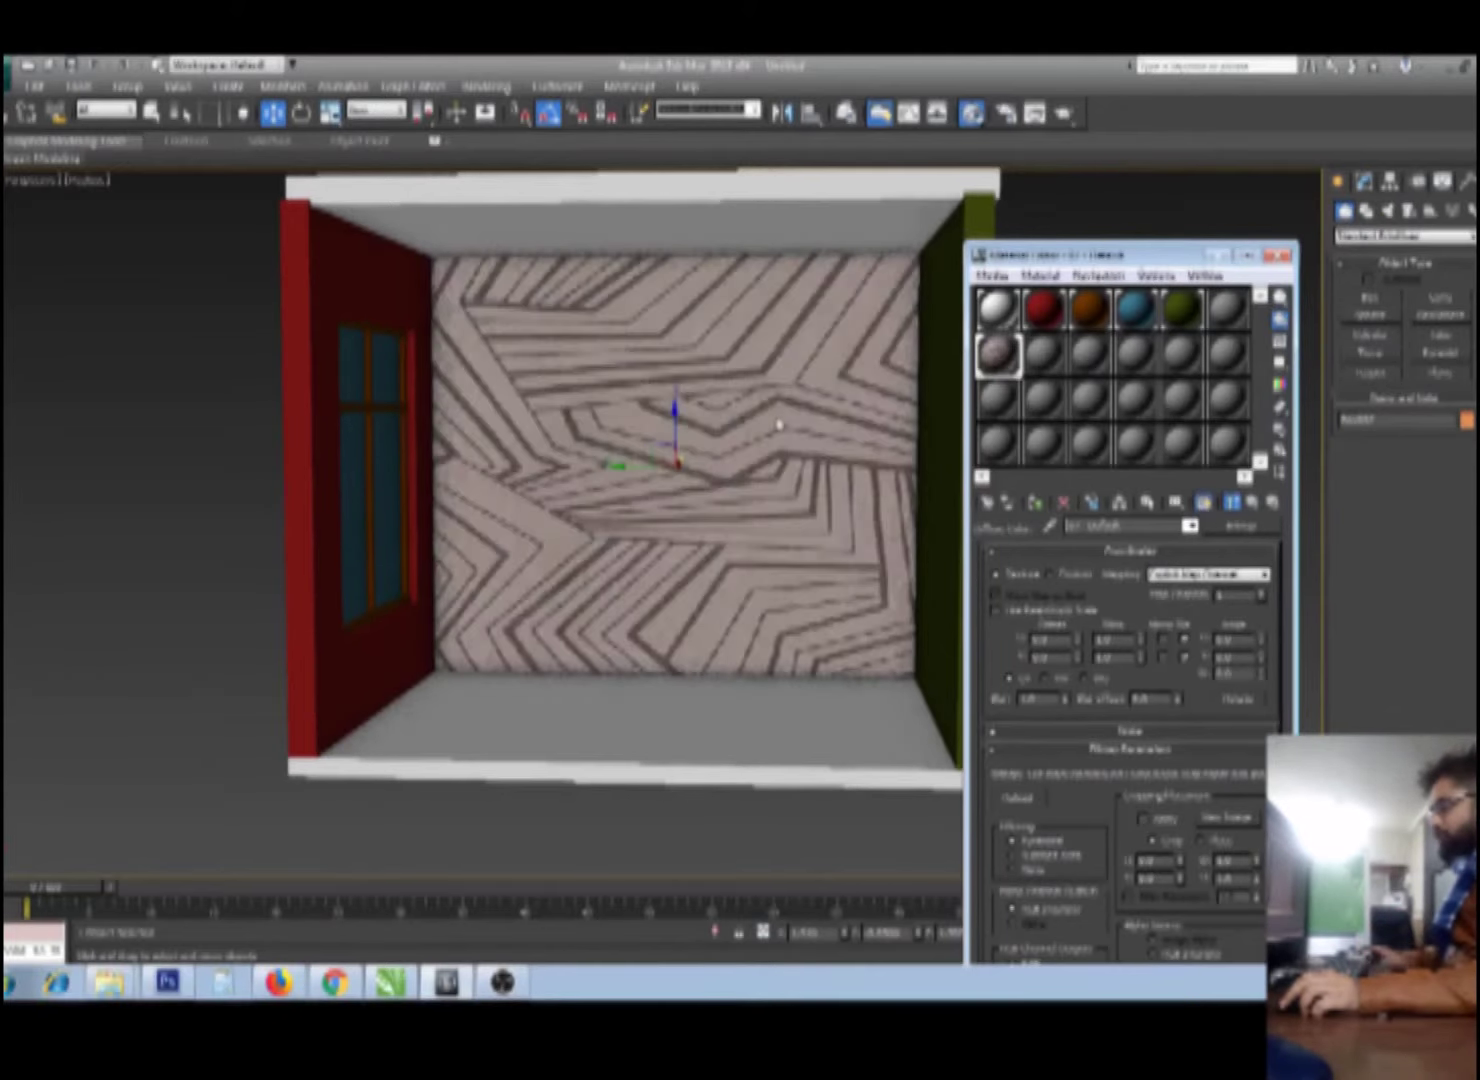
double_click(1110, 640)
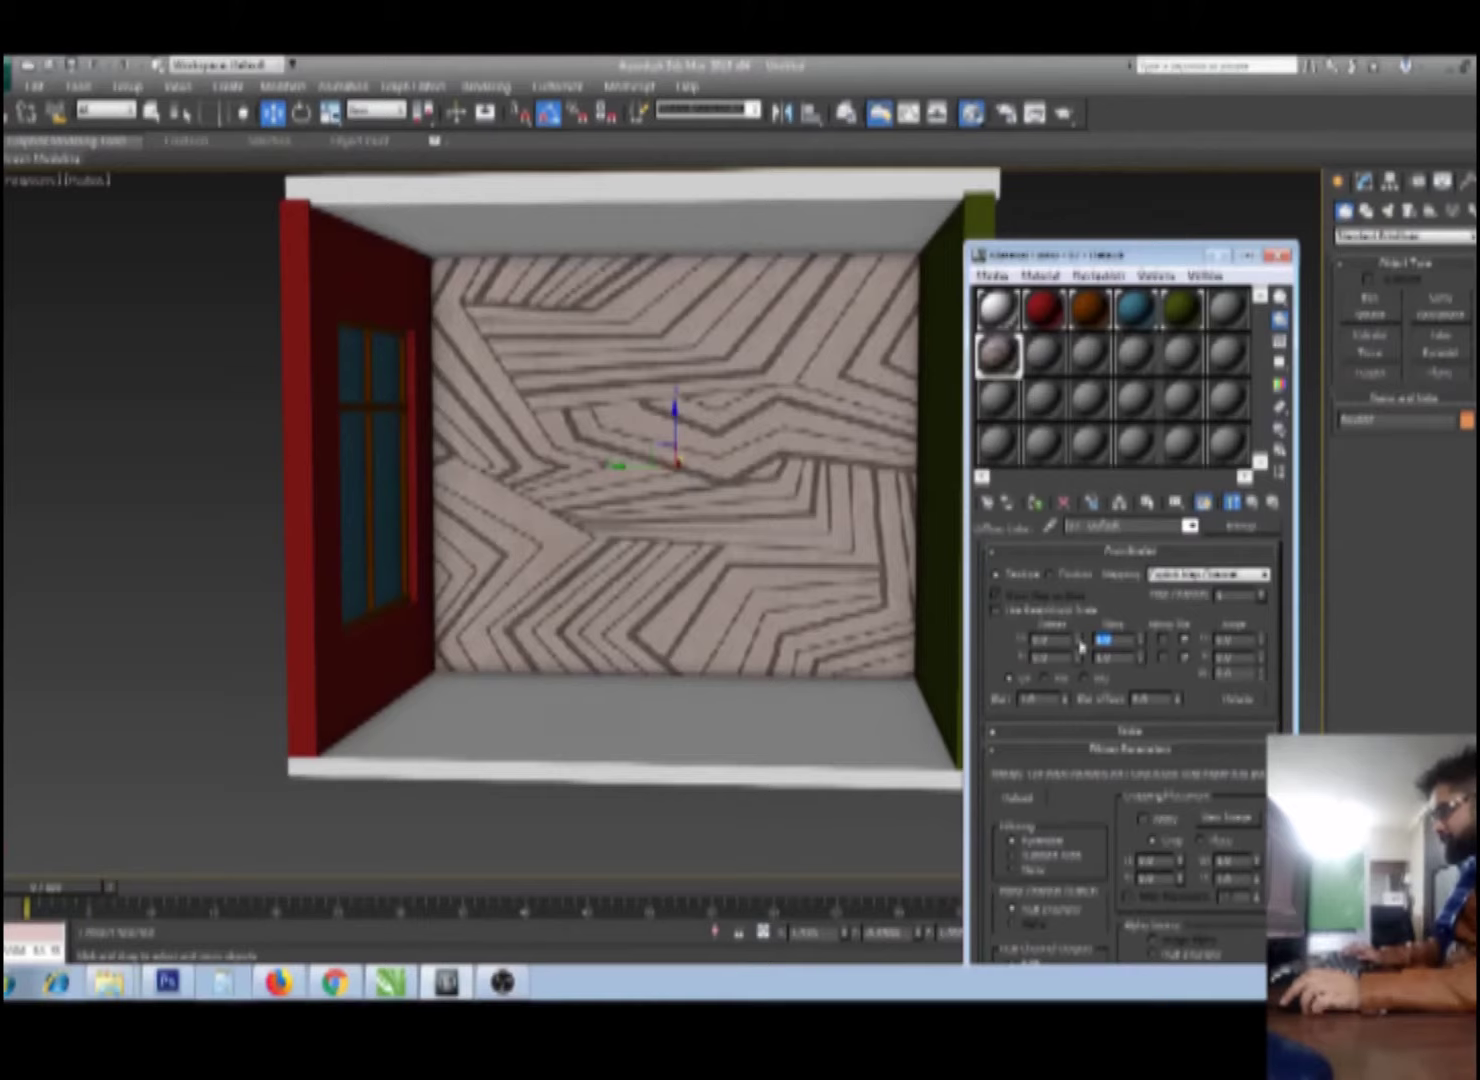
key("Tab")
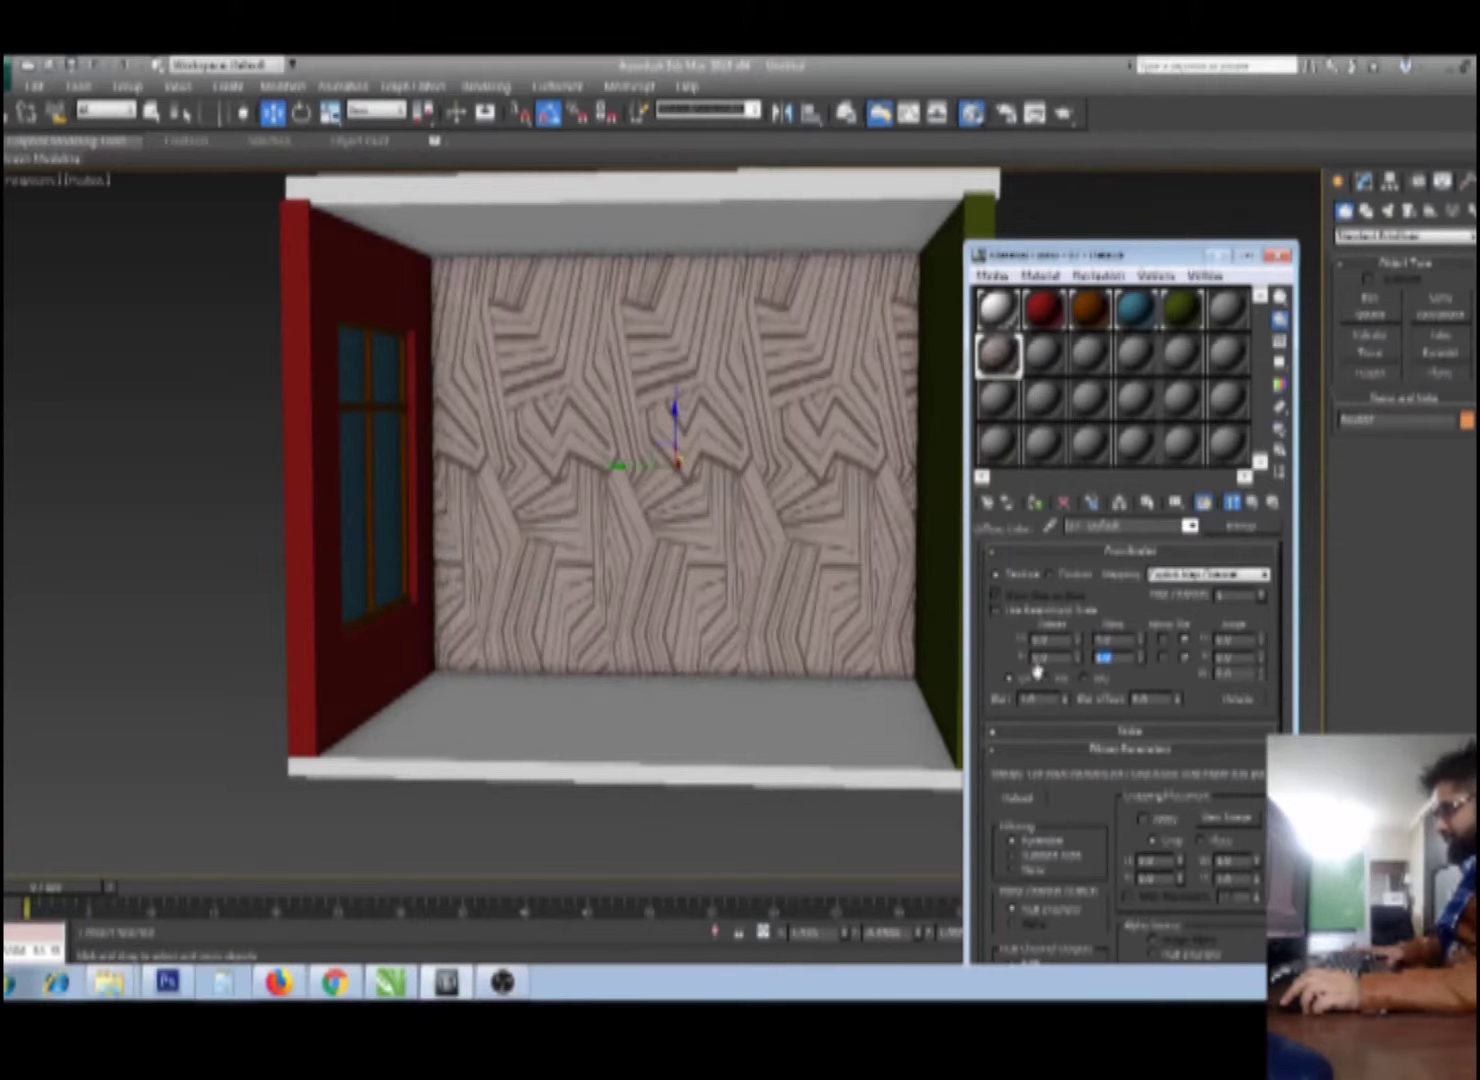
key("Return")
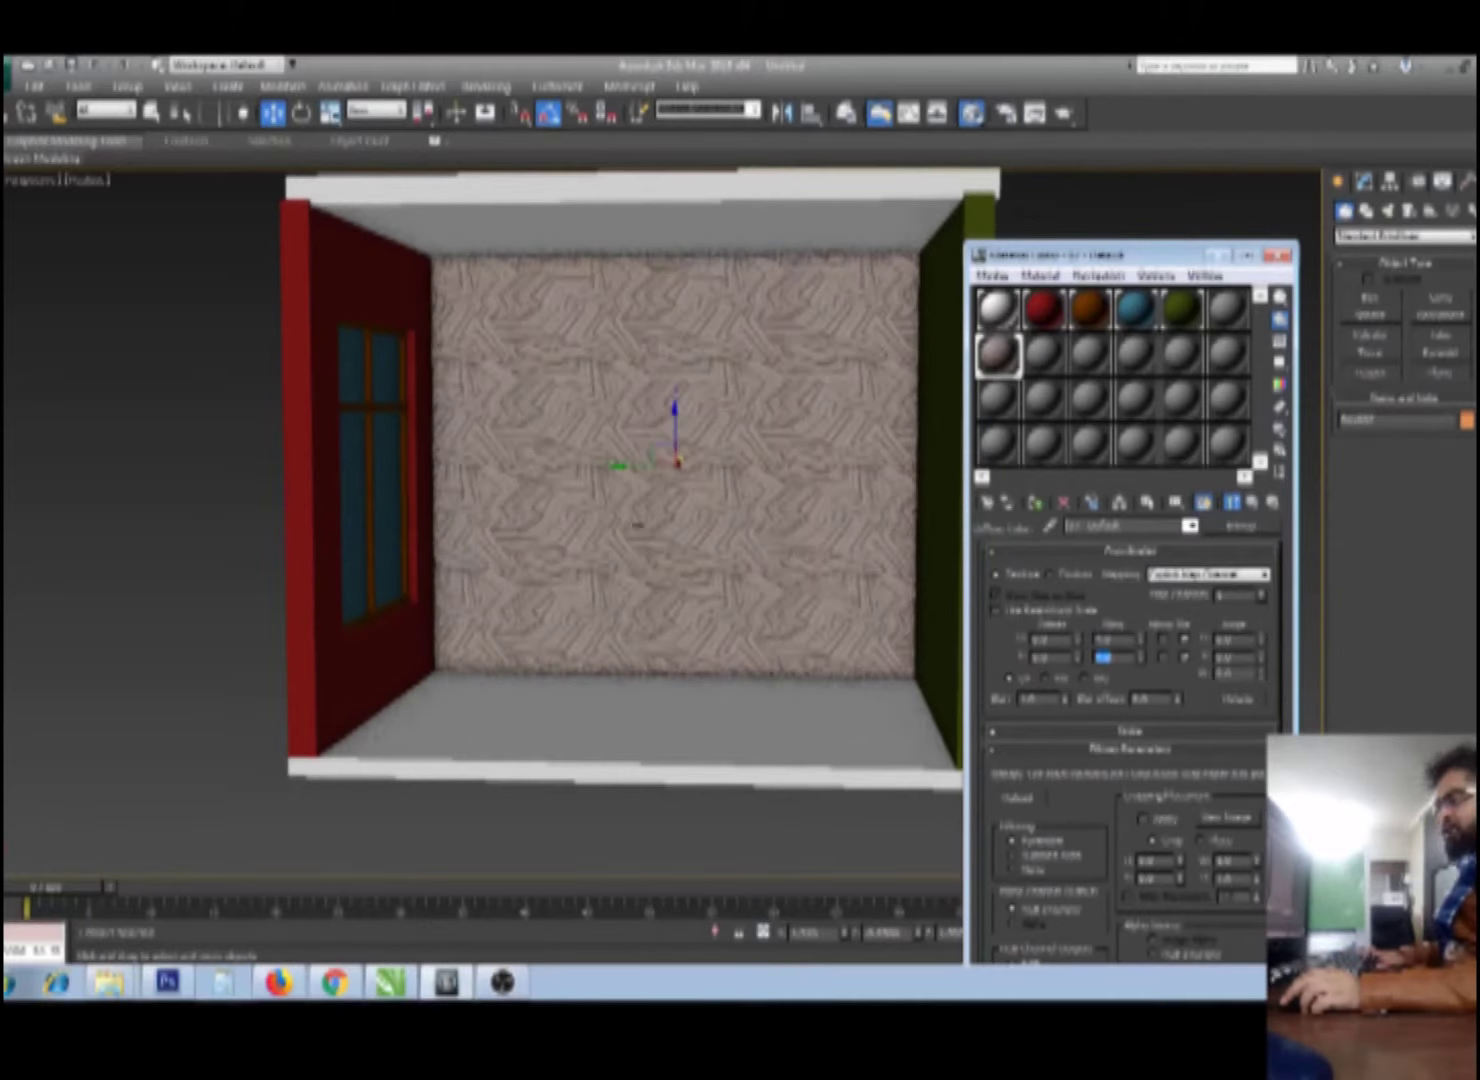
middle_click_drag(627, 520, 629, 572, "alt")
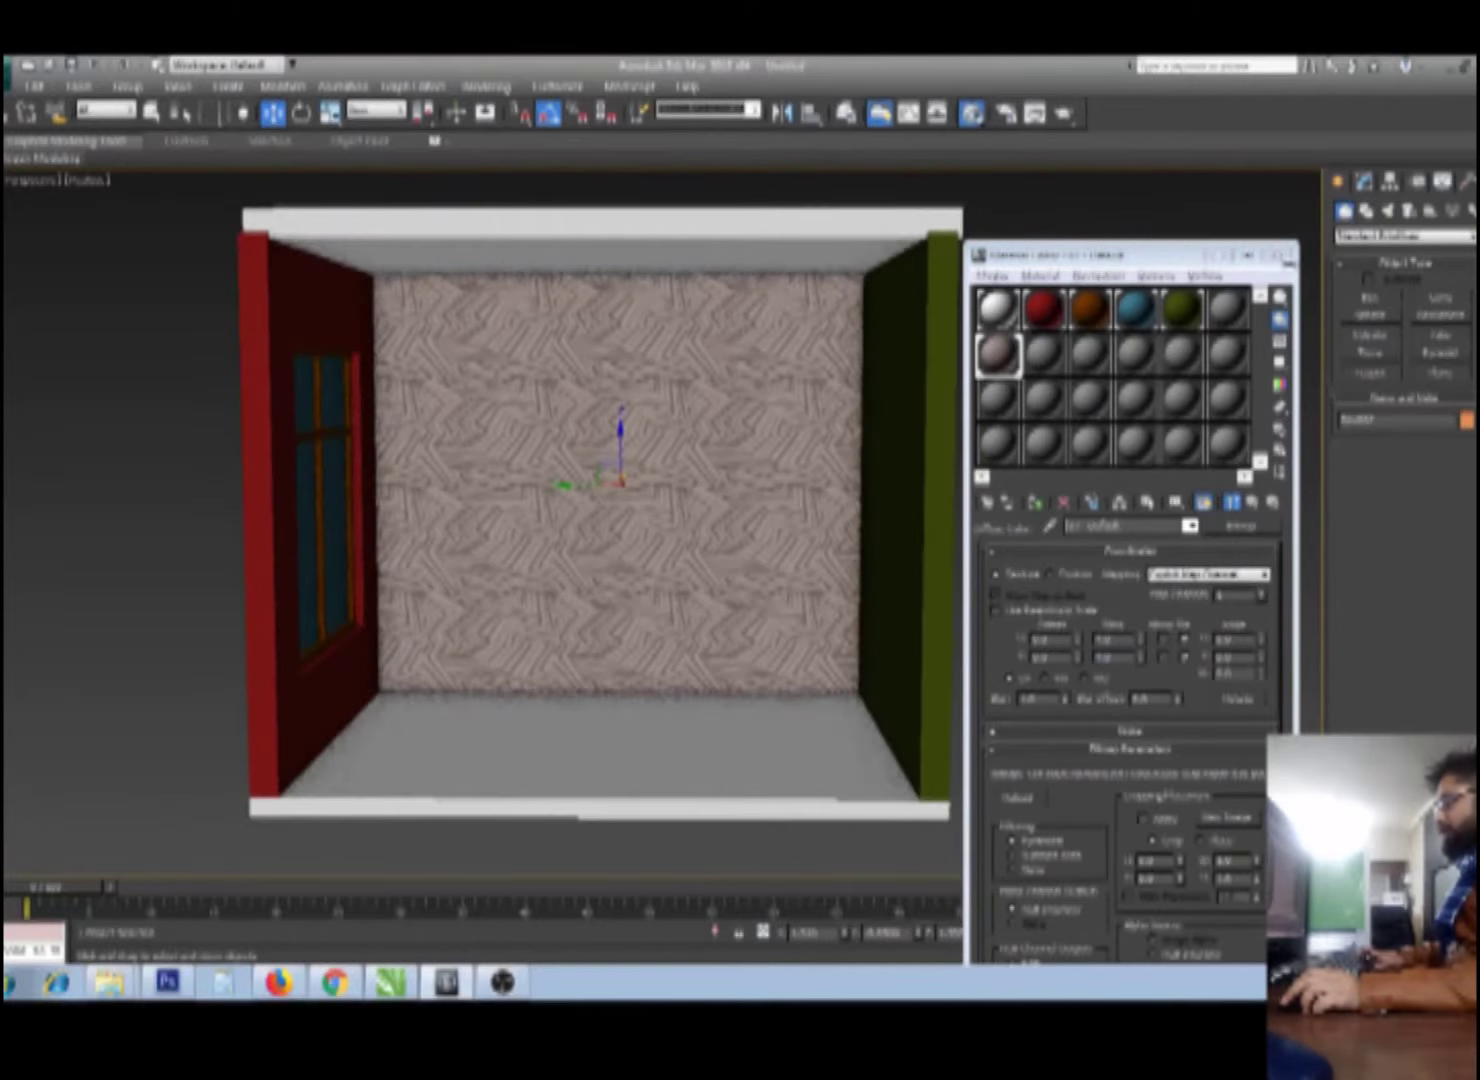
left_click(1060, 627)
middle_click_drag(665, 622, 757, 605)
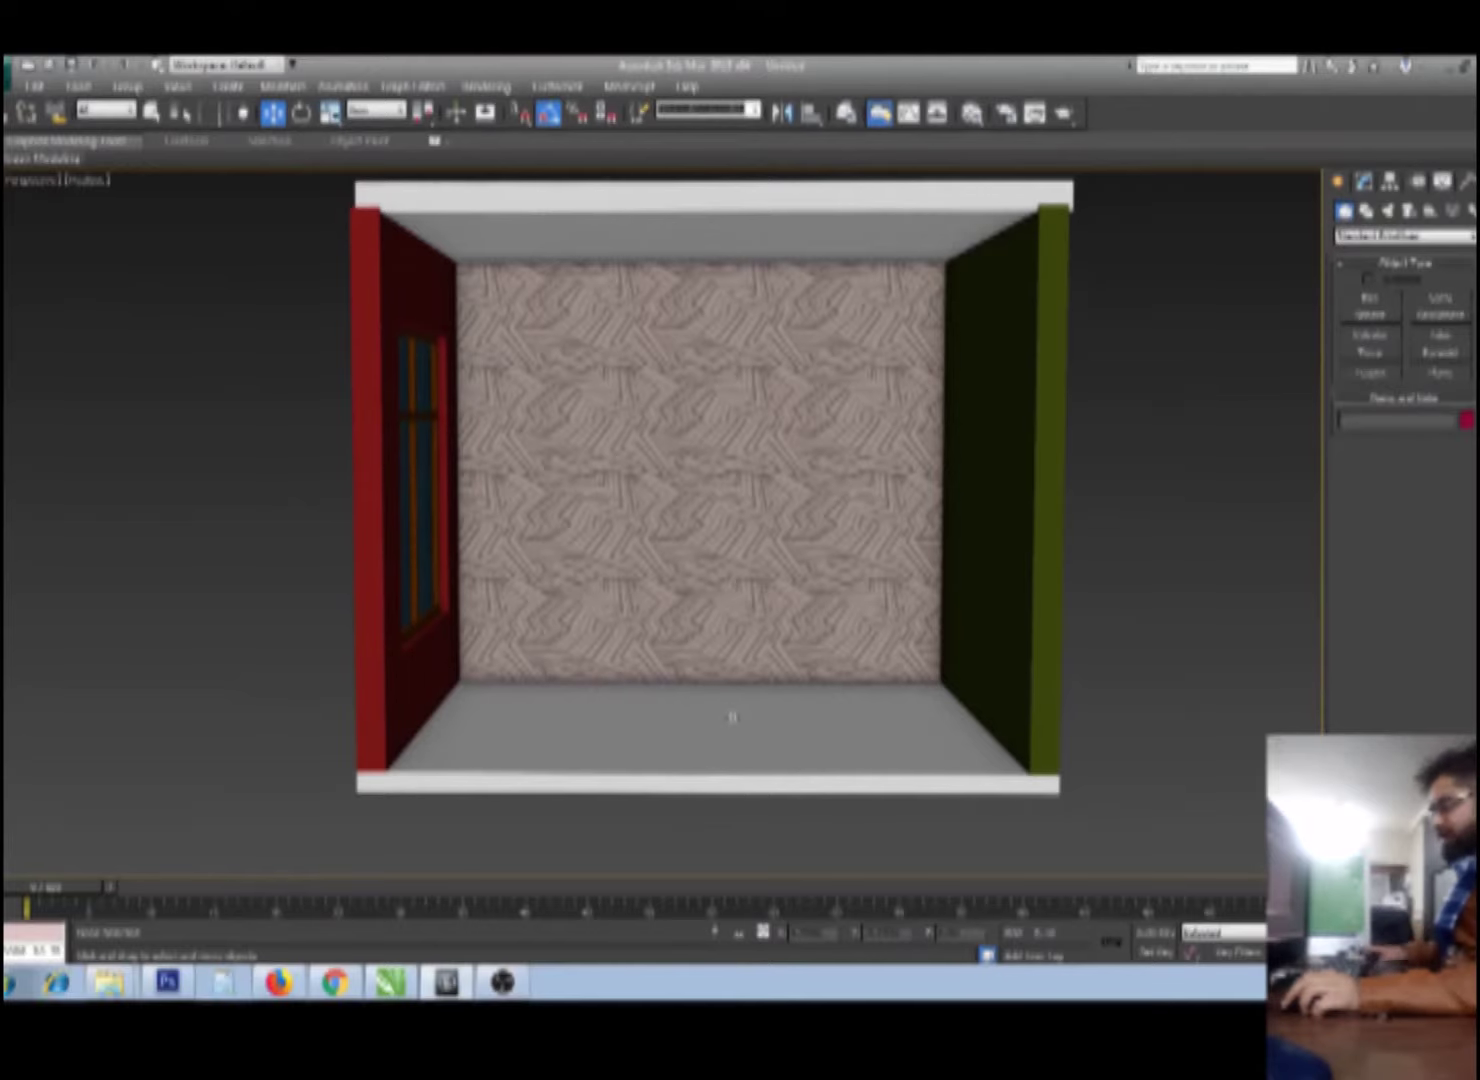
Step: Rotate-clone the back wall 90° flat and lower the copy to floor level
mouse_move(733, 715)
middle_mouse_down("alt")
mouse_move(697, 723)
mouse_move(727, 715)
middle_mouse_up("alt")
left_click(695, 650)
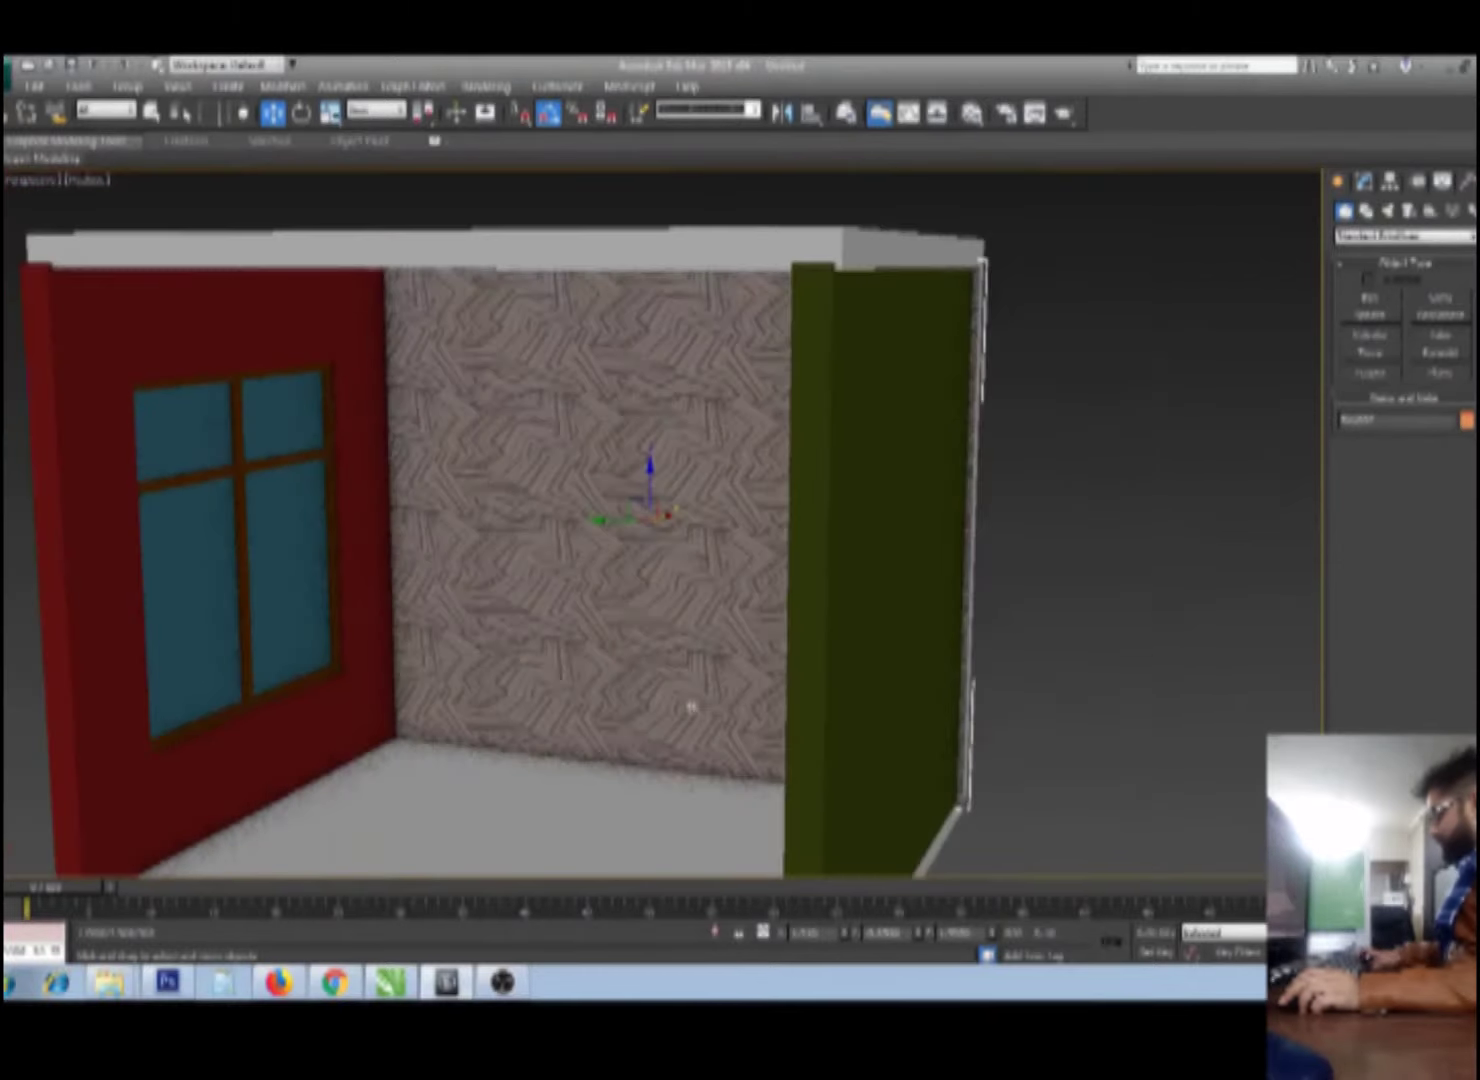
middle_click_drag(730, 706, 935, 552, "alt")
scroll(896, 568, "up", 2)
key("e")
left_click_drag(860, 400, 856, 408, "shift")
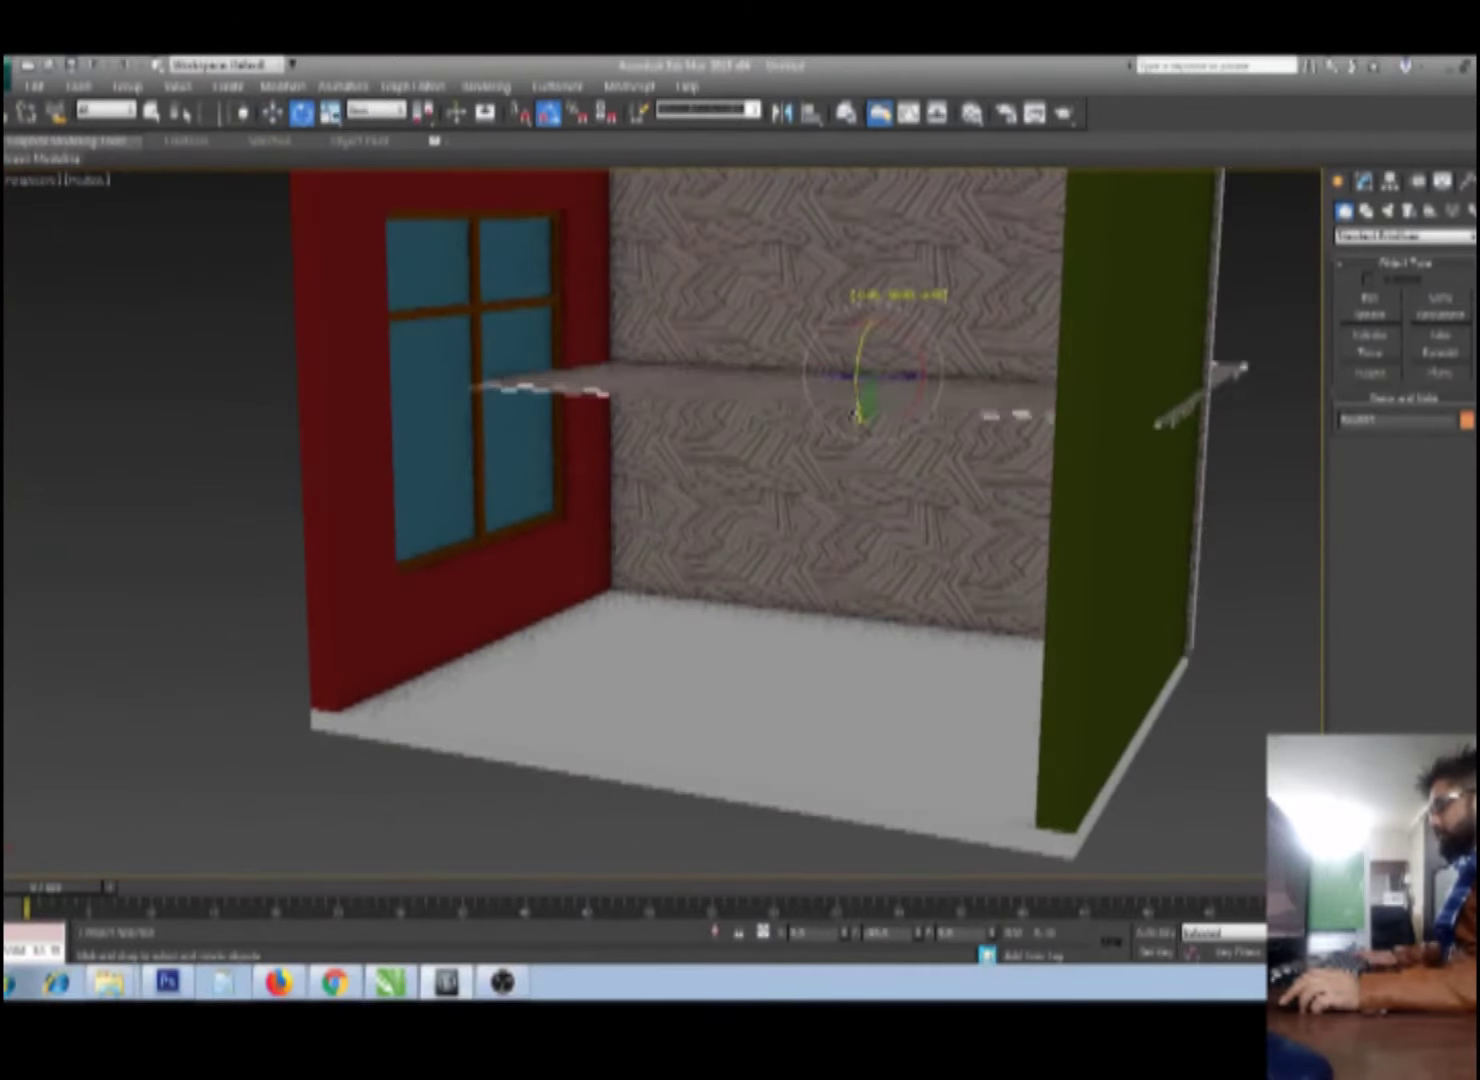
left_click(729, 596)
key("w")
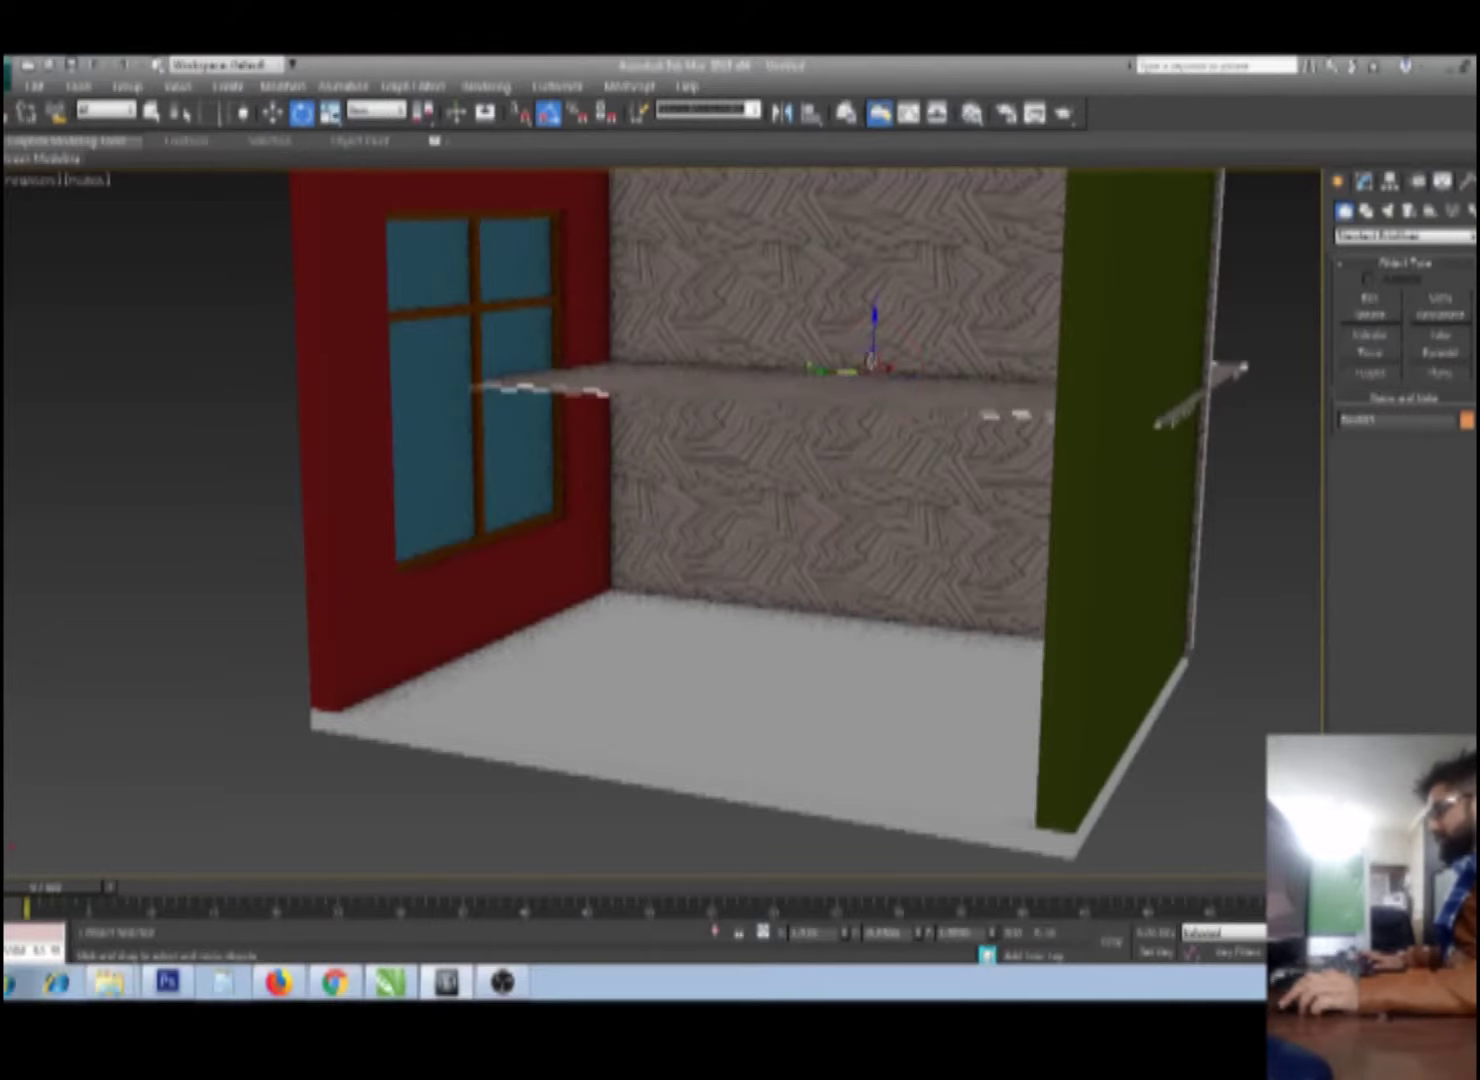
key("w")
left_click_drag(876, 335, 828, 568)
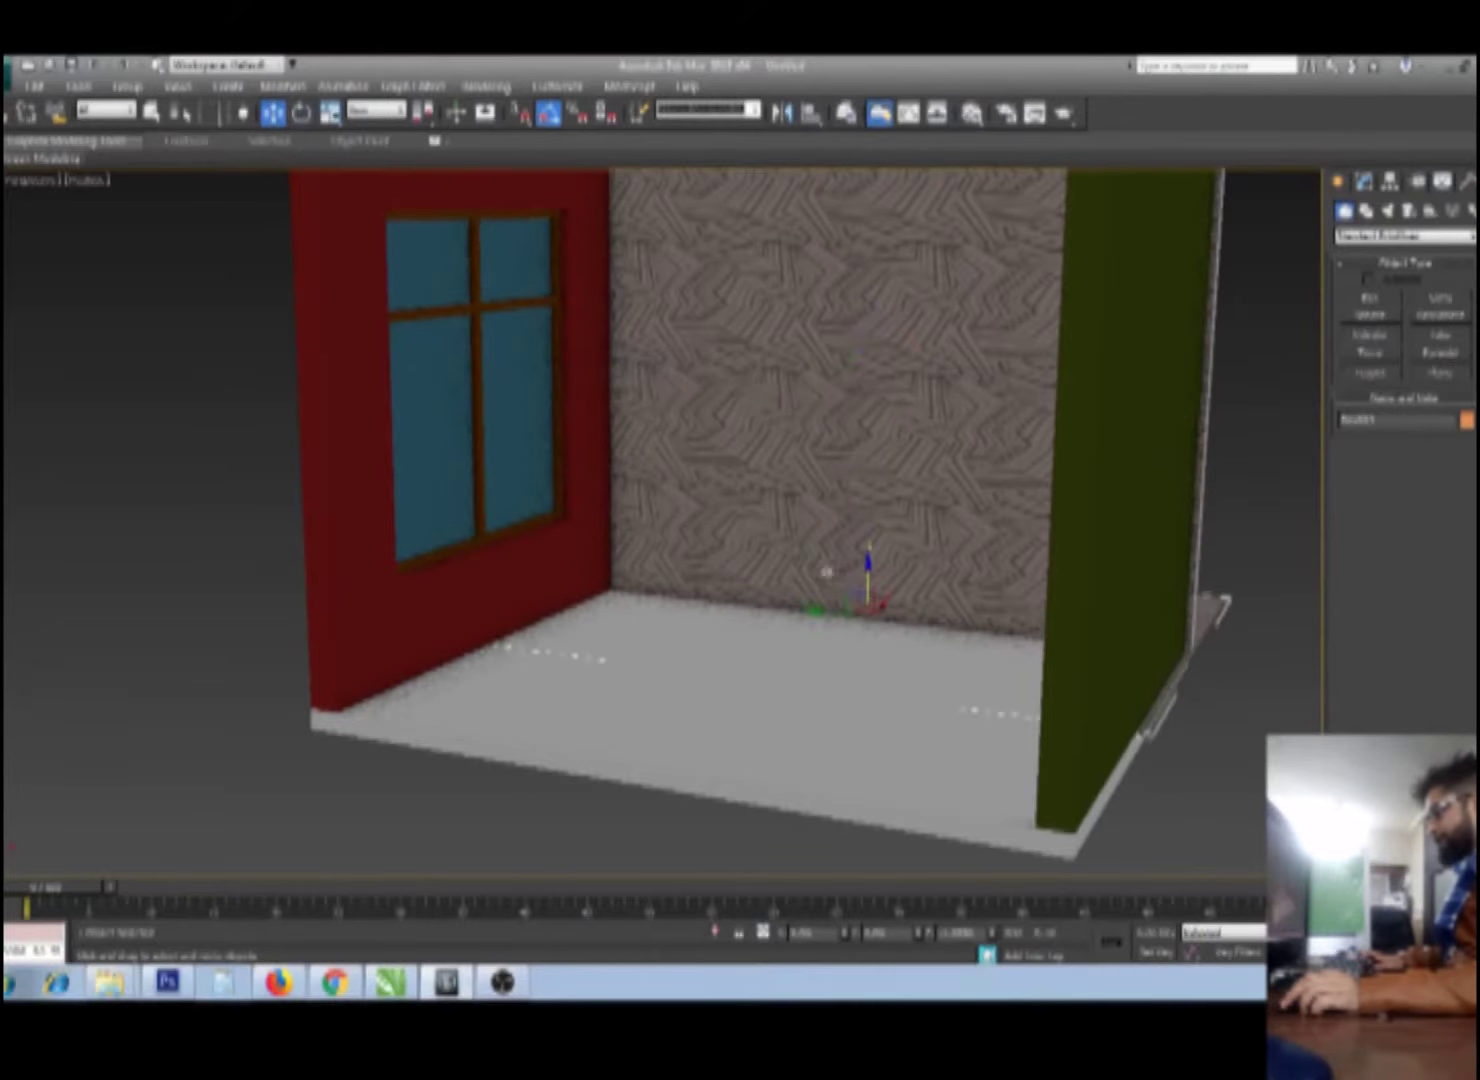
Step: Slide the flattened patterned copy over the white floor slab and check it in front and perspective views
middle_click_drag(836, 631, 831, 633, "alt")
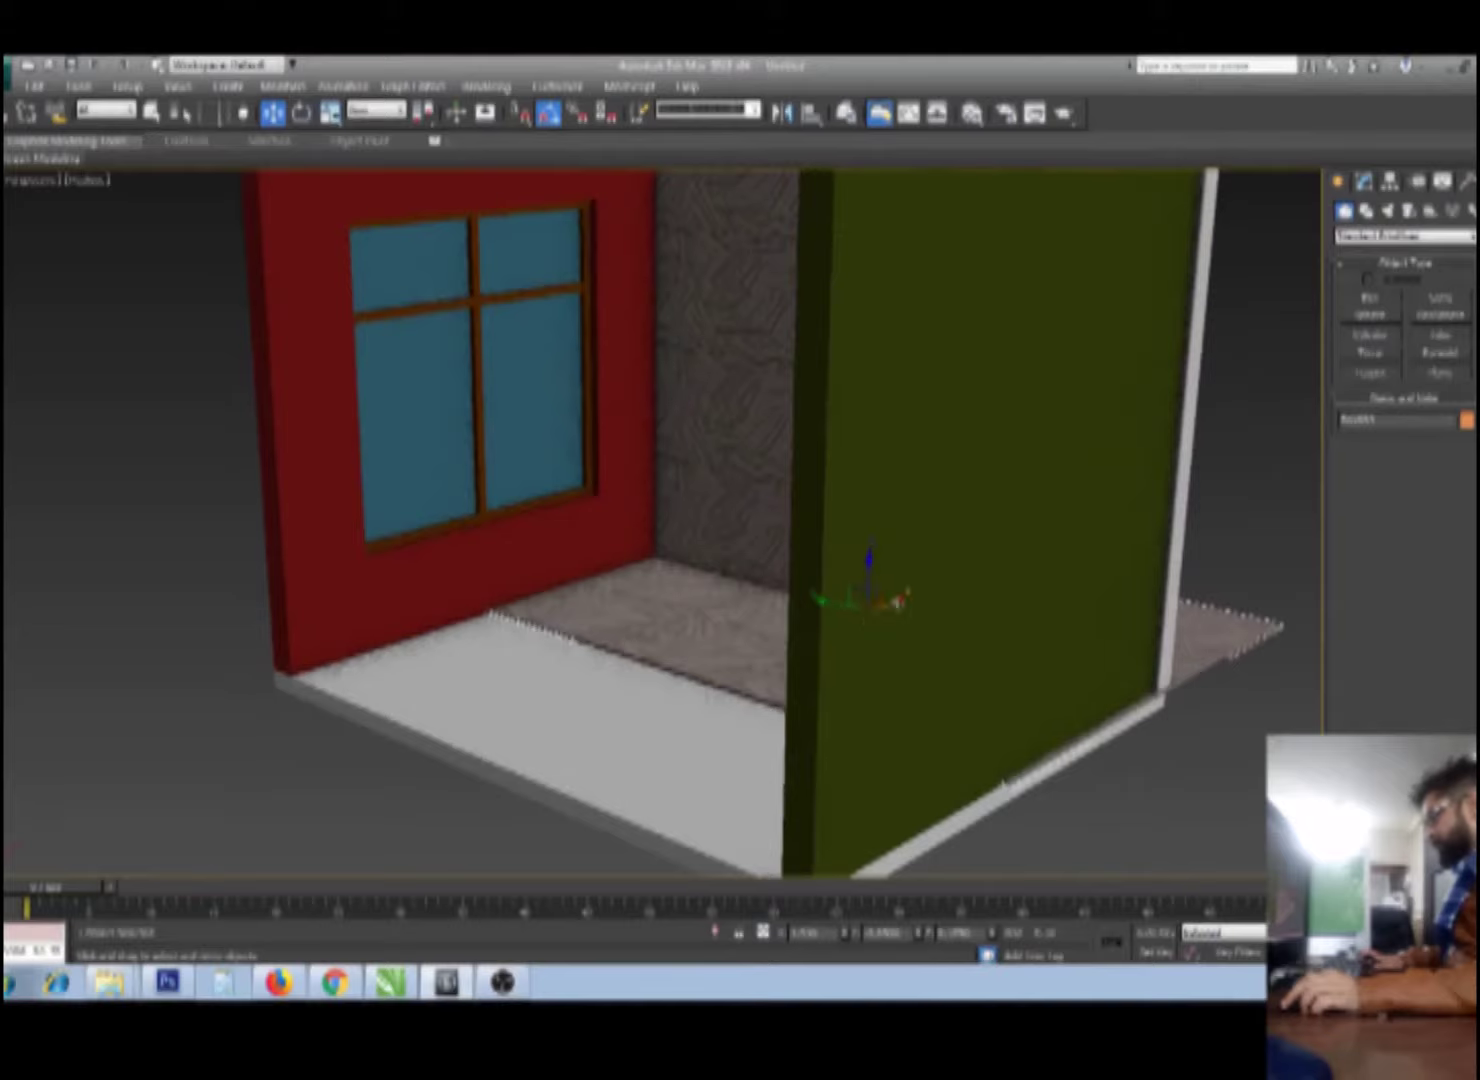
left_click_drag(898, 602, 738, 678)
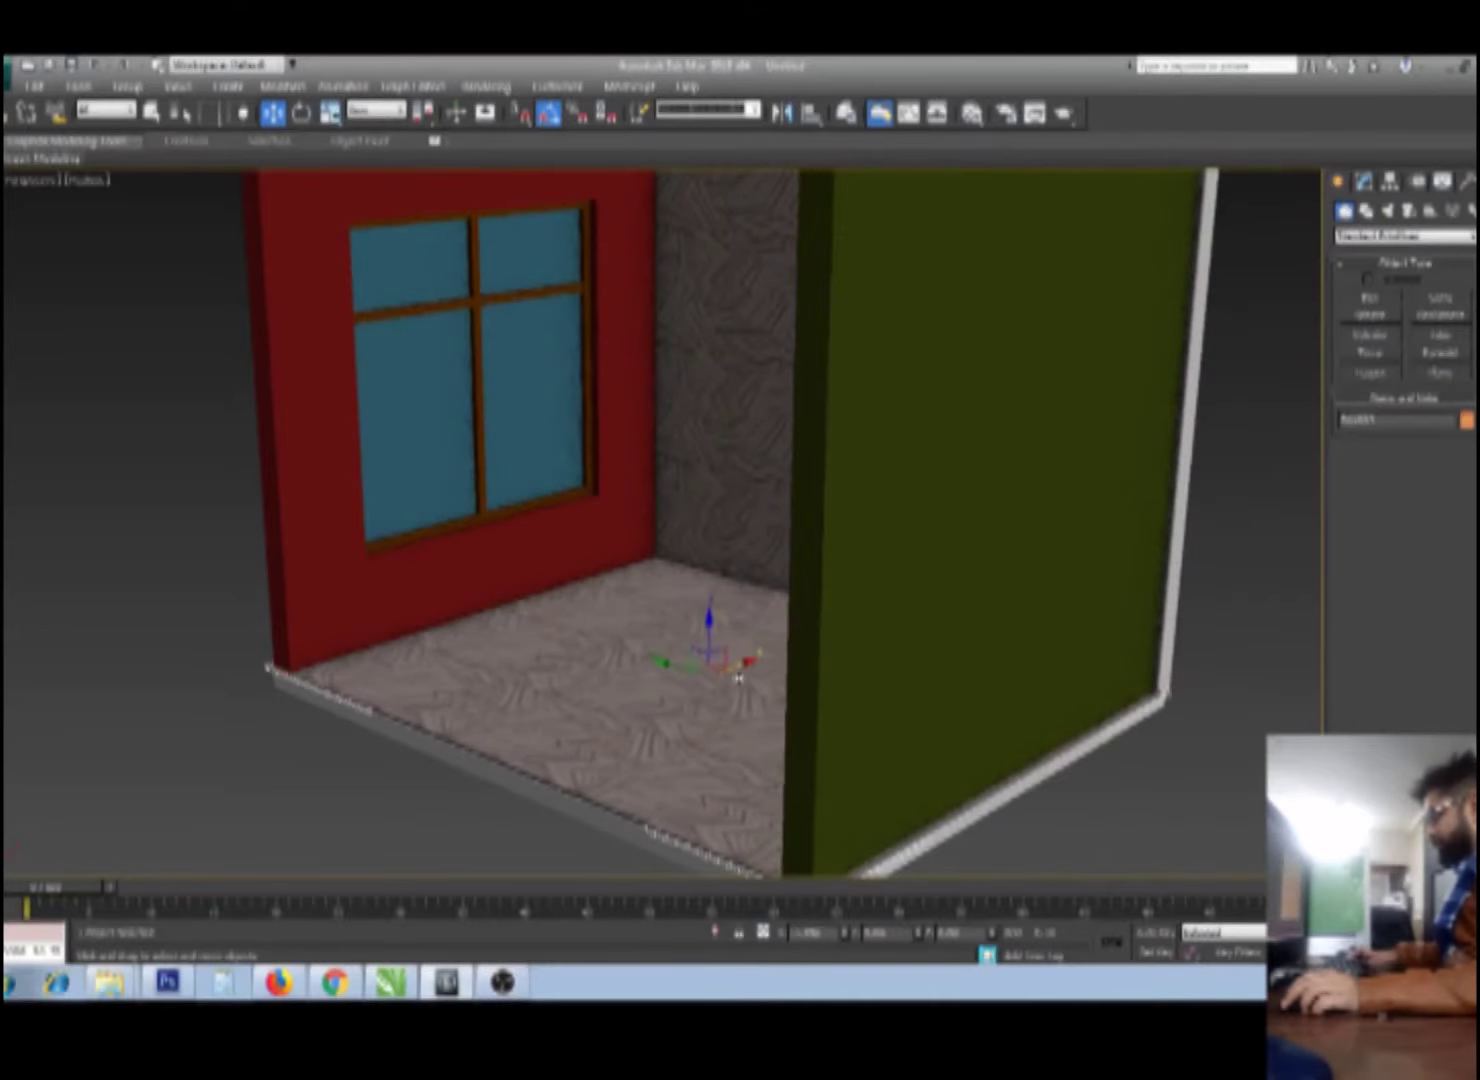
key("f")
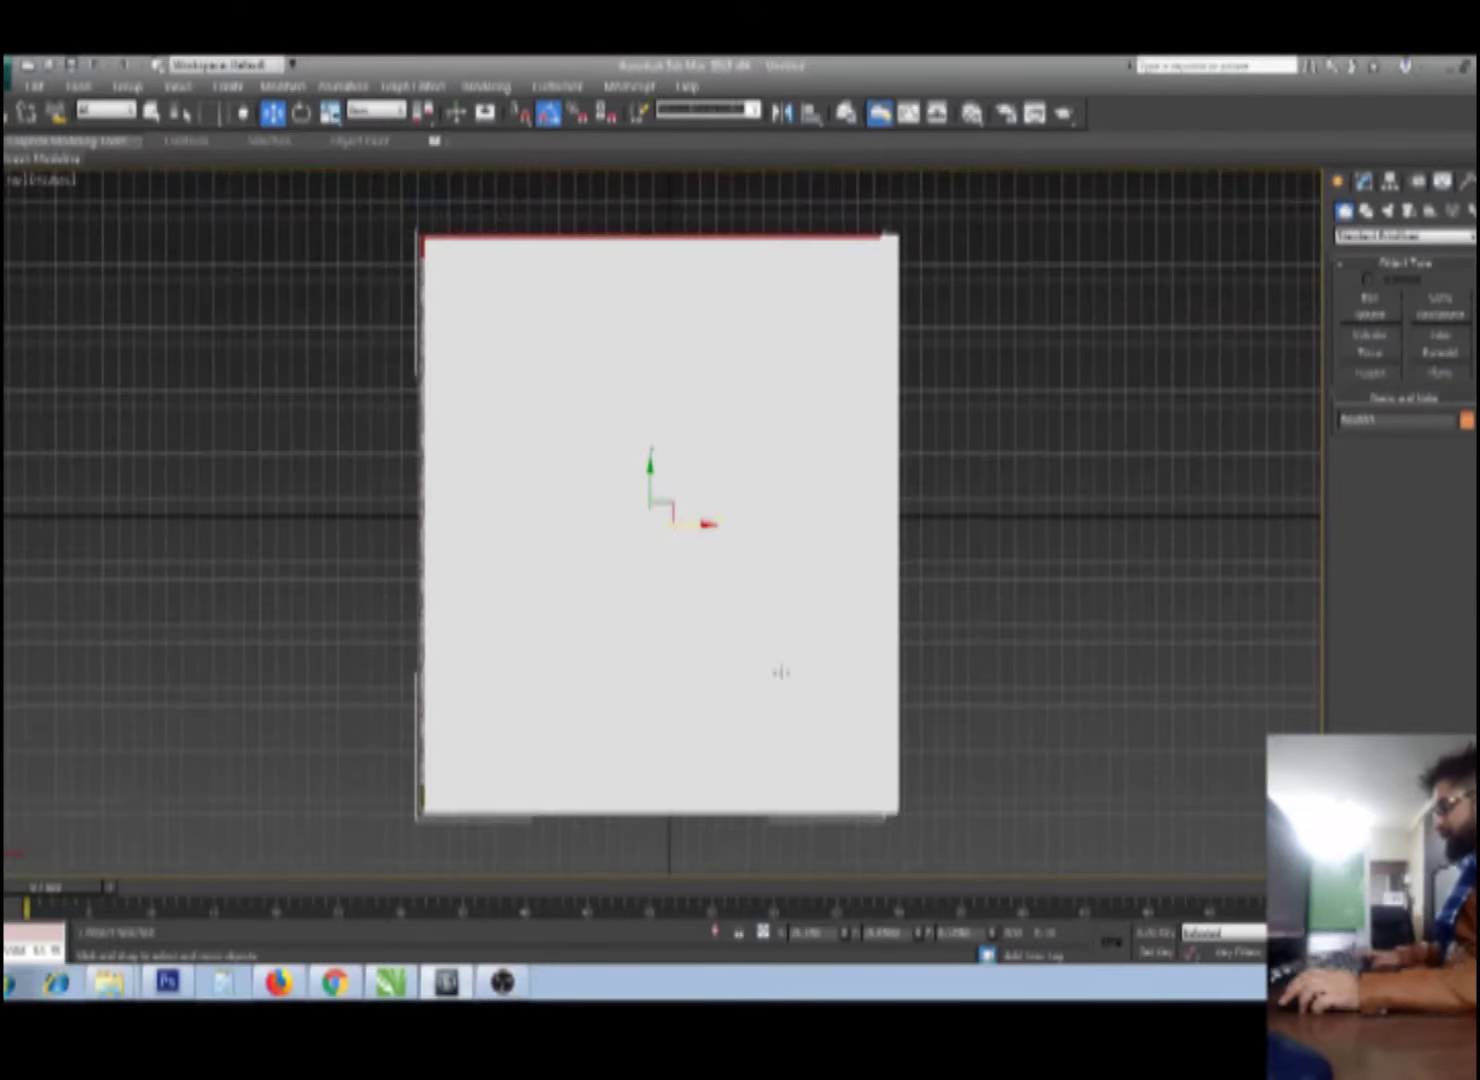
key("F3")
scroll(806, 604, "up", 1)
key("p")
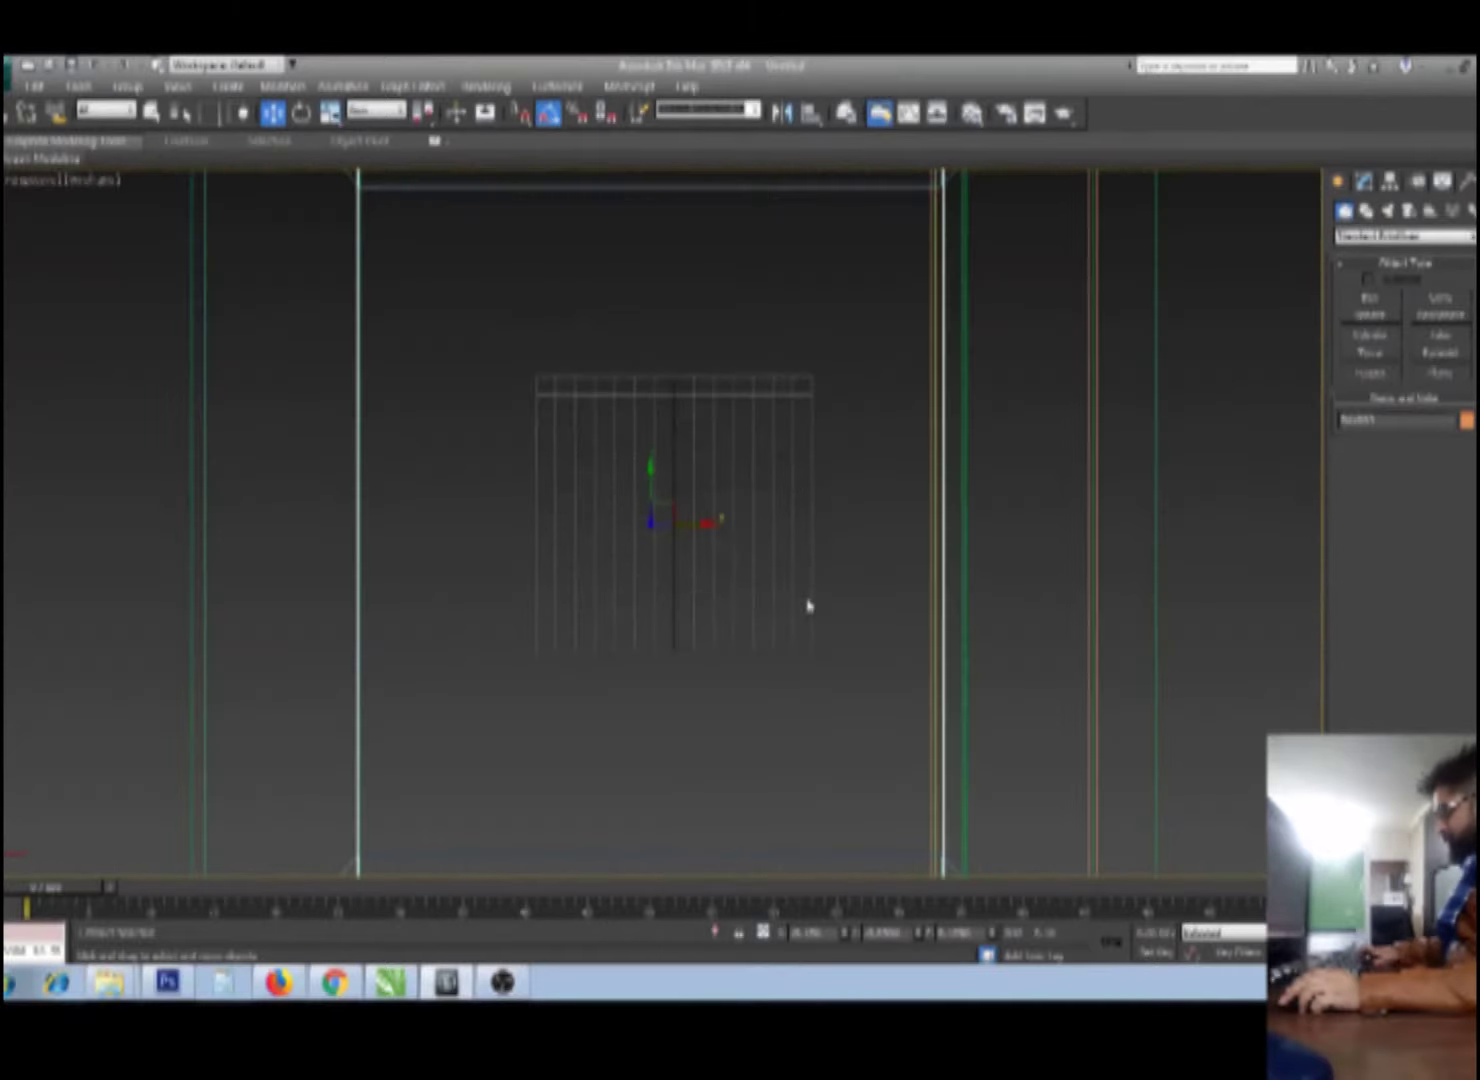
scroll(808, 605, "down", 2)
mouse_move(852, 677)
middle_mouse_down("alt")
mouse_move(756, 568)
mouse_move(1044, 568)
mouse_move(928, 558)
mouse_move(930, 650)
mouse_move(950, 637)
middle_mouse_up("alt")
key("F3")
Step: Replace the floor material's bitmap with the cherry wood floor texture
key("m")
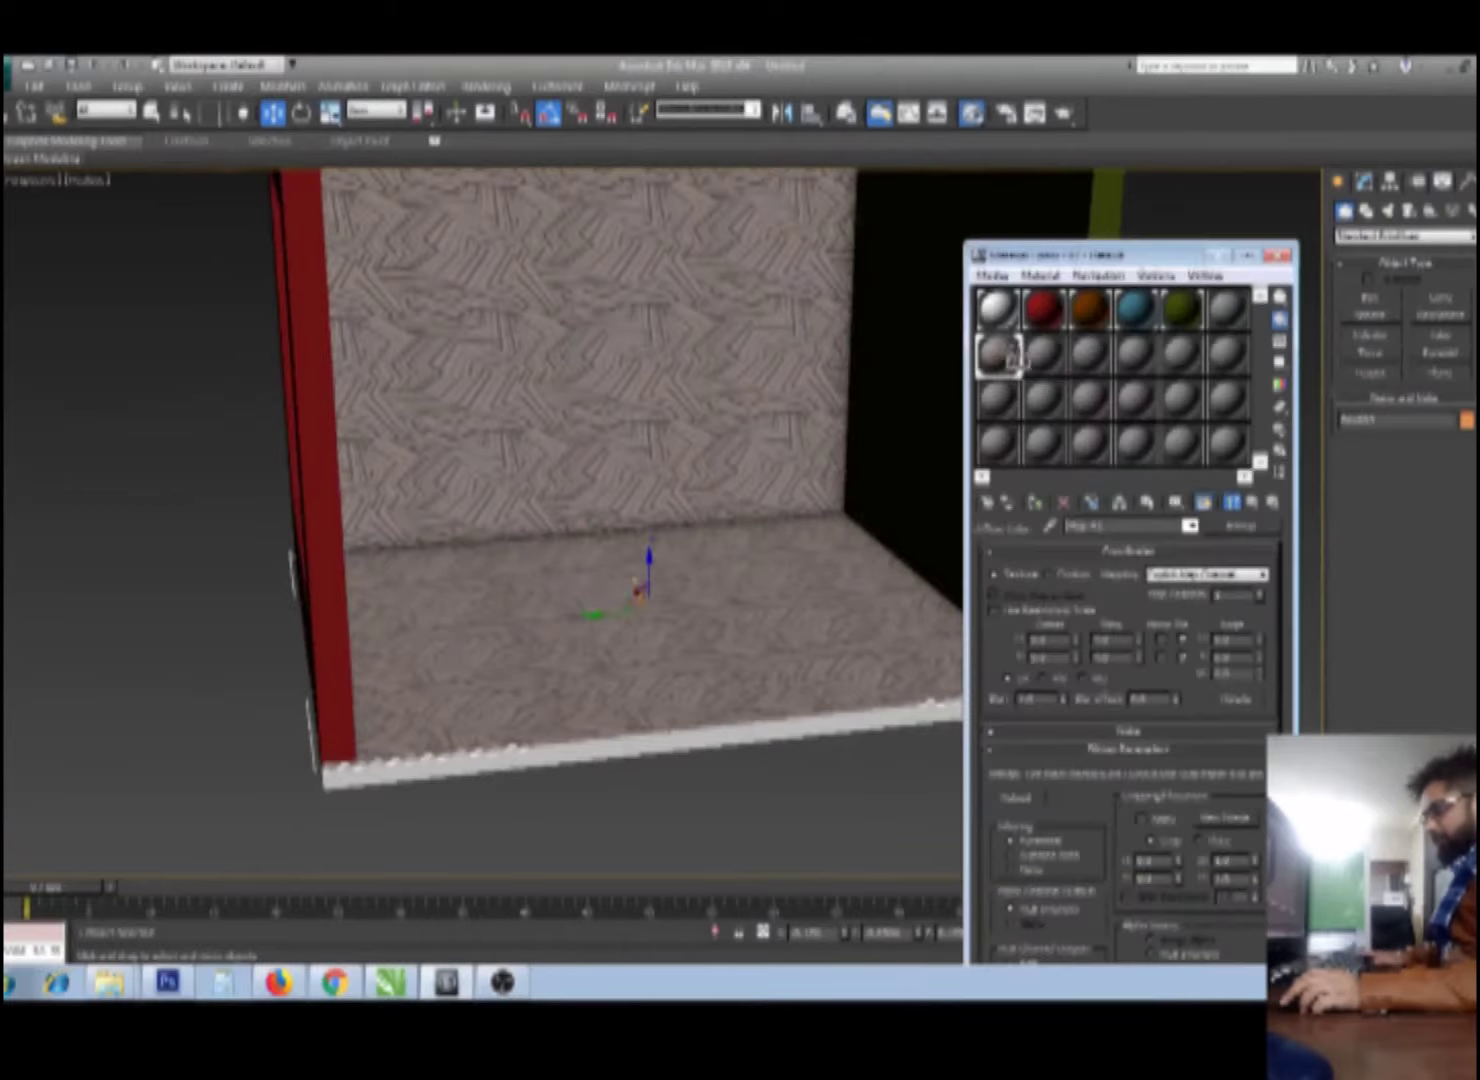
left_click(1128, 550)
left_click(1100, 620)
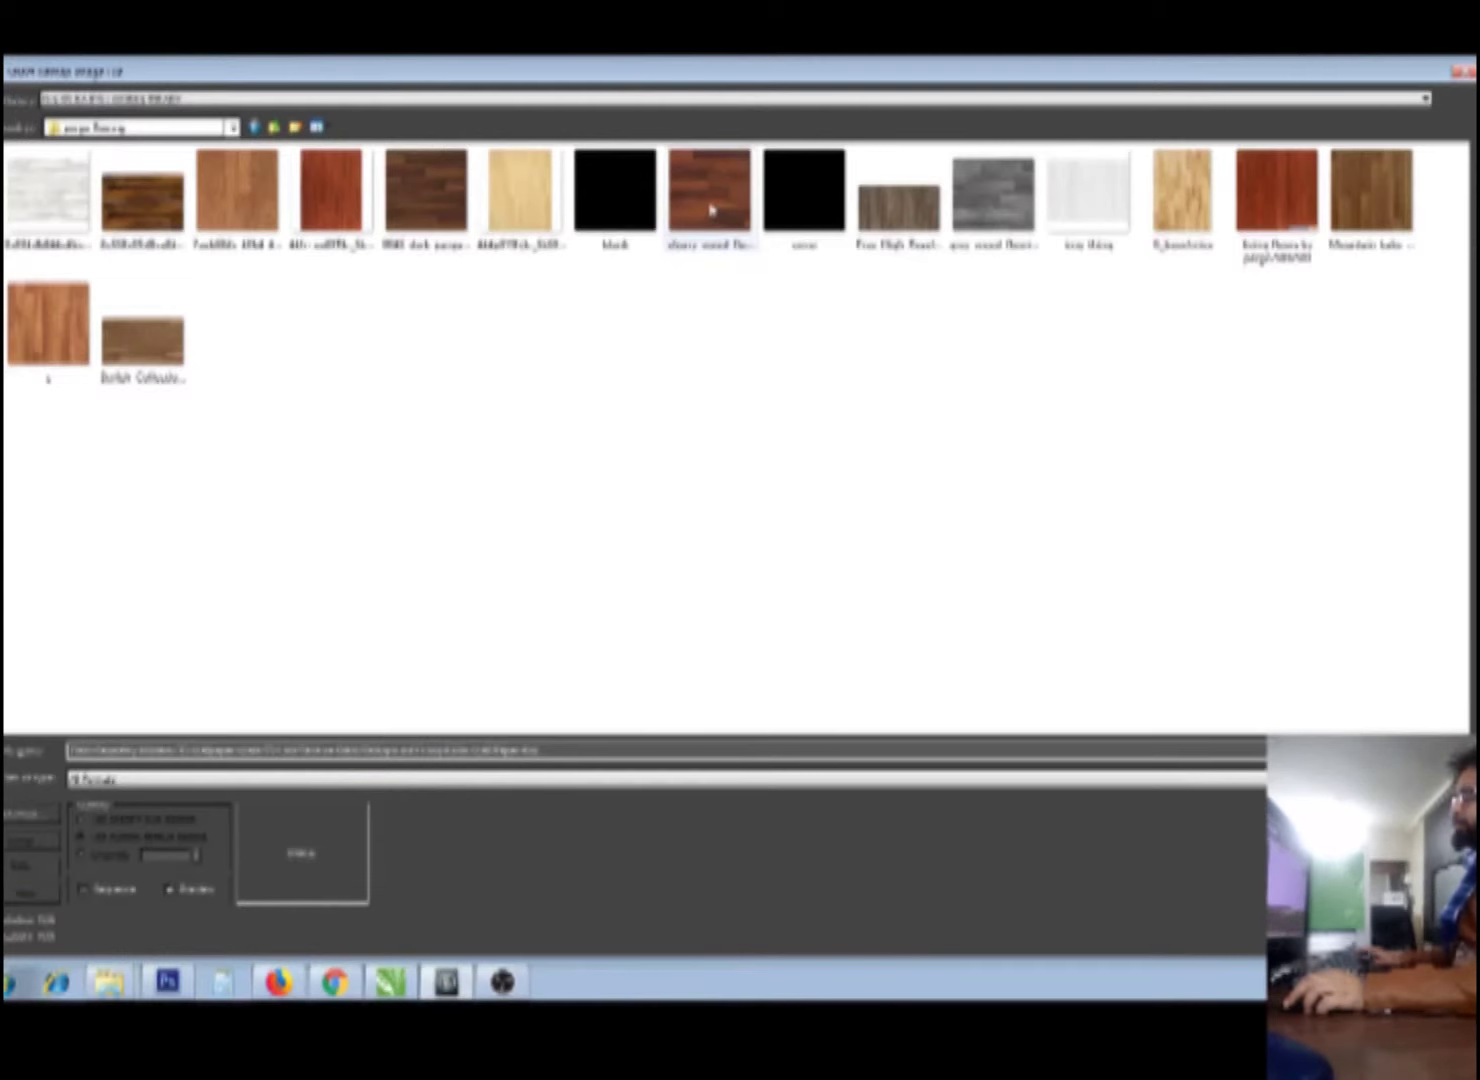
double_click(711, 209)
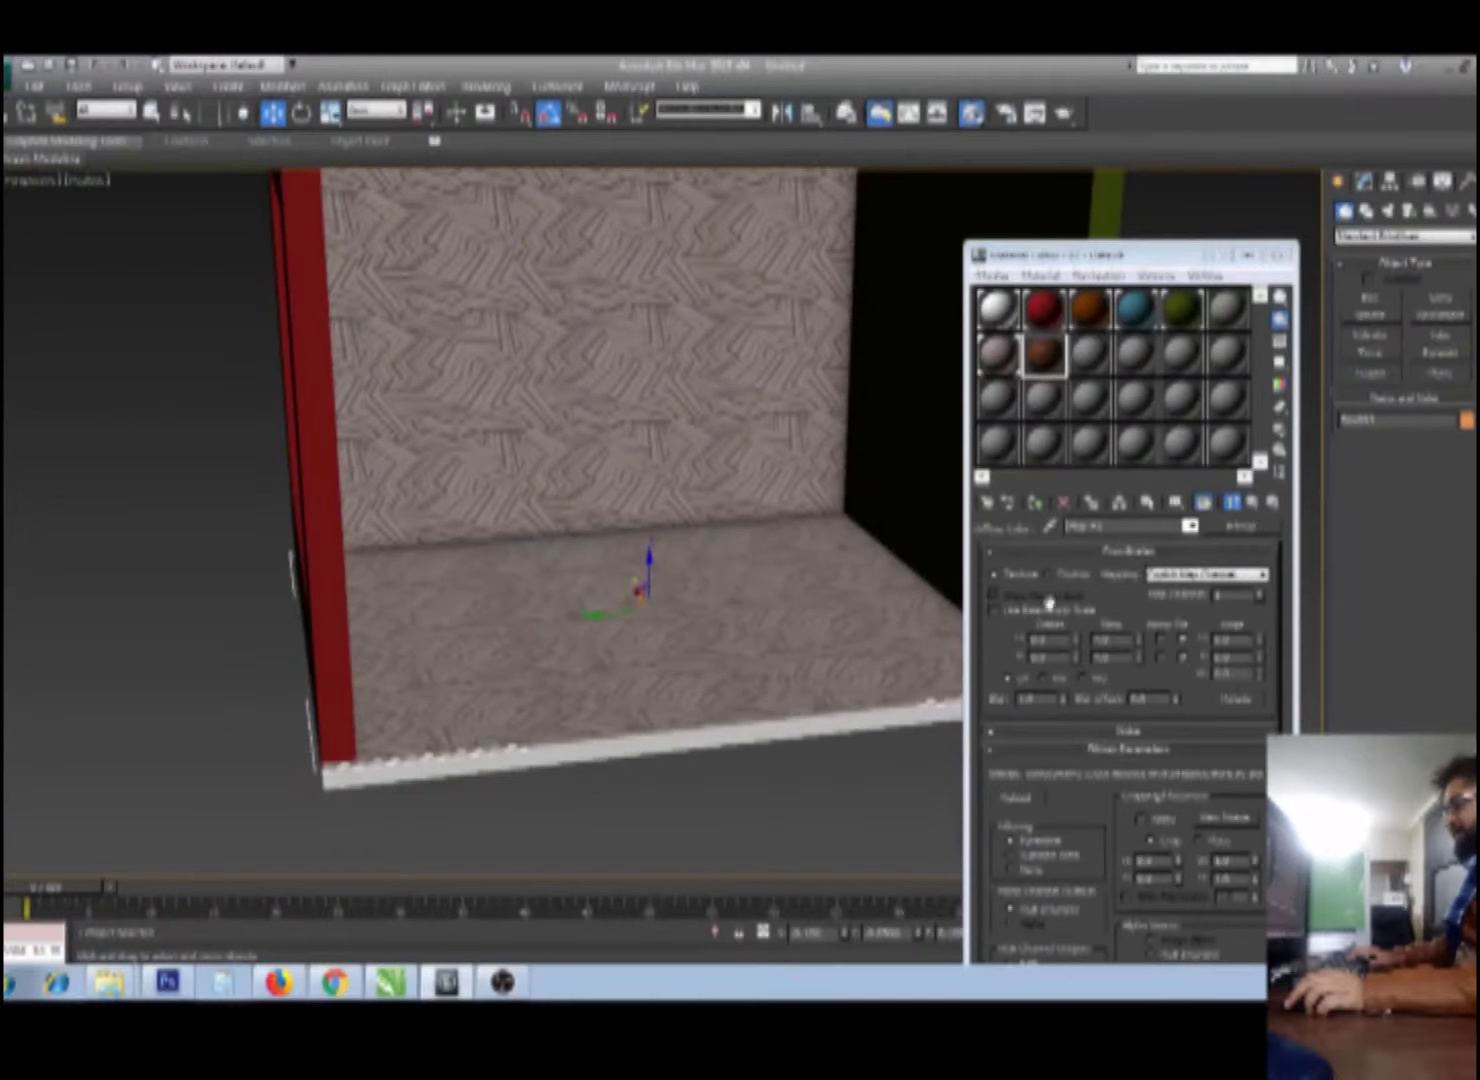
Step: Assign the wood material to the floor under a new name and close the material editor
left_click(1037, 503)
left_click(680, 508)
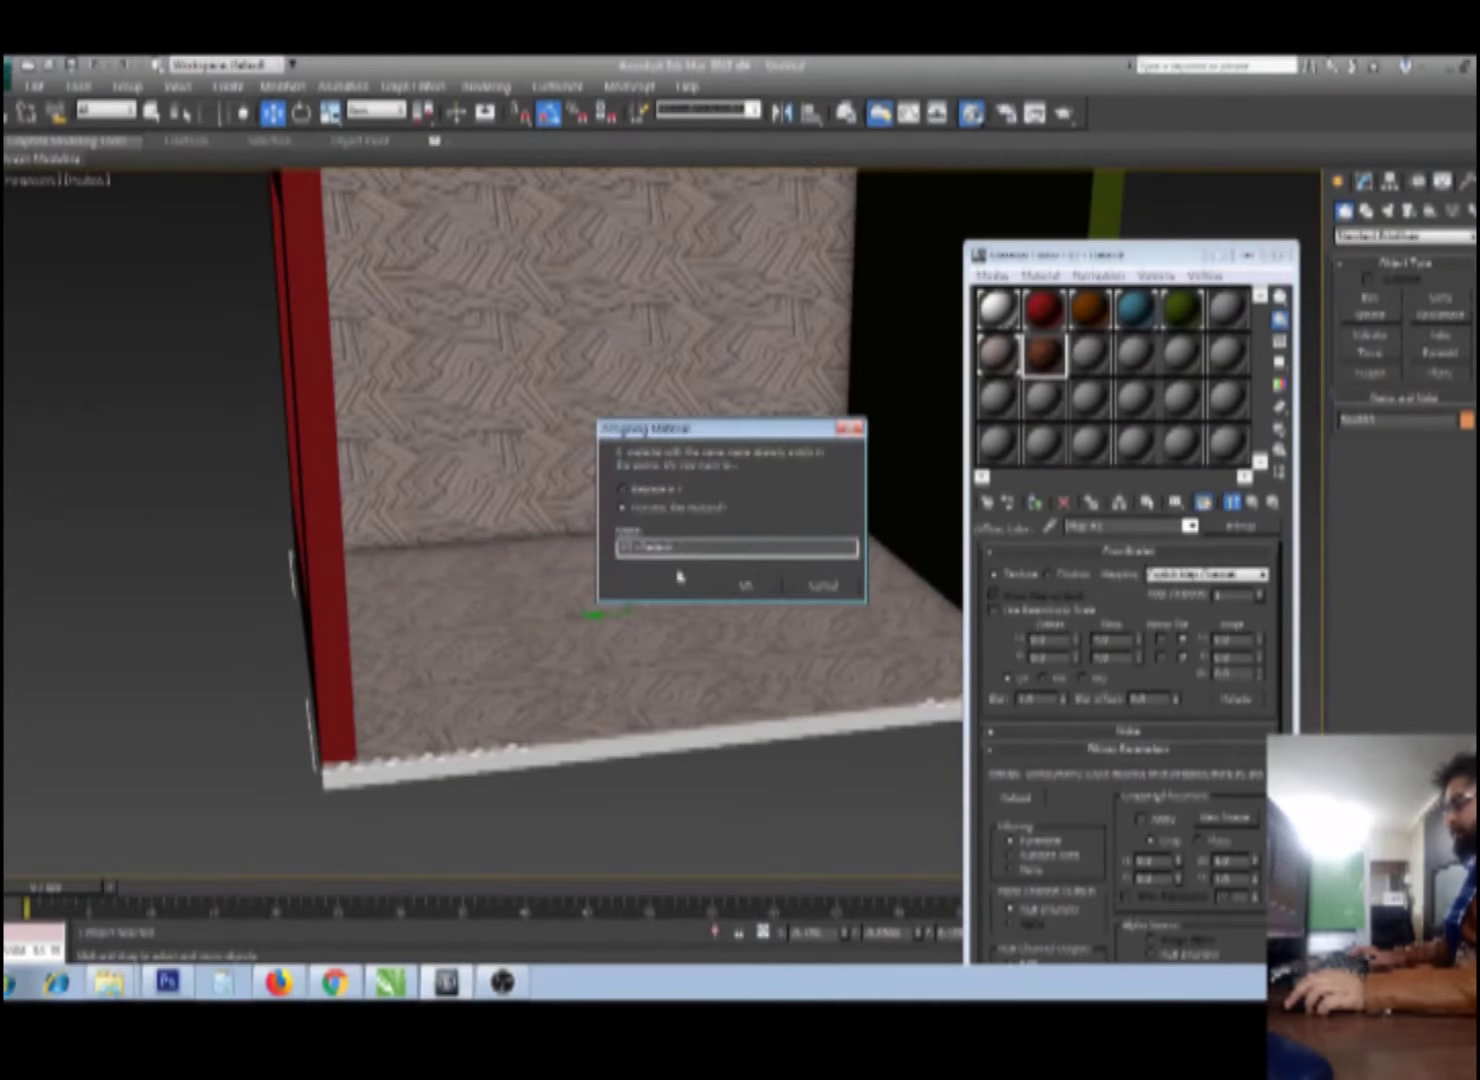
left_click(745, 585)
mouse_move(660, 600)
middle_mouse_down("alt")
mouse_move(674, 621)
mouse_move(603, 652)
mouse_move(640, 650)
middle_mouse_up("alt")
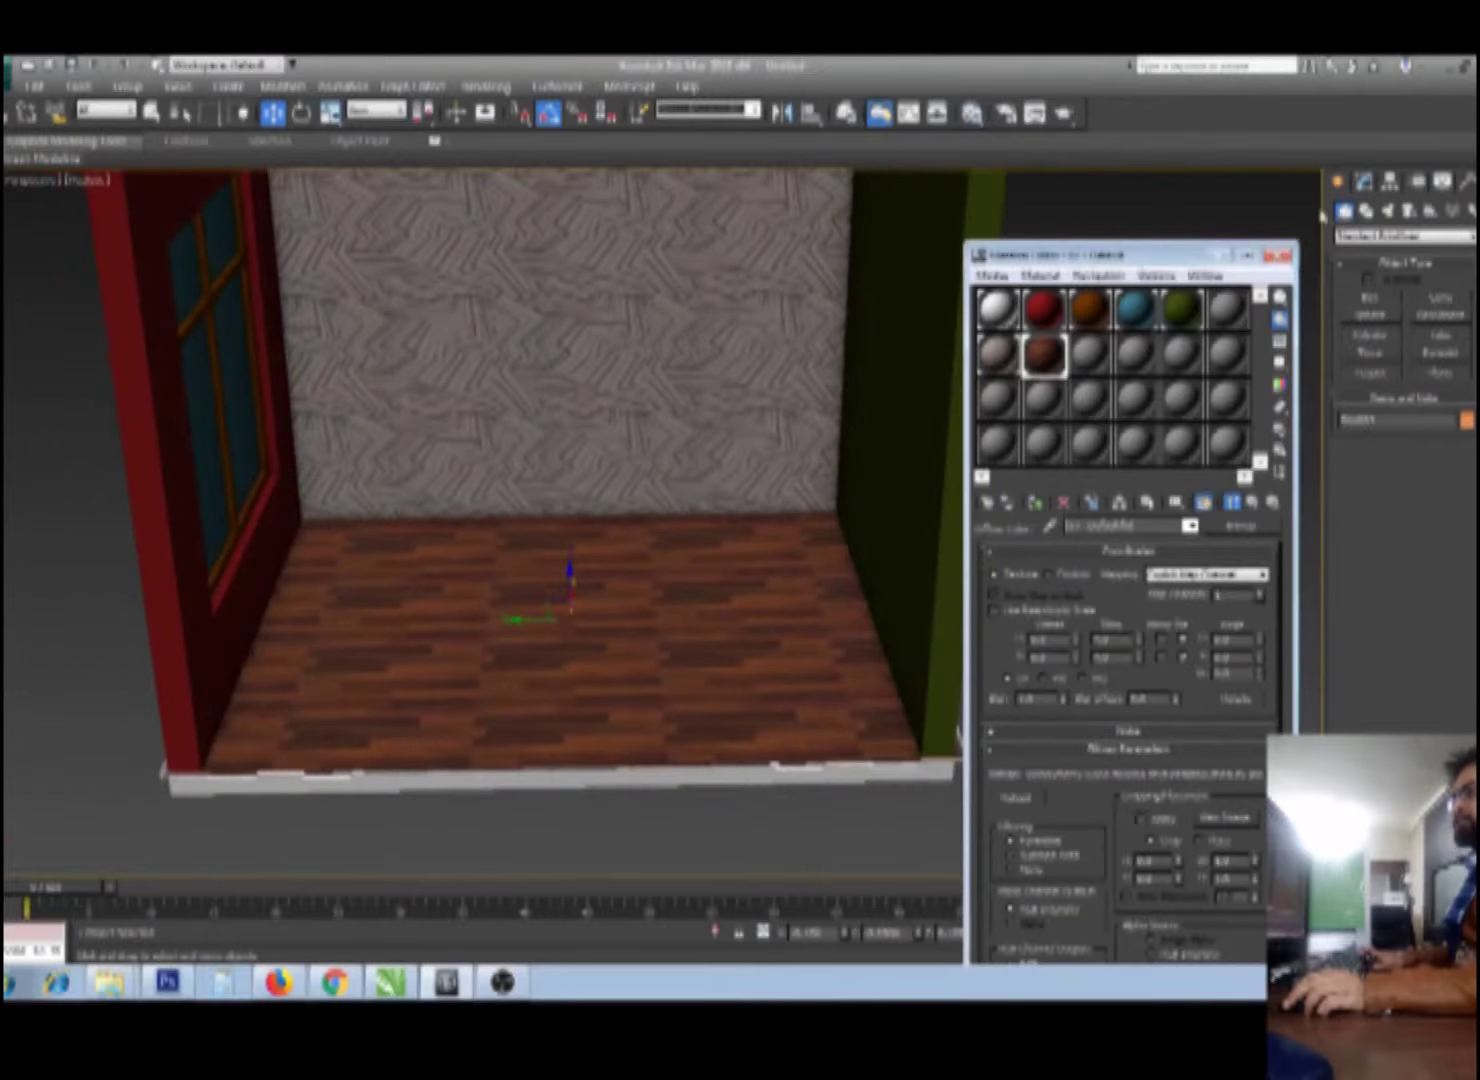
left_click(1289, 255)
mouse_move(961, 489)
middle_mouse_down("alt")
mouse_move(918, 561)
mouse_move(909, 516)
mouse_move(829, 562)
mouse_move(892, 512)
mouse_move(922, 608)
mouse_move(872, 611)
mouse_move(905, 622)
middle_mouse_up("alt")
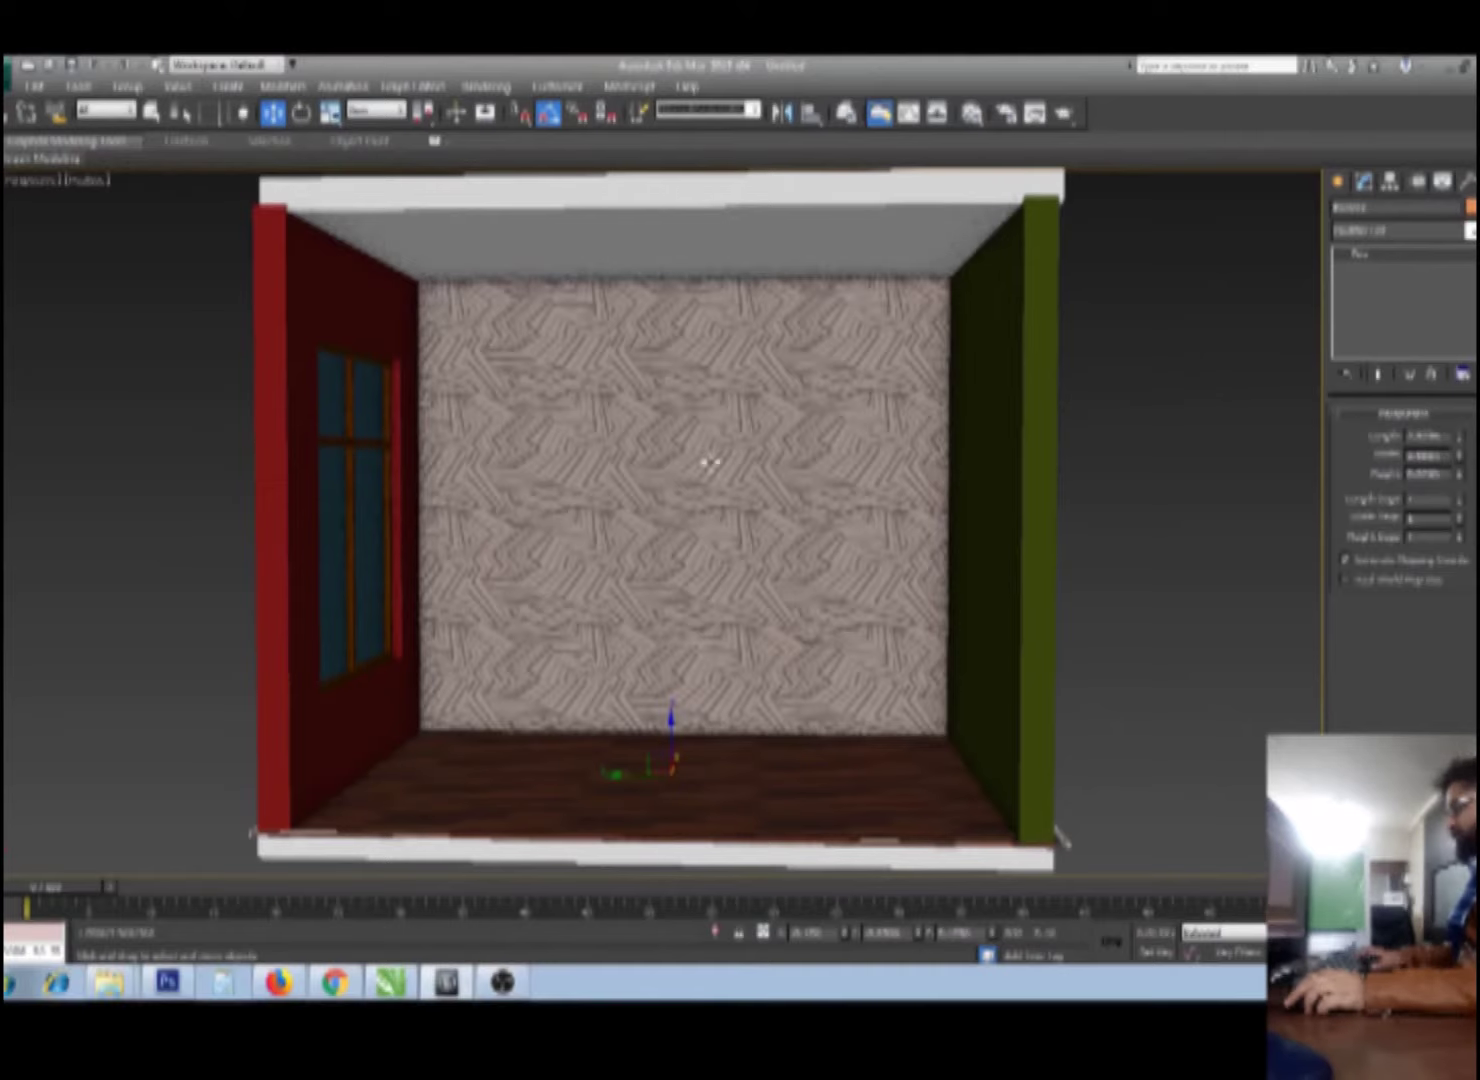
Step: Select the back wall, zoom out over the room, and open the application menu
left_click(738, 505)
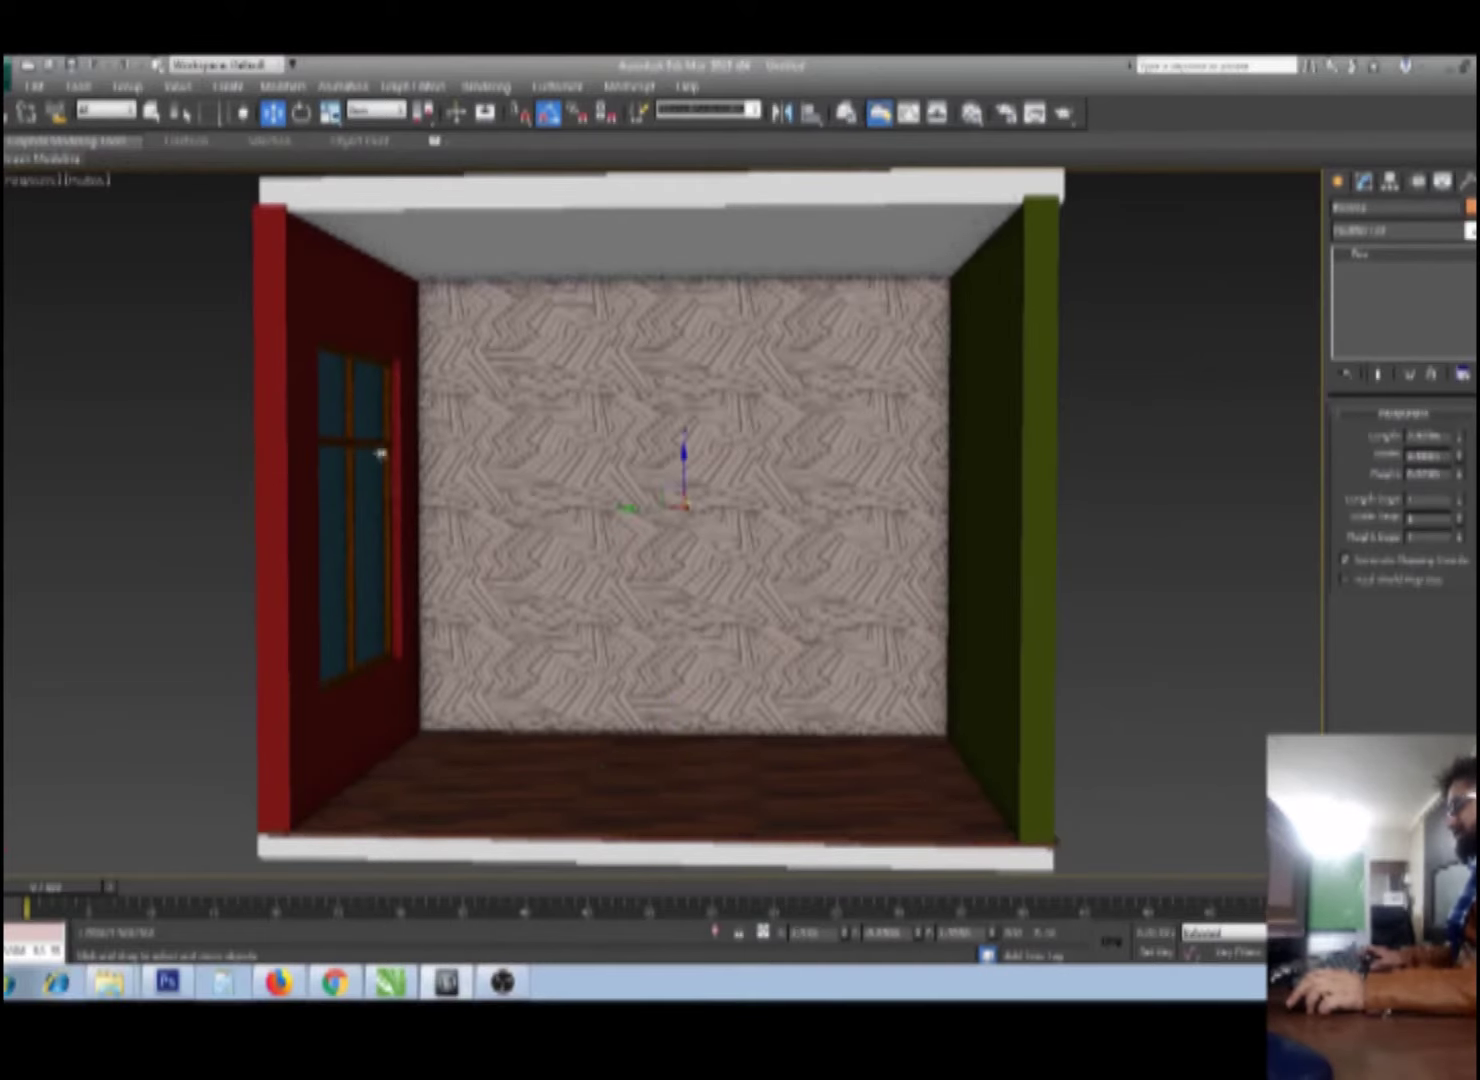
mouse_move(720, 700)
middle_mouse_down("alt")
mouse_move(760, 680)
mouse_move(786, 628)
mouse_move(781, 662)
middle_mouse_up("alt")
scroll(784, 640, "down", 3)
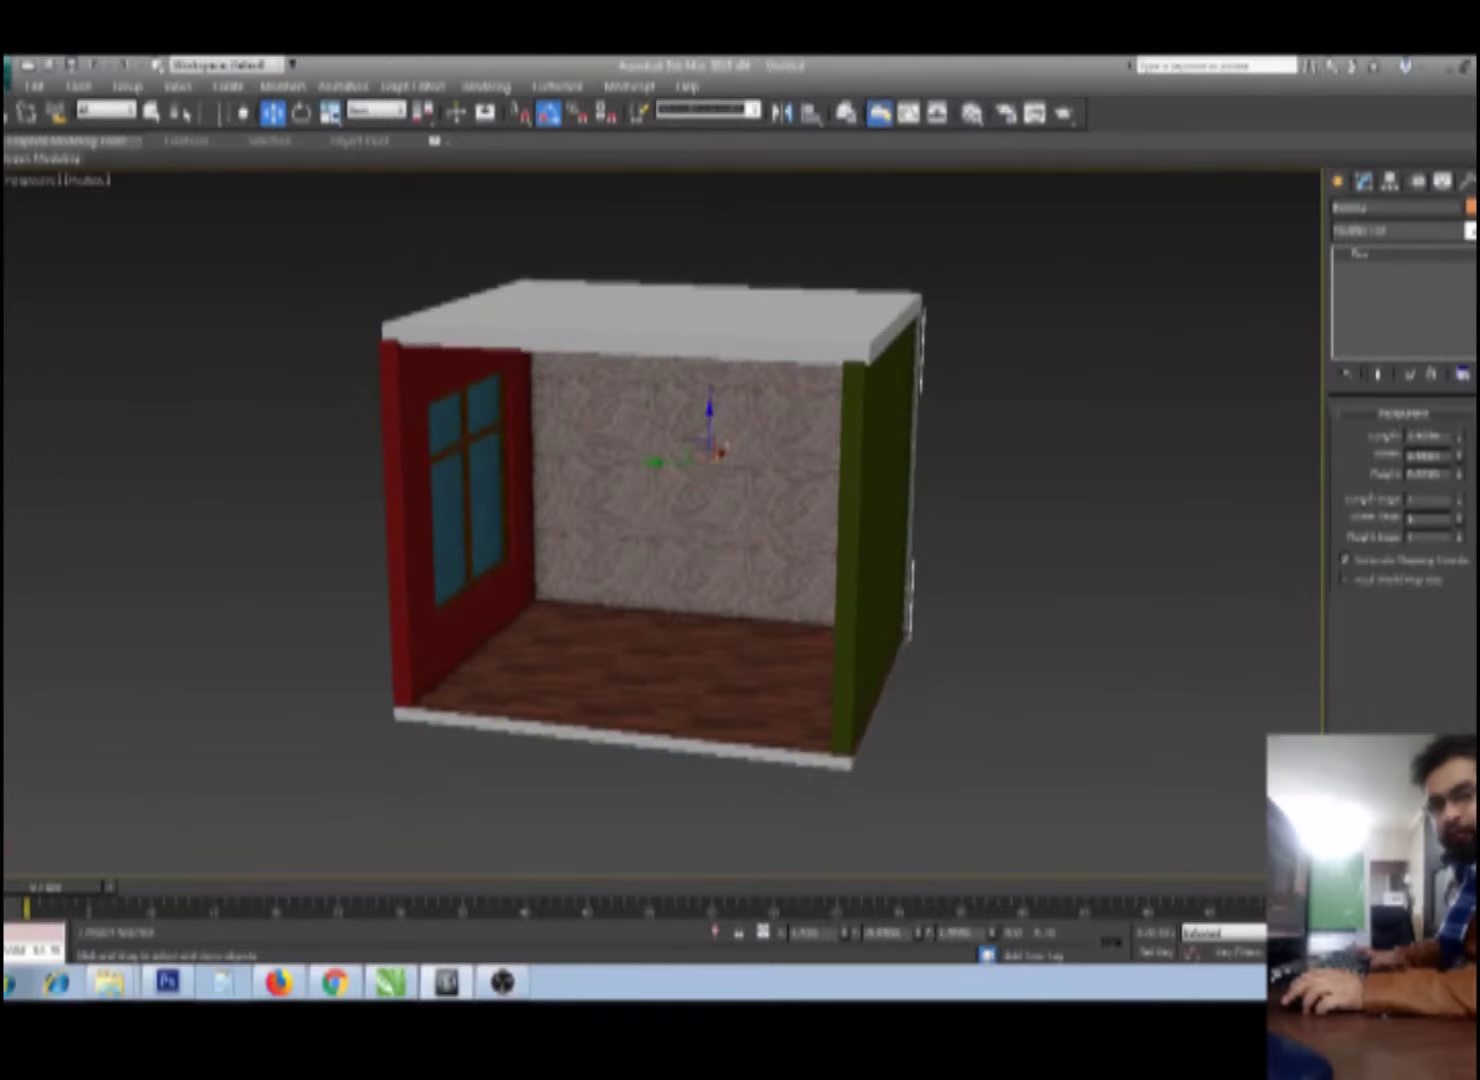
left_click(10, 65)
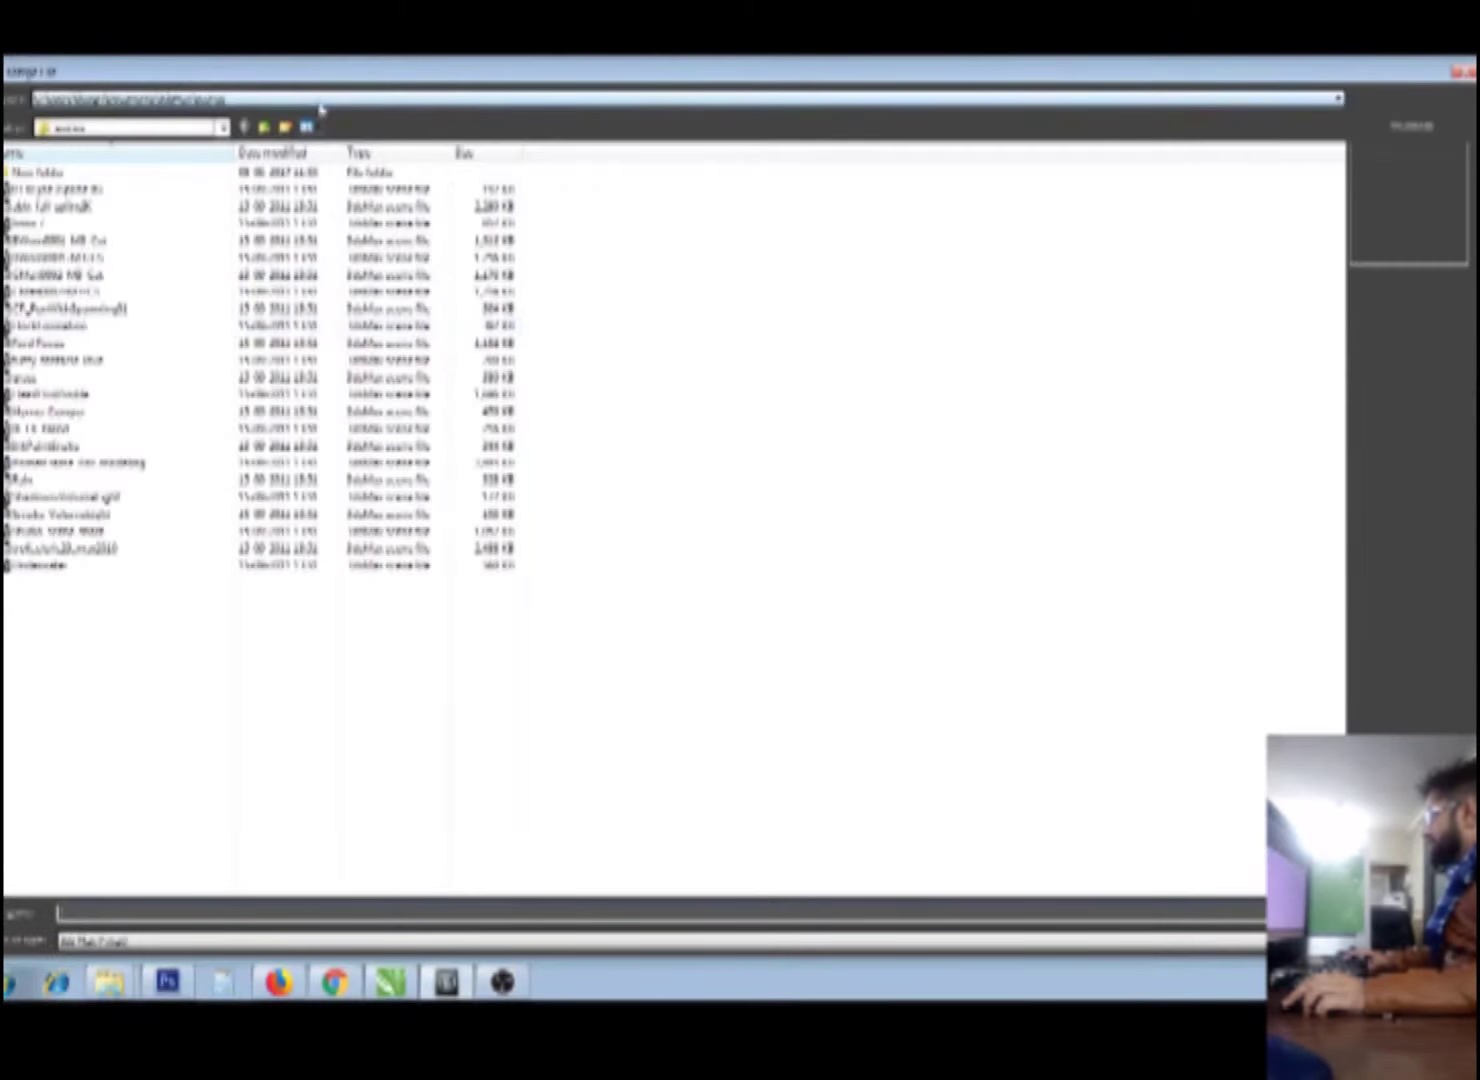
Step: Merge the sofa group from the 'sofa with dummy' file in the recent furniture folder
left_click(321, 104)
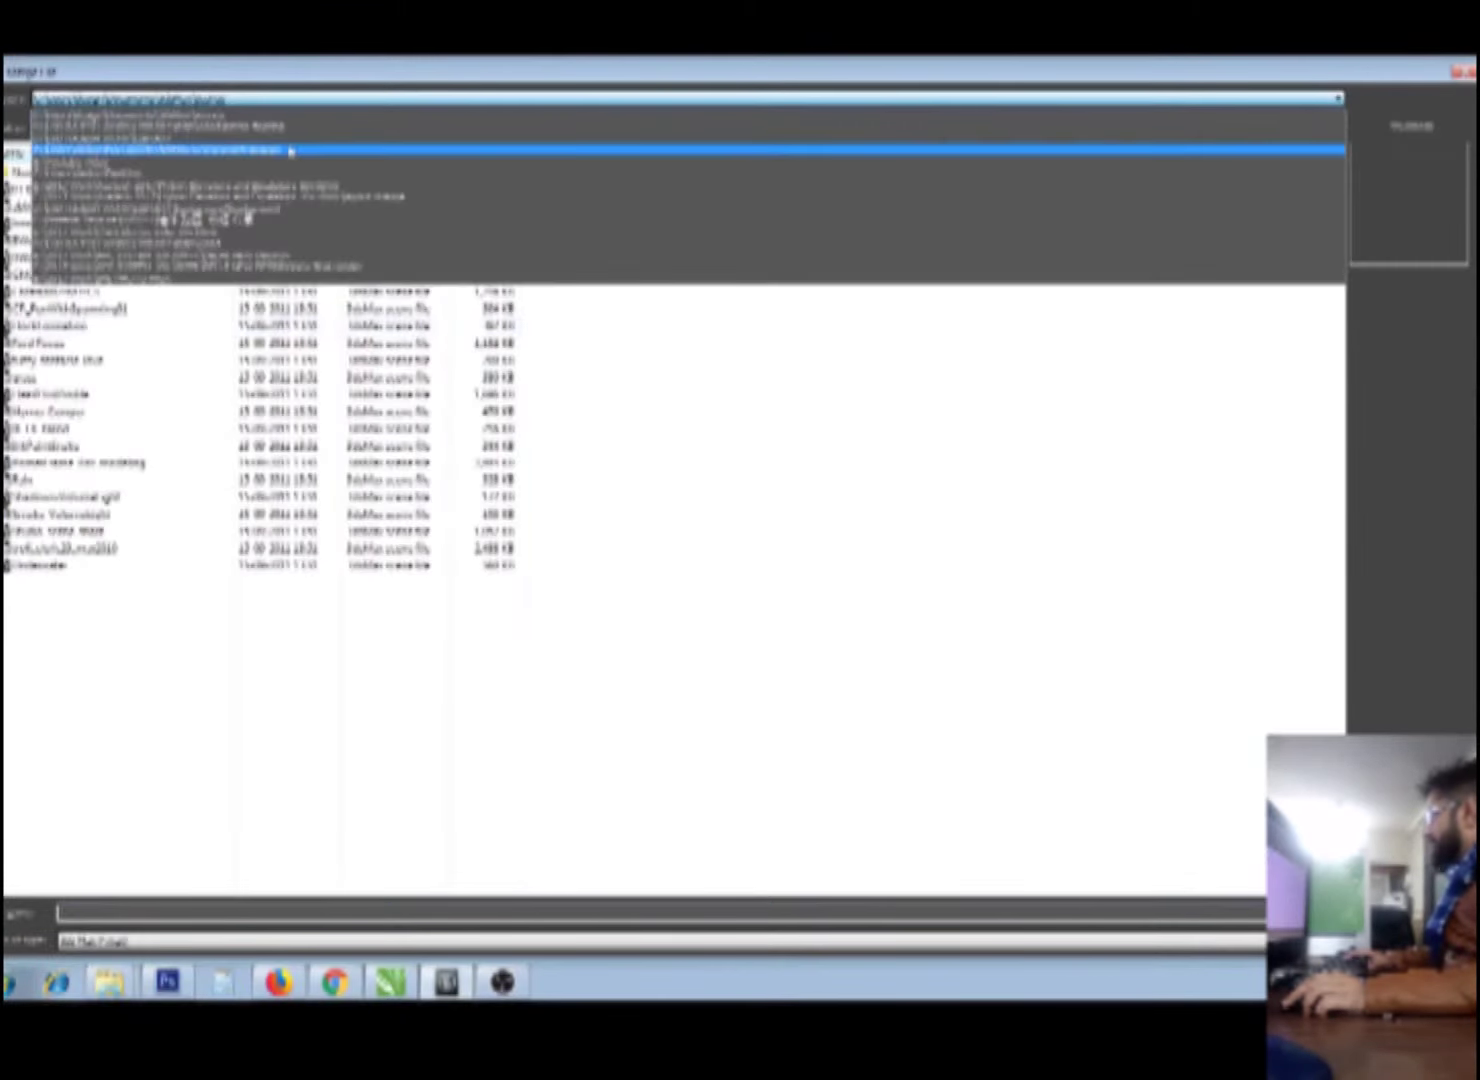
left_click(190, 140)
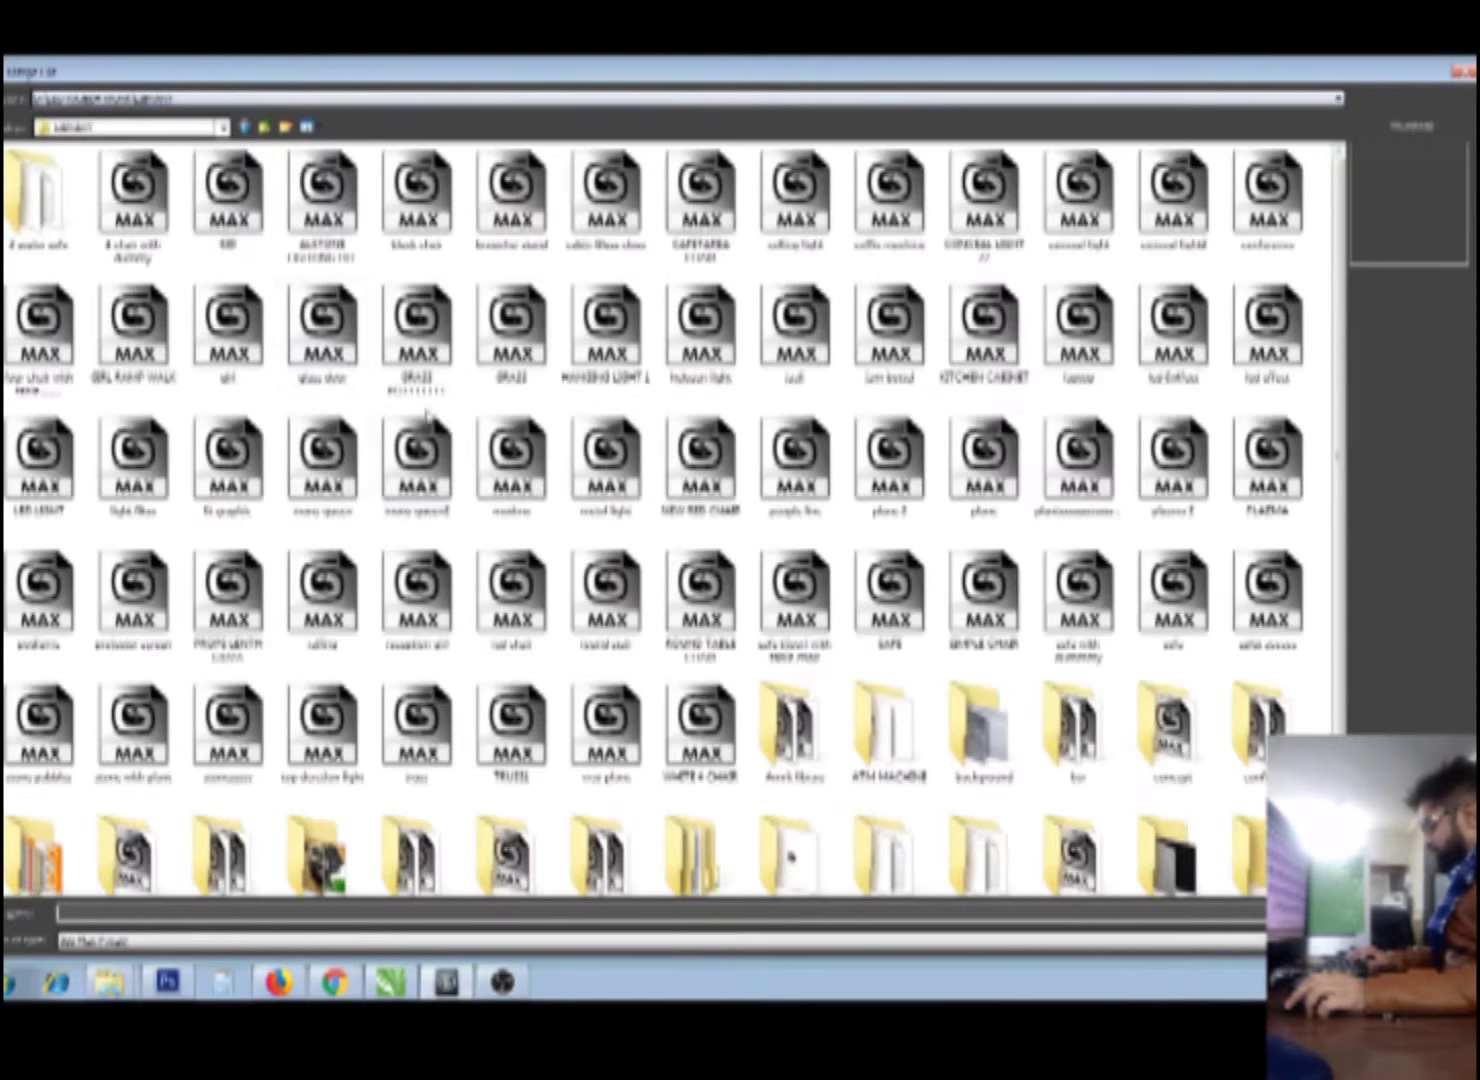
left_click(438, 462)
left_click(798, 605)
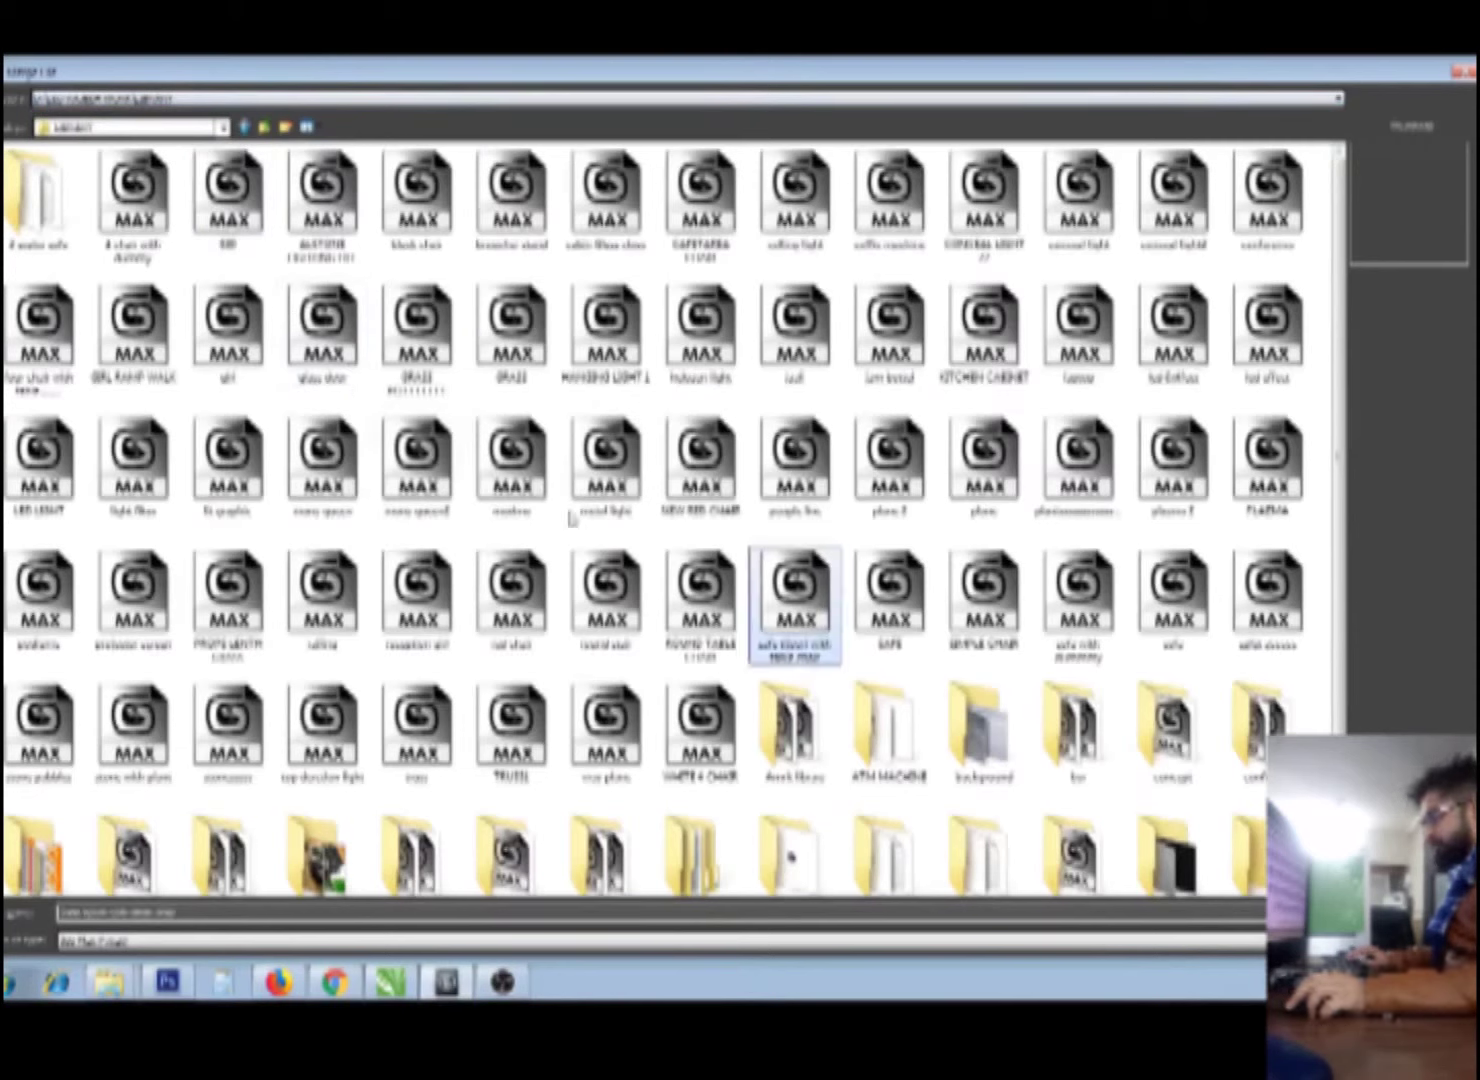
left_click(890, 600)
left_click(985, 600)
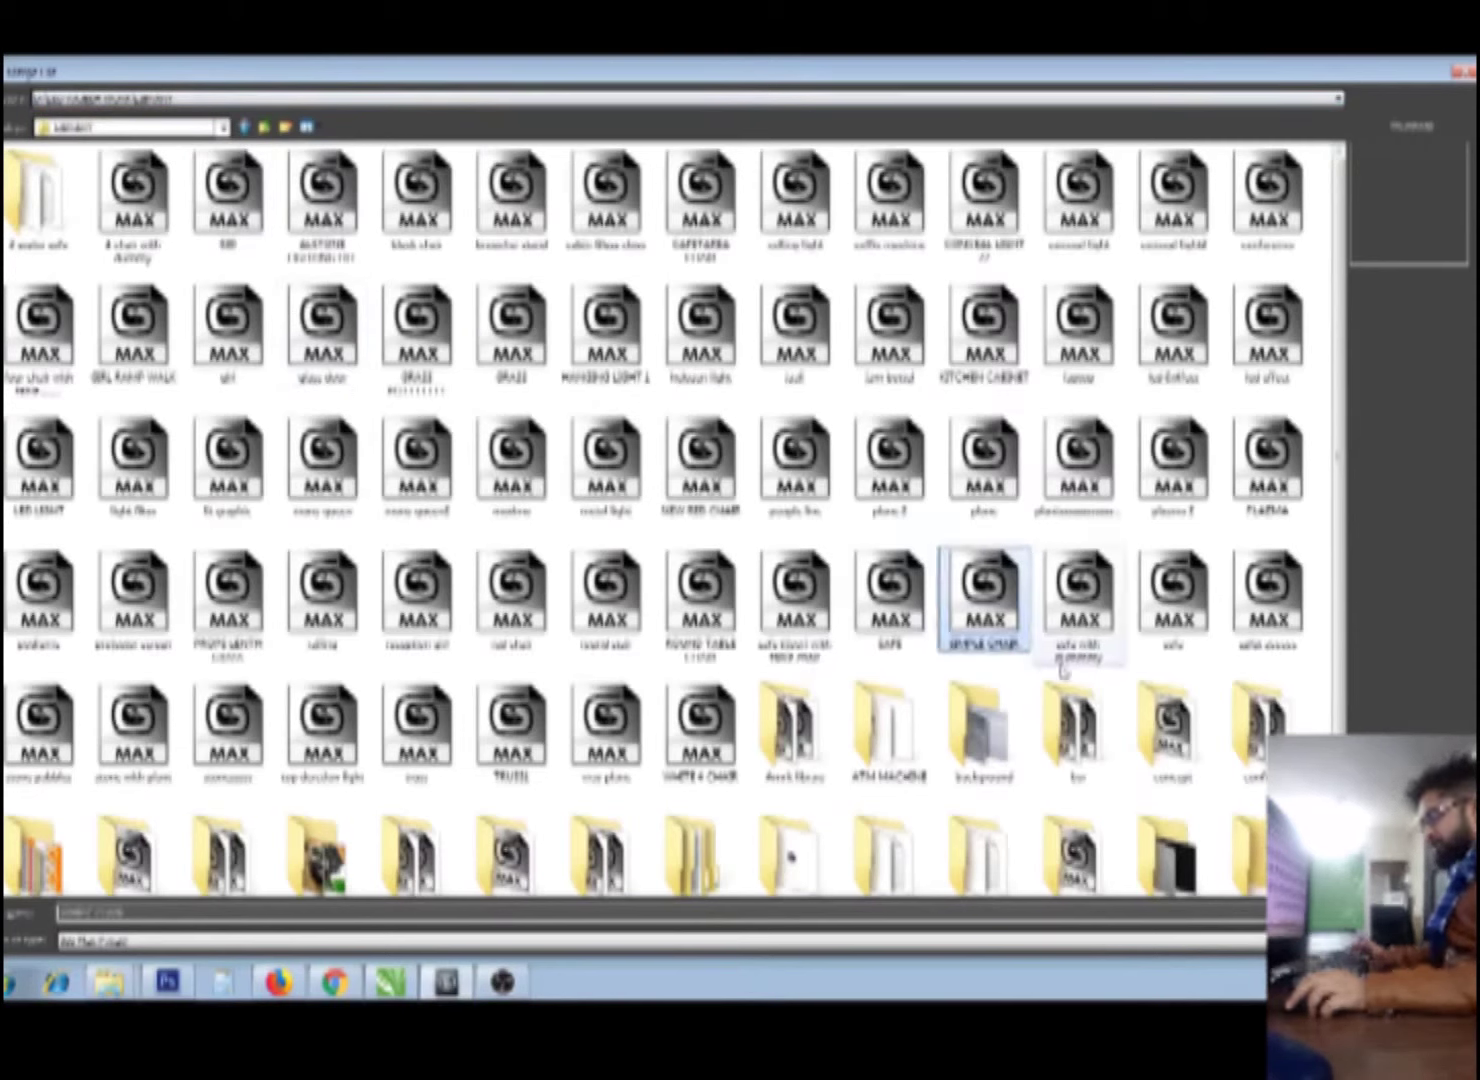
left_click(1079, 605)
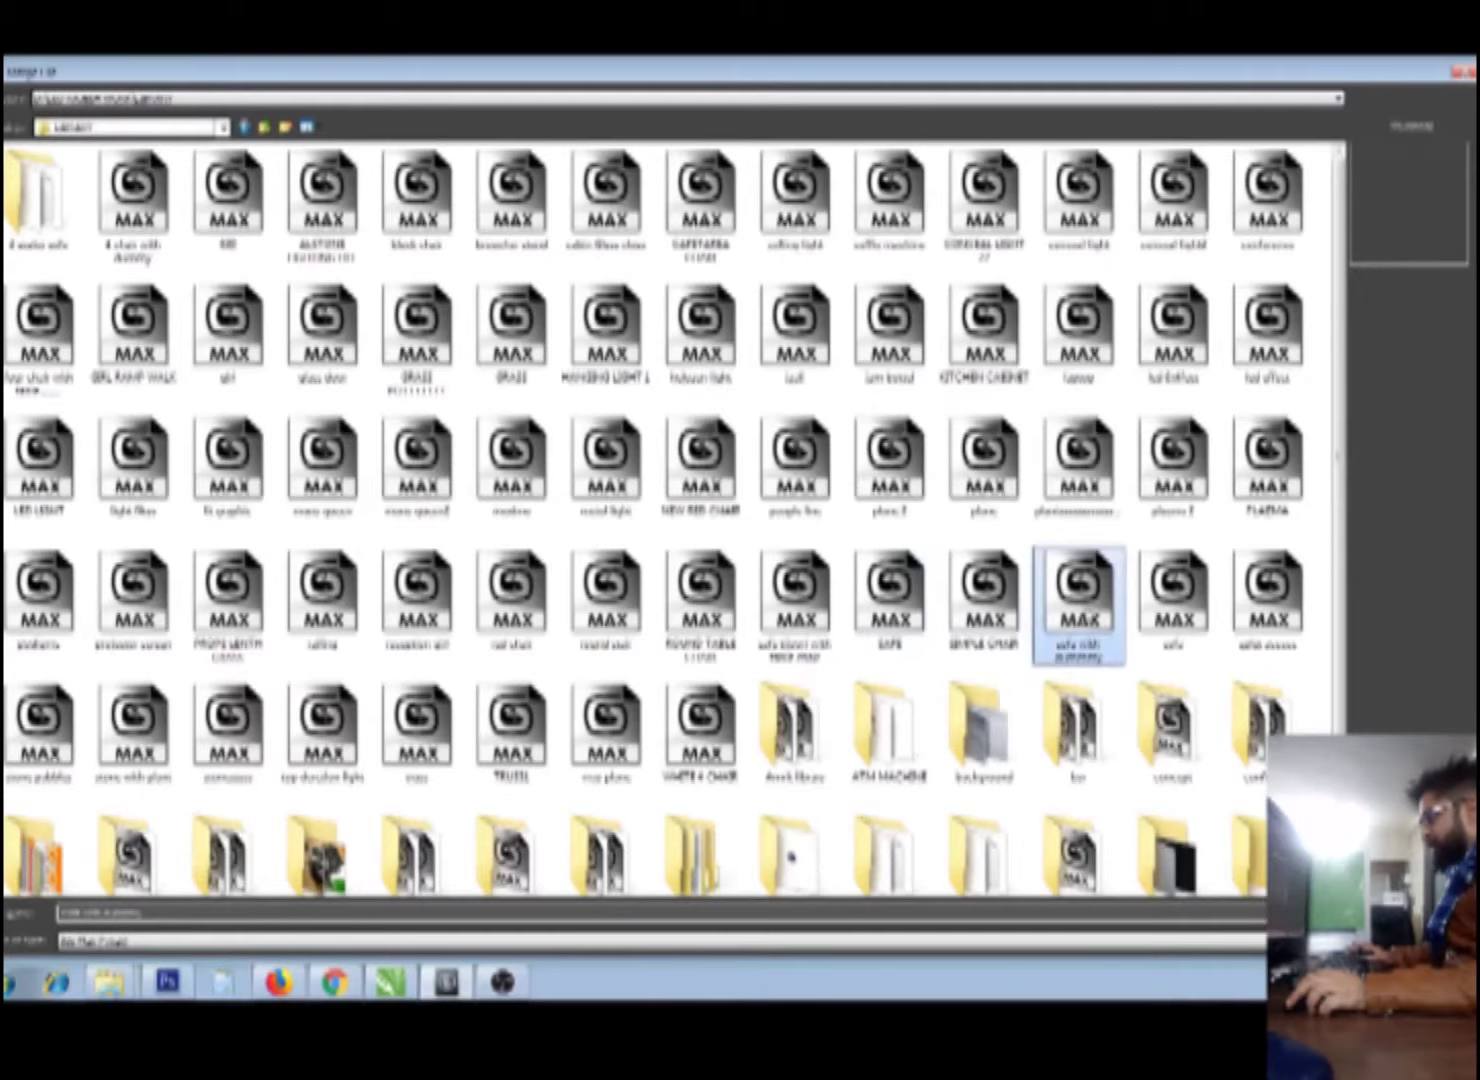
double_click(1079, 605)
left_click(582, 637)
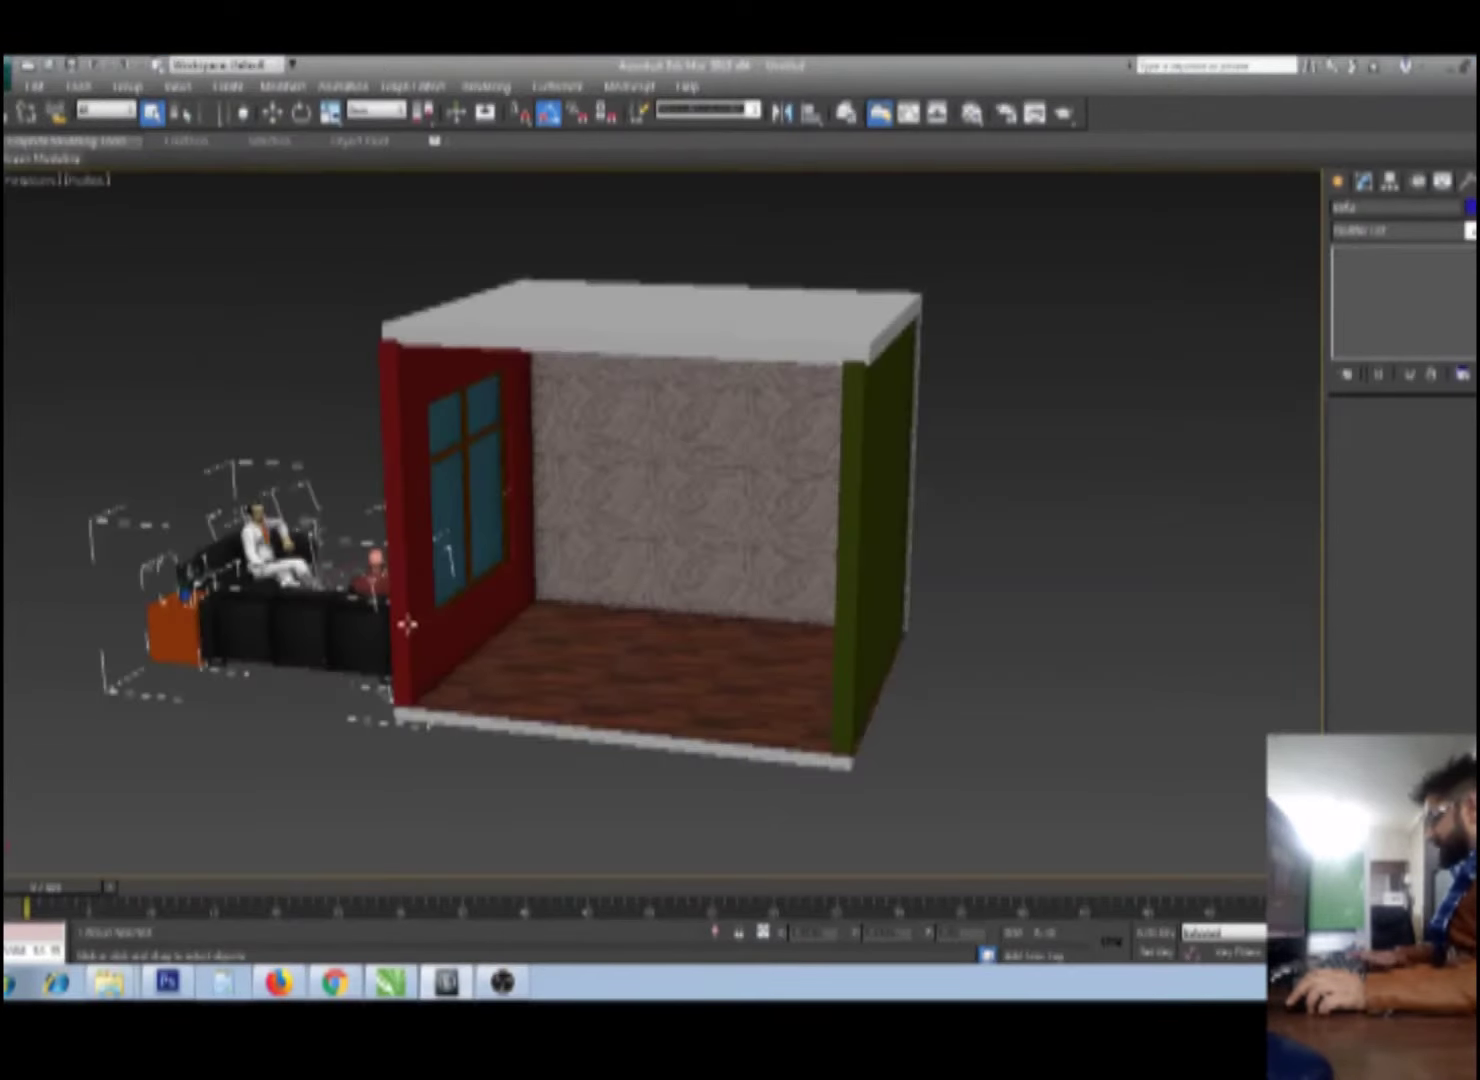
Step: Rotate the merged sofa group around its vertical axis beside the room
middle_click_drag(407, 624, 452, 660, "alt")
key("e")
left_click_drag(300, 640, 380, 640)
Step: Move the sofa group into the room, isolate it and select all its parts
key("w")
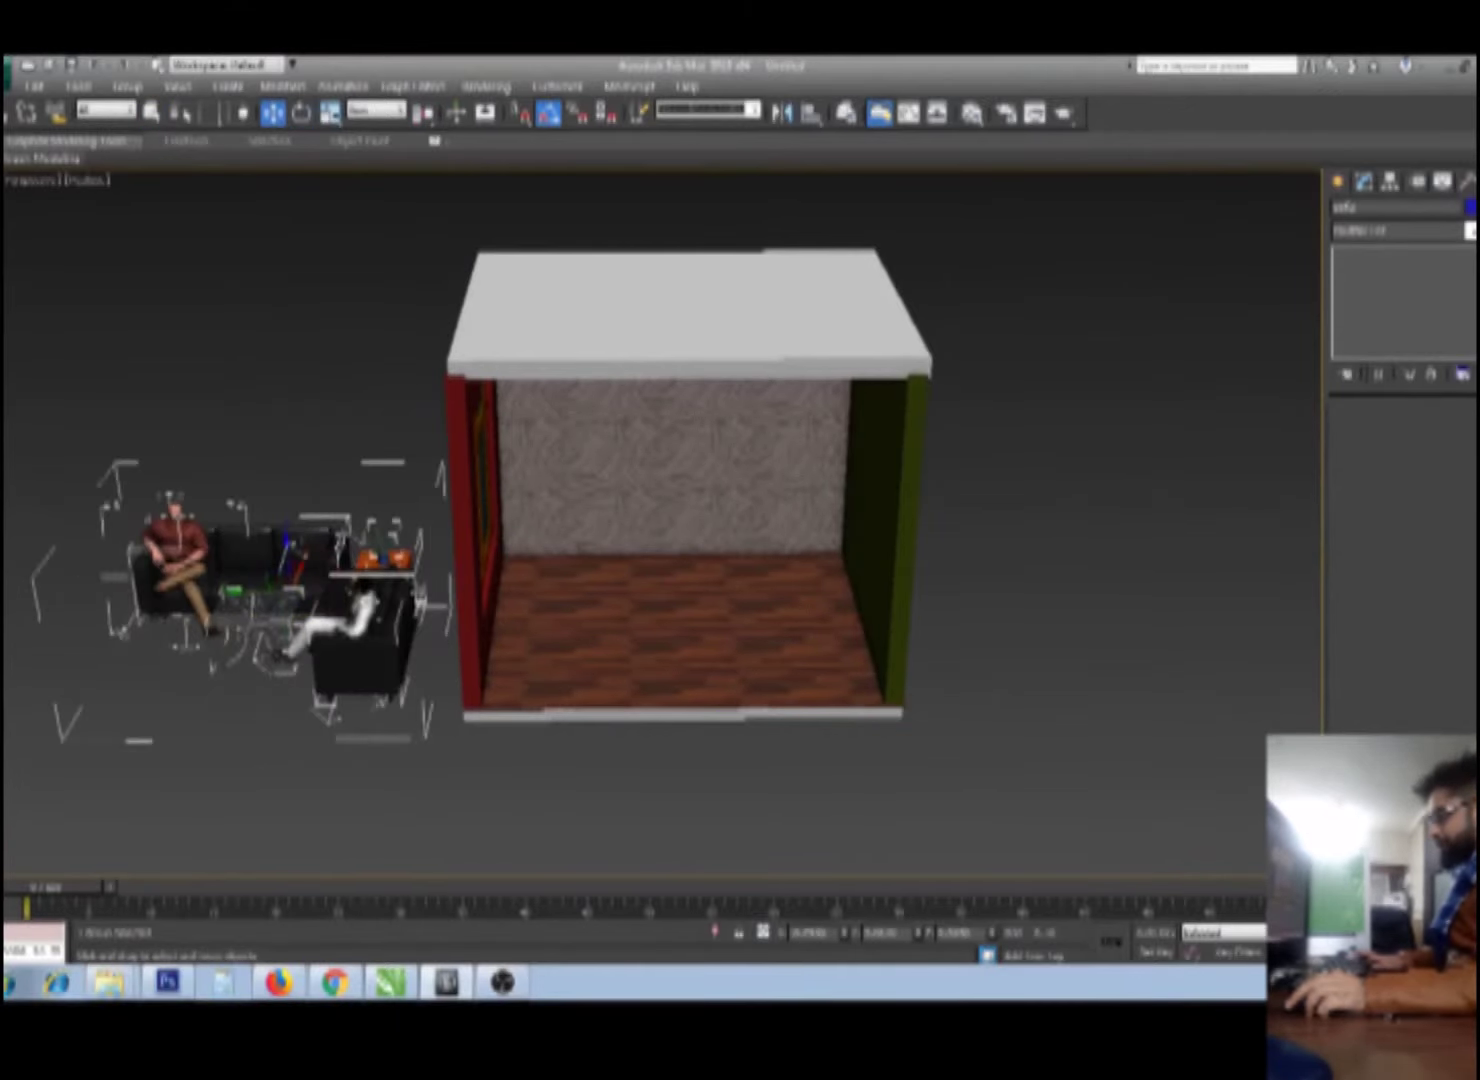
left_click_drag(290, 560, 731, 548)
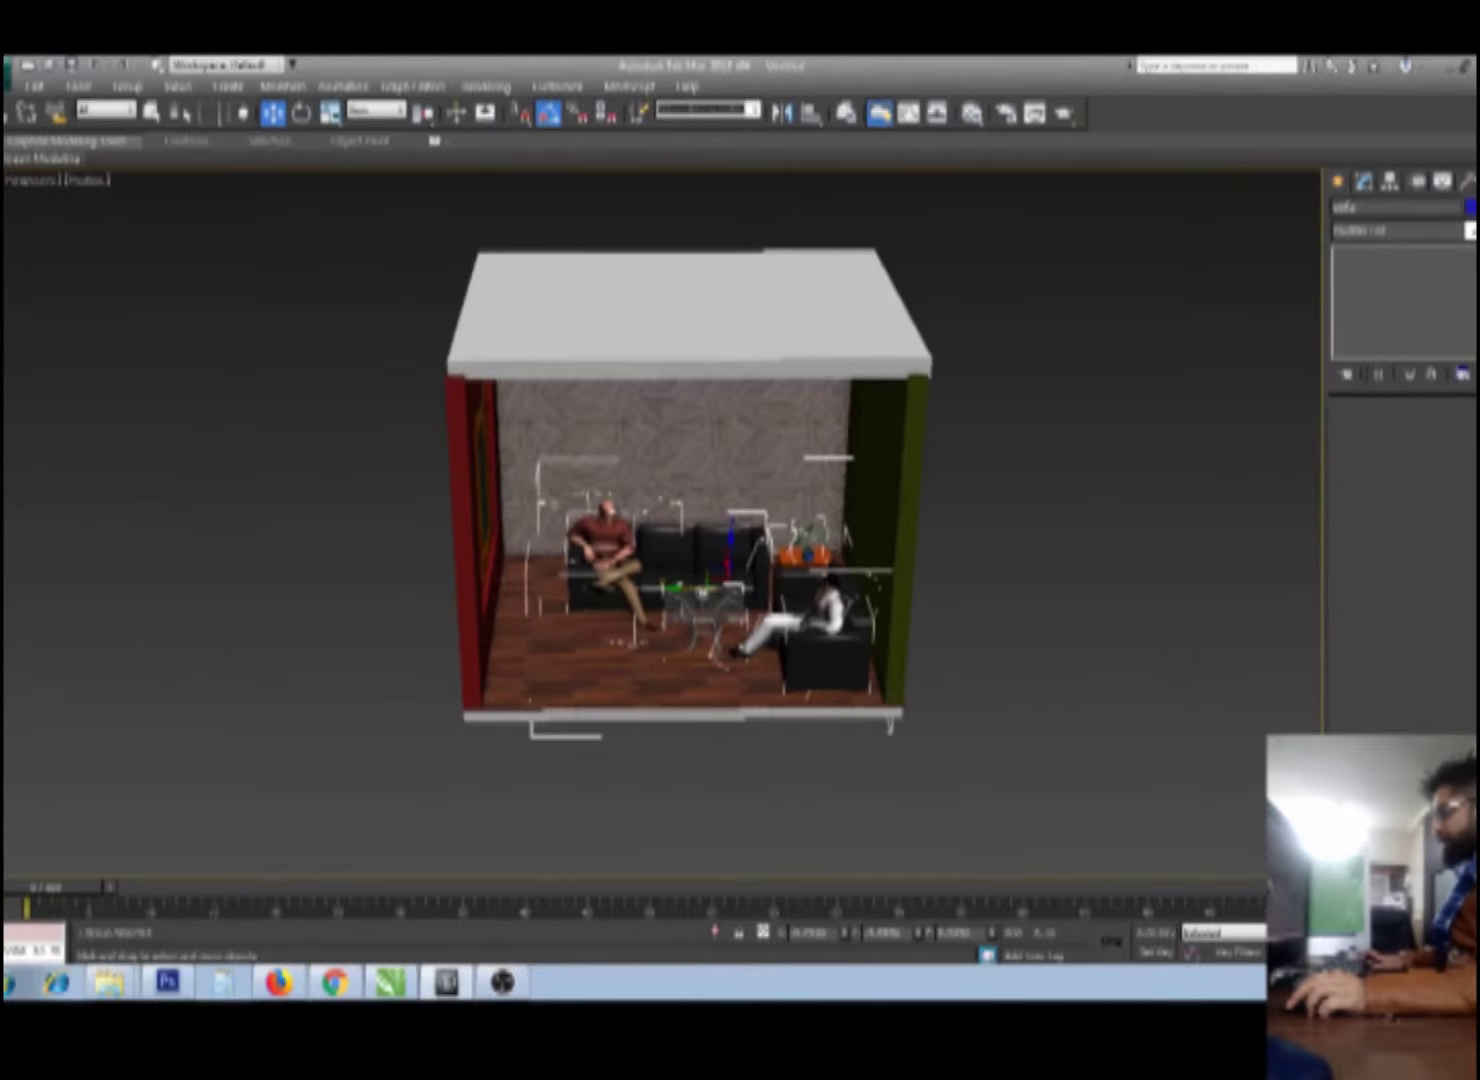
key("alt+q")
left_click(555, 770)
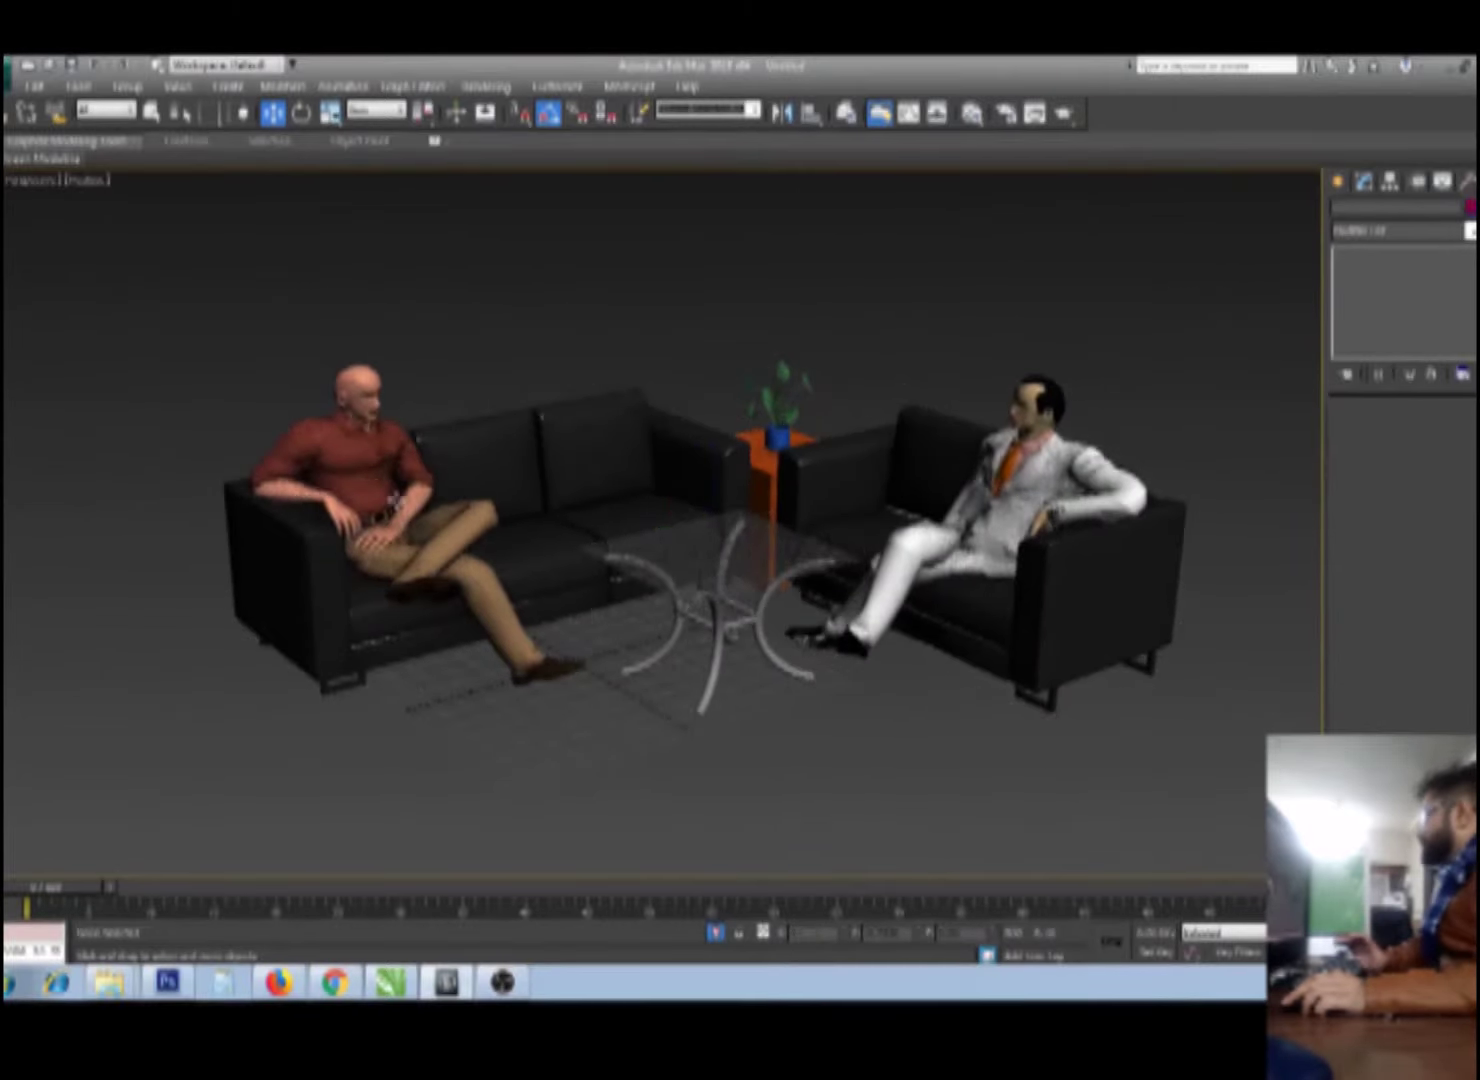
key("ctrl+a")
Step: Ungroup the sofa set and delete the red-shirt and white-suit seated figures
left_click(127, 87)
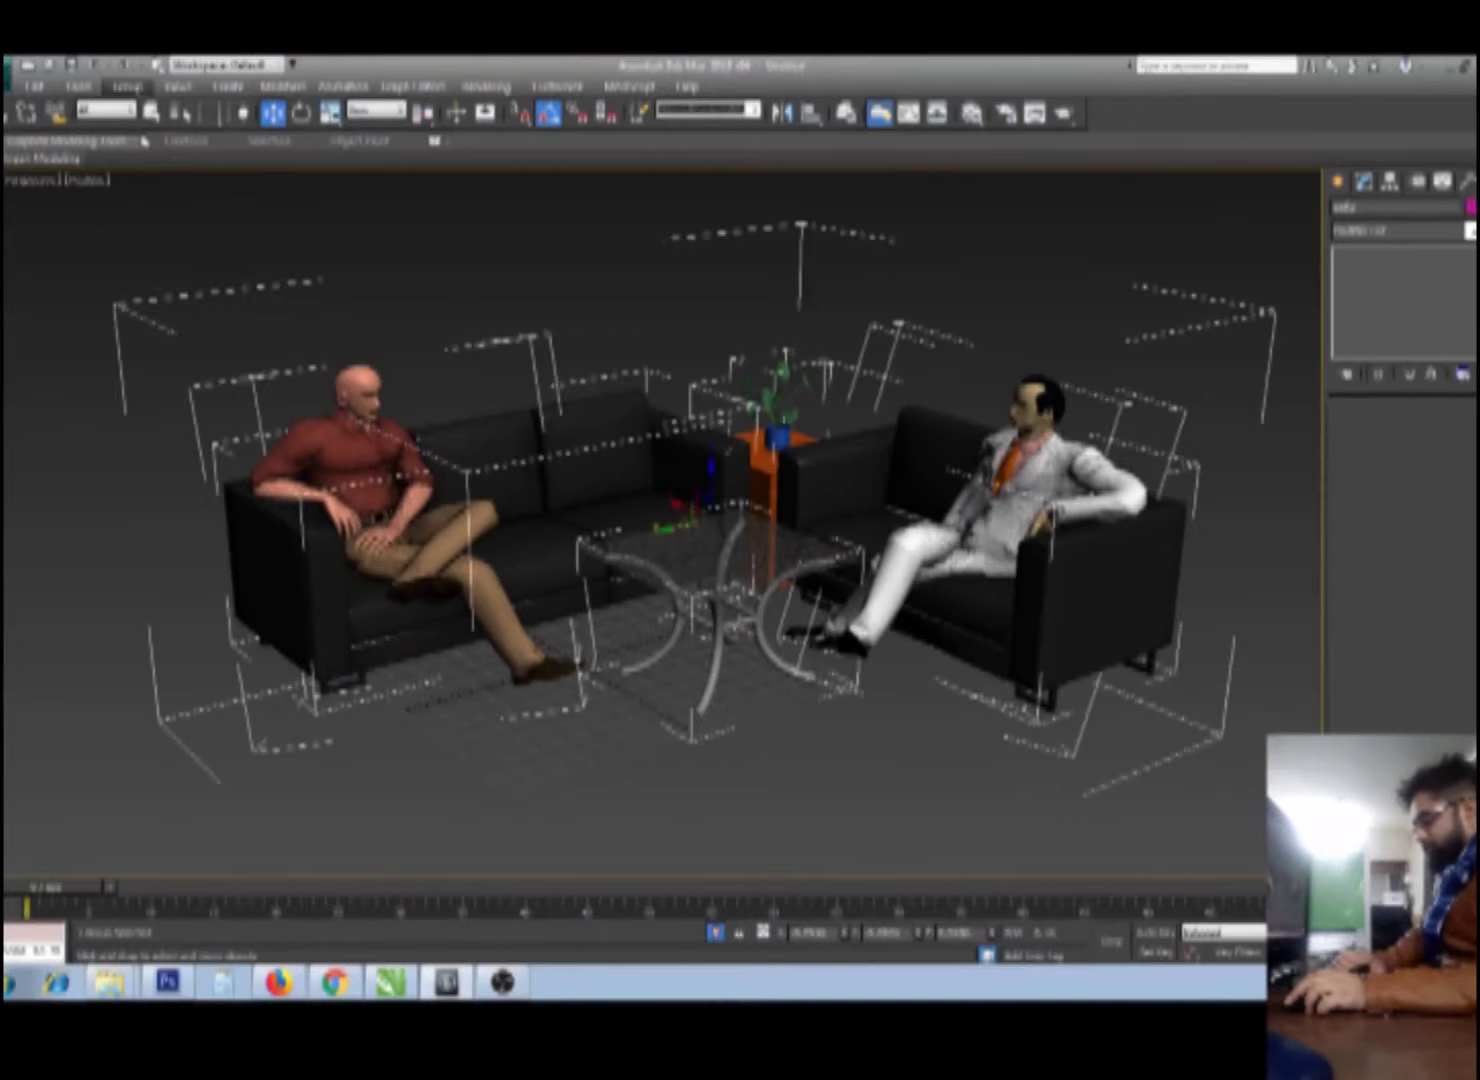
left_click(148, 122)
left_click(365, 470)
key("Delete")
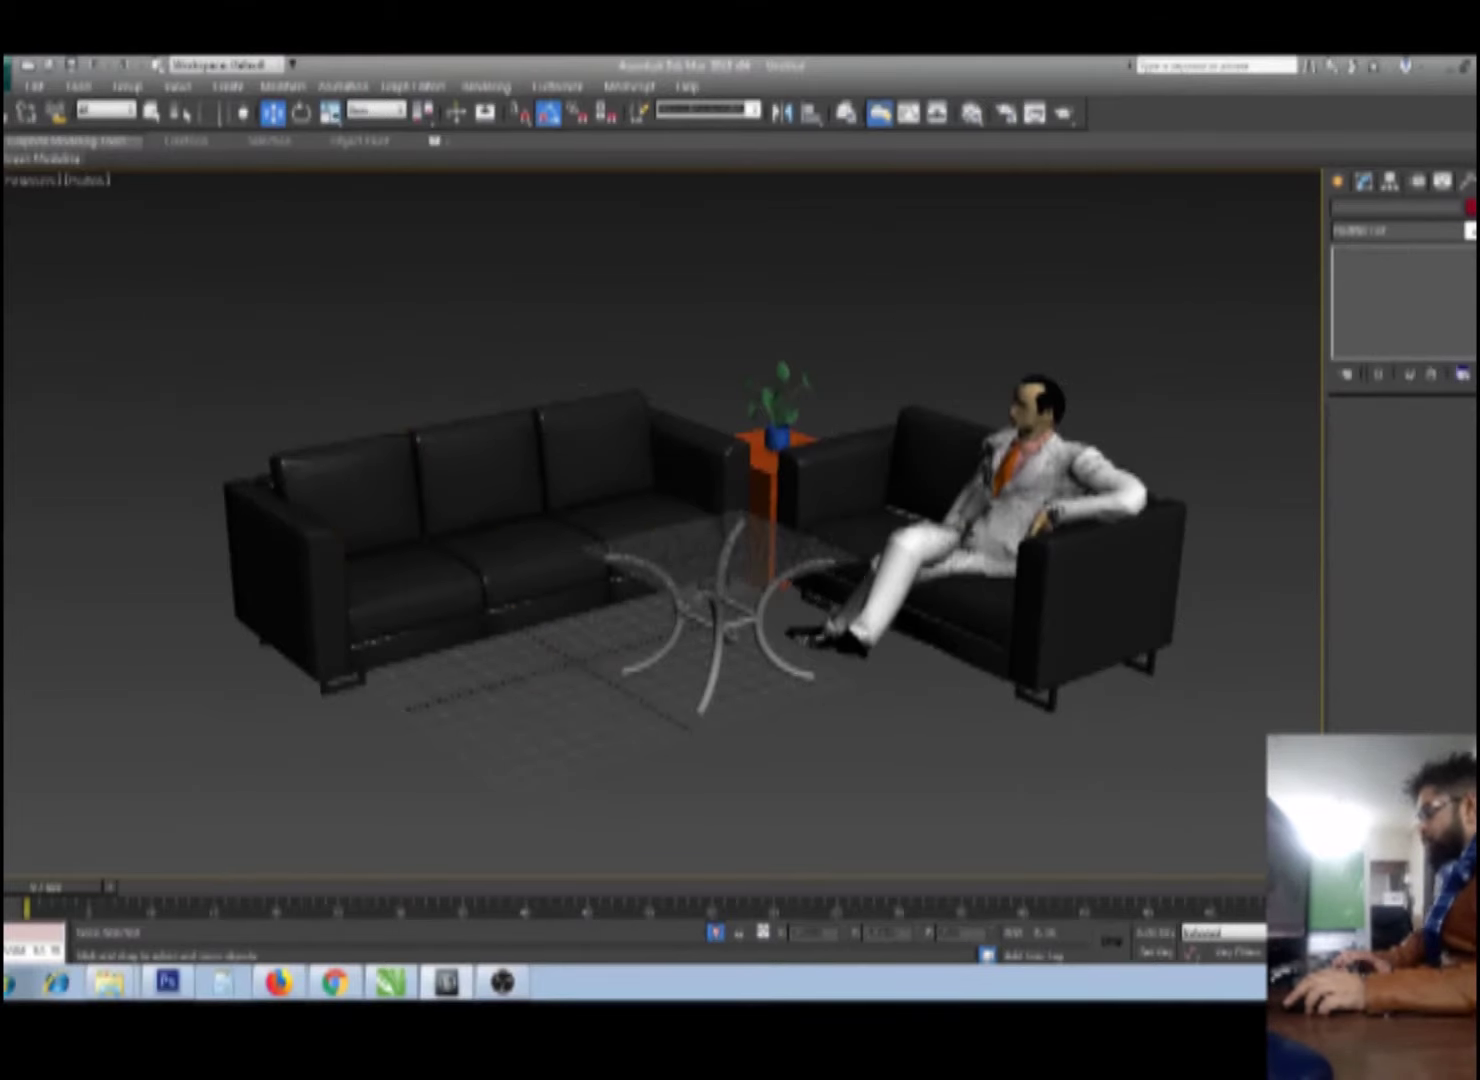
left_click(983, 450)
key("Delete")
Step: Delete the long three-seat sofa, then select the right armchair
left_click(522, 520)
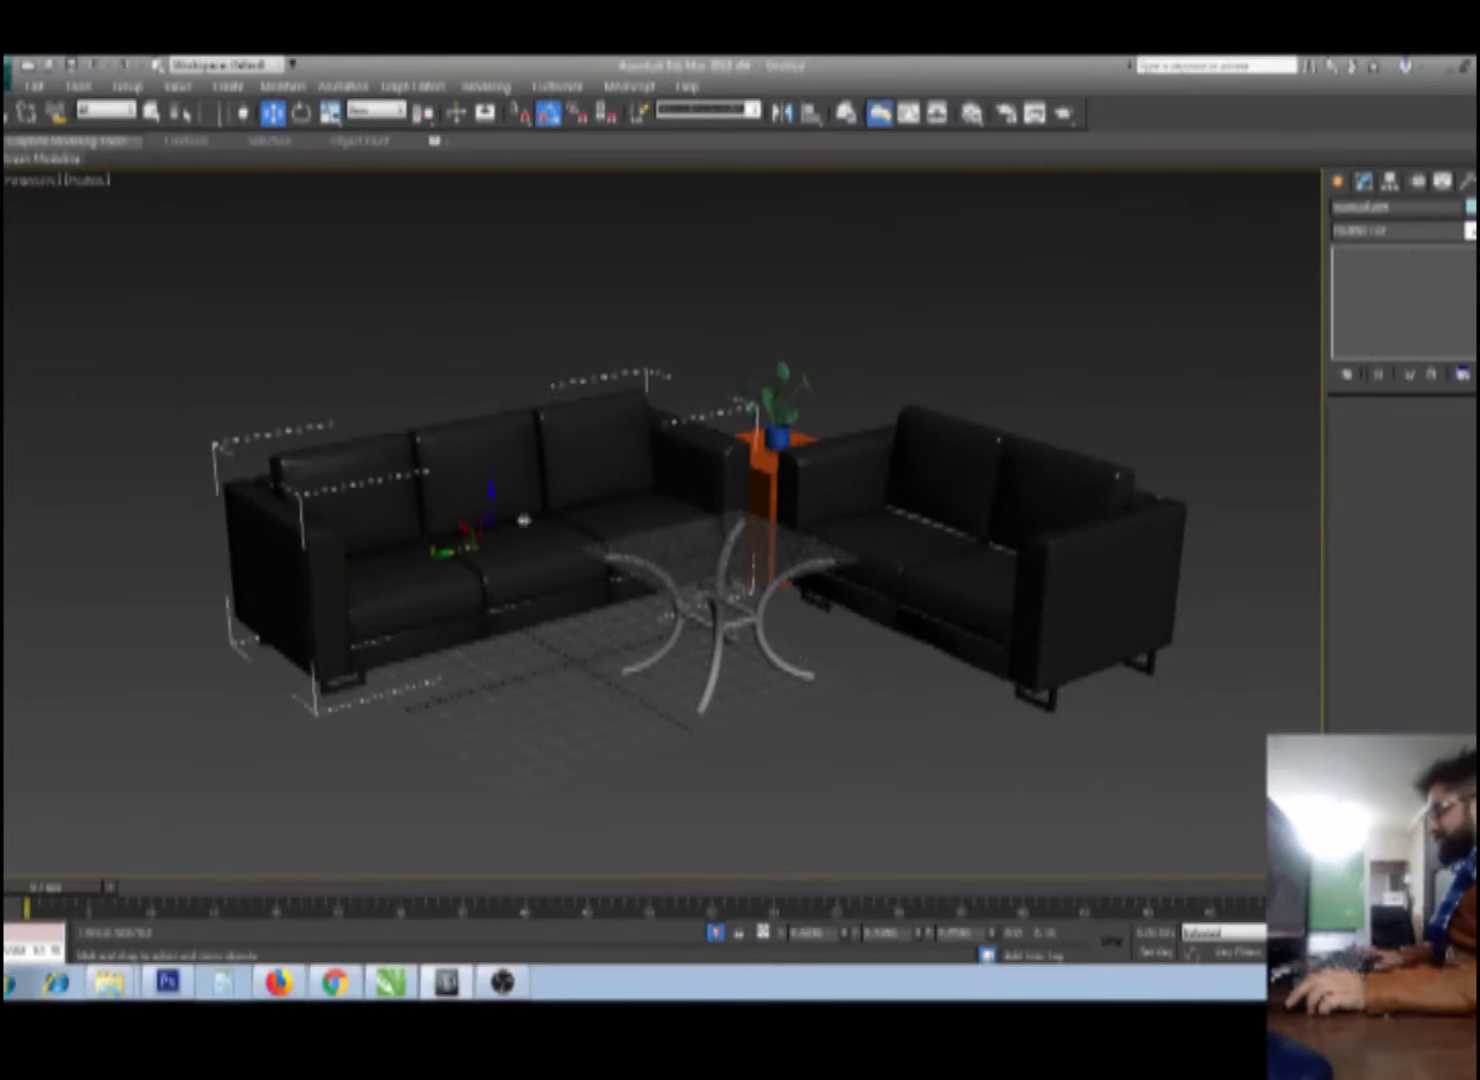
mouse_move(908, 618)
middle_mouse_down("alt")
mouse_move(869, 627)
mouse_move(893, 636)
middle_mouse_up("alt")
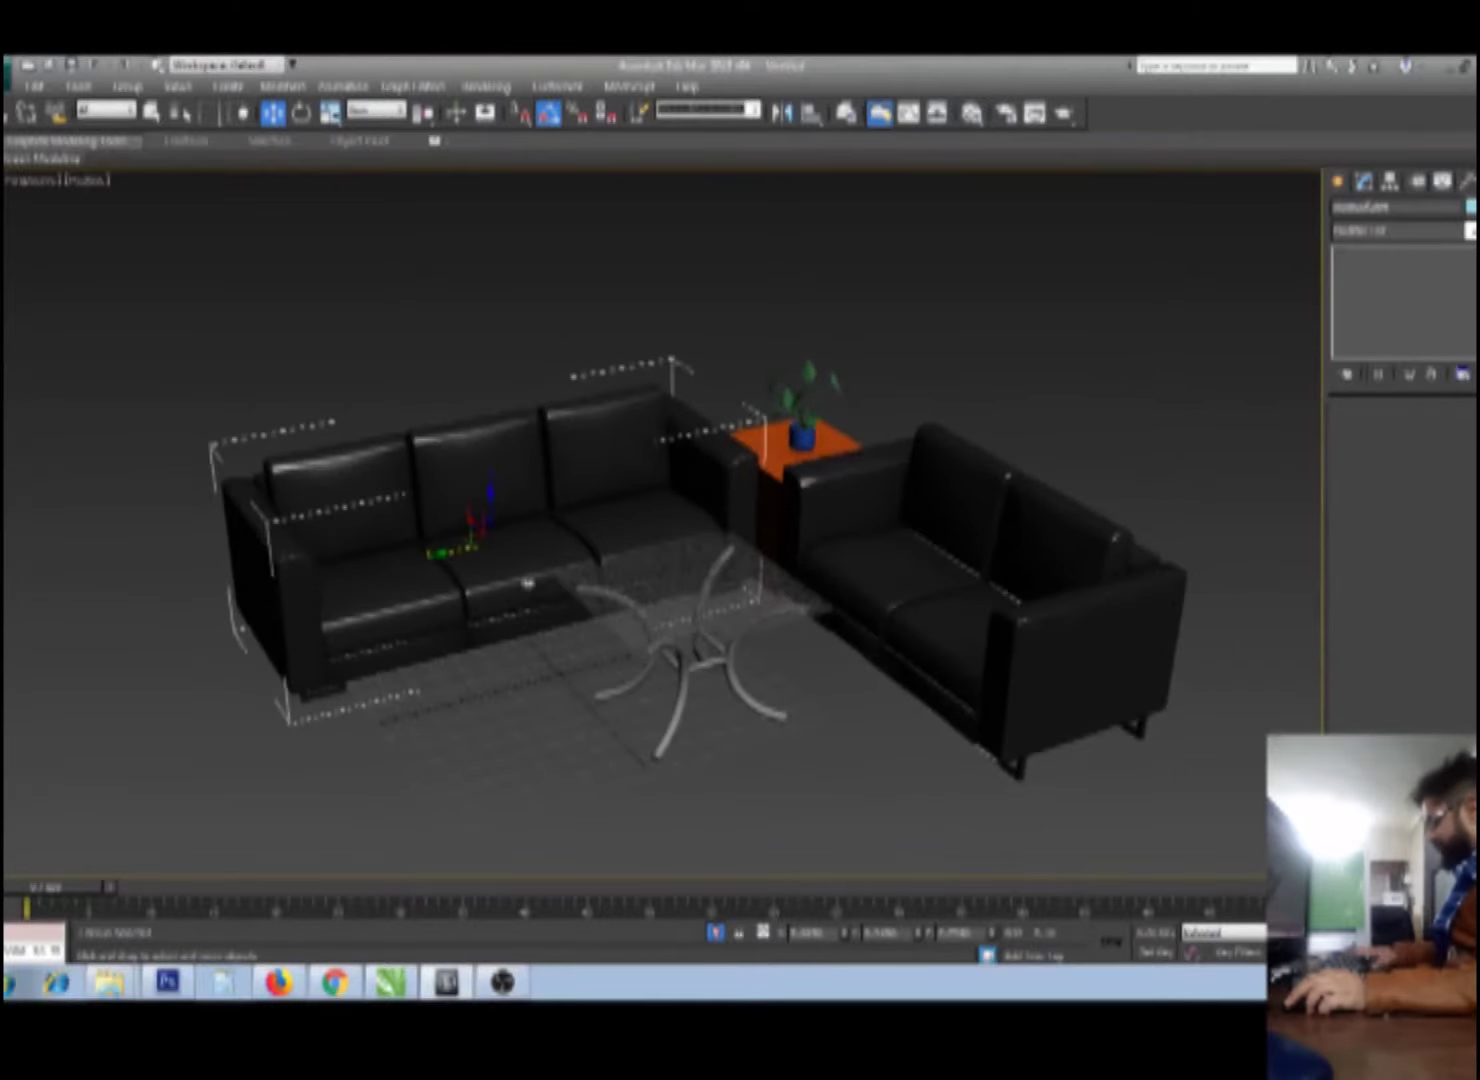
key("Delete")
left_click(920, 580)
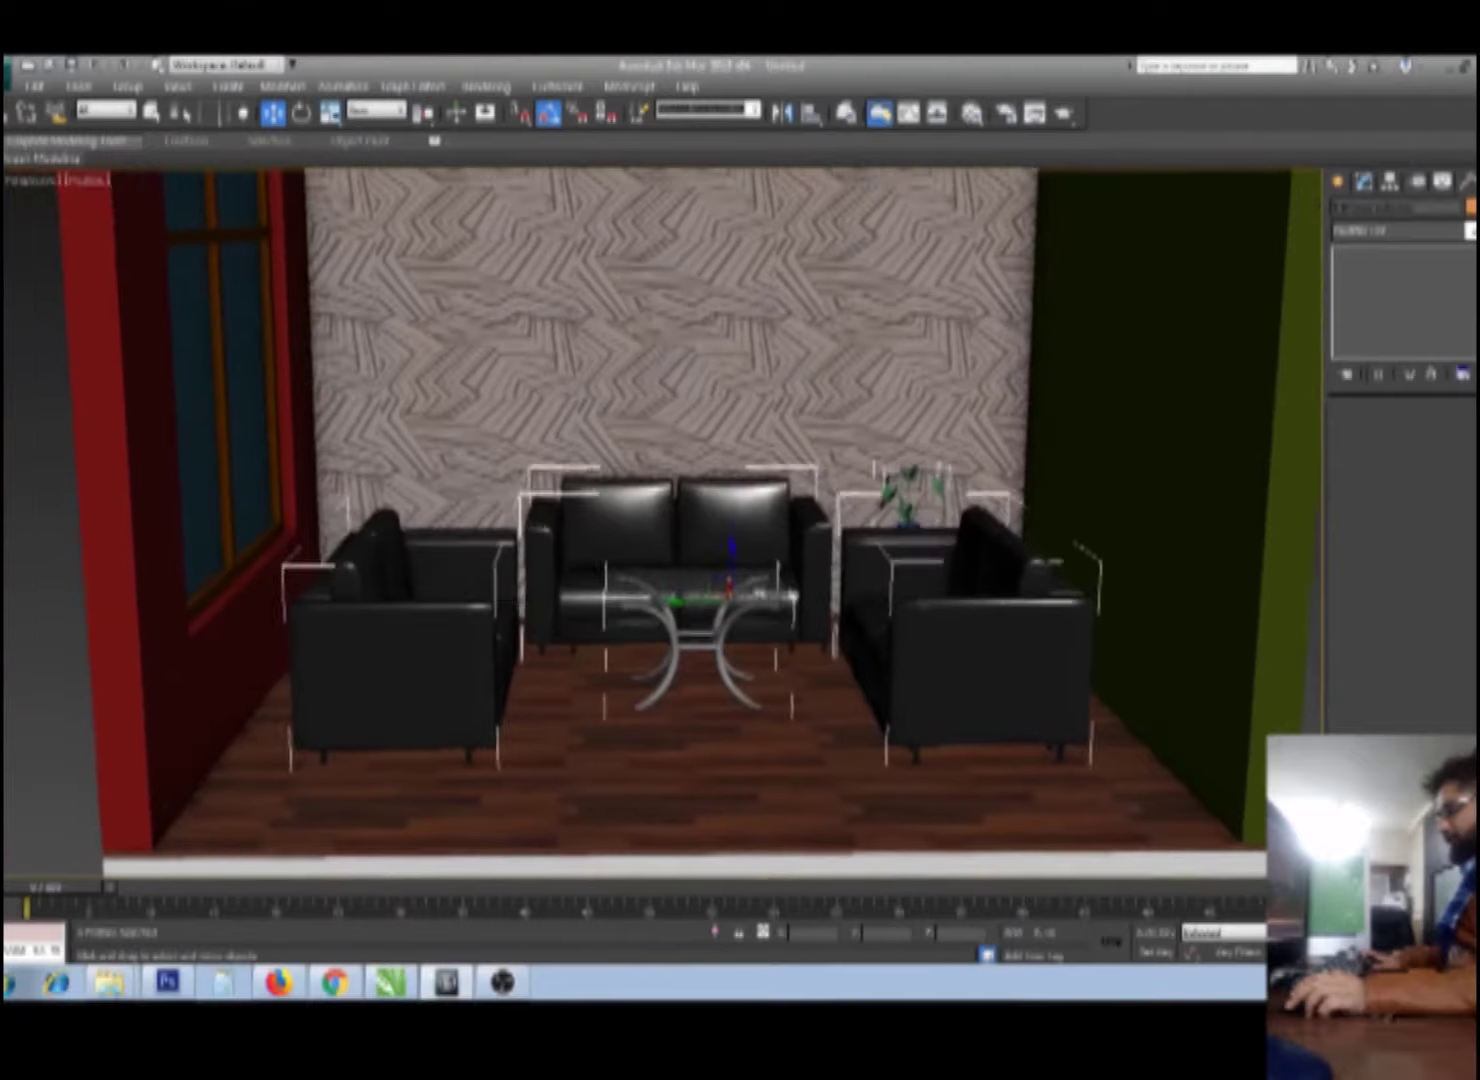
middle_click_drag(660, 580, 700, 590, "alt")
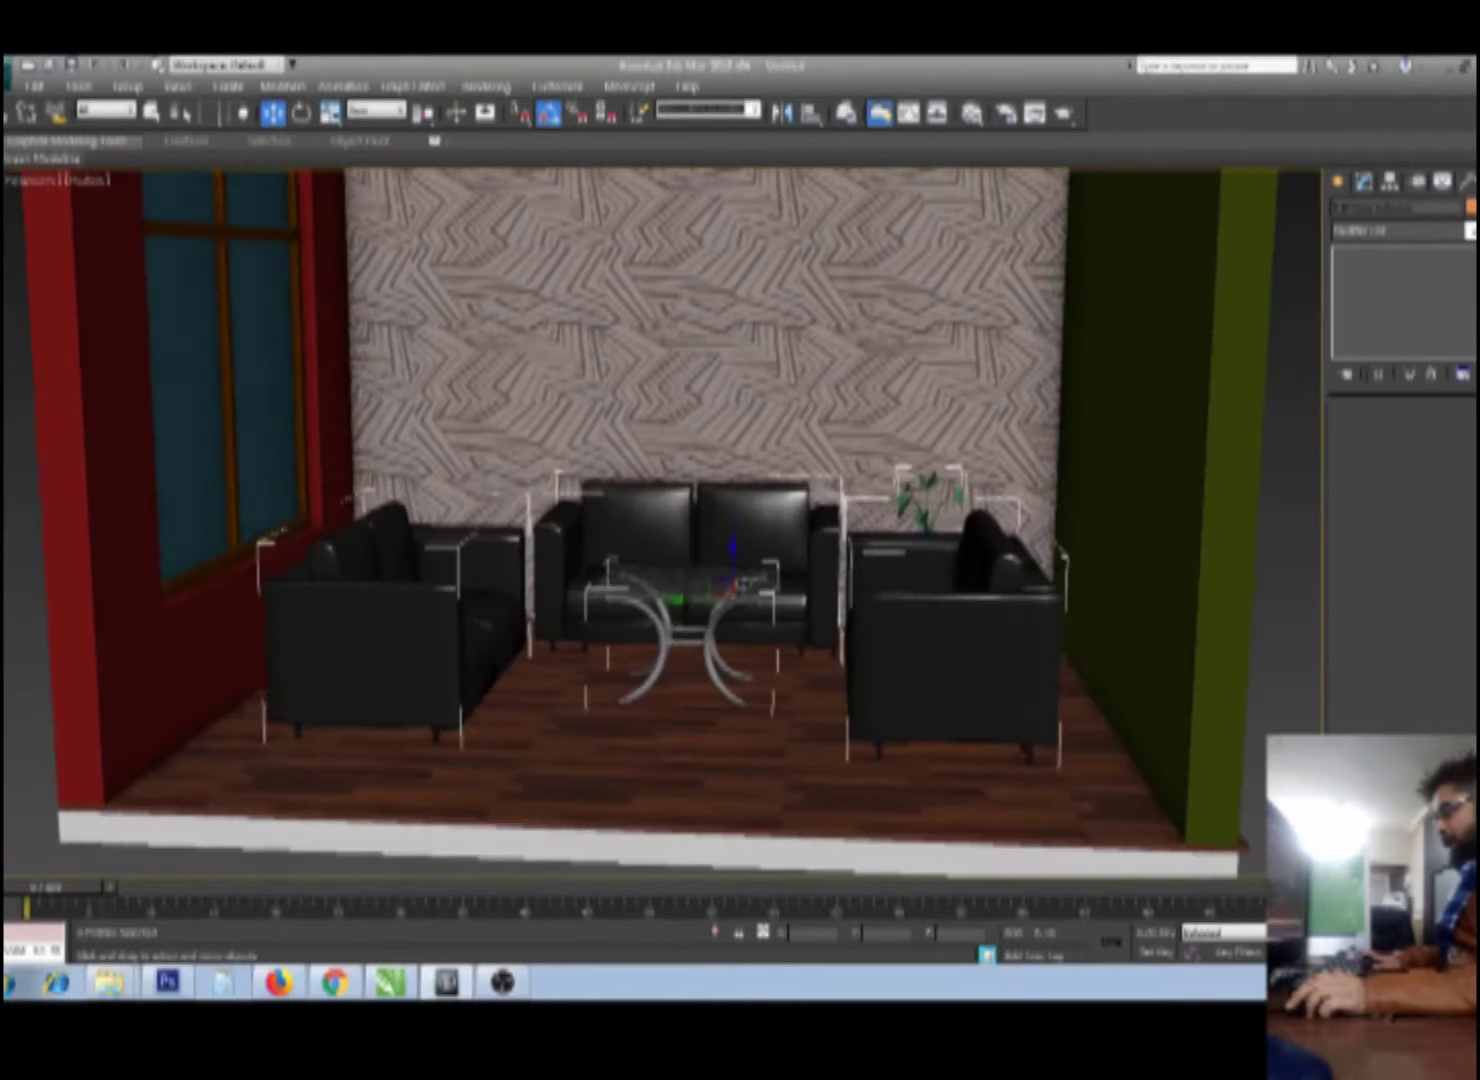
left_click(1281, 706)
left_click(948, 680)
scroll(805, 686, "up", 3)
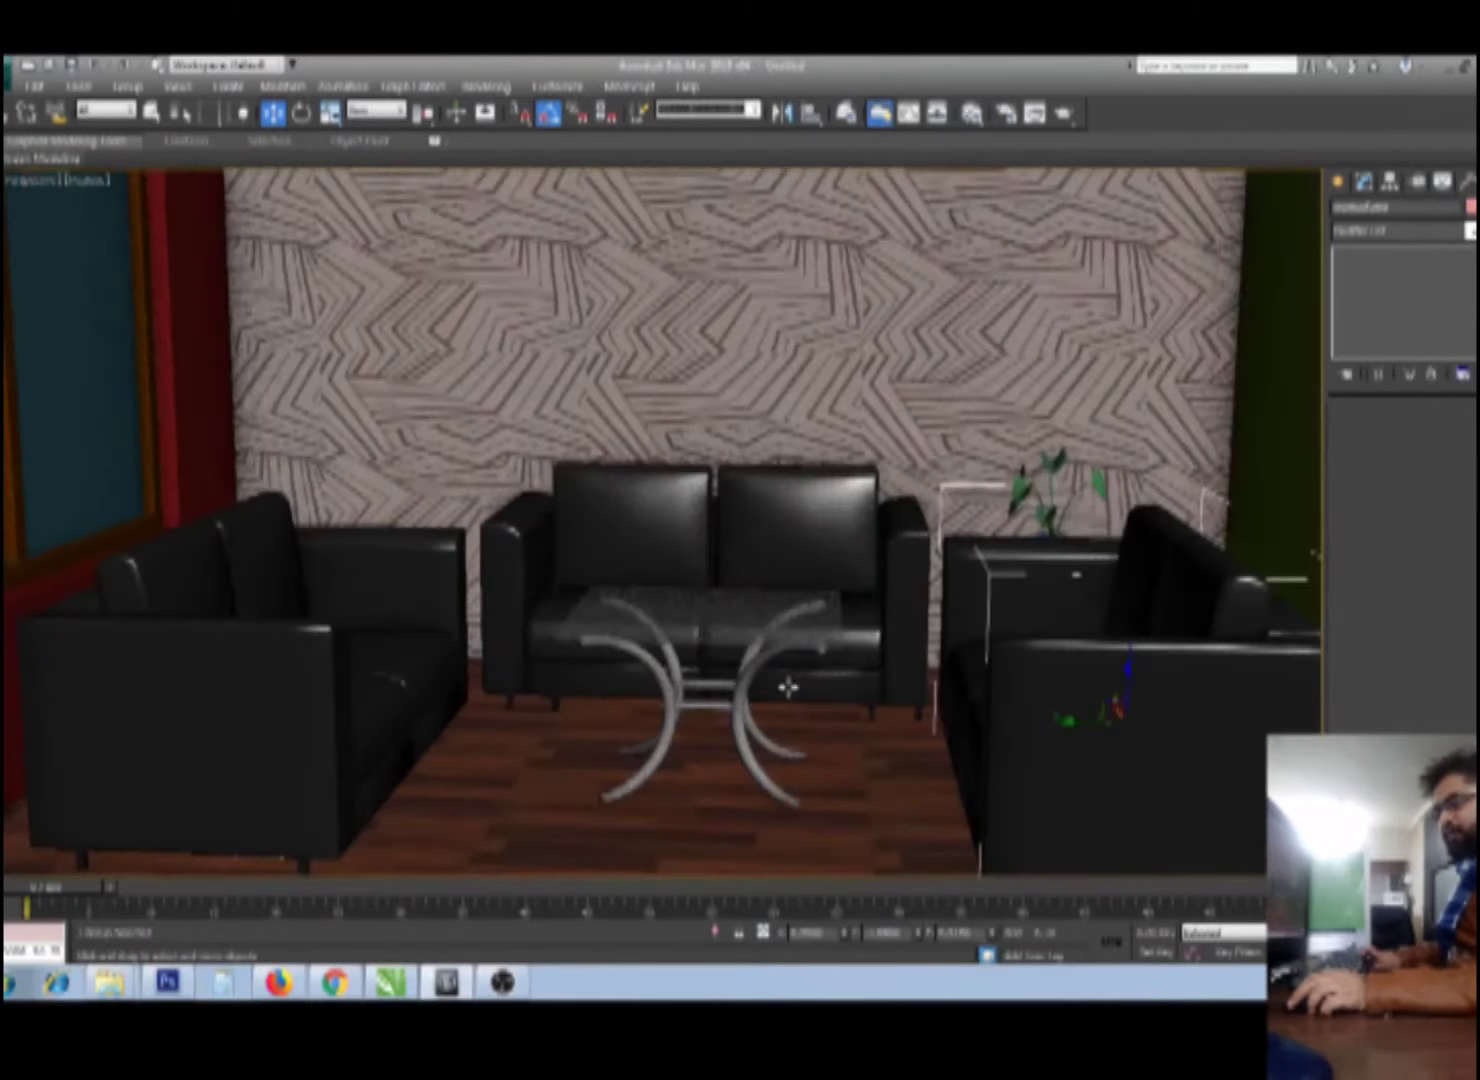
scroll(910, 723, "down", 4)
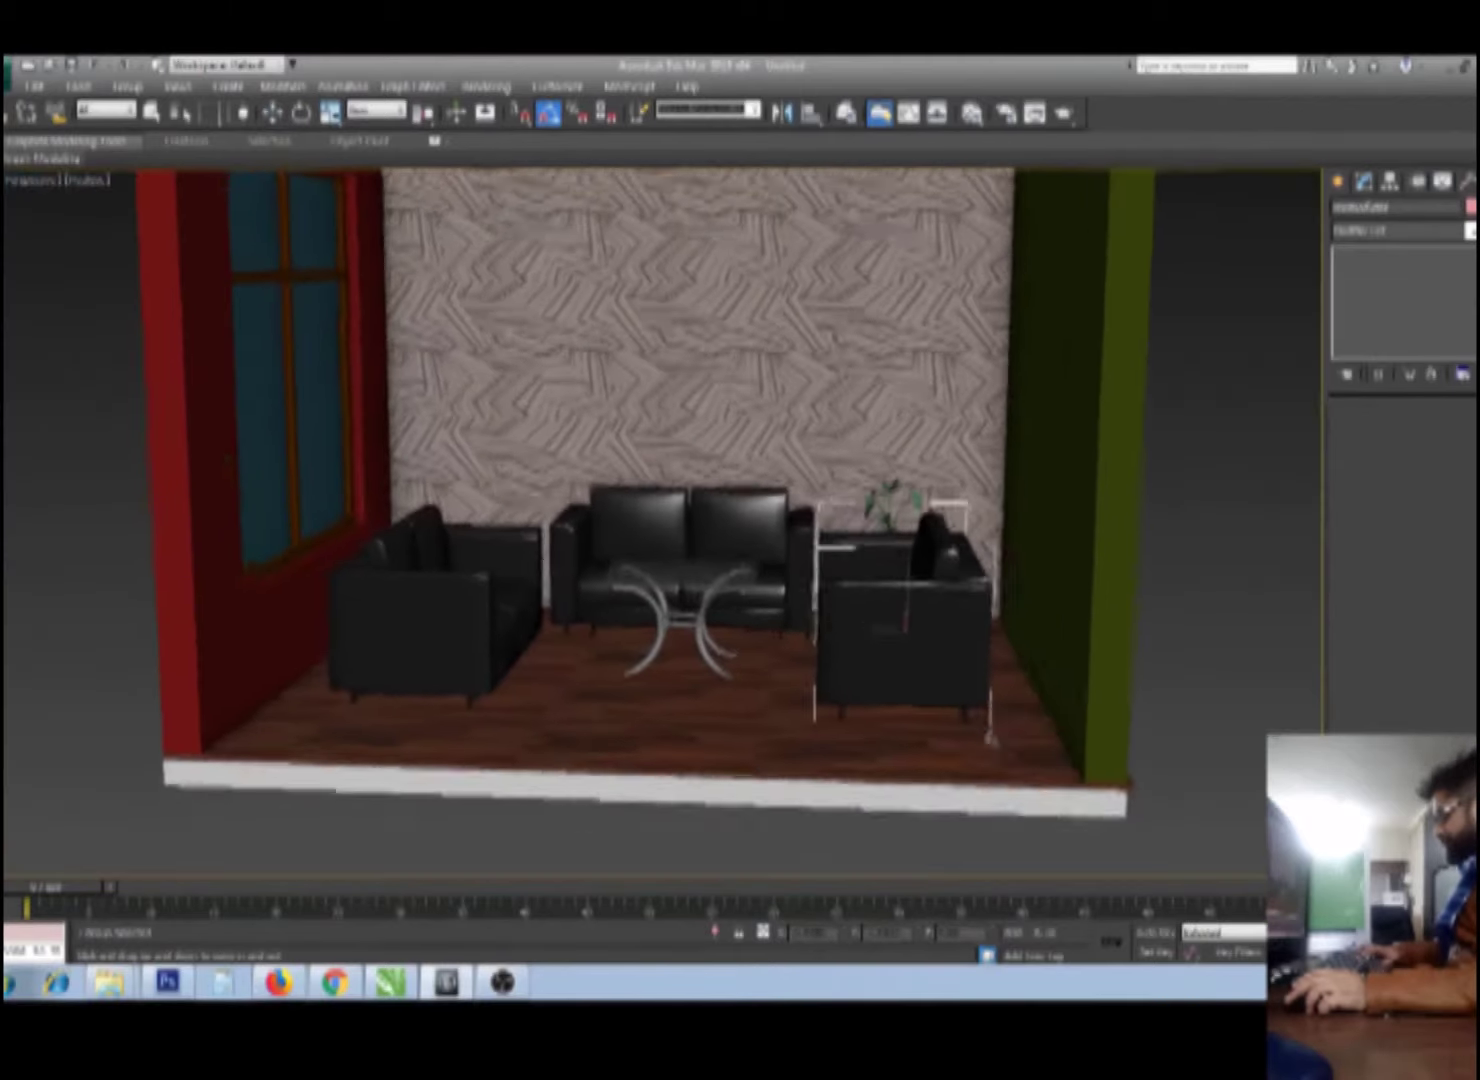
scroll(910, 723, "down", 2)
Step: Give the sofas a pure white diffuse material from an unused Material Editor slot
key("m")
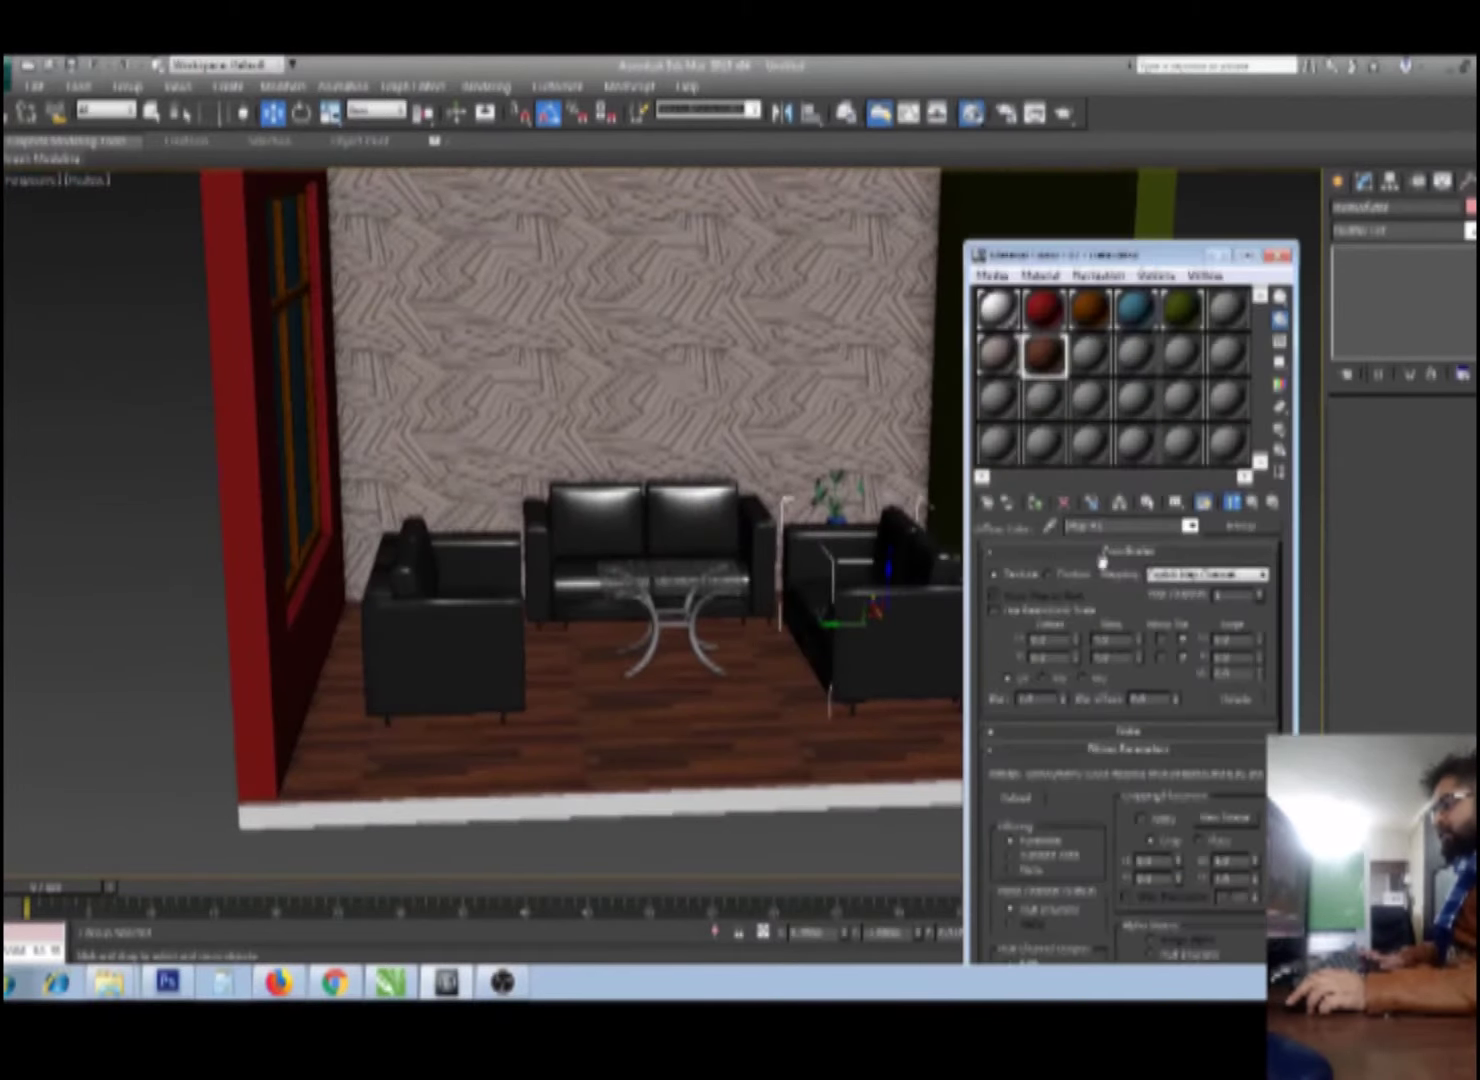
left_click(1106, 365)
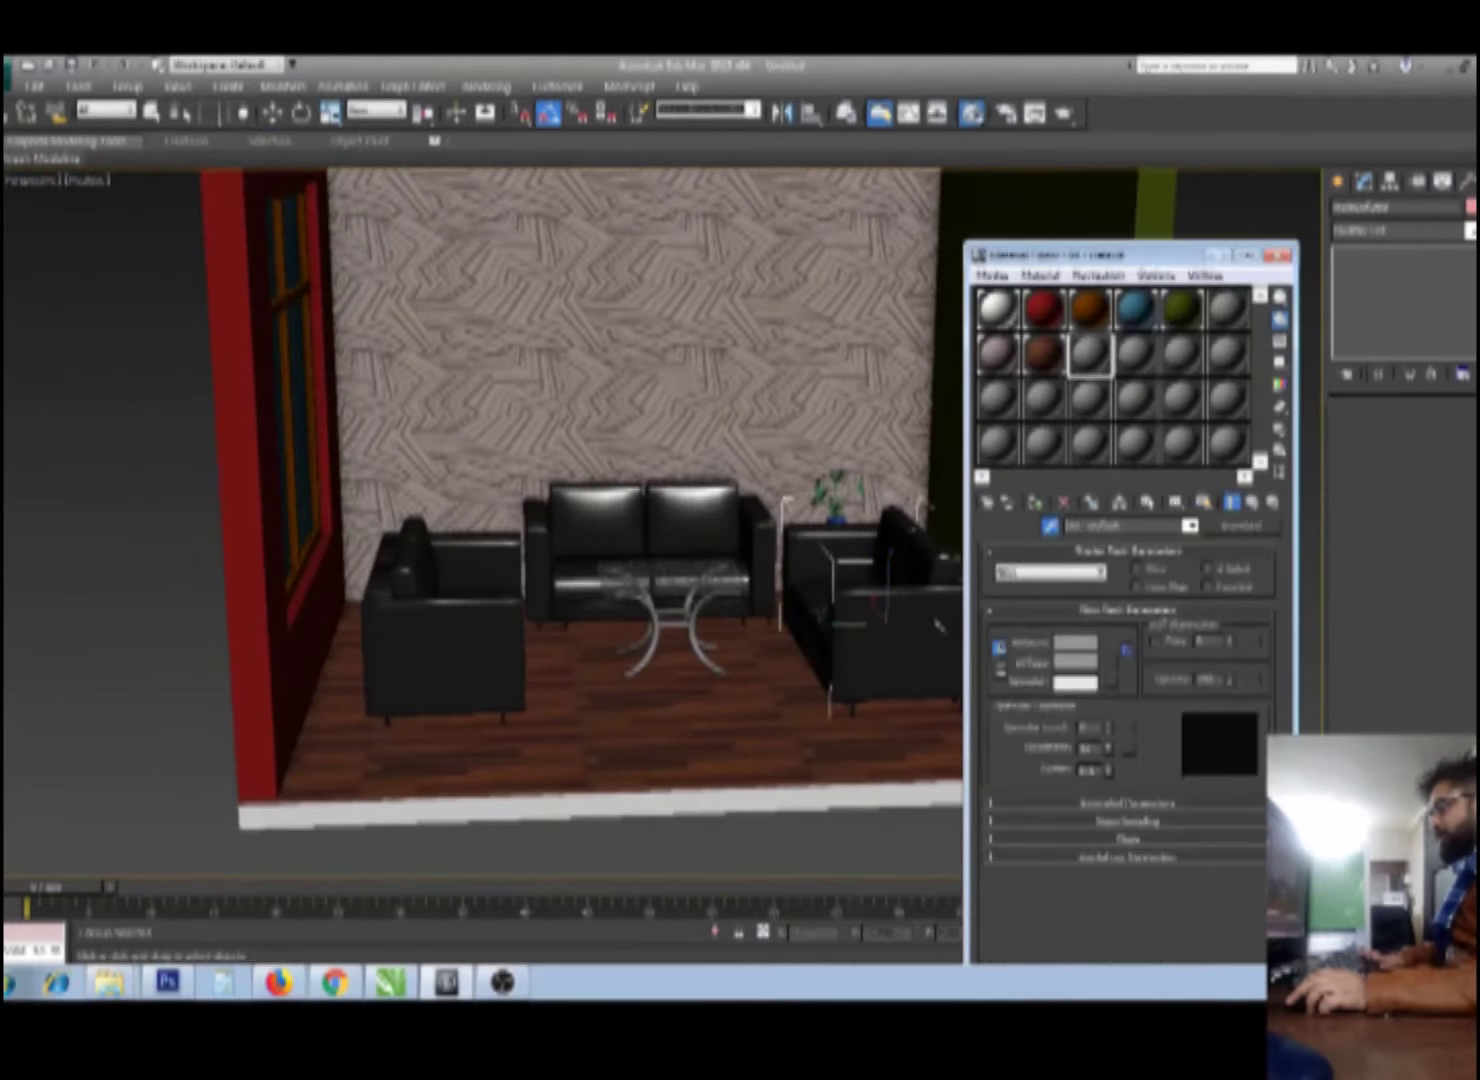
left_click(1075, 661)
left_click_drag(500, 285, 500, 308)
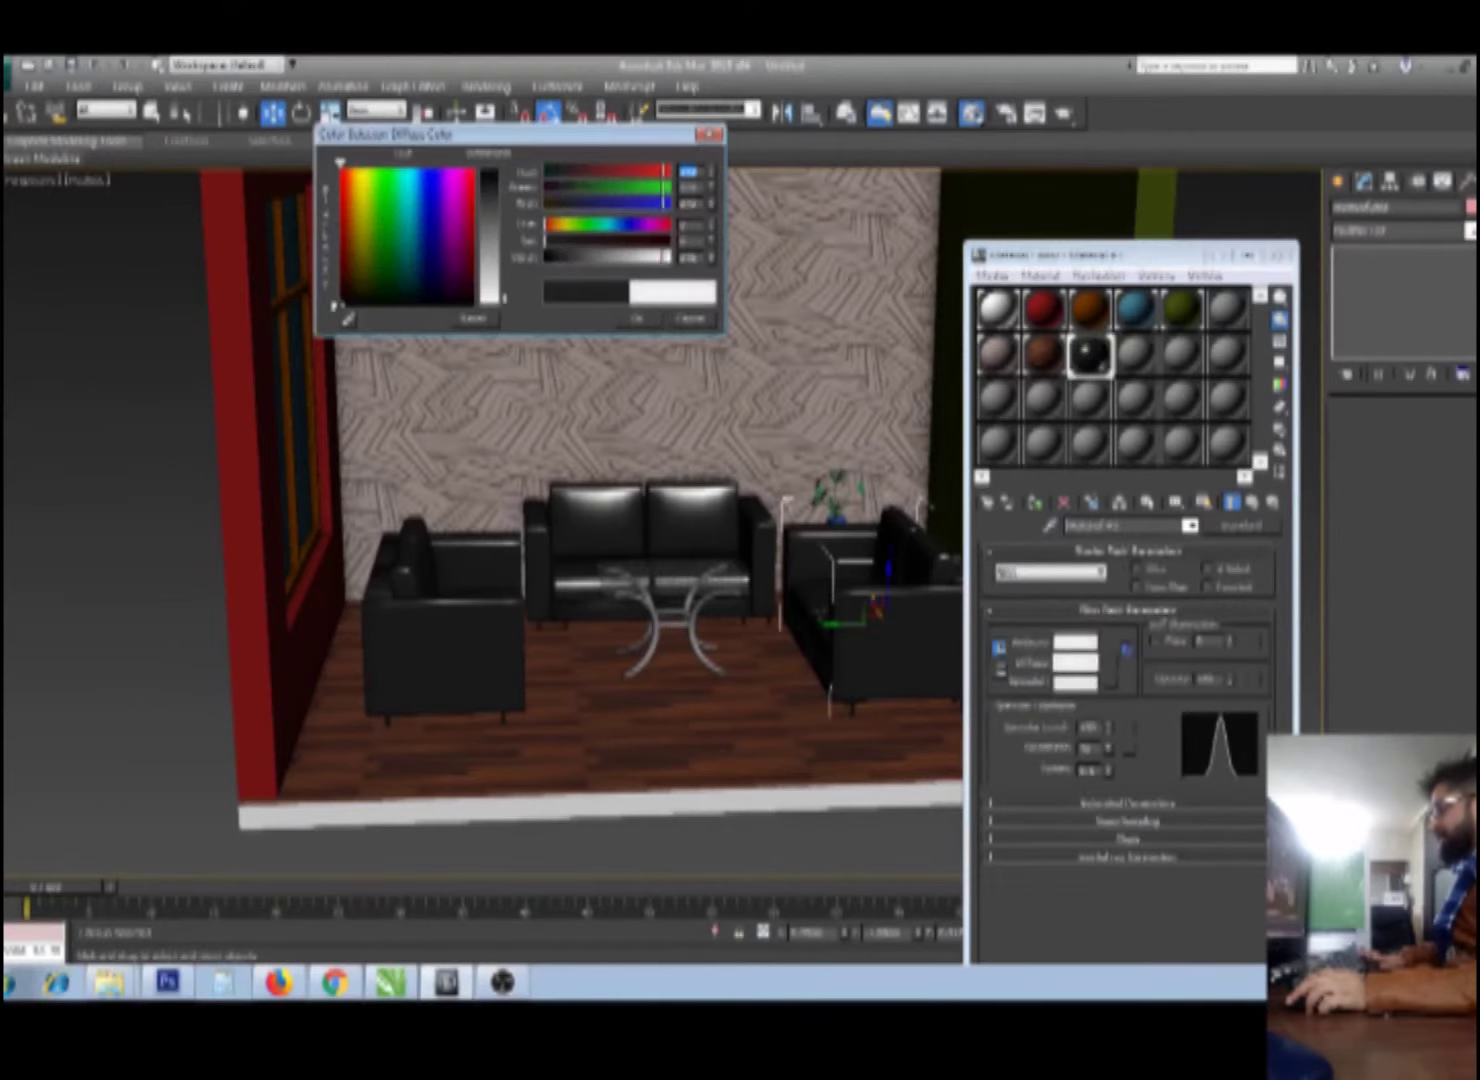
left_click(636, 318)
Step: Copy the potted plant and side table over beside the left sofa
mouse_move(560, 540)
middle_mouse_down("alt")
mouse_move(613, 540)
mouse_move(617, 600)
middle_mouse_up("alt")
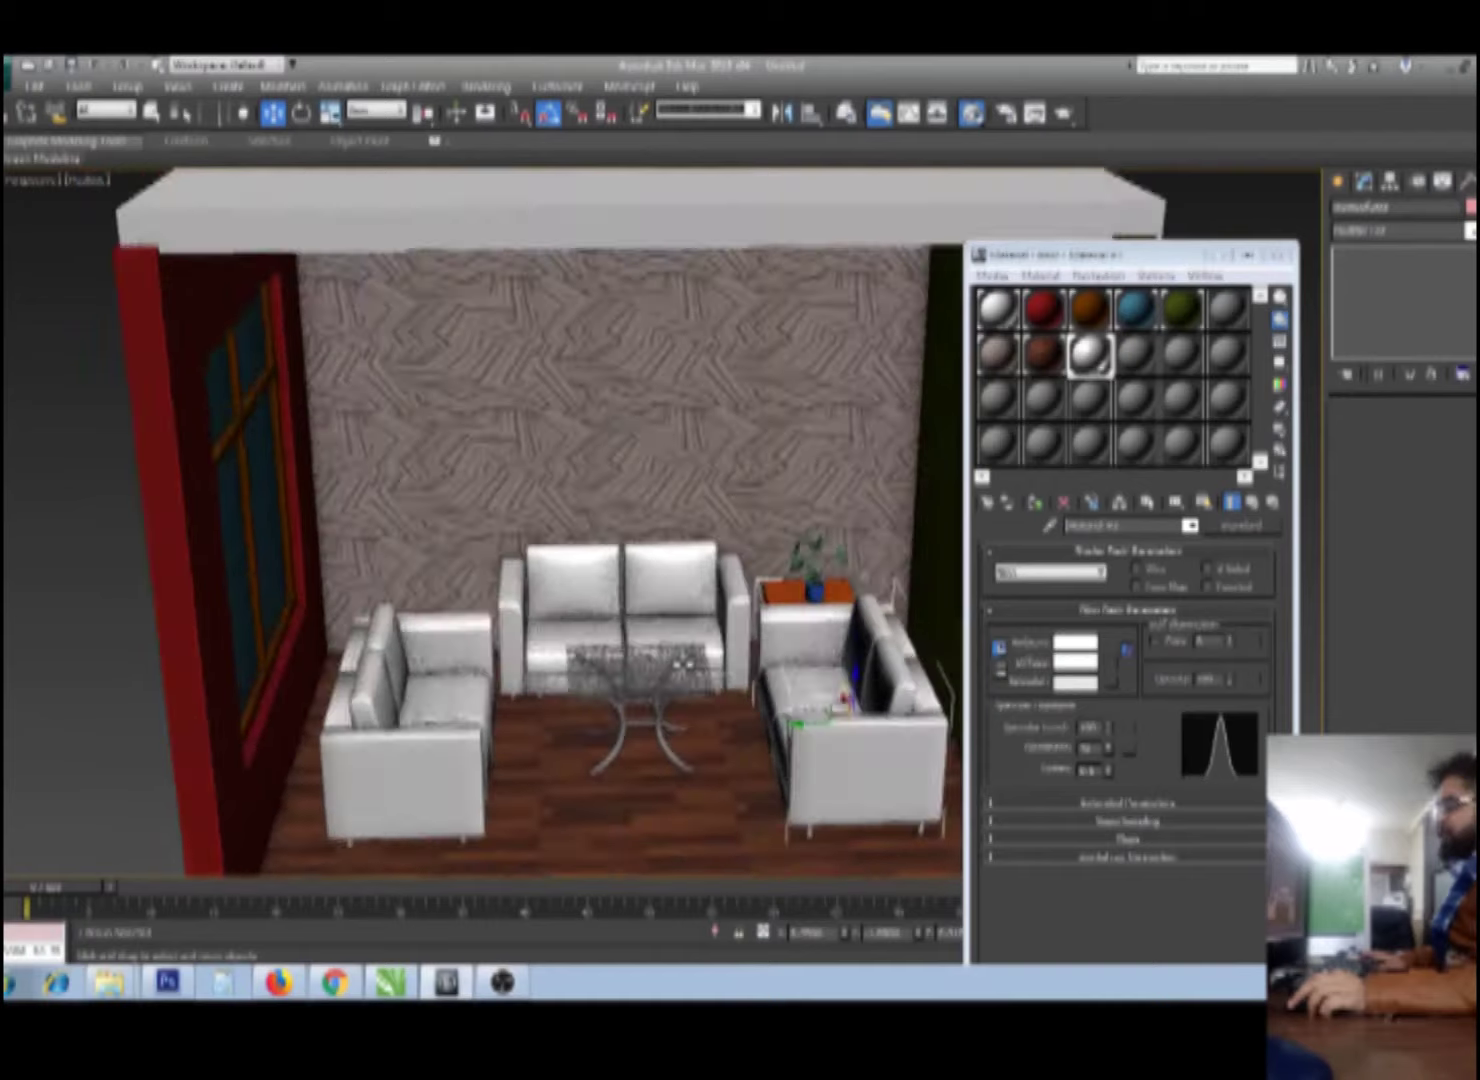
left_click(812, 560)
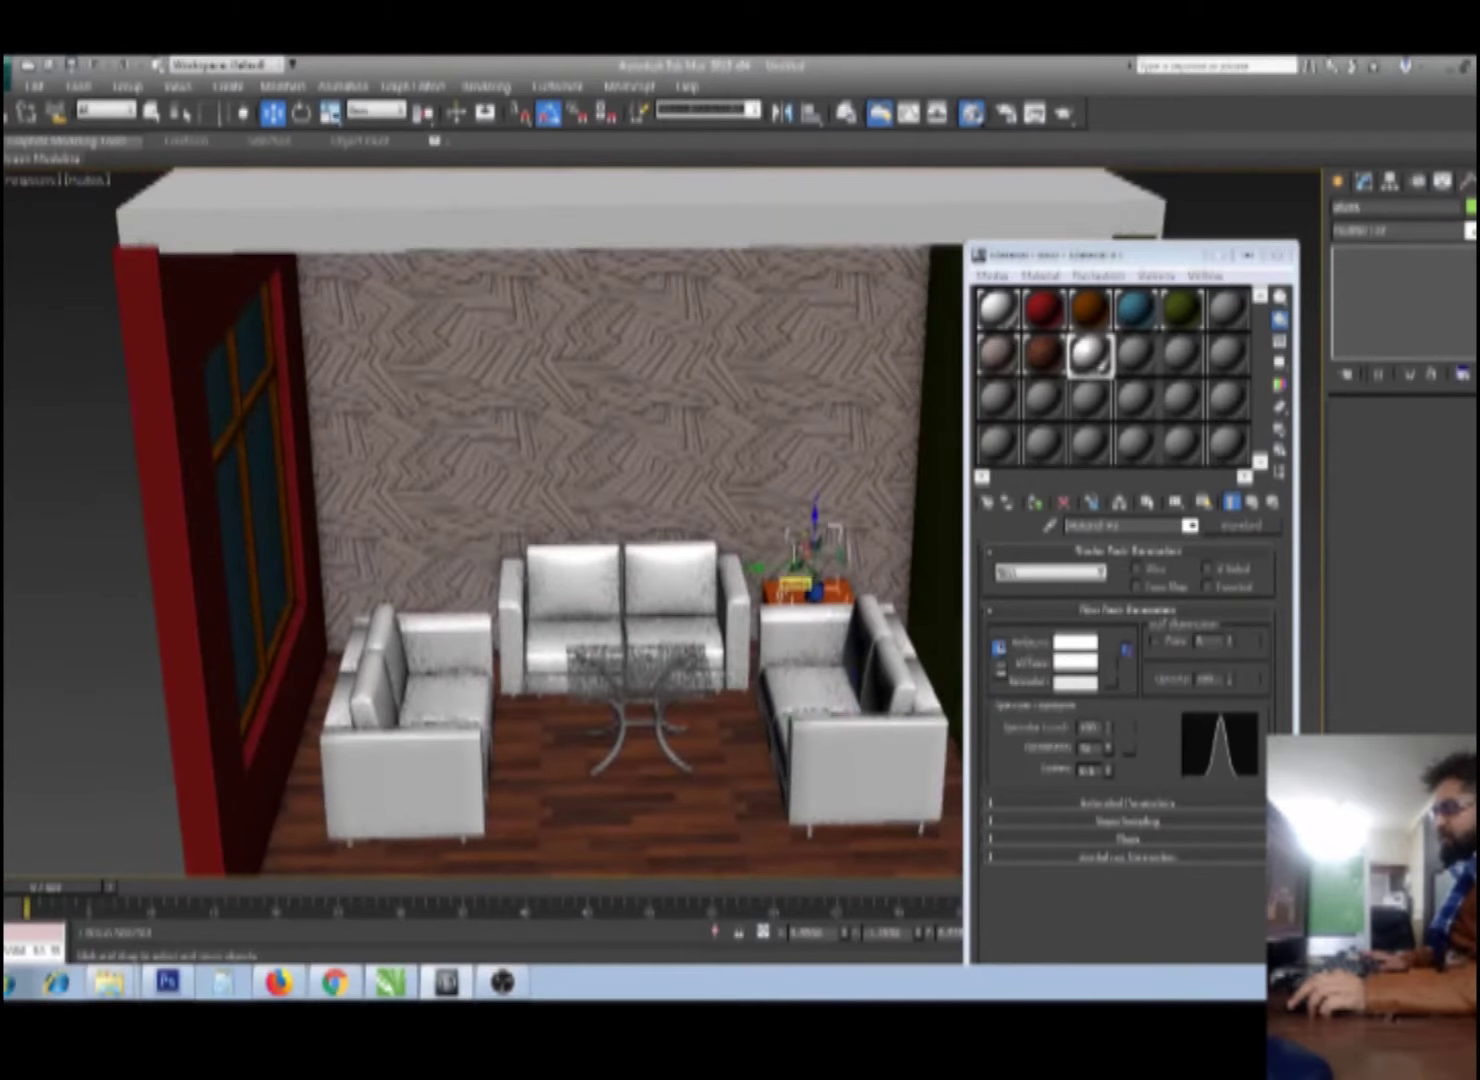
left_click(818, 595)
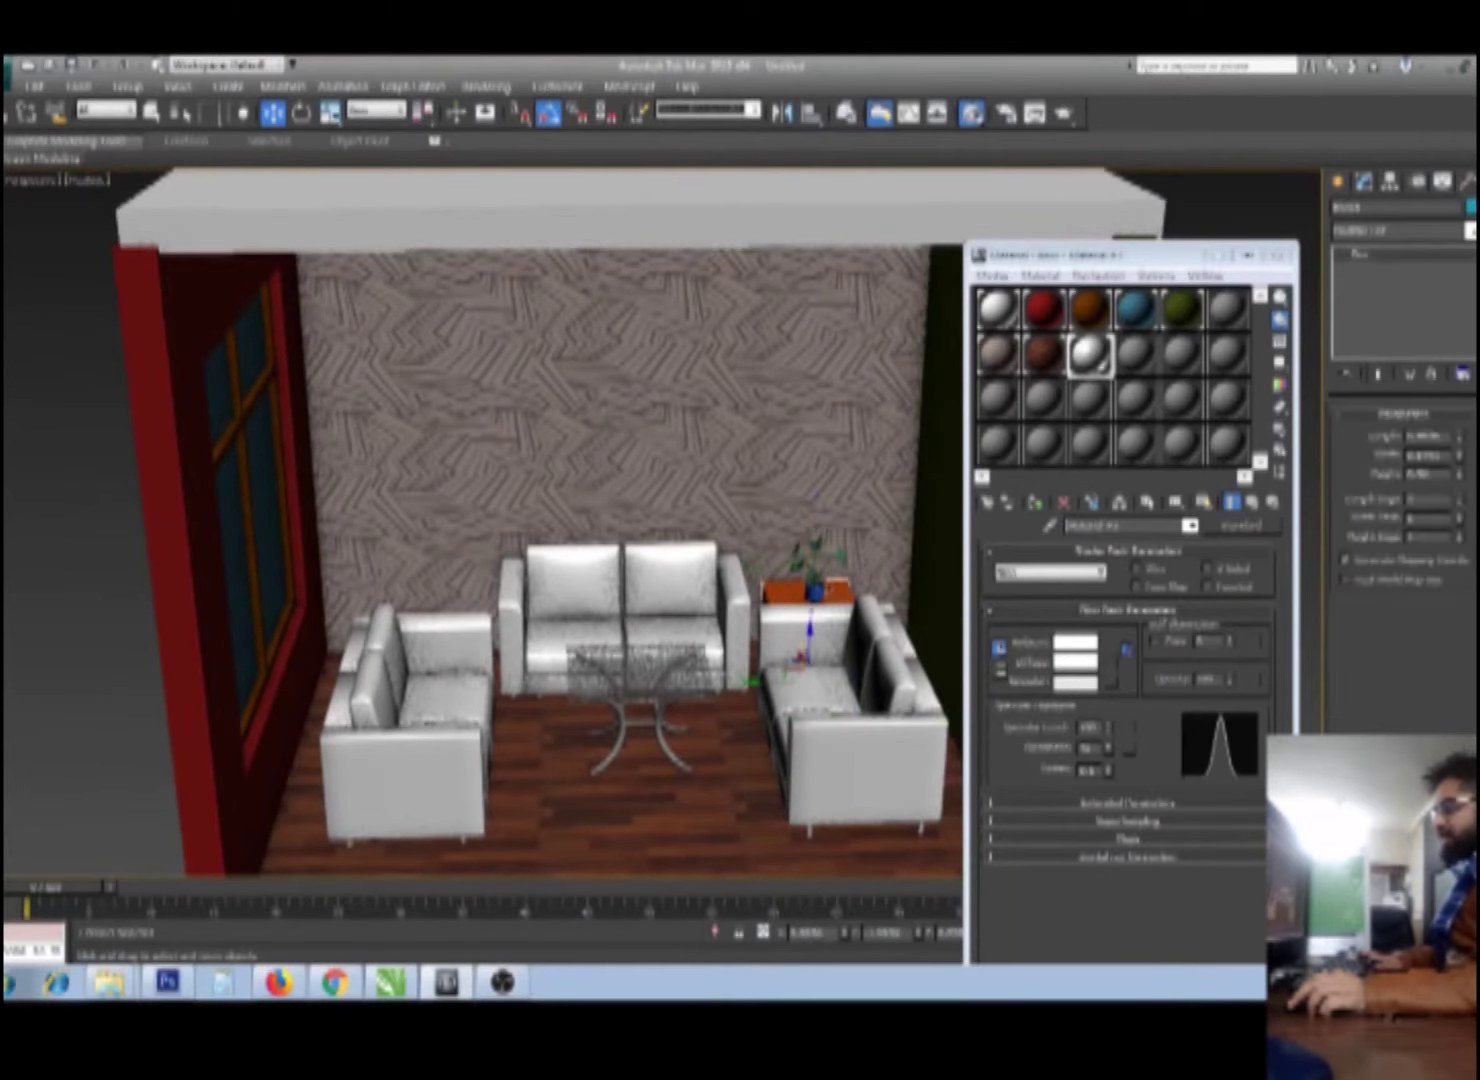
left_click(780, 580, "ctrl")
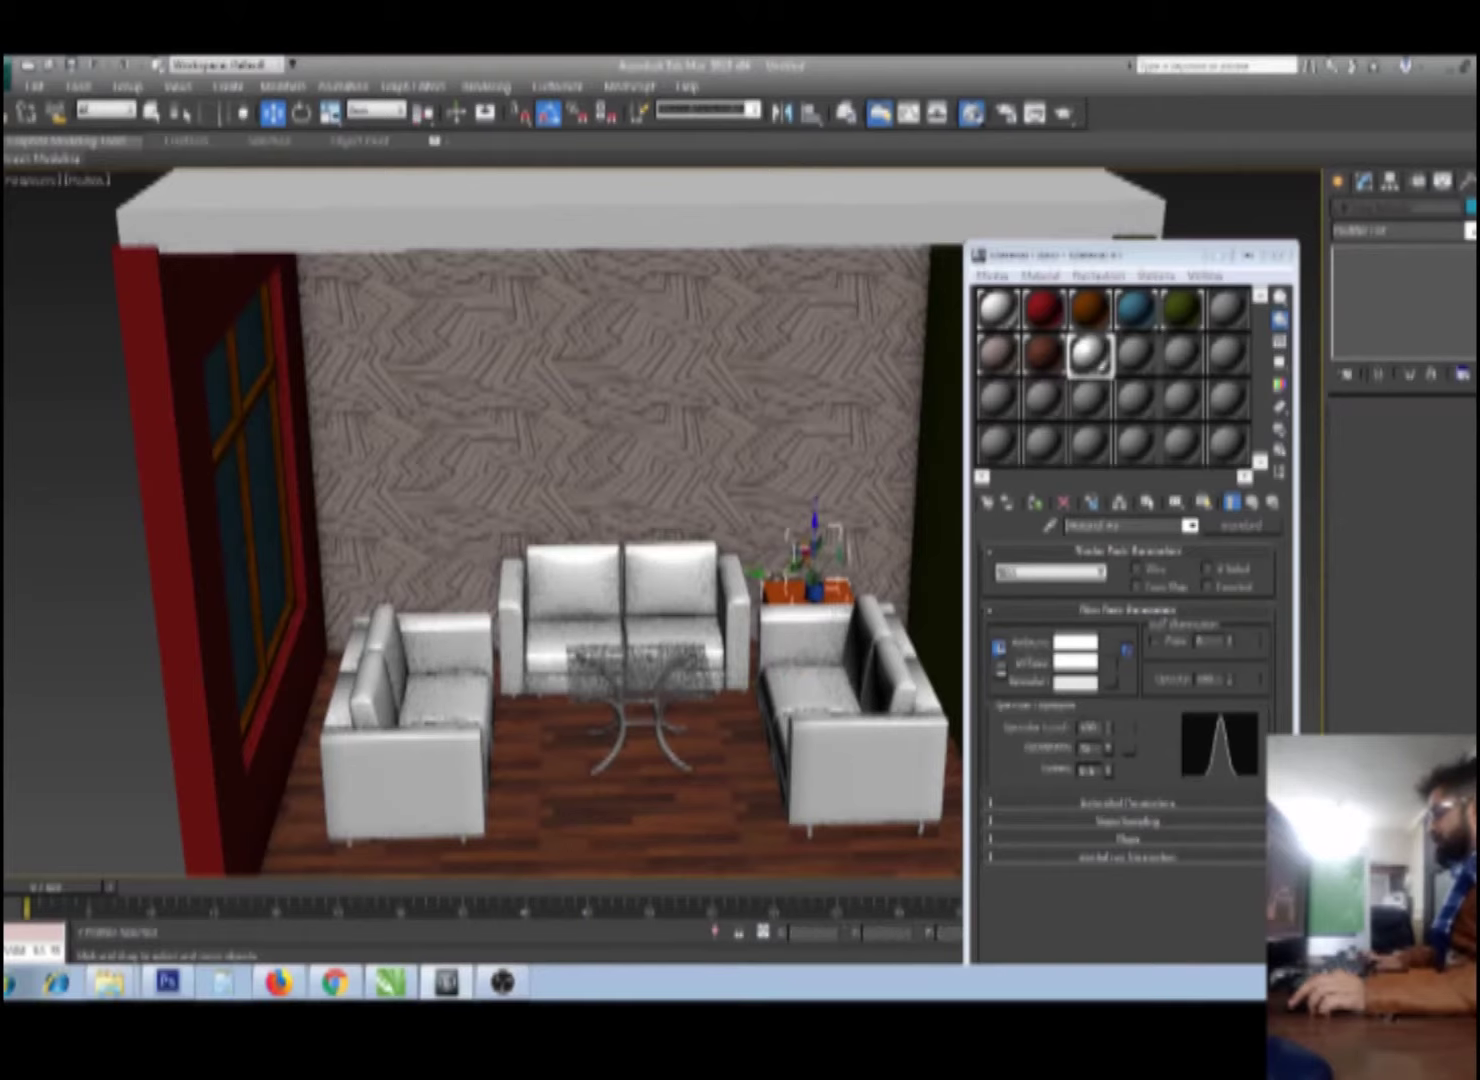
left_click_drag(812, 548, 440, 570, "shift")
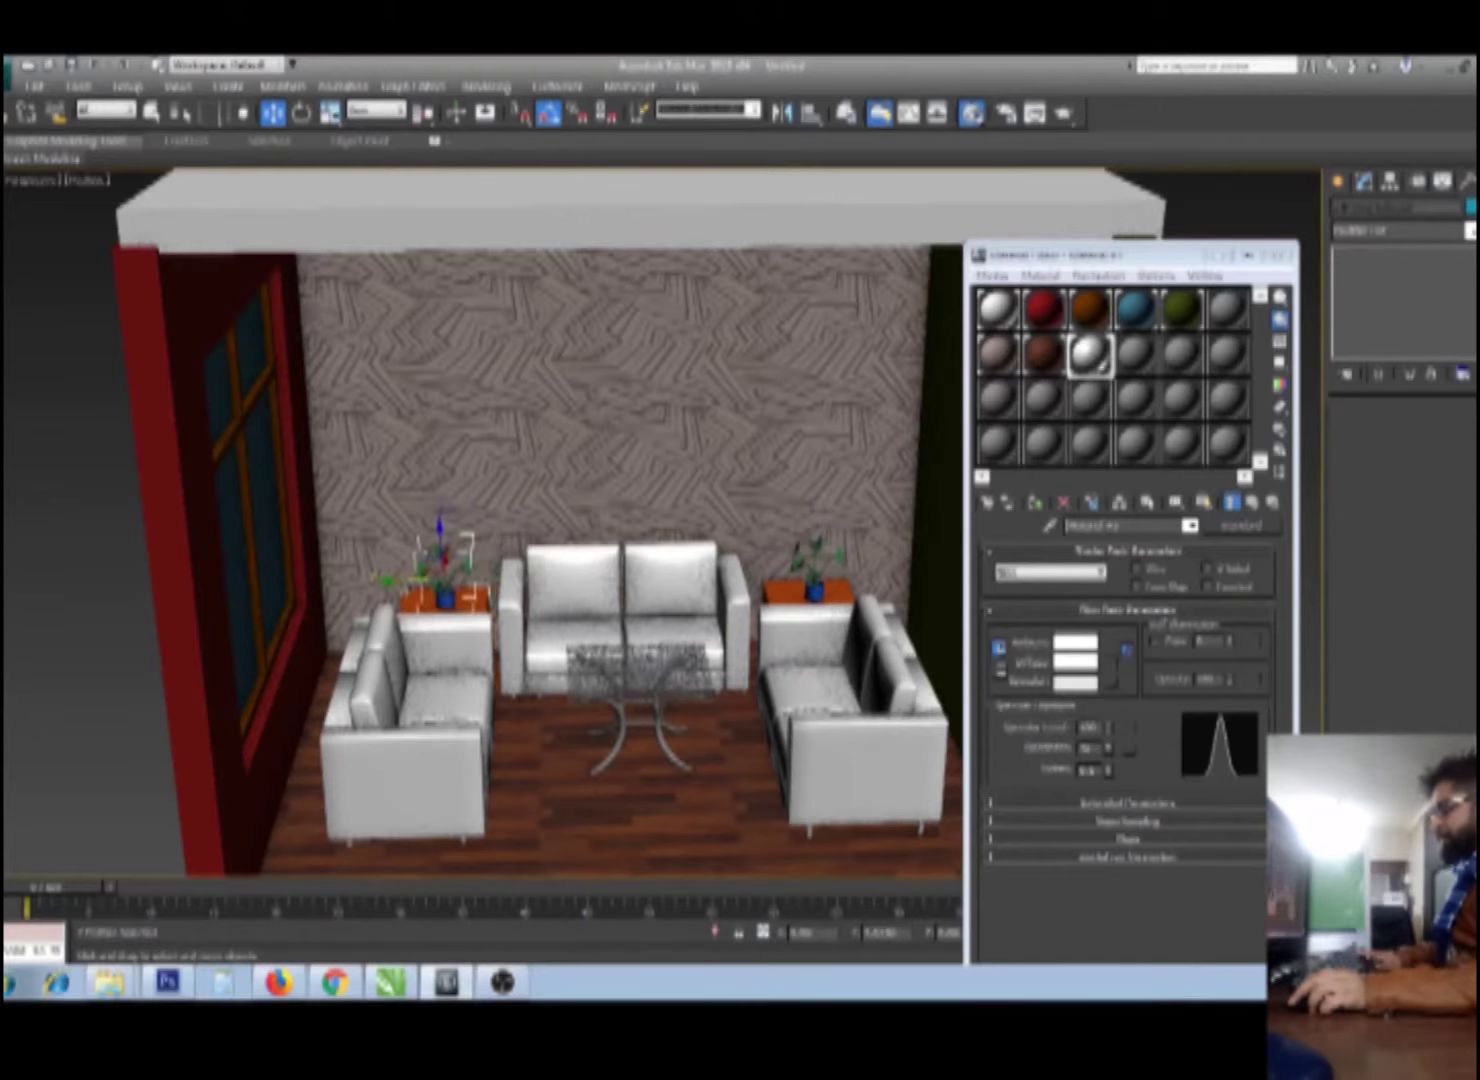
left_click(718, 595)
Step: Close the Material Editor, deselect everything, and reframe the room frontally
middle_click_drag(735, 615, 722, 655, "alt")
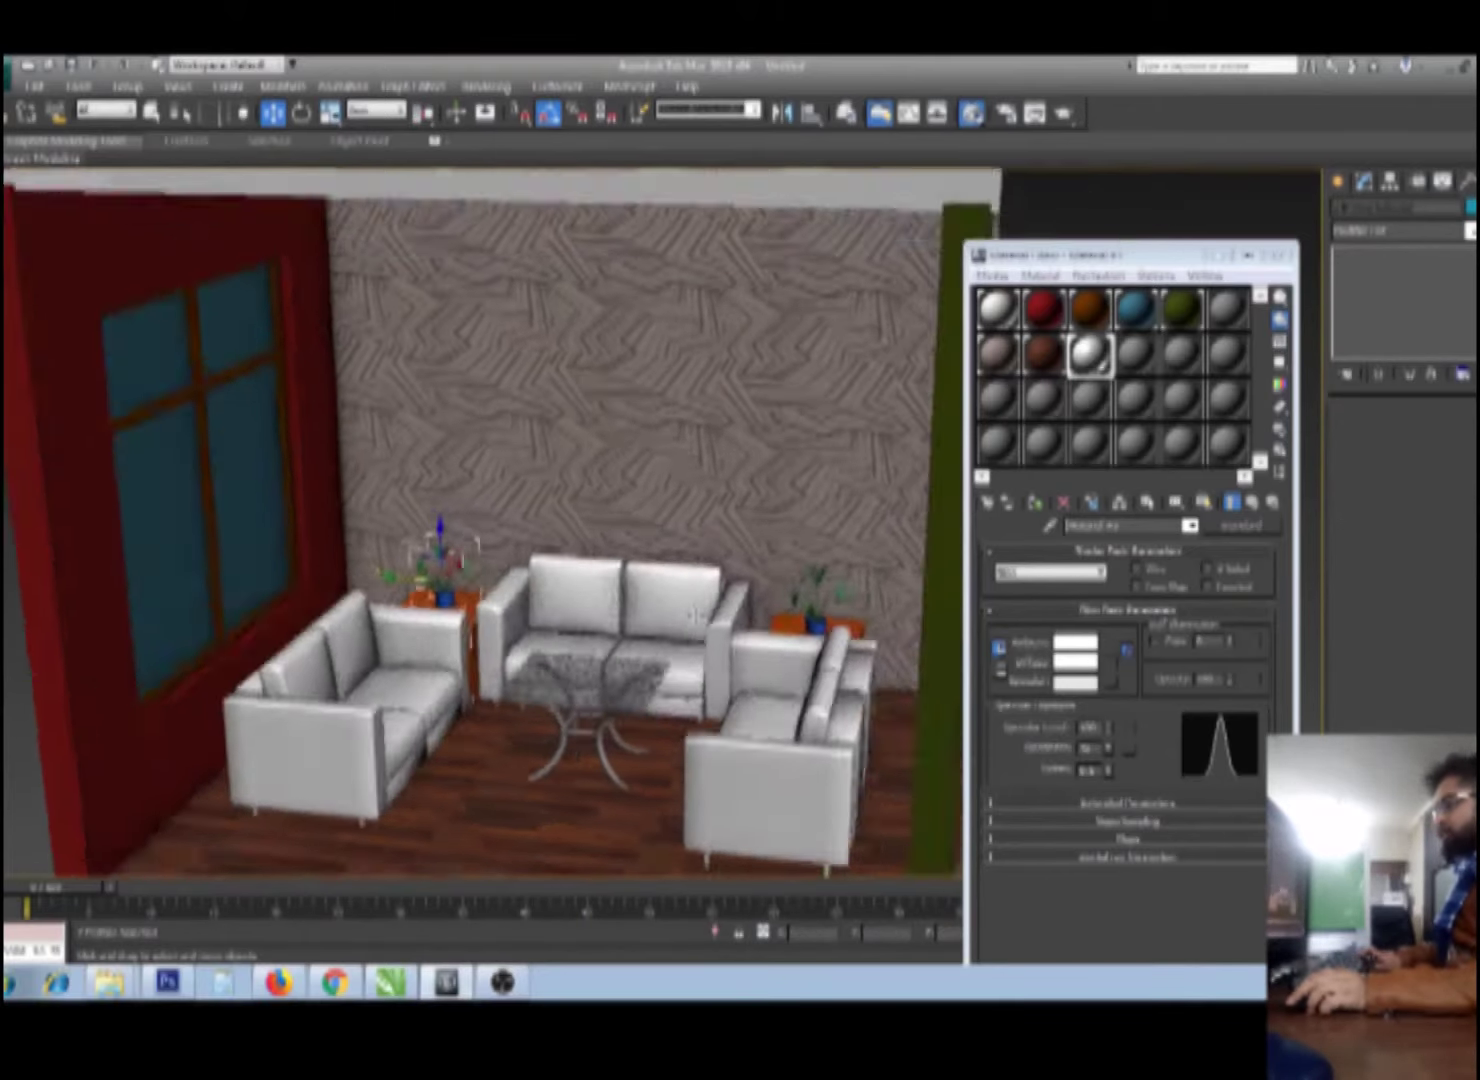
scroll(722, 655, "up", 2)
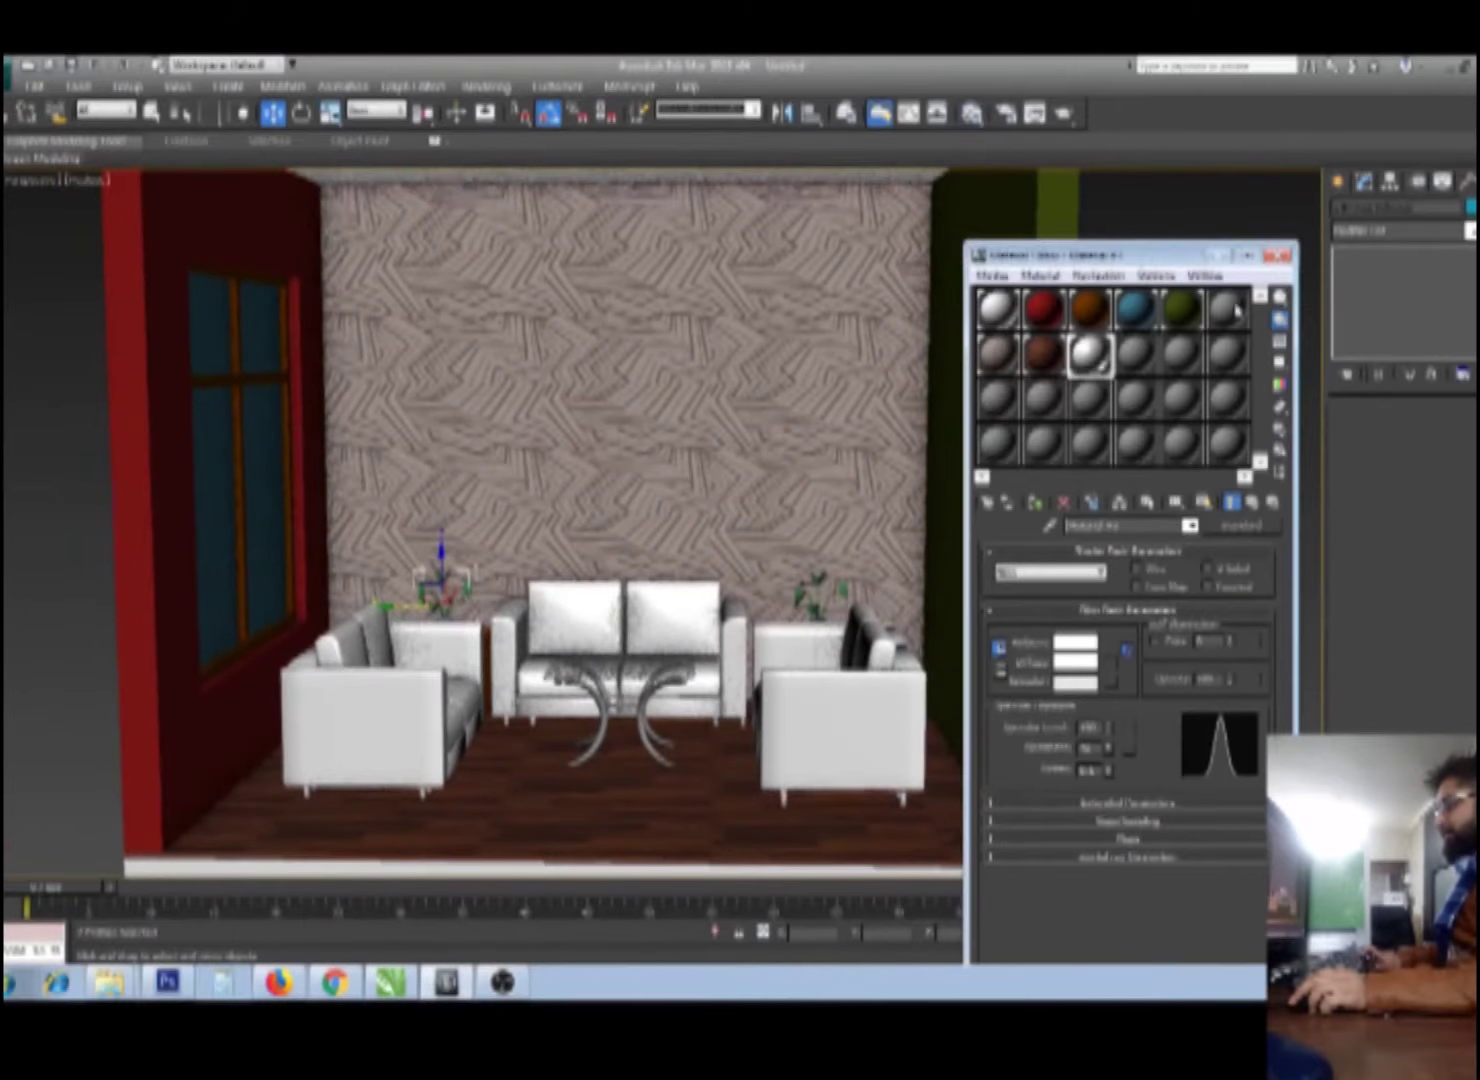
left_click(1284, 255)
left_click(1130, 512)
middle_click_drag(886, 545, 960, 605)
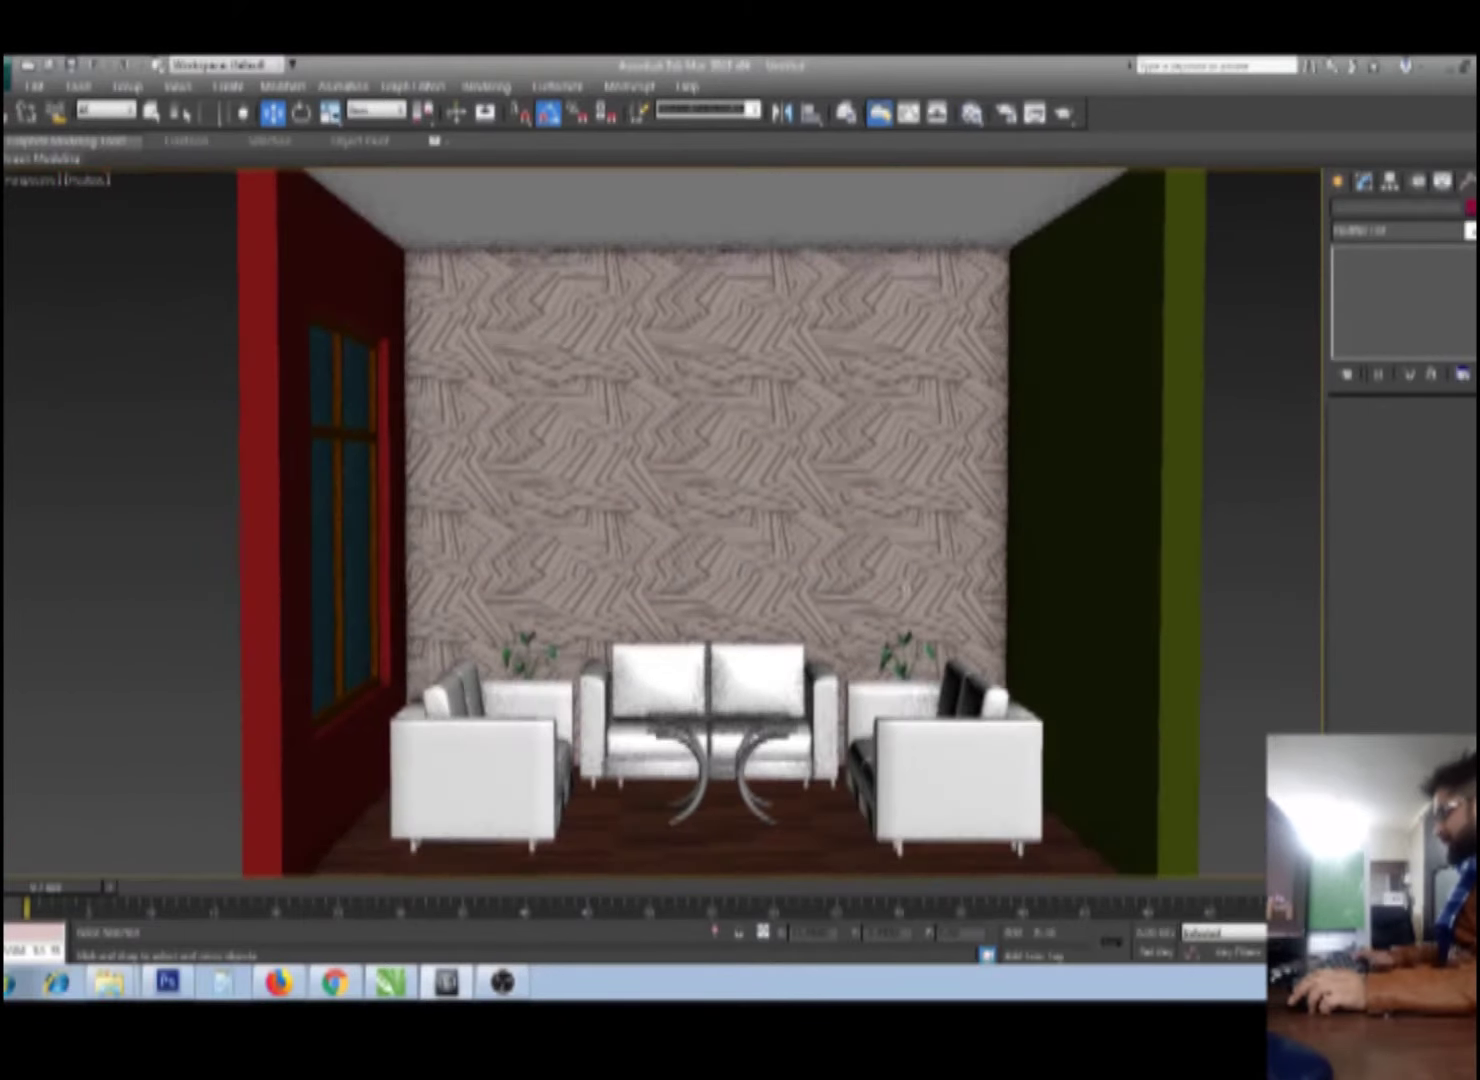
Step: Select the back wall and frame the whole wall in Front view
left_click(747, 492)
key("l")
scroll(720, 545, "down", 3)
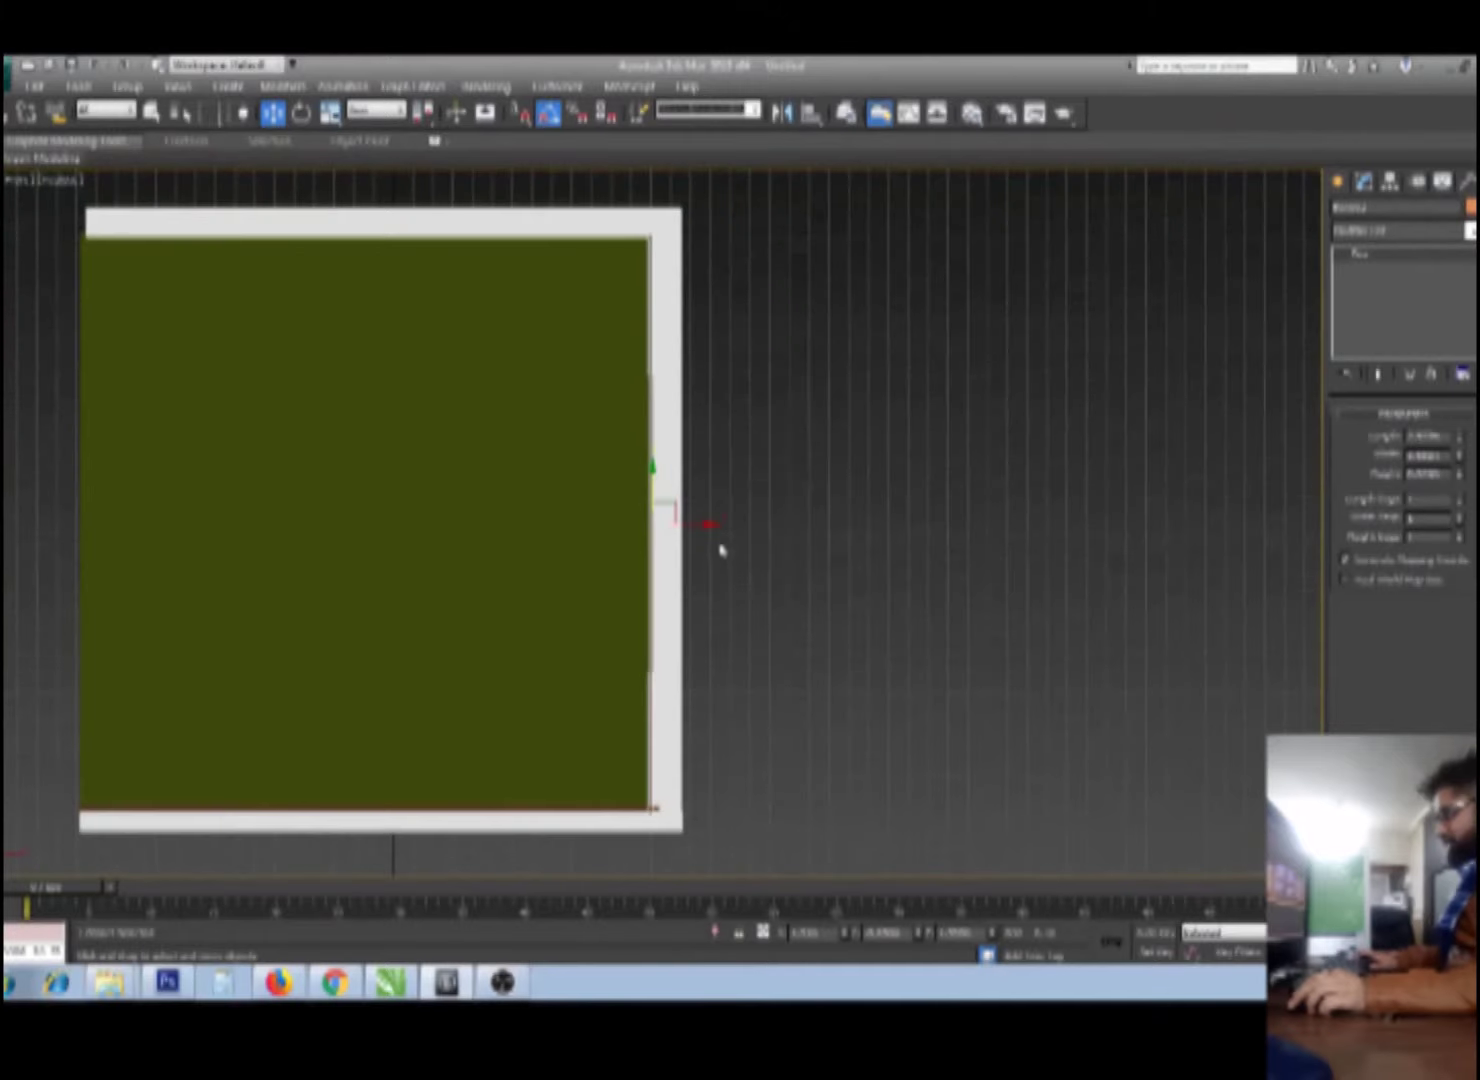
key("f")
scroll(720, 548, "up", 1)
scroll(770, 482, "up", 1)
scroll(809, 651, "up", 2)
scroll(819, 651, "up", 1)
key("alt+z")
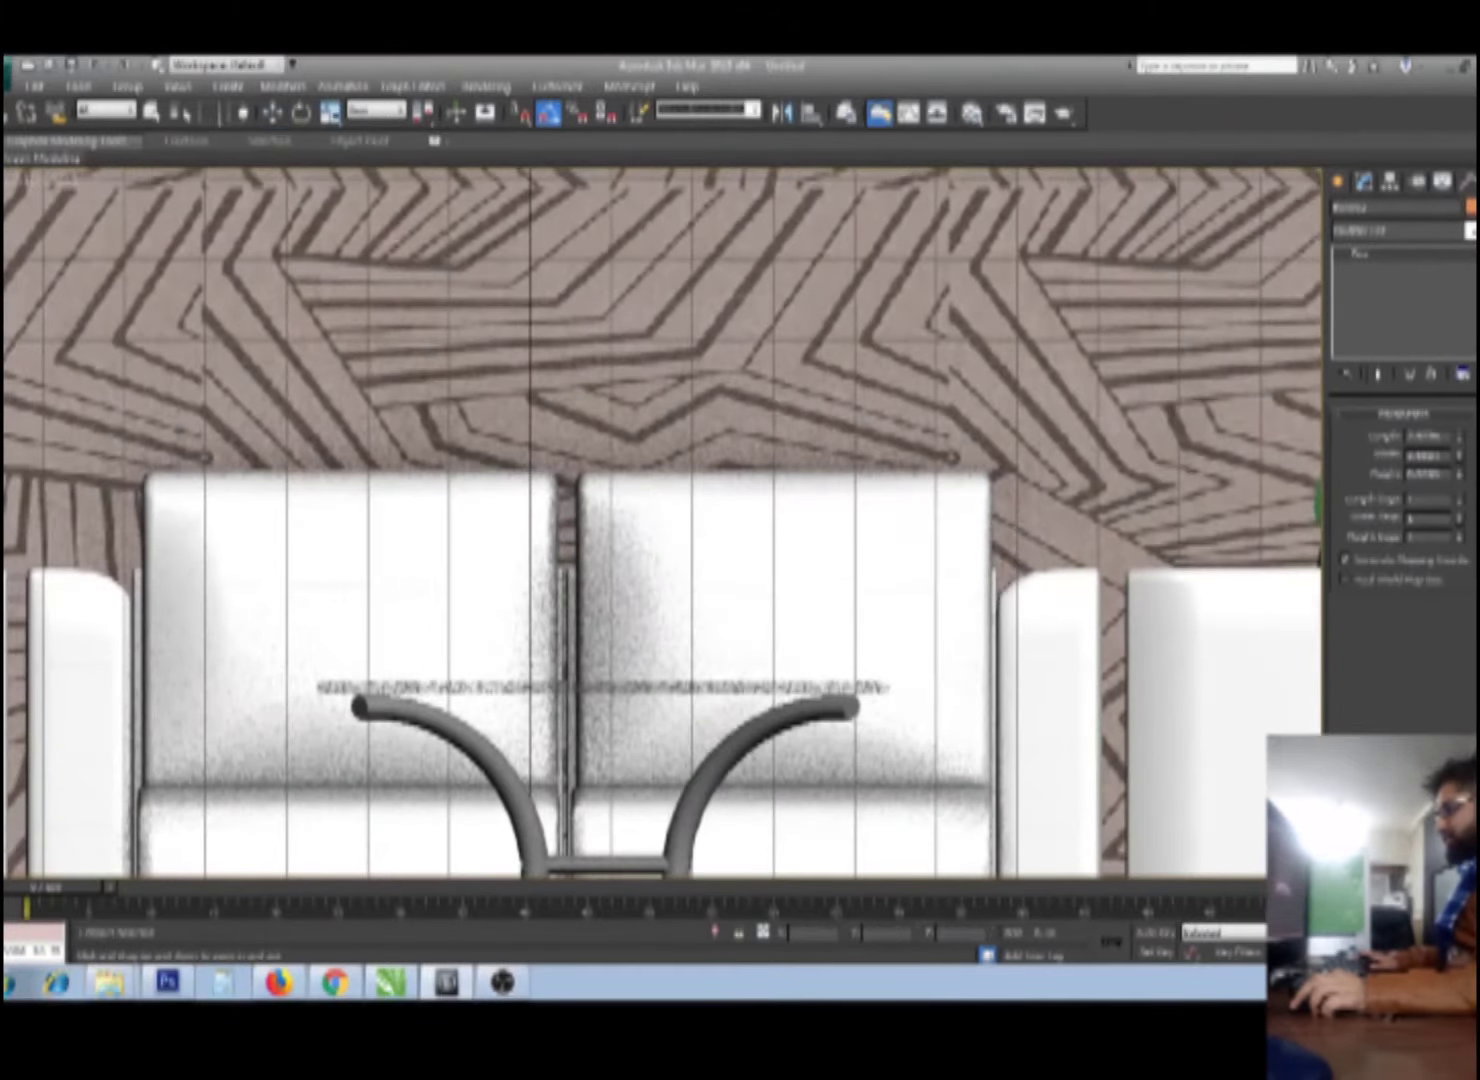
mouse_move(1040, 720)
left_mouse_down()
mouse_move(885, 694)
mouse_move(765, 456)
mouse_move(776, 515)
left_mouse_up()
Step: Draw a thin box panel on the back wall above the sofa
key("w")
left_click(1338, 184)
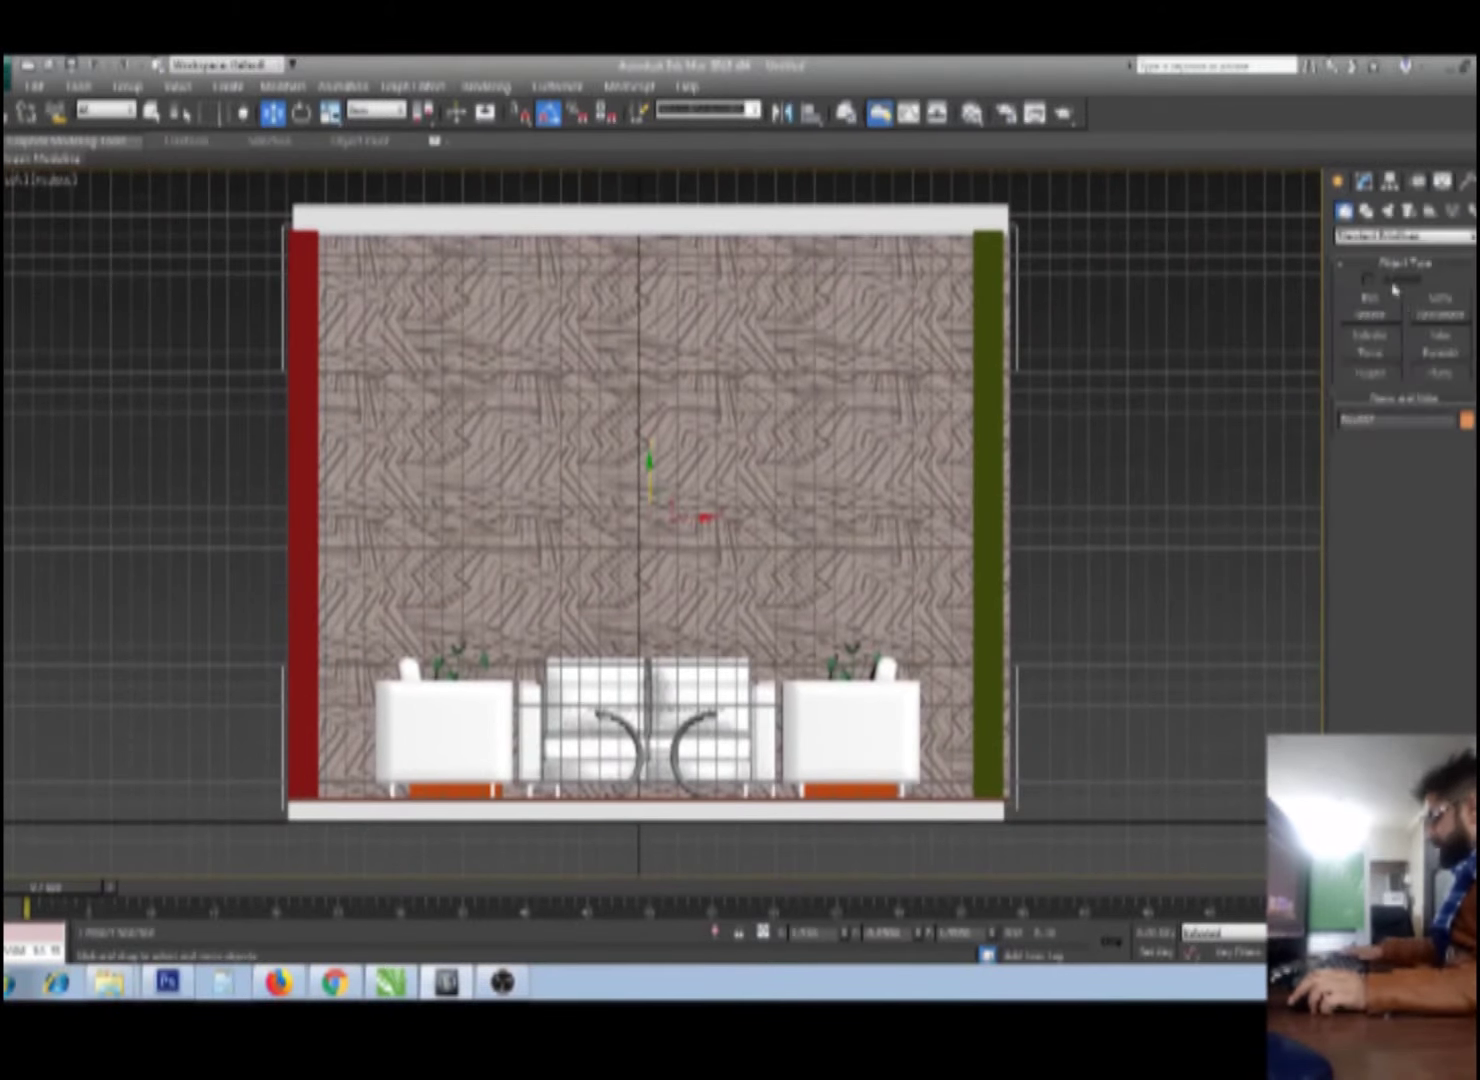
left_click(1370, 296)
key("F3")
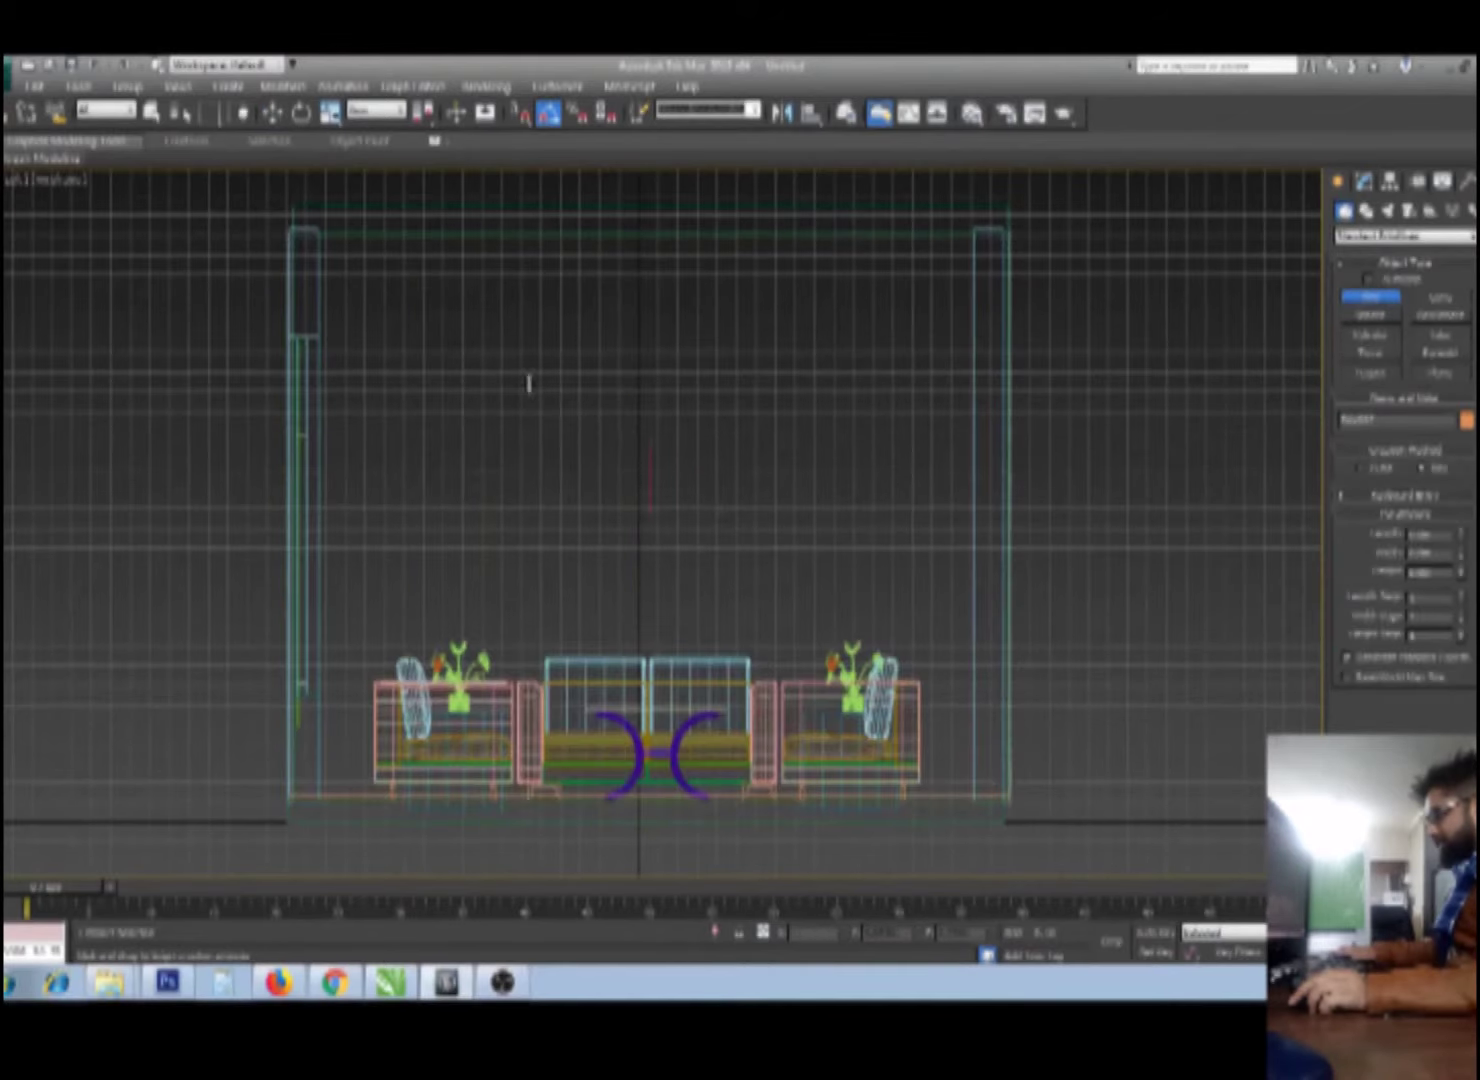
left_click_drag(511, 380, 802, 548)
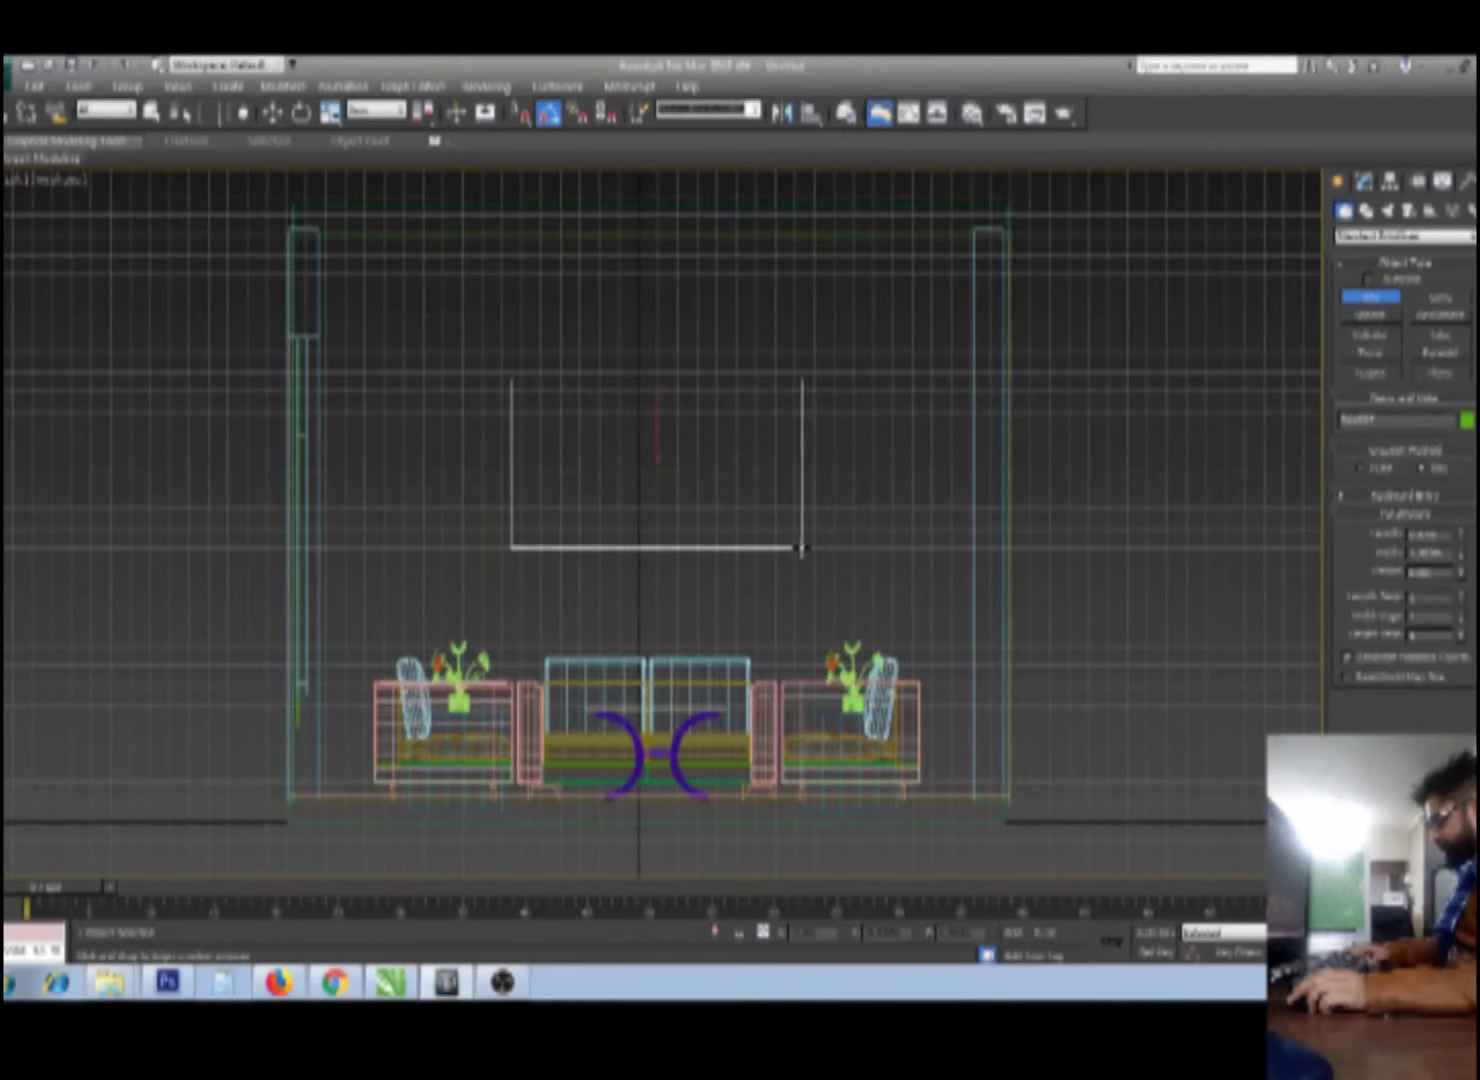
key("w")
Step: Return to shaded Perspective view and orbit around the new panel
key("p")
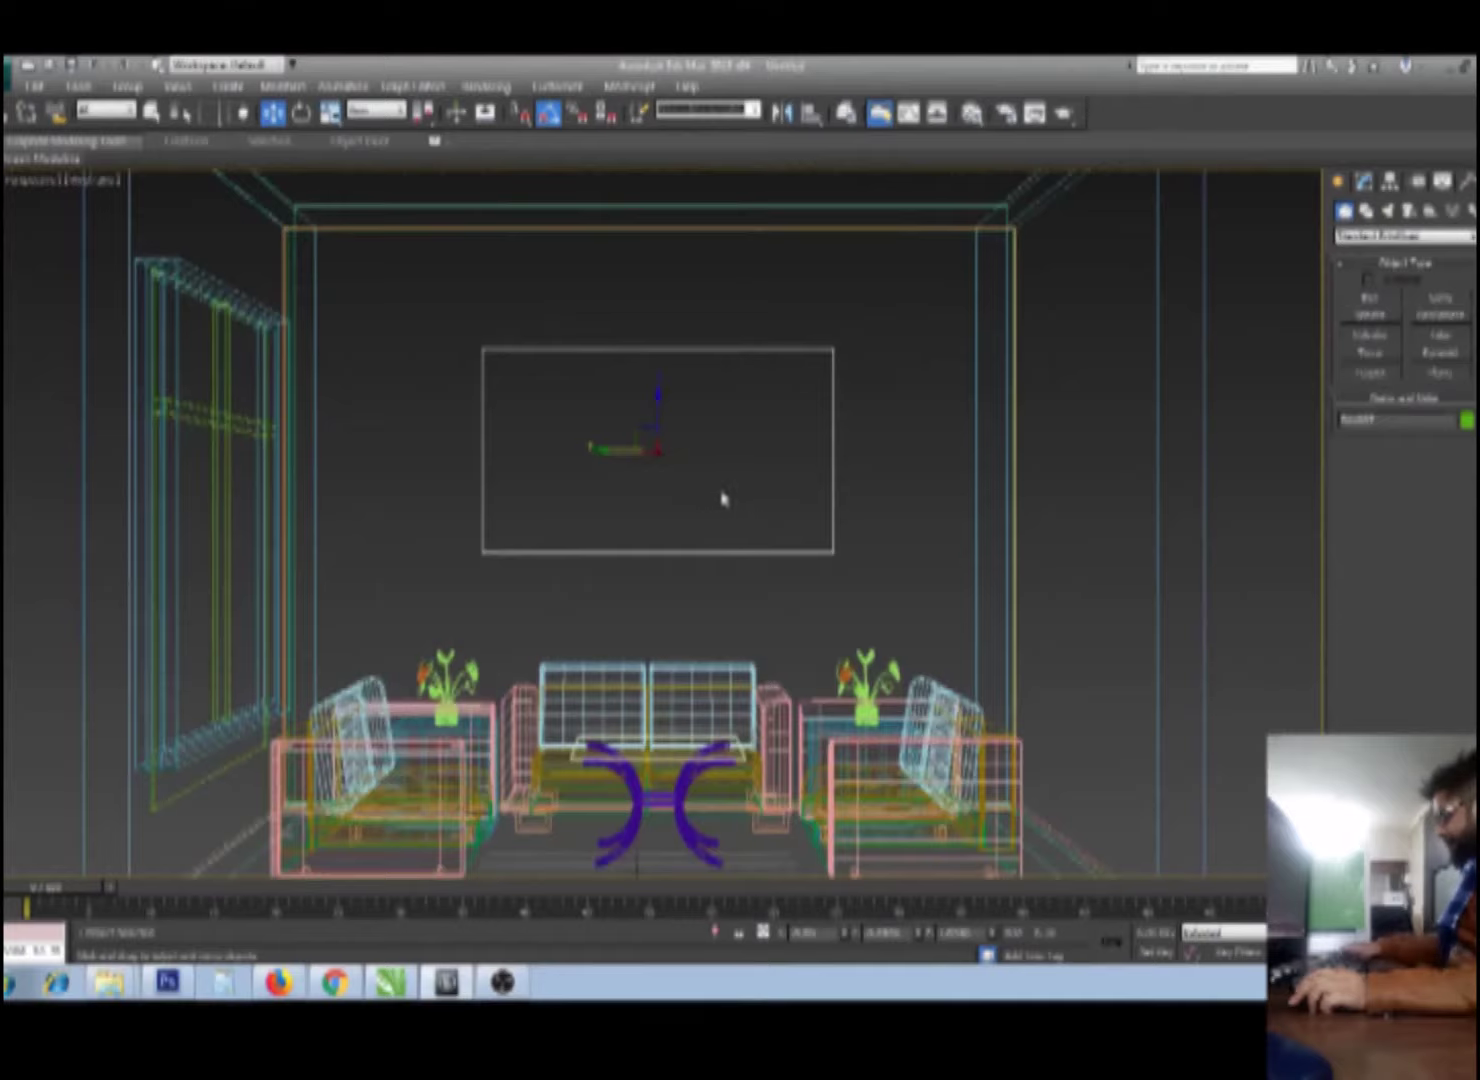
key("z")
key("F3")
mouse_move(722, 536)
middle_mouse_down("alt")
mouse_move(701, 535)
mouse_move(852, 479)
mouse_move(1240, 420)
mouse_move(1229, 360)
middle_mouse_up("alt")
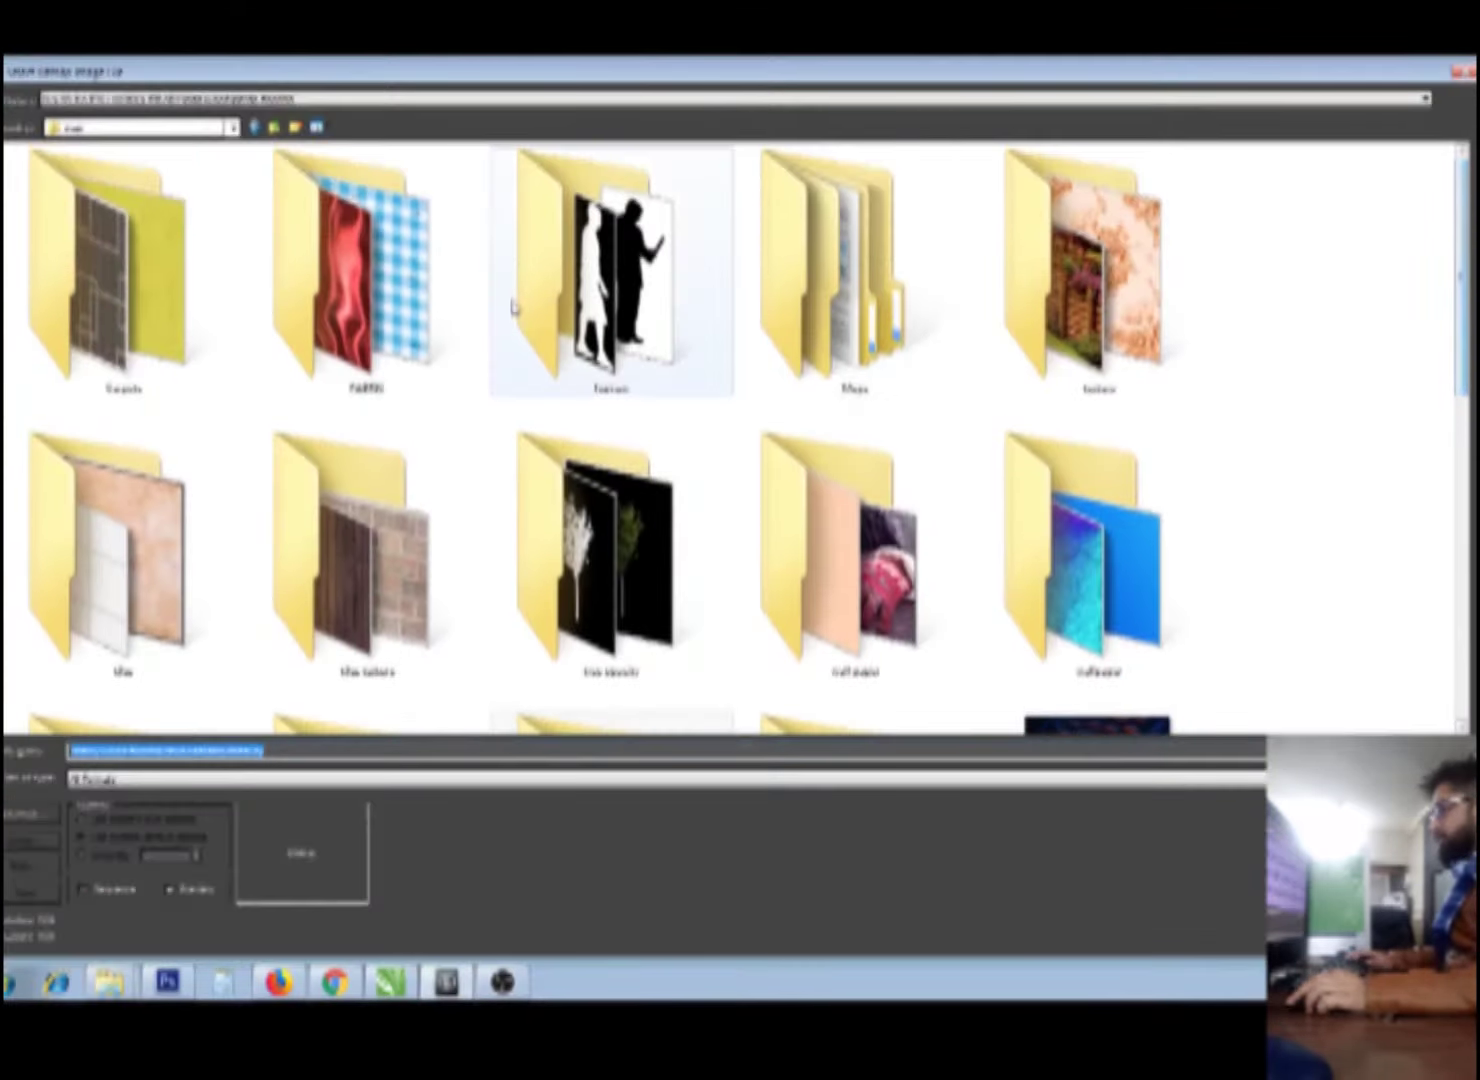
Step: Load the brick garden landscaping image from the textures folder as the bitmap
double_click(1150, 300)
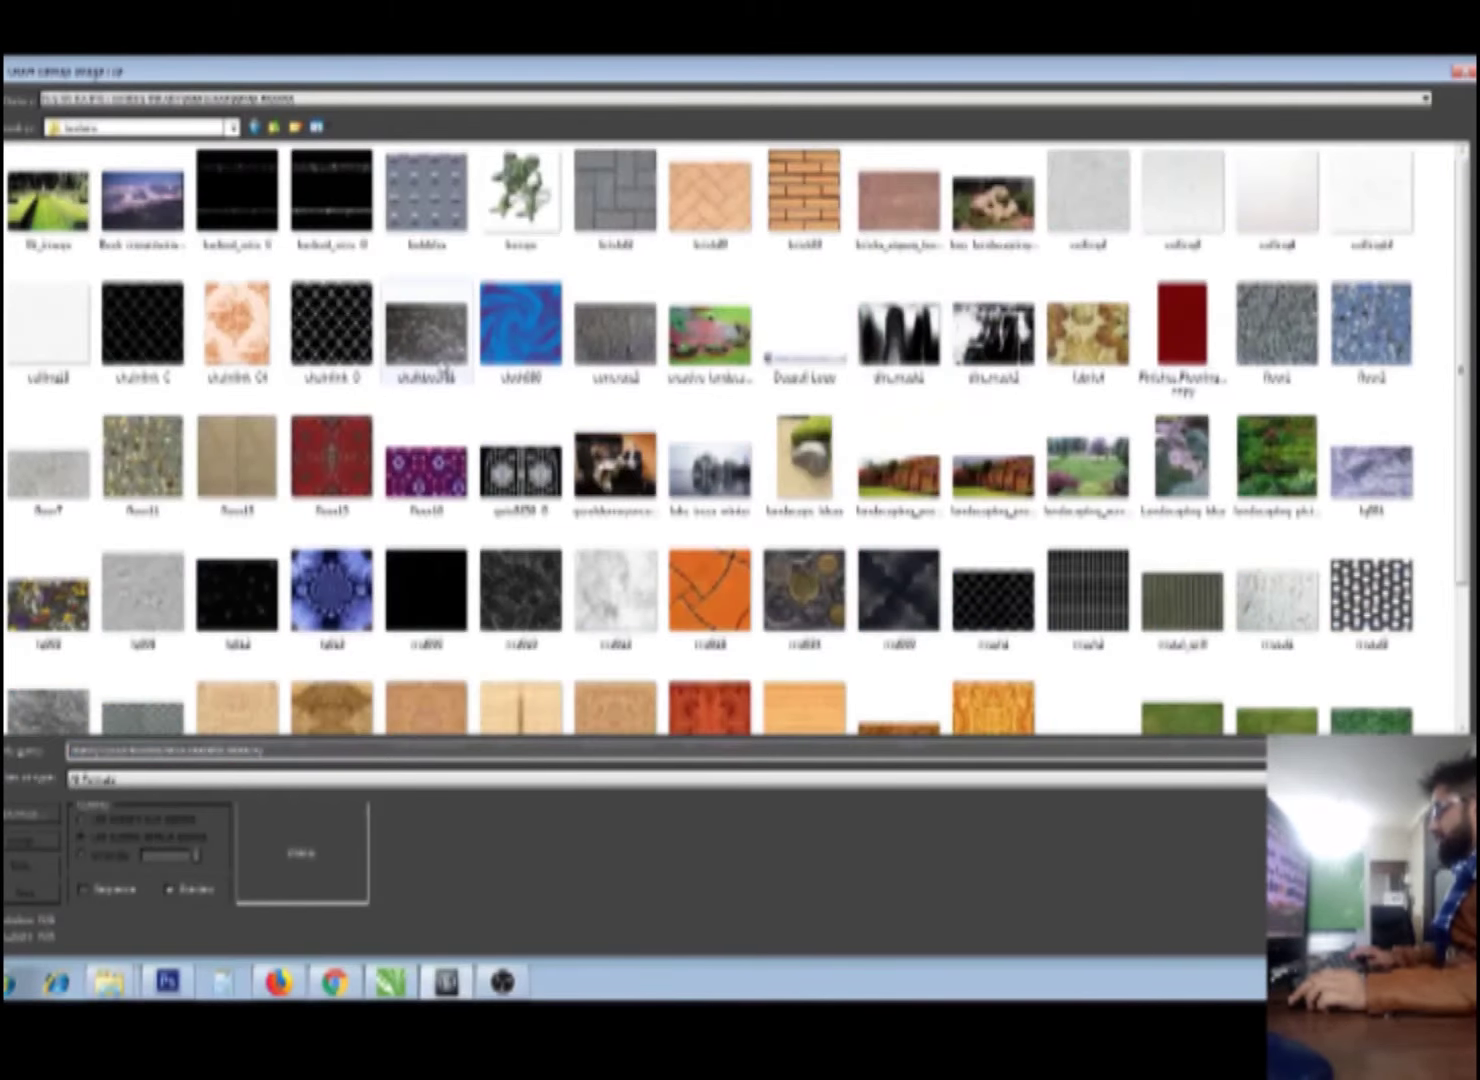
left_click(53, 213)
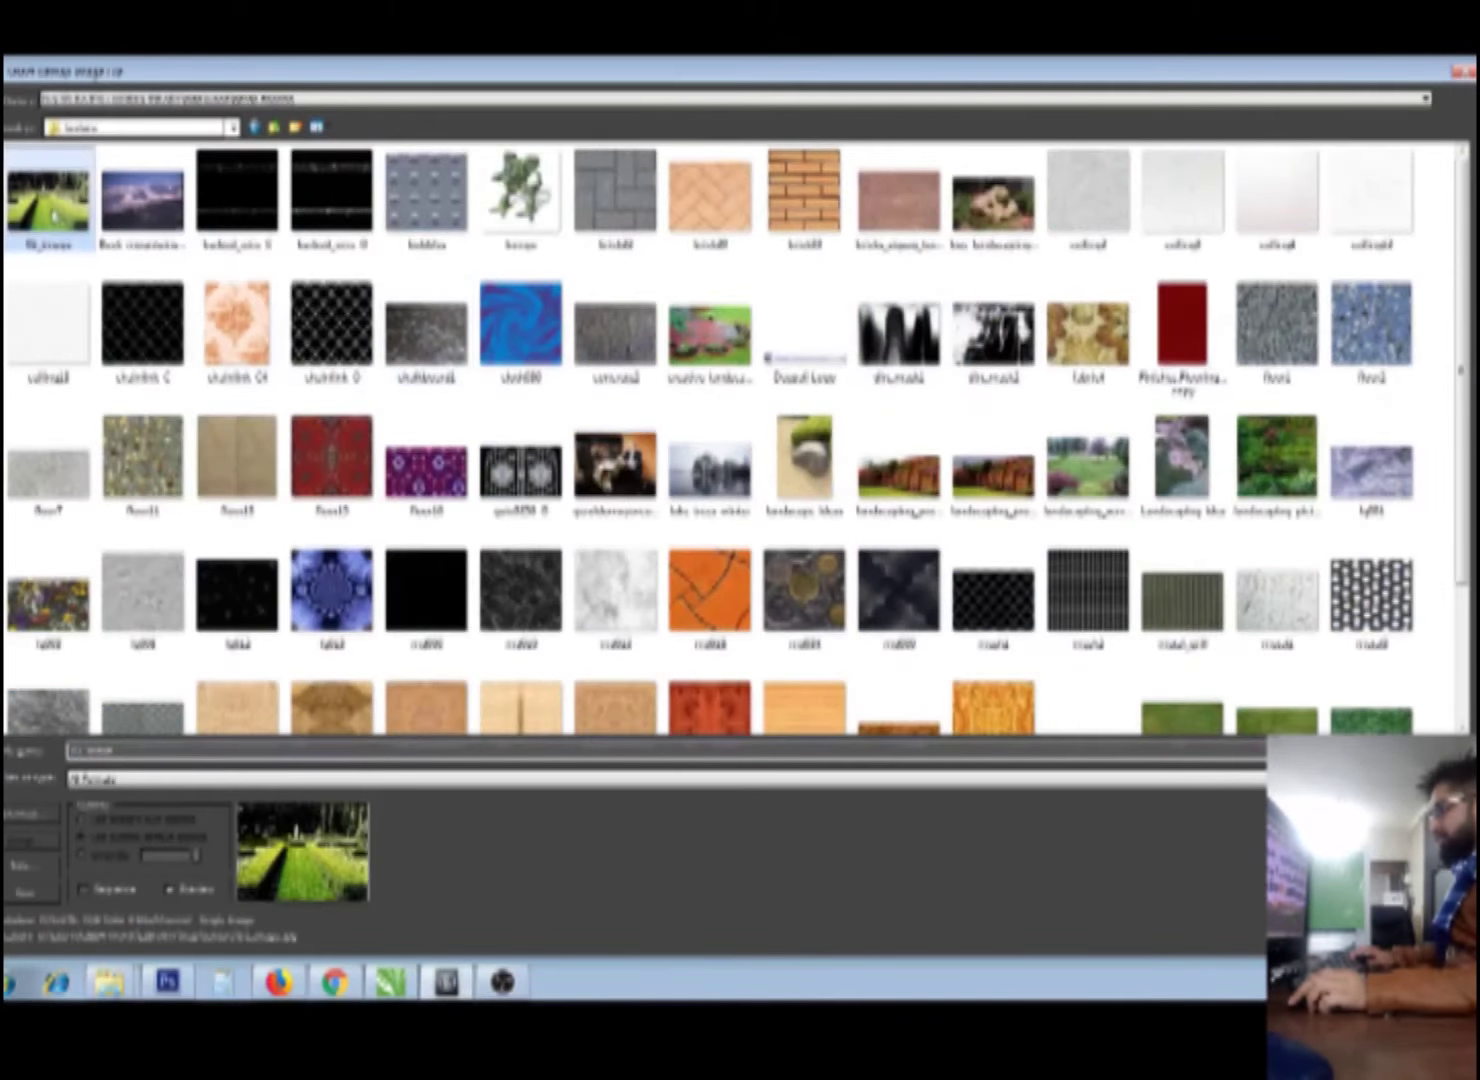
left_click(886, 493)
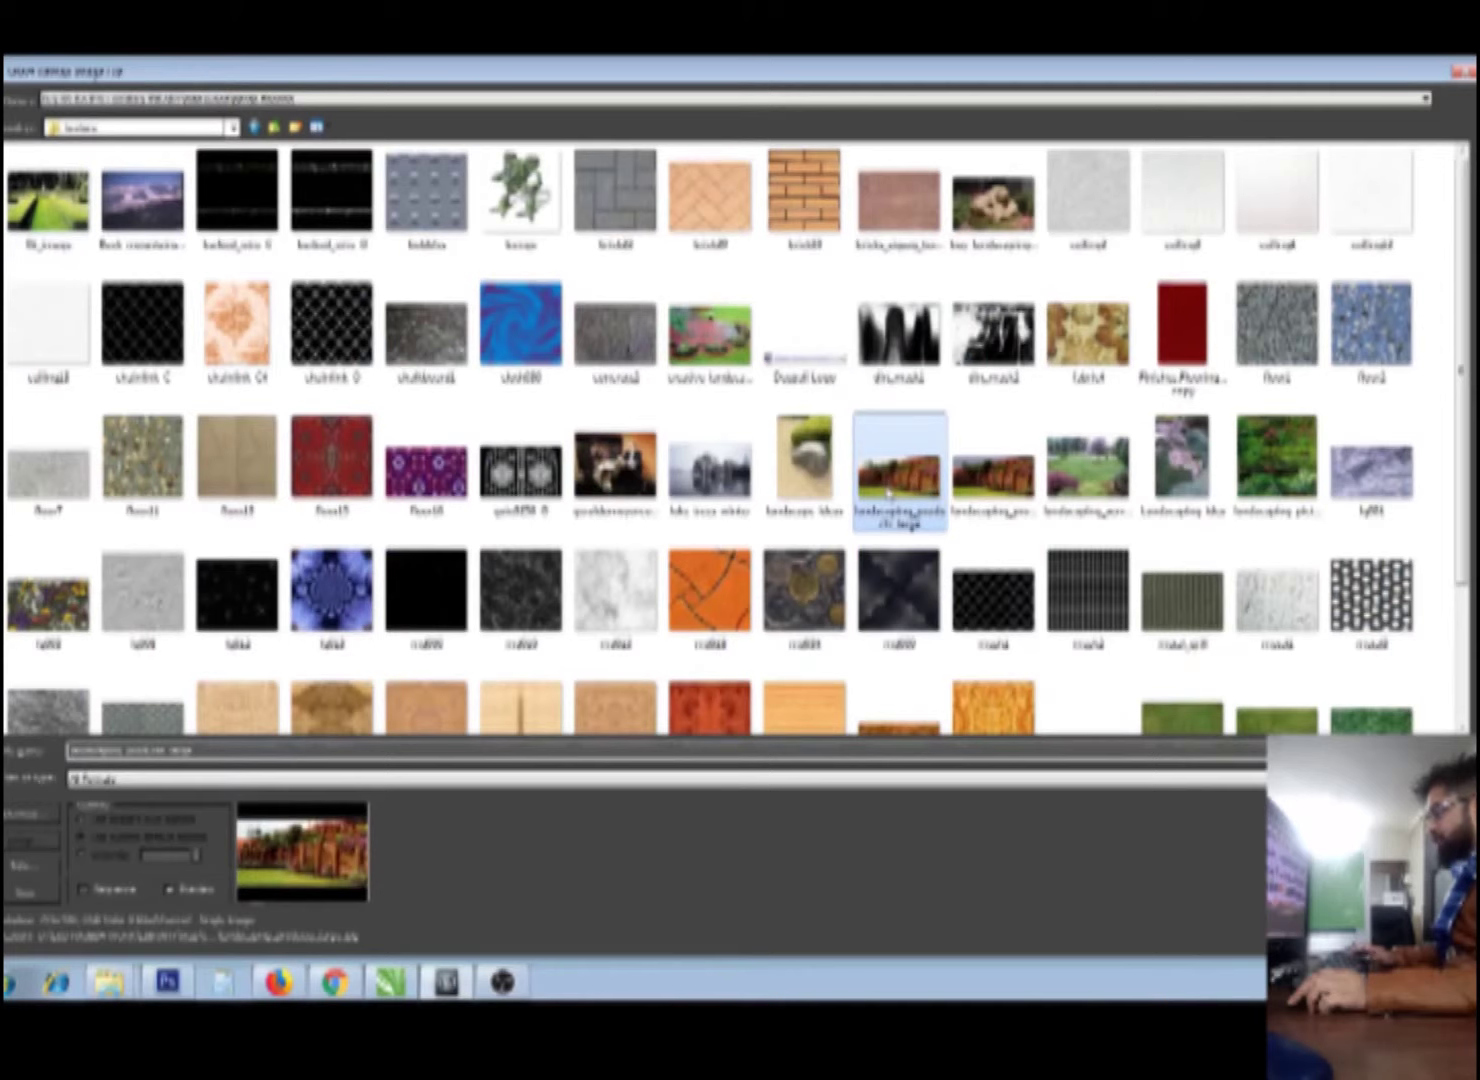
double_click(894, 487)
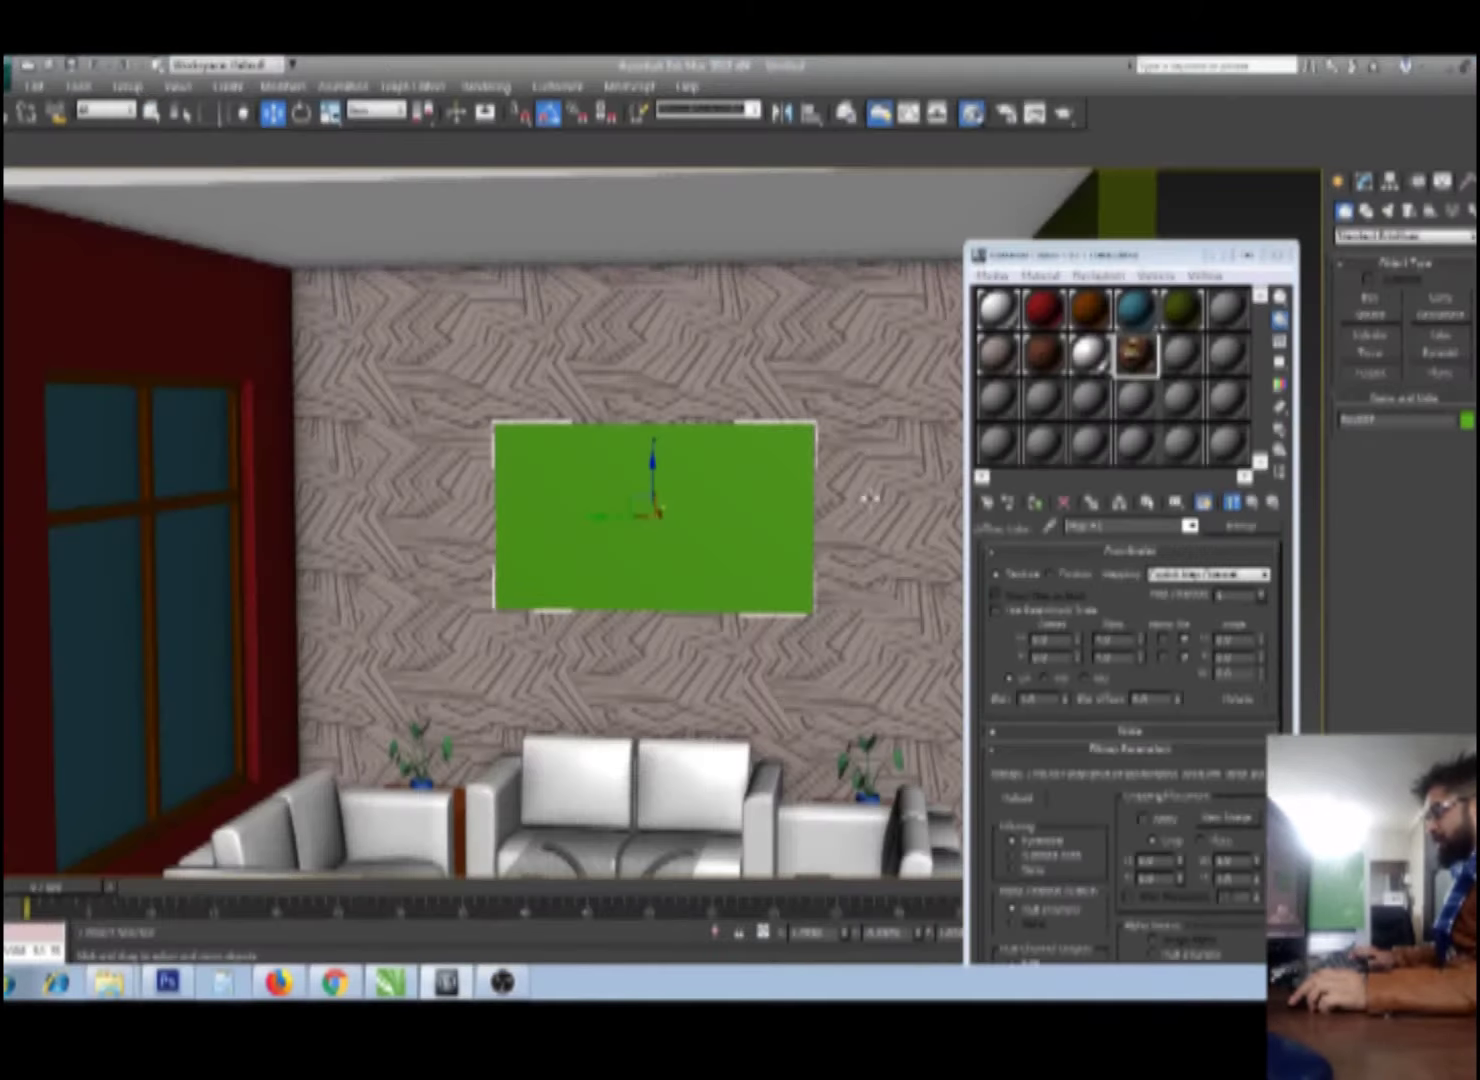
Step: Assign the landscape material to the wall panel with Tiling U and V set to 1
left_click(1043, 502)
left_click(688, 545)
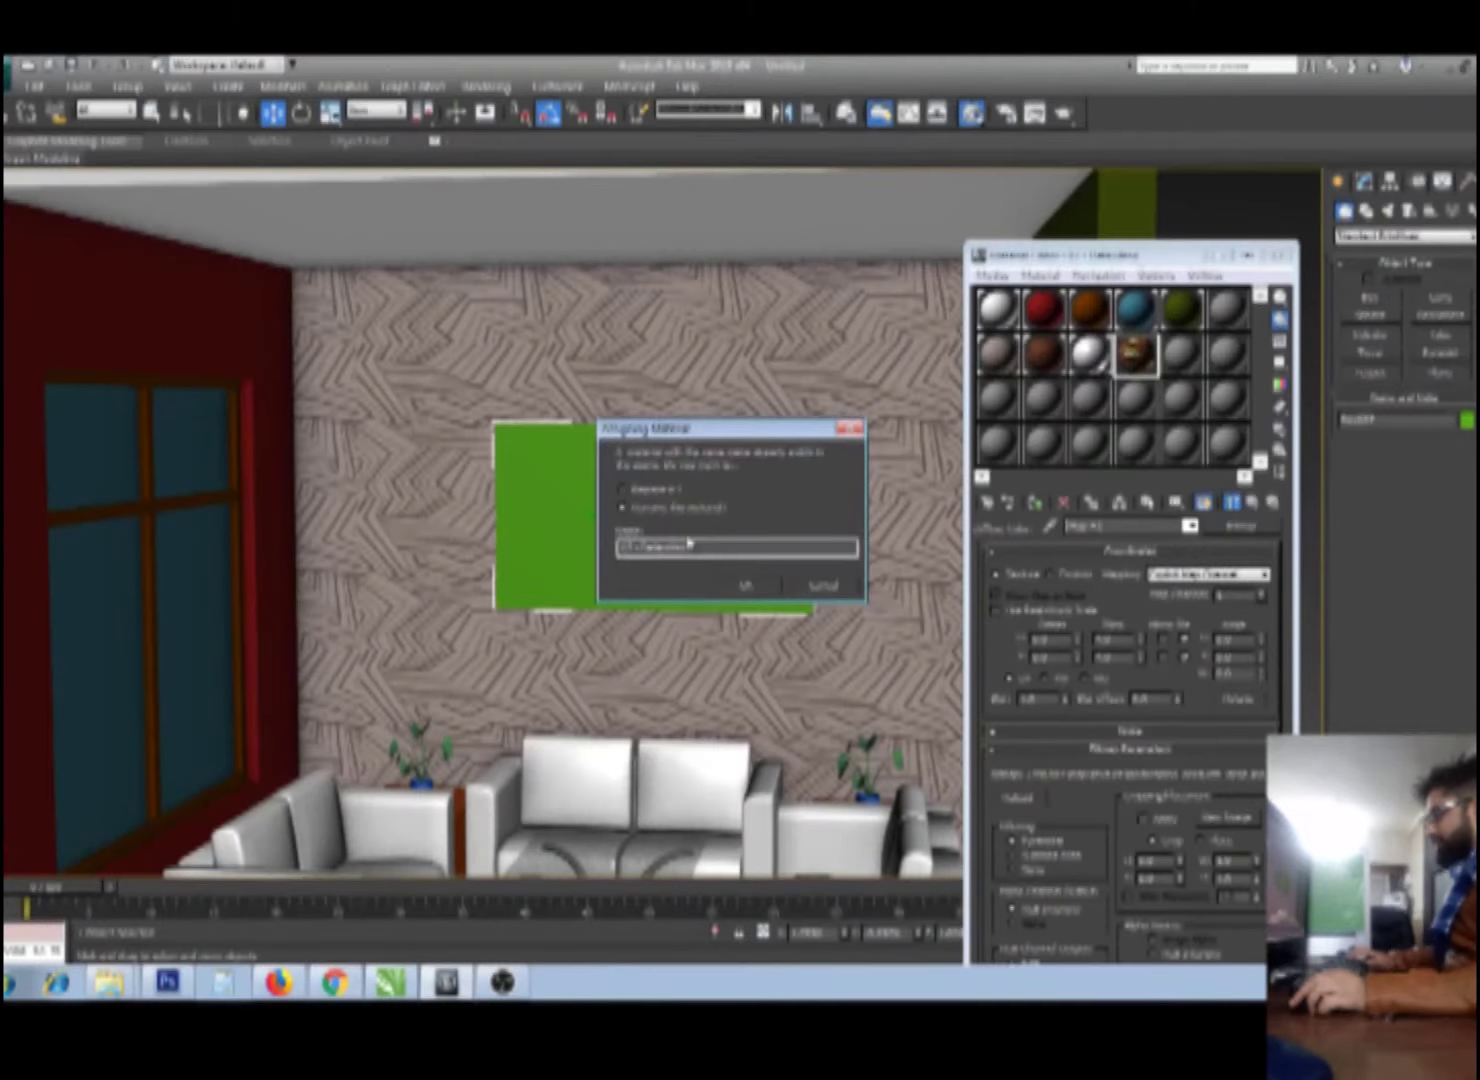
left_click(750, 587)
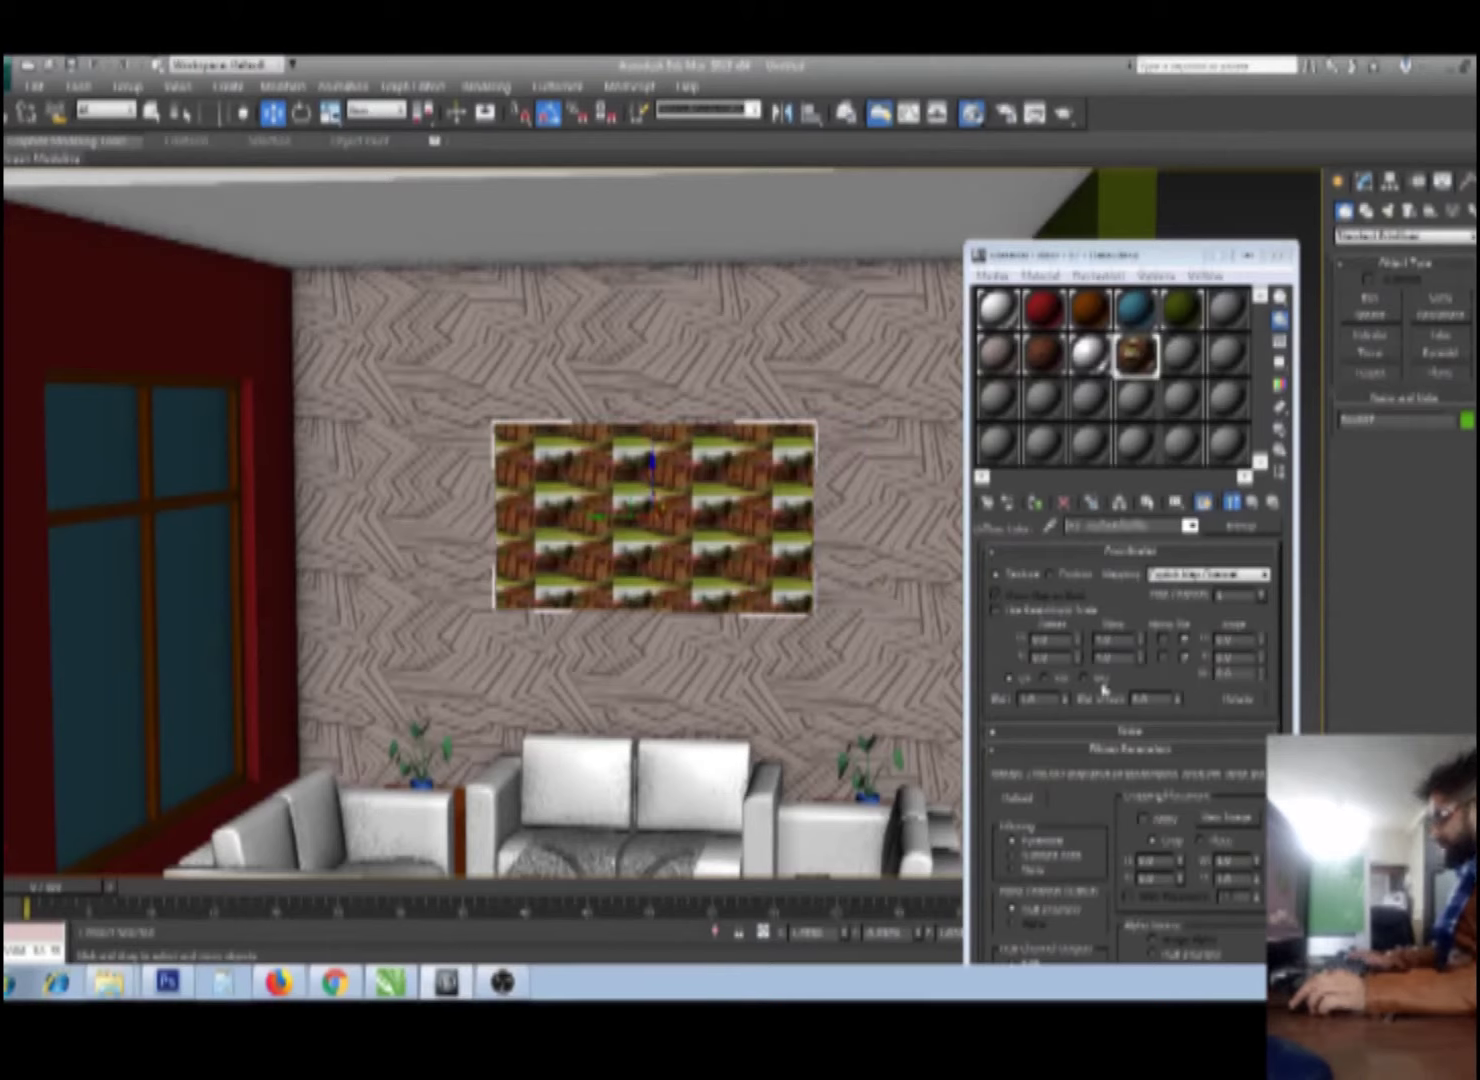
left_click(992, 631)
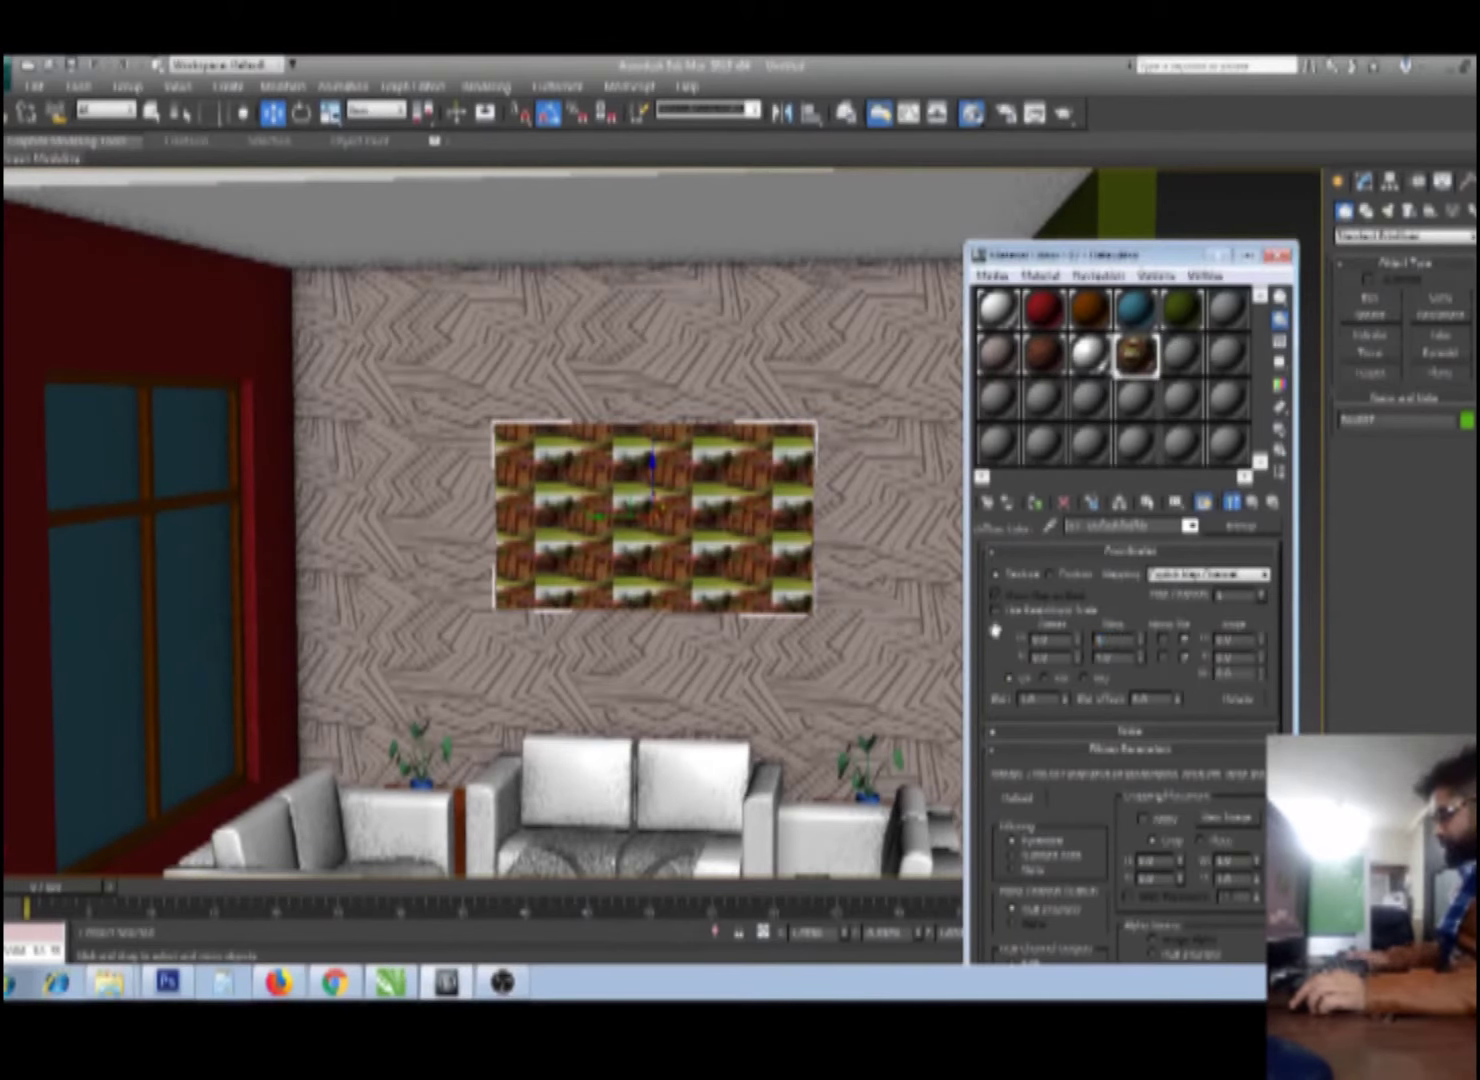
type("1")
key("Return")
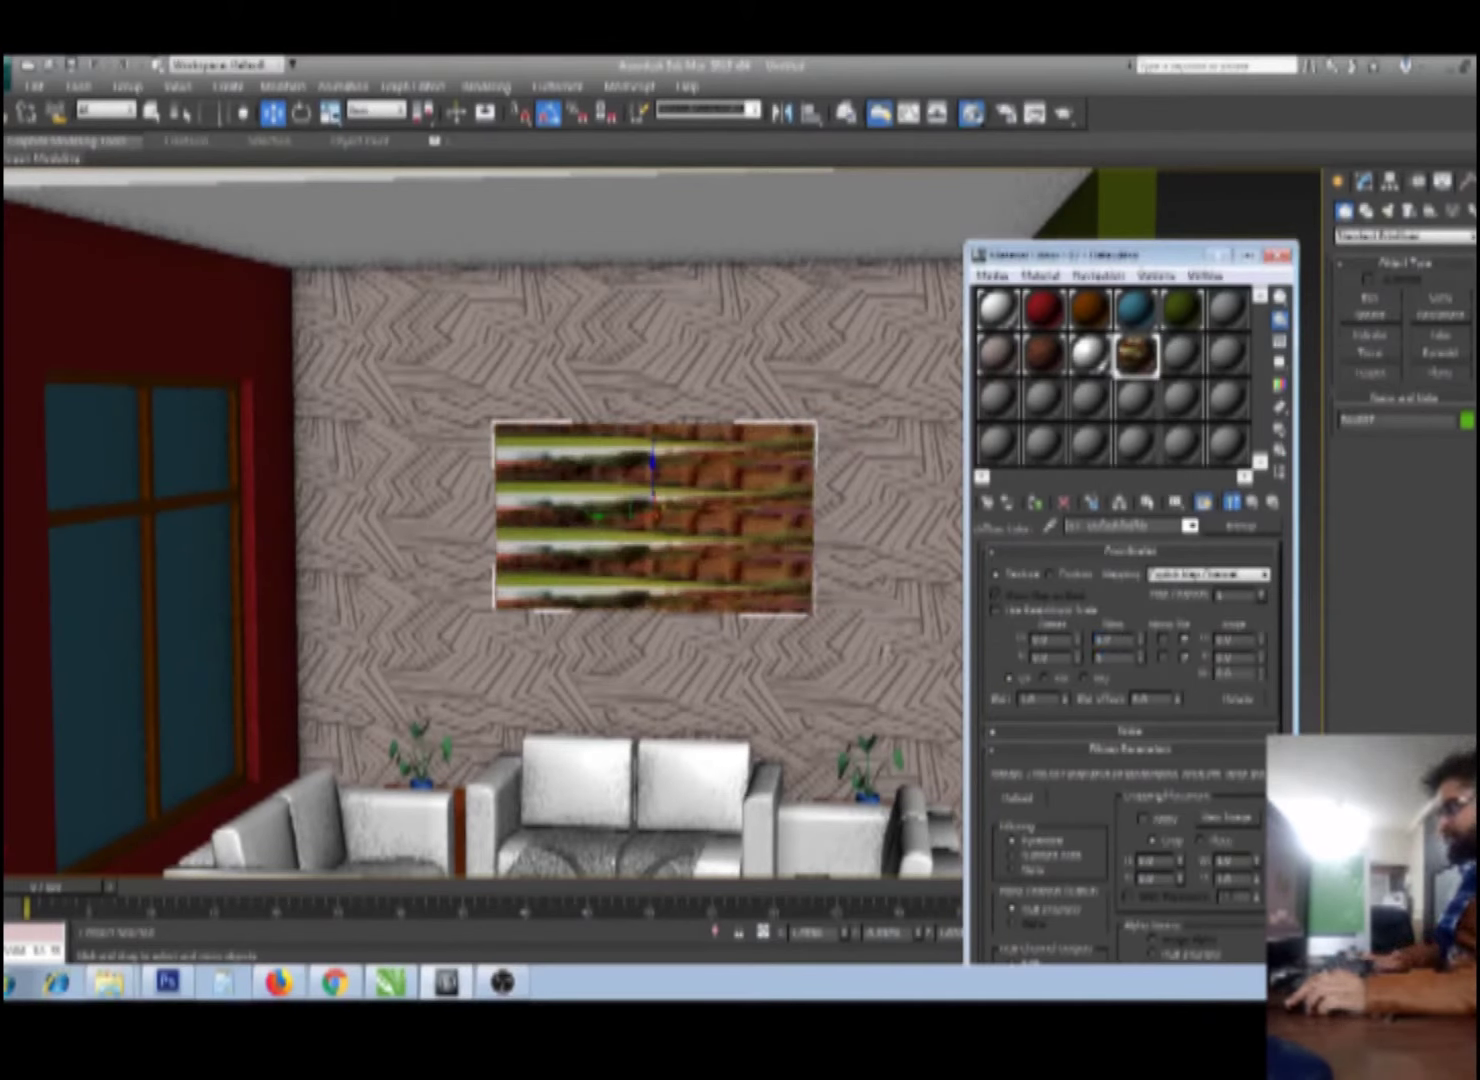
left_click(1103, 657)
type("1")
key("Return")
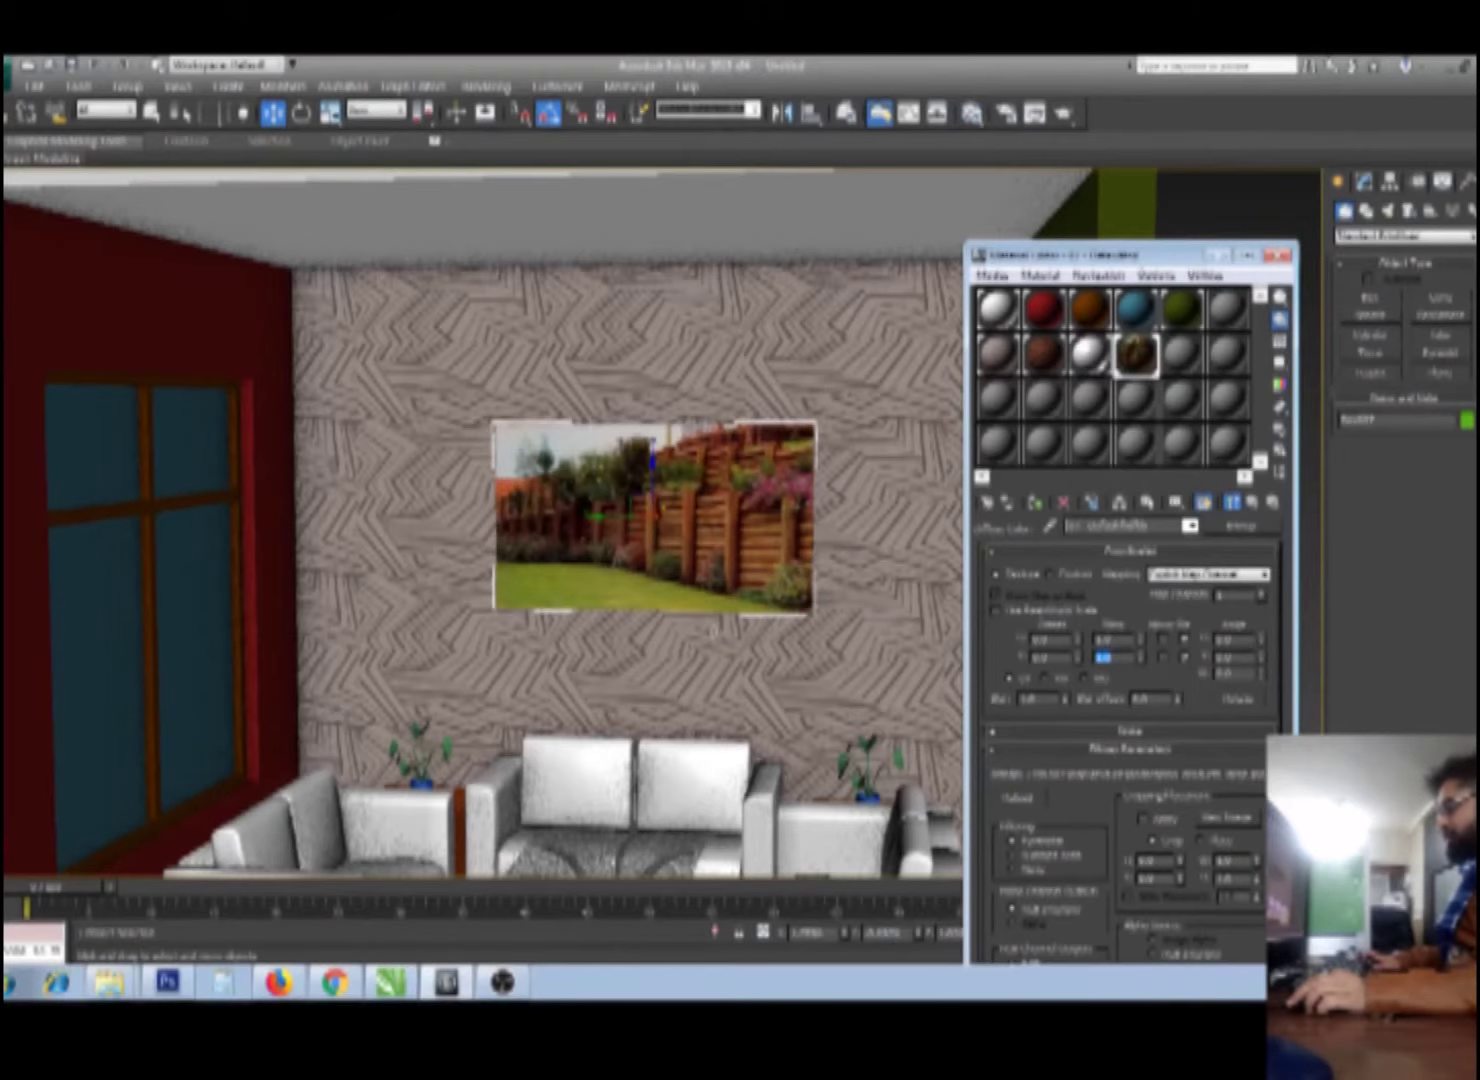
Step: Close the Material Editor and orbit to view the picture on the wall
key("m")
scroll(866, 562, "down", 3)
middle_click_drag(866, 562, 845, 583, "alt")
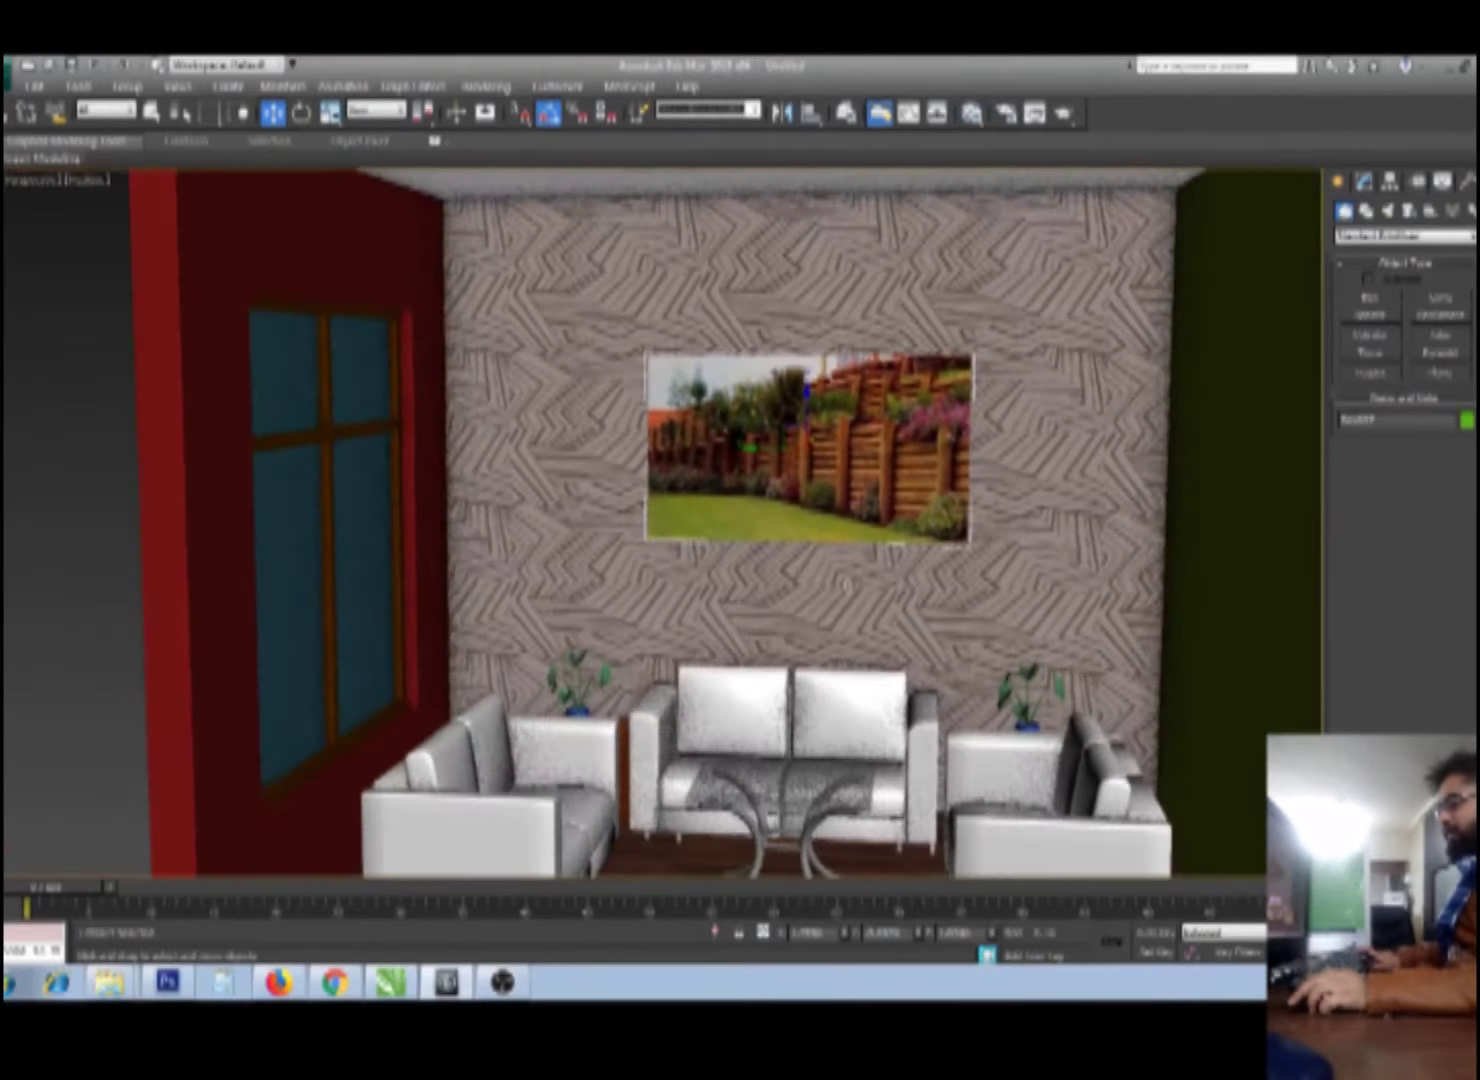
scroll(1018, 706, "down", 3)
scroll(1018, 706, "down", 2)
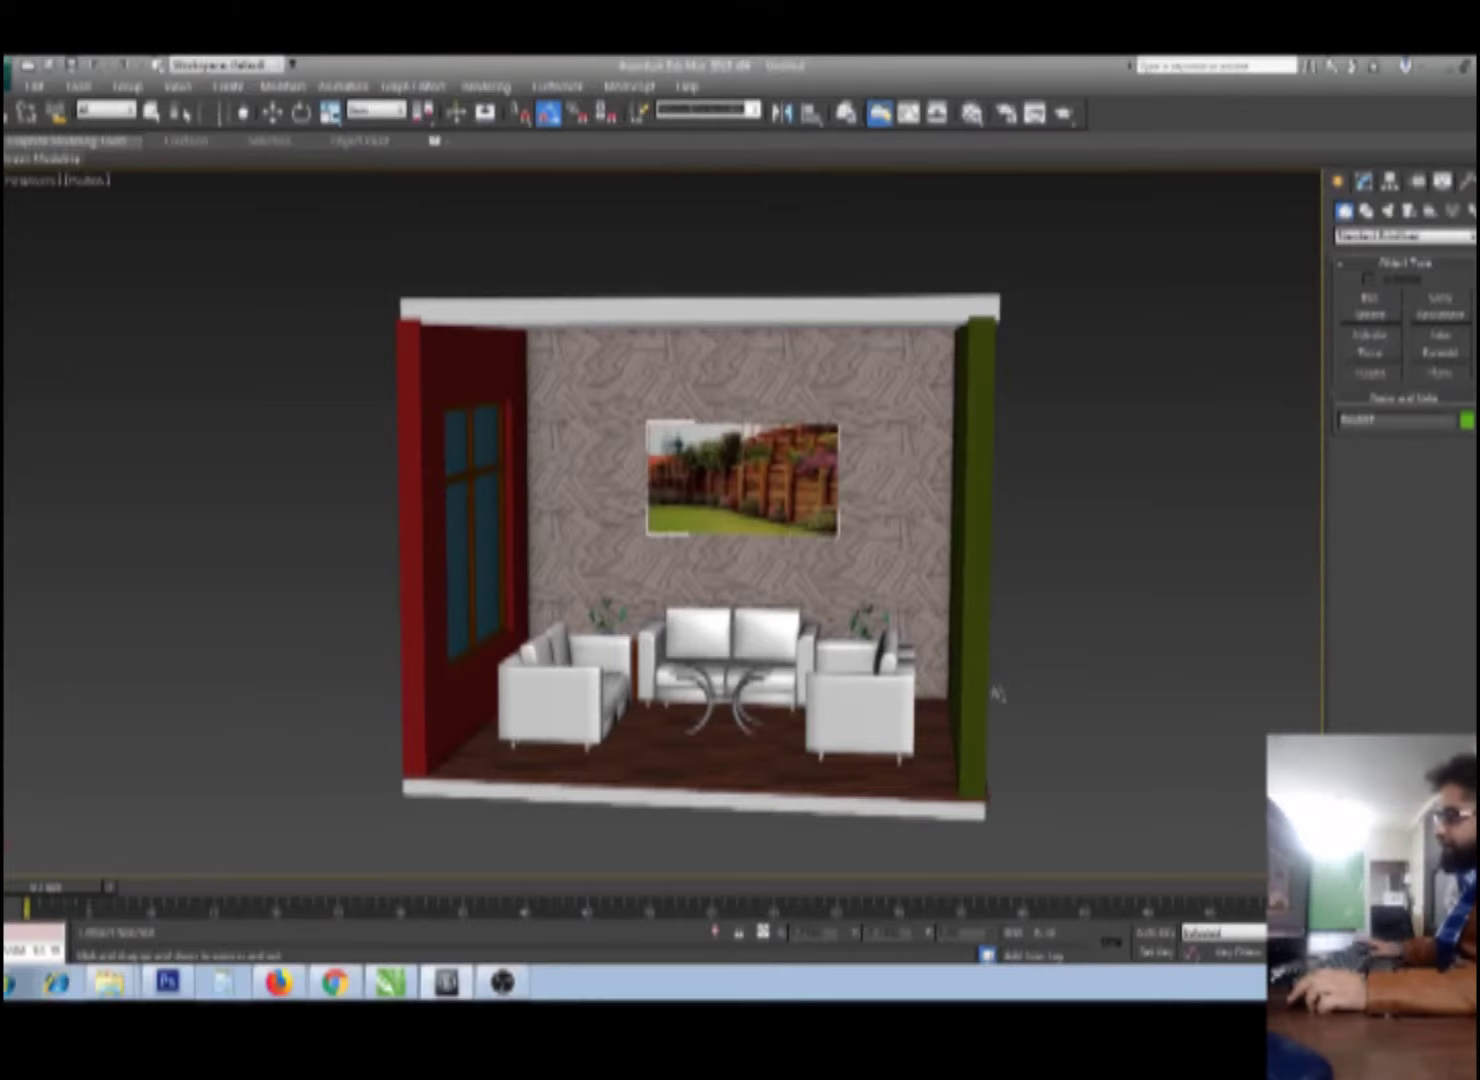
middle_click_drag(855, 705, 856, 700, "alt")
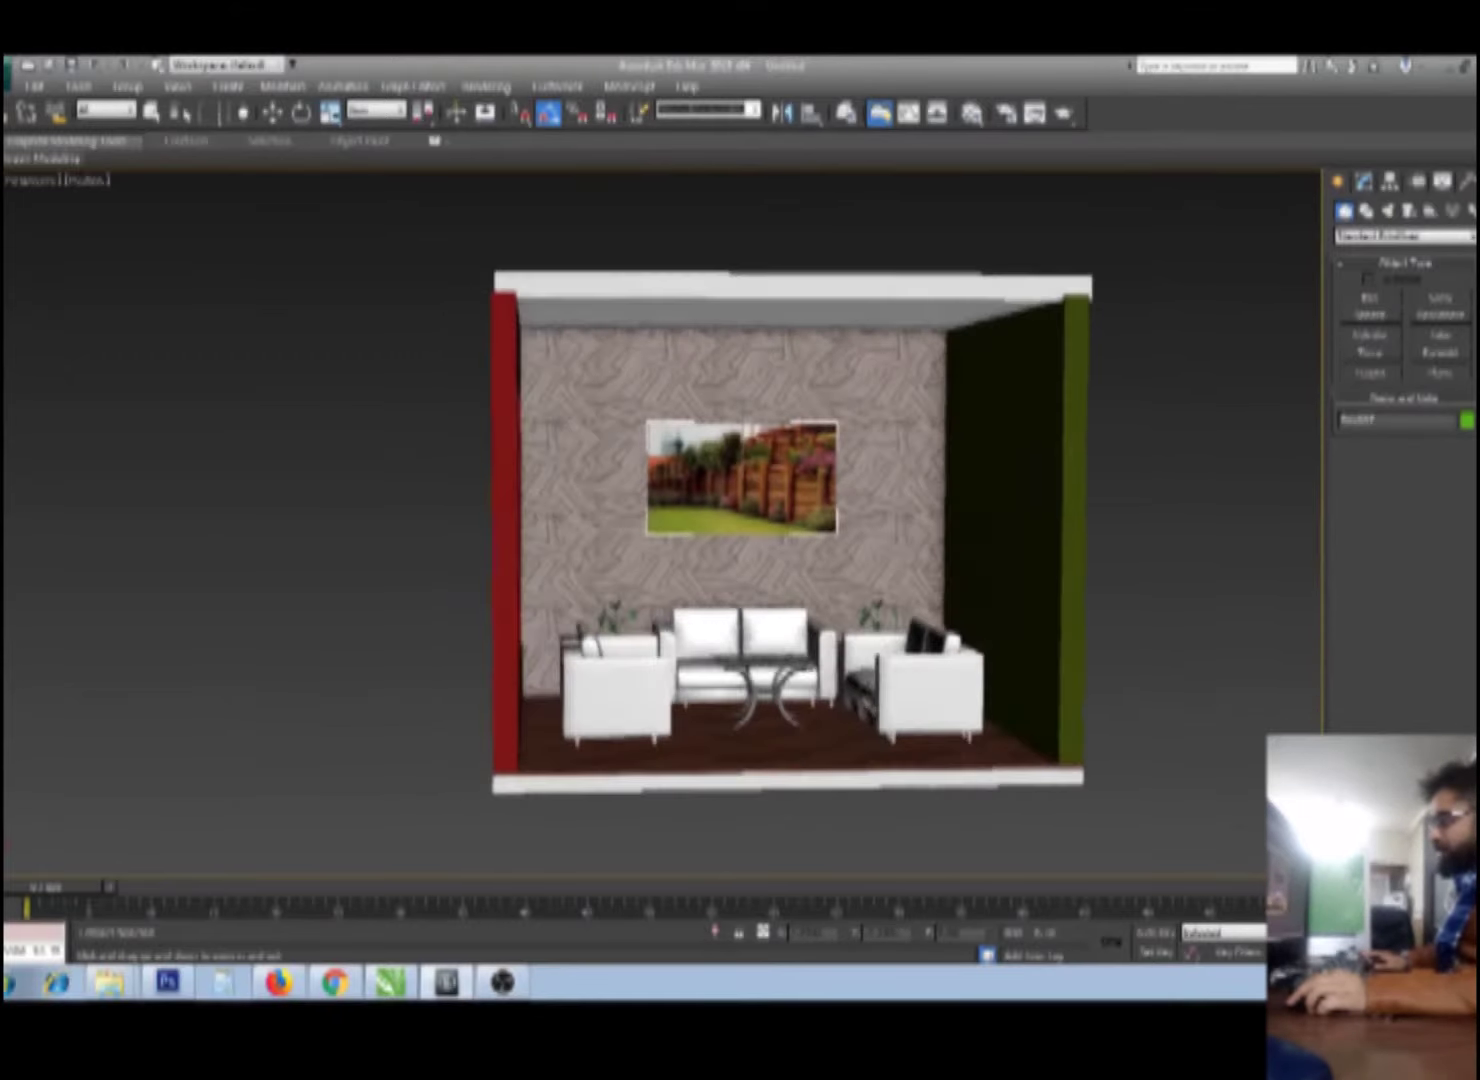
scroll(857, 702, "up", 1)
scroll(860, 690, "up", 3)
middle_click_drag(862, 680, 760, 690, "alt")
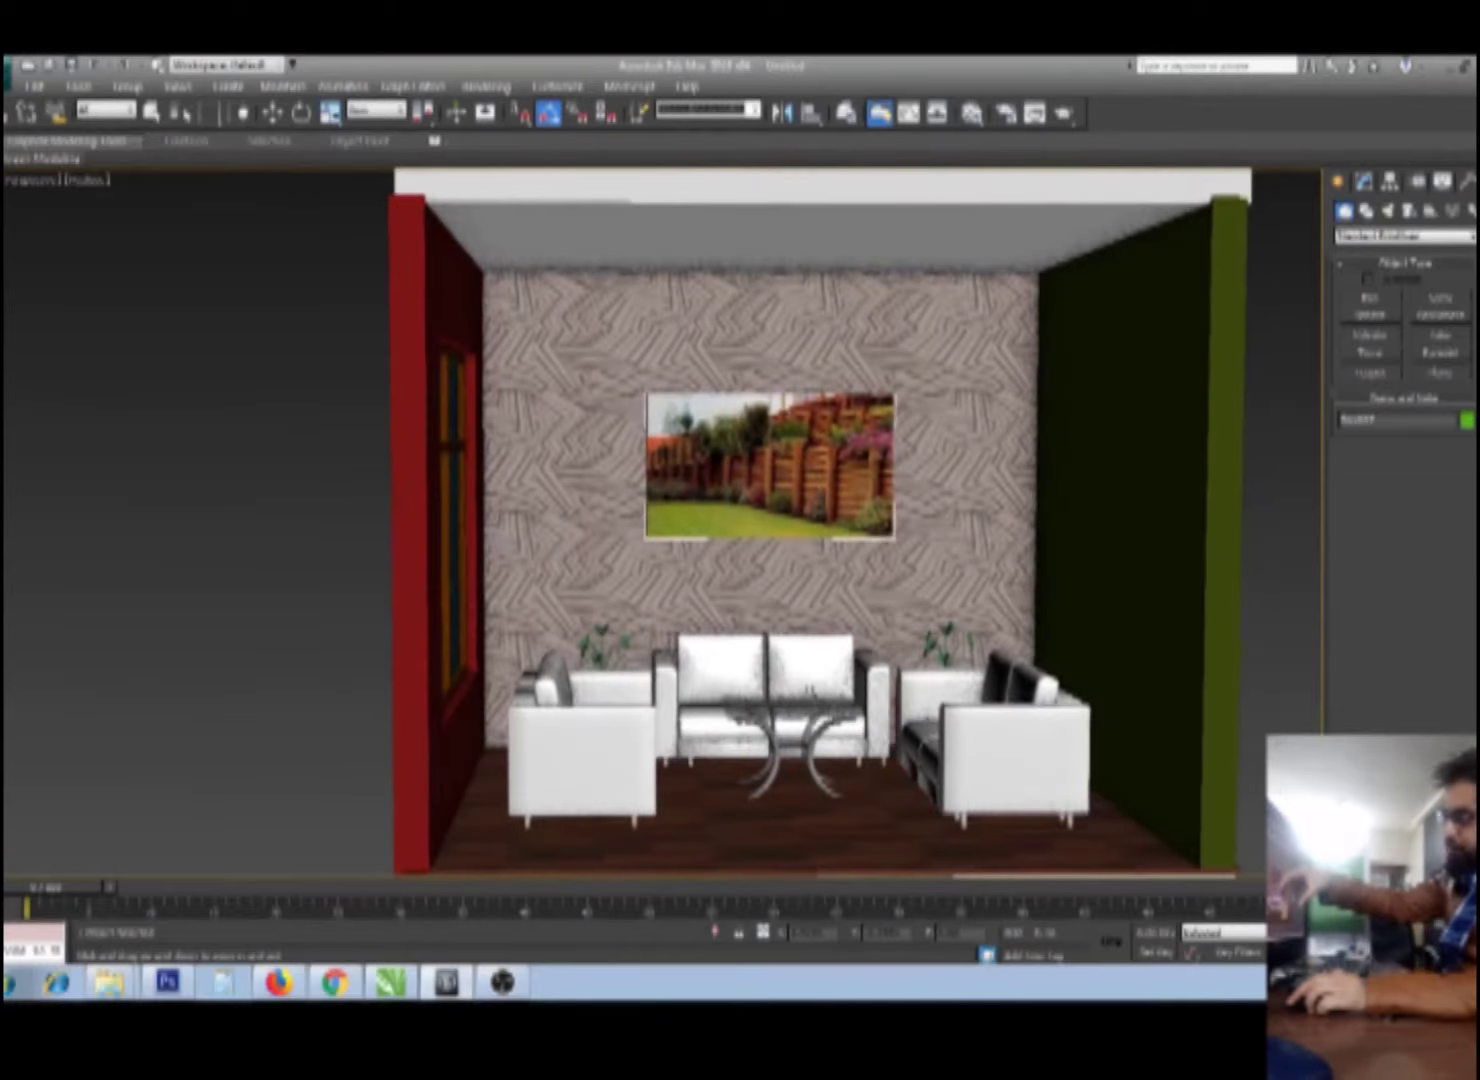
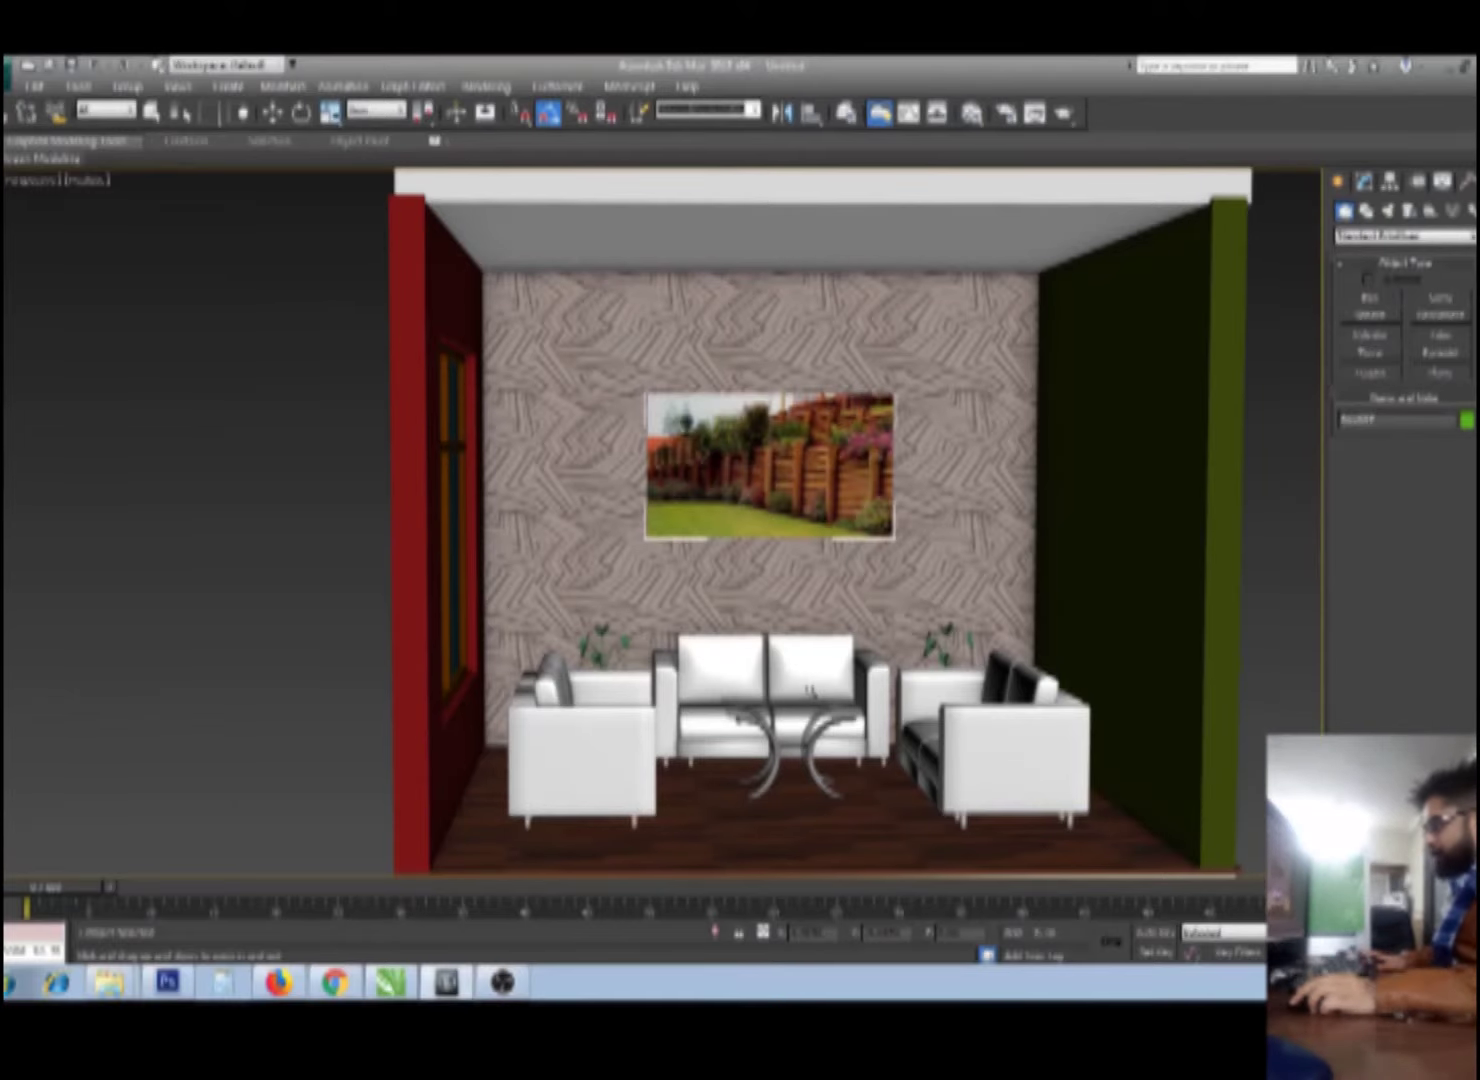
Step: Look around the room from perspective, left and front views, selecting the glass table
middle_click_drag(810, 690, 777, 370, "alt")
key("w")
left_click(1117, 572)
left_click(775, 641)
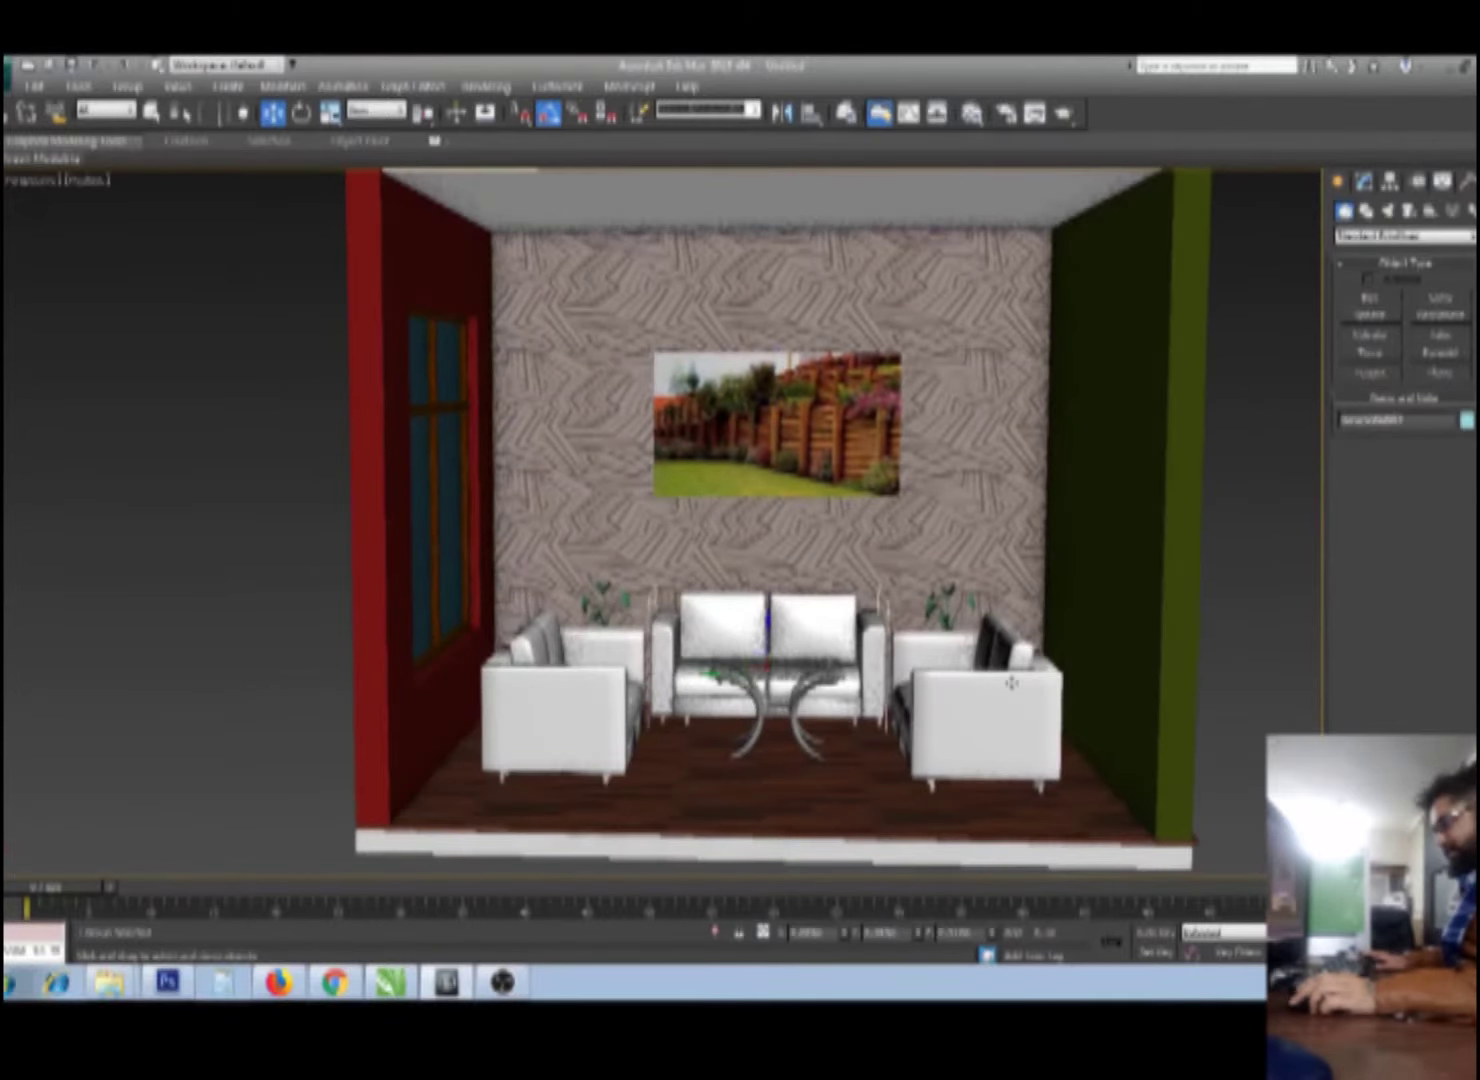
middle_click_drag(1013, 682, 898, 645)
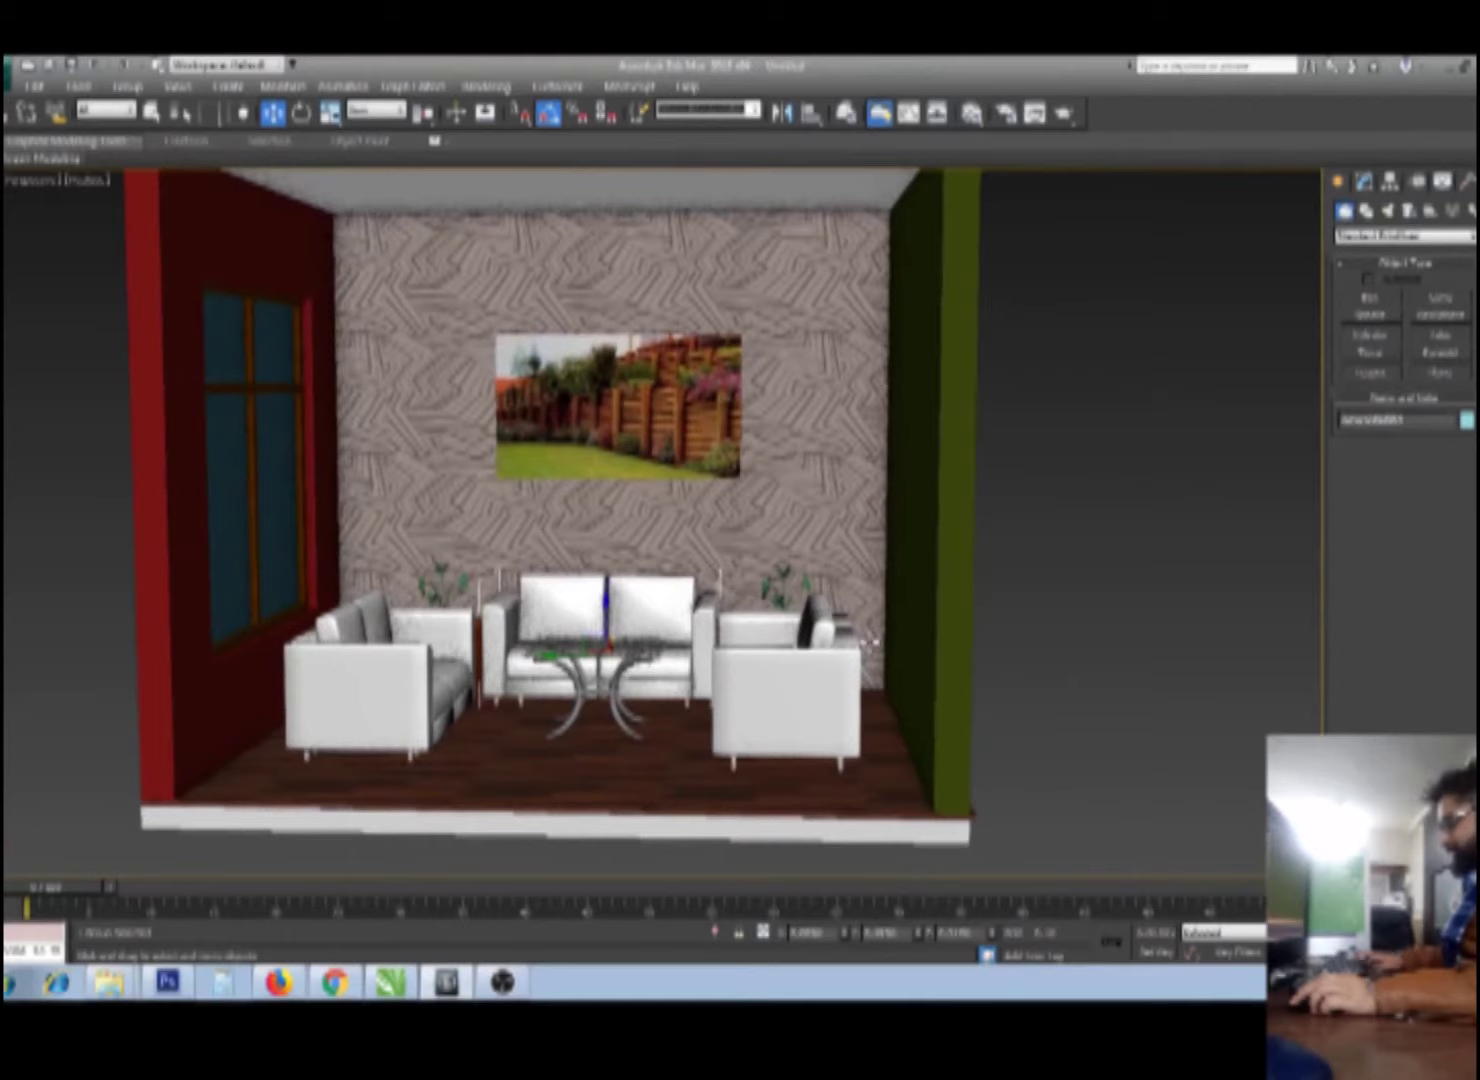
key("l")
scroll(872, 654, "up", 3)
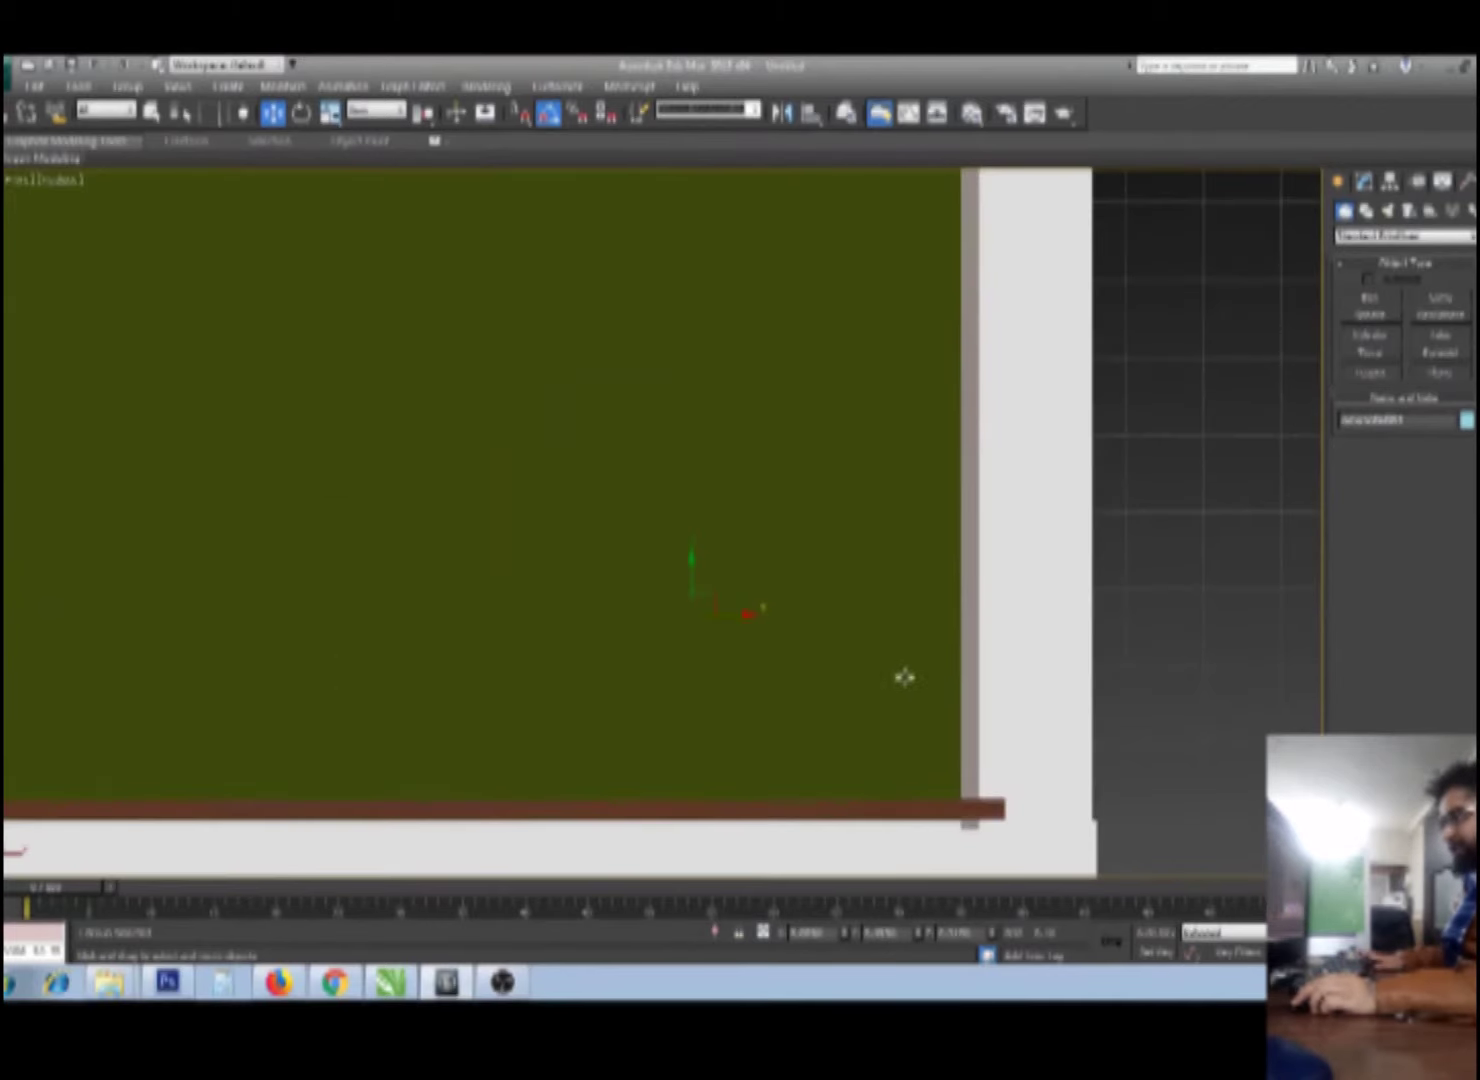
key("f")
middle_click_drag(895, 674, 714, 655)
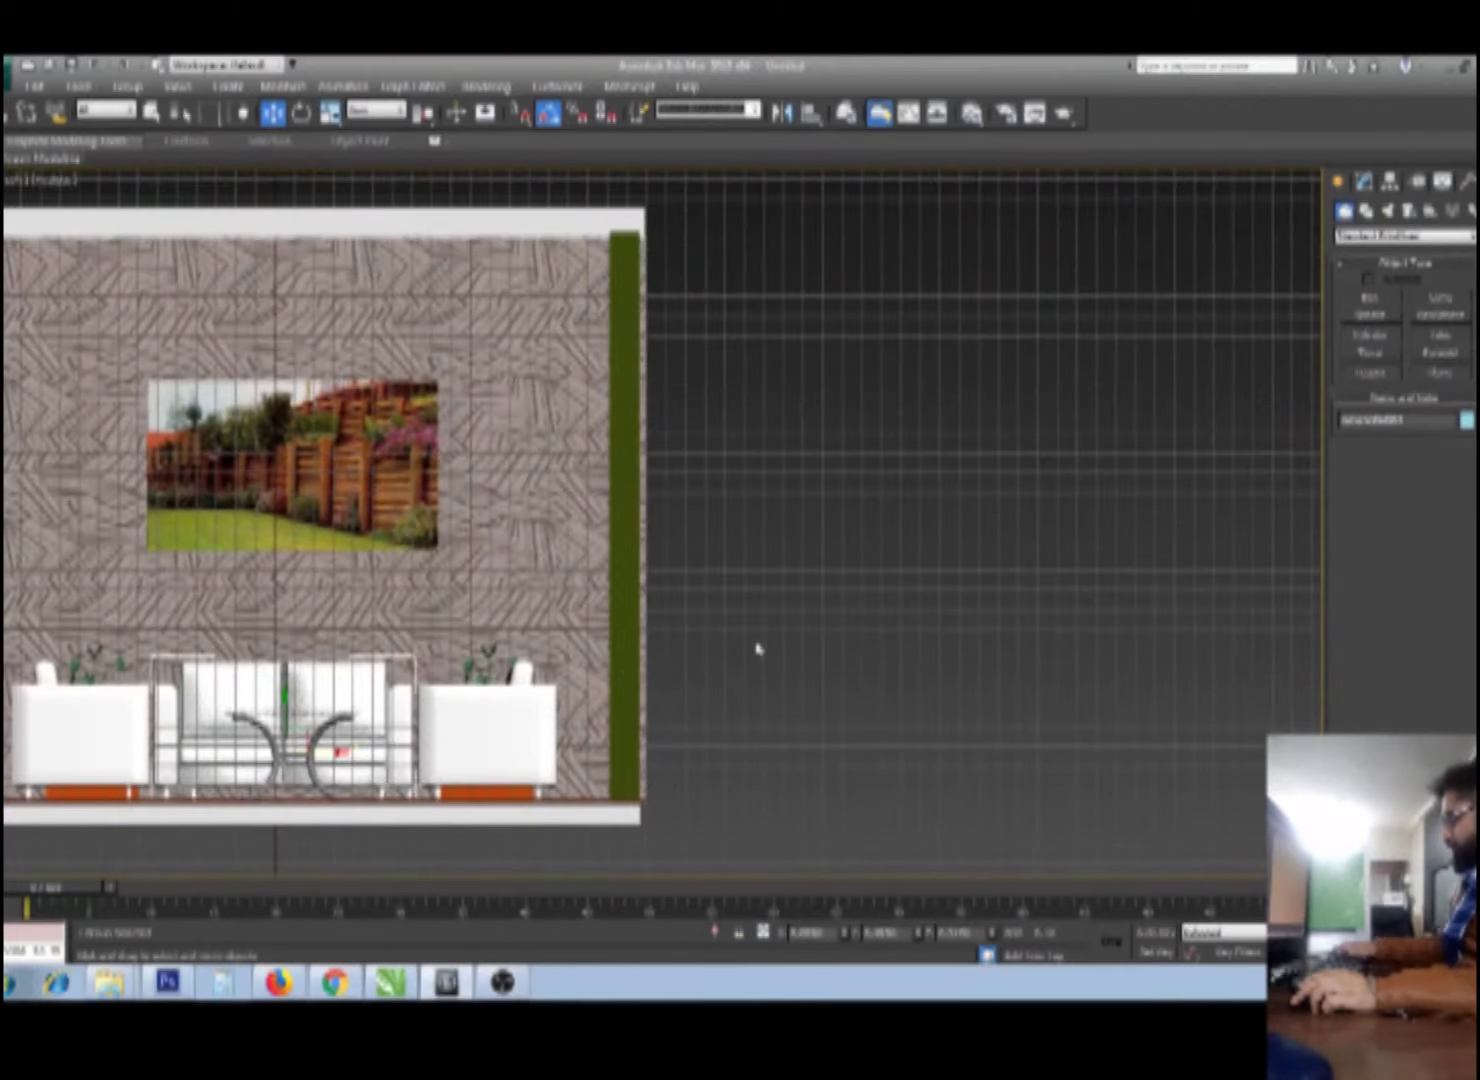
Step: Show the whole room as a centred, zoomed-out Top wireframe plan, ready for a Standard Primitive
key("t")
key("F3")
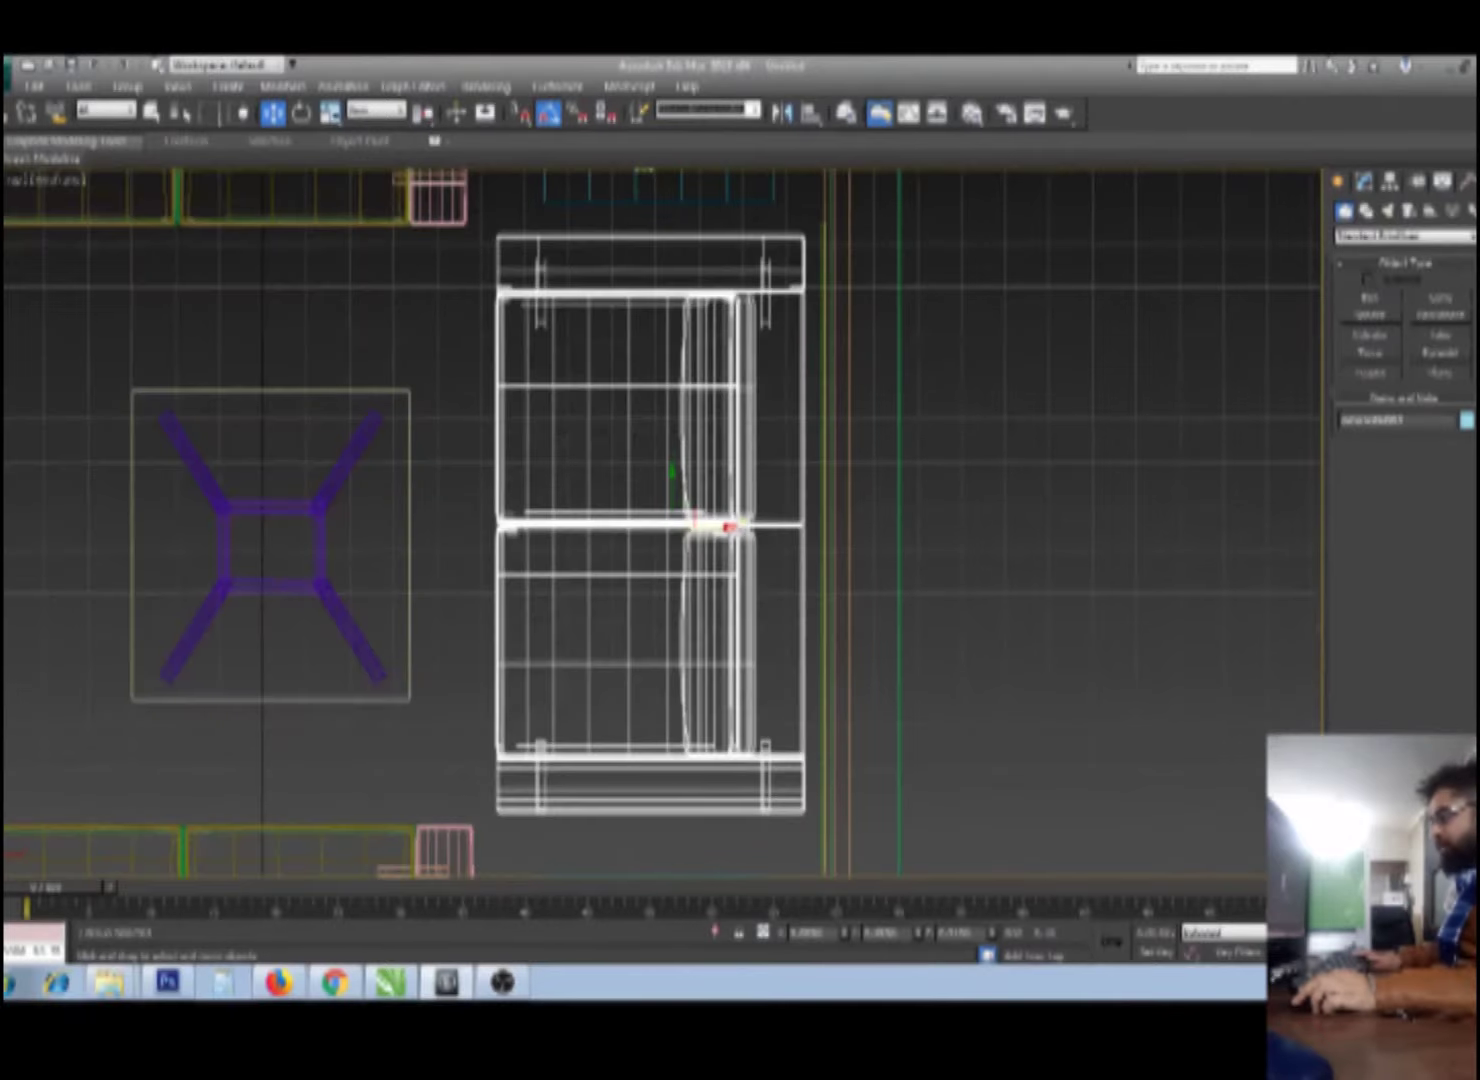
scroll(865, 627, "down", 5)
middle_click_drag(865, 627, 803, 631)
scroll(828, 566, "down", 1)
key("w")
left_click(1370, 300)
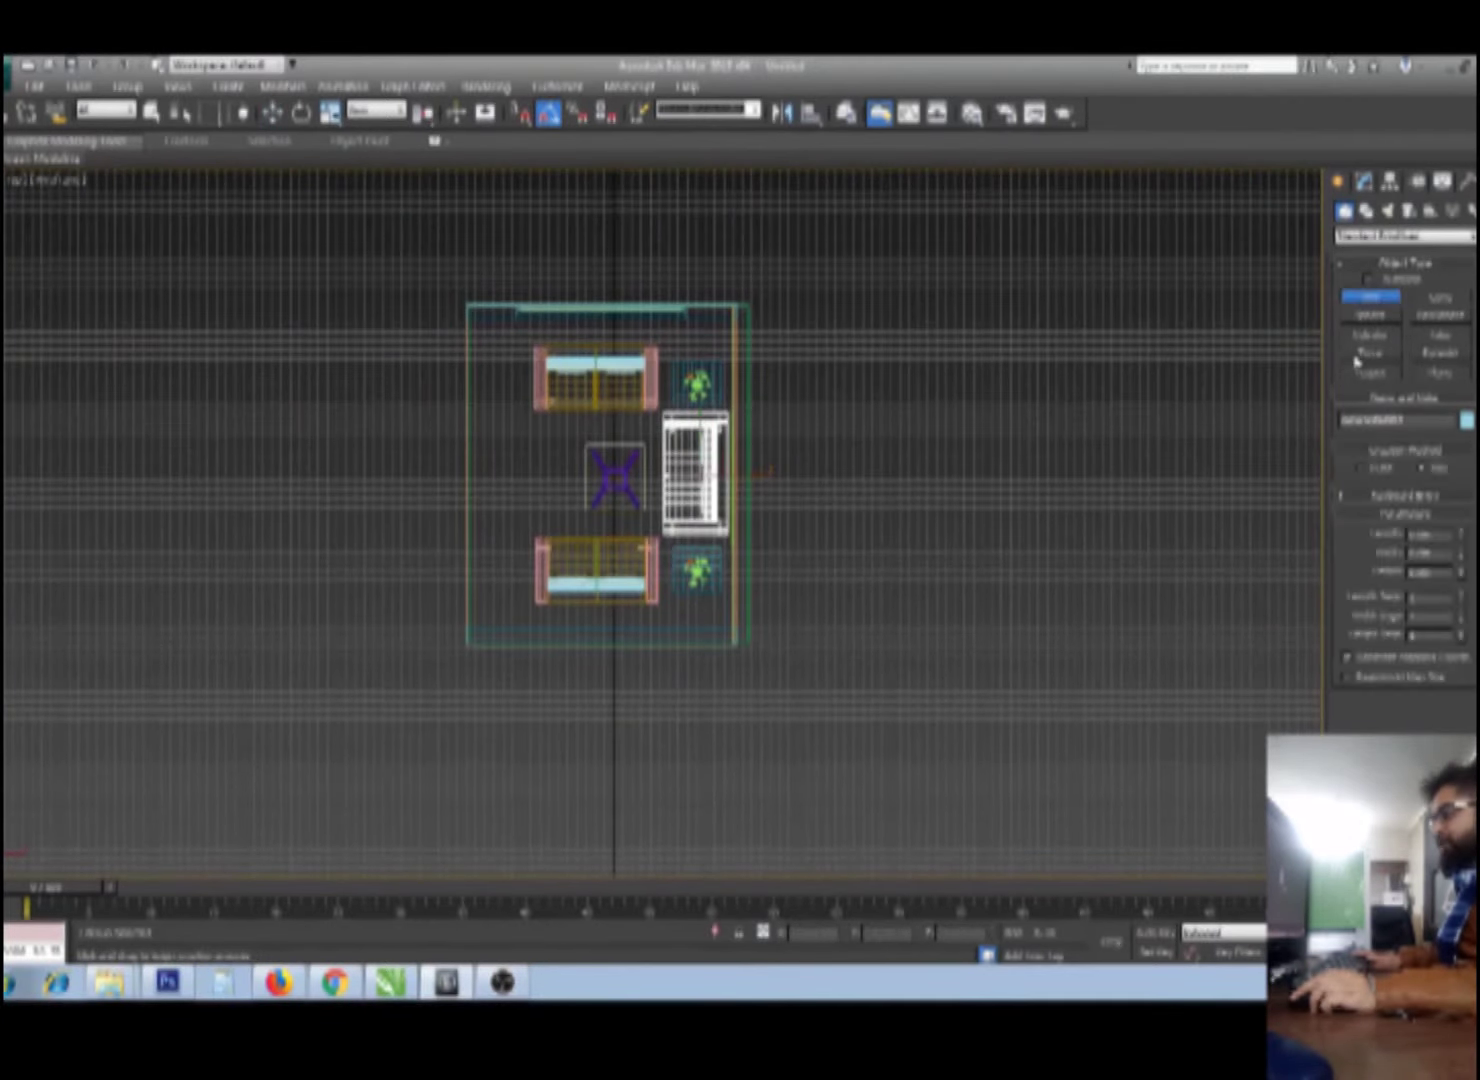
Step: Create a sphere in the Top plan near the table and frame it in Perspective
left_click(1370, 316)
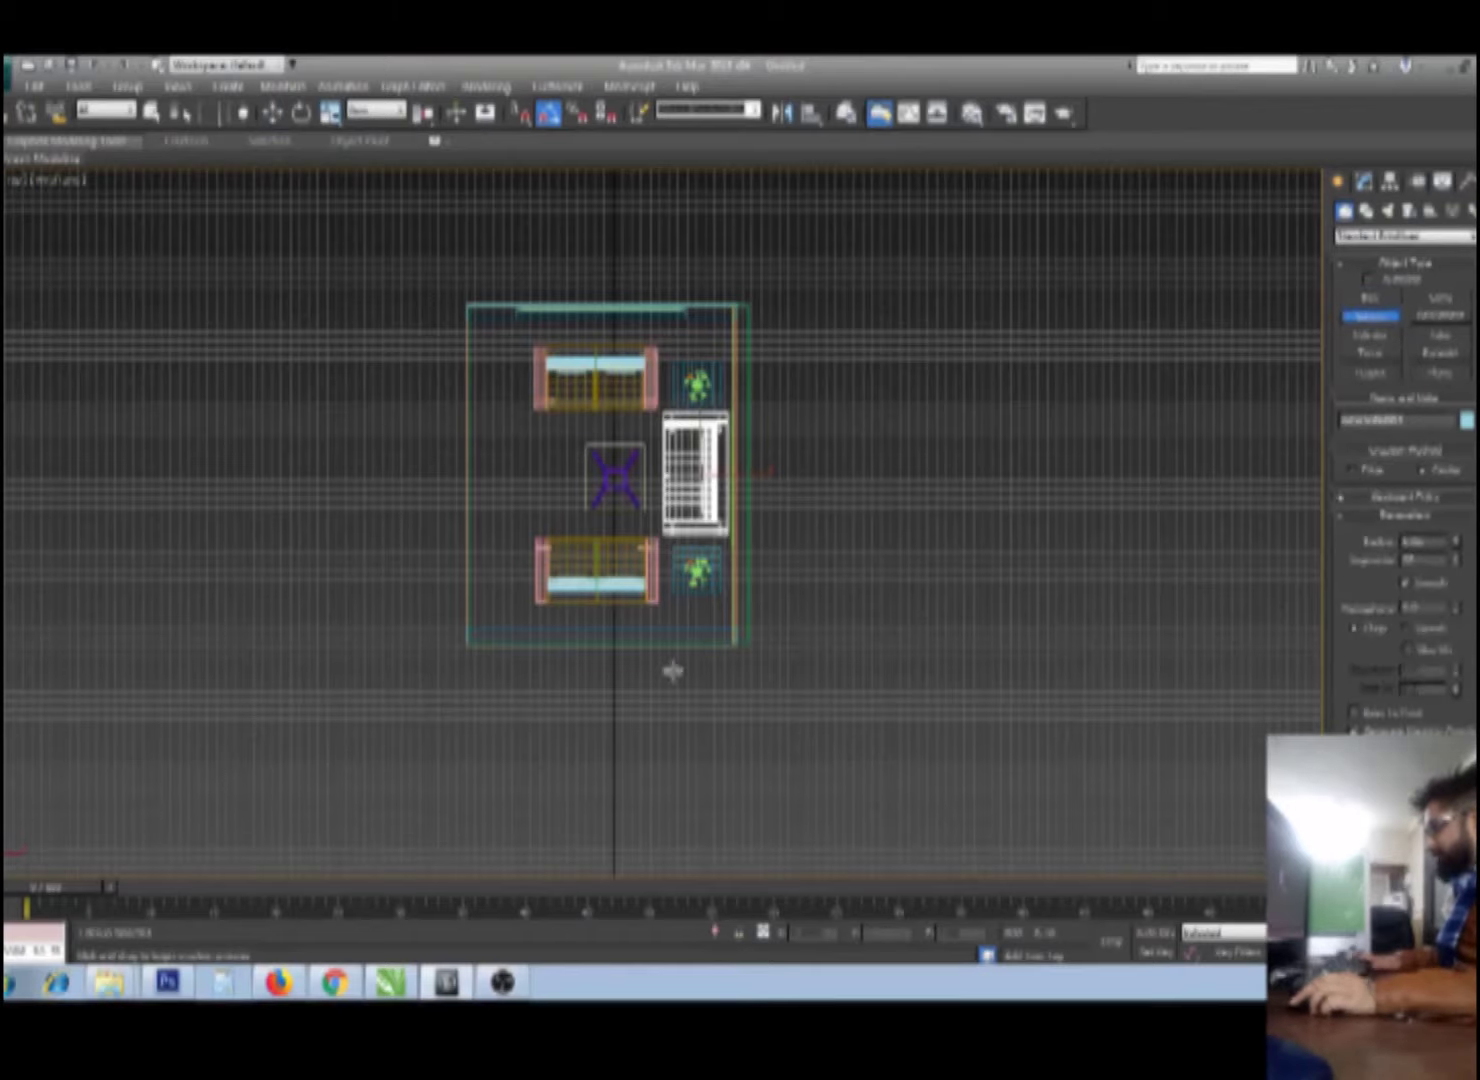
left_click(680, 706)
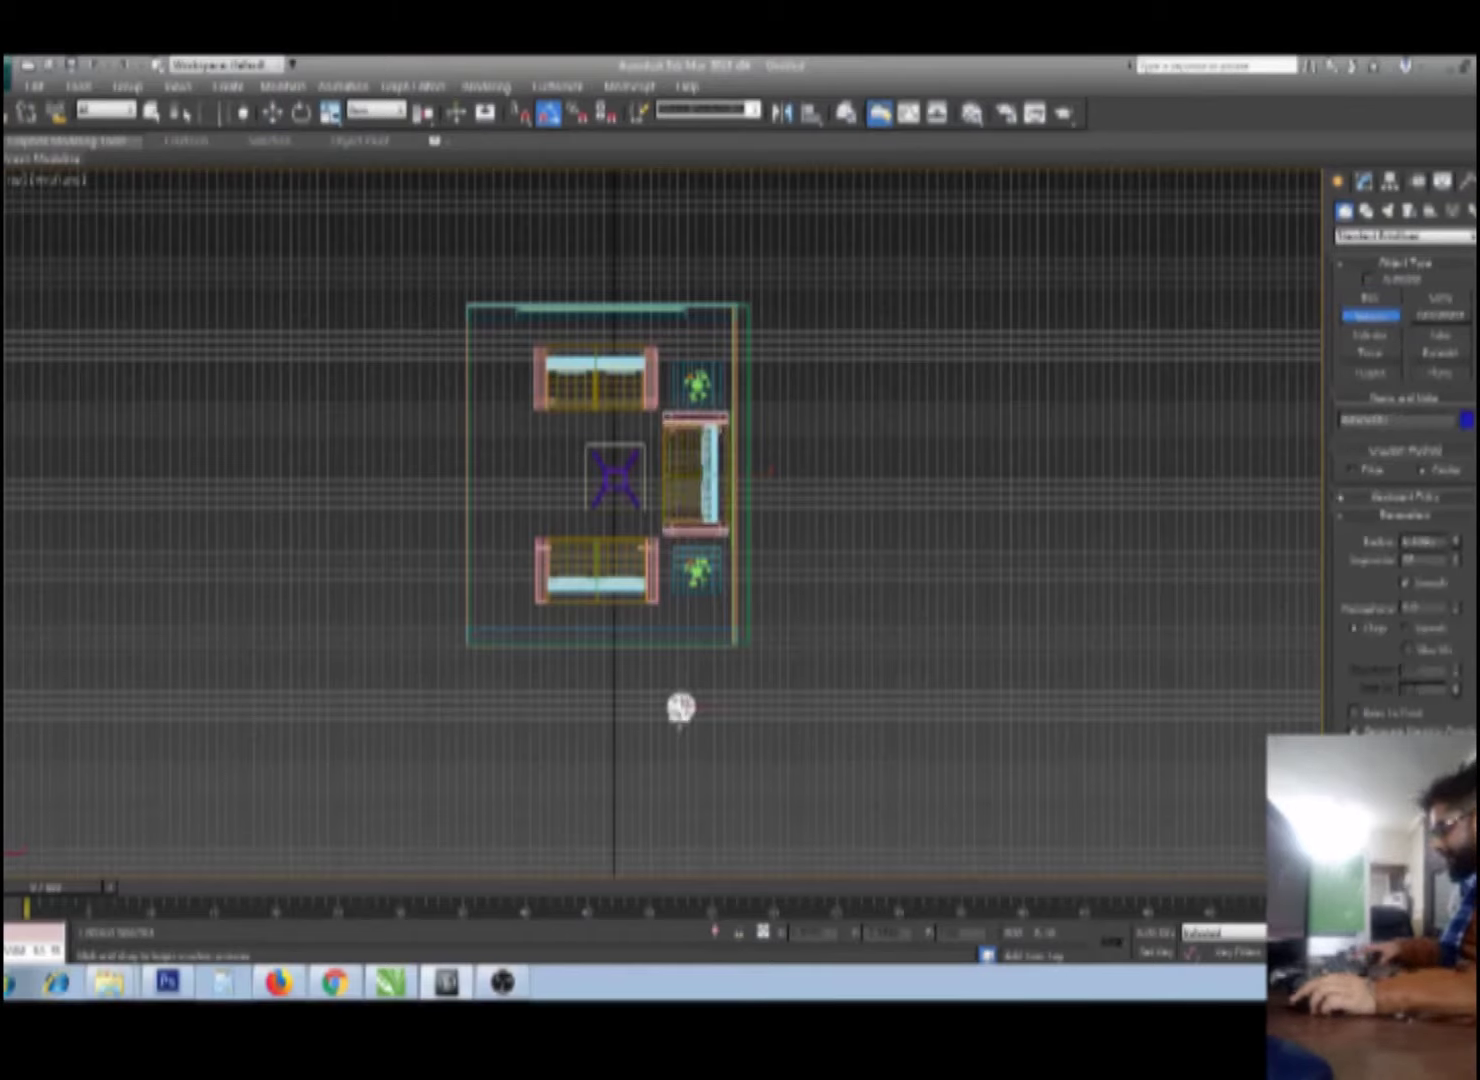
key("w")
key("z")
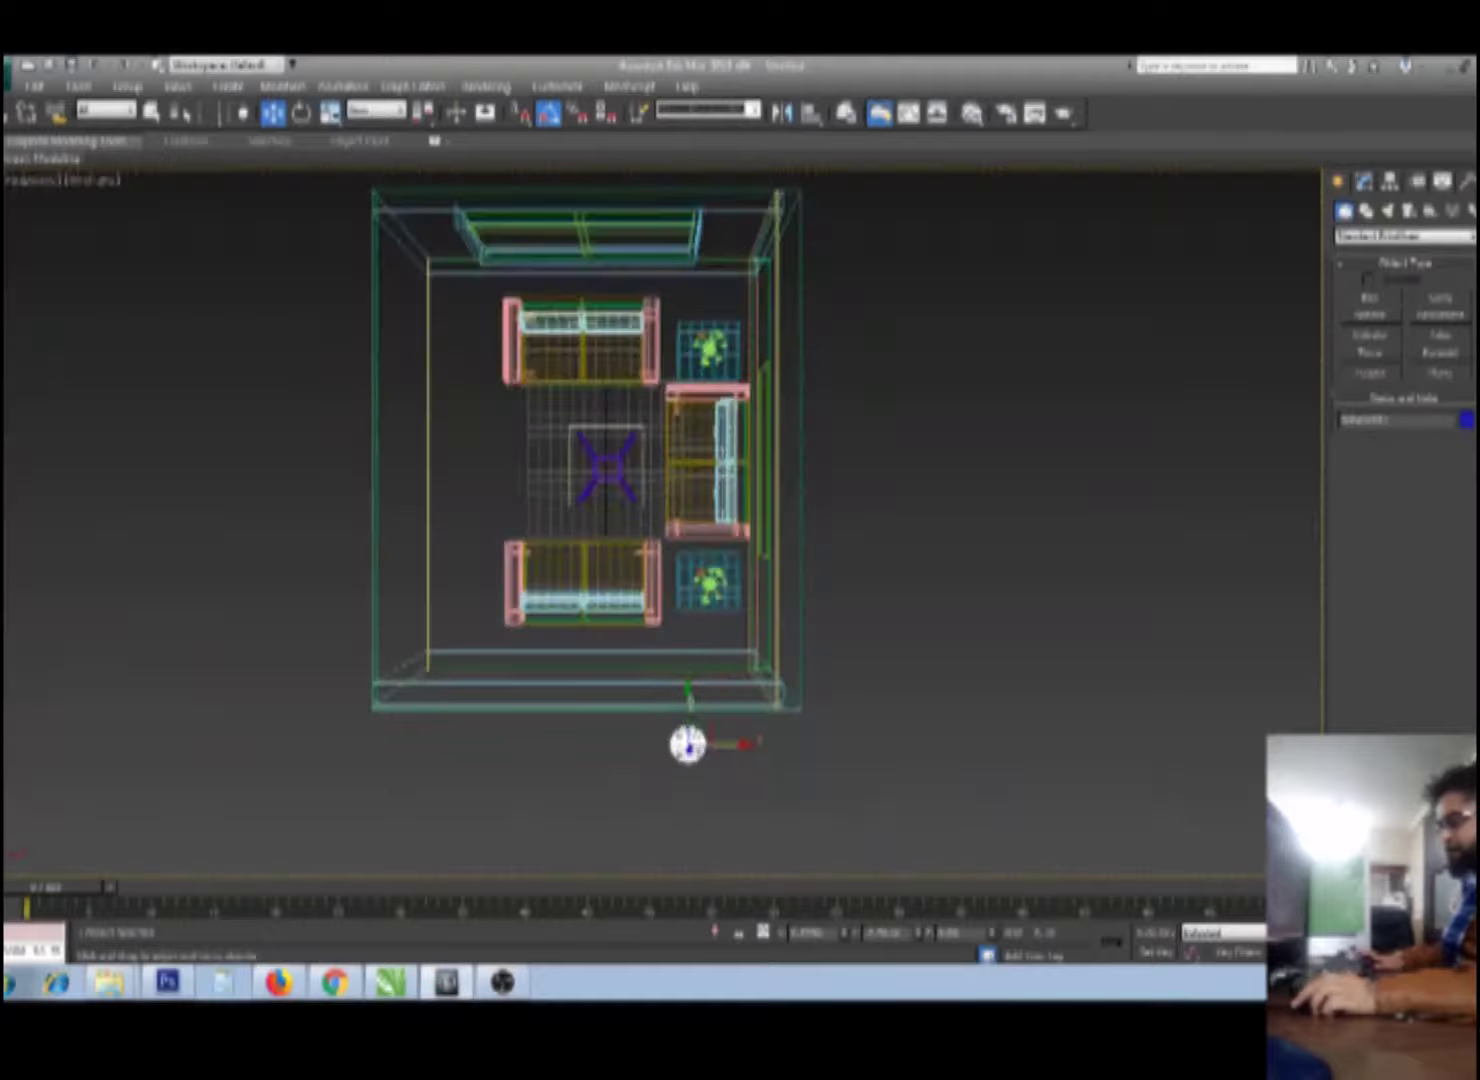
key("p")
key("alt+z")
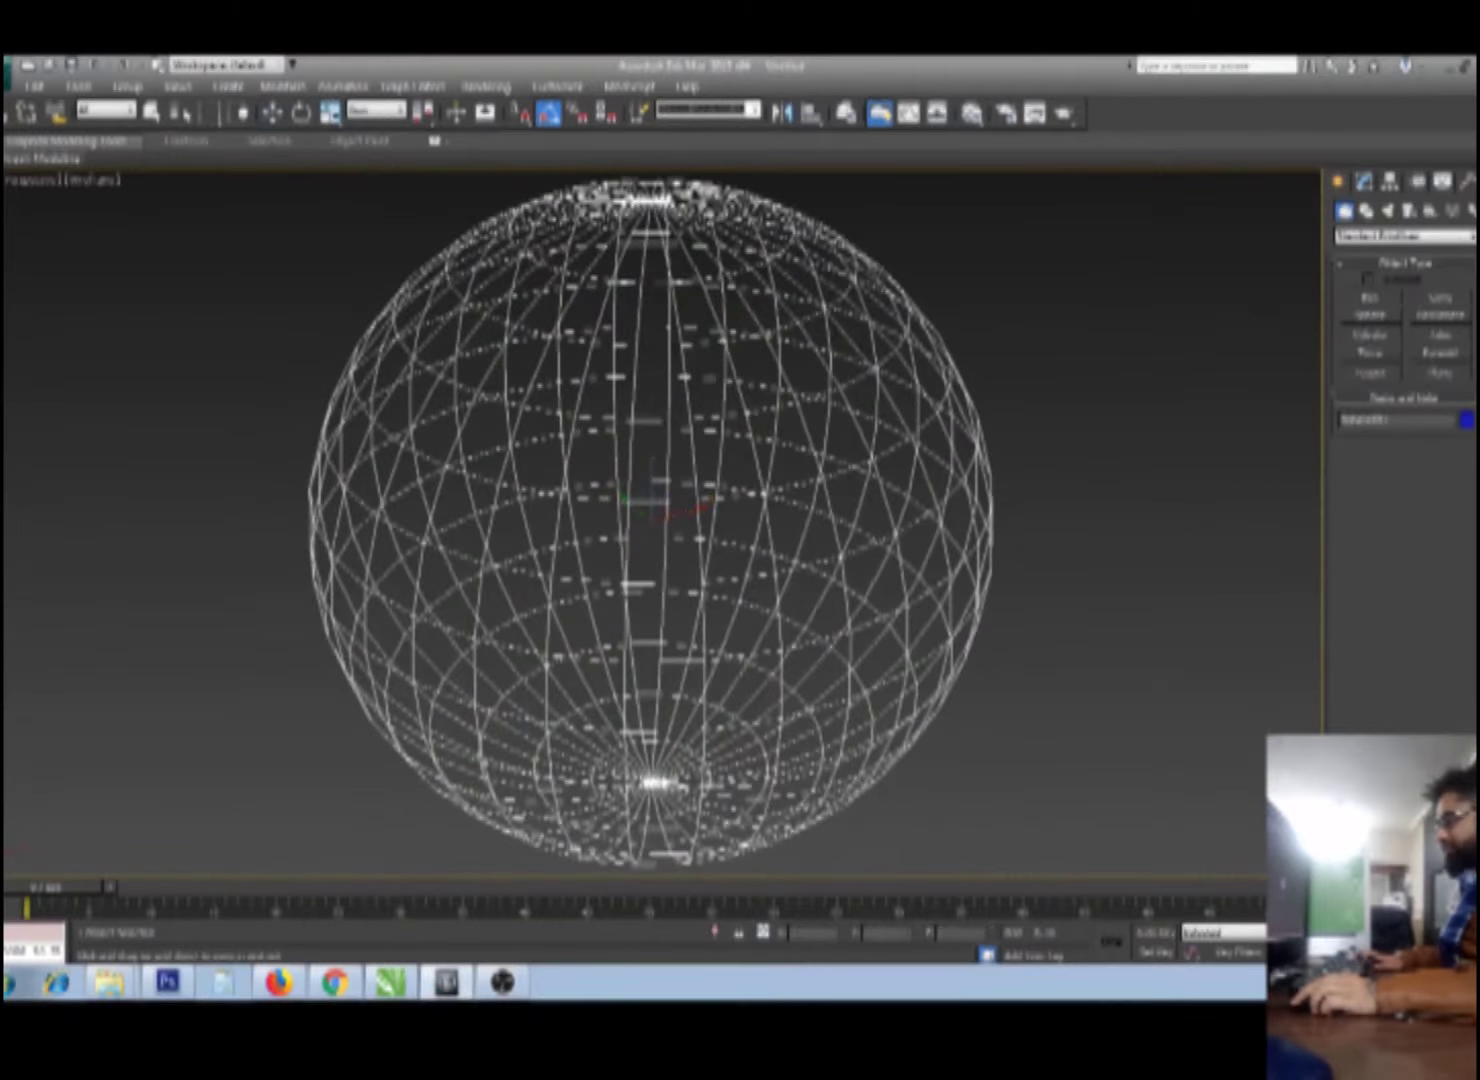
mouse_move(1000, 700)
left_mouse_down()
mouse_move(1034, 828)
mouse_move(838, 634)
left_mouse_up()
mouse_move(838, 634)
middle_mouse_down("alt")
mouse_move(710, 594)
mouse_move(753, 604)
middle_mouse_up("alt")
Step: Using the Front and Left views, move the sphere up so it floats above the sofa
key("f")
scroll(768, 575, "down", 3)
scroll(768, 575, "down", 1)
key("l")
scroll(813, 565, "down", 3)
key("w")
mouse_move(707, 660)
left_mouse_down()
mouse_move(661, 628)
mouse_move(471, 568)
left_mouse_up()
scroll(560, 580, "up", 2)
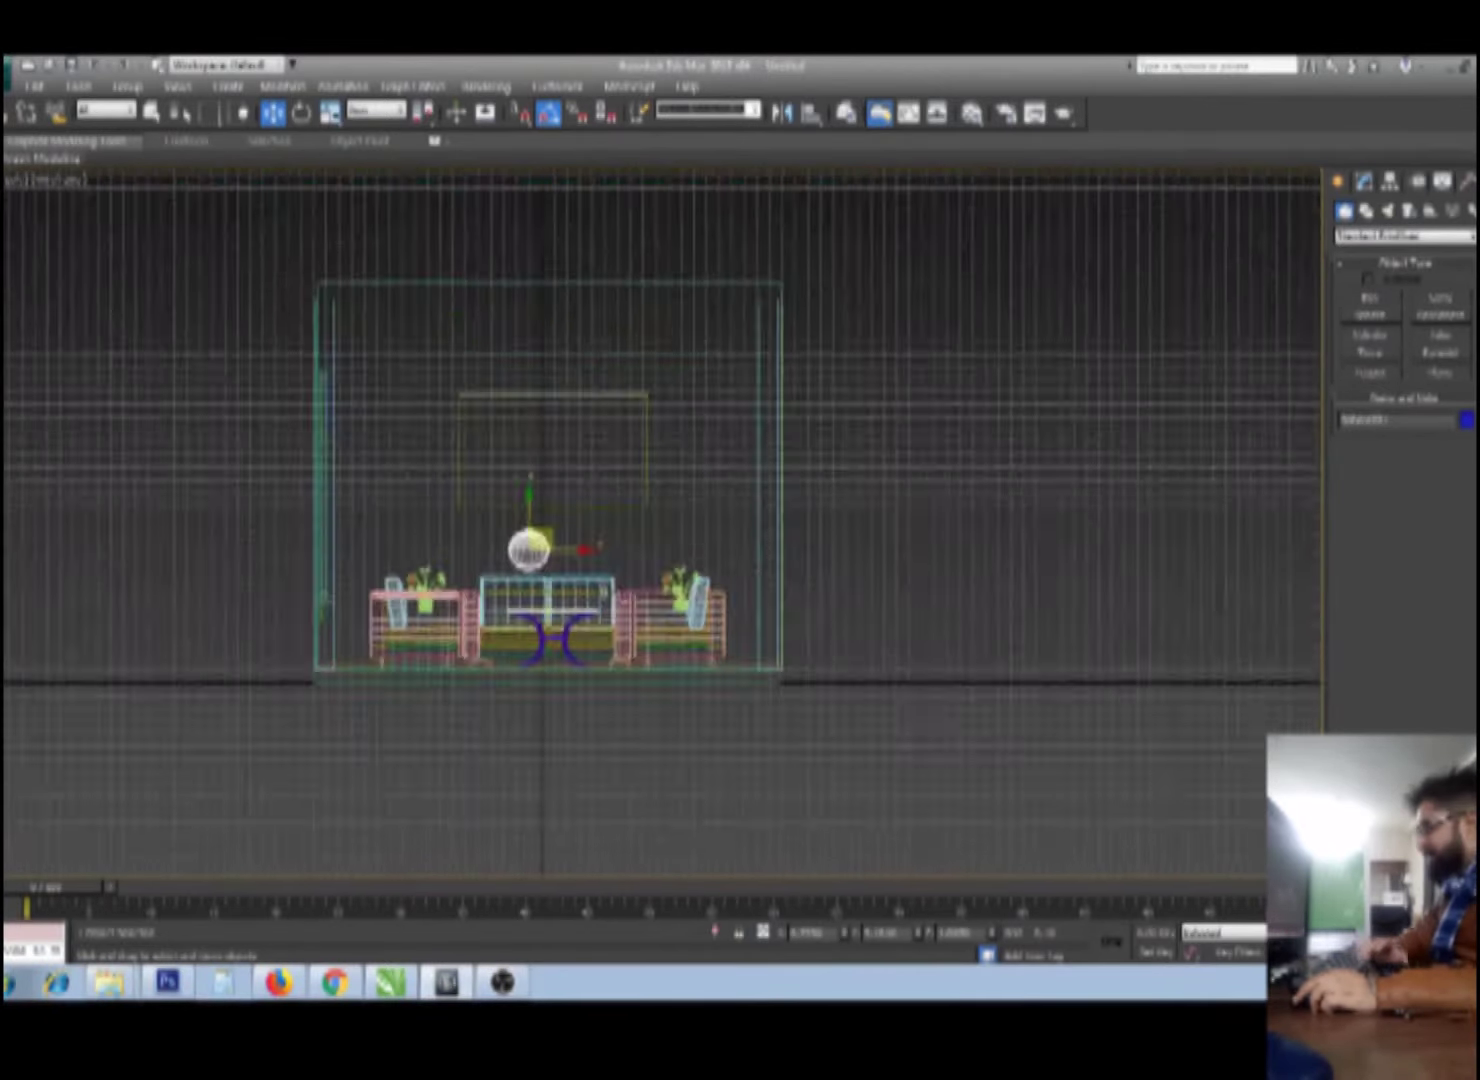
Step: Lower the sphere's Radius and Shift-move a copy of it to serve as the head
scroll(603, 600, "up", 3)
middle_click_drag(603, 598, 666, 571)
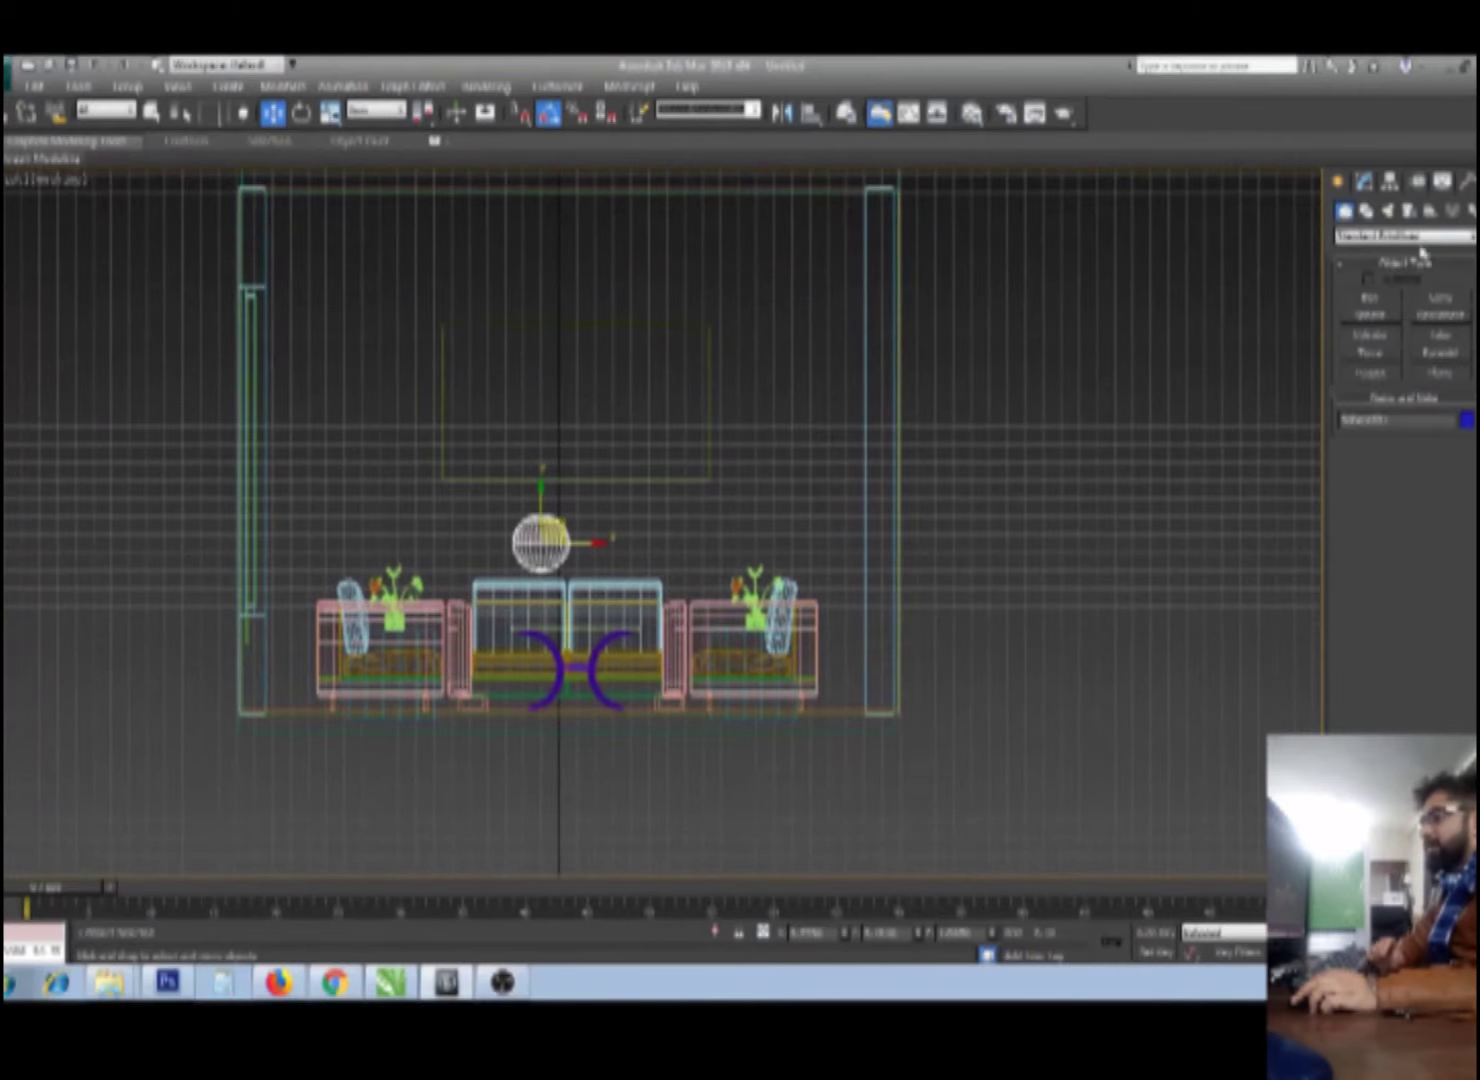
left_click(1364, 181)
left_click_drag(1449, 447, 1453, 465)
mouse_move(560, 528)
left_mouse_down()
mouse_move(556, 504)
mouse_move(538, 538)
left_mouse_up()
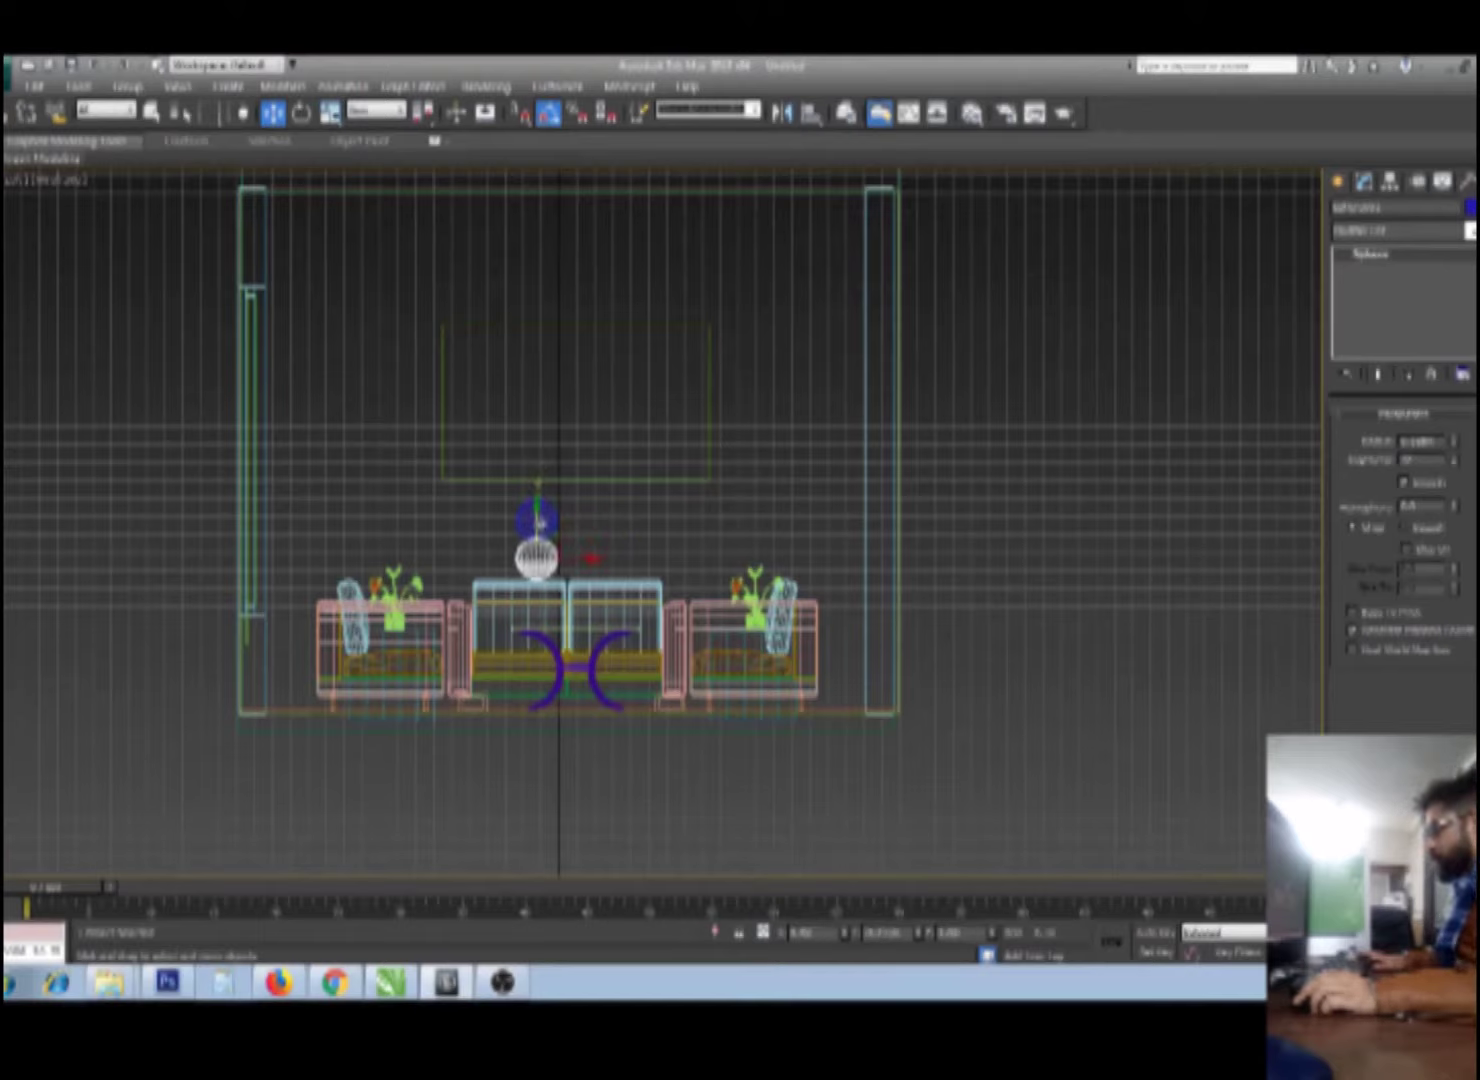
left_click(738, 594)
Step: Enlarge the original, scale it tall on Z, and lower body and head onto the sofa
middle_click_drag(661, 624, 713, 611)
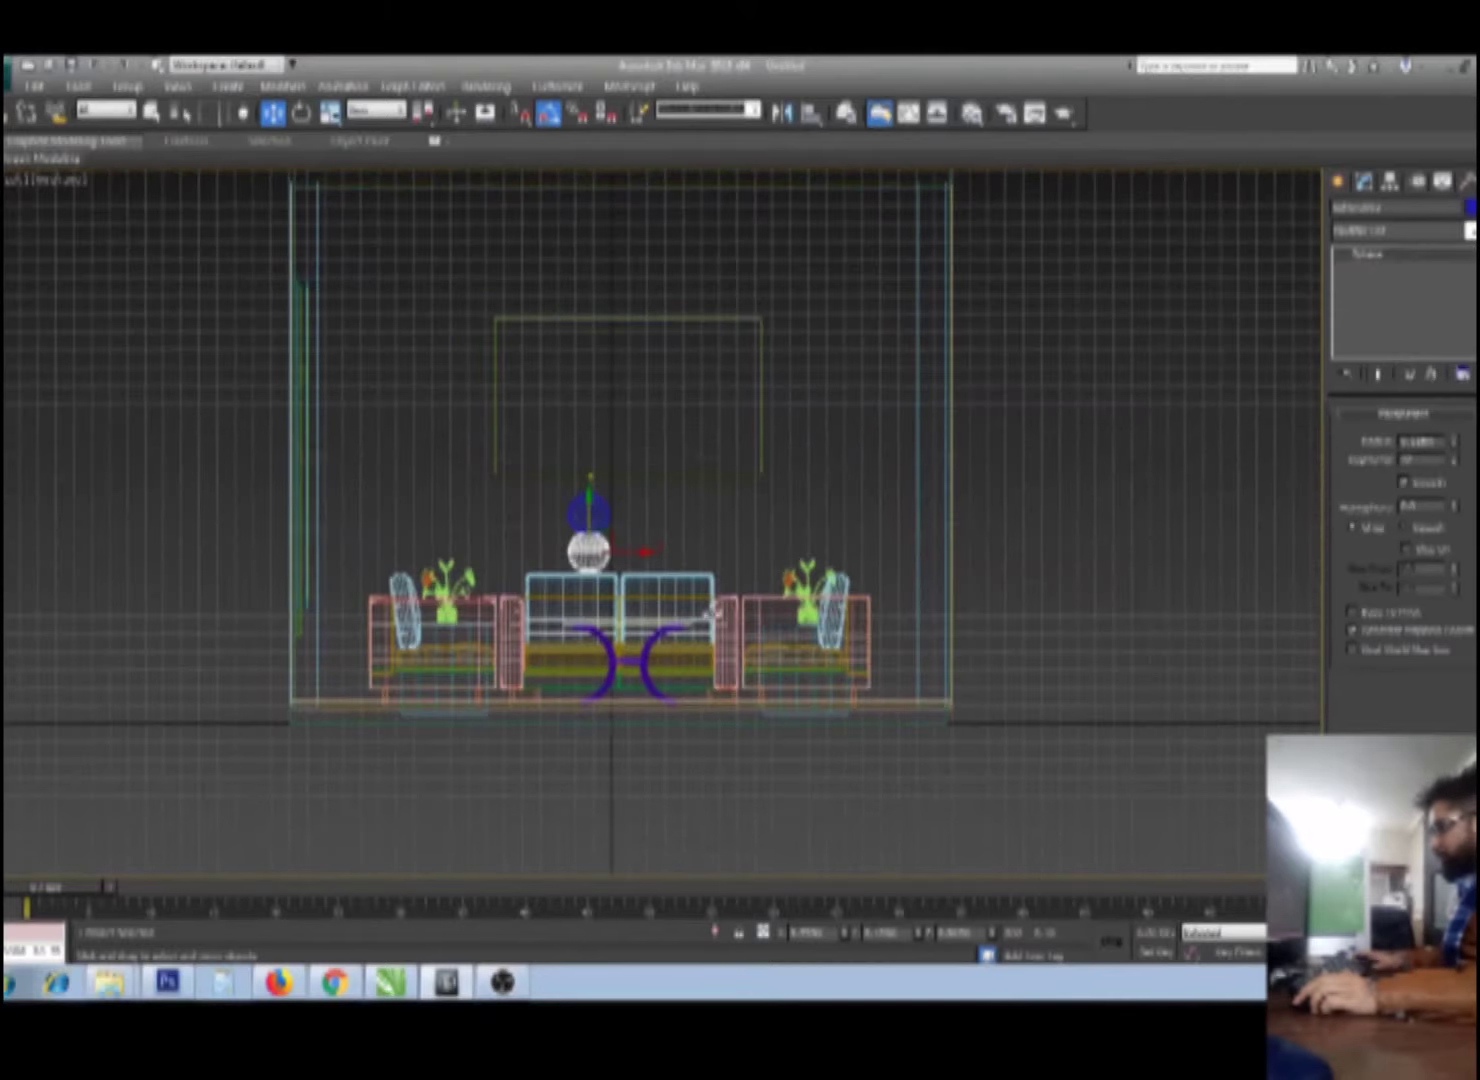
scroll(688, 617, "up", 4)
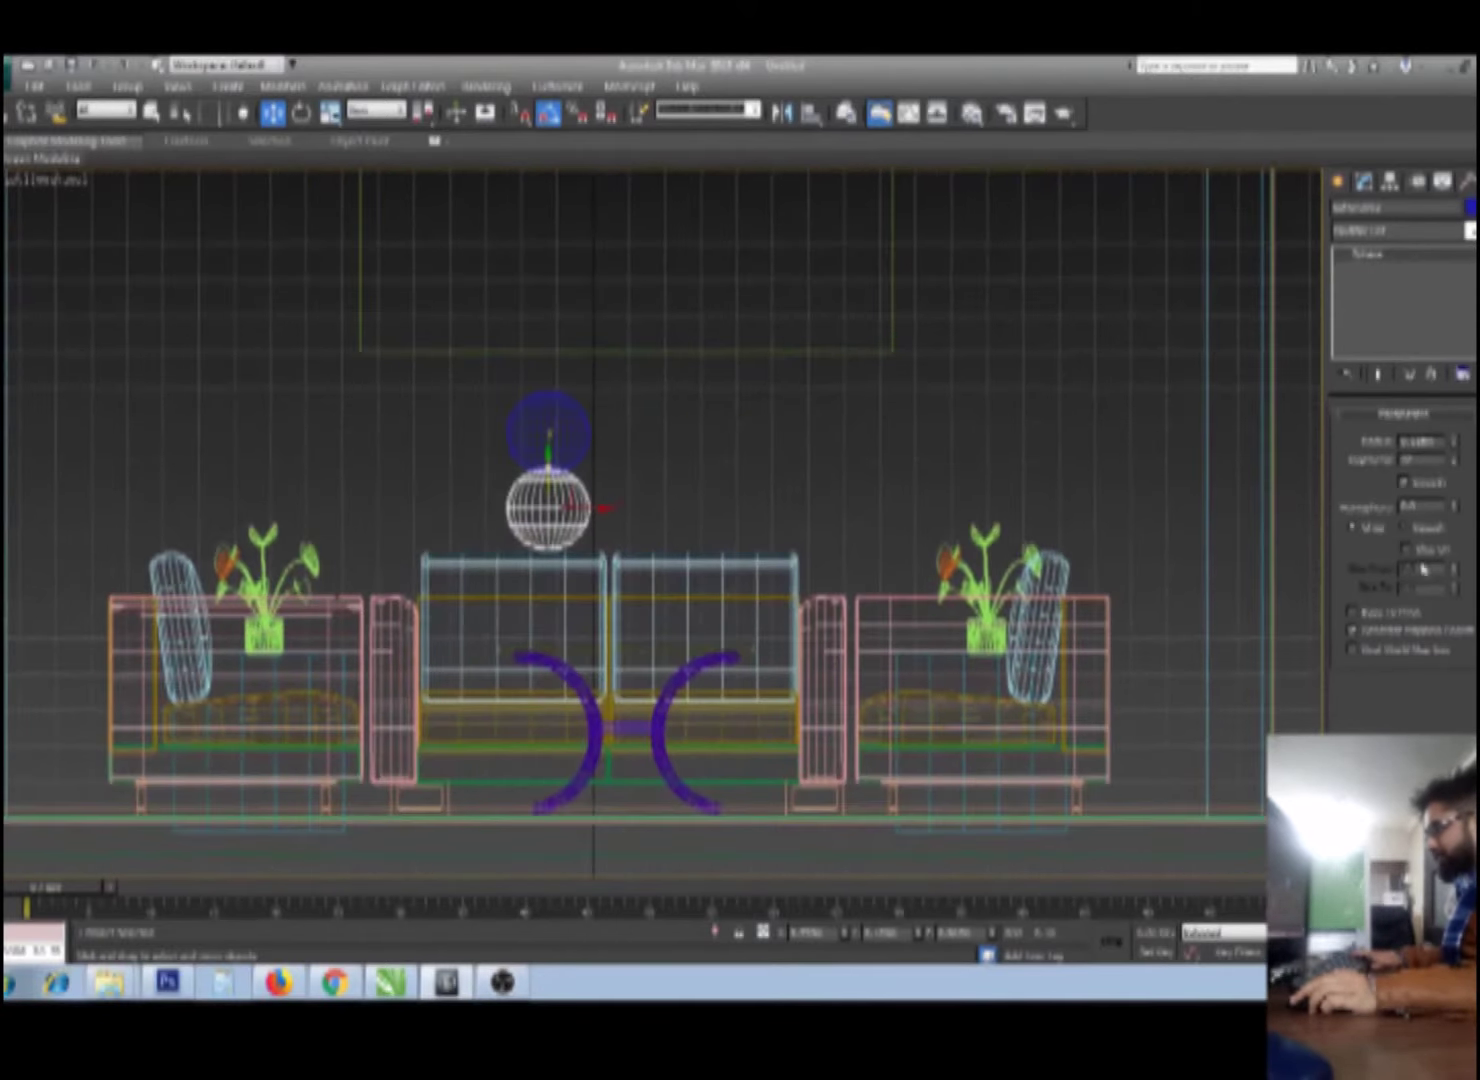
left_click_drag(1454, 441, 1467, 410)
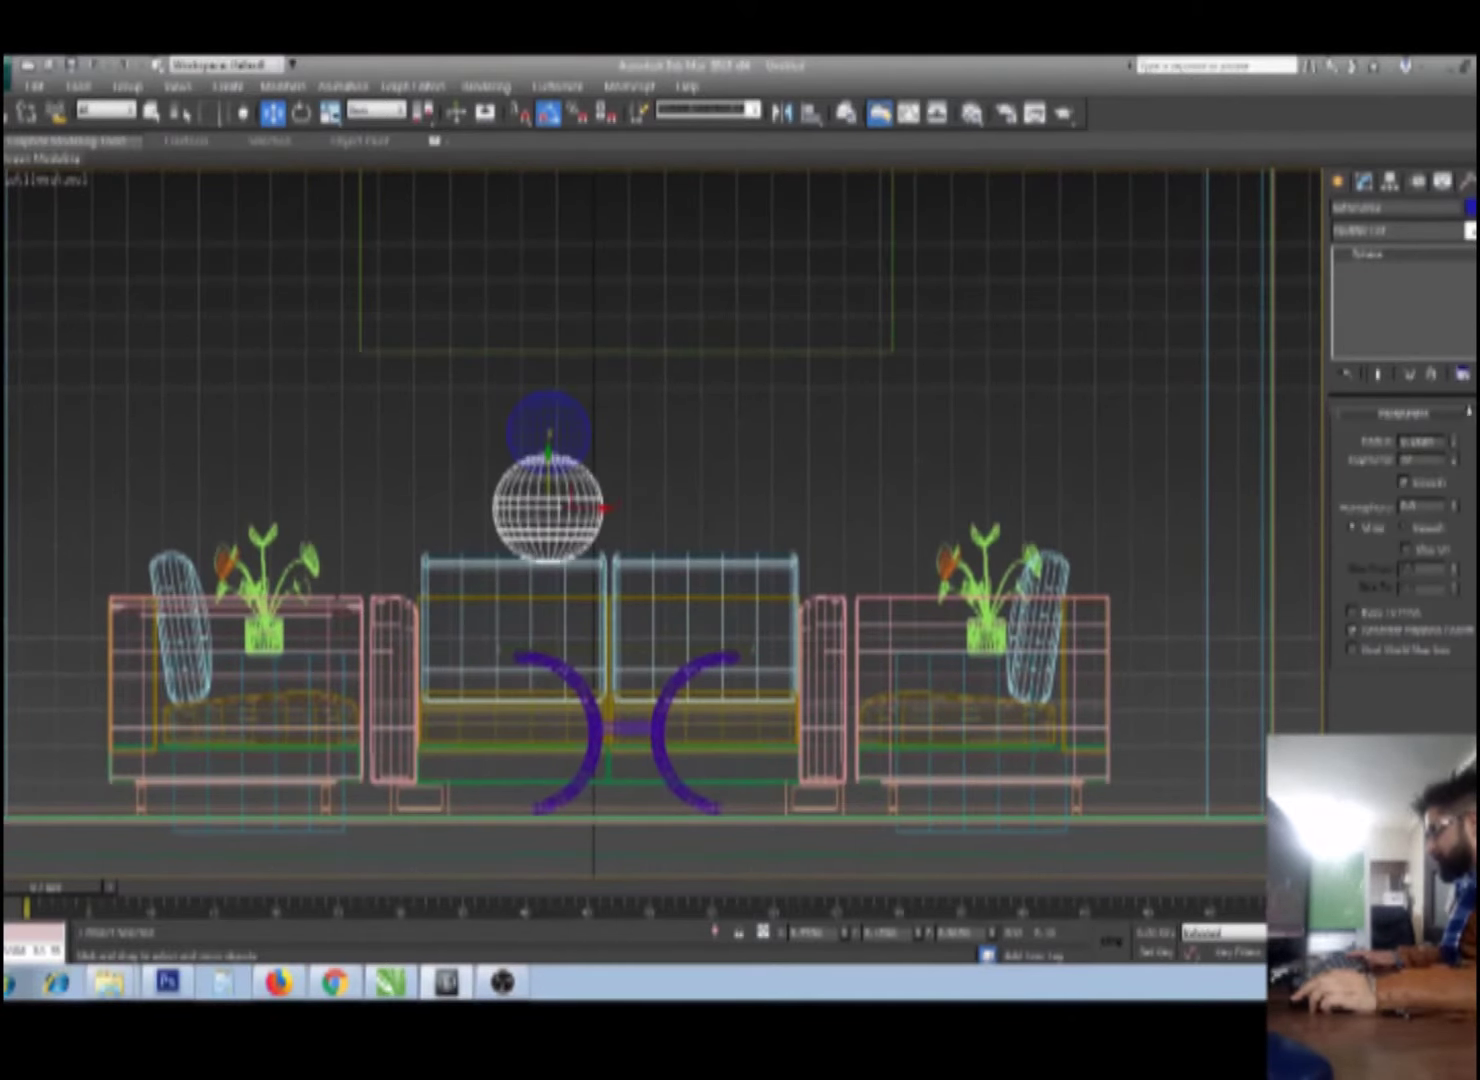
key("r")
left_click_drag(550, 450, 581, 376)
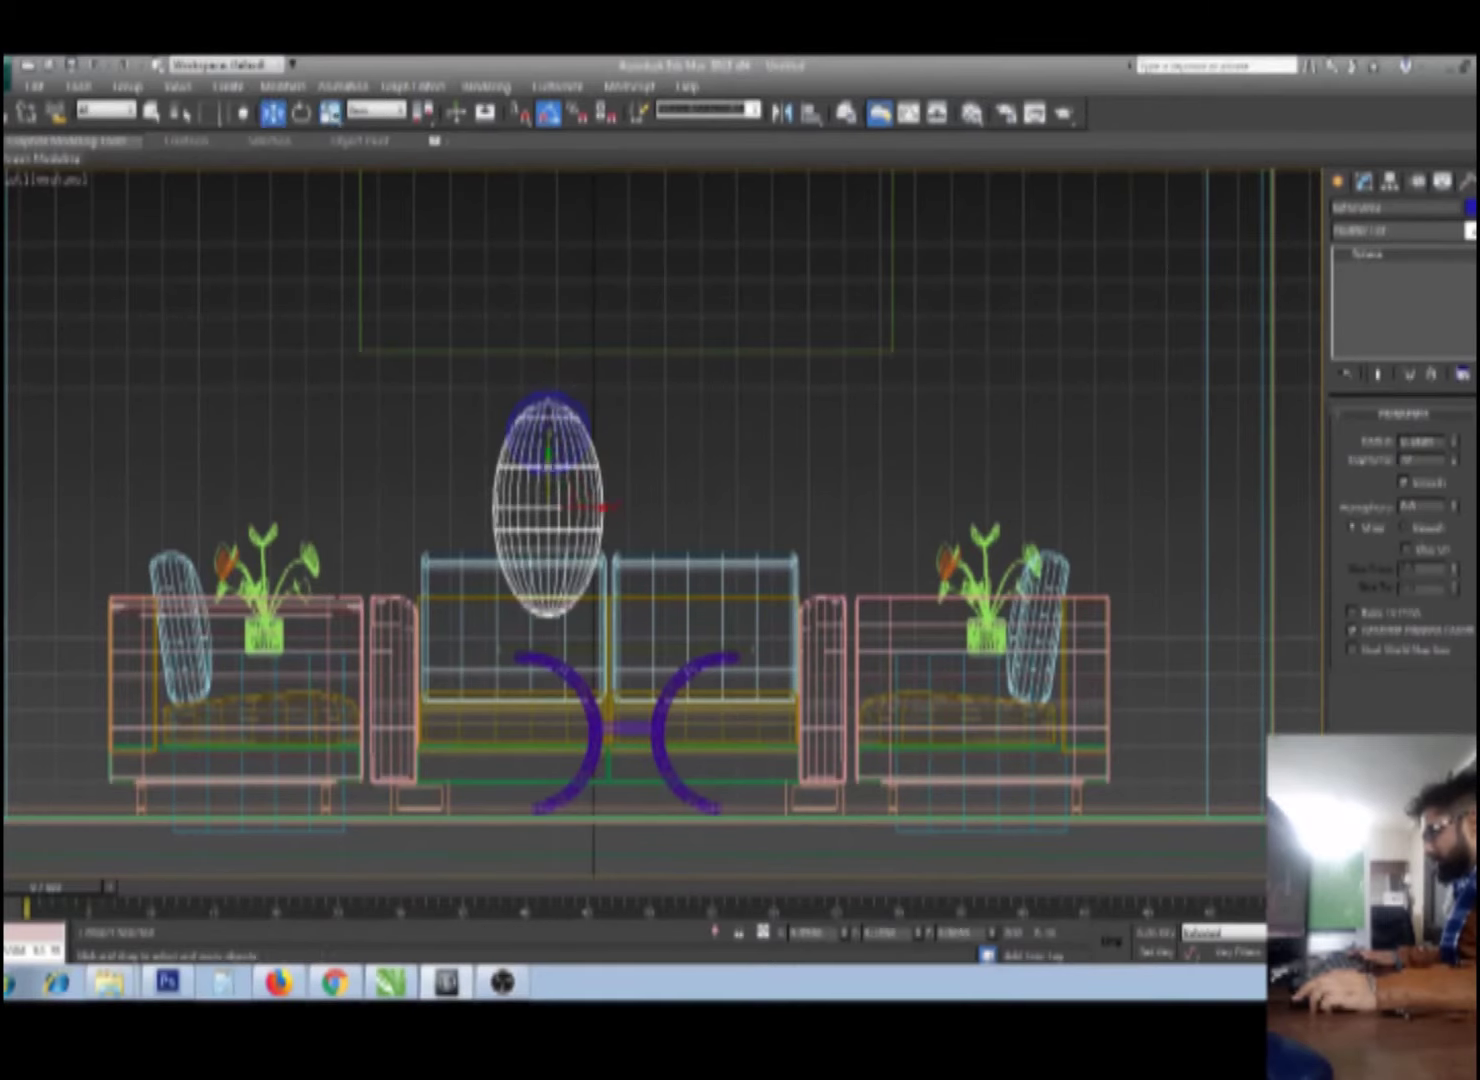
left_click_drag(590, 505, 600, 578)
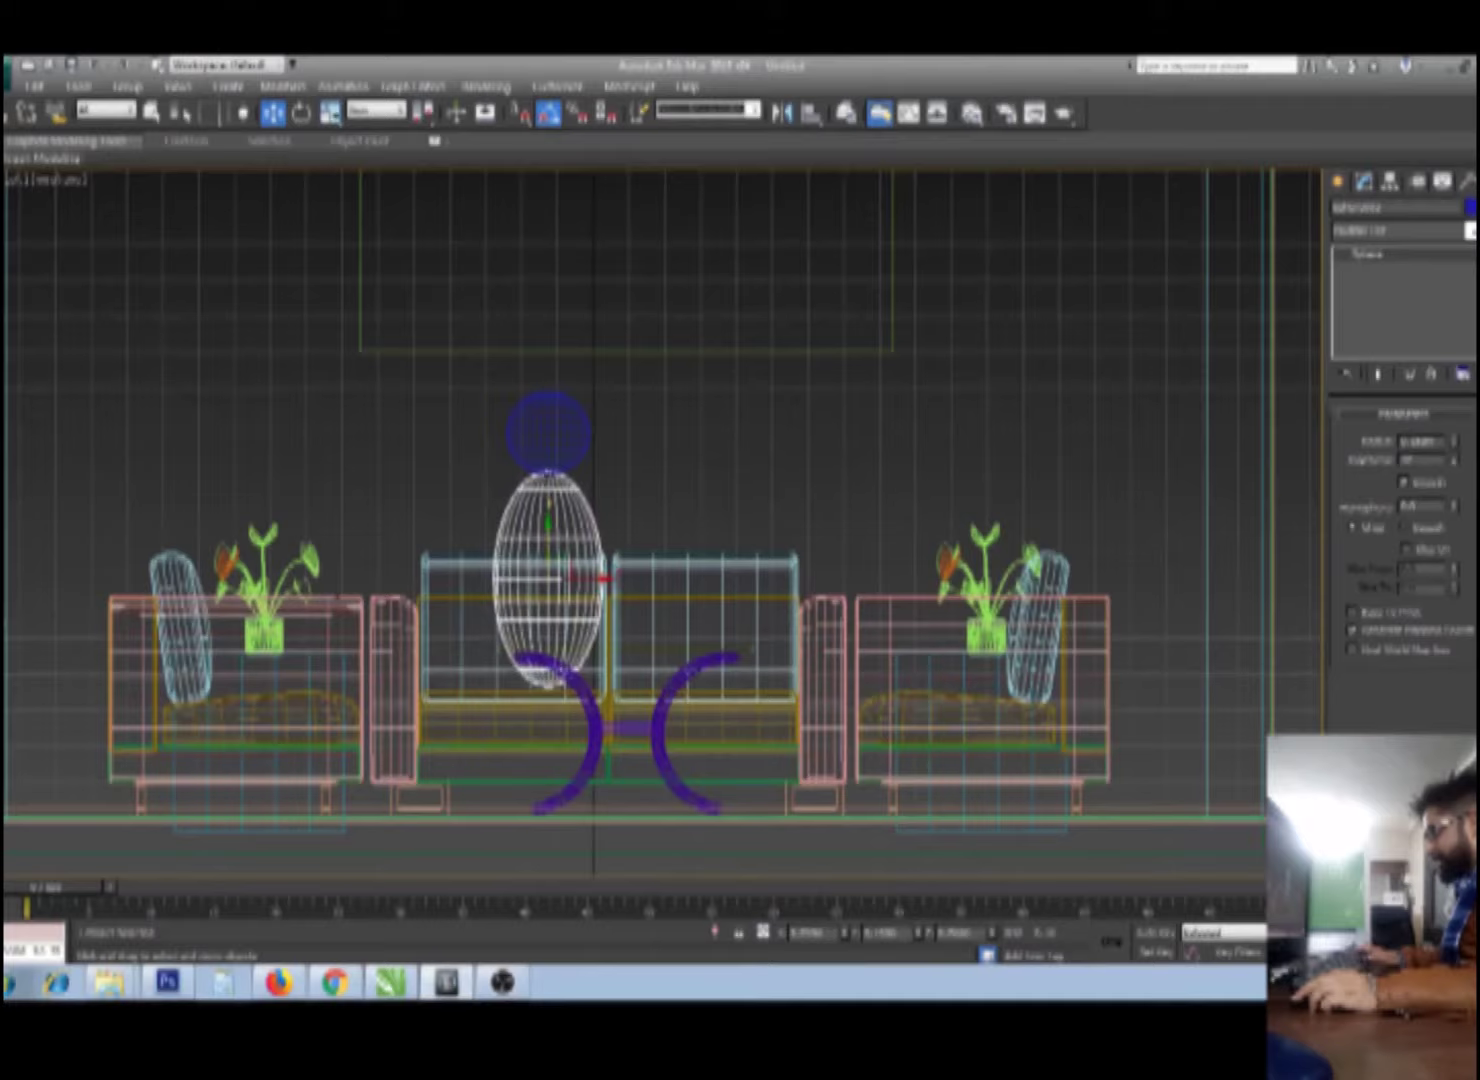
left_click(548, 430)
left_click_drag(600, 507, 603, 522)
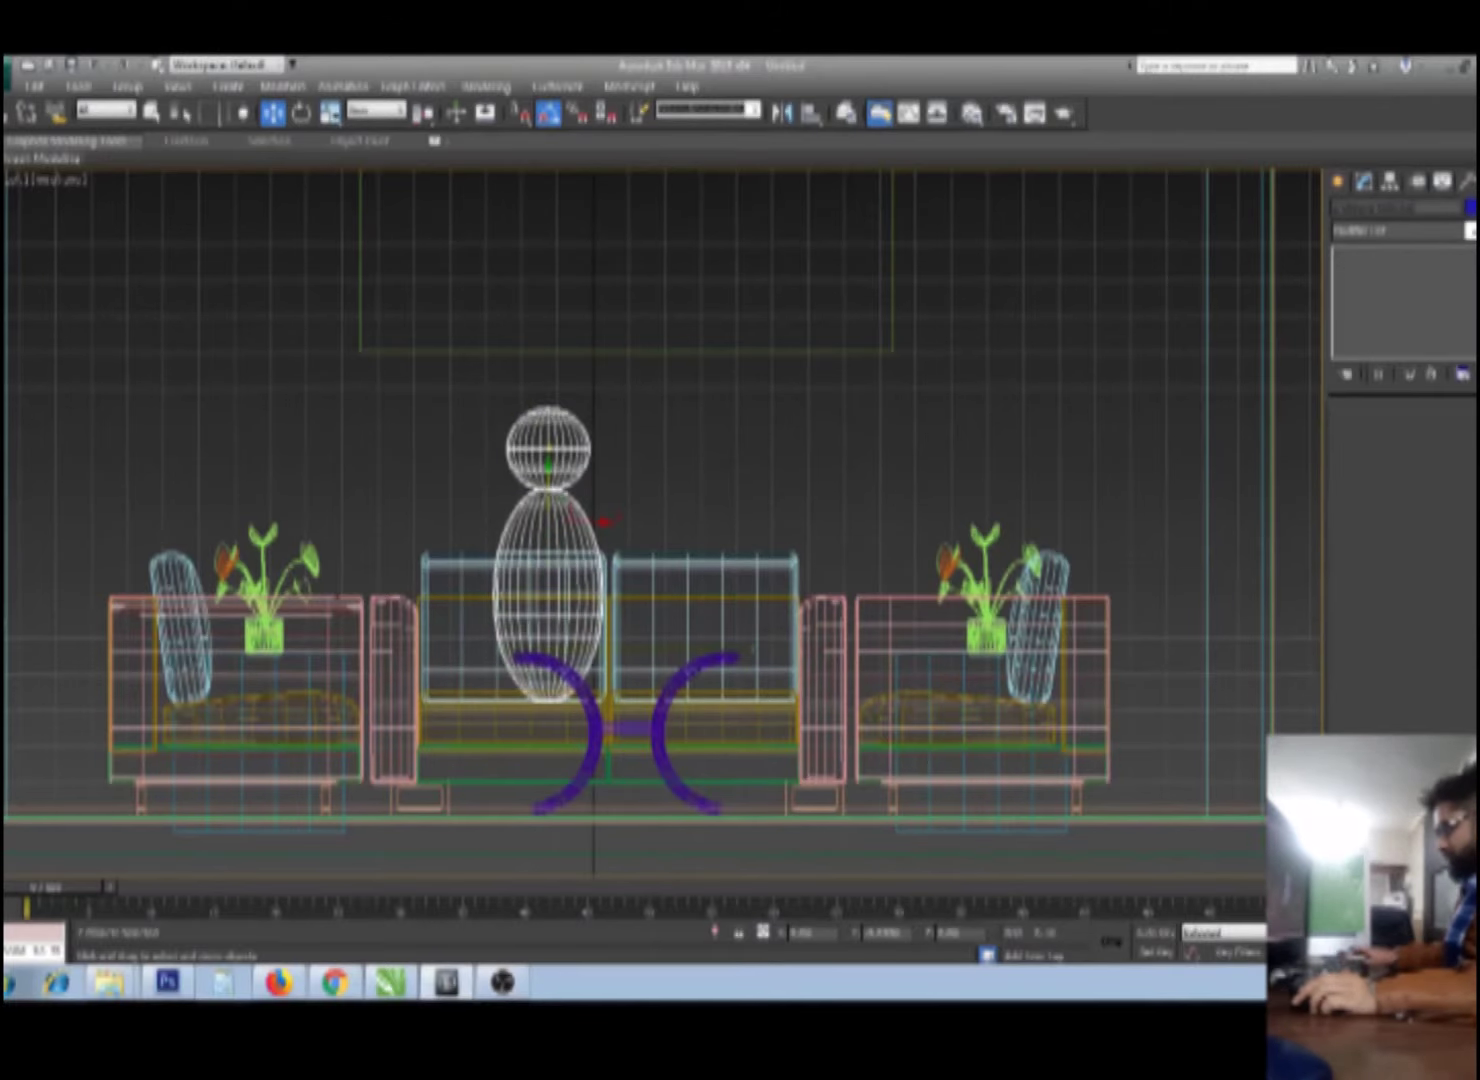
Step: Show the figure on the sofa in a shaded, close Perspective view
key("p")
scroll(604, 521, "up", 5)
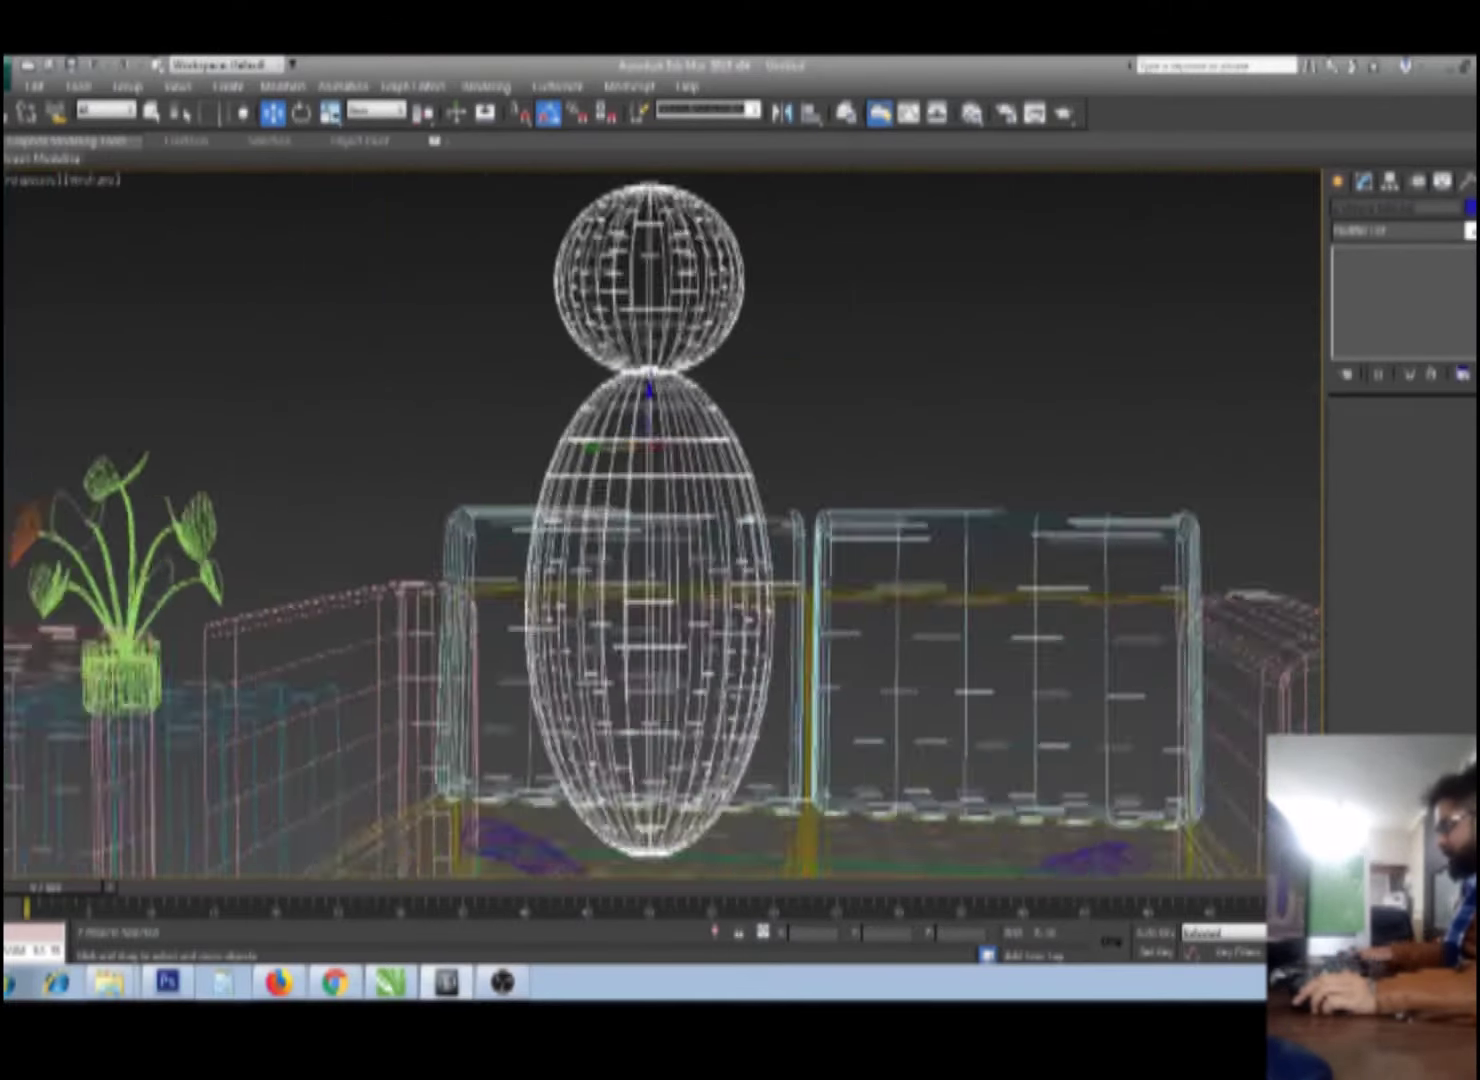
middle_click_drag(604, 521, 560, 520, "alt")
key("F3")
mouse_move(662, 680)
middle_mouse_down("alt")
mouse_move(780, 670)
mouse_move(816, 700)
mouse_move(790, 704)
mouse_move(794, 601)
mouse_move(845, 605)
middle_mouse_up("alt")
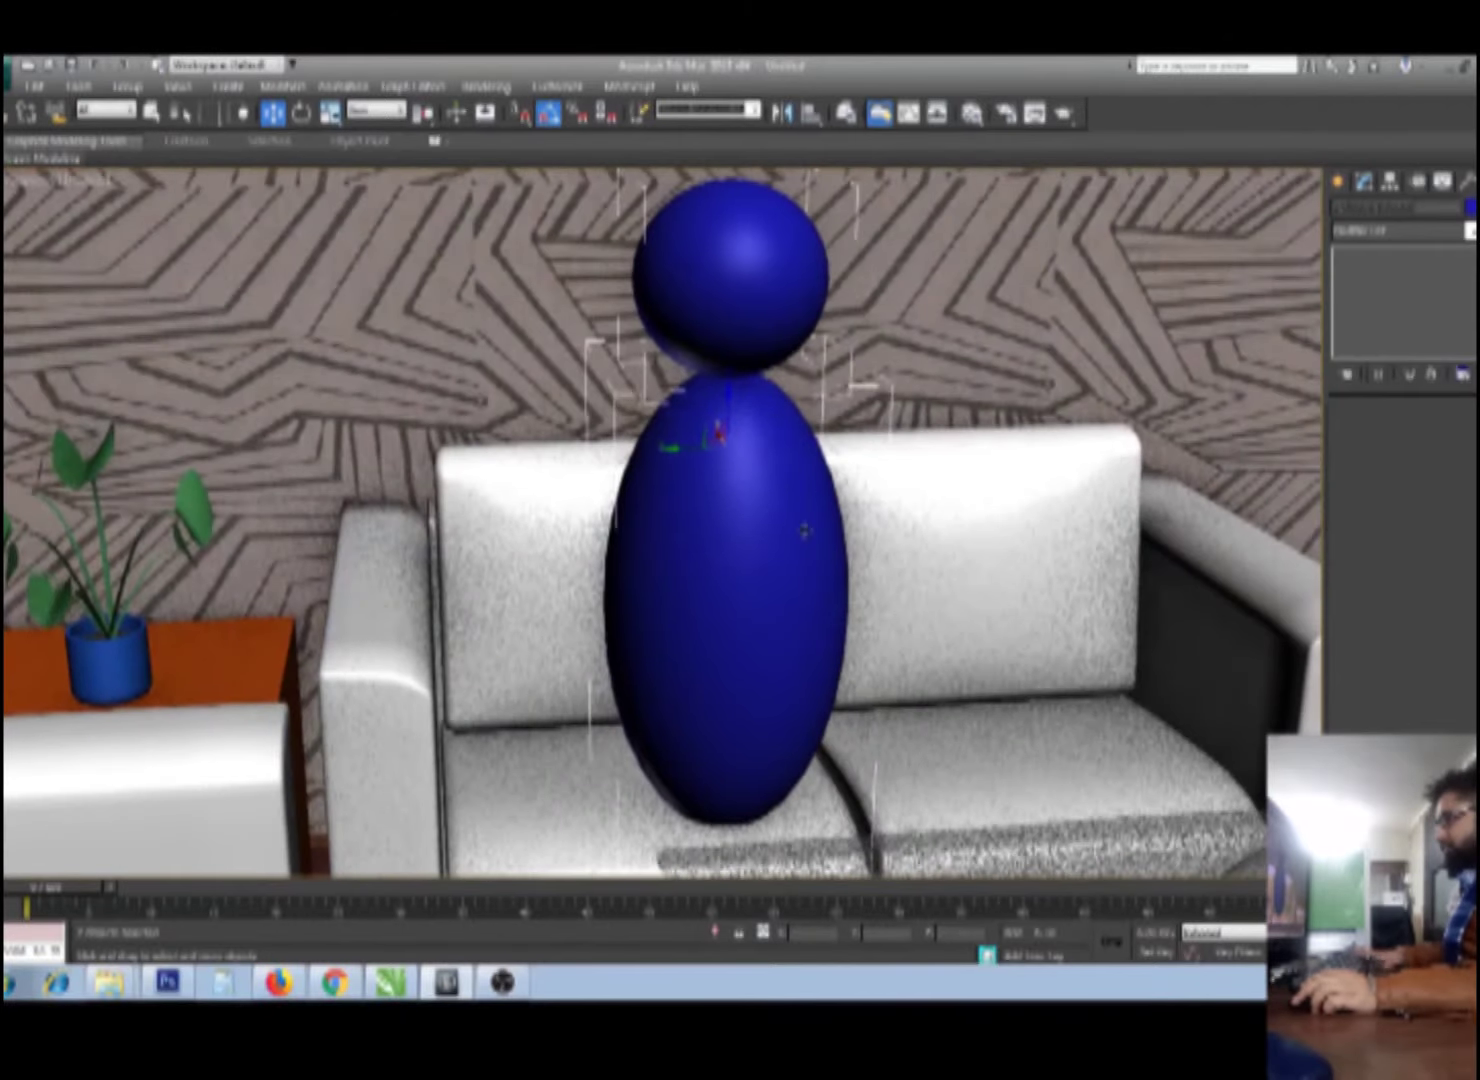
Step: Give the head and body a blue material from an unused Material Editor slot
key("m")
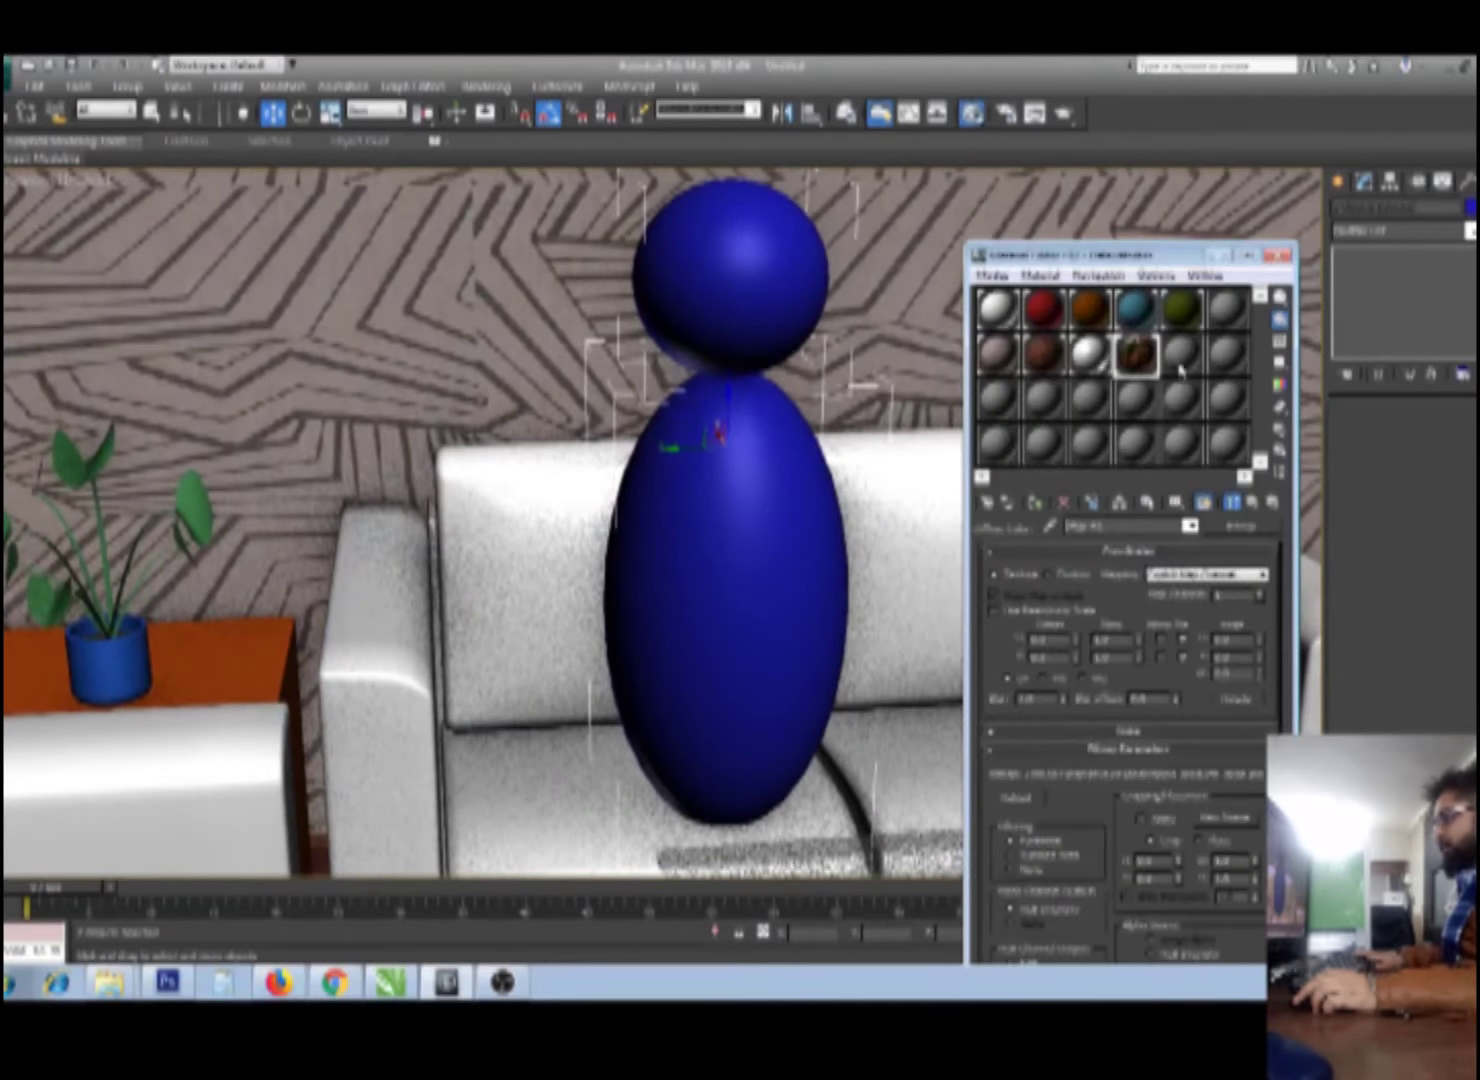
left_click(1177, 367)
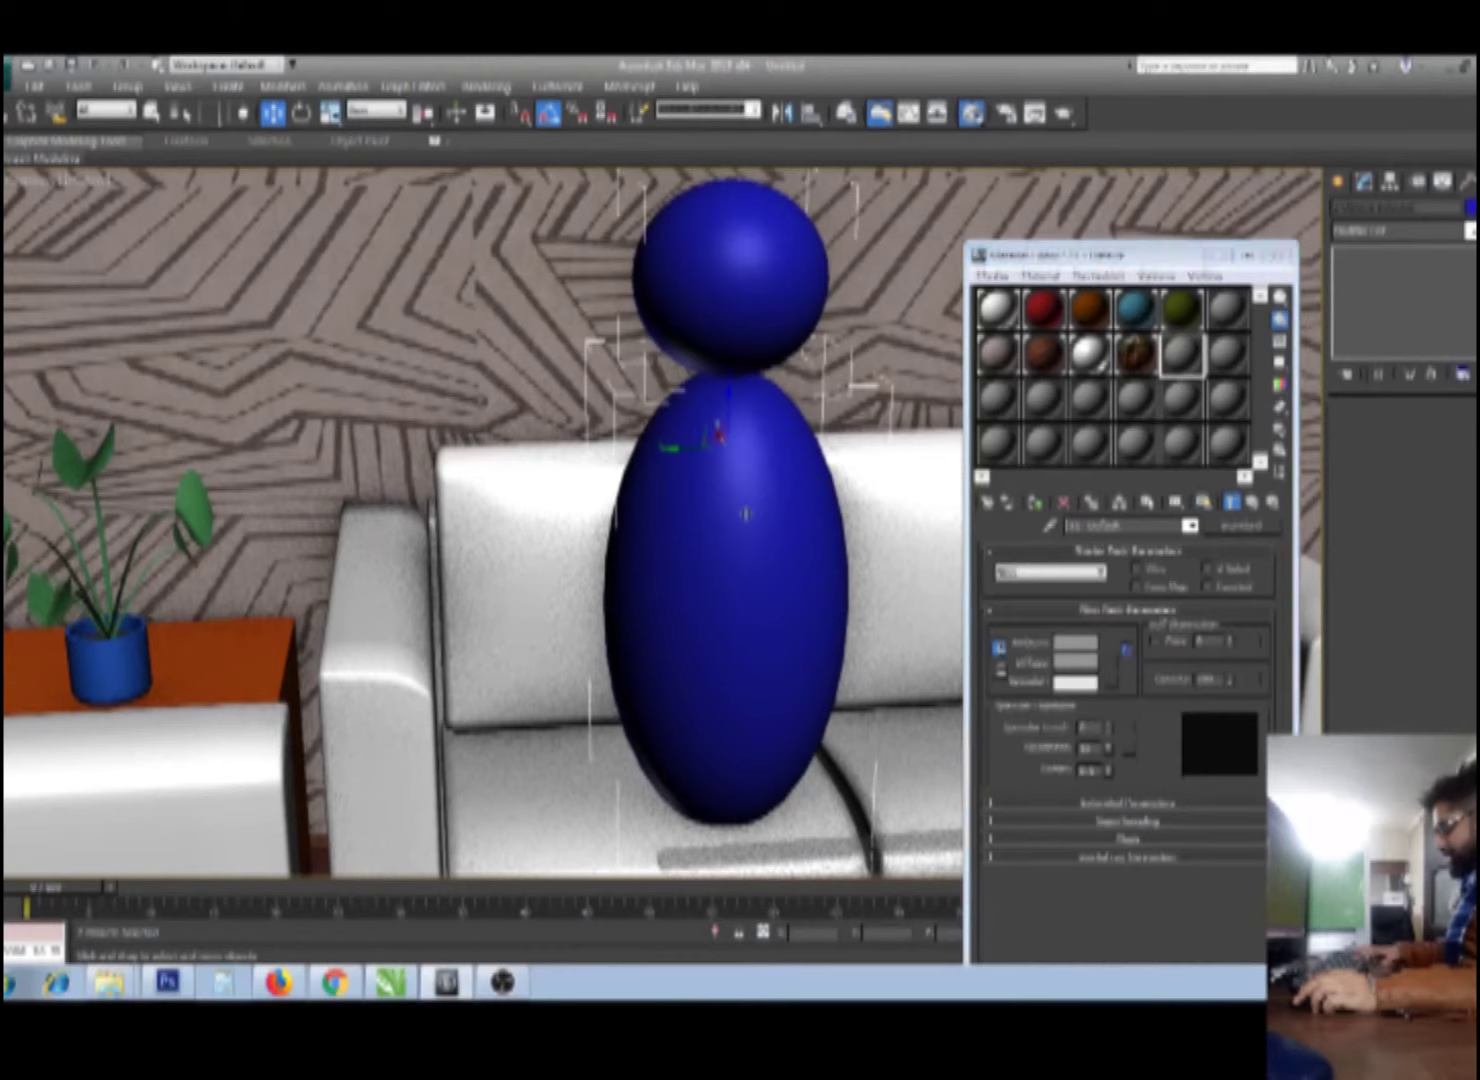
key("t")
scroll(745, 513, "up", 3)
key("shift+z")
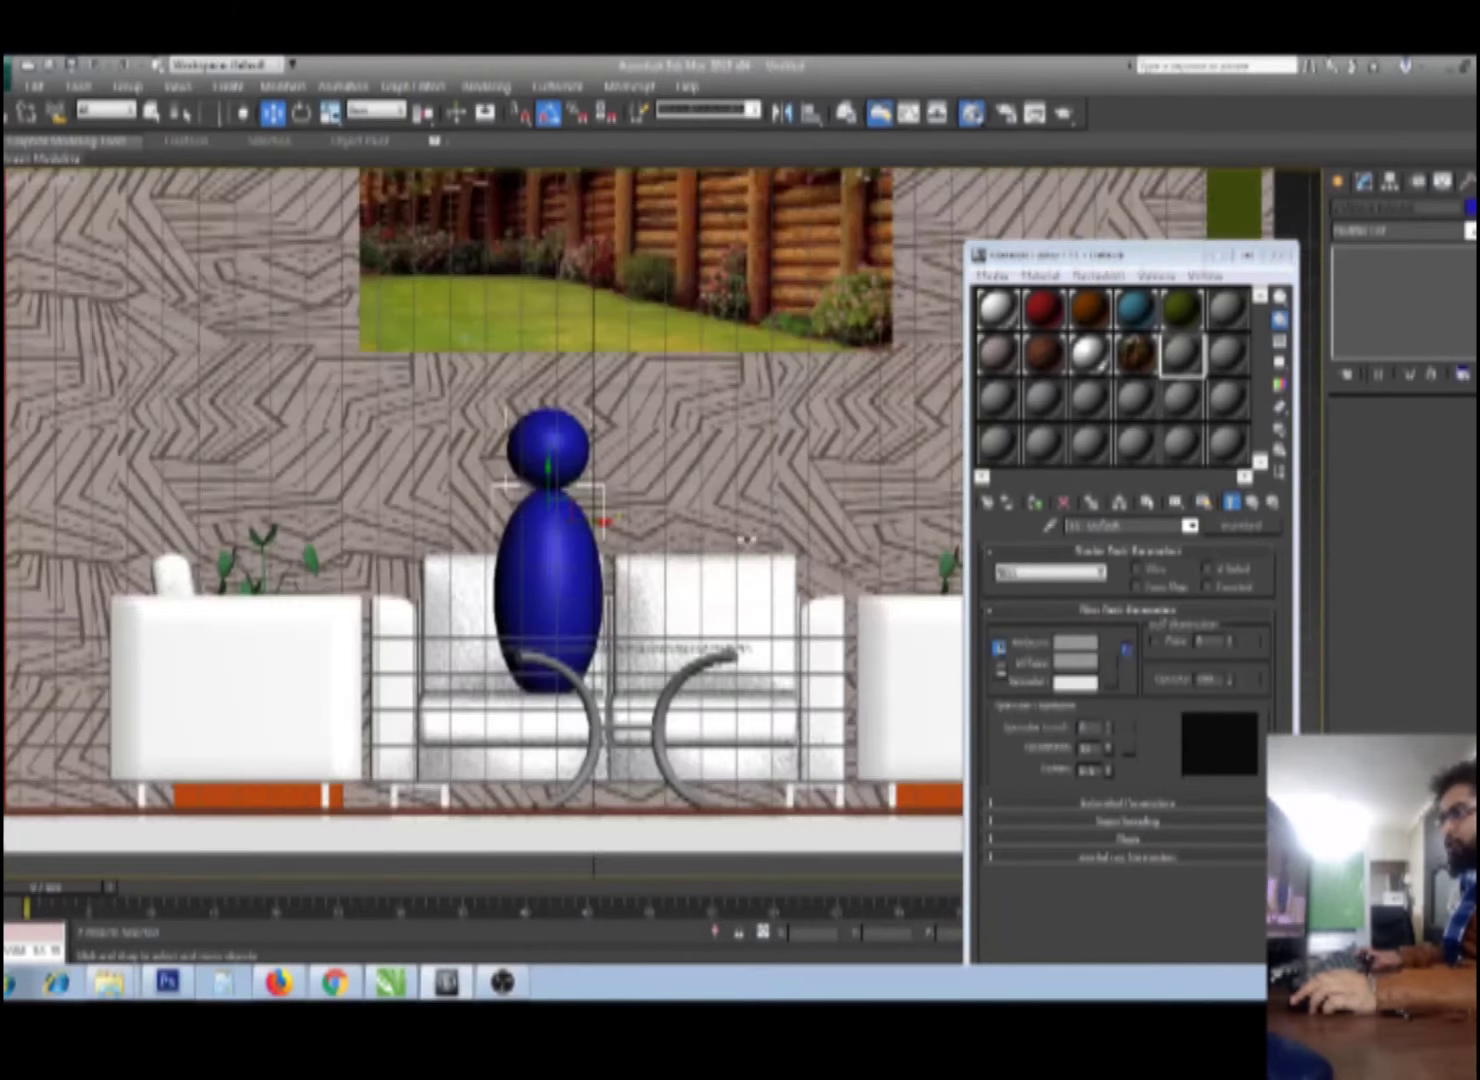
key("z")
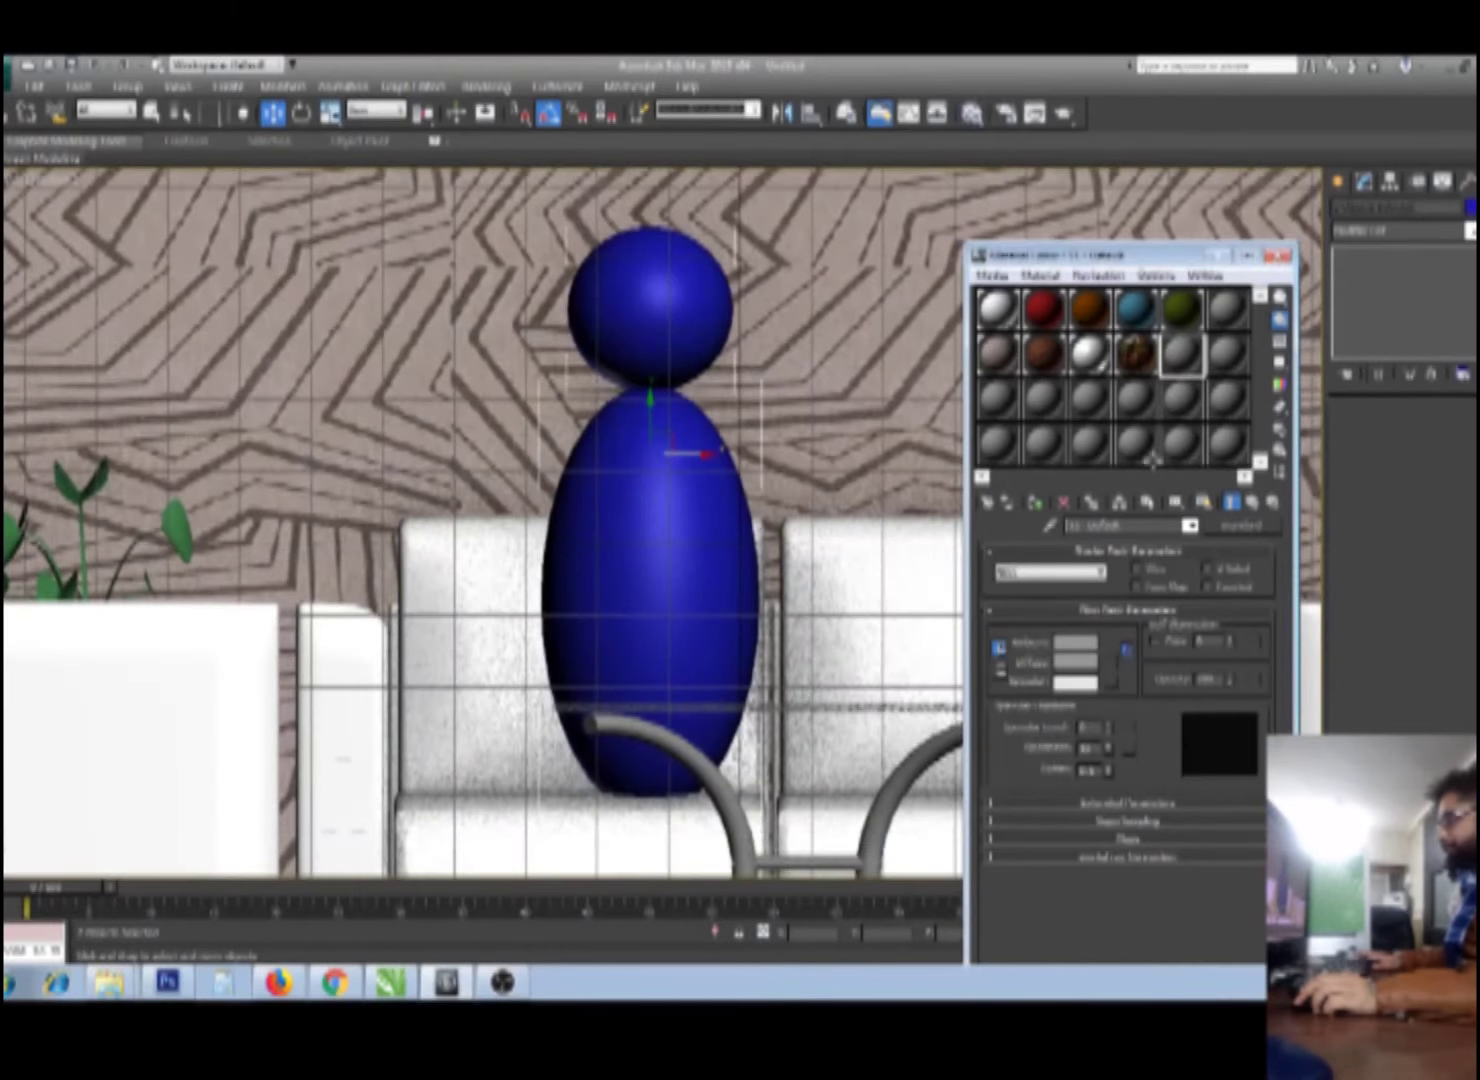
key("m")
Step: Select the body ellipsoid and Shift-rotate it to pull off a tilted copy
key("F3")
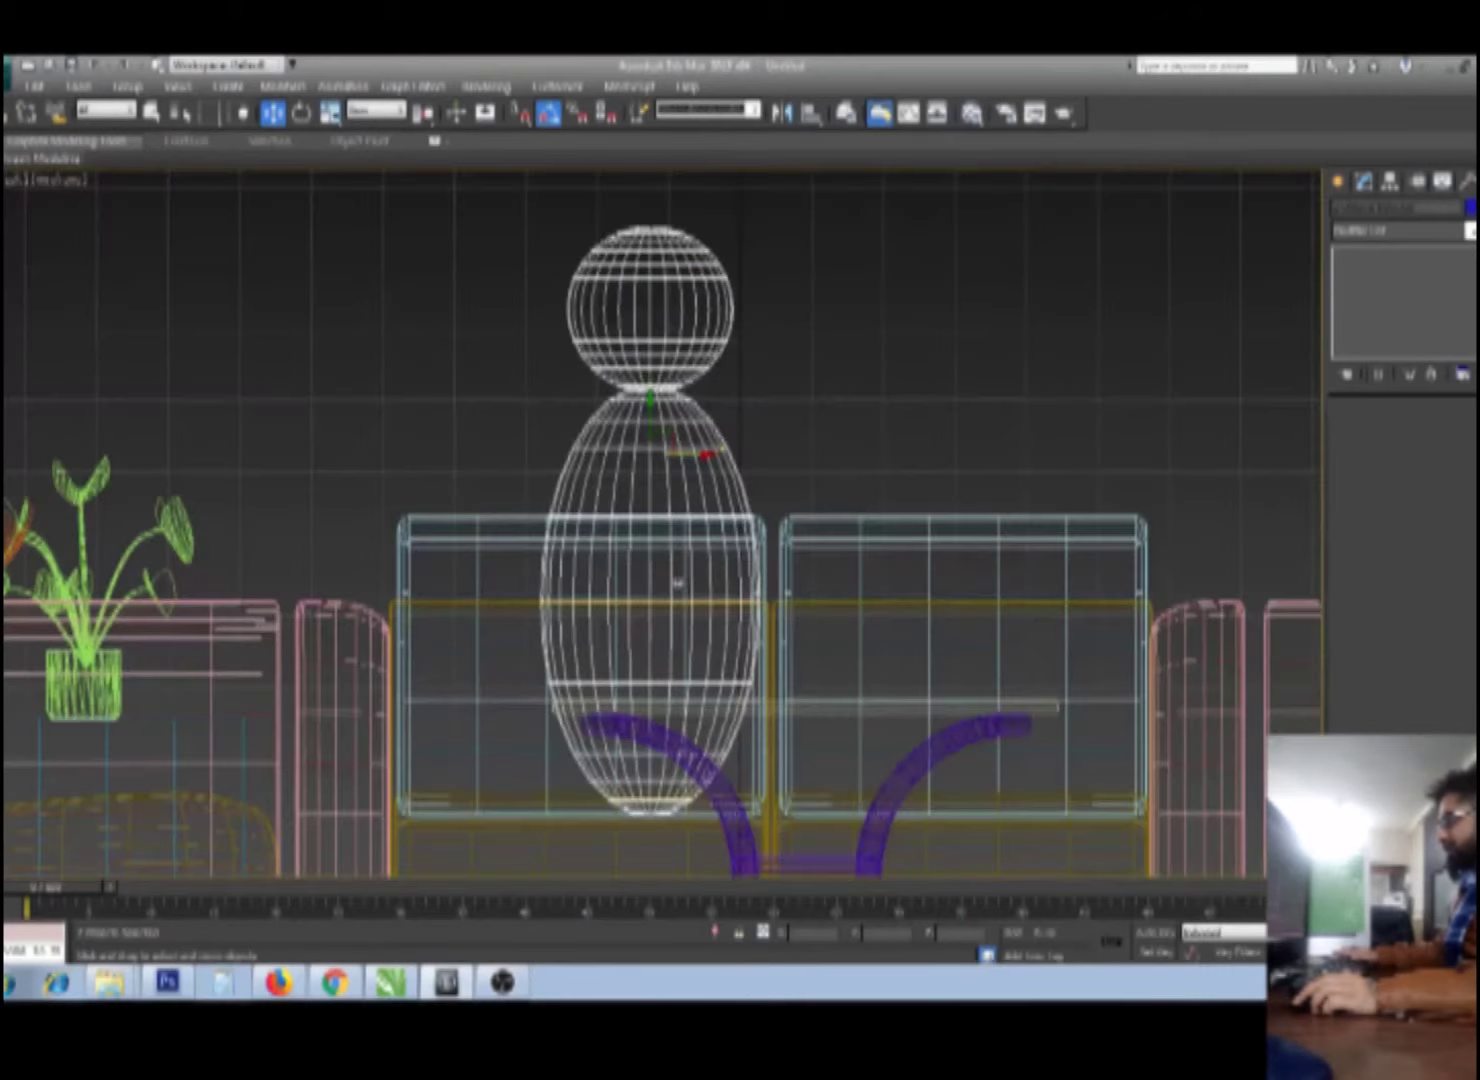
left_click(746, 443)
left_click(705, 472)
key("F3")
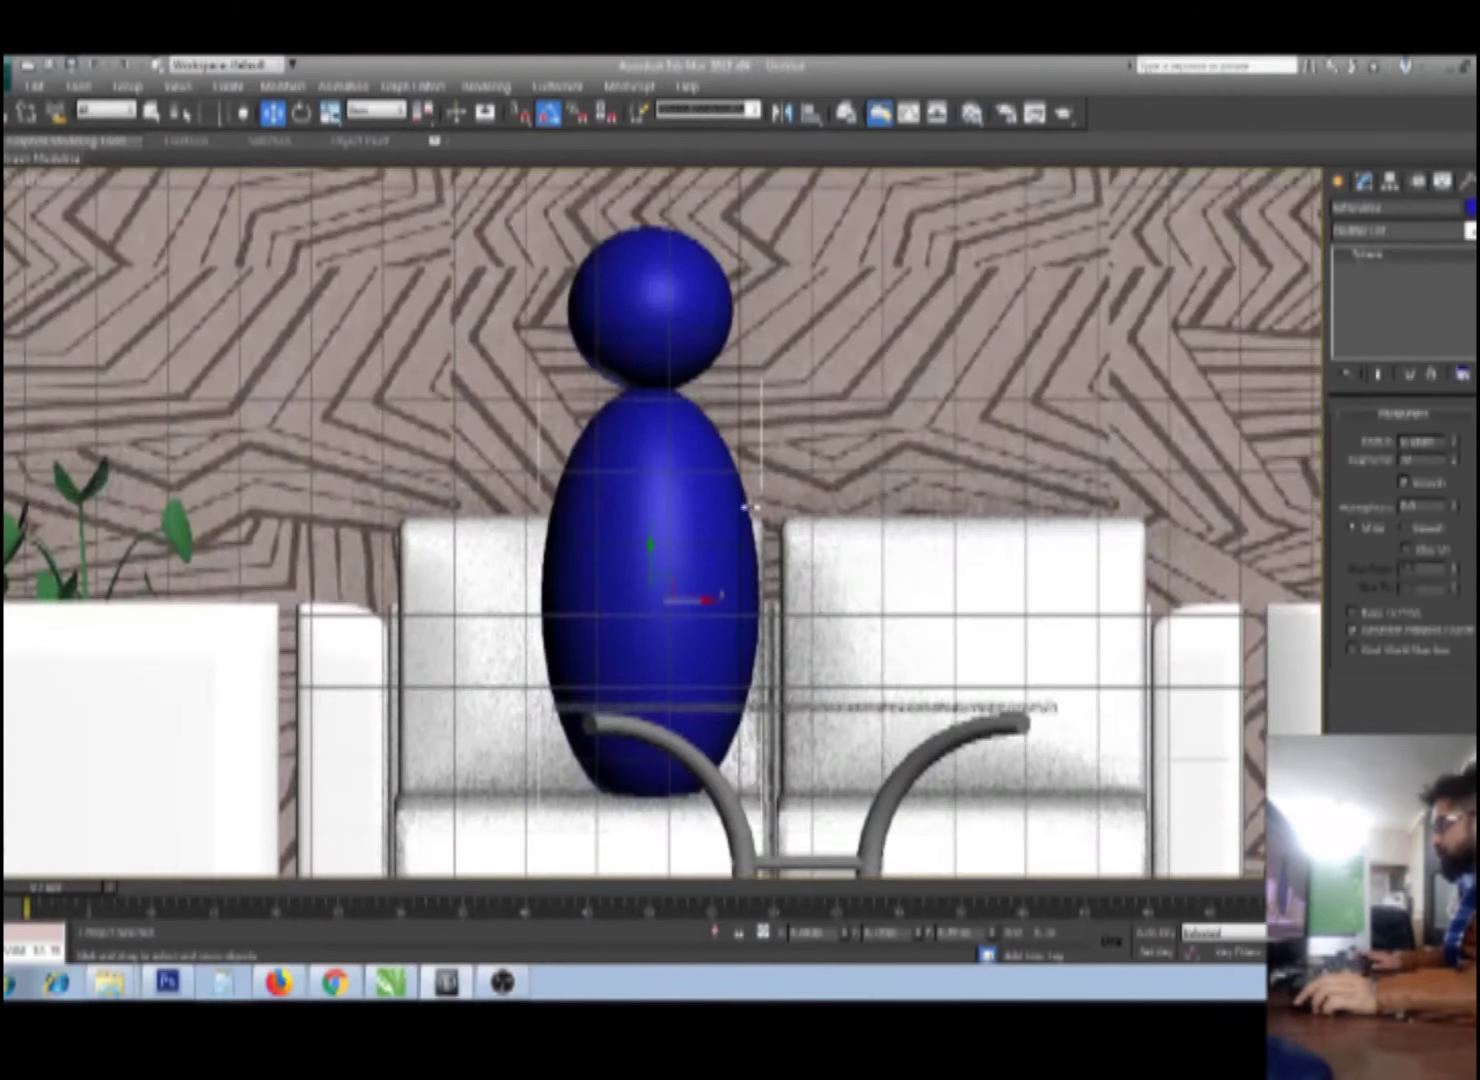
key("e")
left_click_drag(690, 559, 729, 612, "shift")
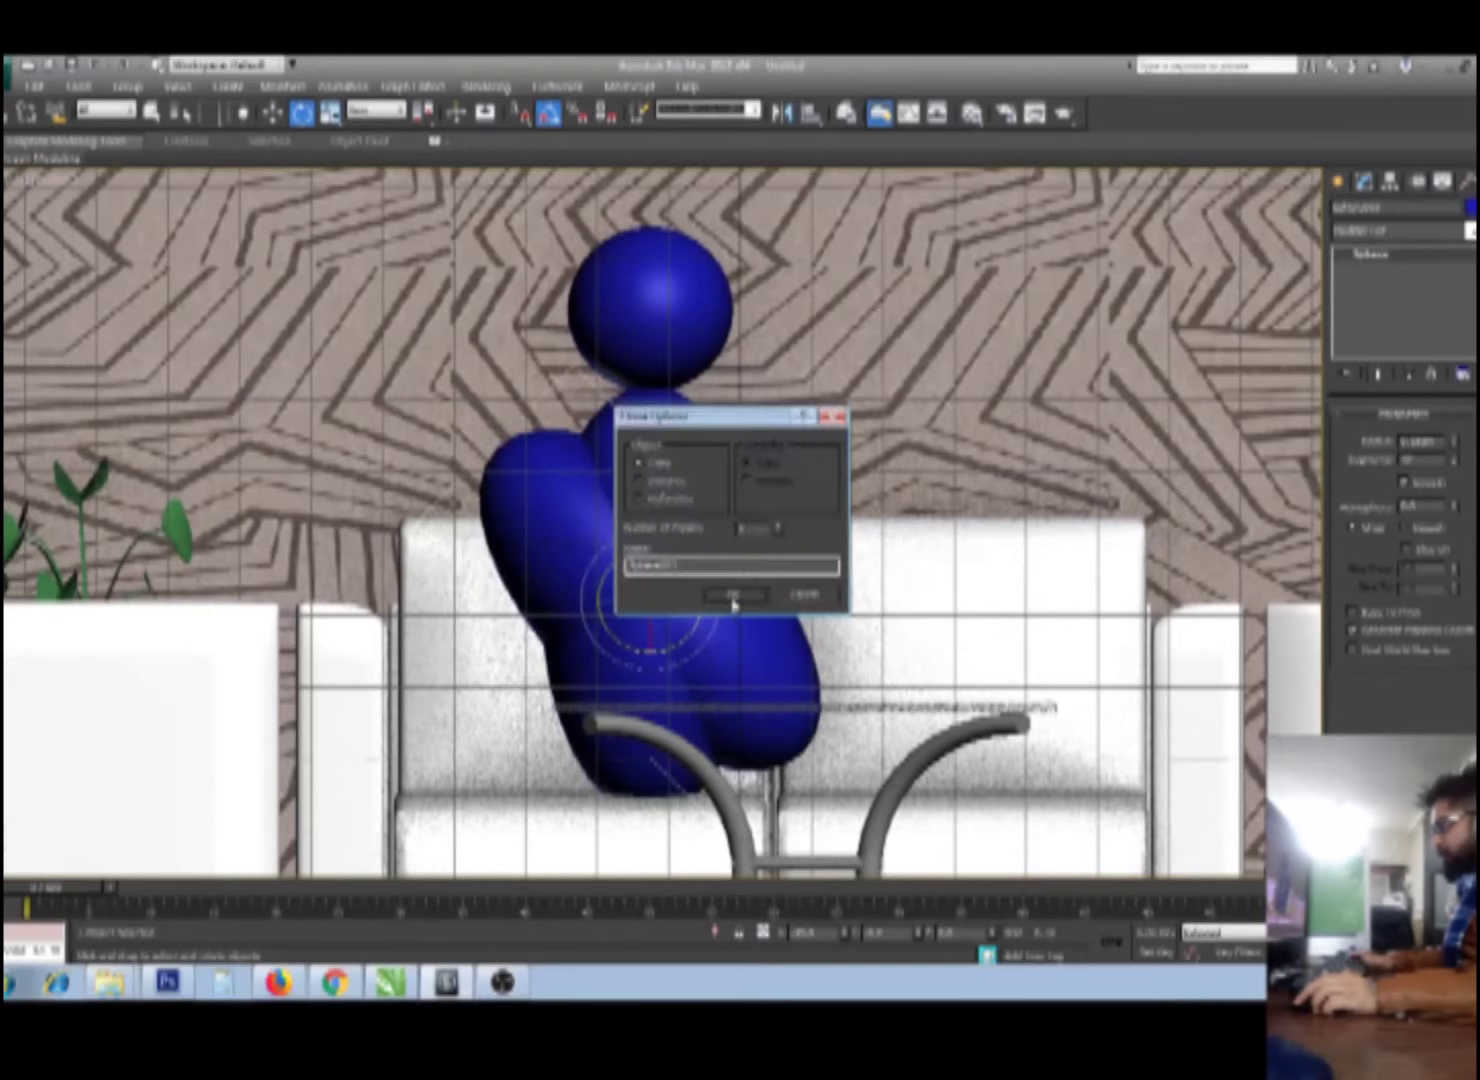
Step: Shrink the tilted copy and scale it in Local coordinates into a slim right arm against the body
left_click(732, 597)
key("w")
mouse_move(688, 585)
left_mouse_down()
mouse_move(830, 512)
mouse_move(846, 532)
left_mouse_up()
left_click_drag(1449, 443, 1452, 448)
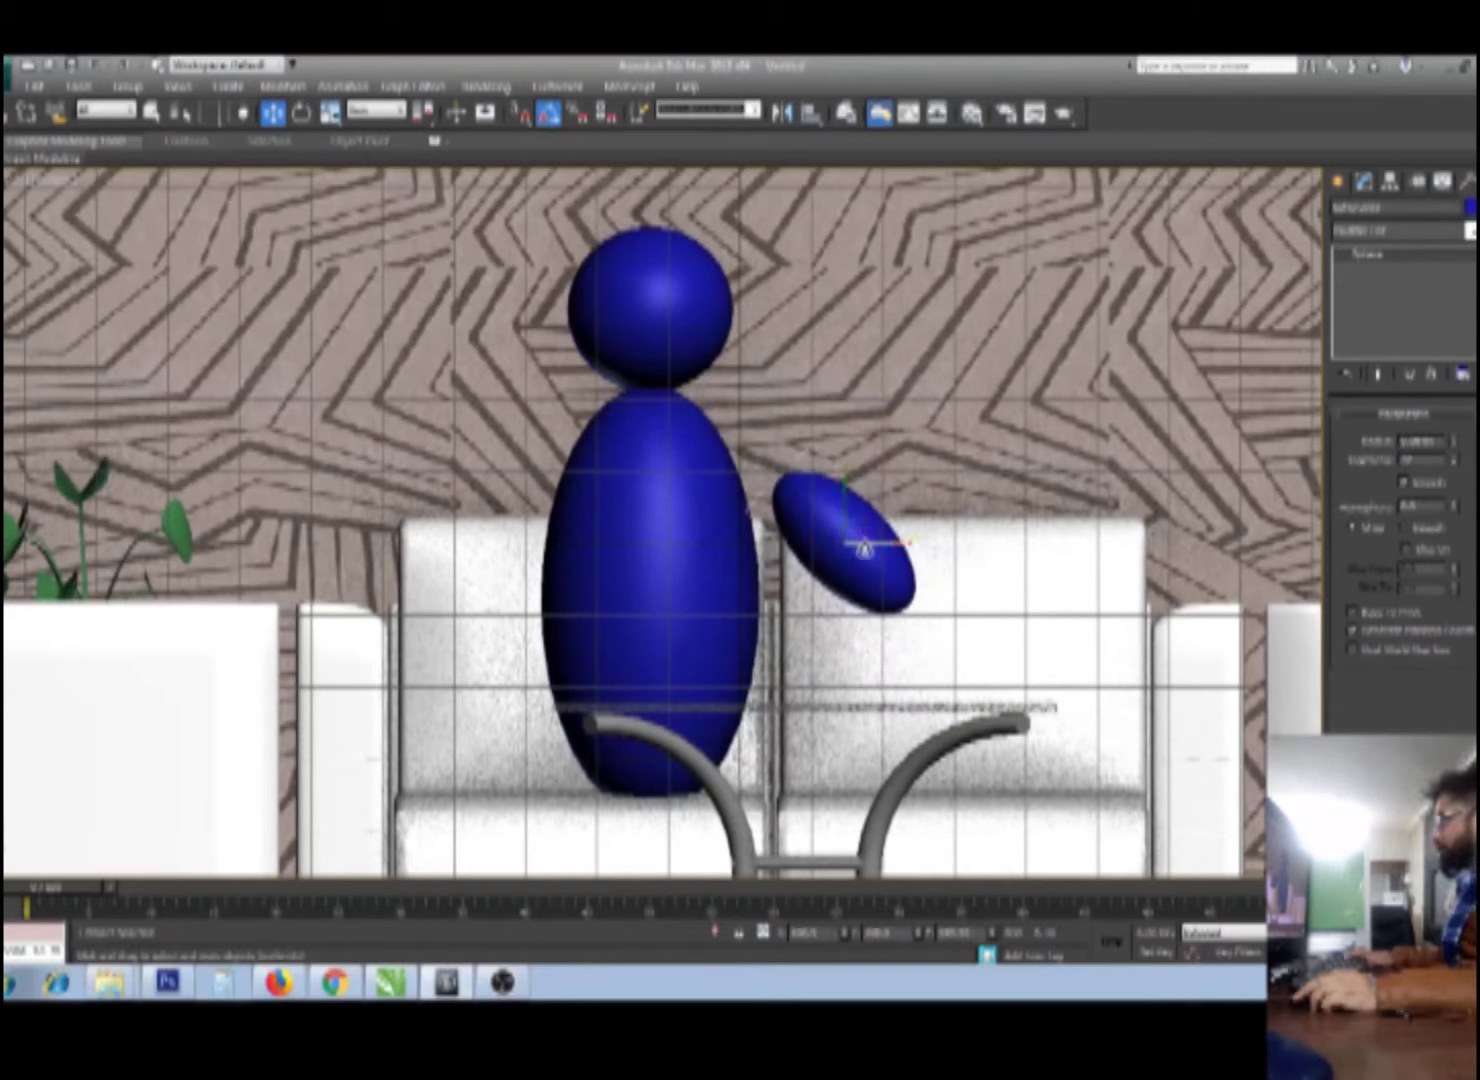
key("r")
left_click(377, 110)
left_click(383, 174)
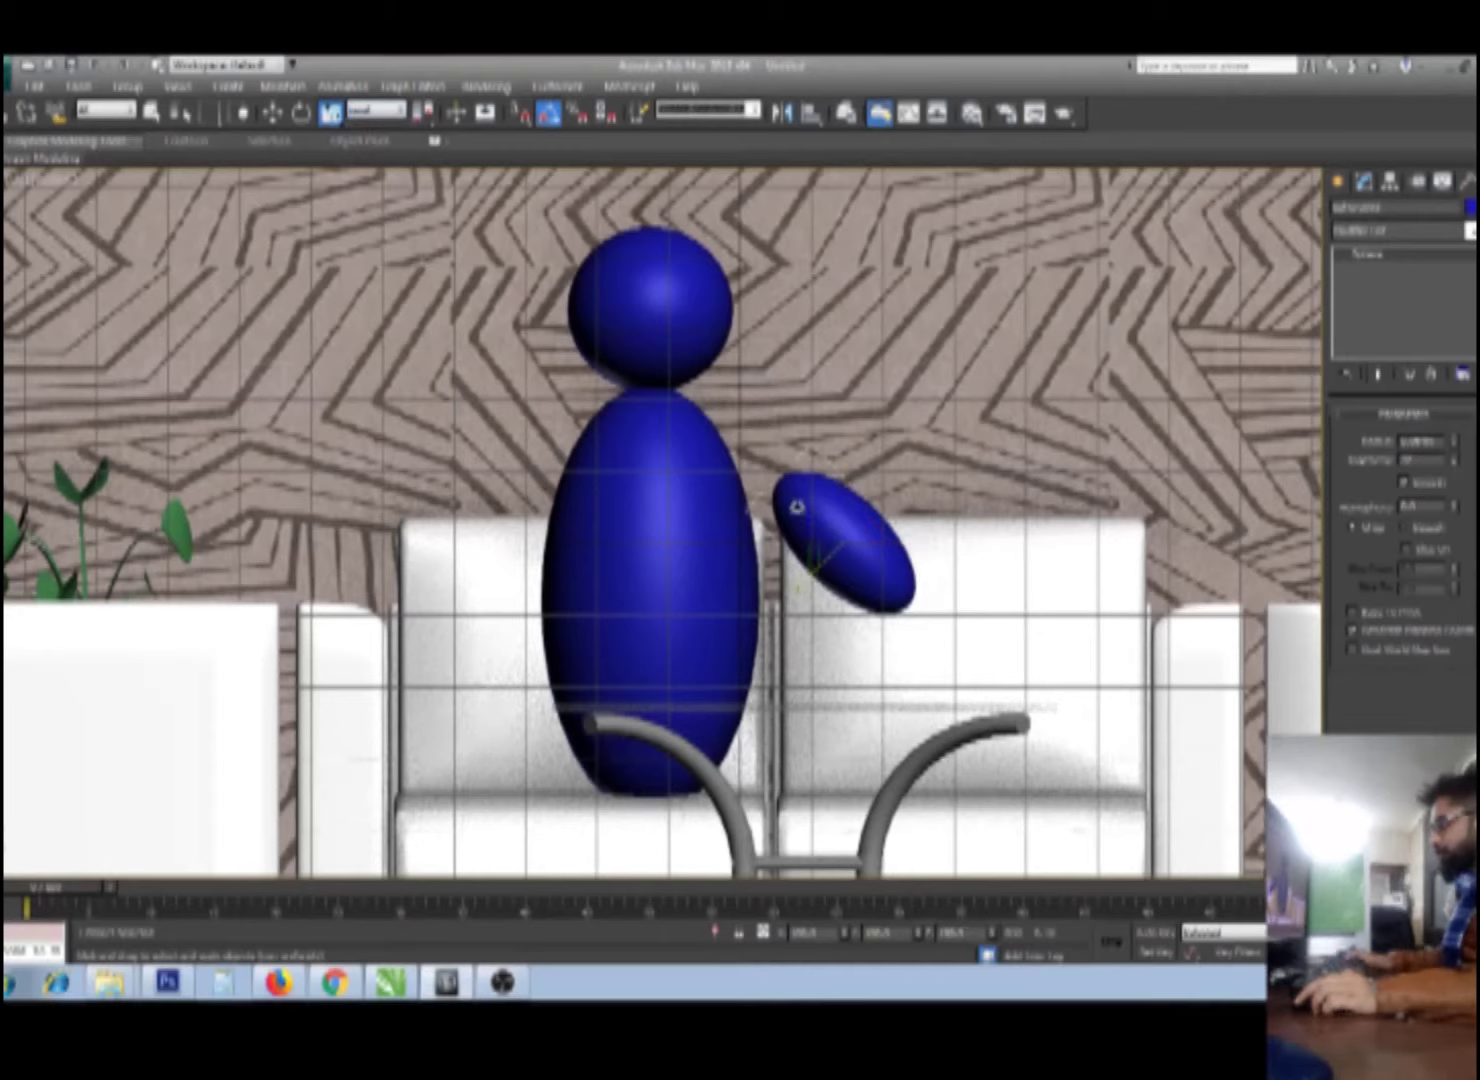
left_click_drag(798, 500, 766, 462)
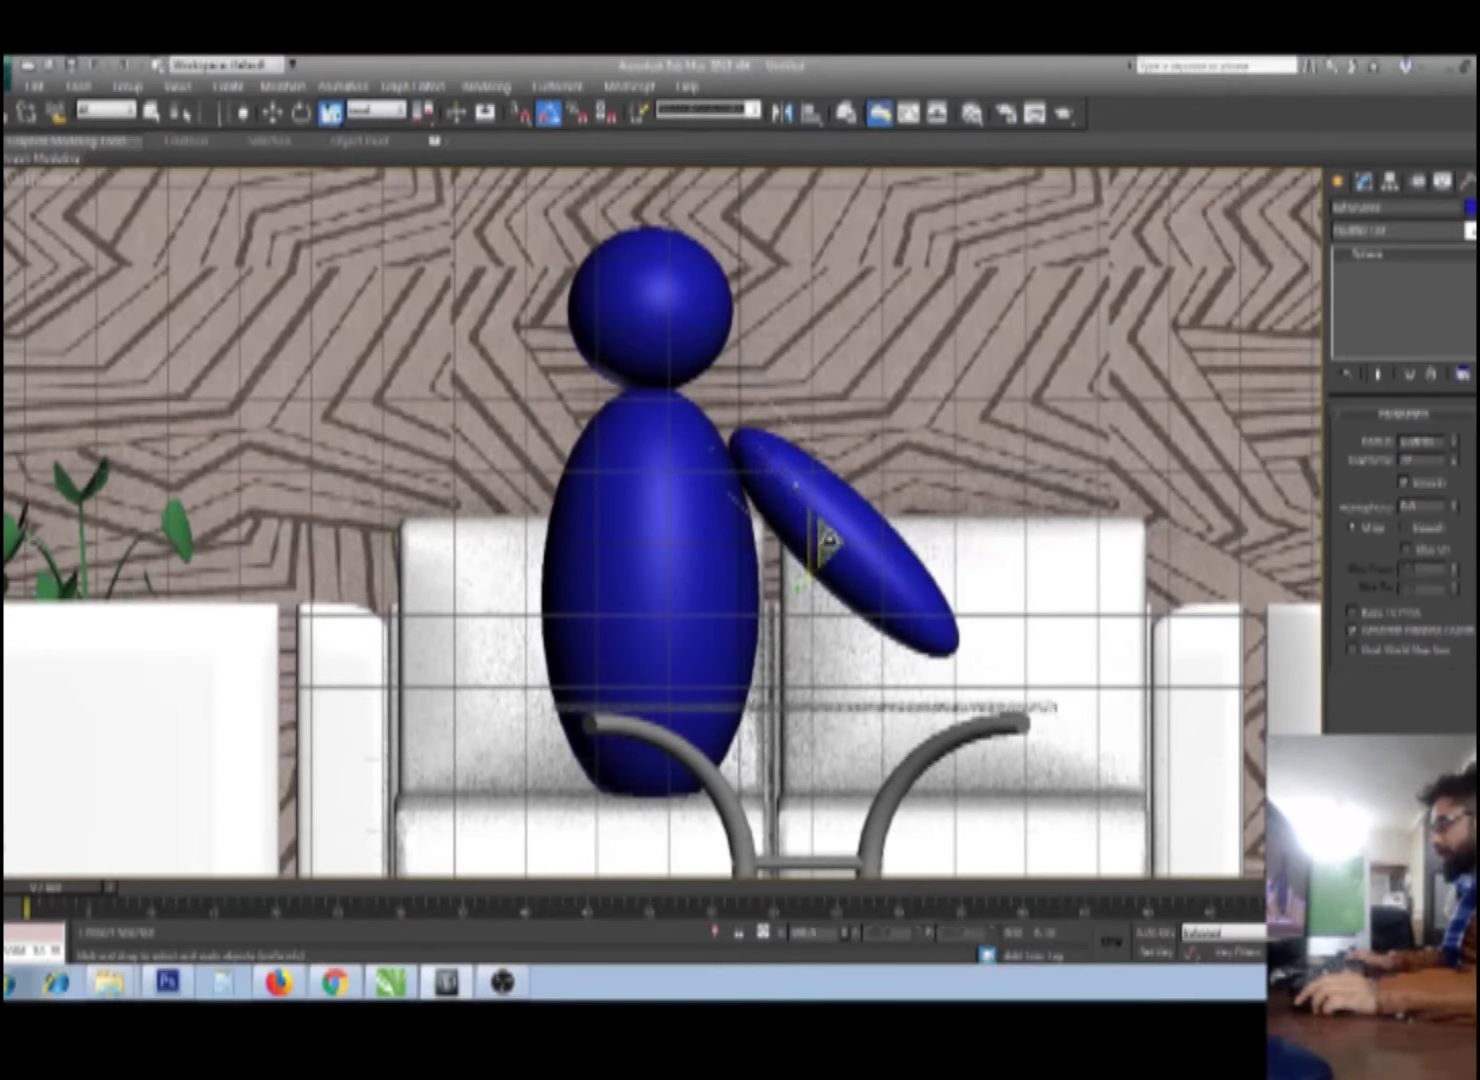
left_click_drag(828, 540, 826, 528)
key("w")
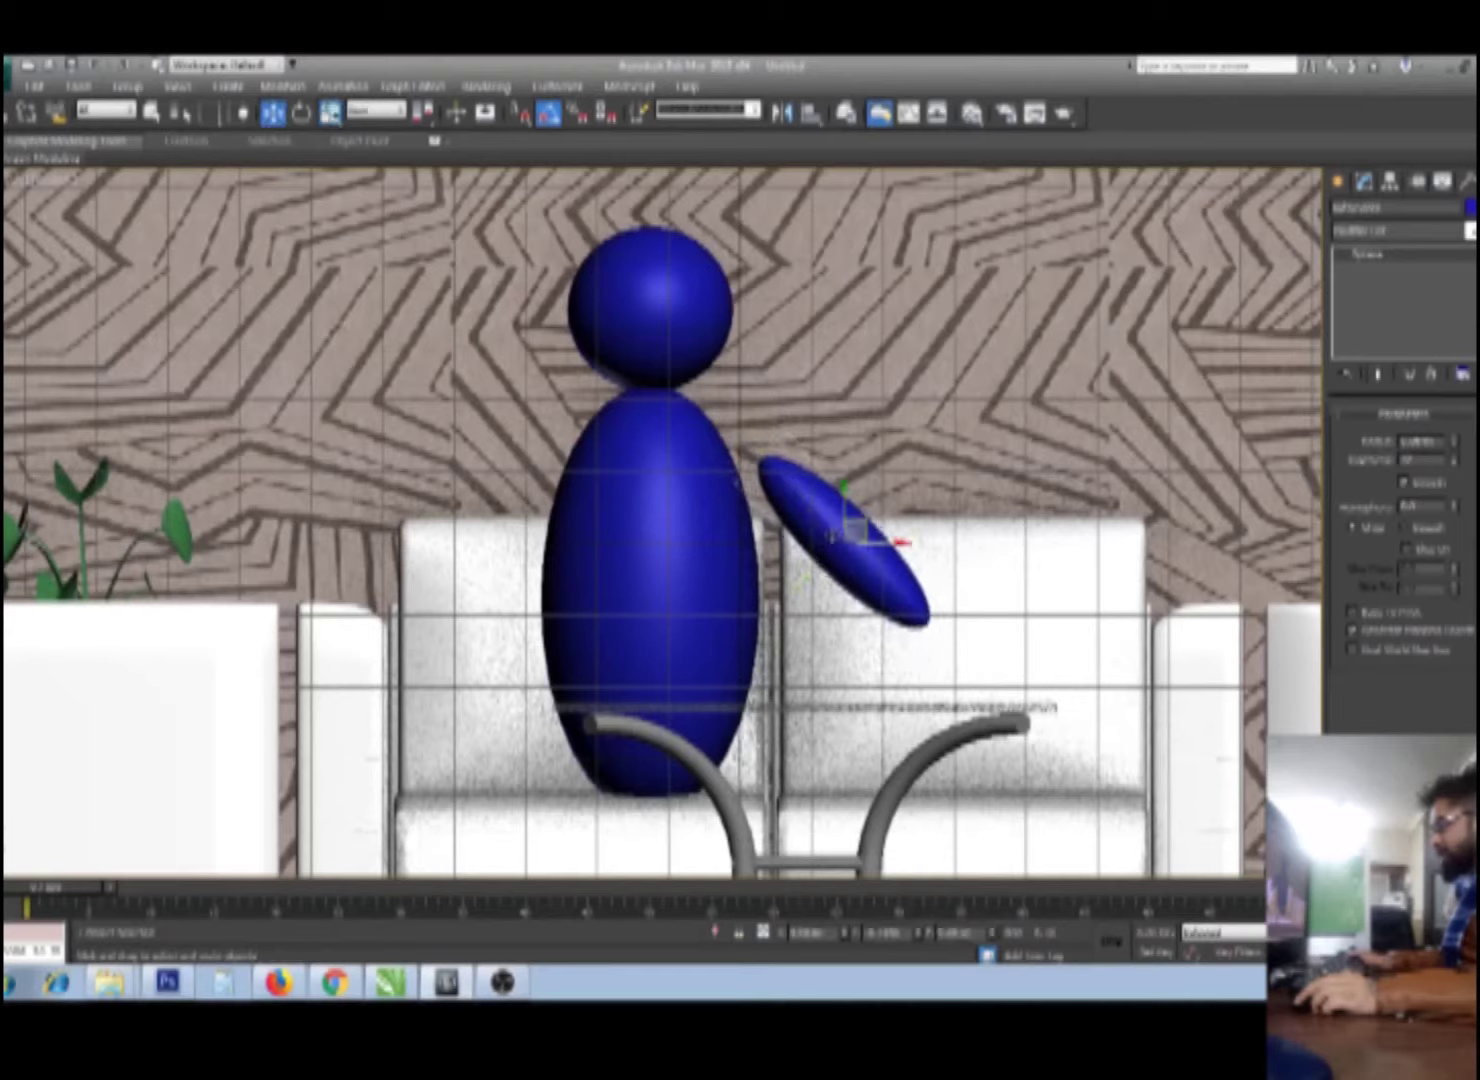
left_click_drag(848, 532, 808, 503)
Step: Mirror a copy of the arm to the left side and nudge it against the body
left_click(782, 113)
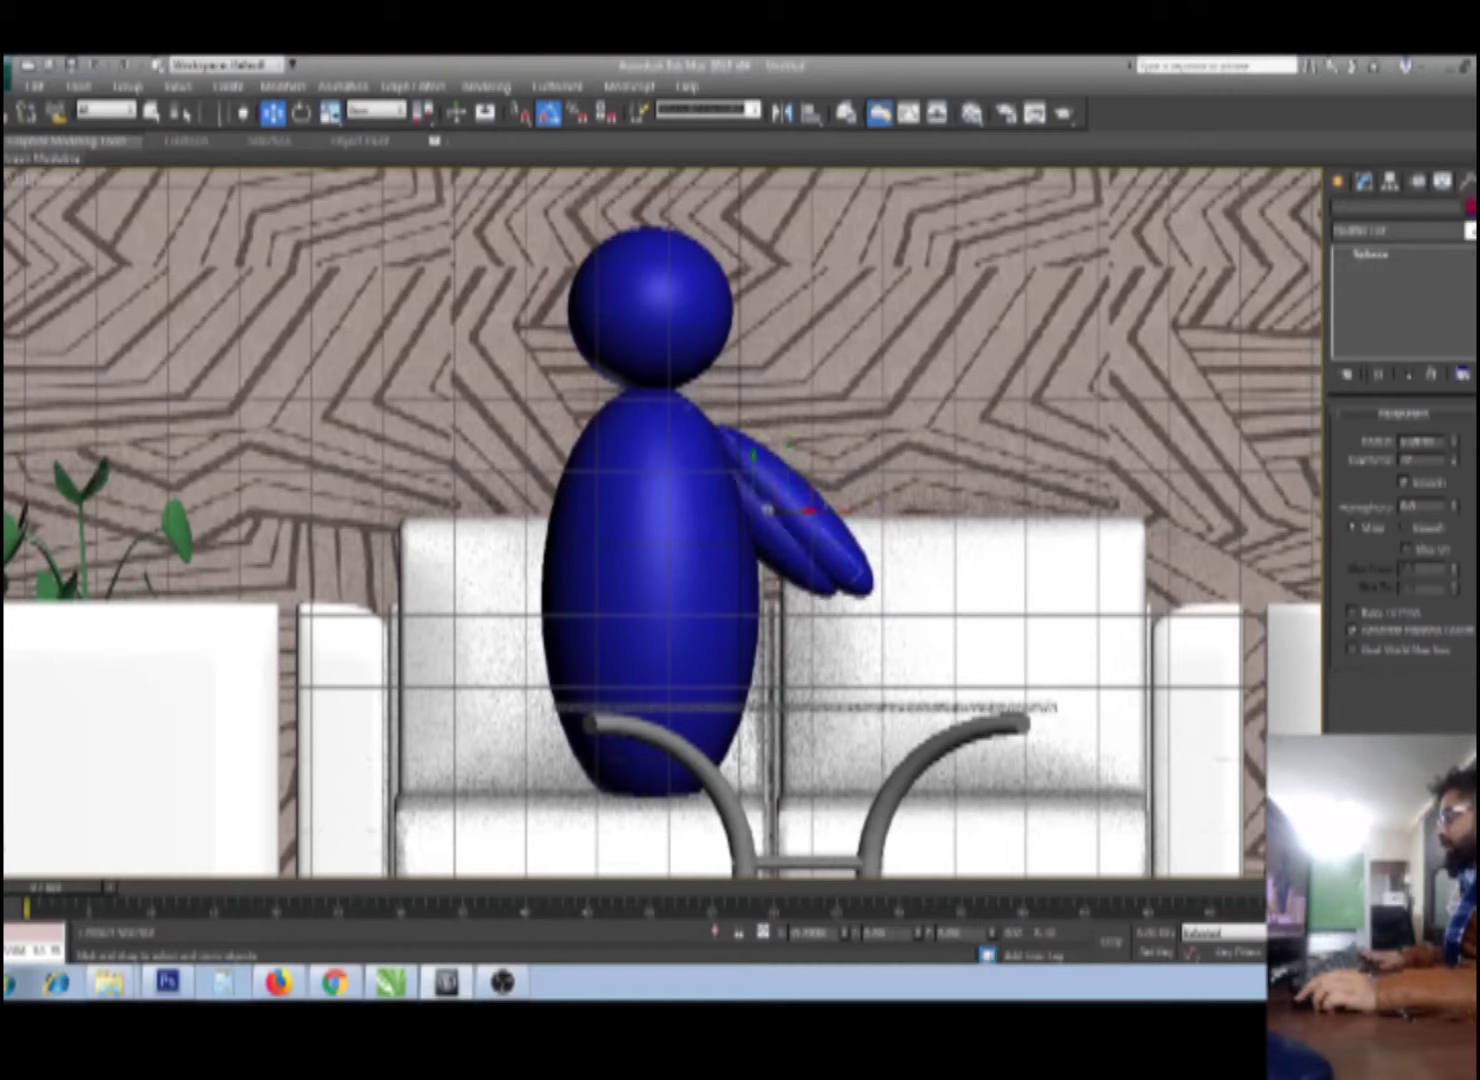
key("Return")
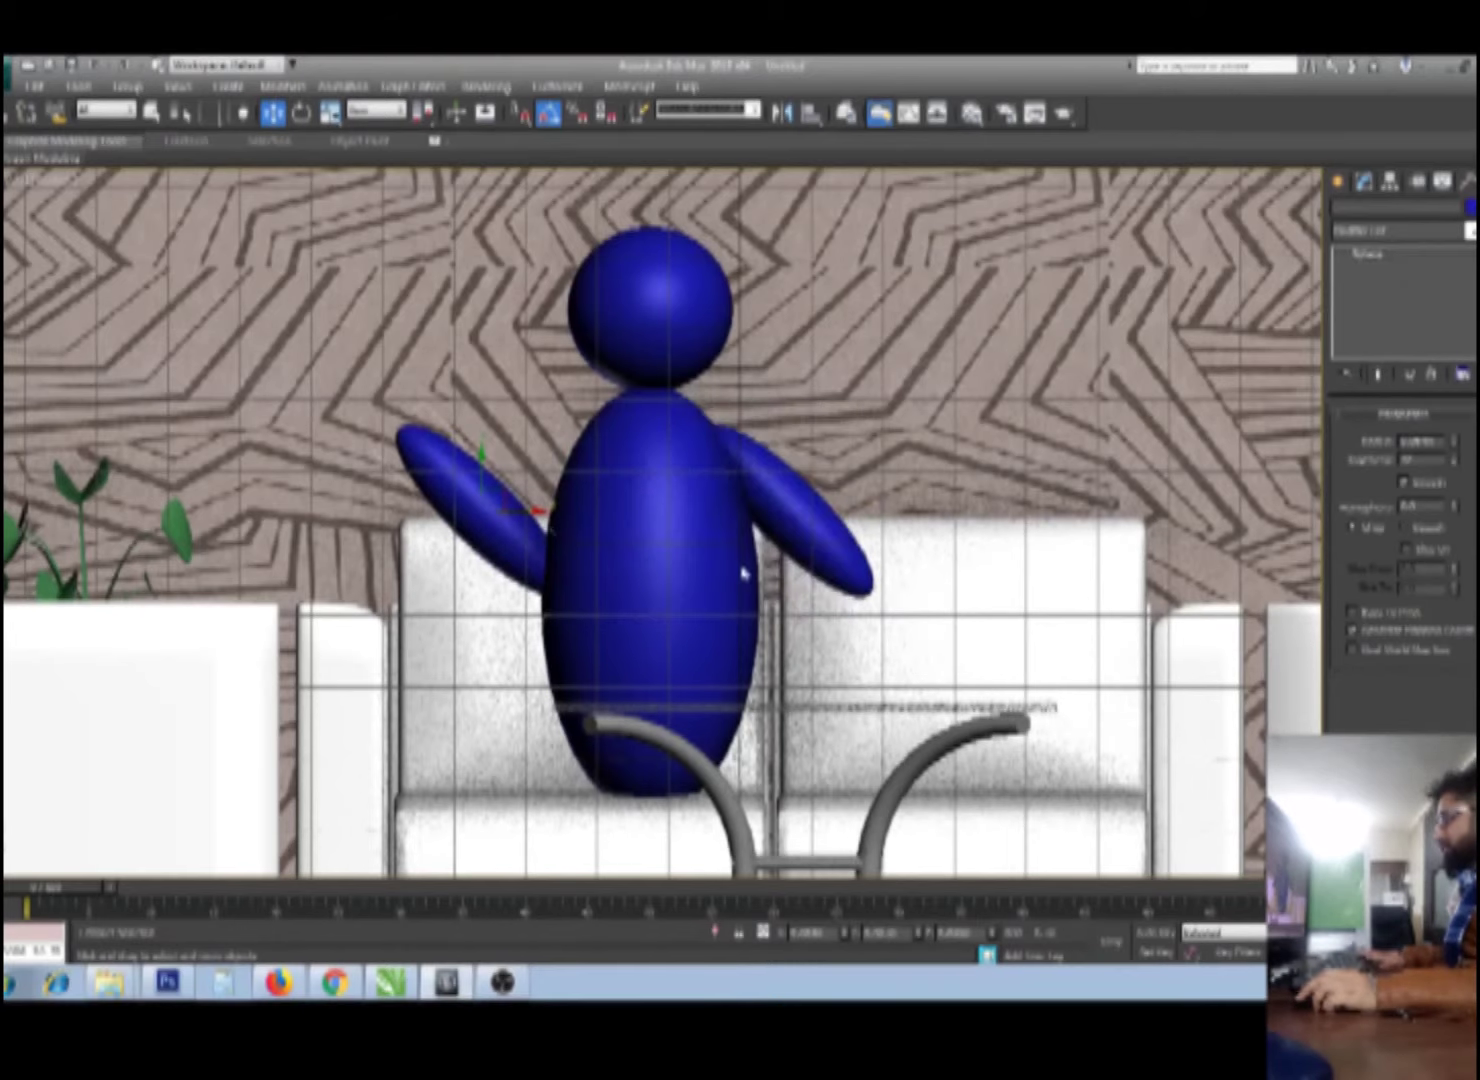
left_click(781, 112)
left_click(701, 646)
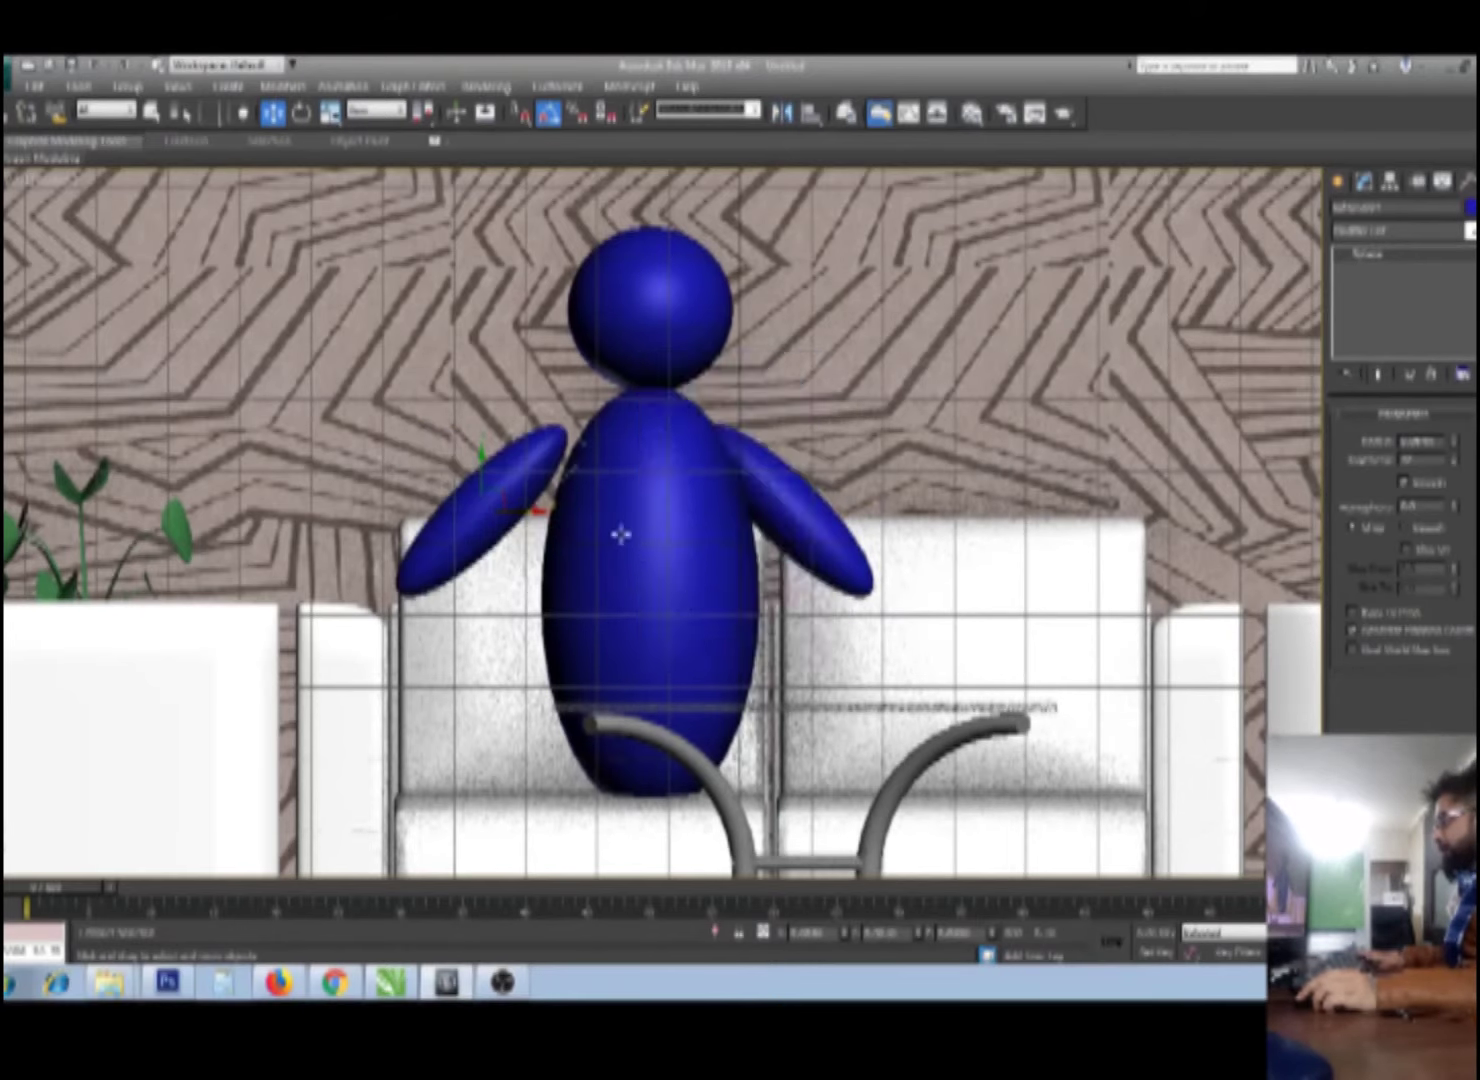
left_click_drag(519, 514, 545, 512)
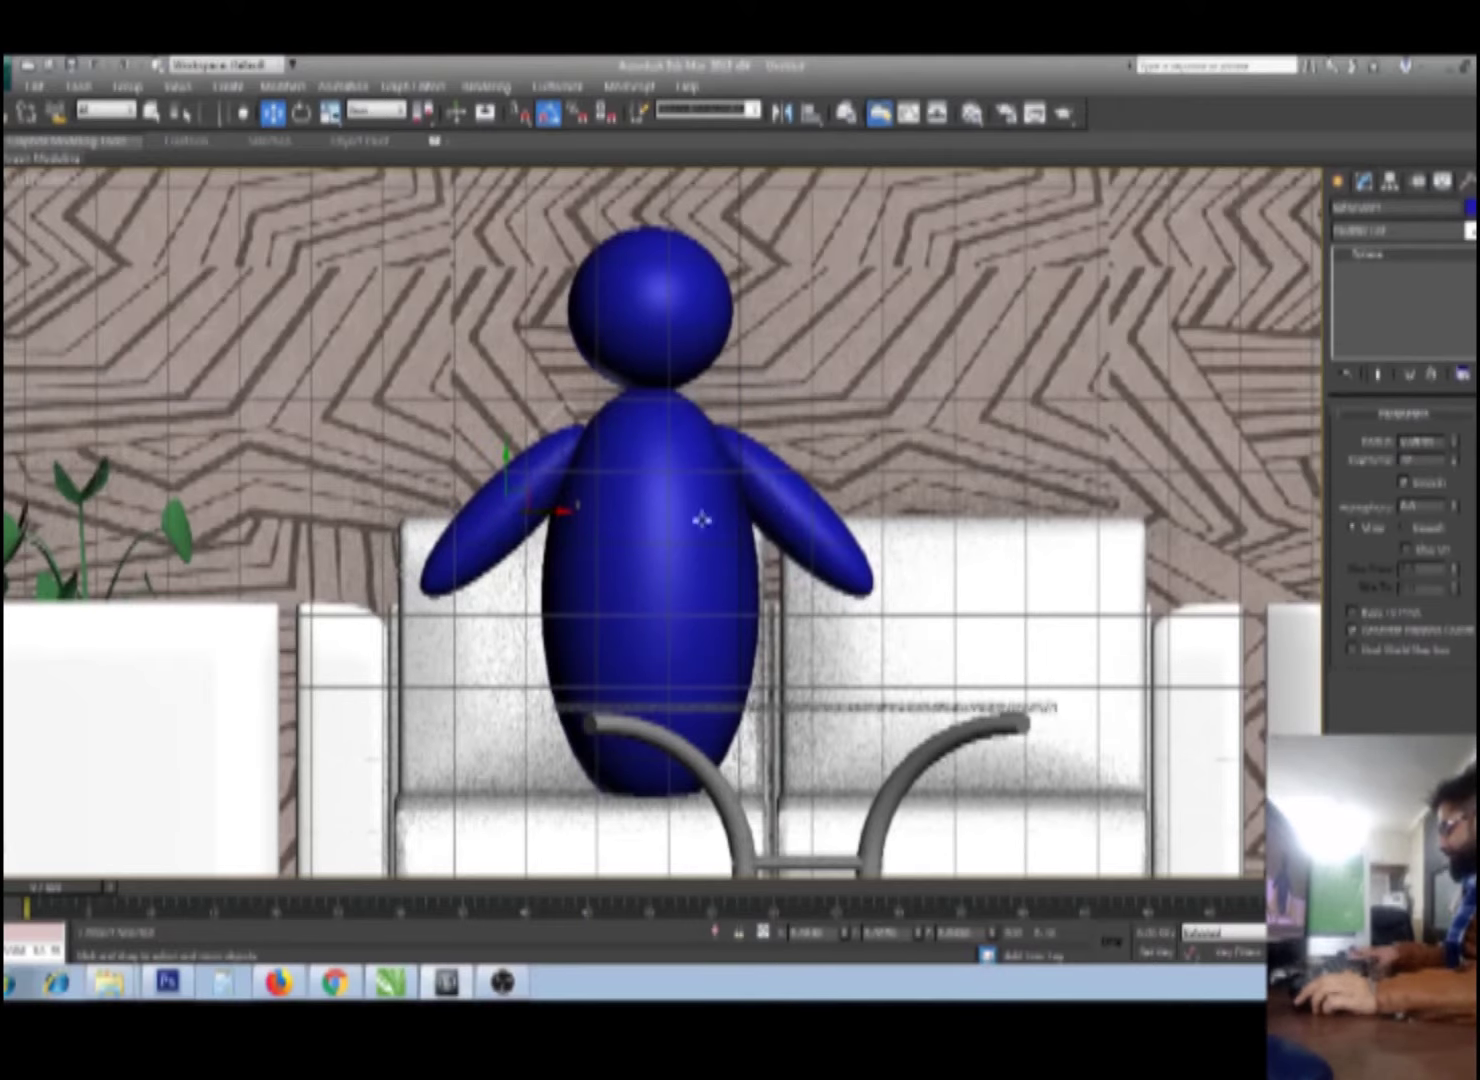
left_click(634, 533)
key("F3")
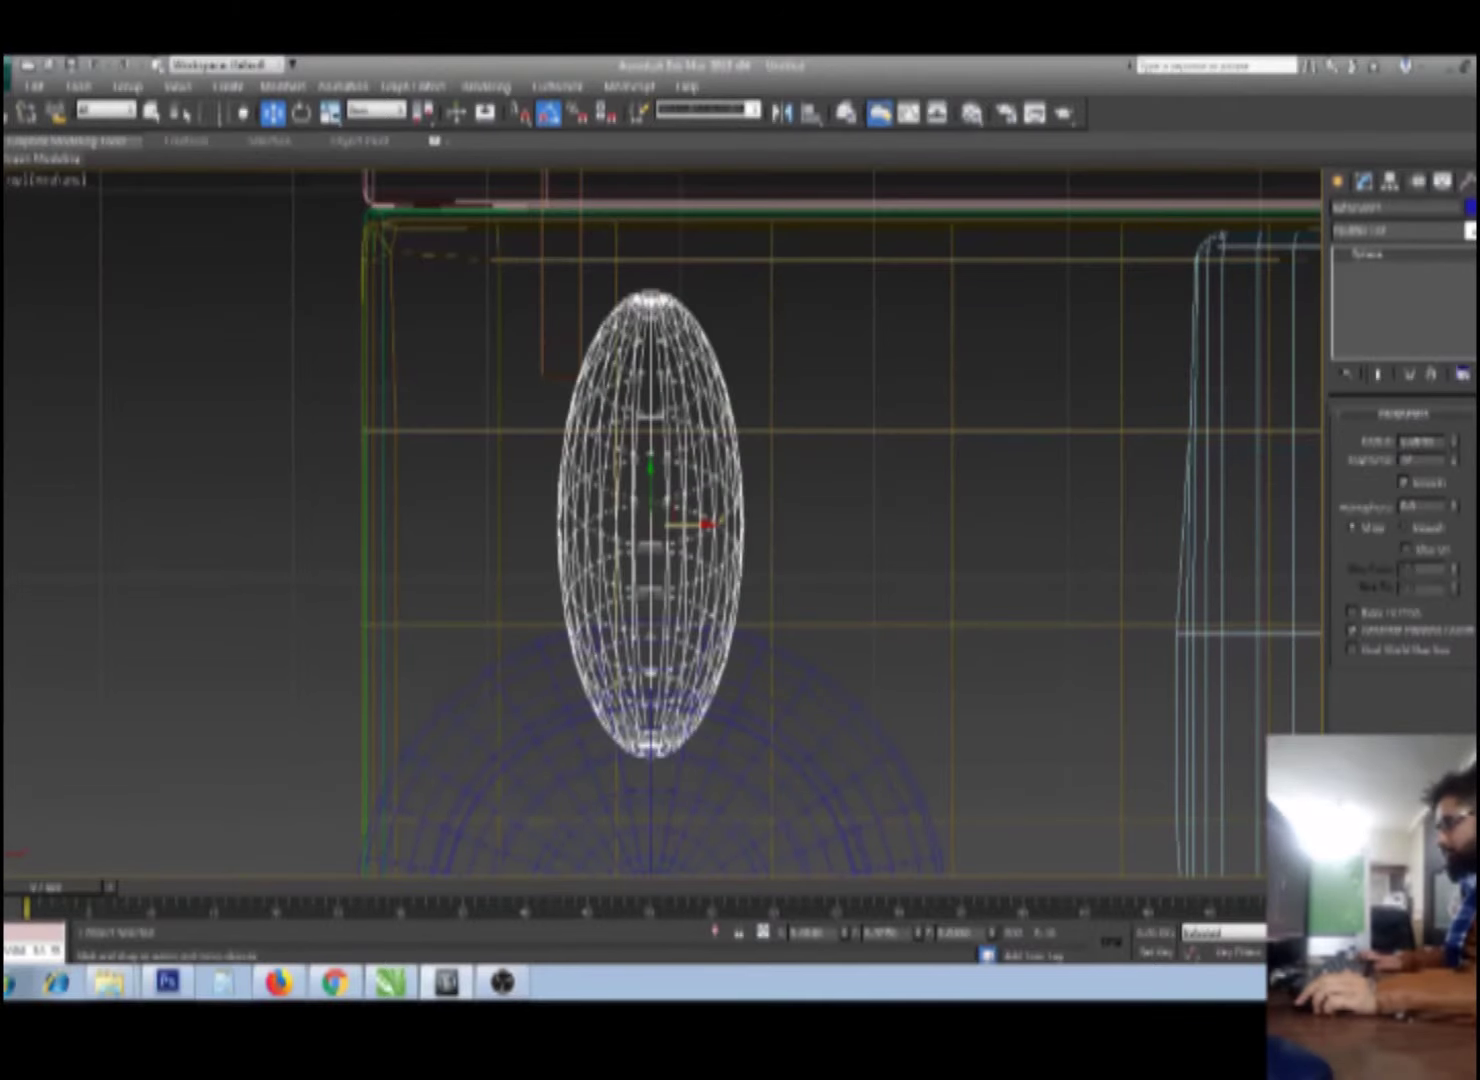
Step: In Top view, clone the ellipsoid and rotate the copy 90° to lie horizontal
key("t")
key("w")
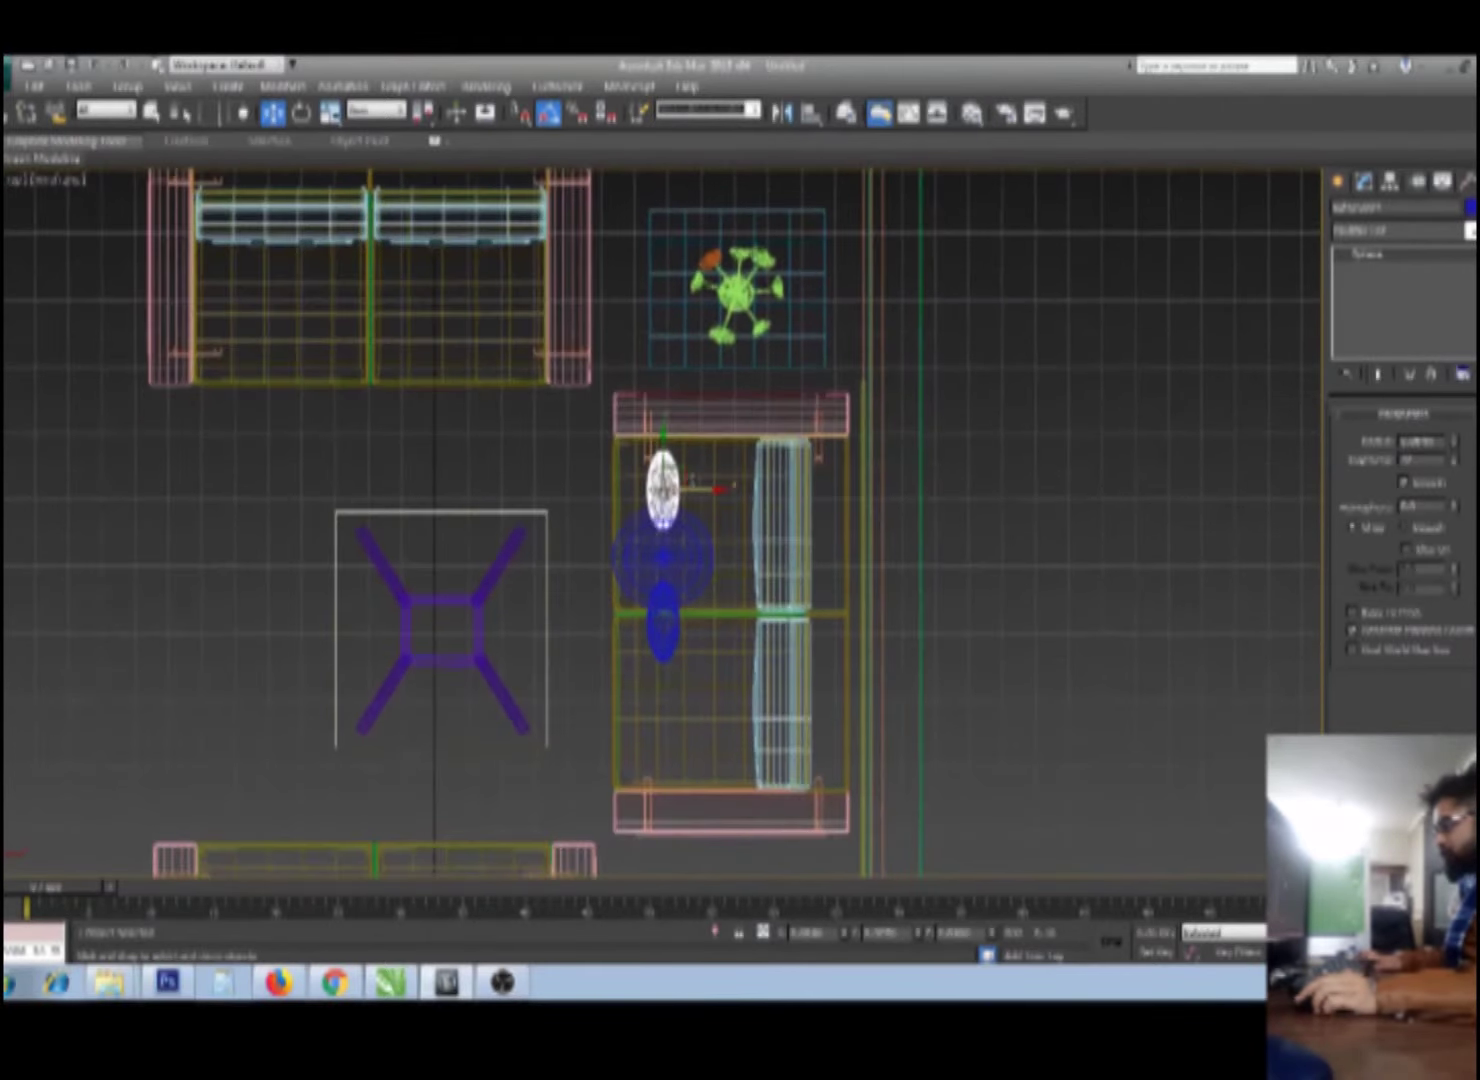
left_click_drag(690, 481, 632, 518, "shift")
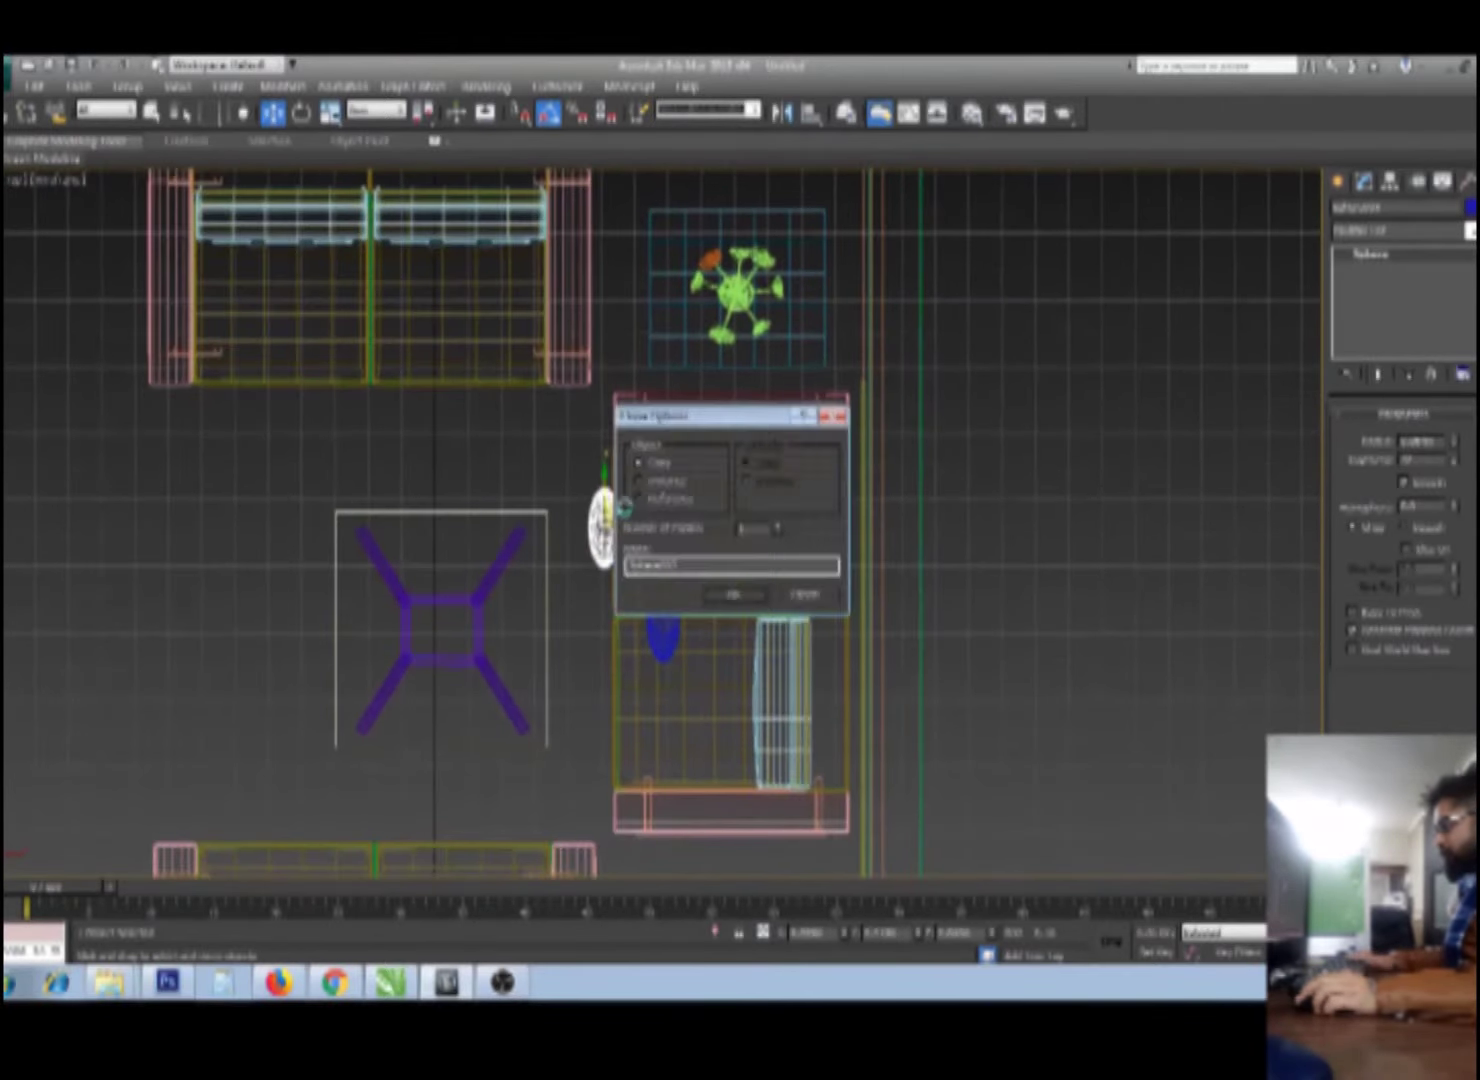
left_click(736, 592)
key("e")
left_click_drag(655, 500, 657, 548)
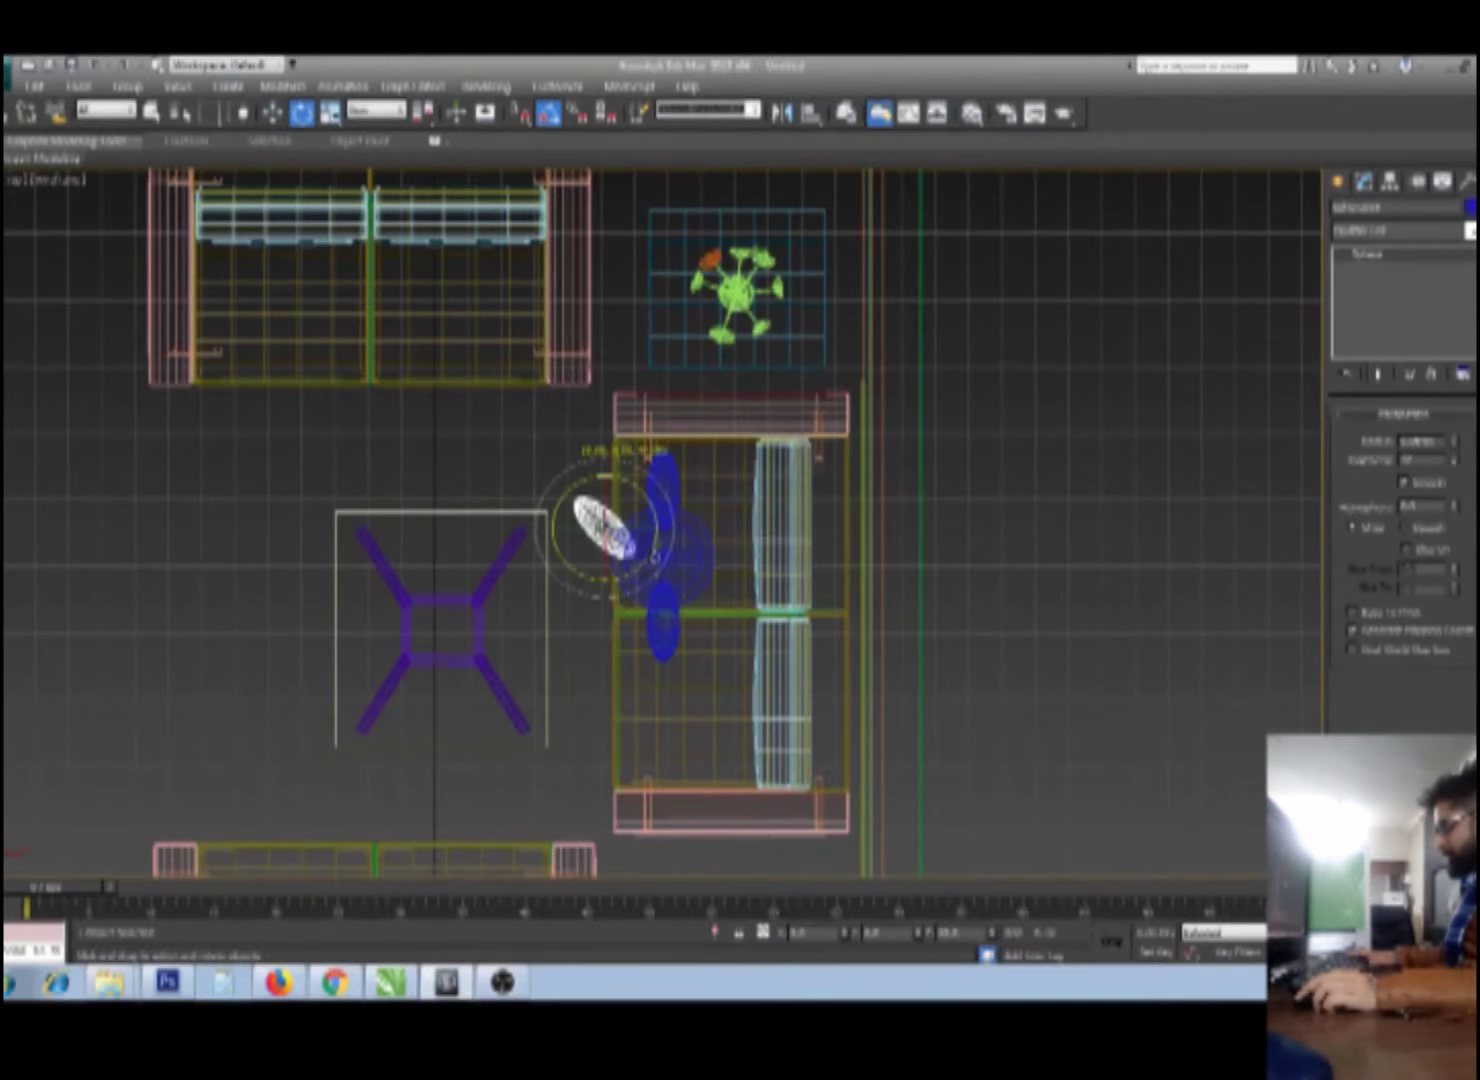
key("w")
Step: In shaded Perspective, move the piece down over the seat edge as a leg and Shift-rotate a copy
key("p")
key("p")
key("z")
key("F3")
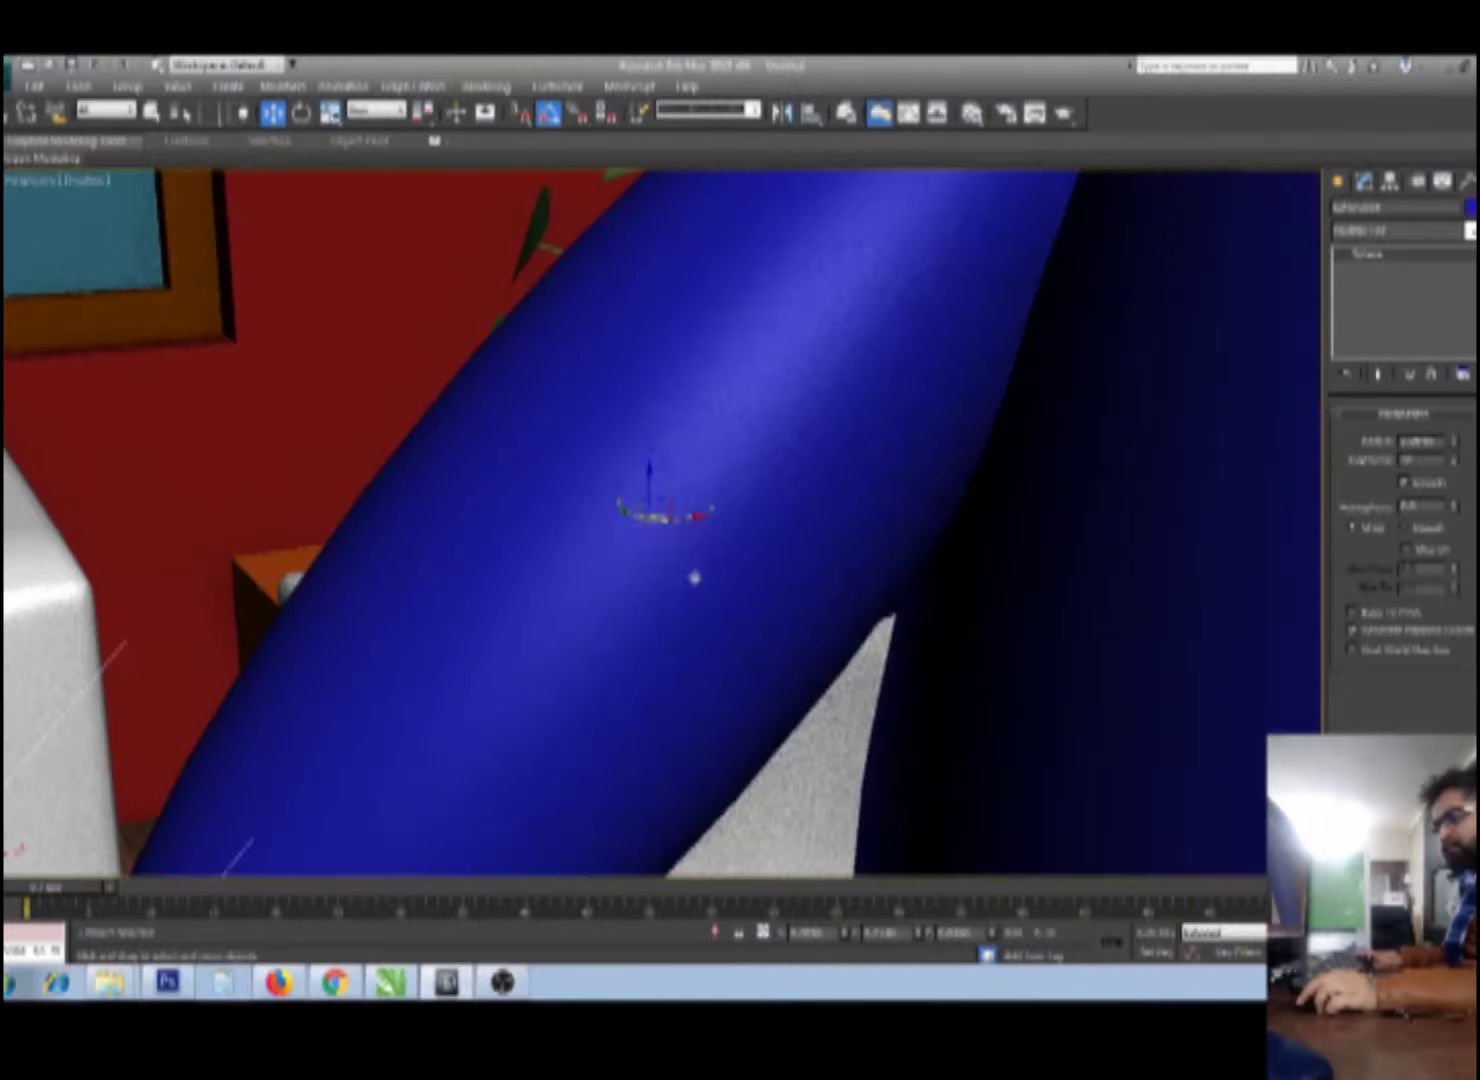
key("alt+z")
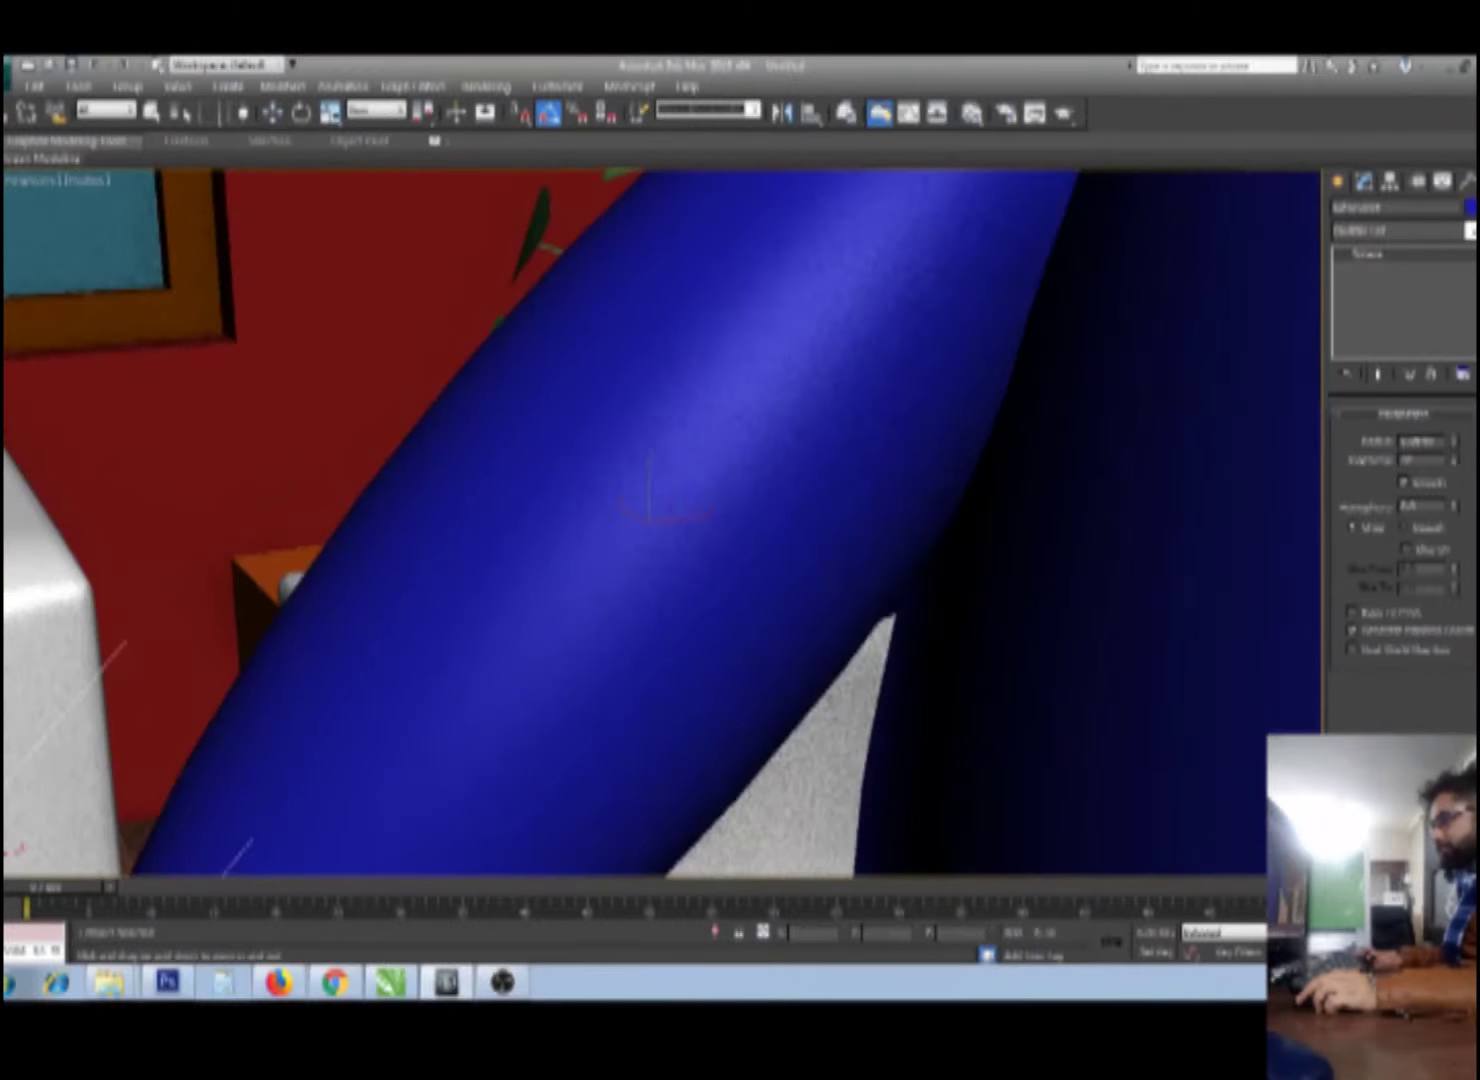
mouse_move(1059, 514)
left_mouse_down()
mouse_move(978, 652)
mouse_move(975, 700)
left_mouse_up()
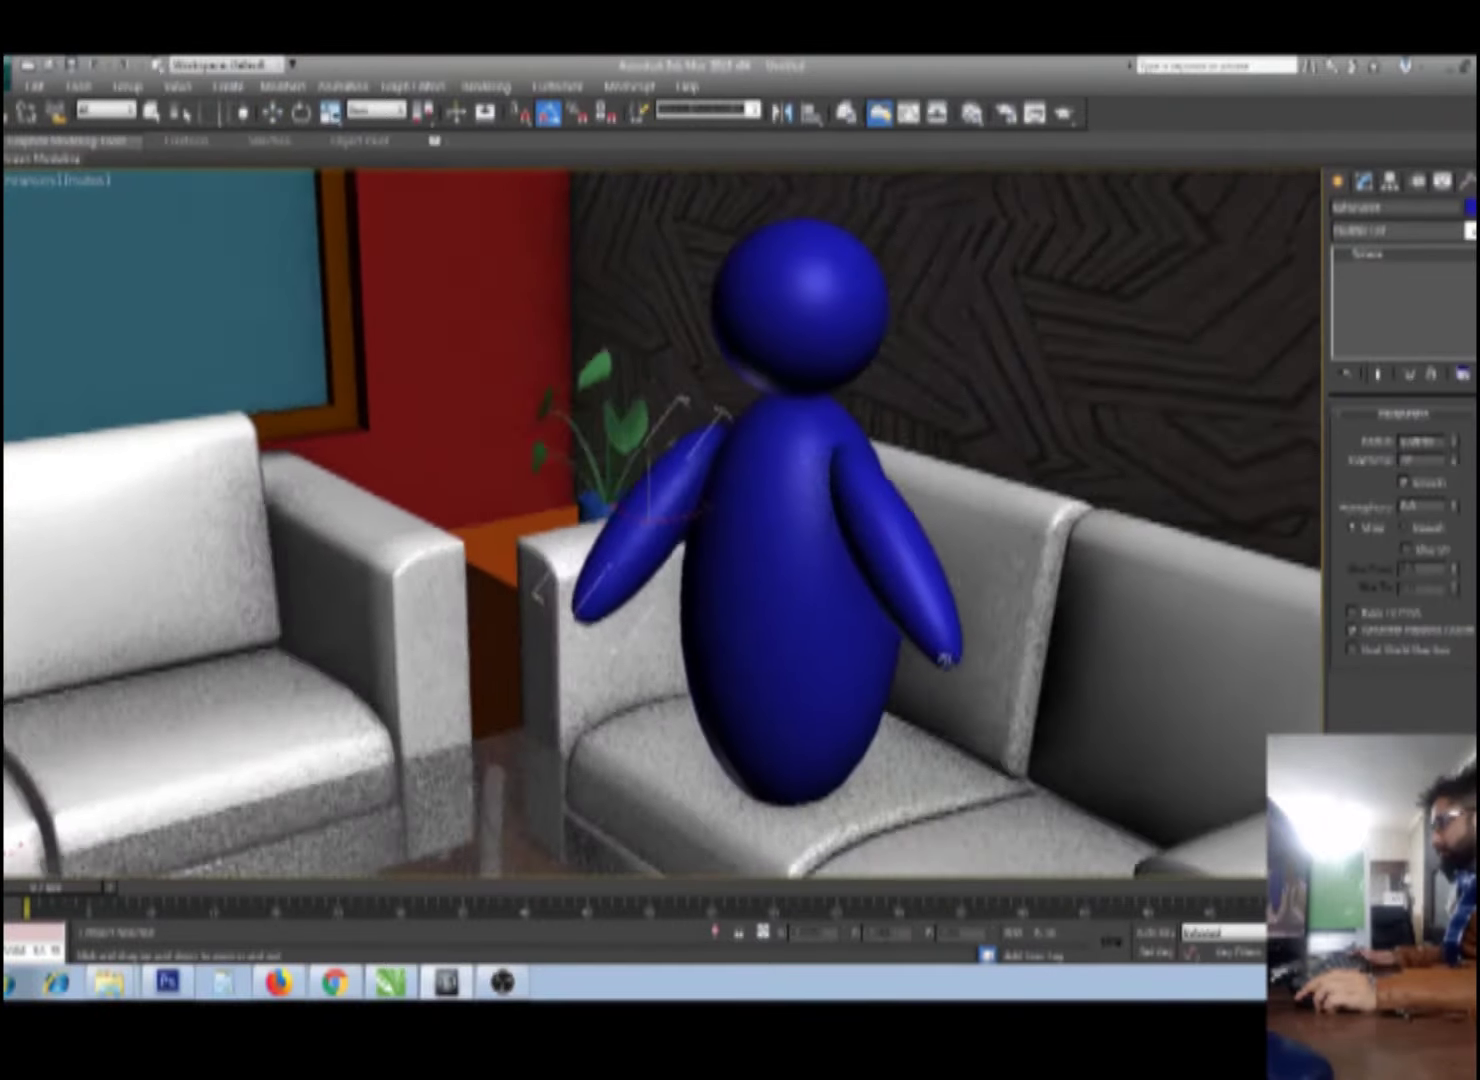
key("w")
left_click_drag(648, 500, 652, 742)
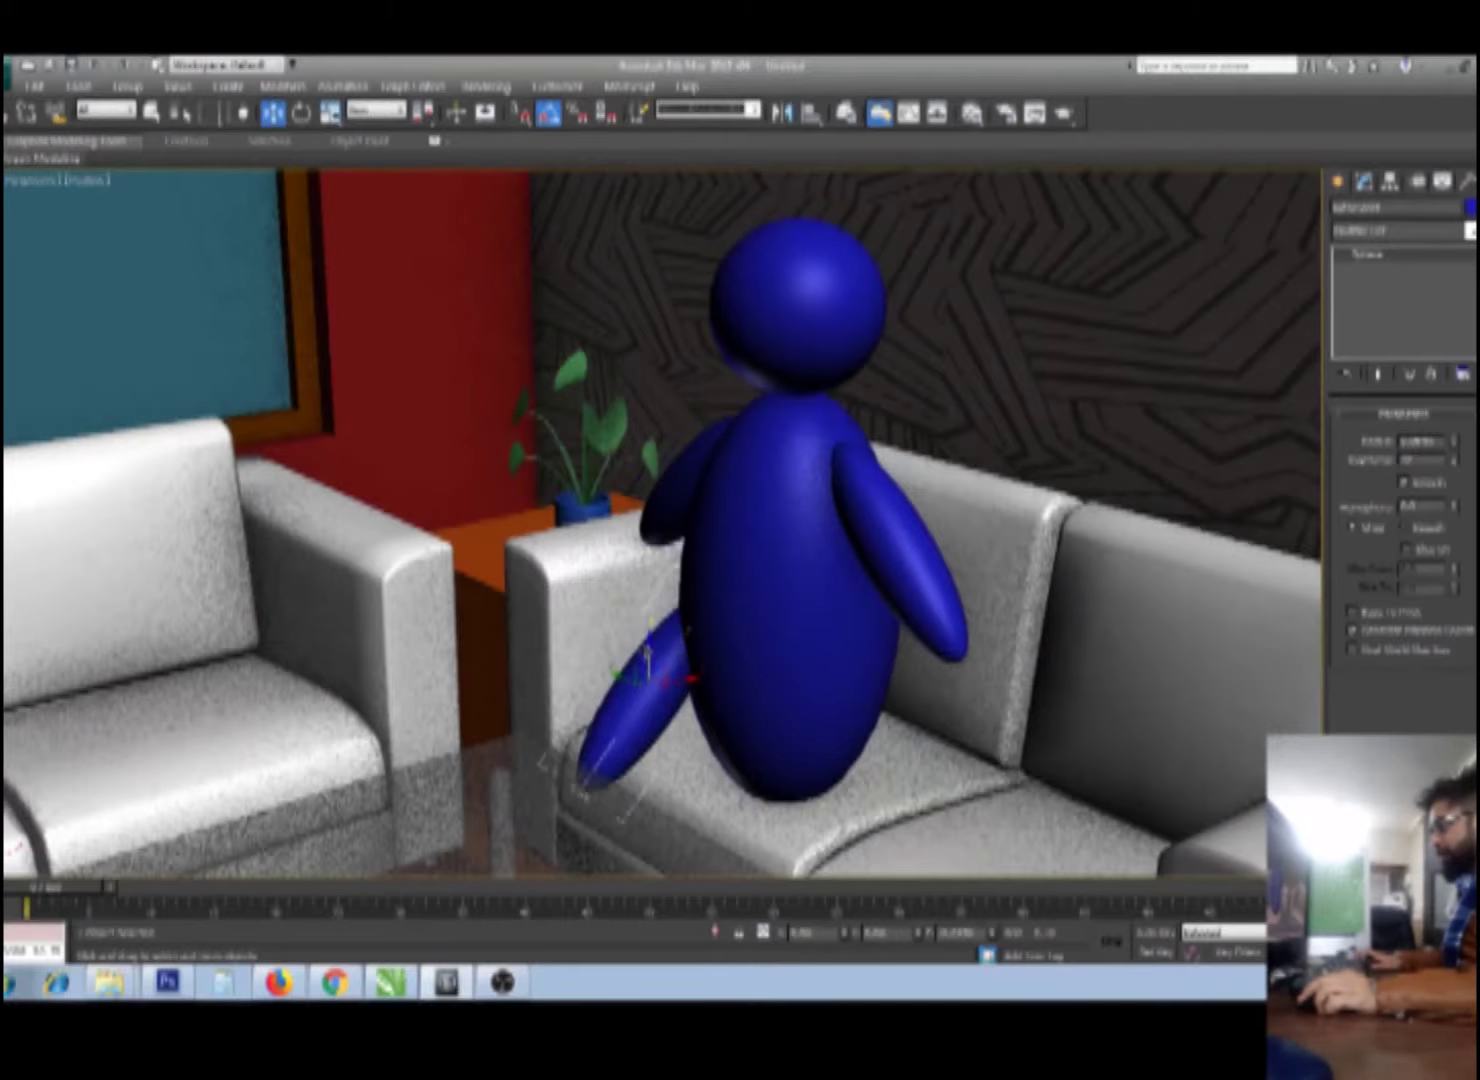
mouse_move(652, 742)
middle_mouse_down("alt")
mouse_move(890, 779)
mouse_move(905, 585)
mouse_move(893, 532)
mouse_move(720, 585)
middle_mouse_up("alt")
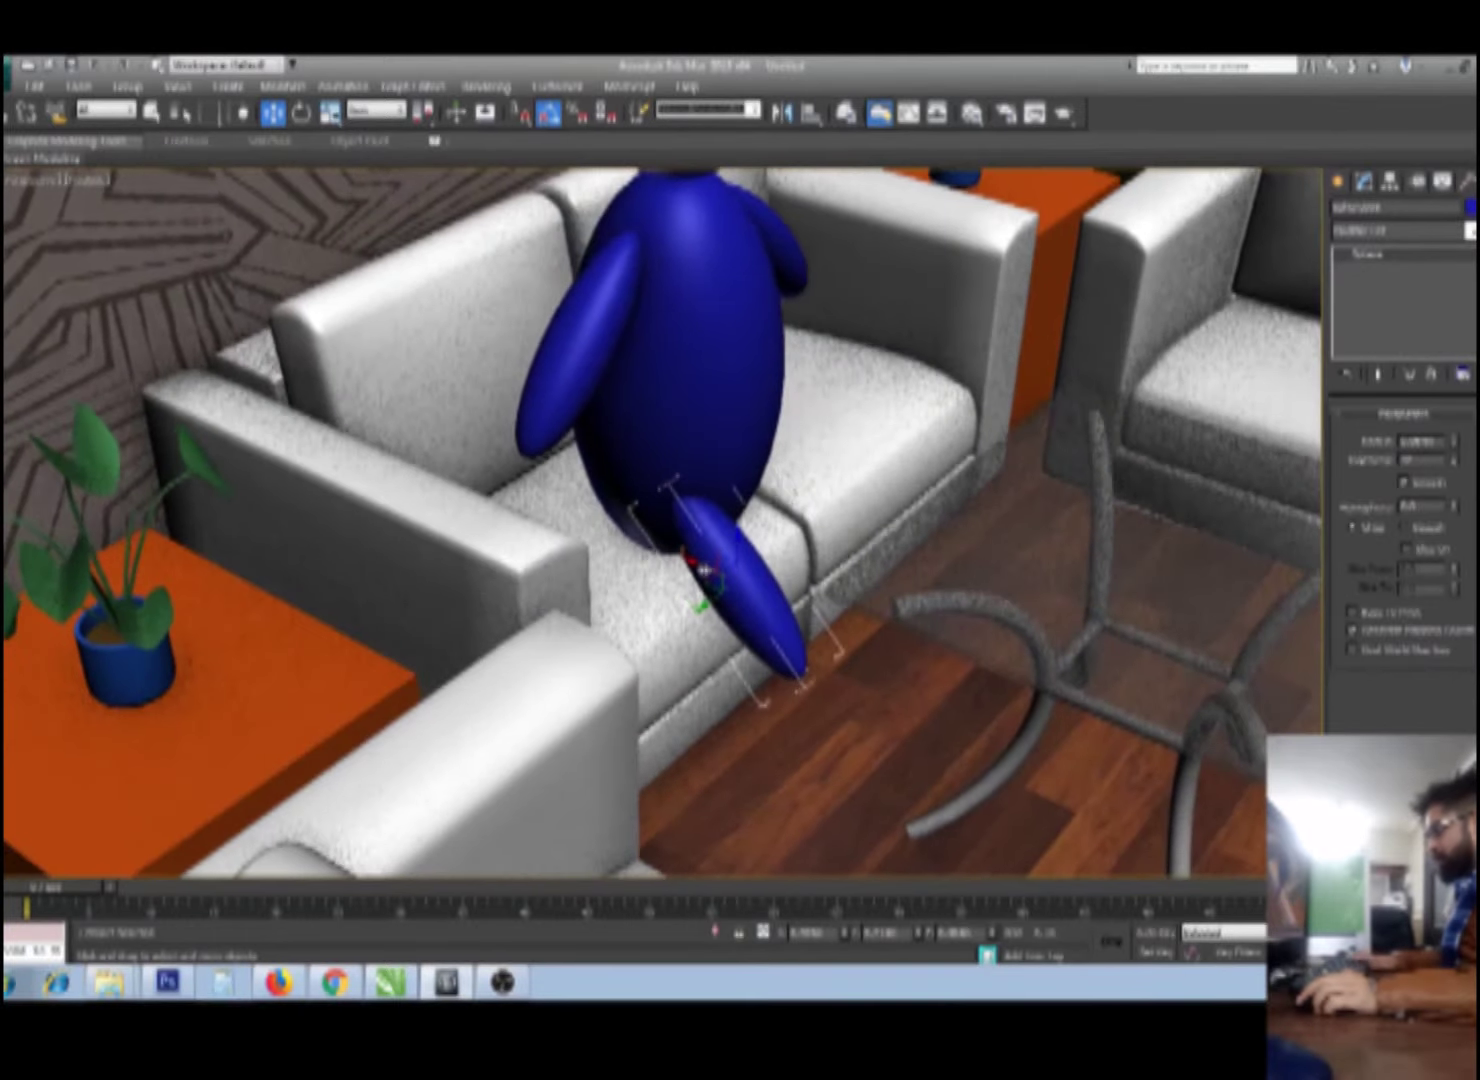
key("e")
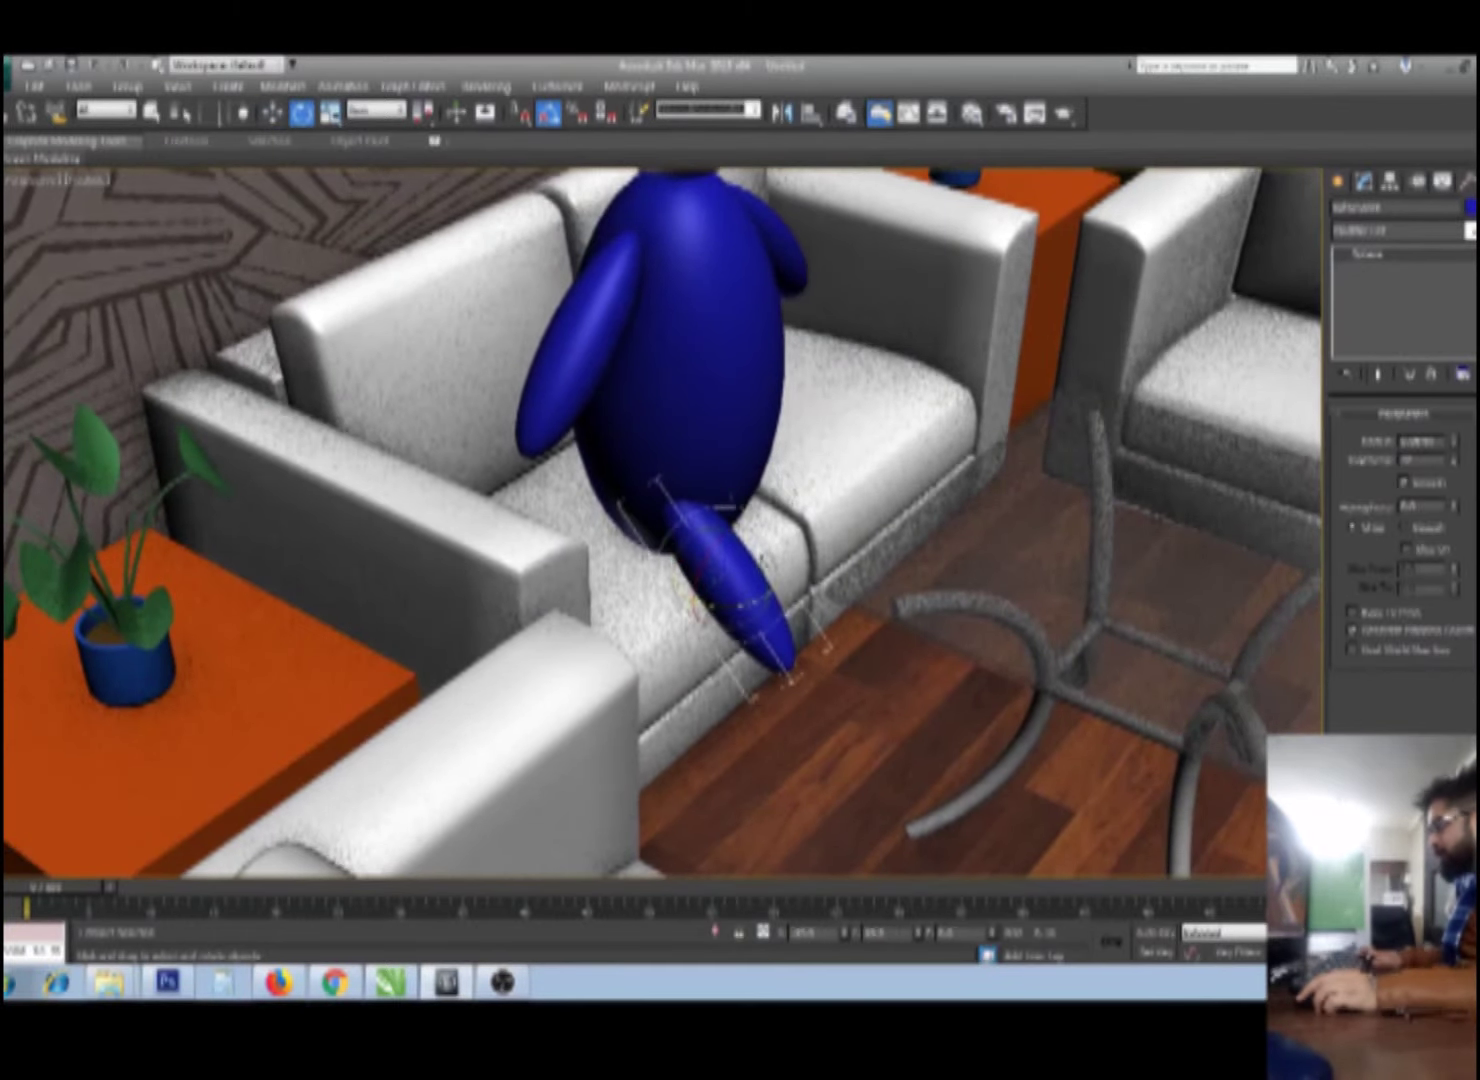
left_click_drag(755, 575, 773, 620)
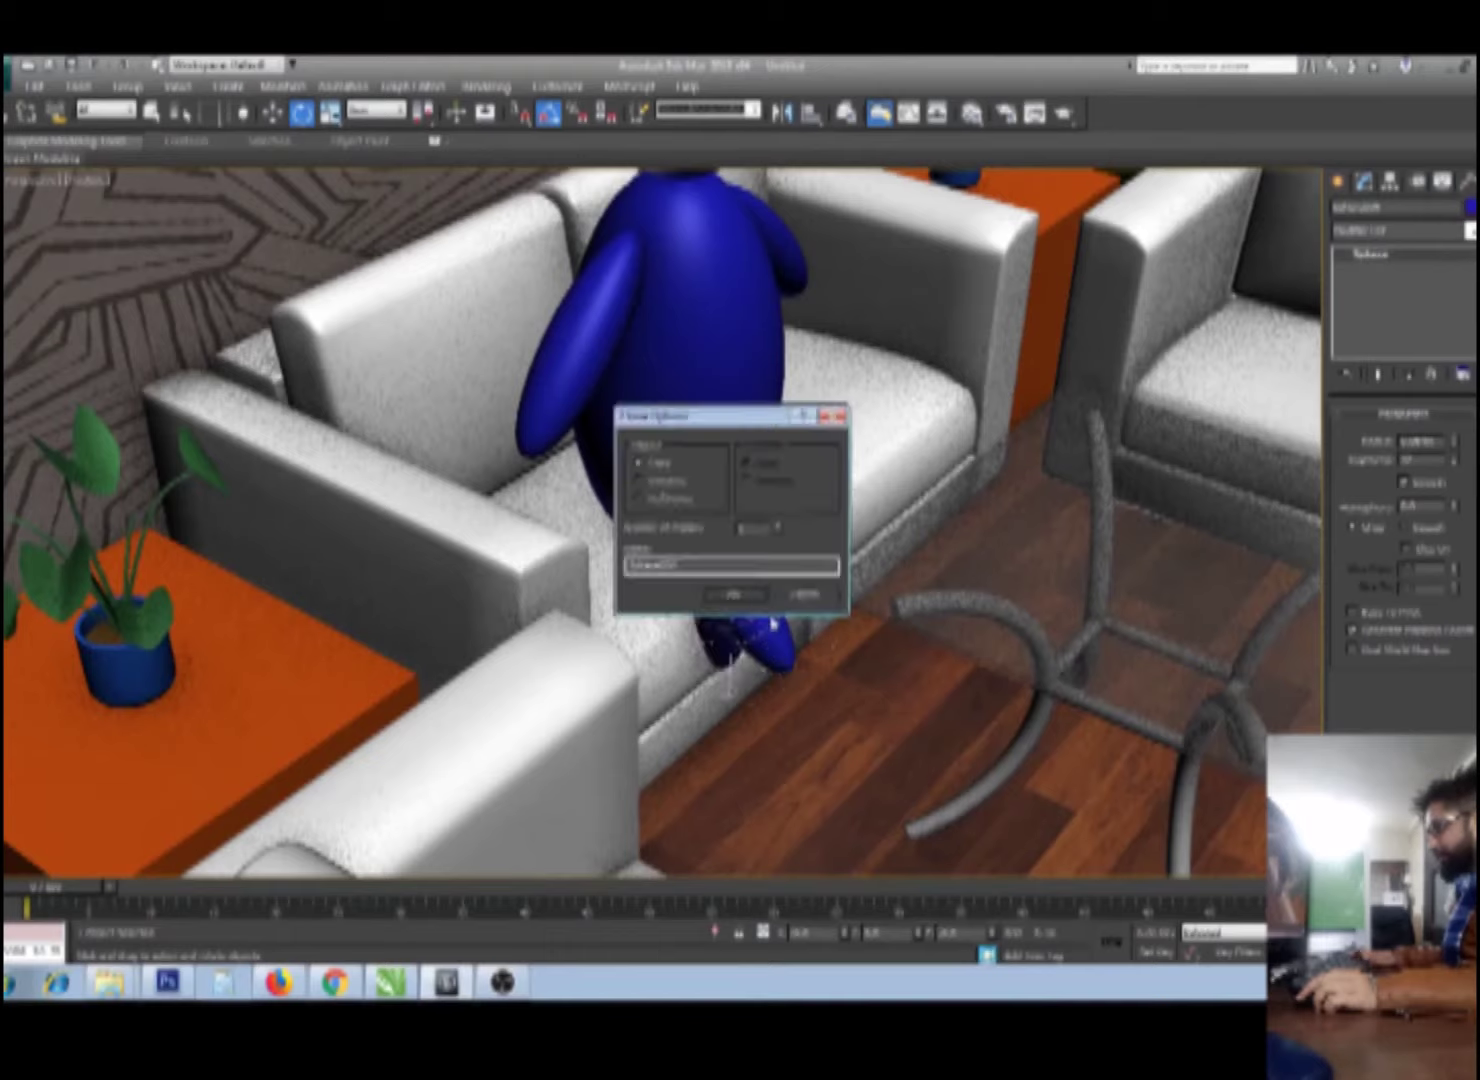
Step: Place the copied leg pieces so two legs hang side by side over the sofa seat
left_click(738, 595)
key("w")
mouse_move(697, 570)
left_mouse_down()
mouse_move(730, 592)
mouse_move(775, 679)
left_mouse_up()
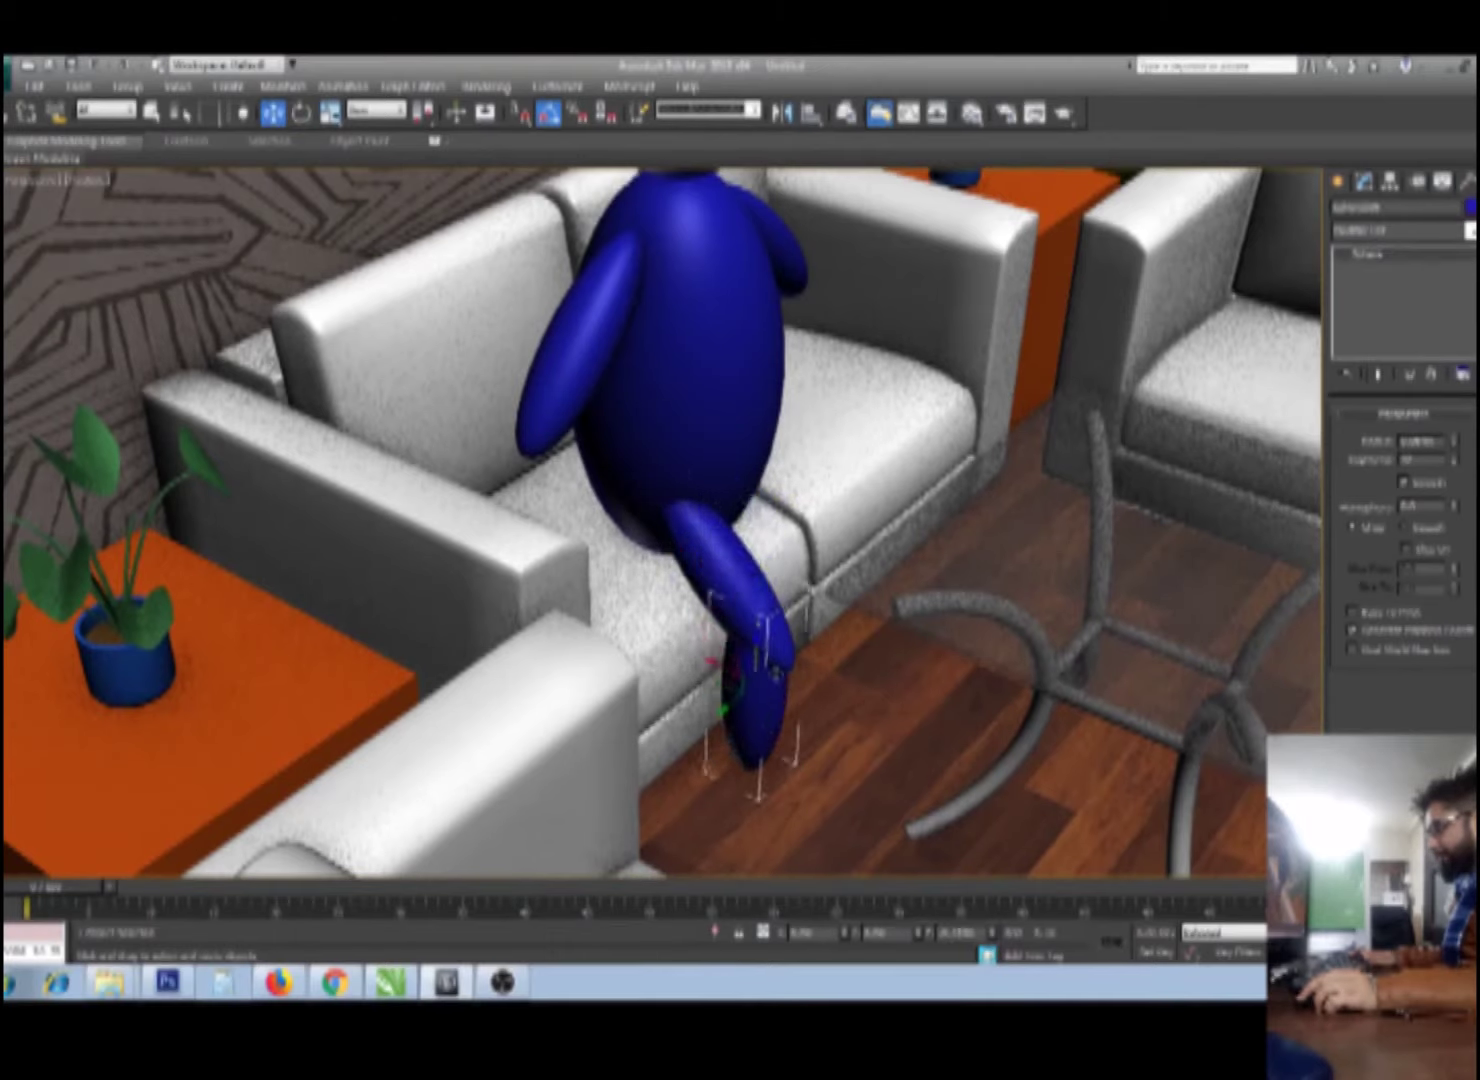
left_click_drag(745, 688, 752, 708)
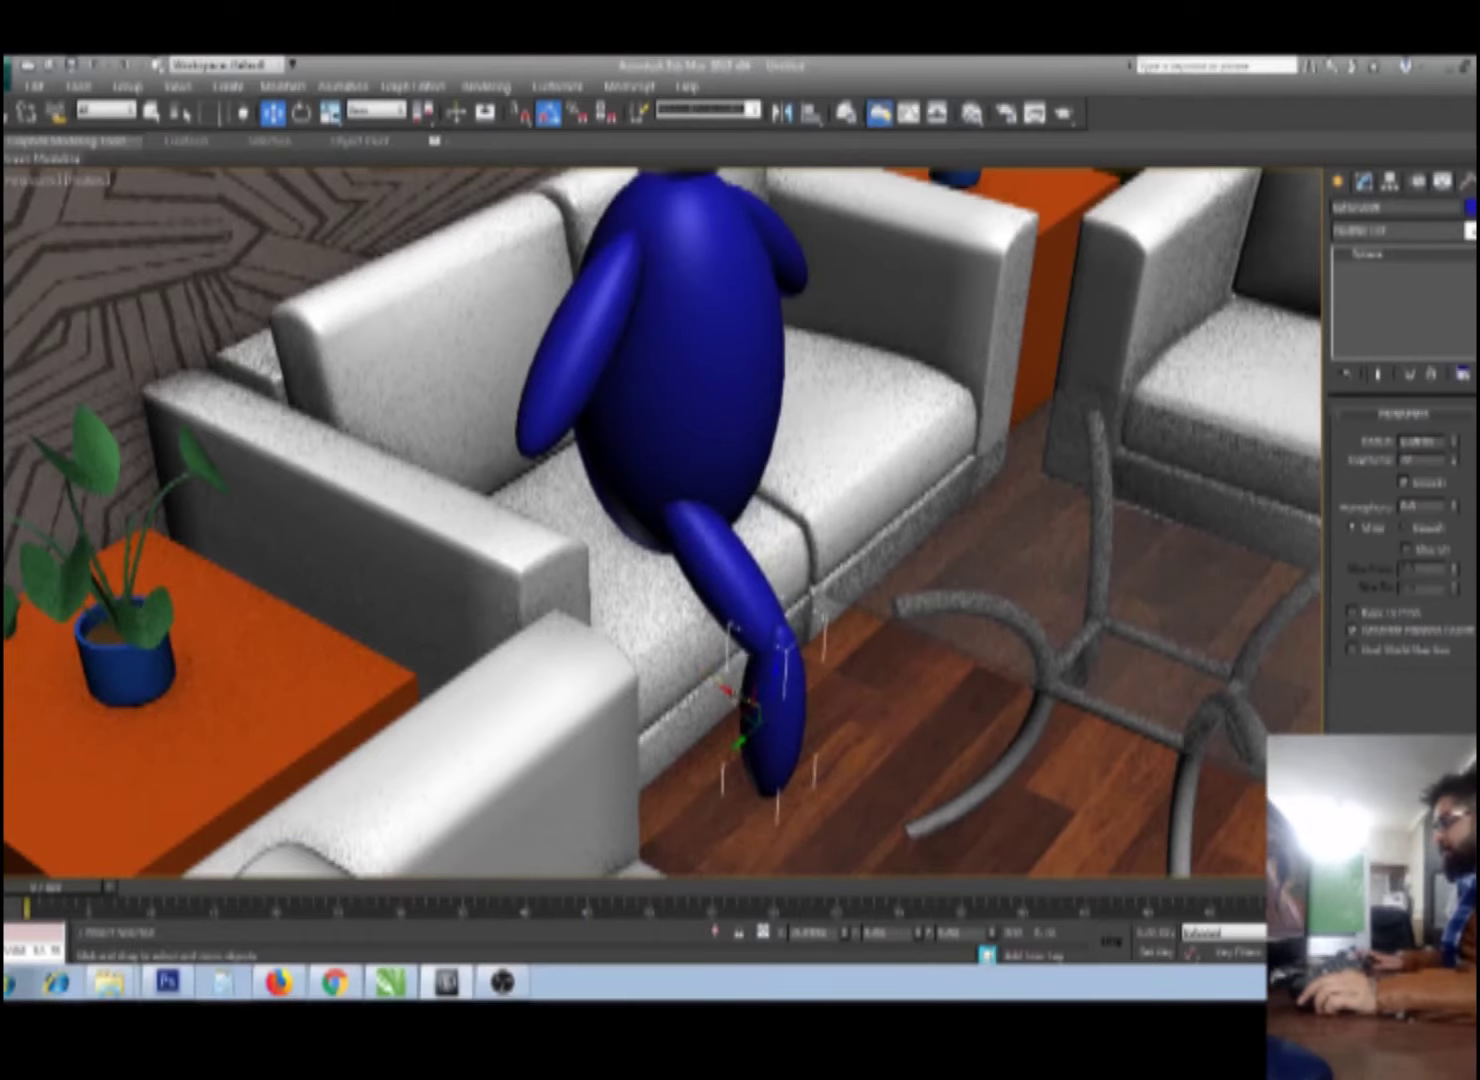
mouse_move(826, 648)
middle_mouse_down("alt")
mouse_move(1315, 635)
mouse_move(1100, 640)
middle_mouse_up("alt")
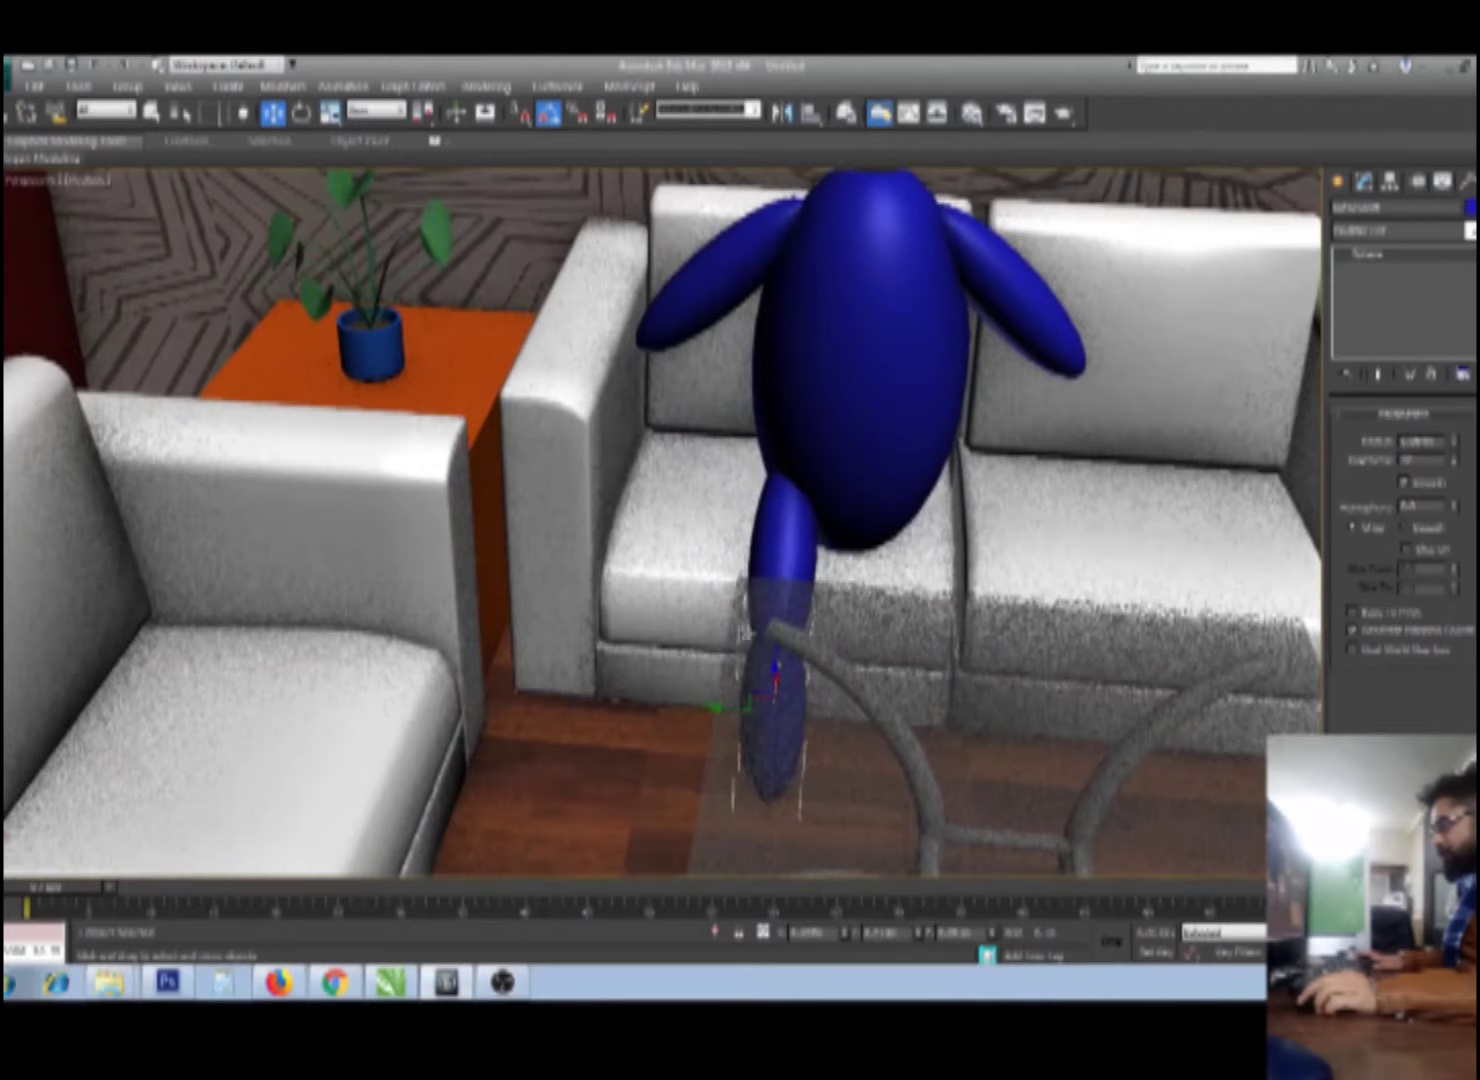
left_click(793, 538, "ctrl")
left_click_drag(745, 632, 863, 640, "shift")
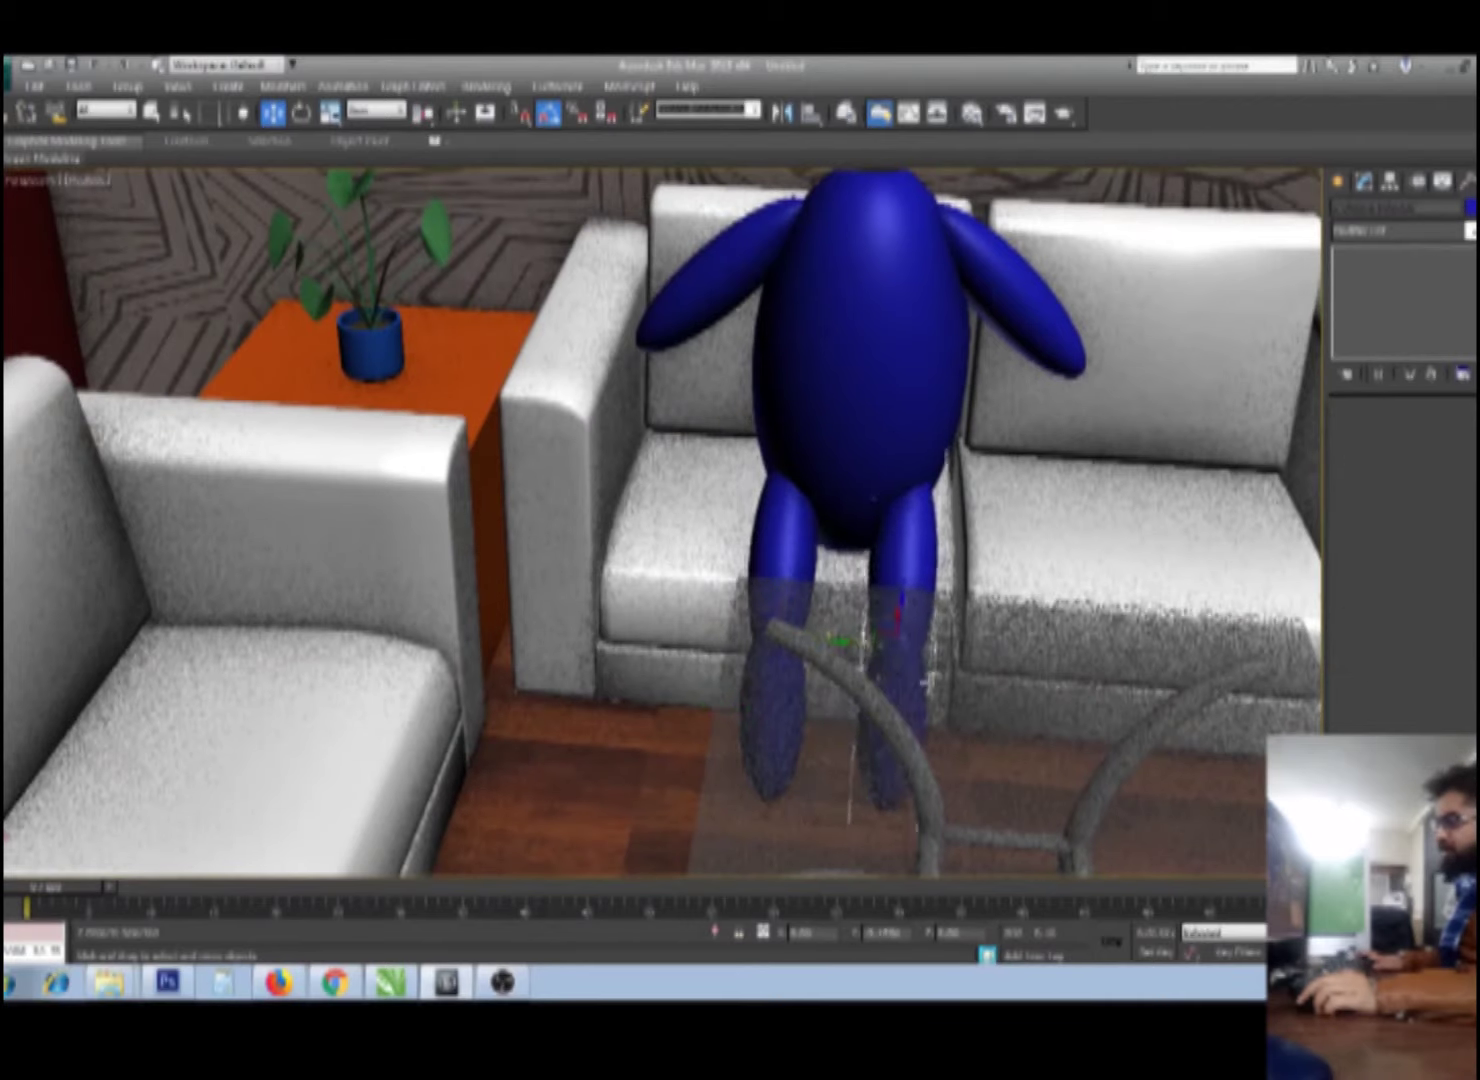
left_click(743, 603)
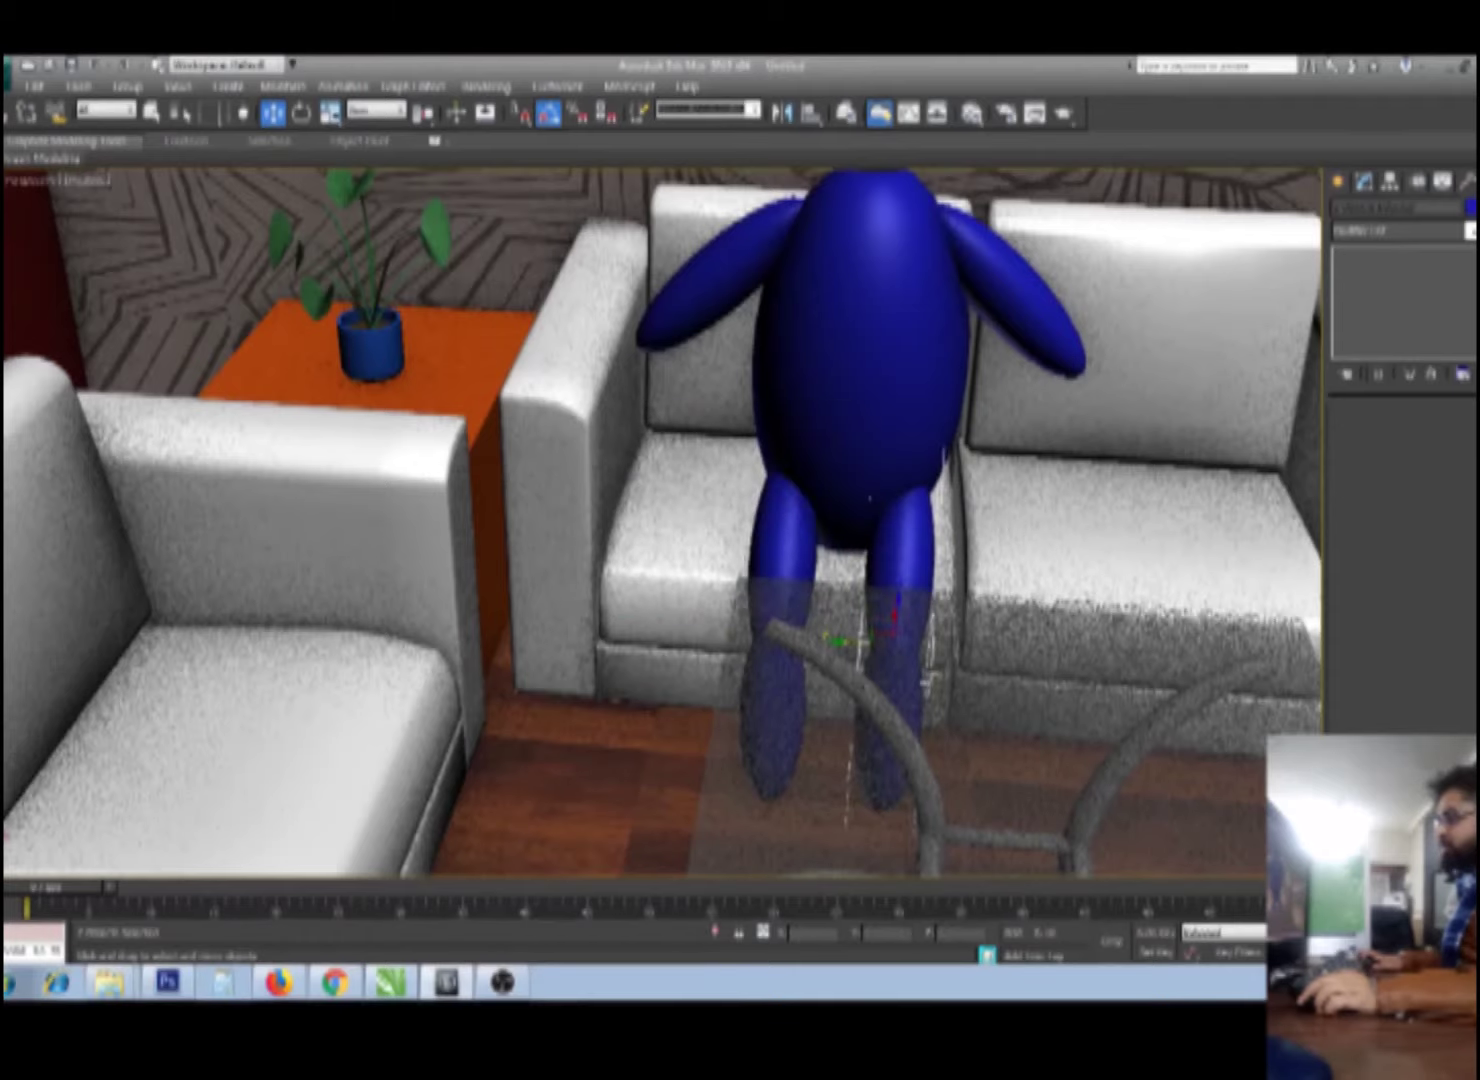
mouse_move(869, 497)
middle_mouse_down("alt")
mouse_move(822, 571)
mouse_move(807, 690)
middle_mouse_up("alt")
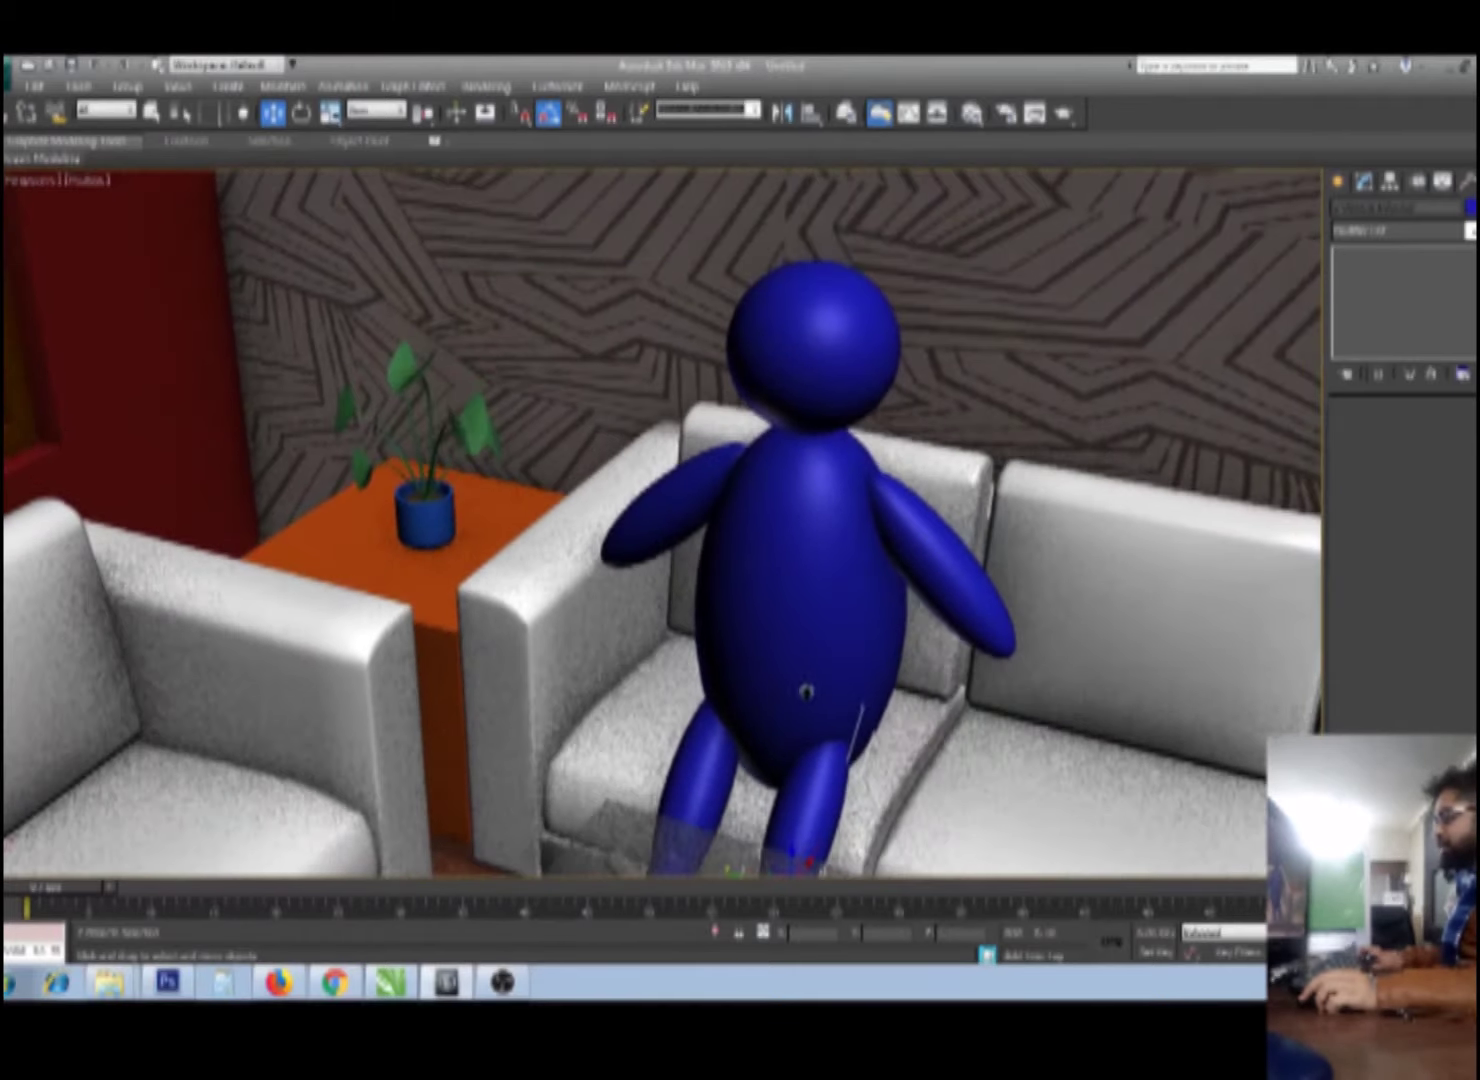
Step: Select the legs, body, arms and head together, then bring up the Material Editor
left_click(691, 778)
middle_click_drag(816, 782, 778, 572, "alt")
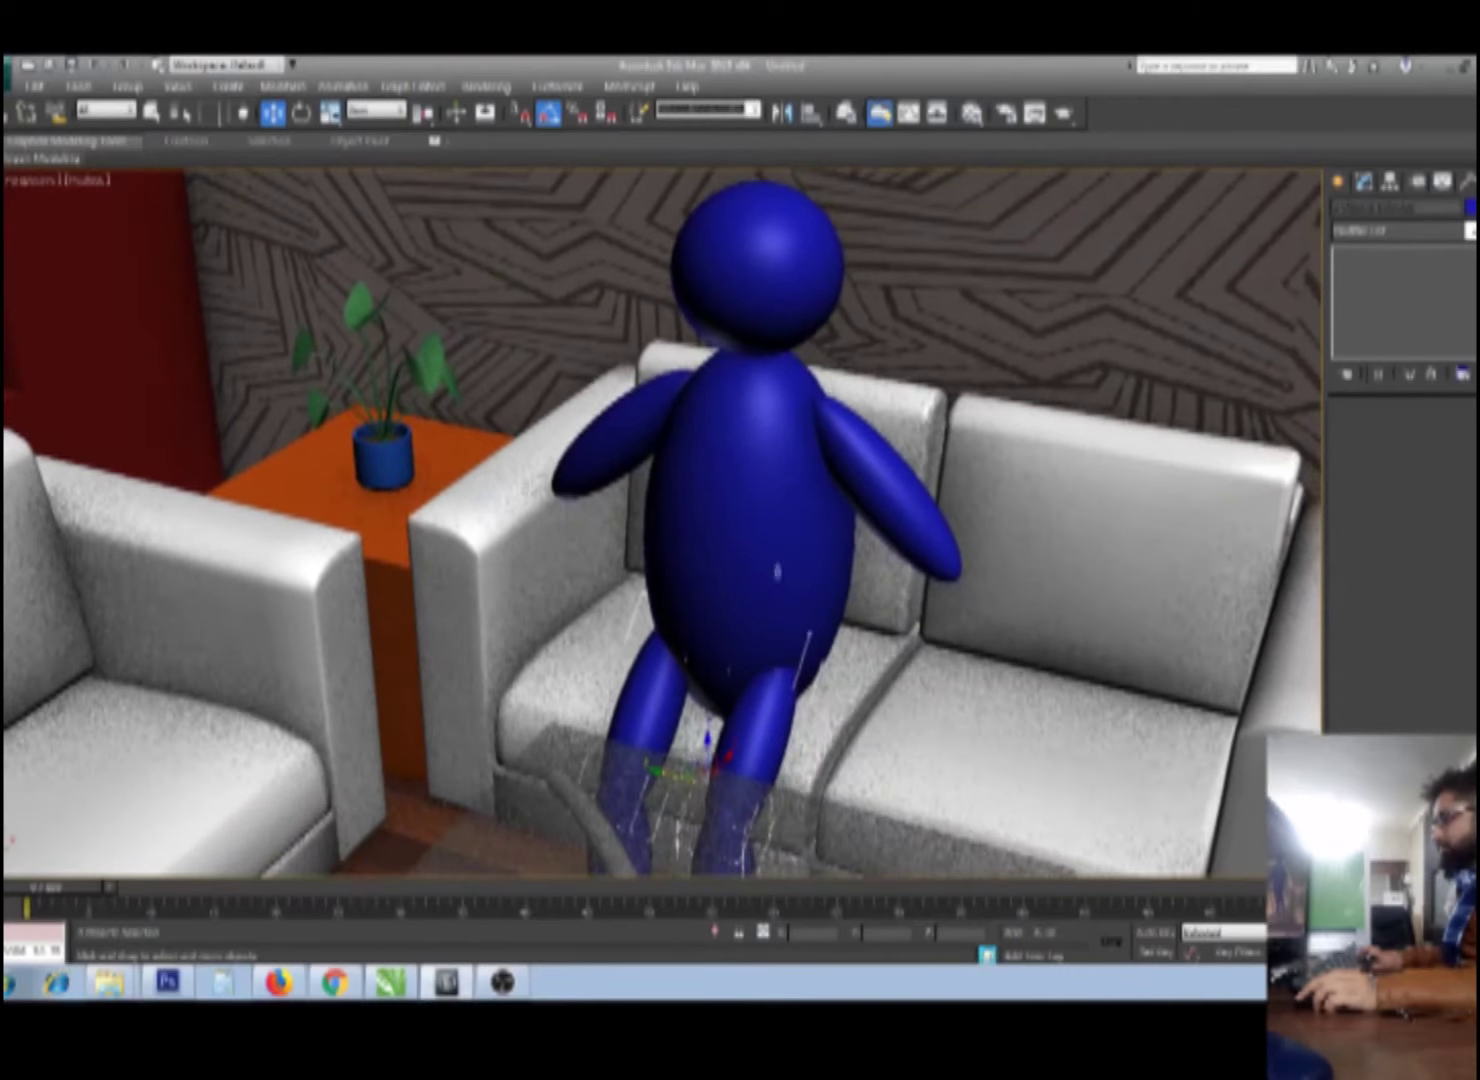
left_click(776, 549, "ctrl")
left_click(870, 489, "ctrl")
left_click(600, 450, "ctrl")
left_click(757, 260, "ctrl")
key("m")
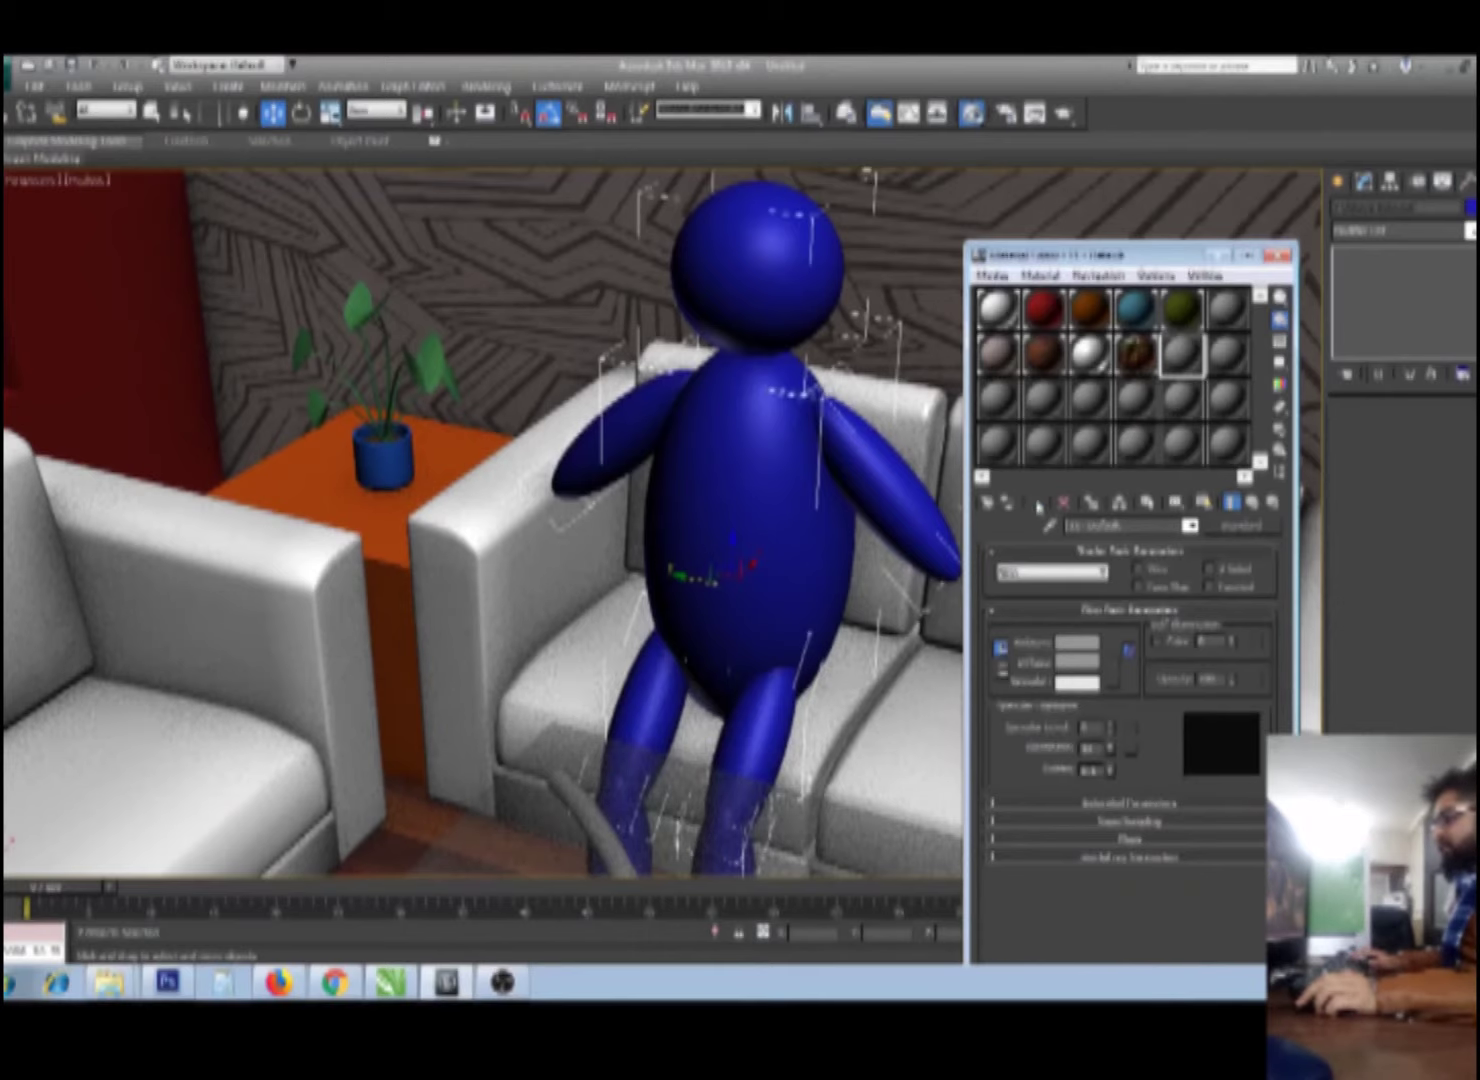
Step: Assign a fresh material with a skin-toned beige Diffuse colour to the whole figure
left_click(1040, 507)
left_click(1077, 661)
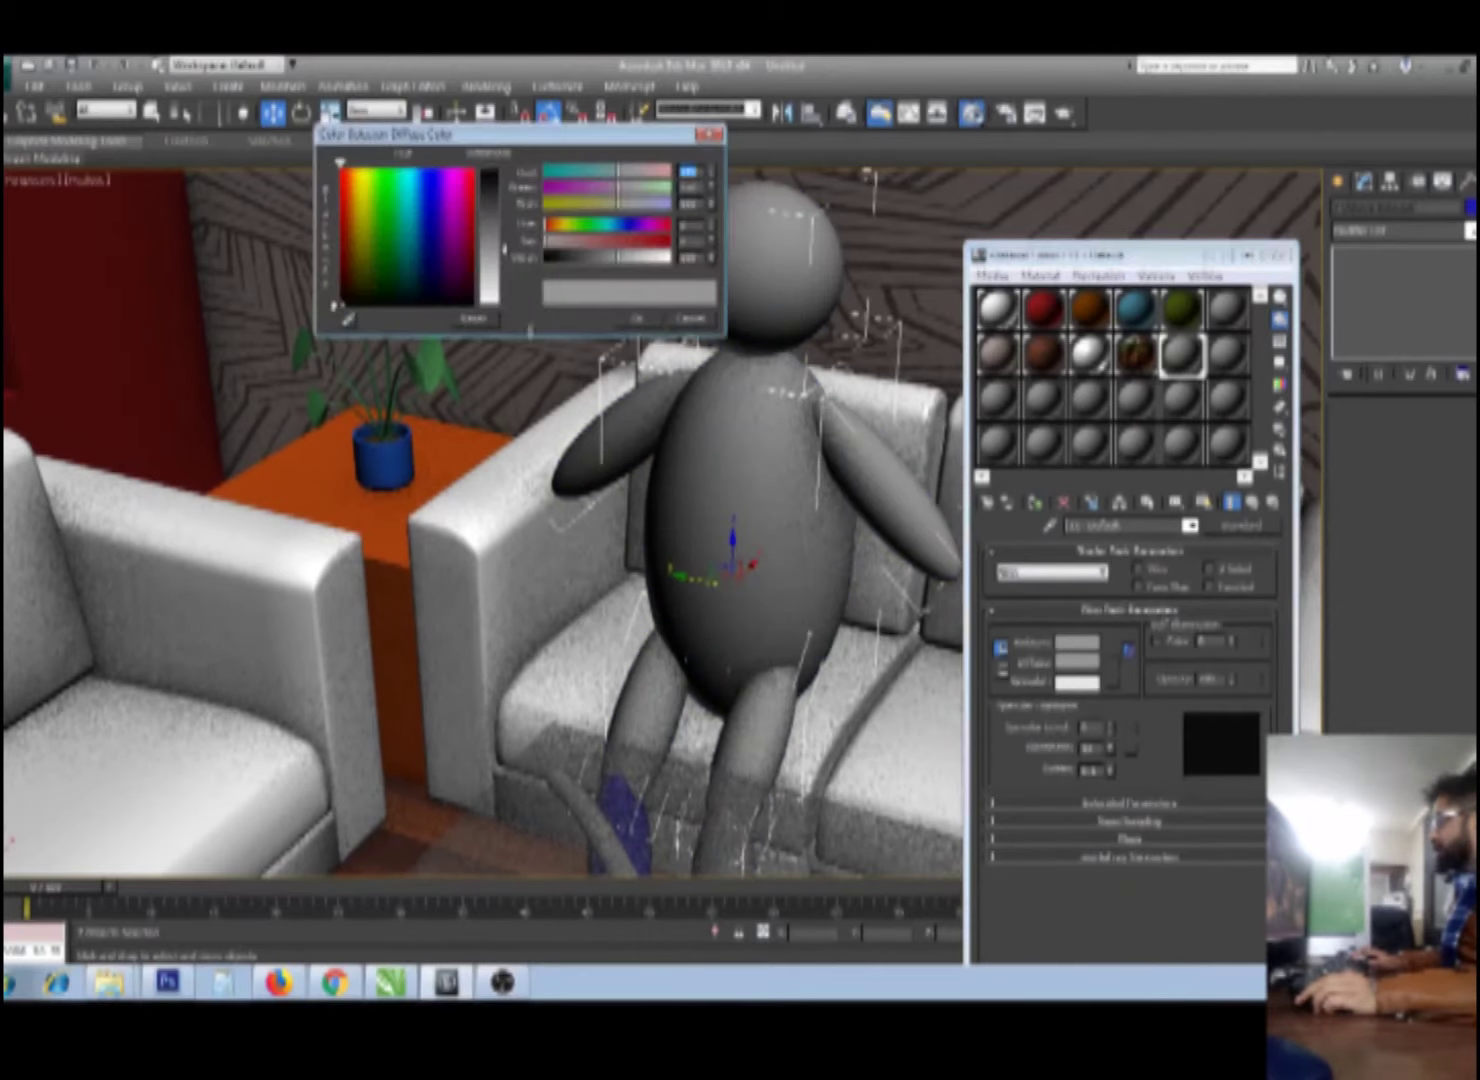
left_click_drag(366, 226, 355, 207)
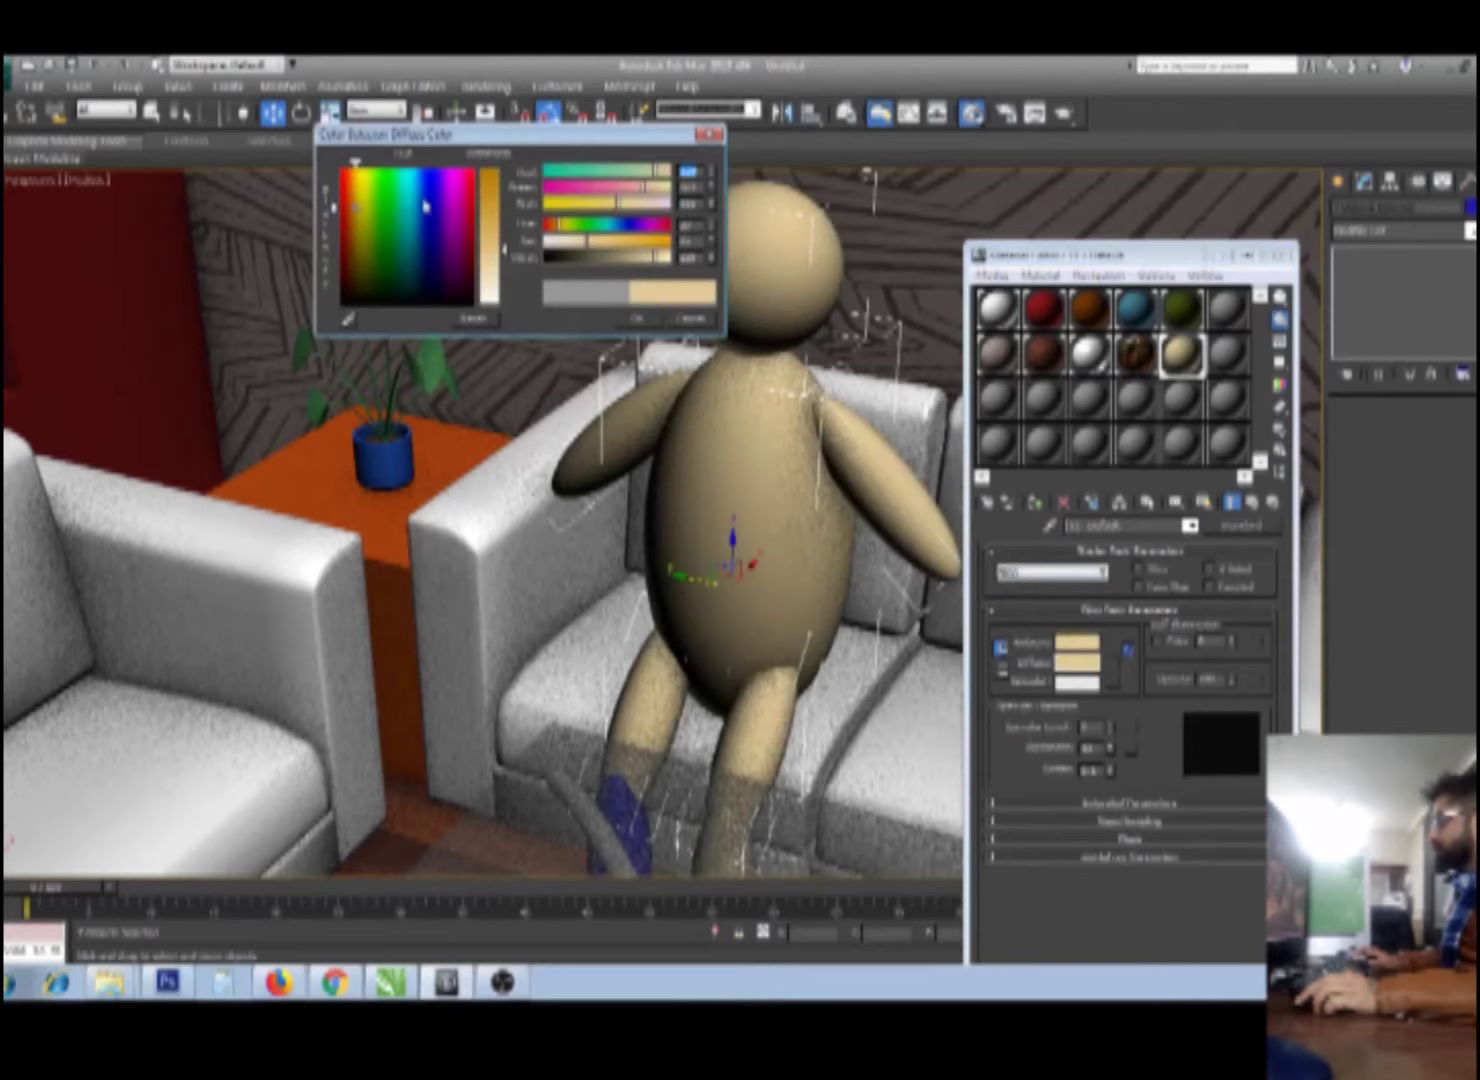
left_click(638, 320)
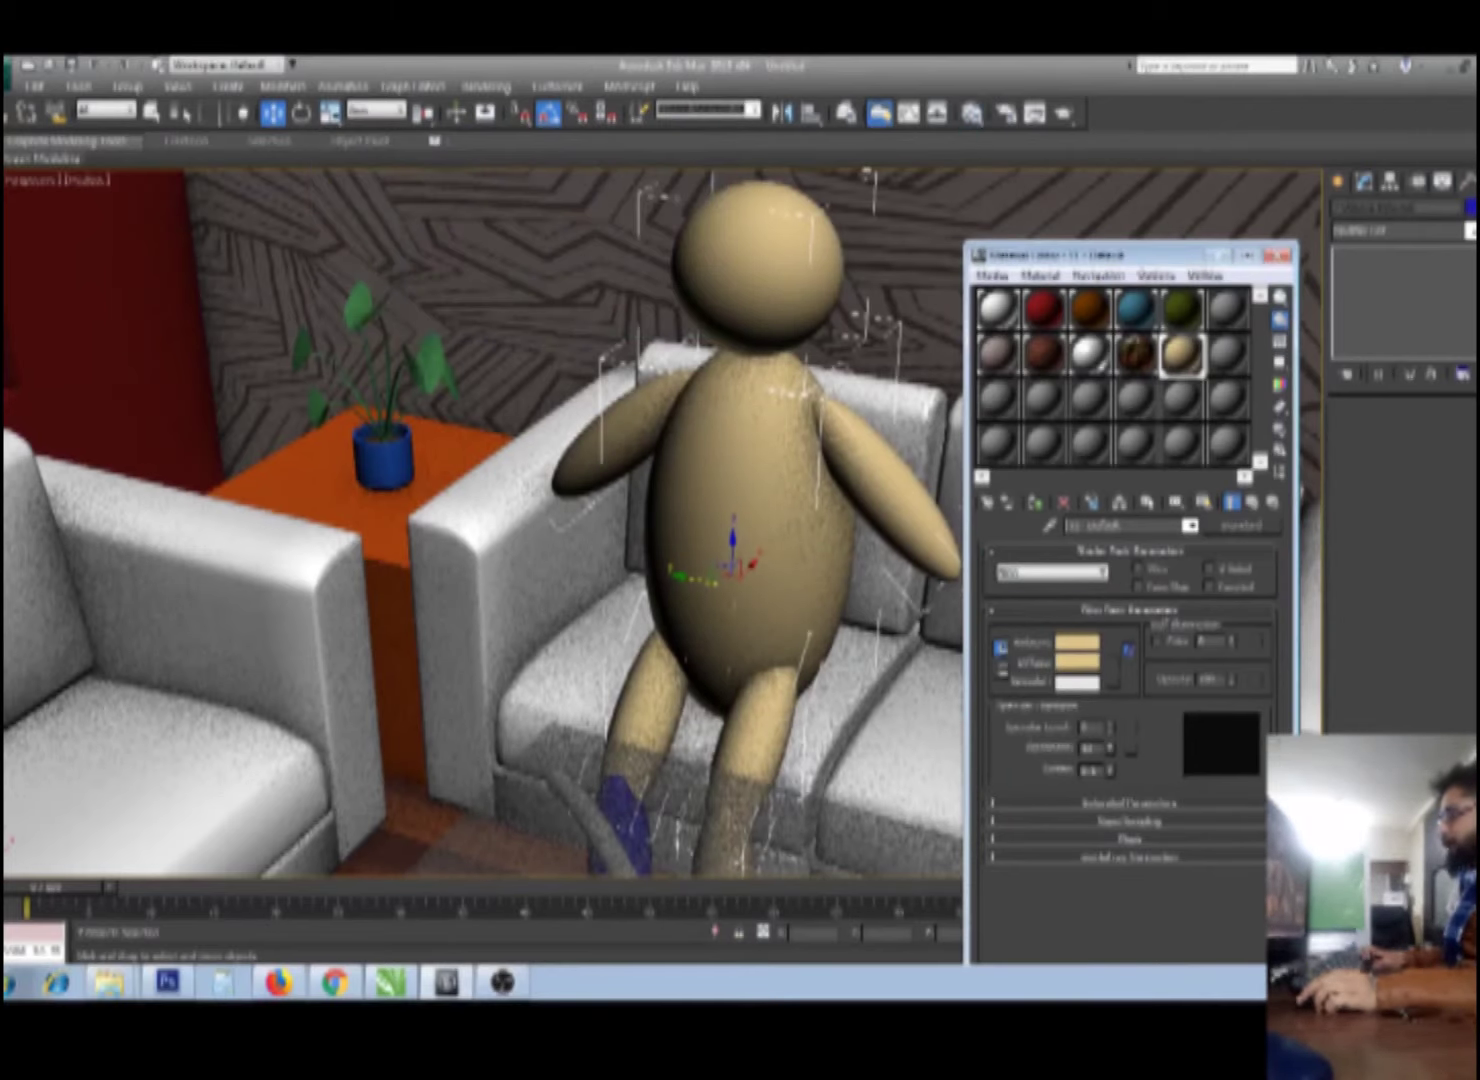
key("m")
Step: Select the head sphere and frame it in the Front view
middle_click_drag(660, 520, 450, 520, "alt")
left_click(743, 250)
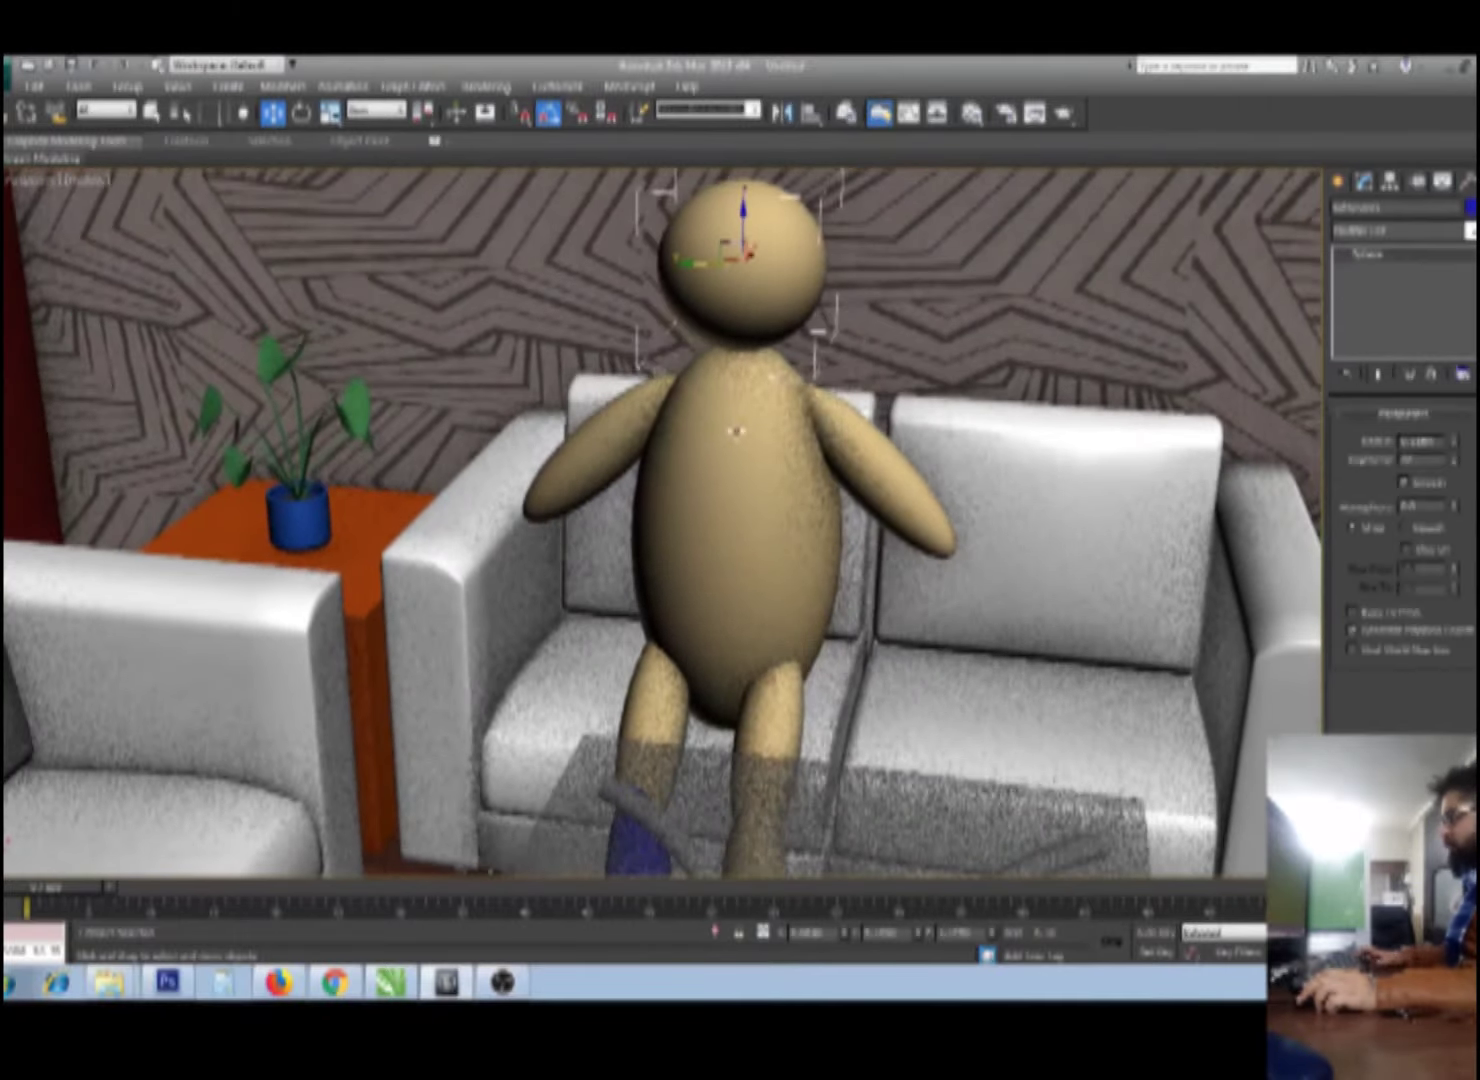
key("f")
key("z")
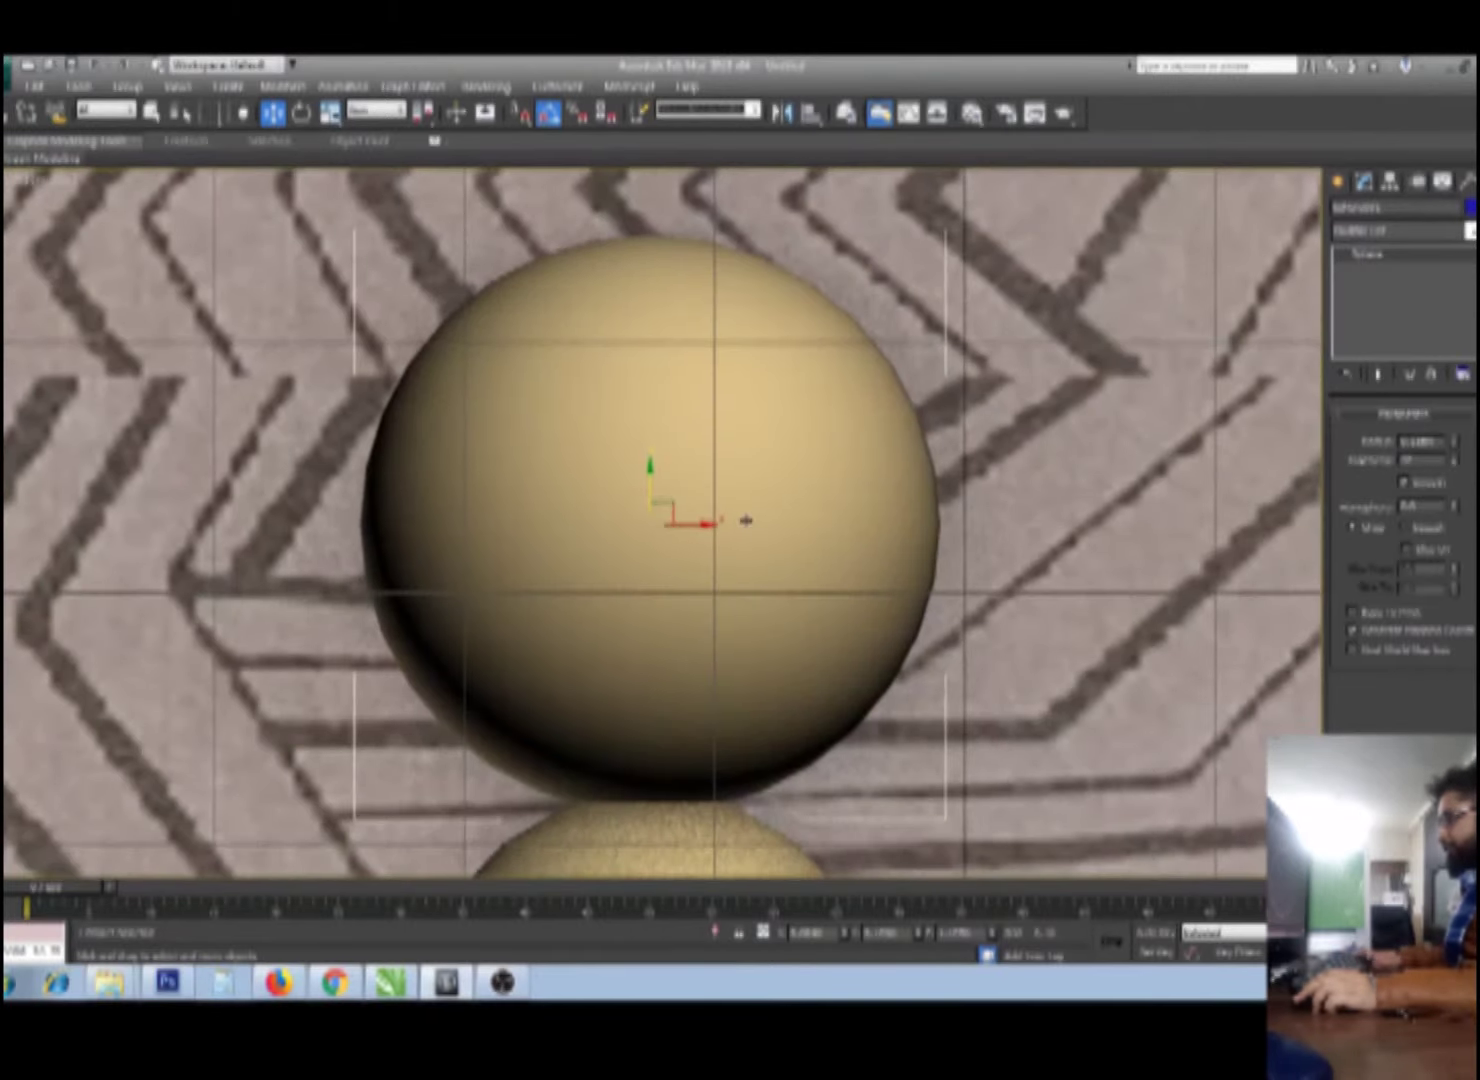
Step: In wireframe at Editable Poly Polygon level, select a 2×2 face block for the left eye
key("F3")
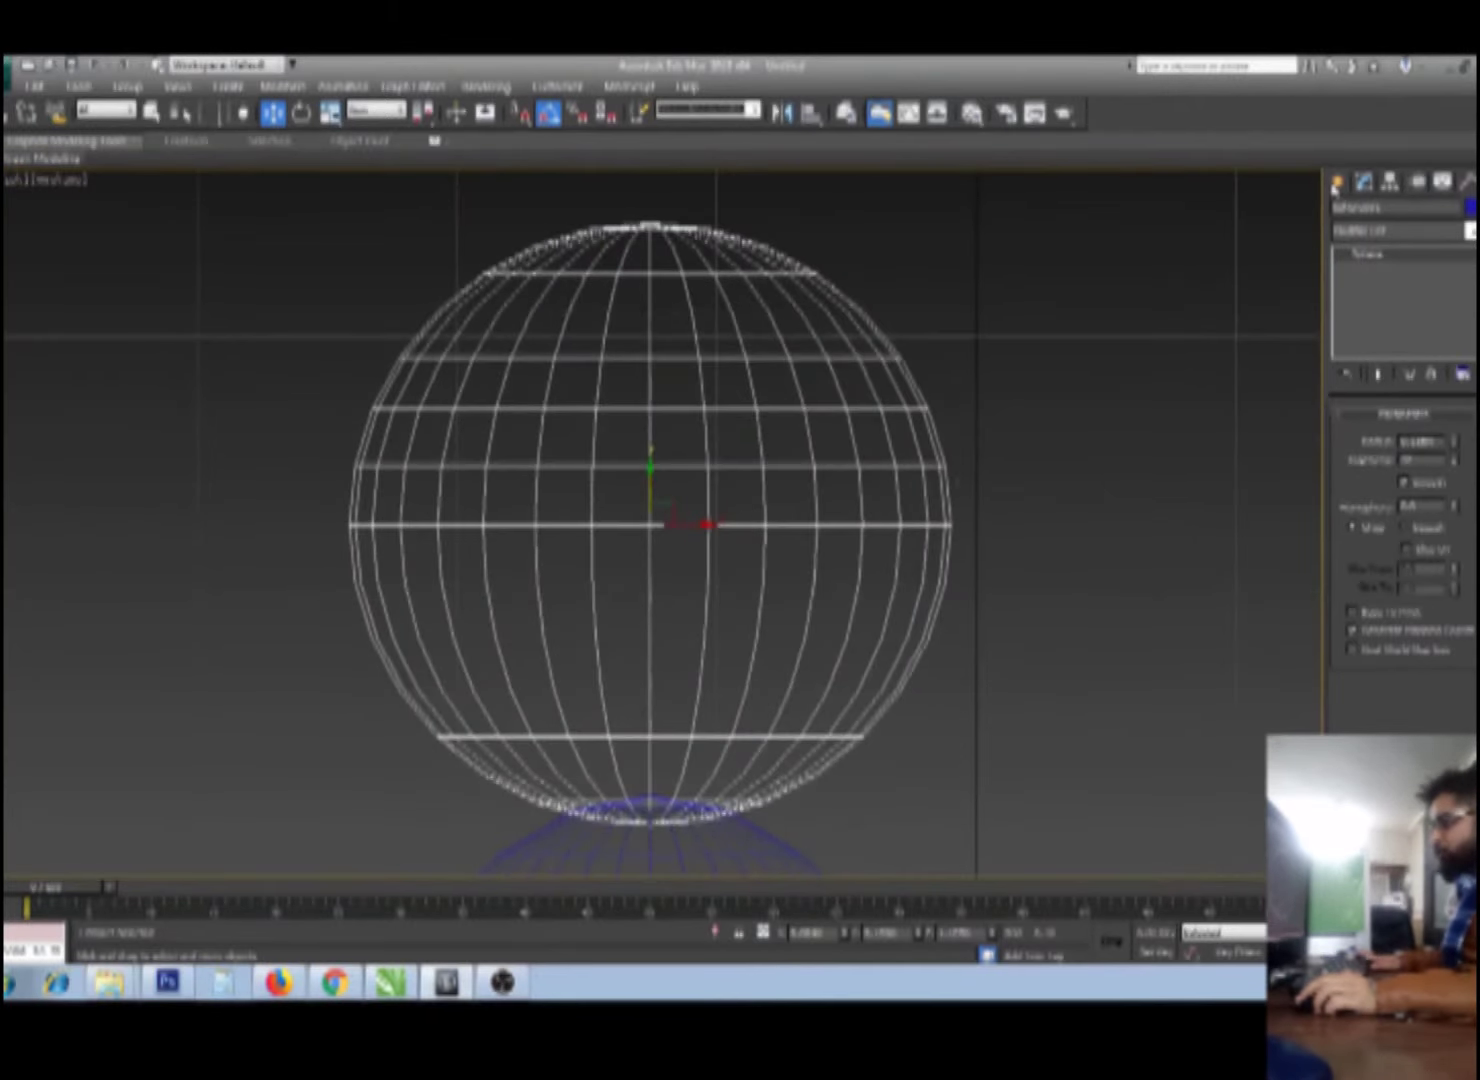
left_click(1337, 183)
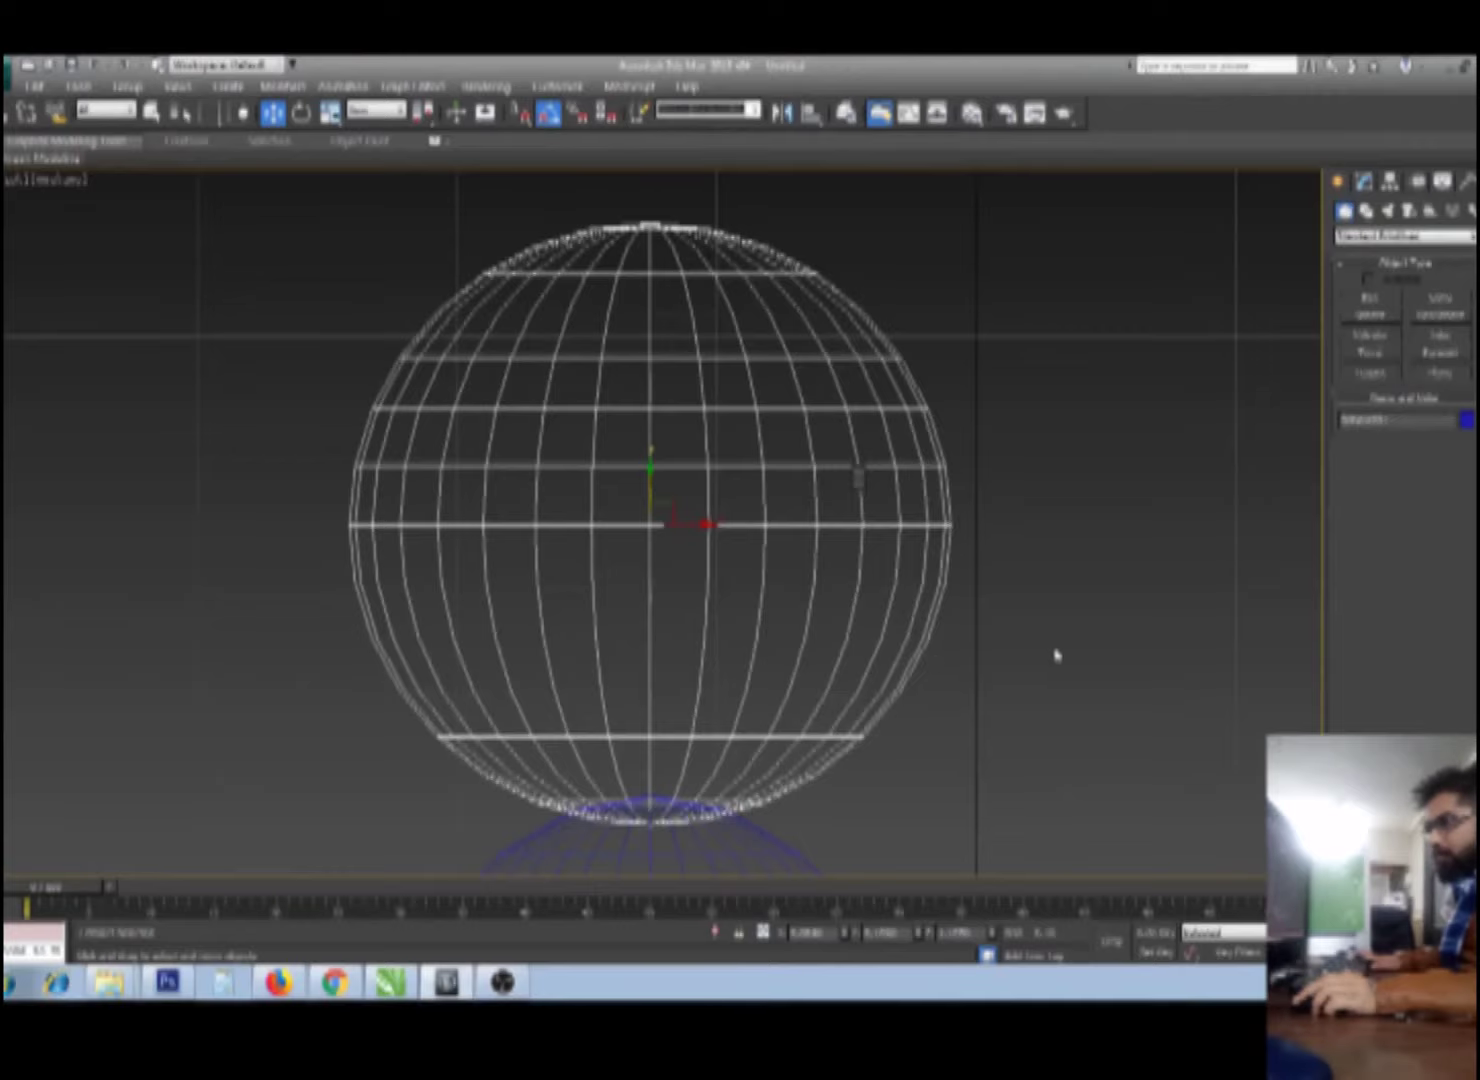
left_click(1363, 181)
left_click(1422, 435)
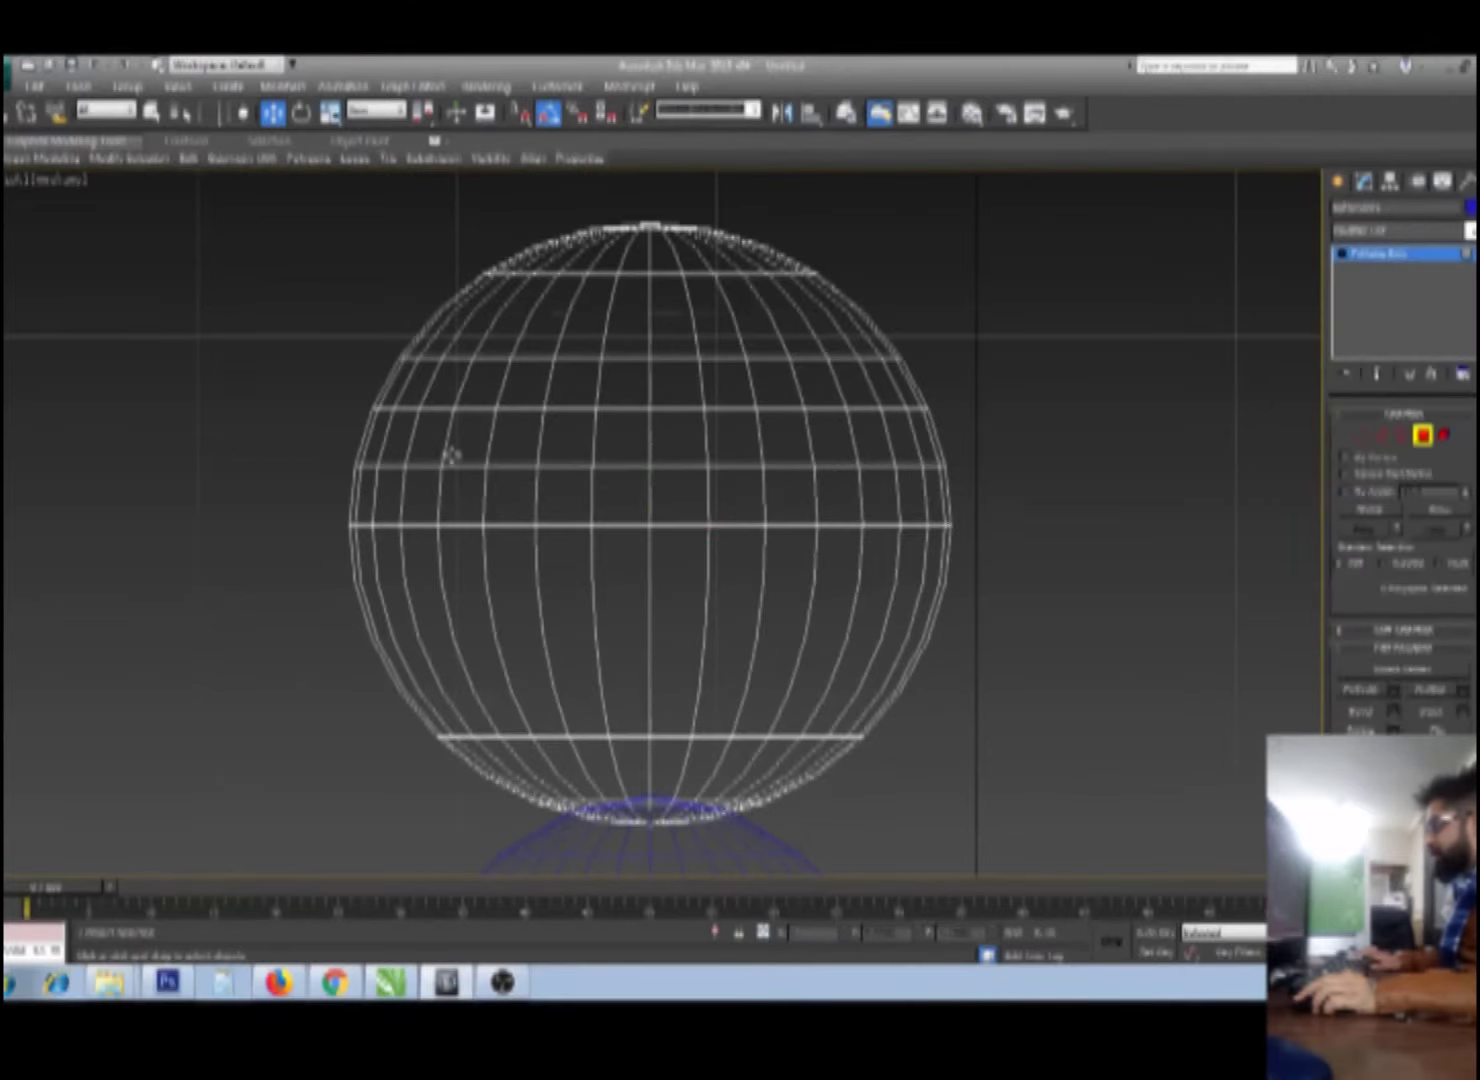
left_click(469, 444)
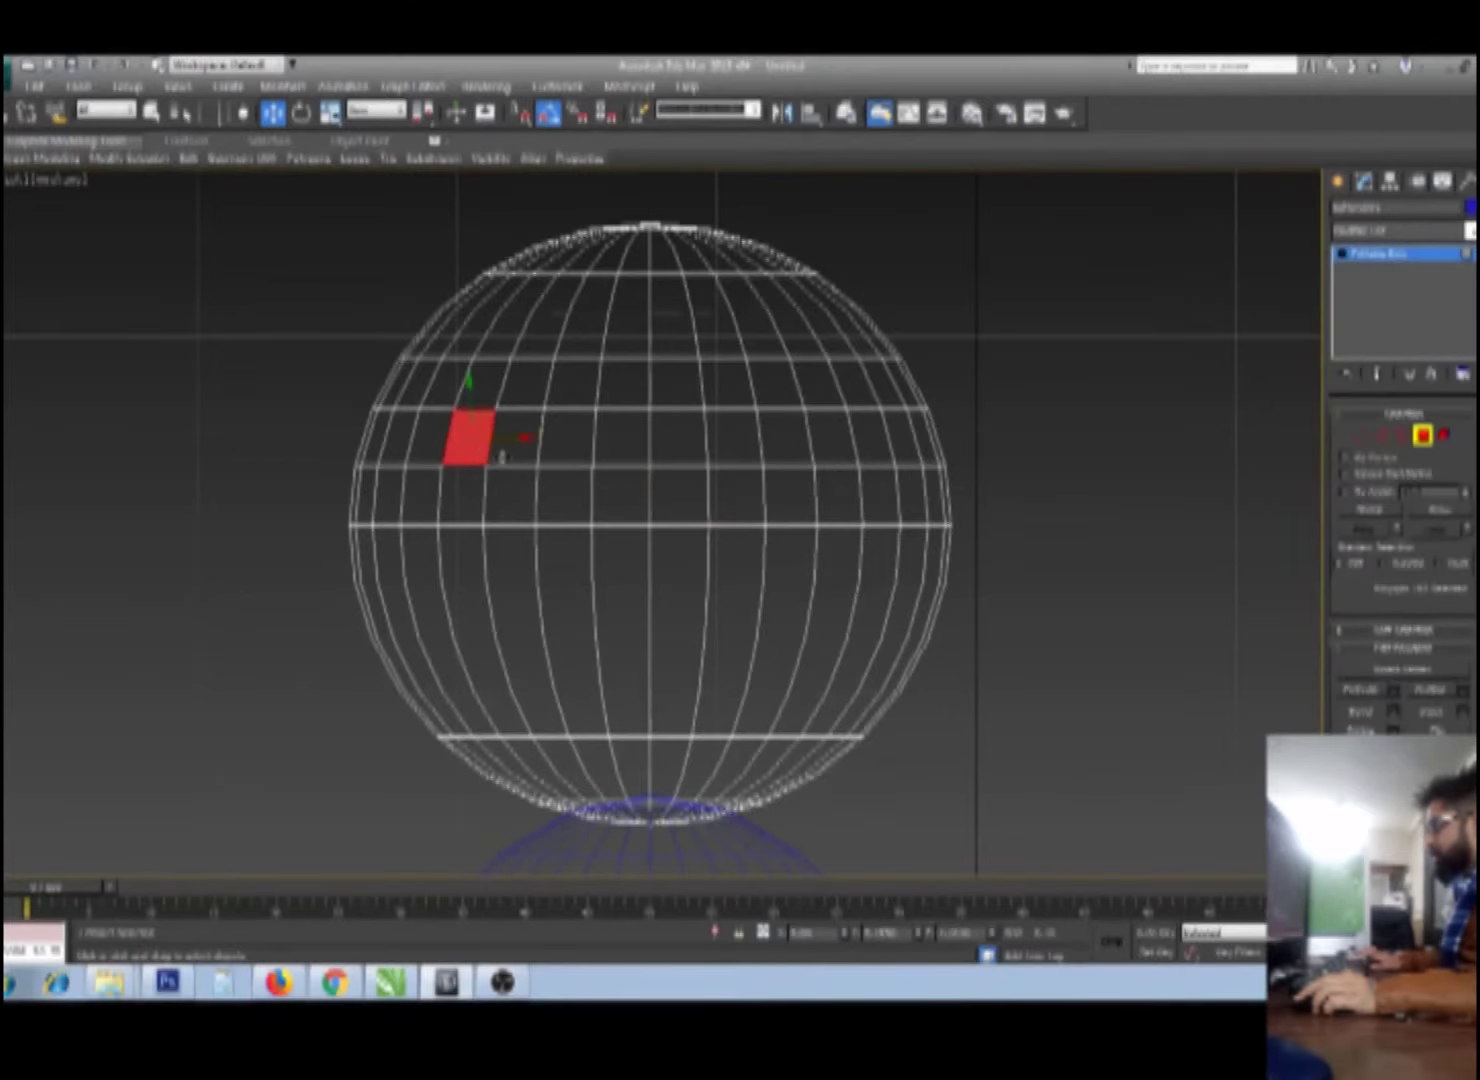
left_click(437, 424)
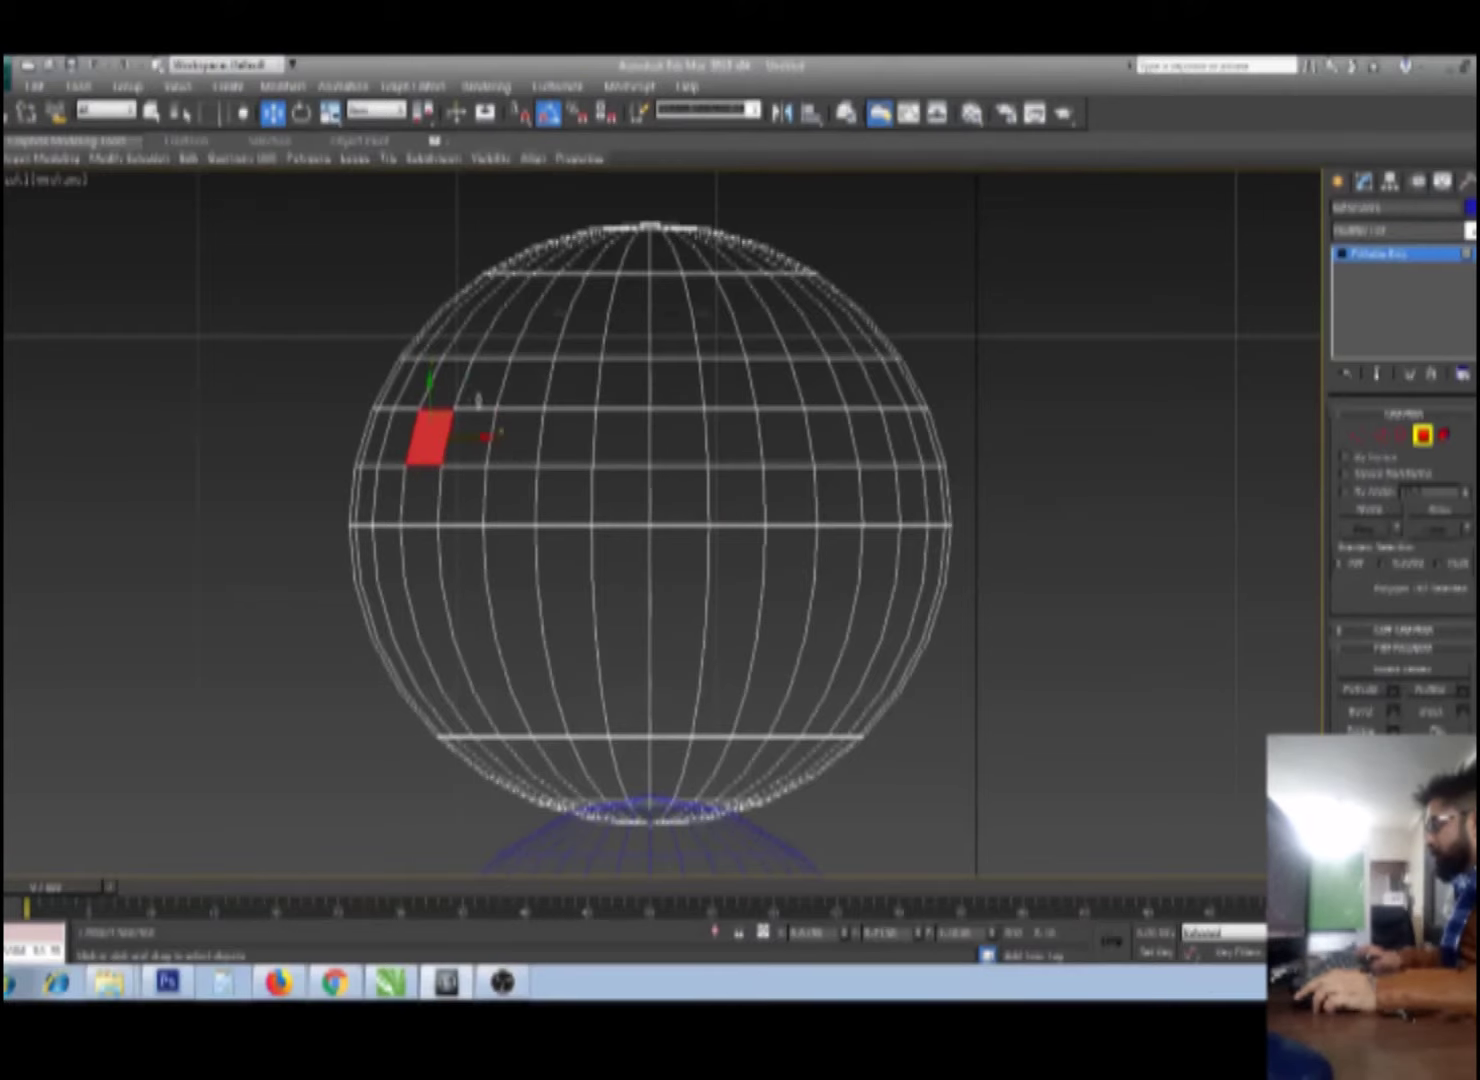
left_click(470, 440)
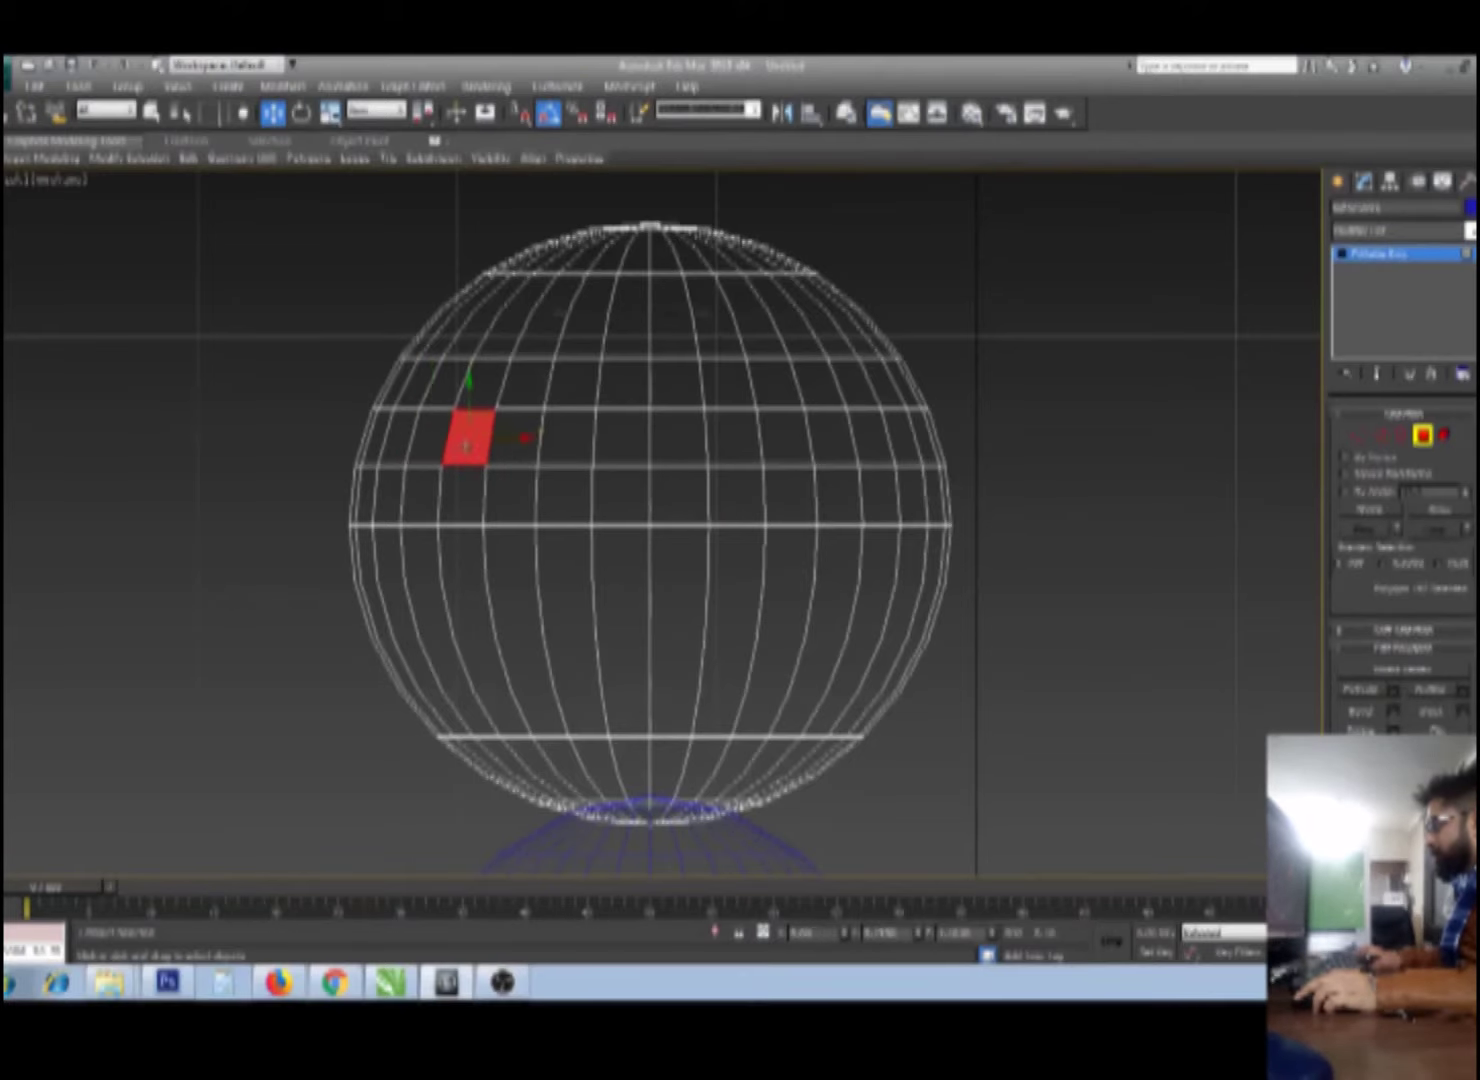
left_click(482, 384, "ctrl")
left_click(528, 384, "ctrl")
left_click(530, 442, "ctrl")
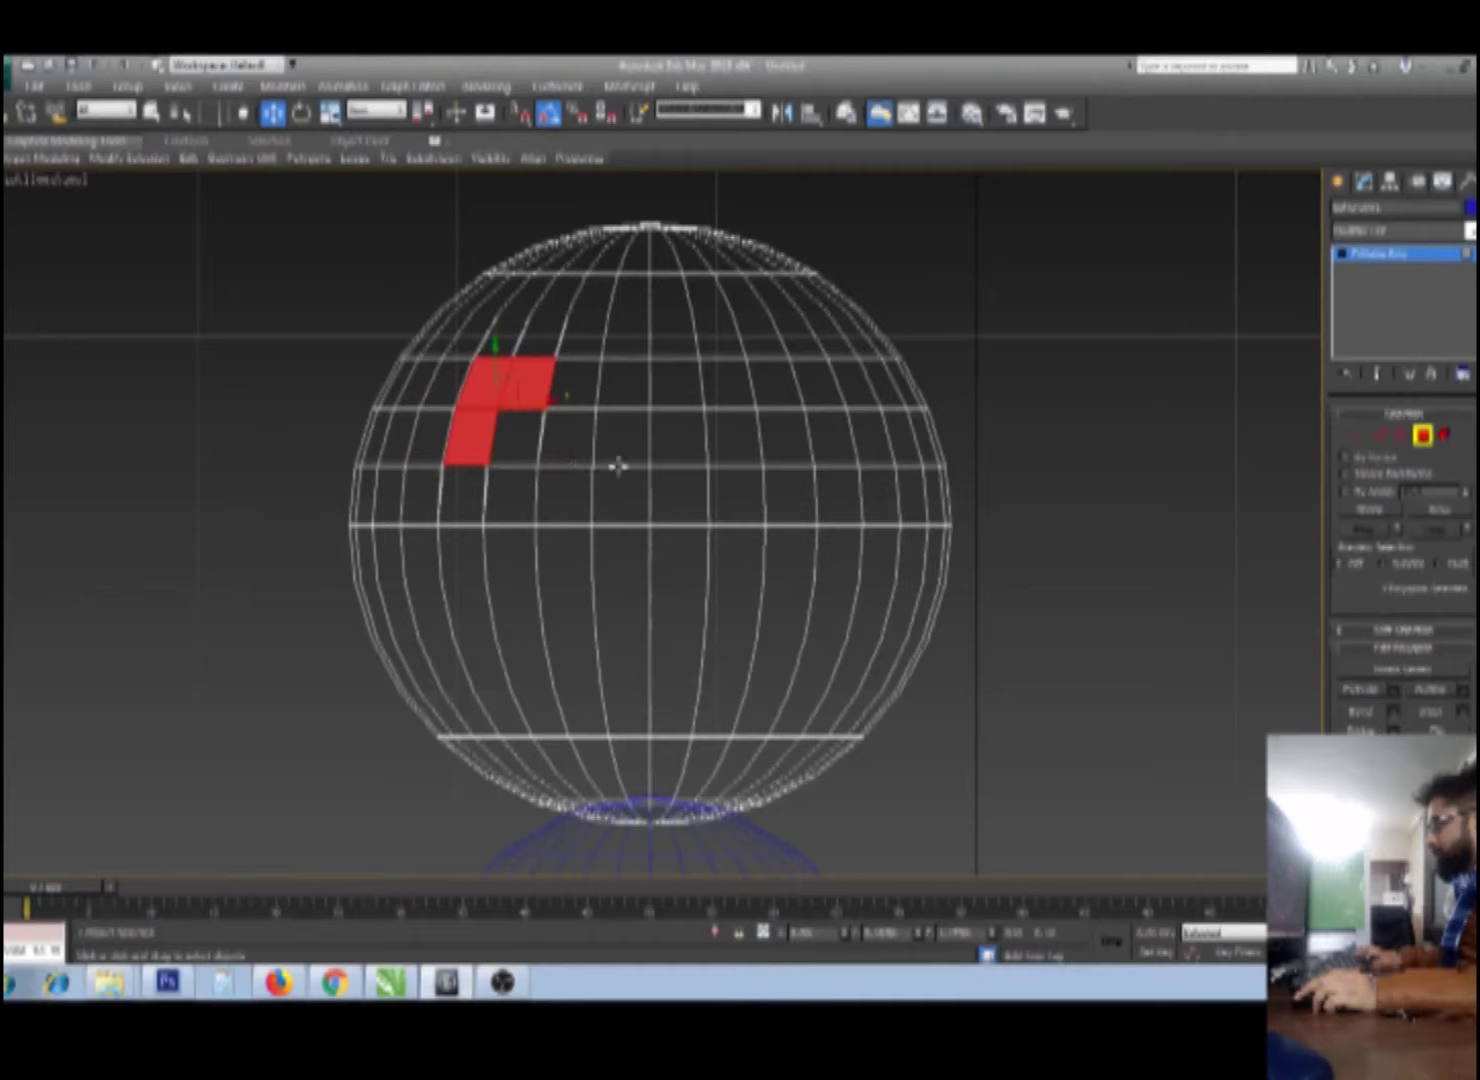
left_click(514, 446, "ctrl")
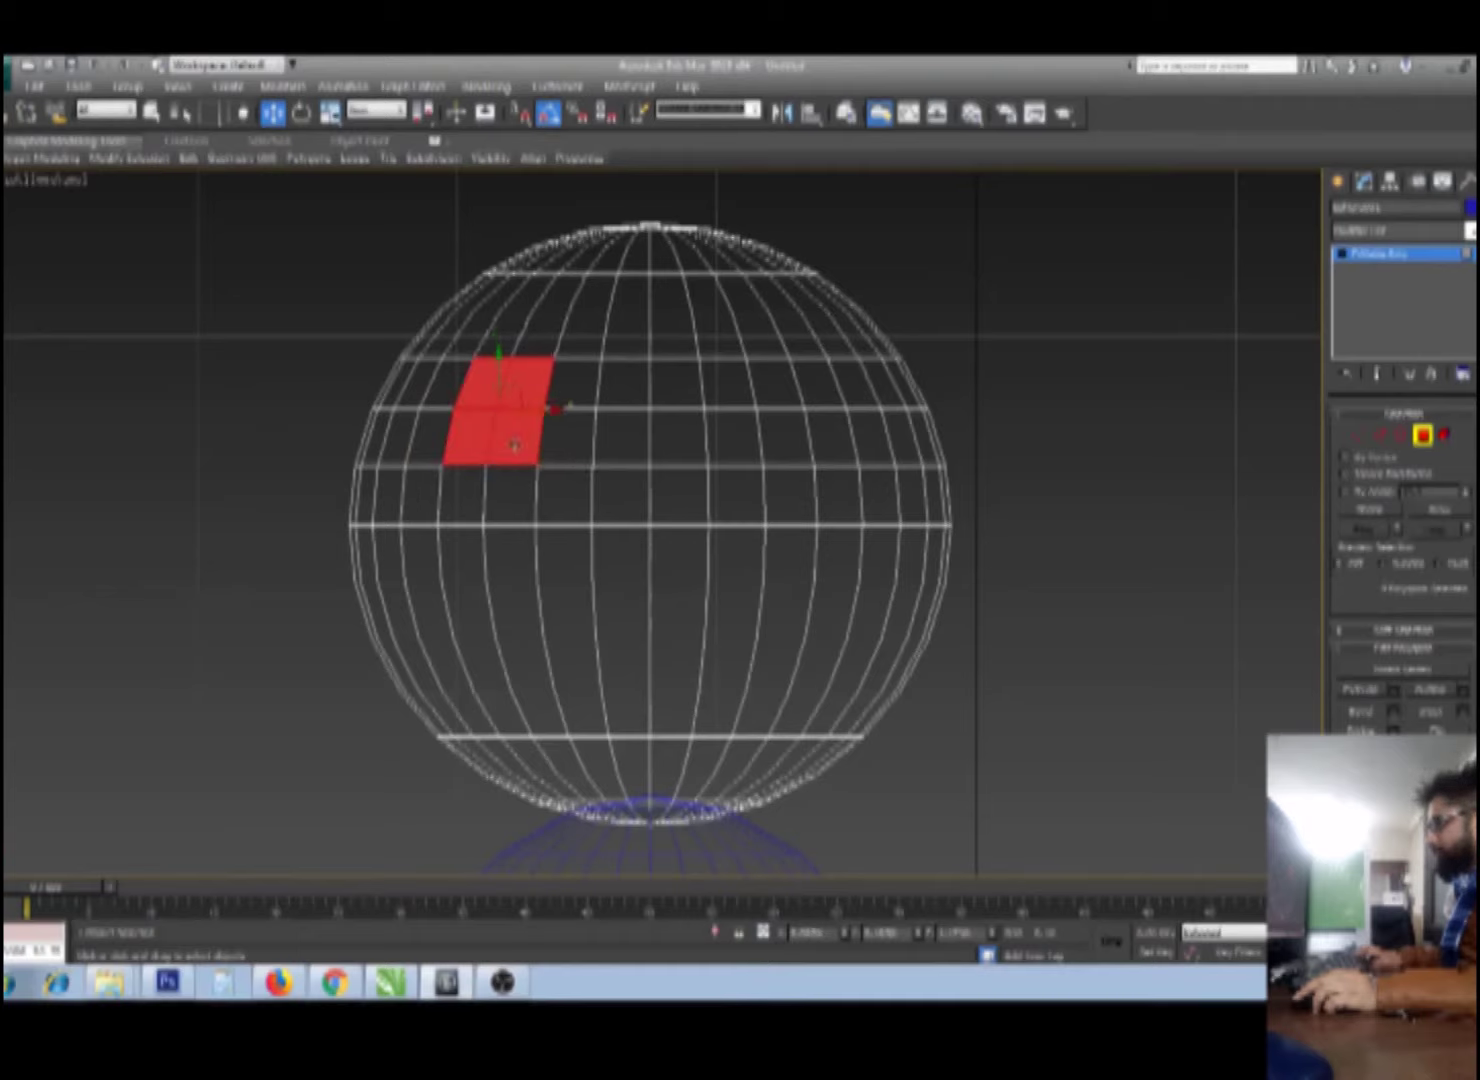
Step: Add a matching 2×2 face block for the right eye to the selection
left_click(861, 437, "ctrl")
left_click(846, 390, "ctrl")
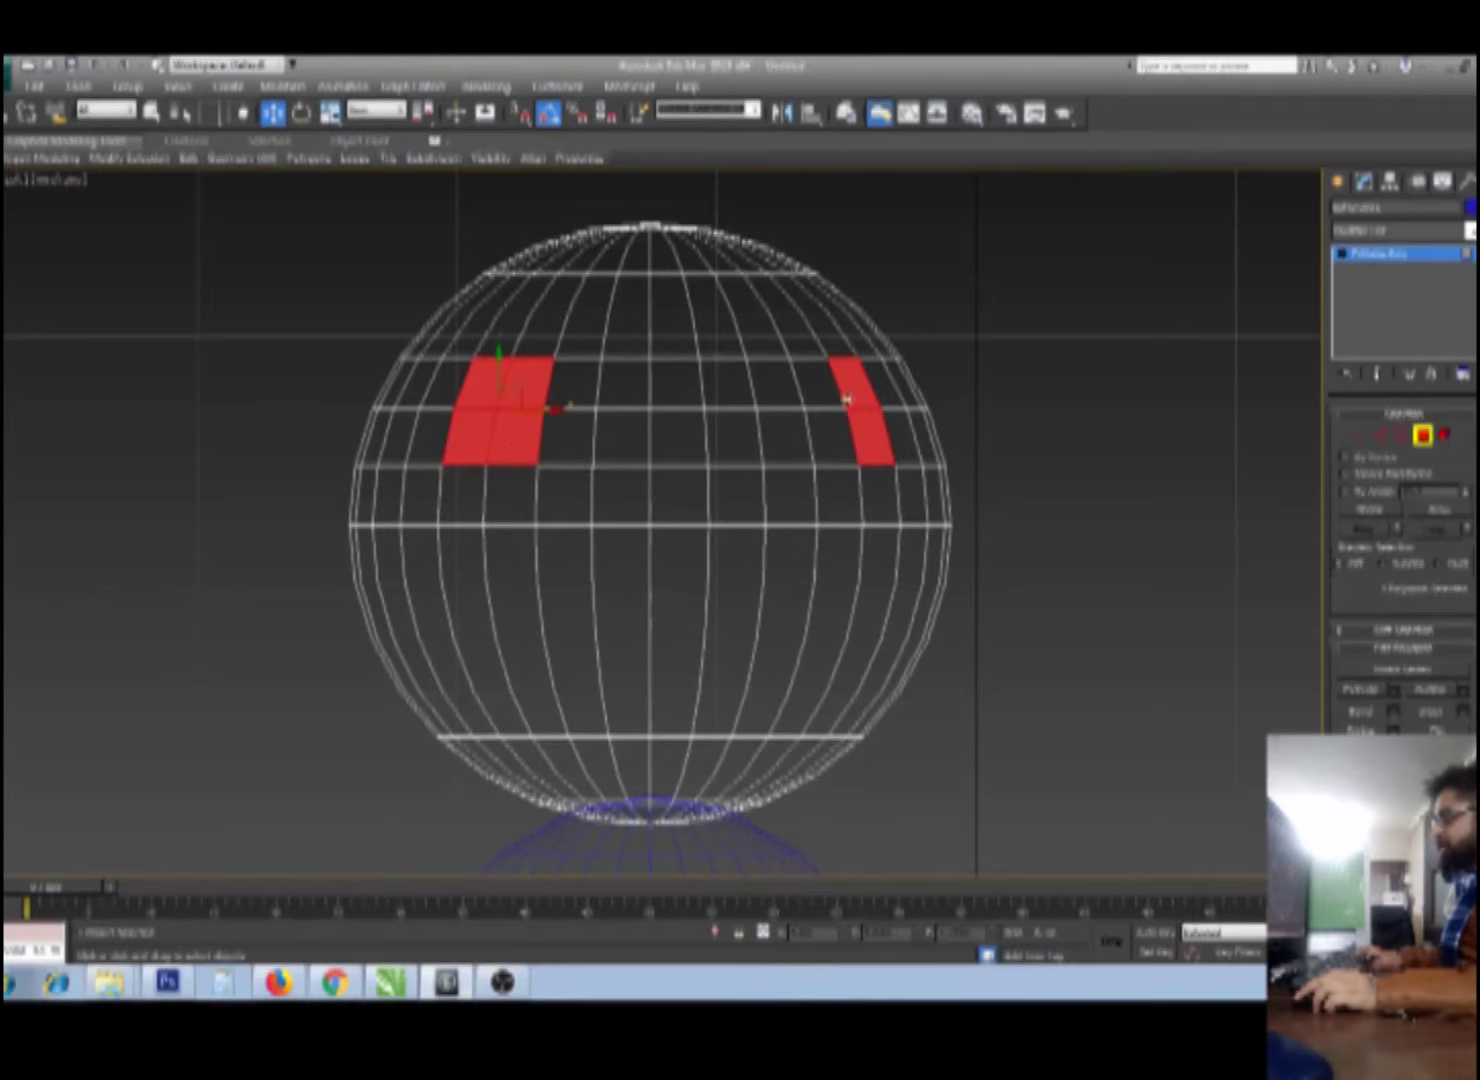
left_click(830, 440, "ctrl")
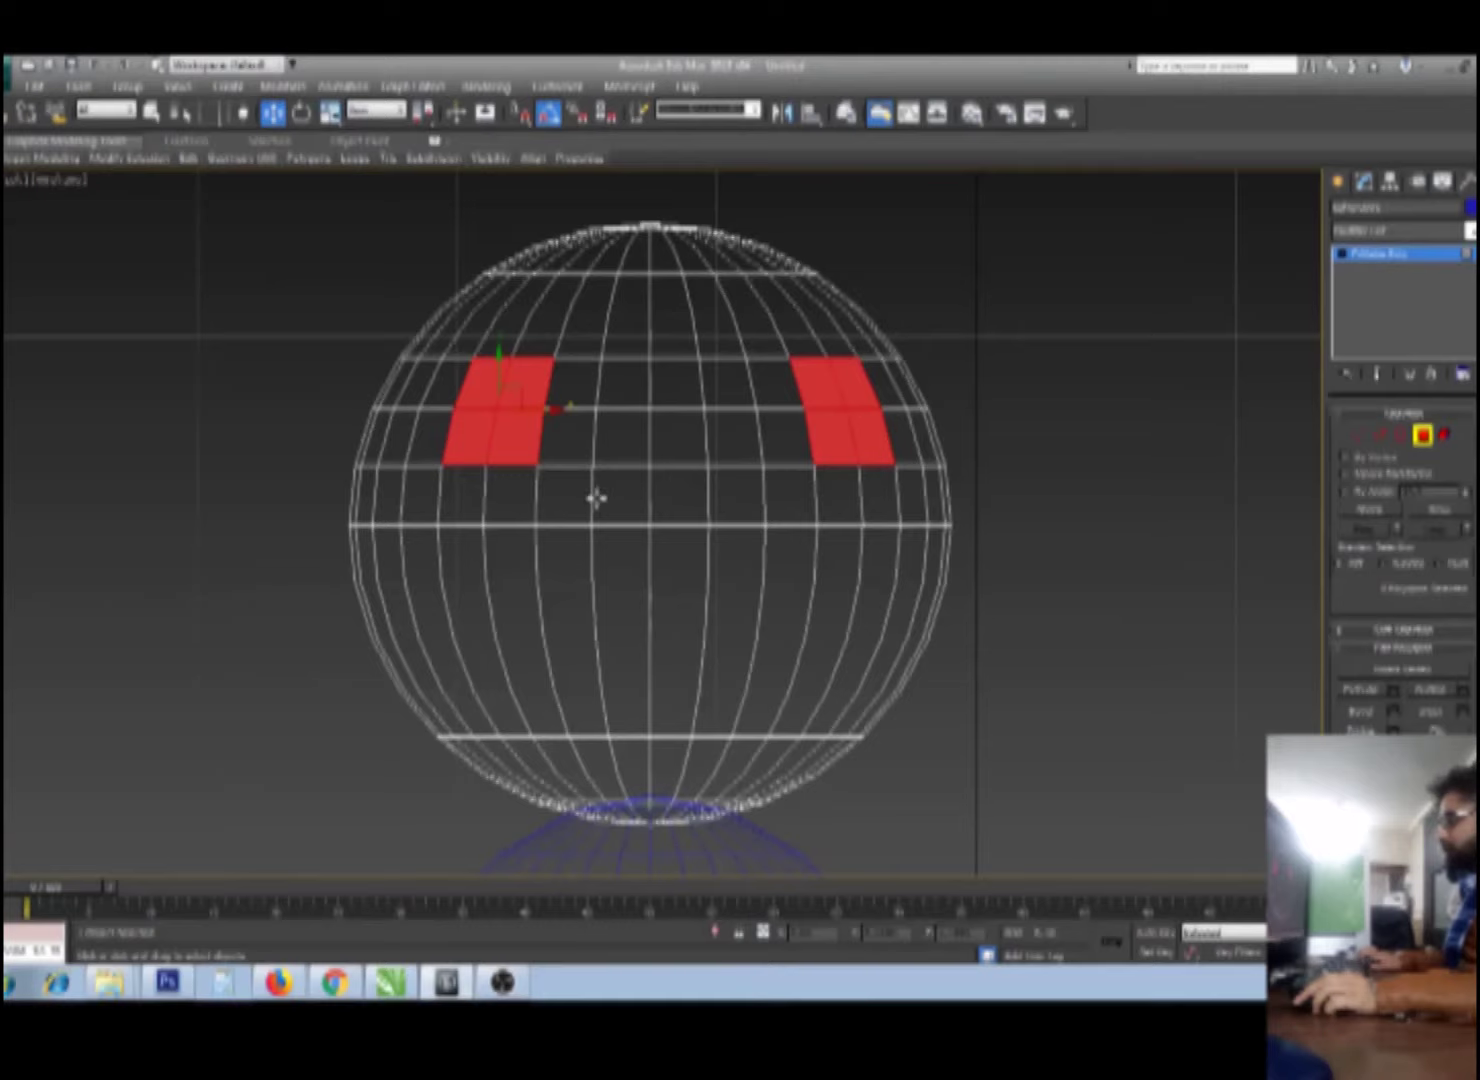
key("ctrl+z")
key("ctrl+z")
key("ctrl+z")
key("ctrl+z")
left_click(829, 443, "ctrl")
left_click(828, 385, "ctrl")
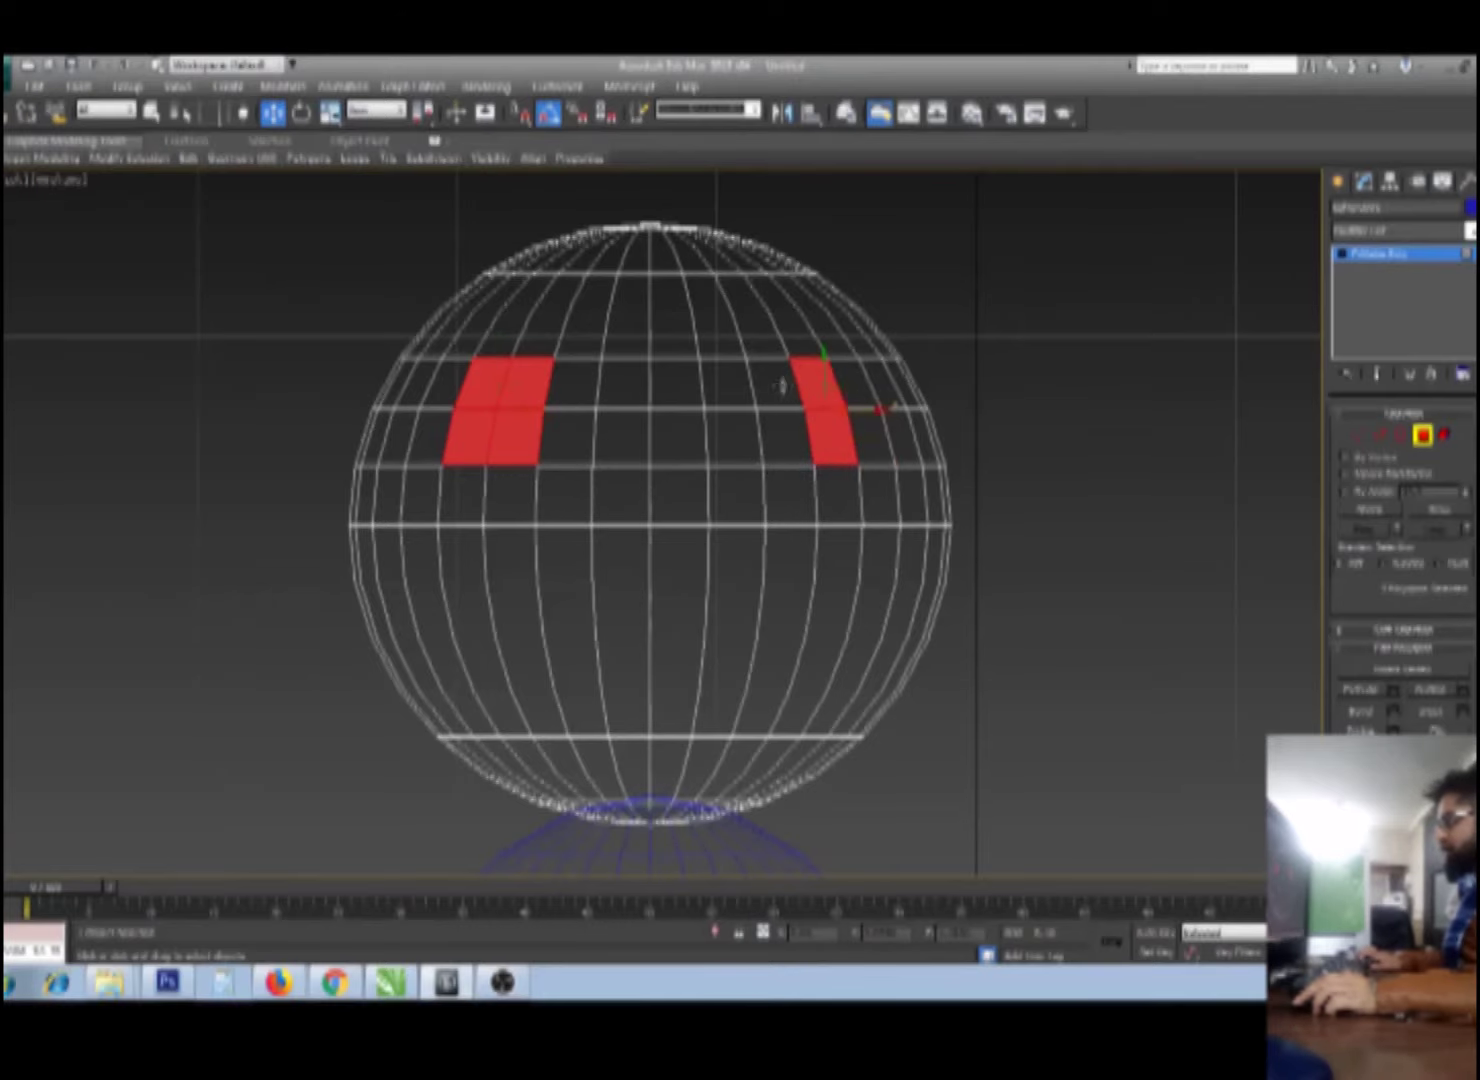
left_click(786, 430, "ctrl")
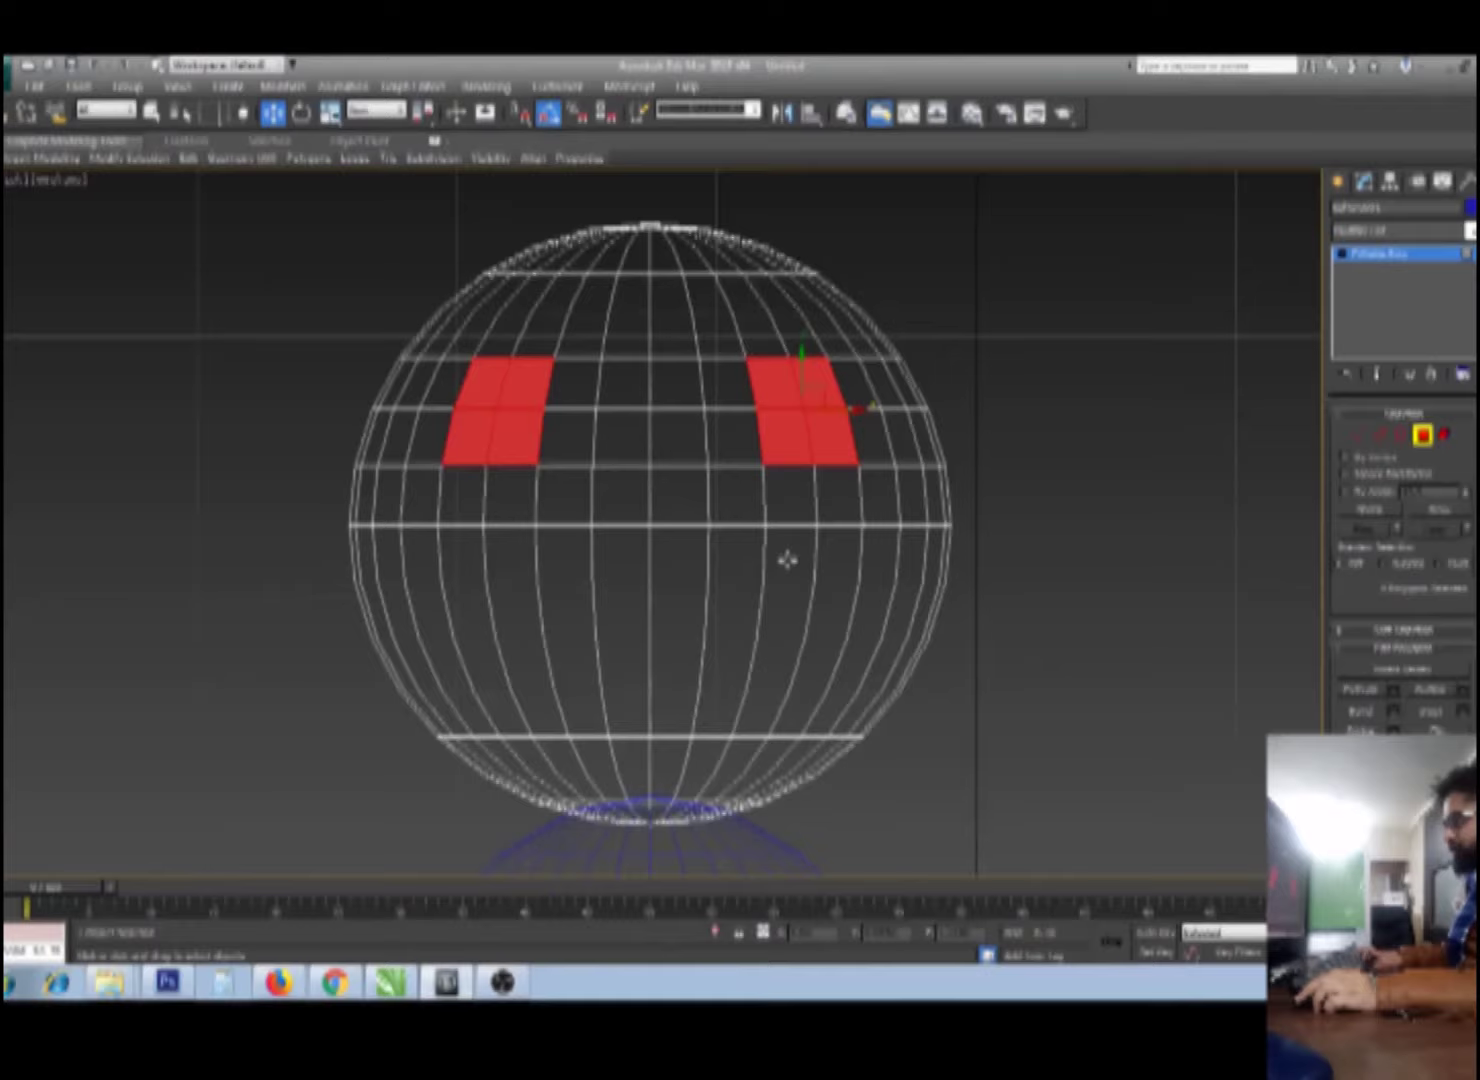
scroll(787, 560, "down", 5)
middle_click_drag(787, 560, 790, 580, "alt")
scroll(790, 580, "up", 5)
scroll(795, 600, "up", 3)
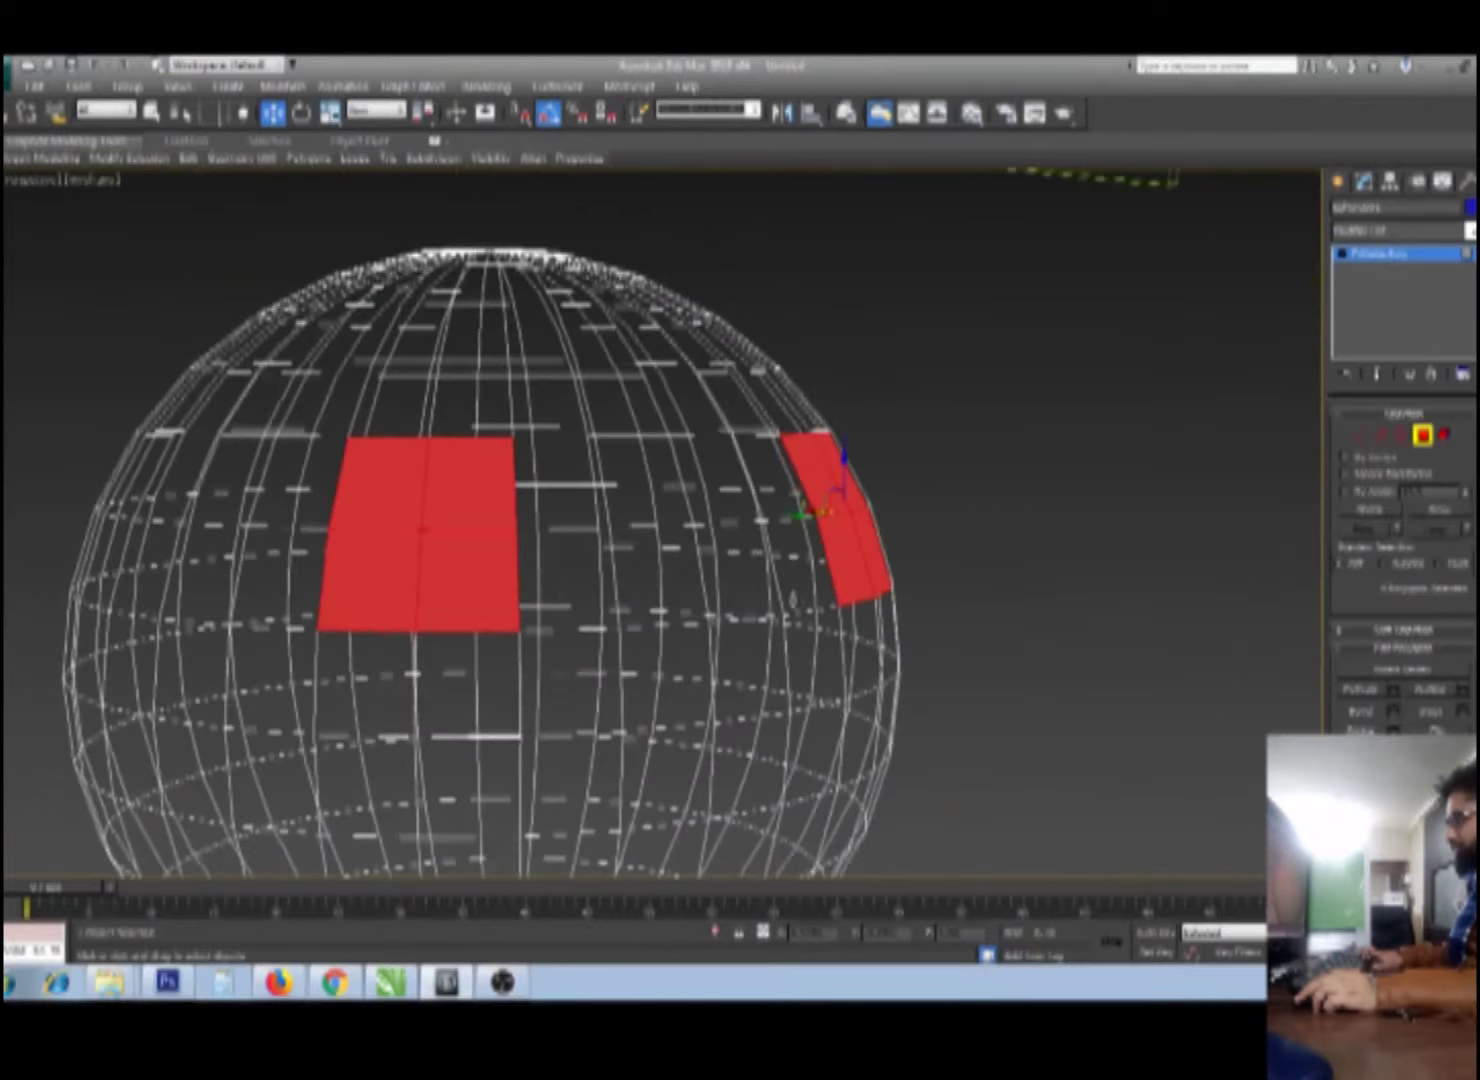
Step: Assign a new material with a black Diffuse colour to both selected eye patches
key("F3")
mouse_move(793, 600)
middle_mouse_down()
mouse_move(762, 462)
mouse_move(760, 509)
middle_mouse_up()
key("m")
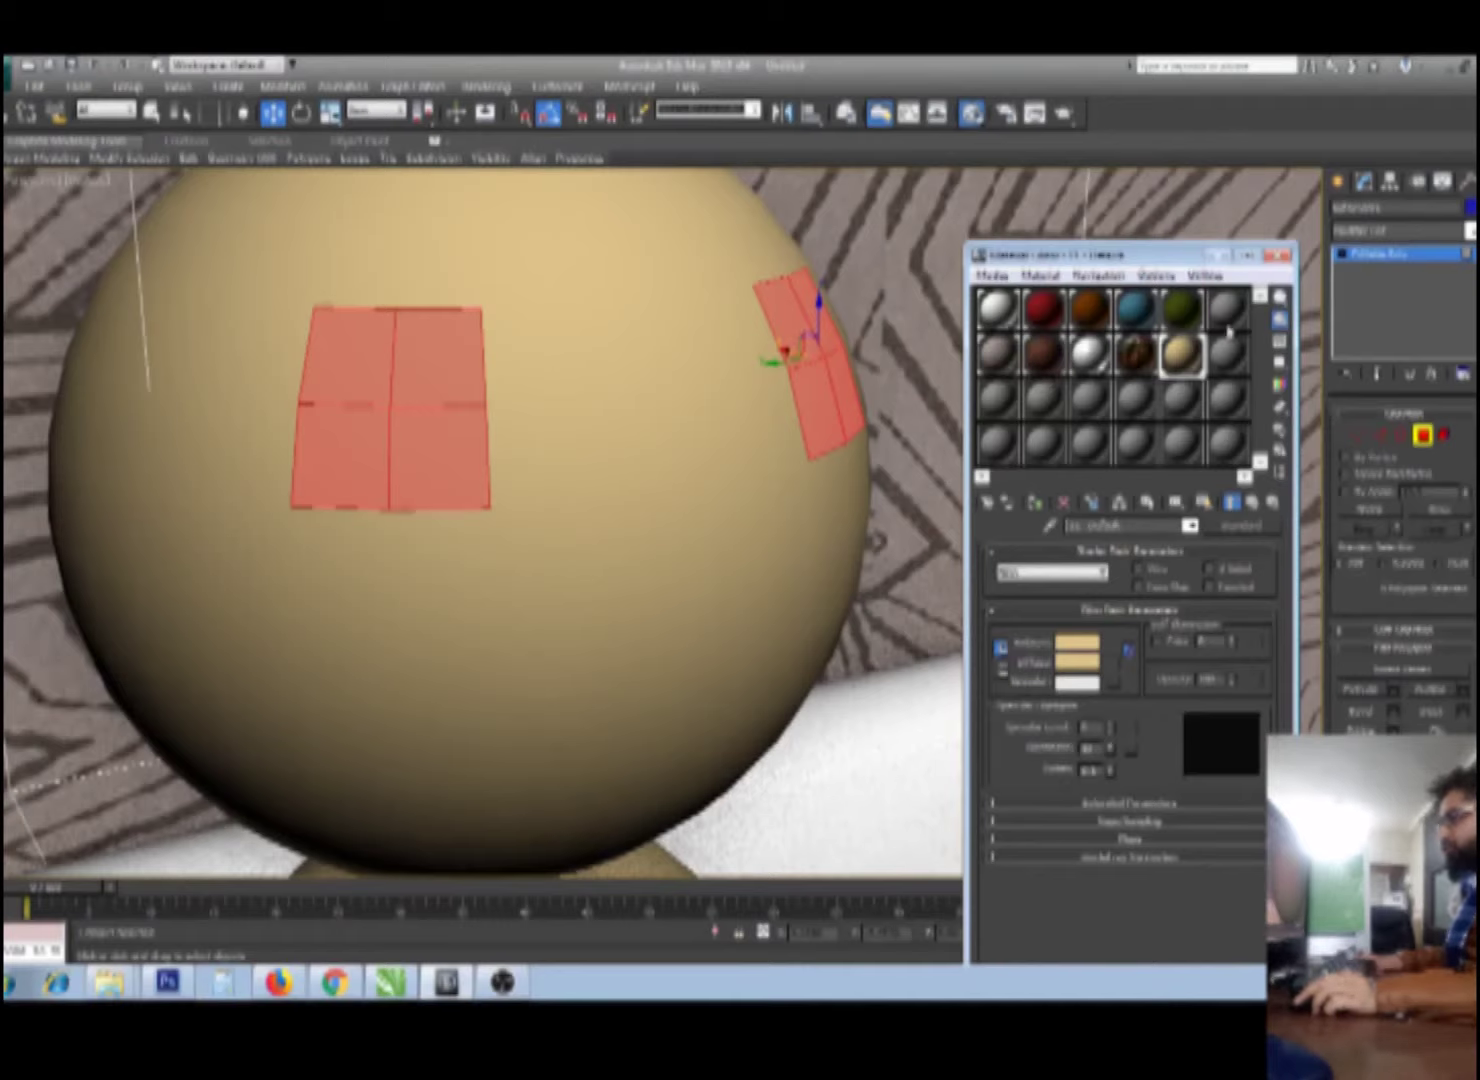
left_click(1228, 308)
left_click(1077, 661)
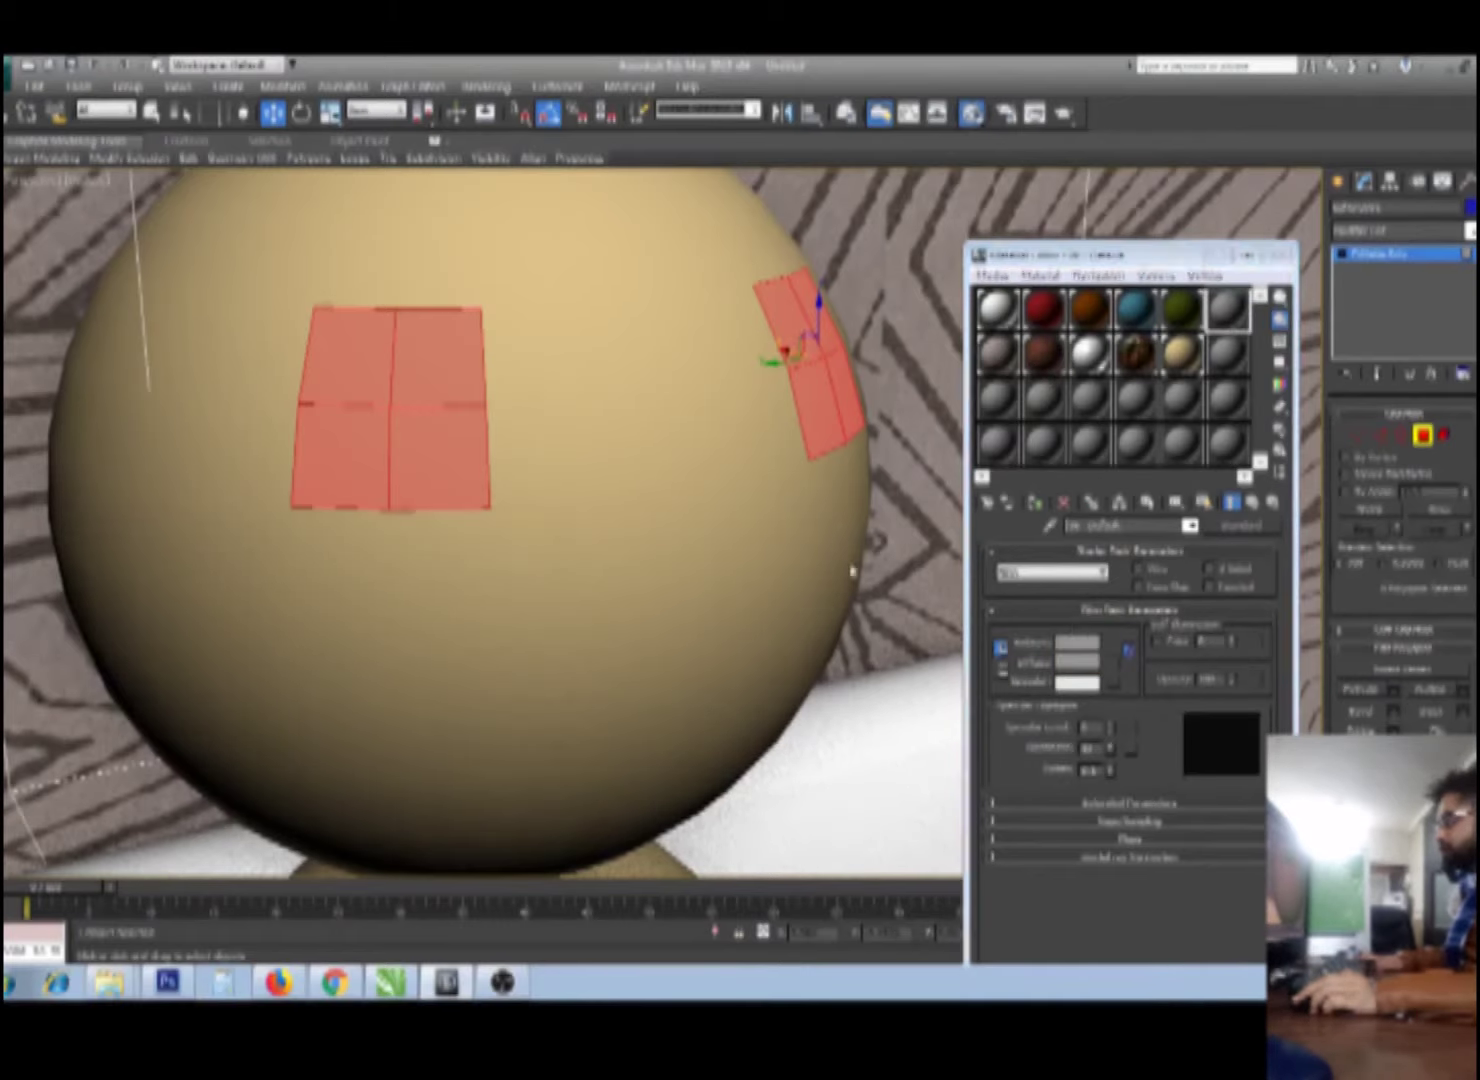
left_click_drag(500, 246, 500, 305)
left_click(637, 318)
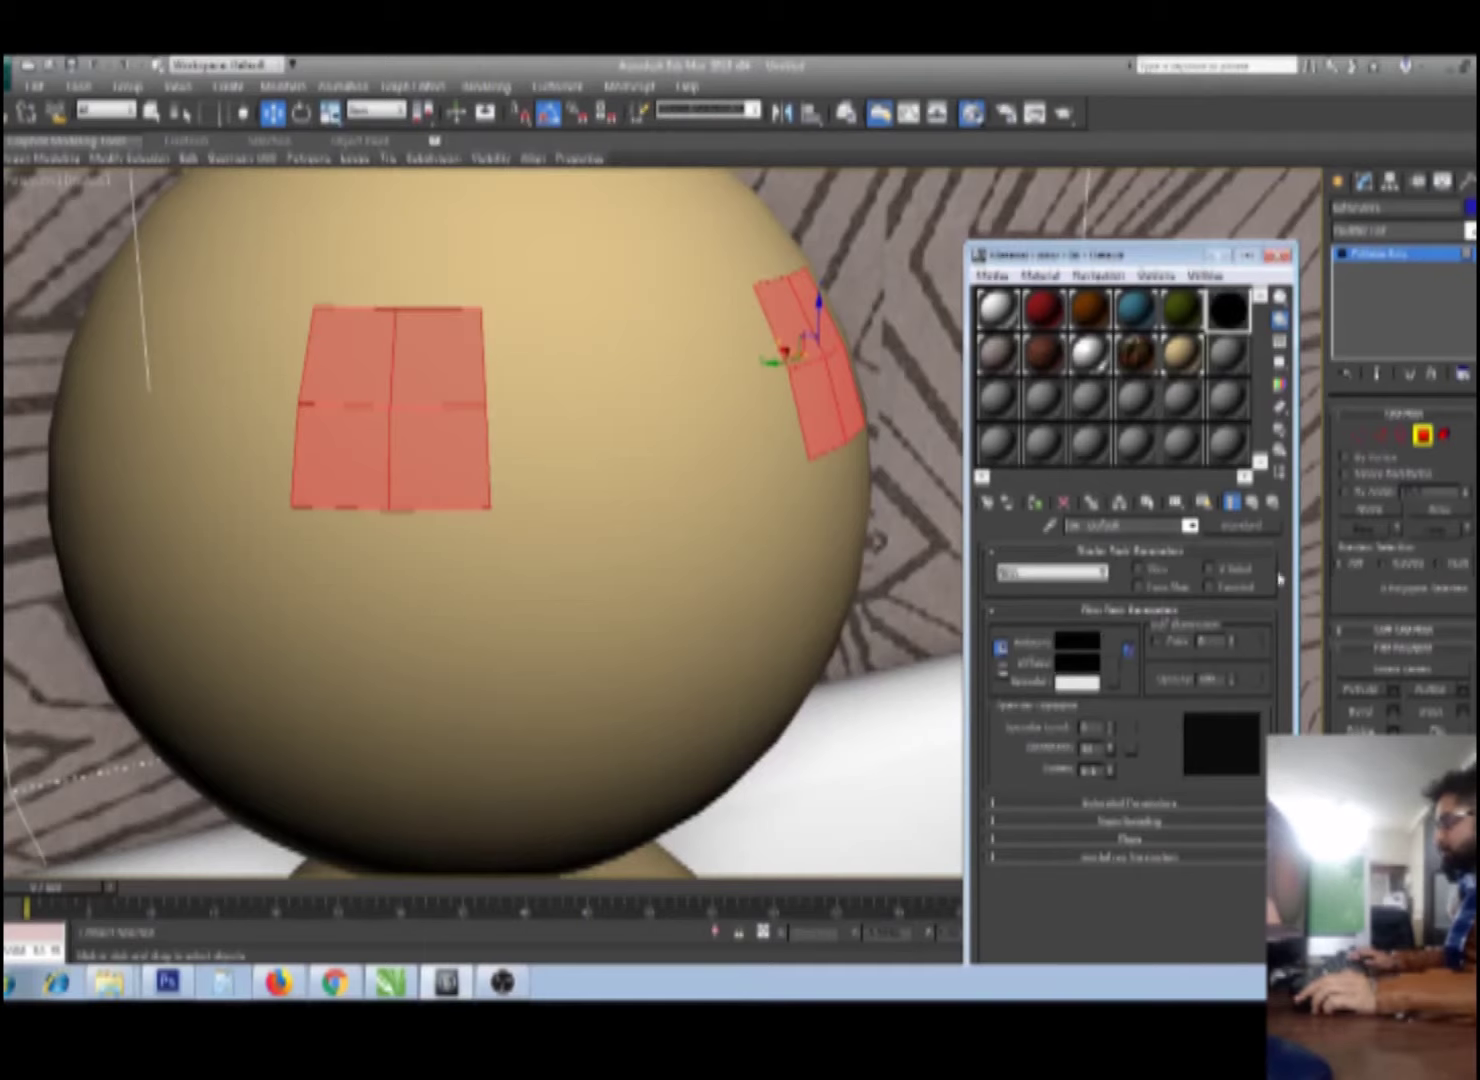
left_click(1035, 503)
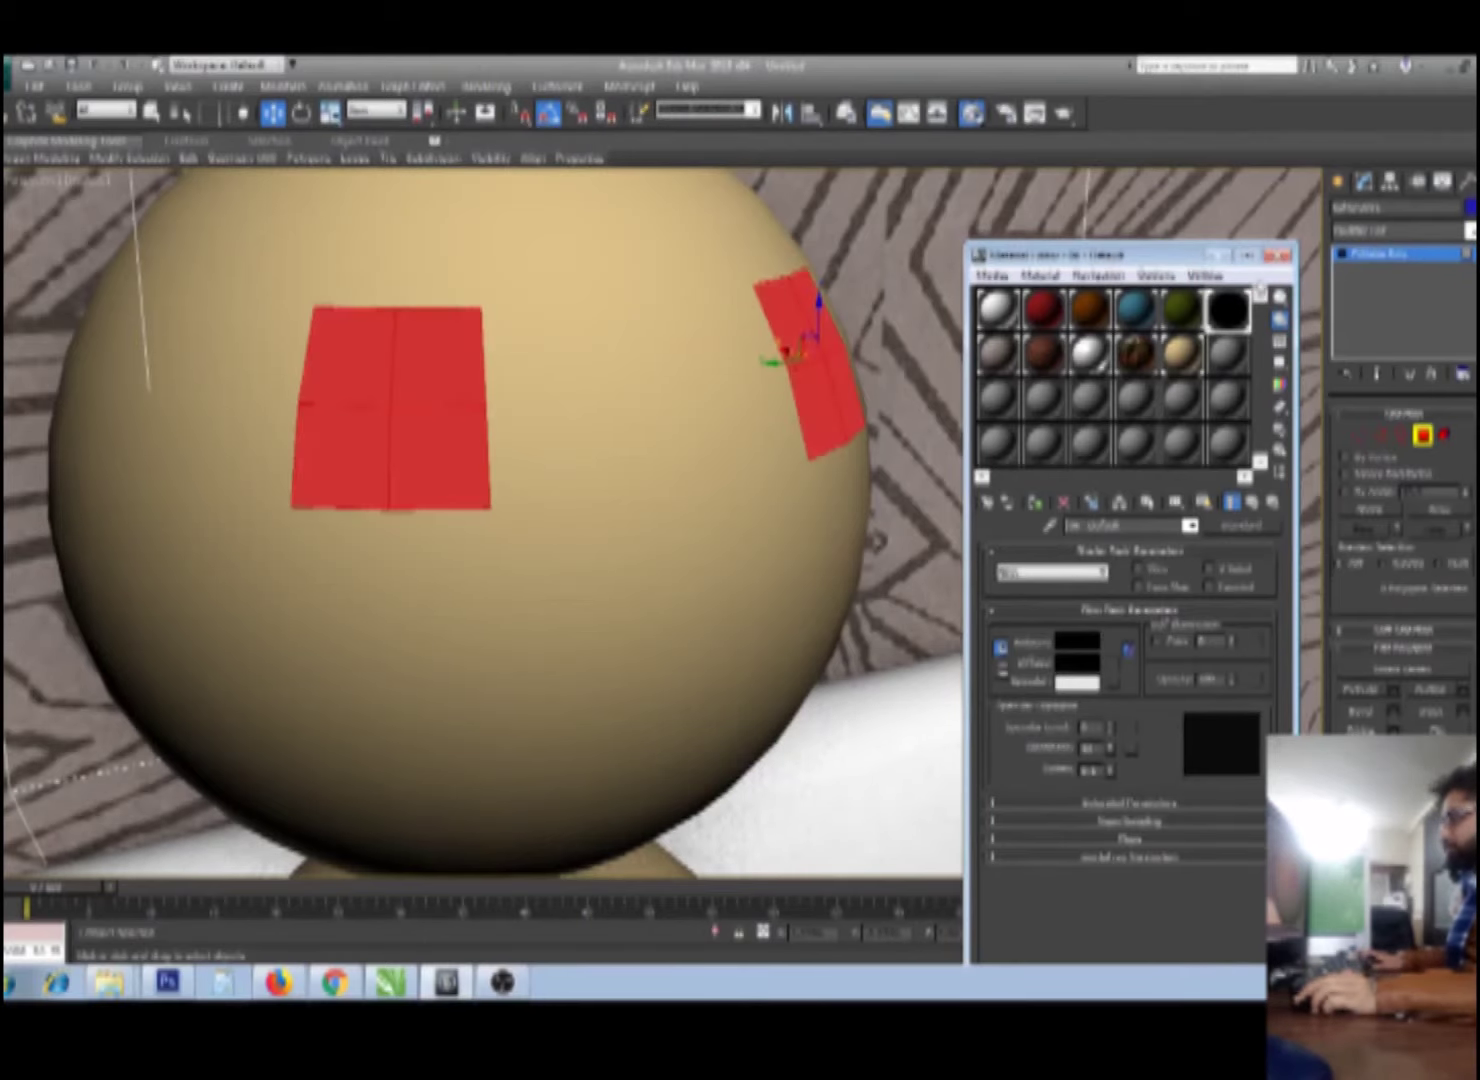
left_click(1278, 256)
mouse_move(813, 575)
middle_mouse_down("alt")
mouse_move(753, 535)
mouse_move(805, 548)
middle_mouse_up("alt")
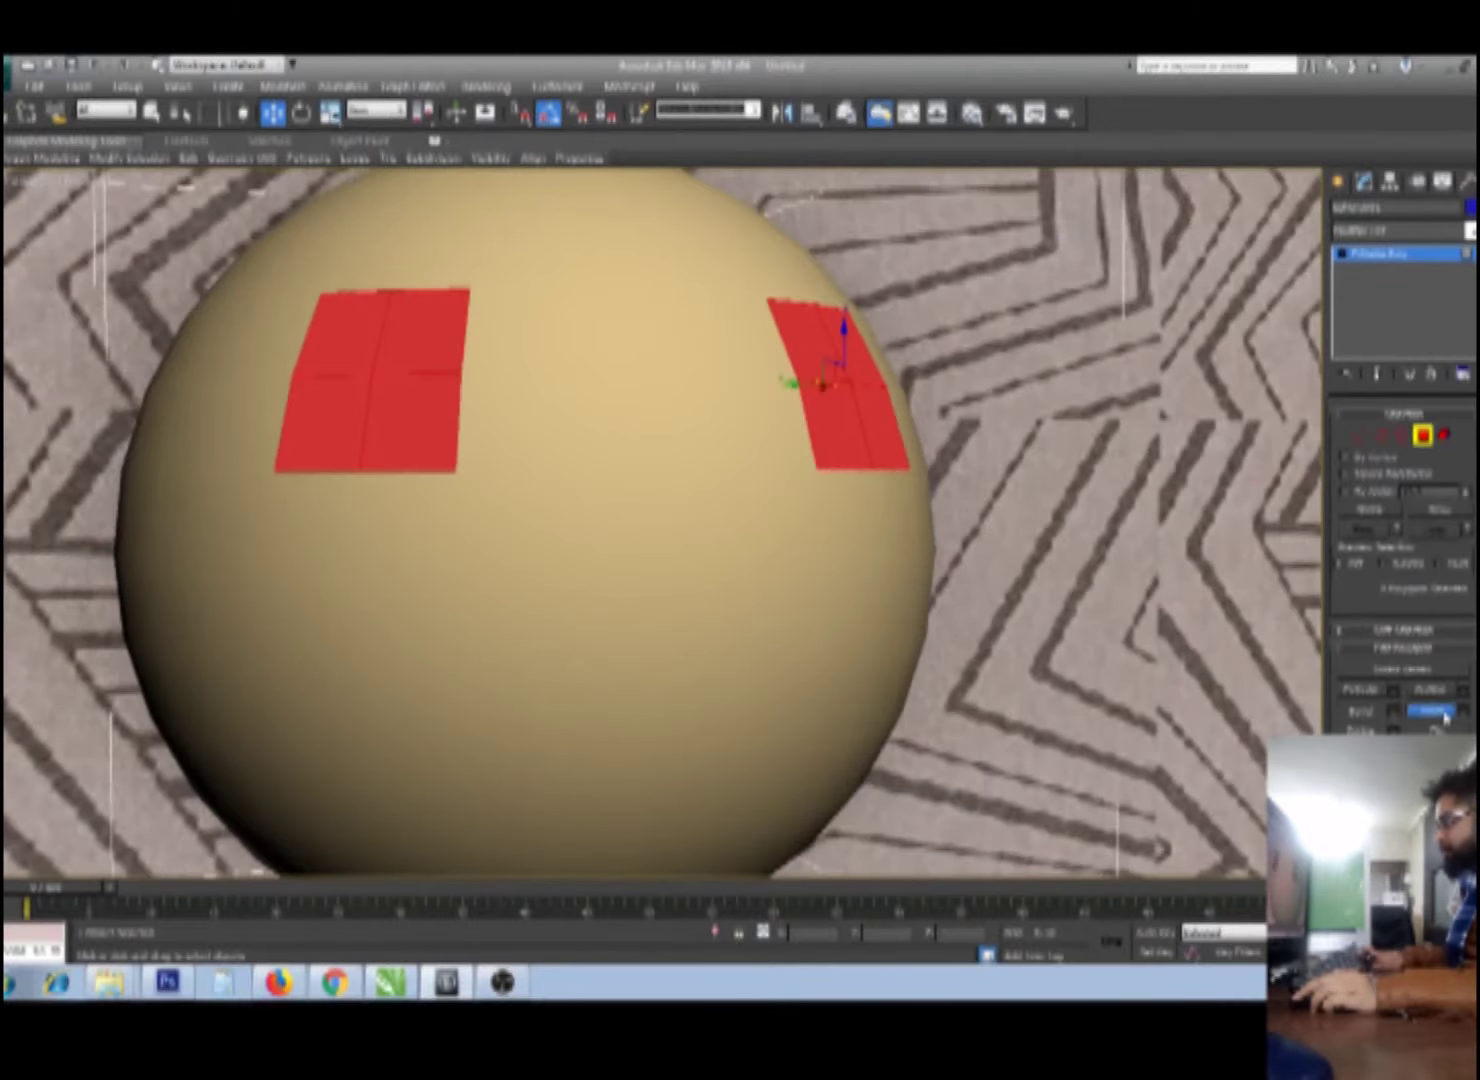
key("F2")
Step: Inset both eye patches to create a smaller inner face in each
left_click(838, 424)
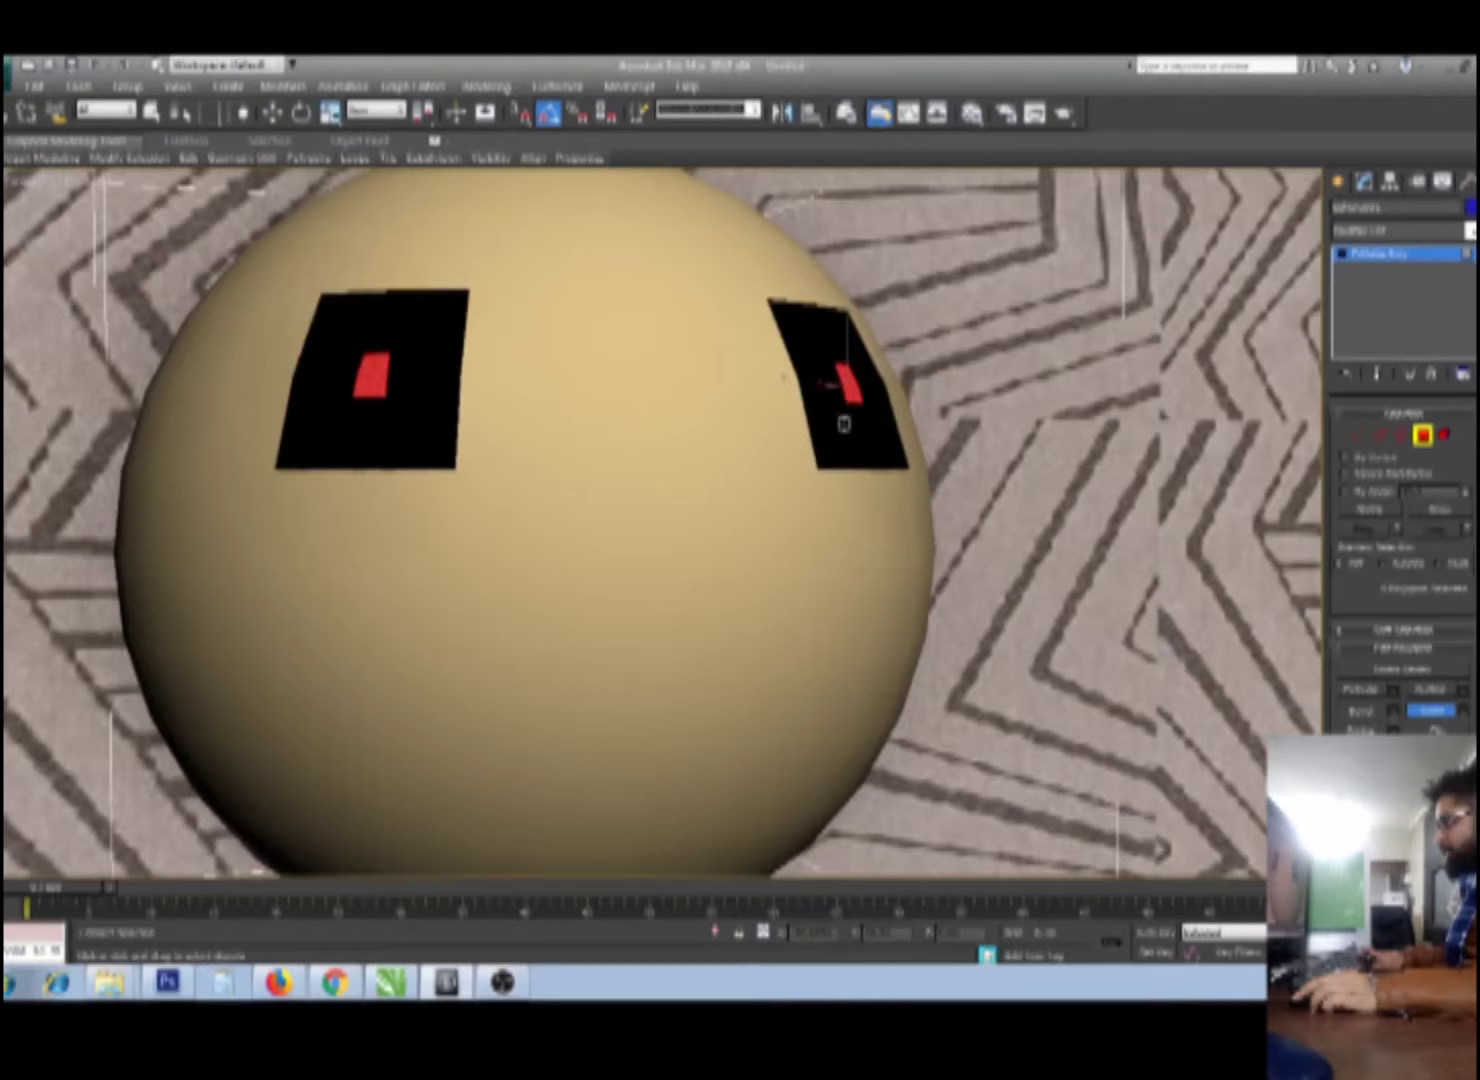
left_click(848, 419)
left_click(846, 430)
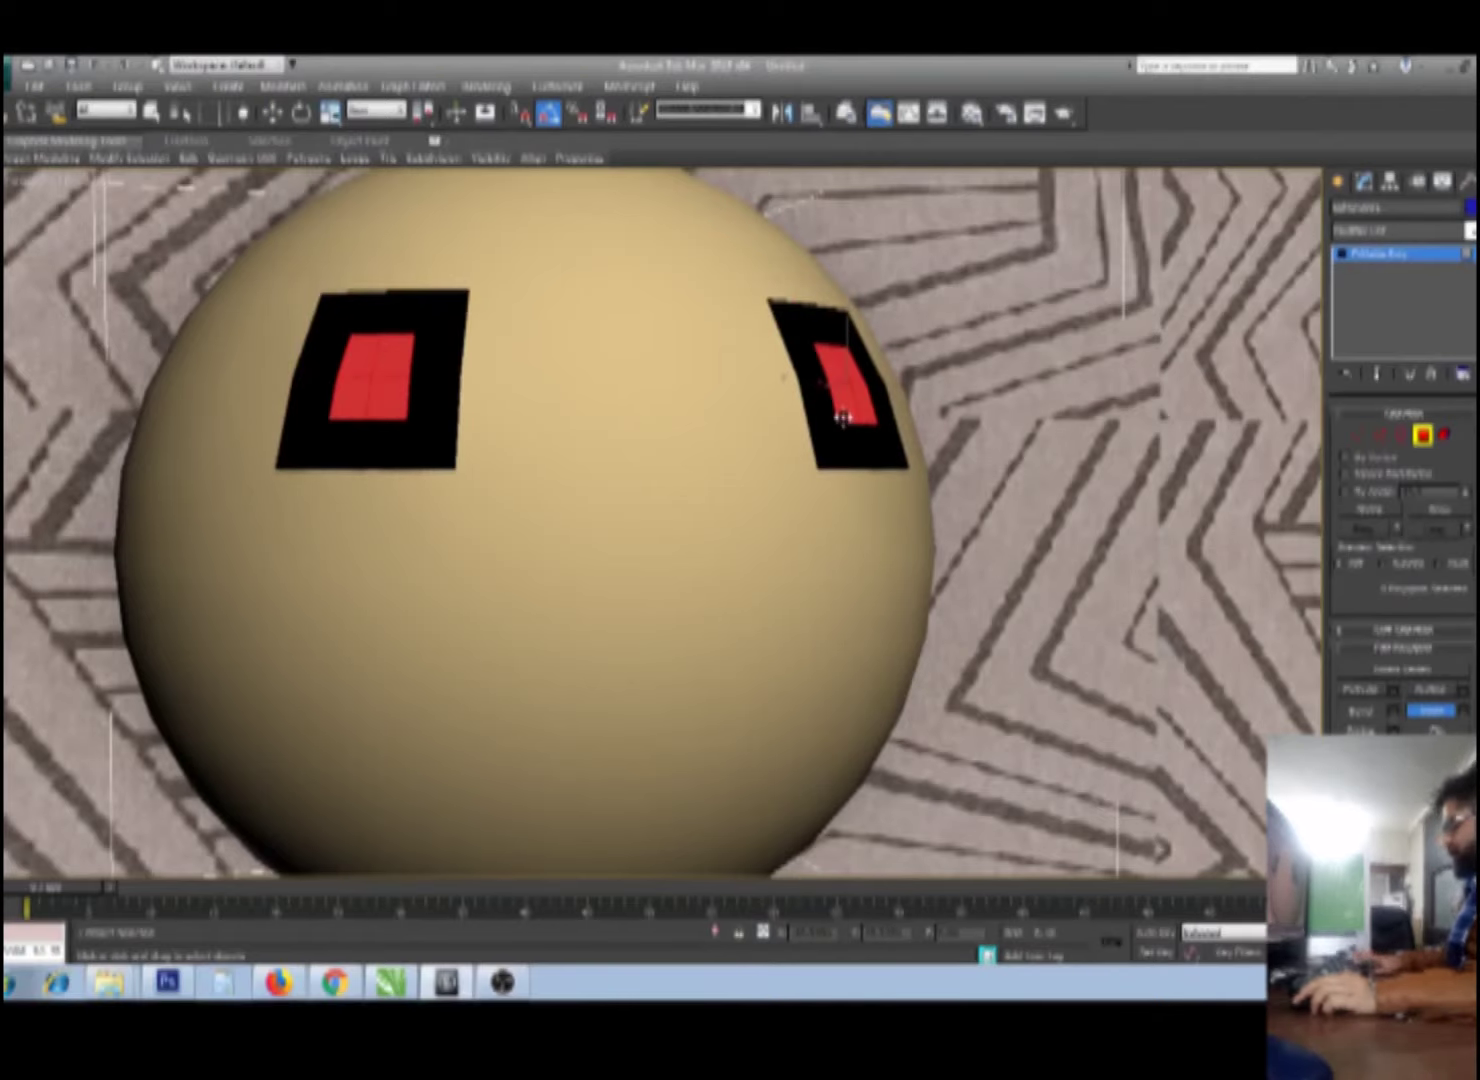
Step: Create a fresh material with a white Diffuse colour
key("m")
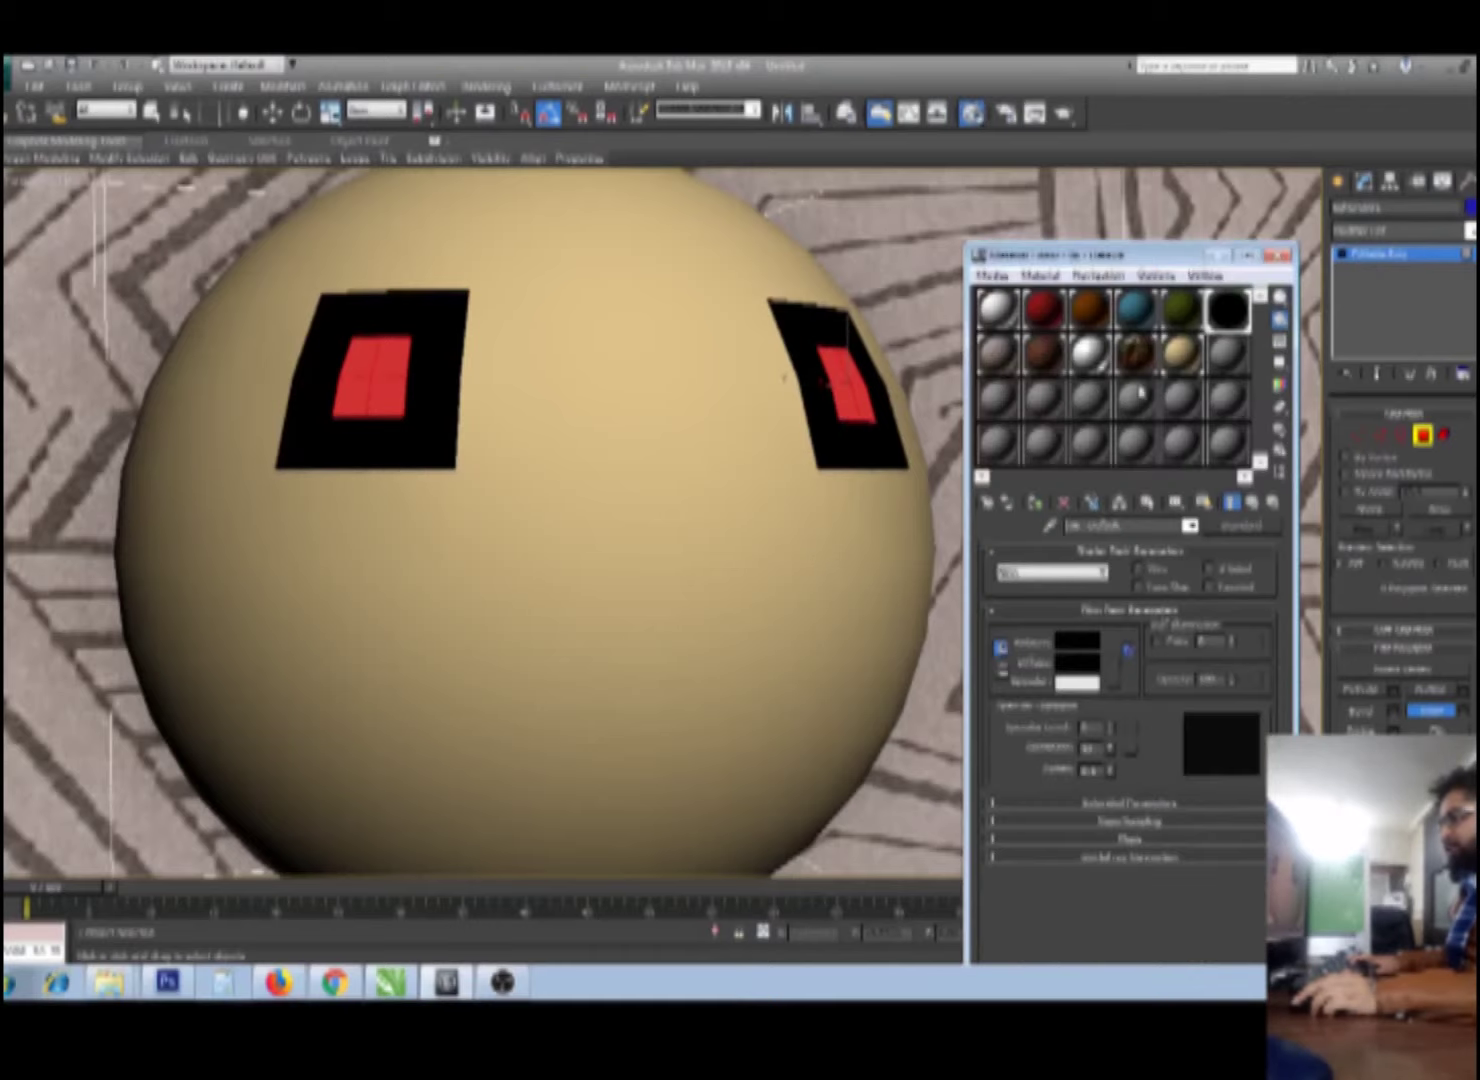
left_click(1228, 355)
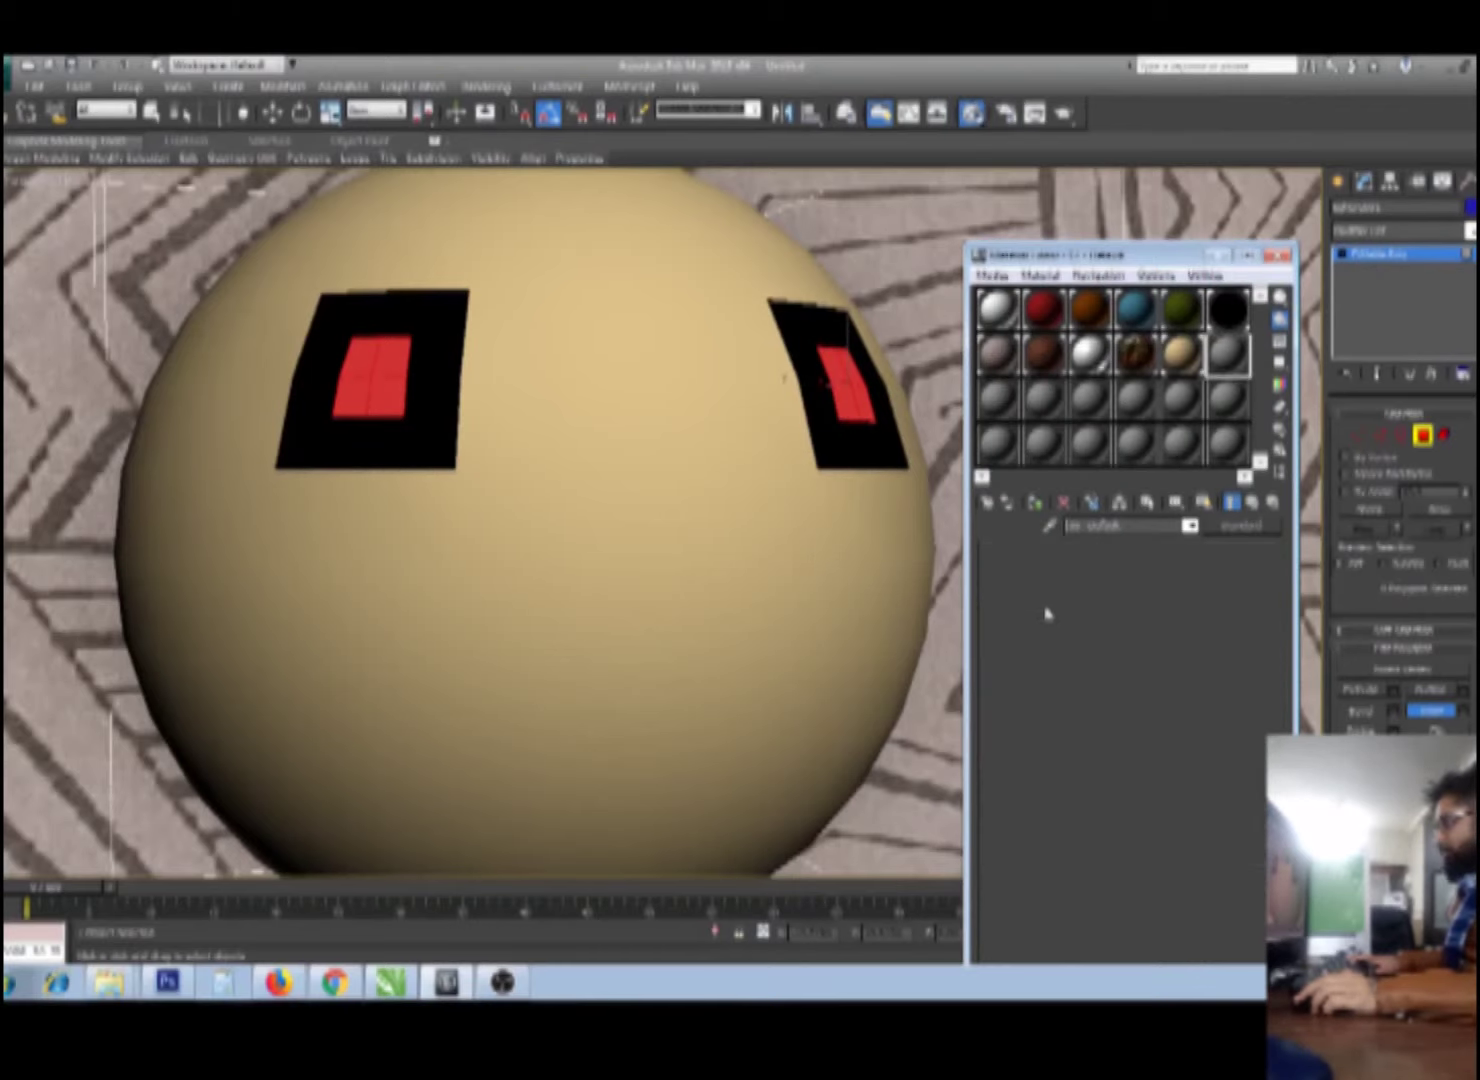
left_click(1076, 662)
left_click_drag(479, 254, 488, 300)
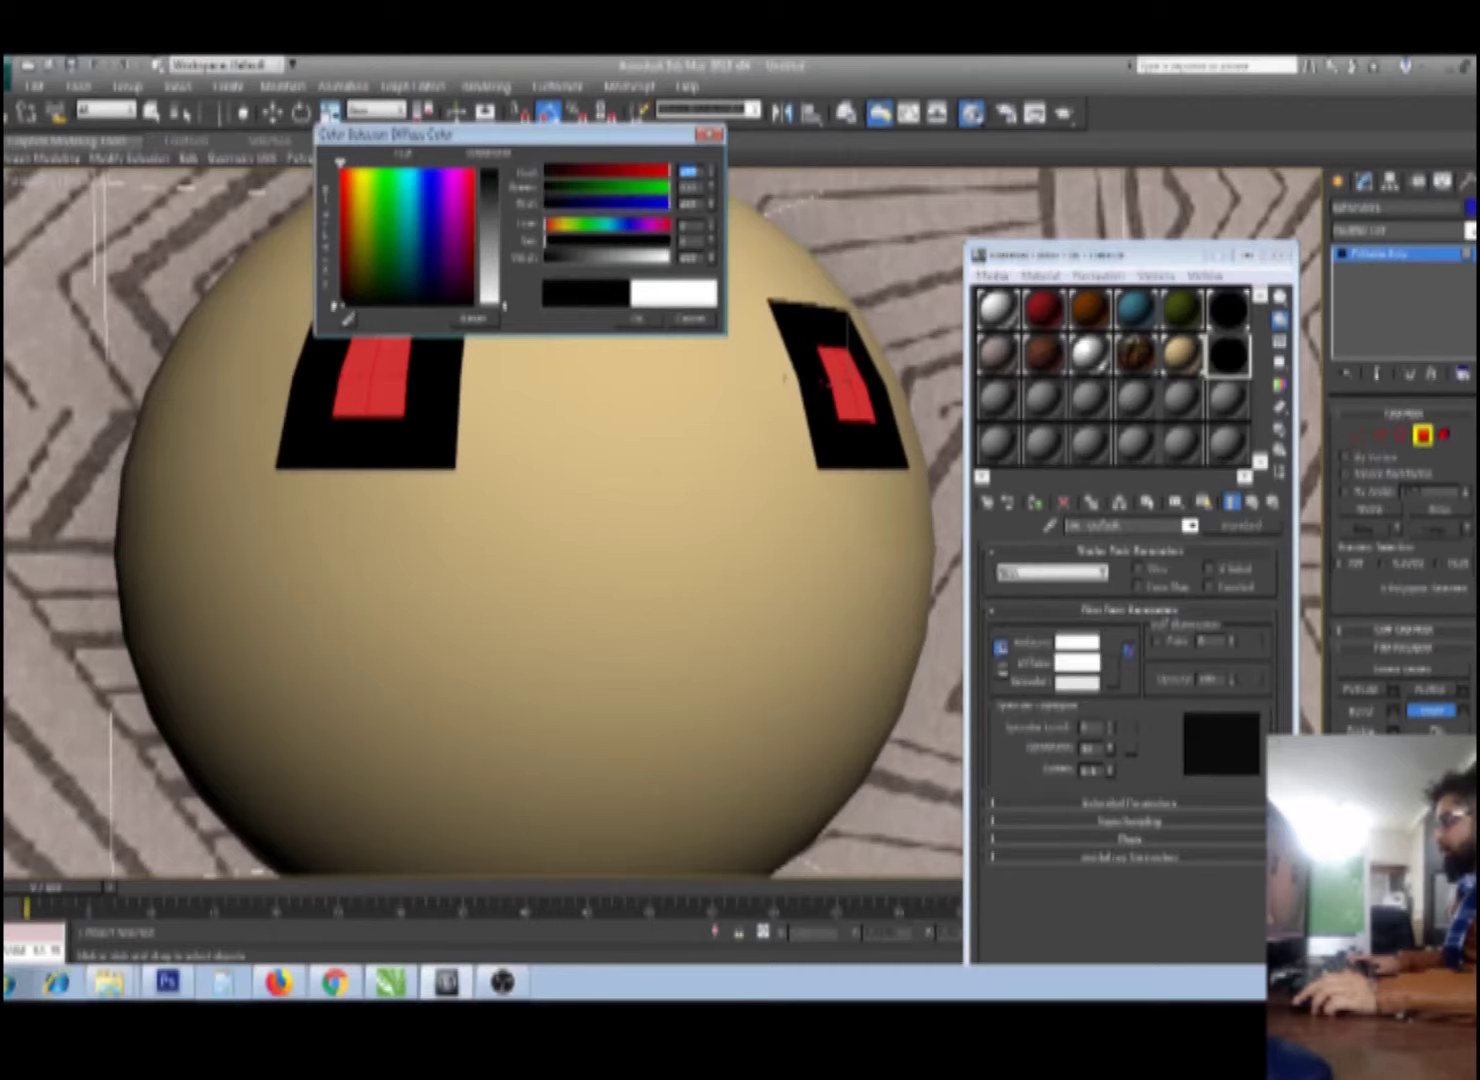
left_click(636, 318)
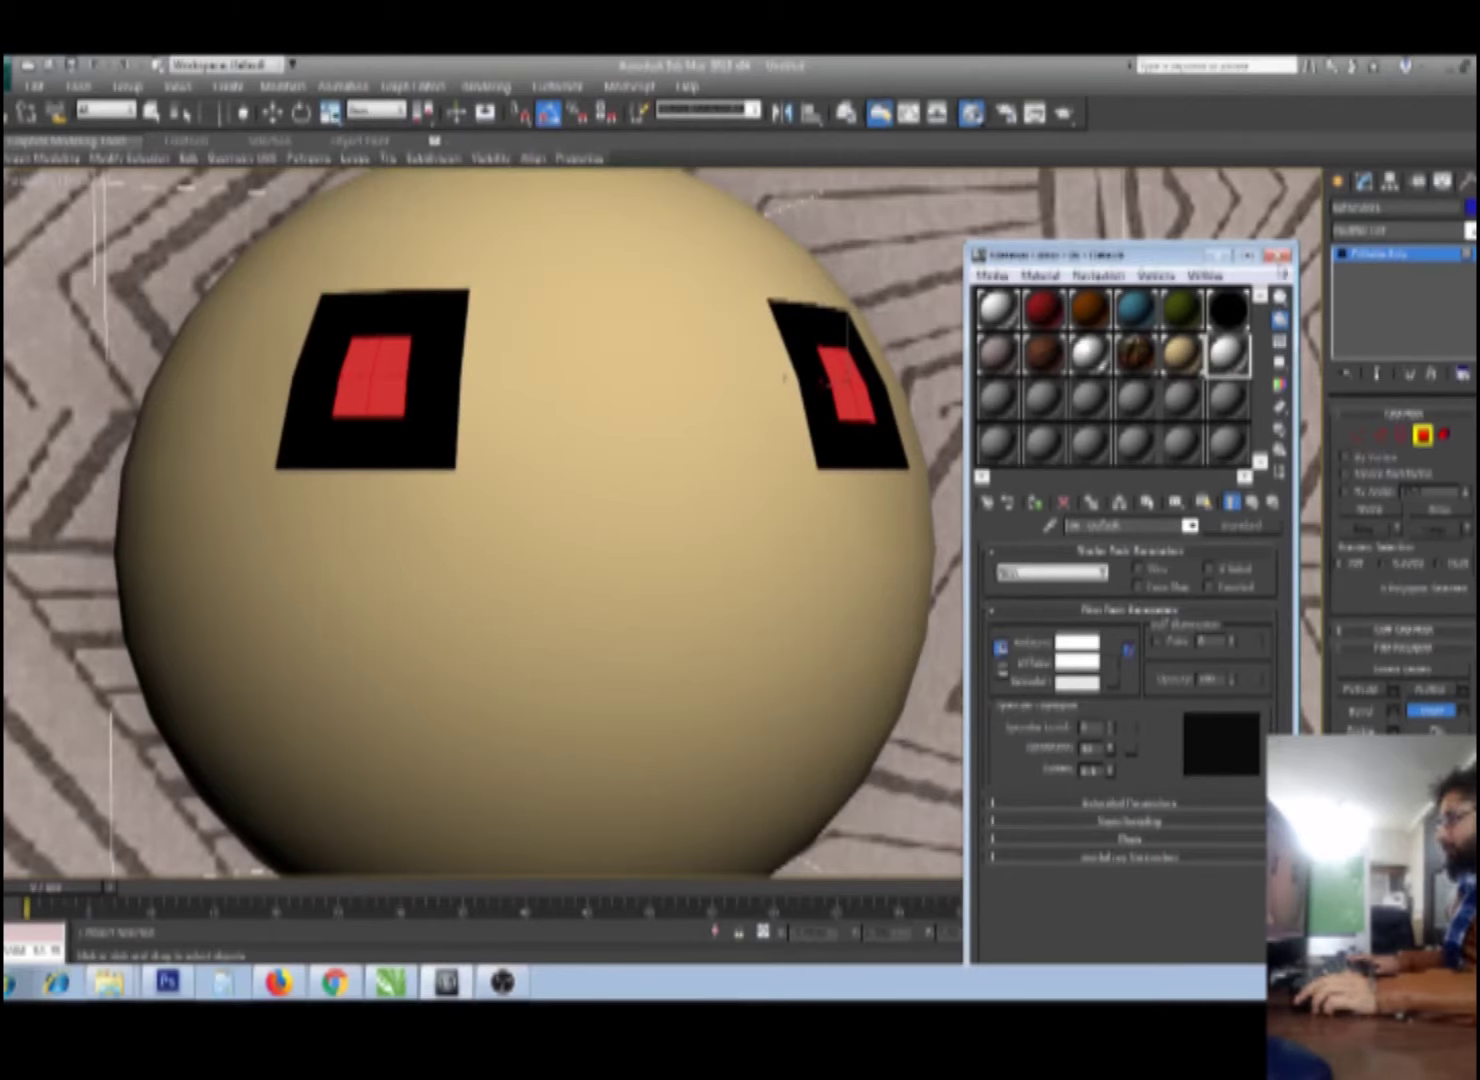
left_click(1282, 255)
left_click(1338, 181)
Step: Assign the white material to both inner eye faces, renaming it to keep the black one
left_click(1362, 181)
left_click(1422, 435)
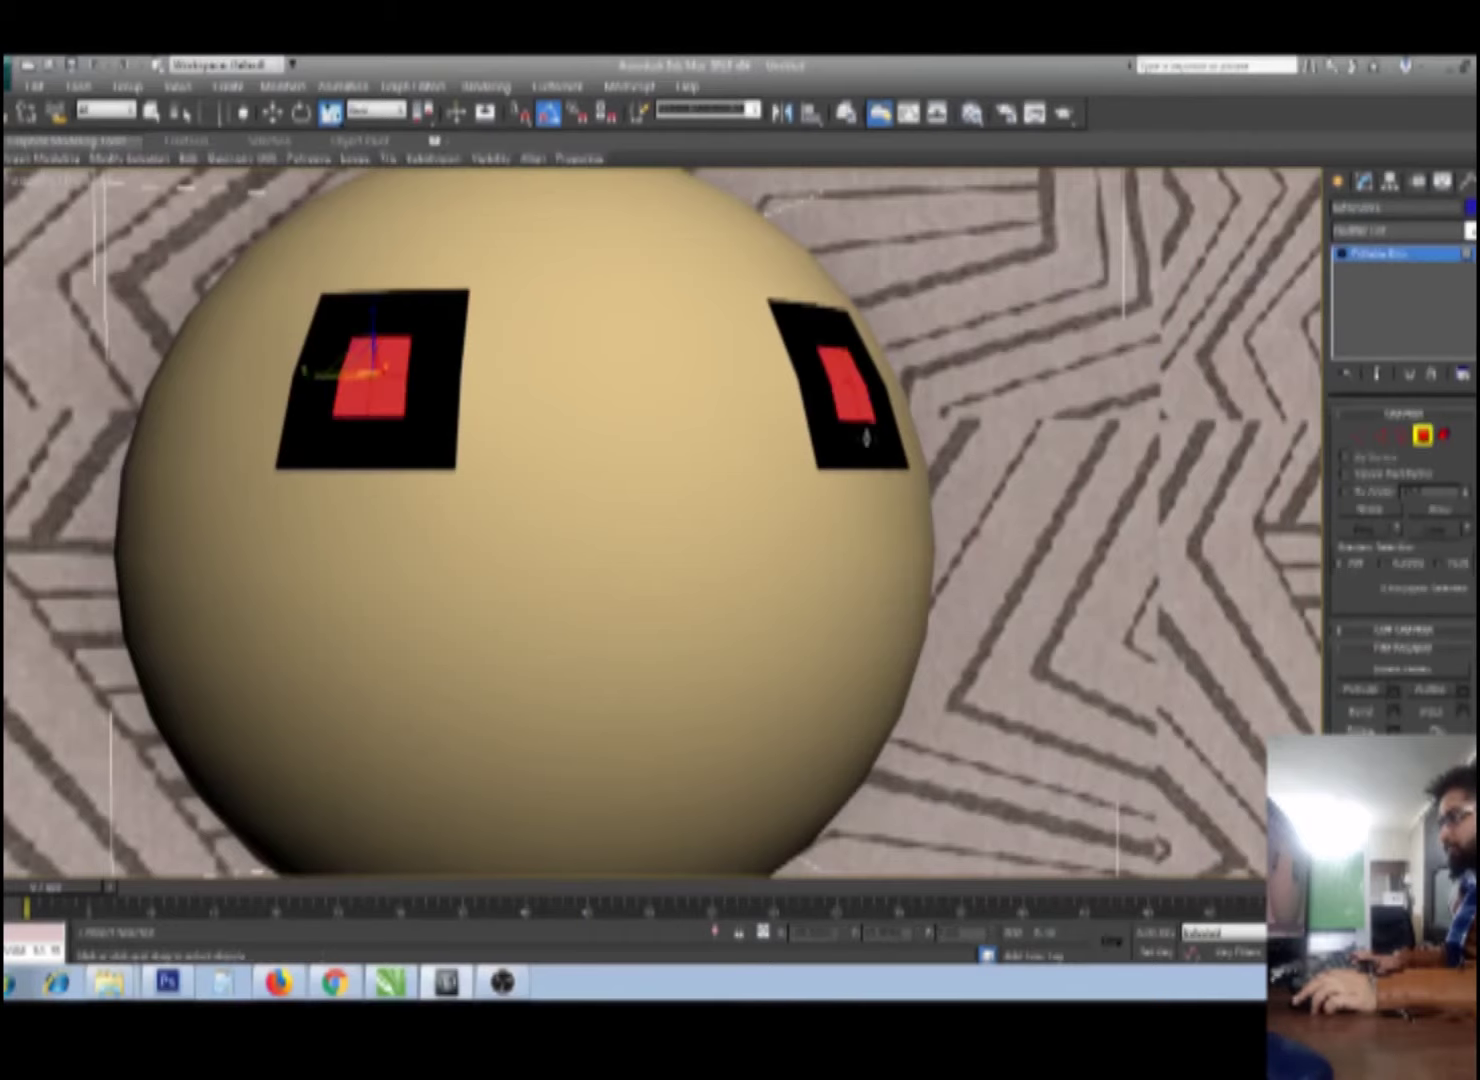
left_click(970, 113)
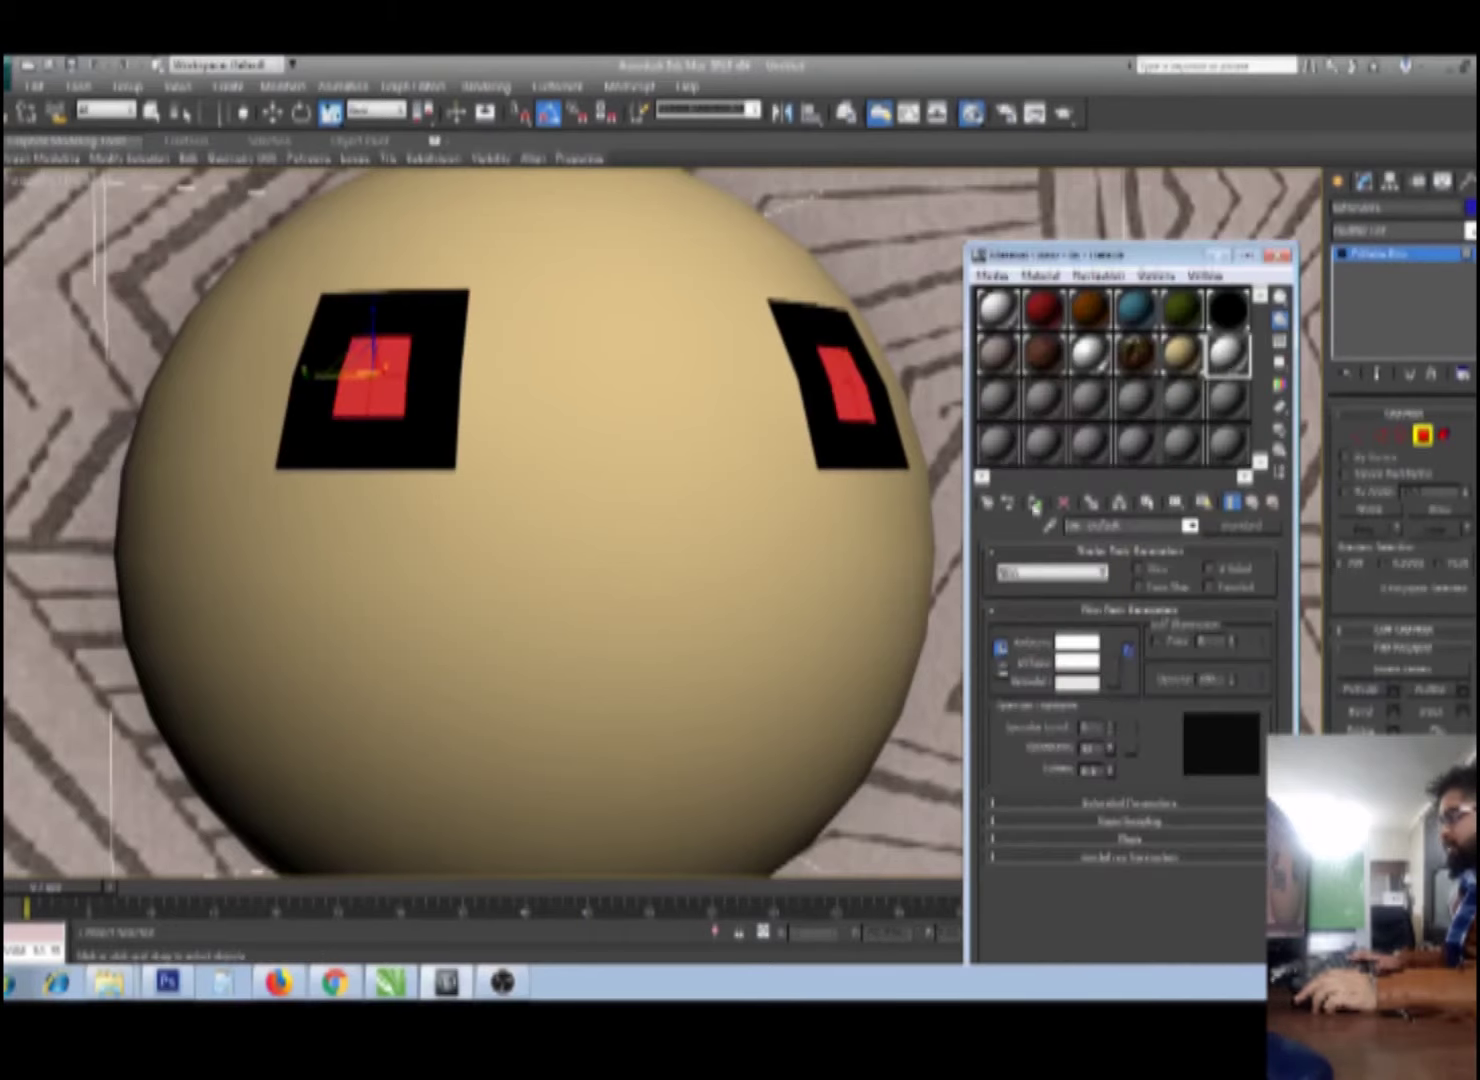
left_click(1035, 502)
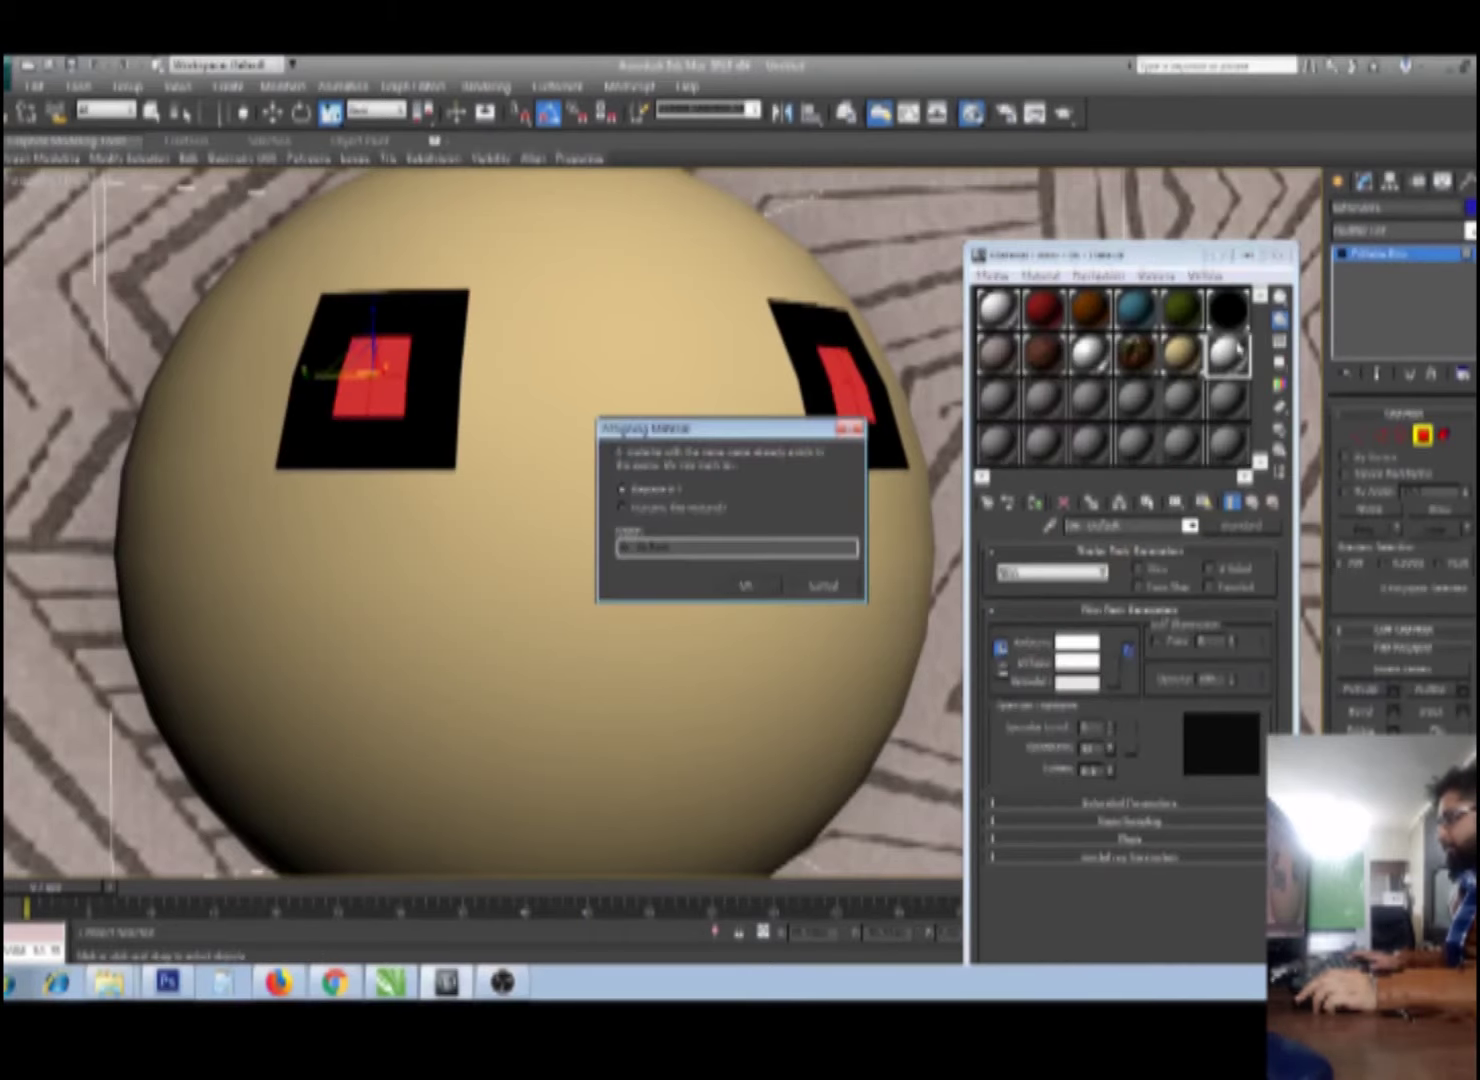
left_click(698, 510)
left_click(745, 586)
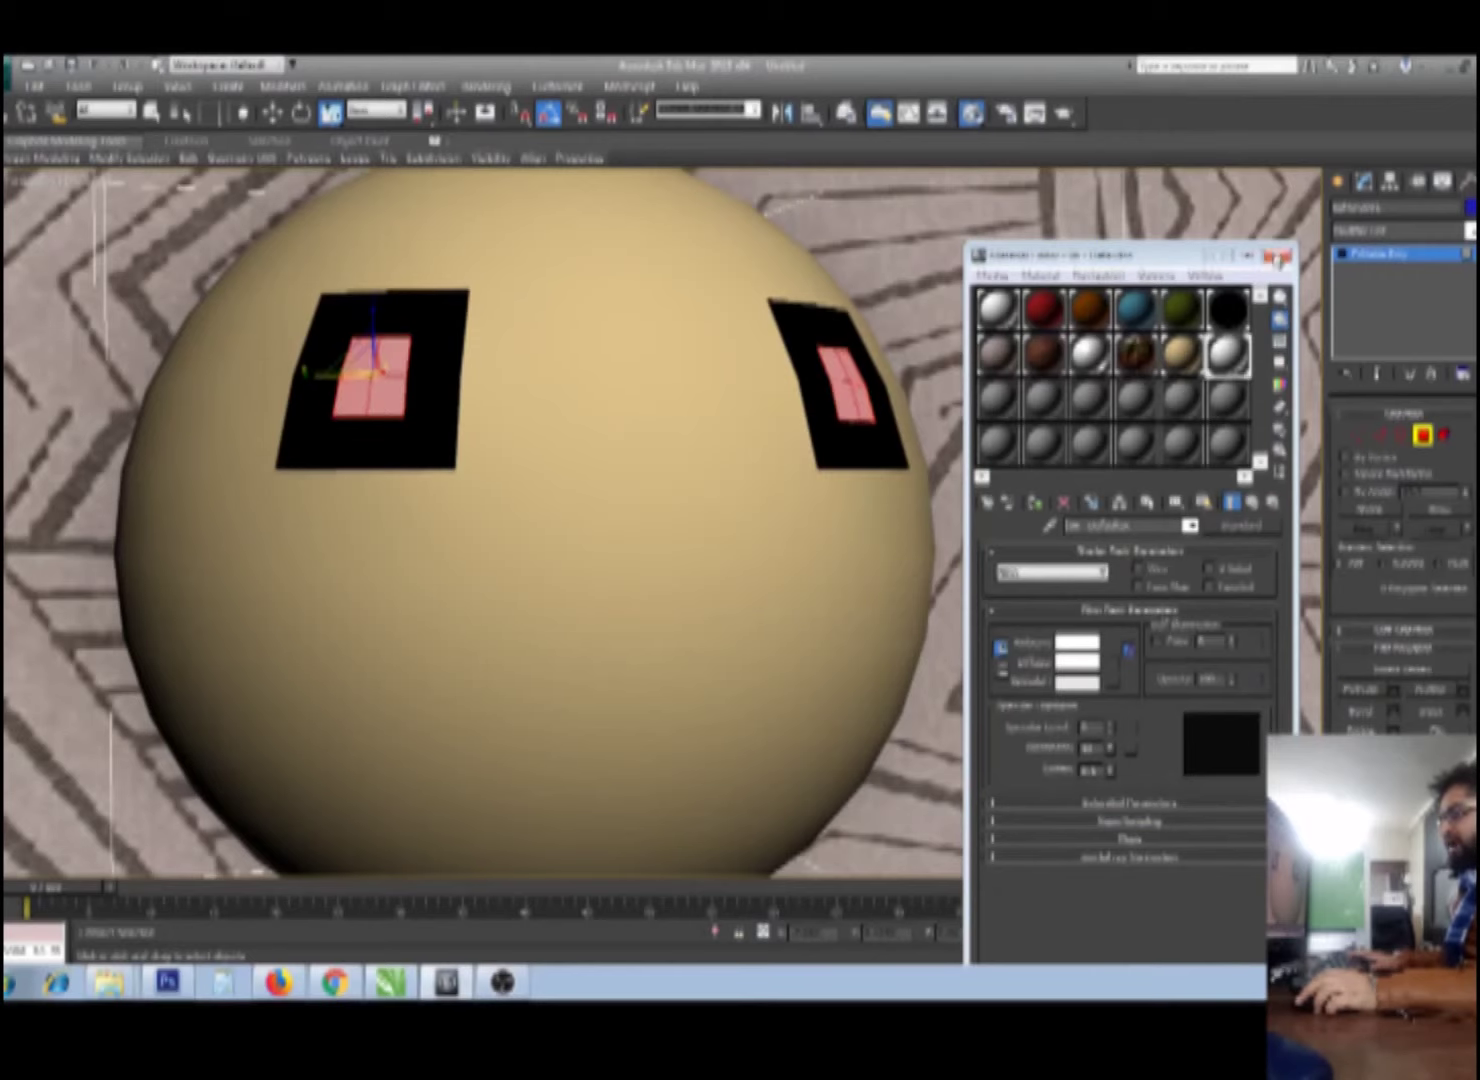
left_click(1282, 255)
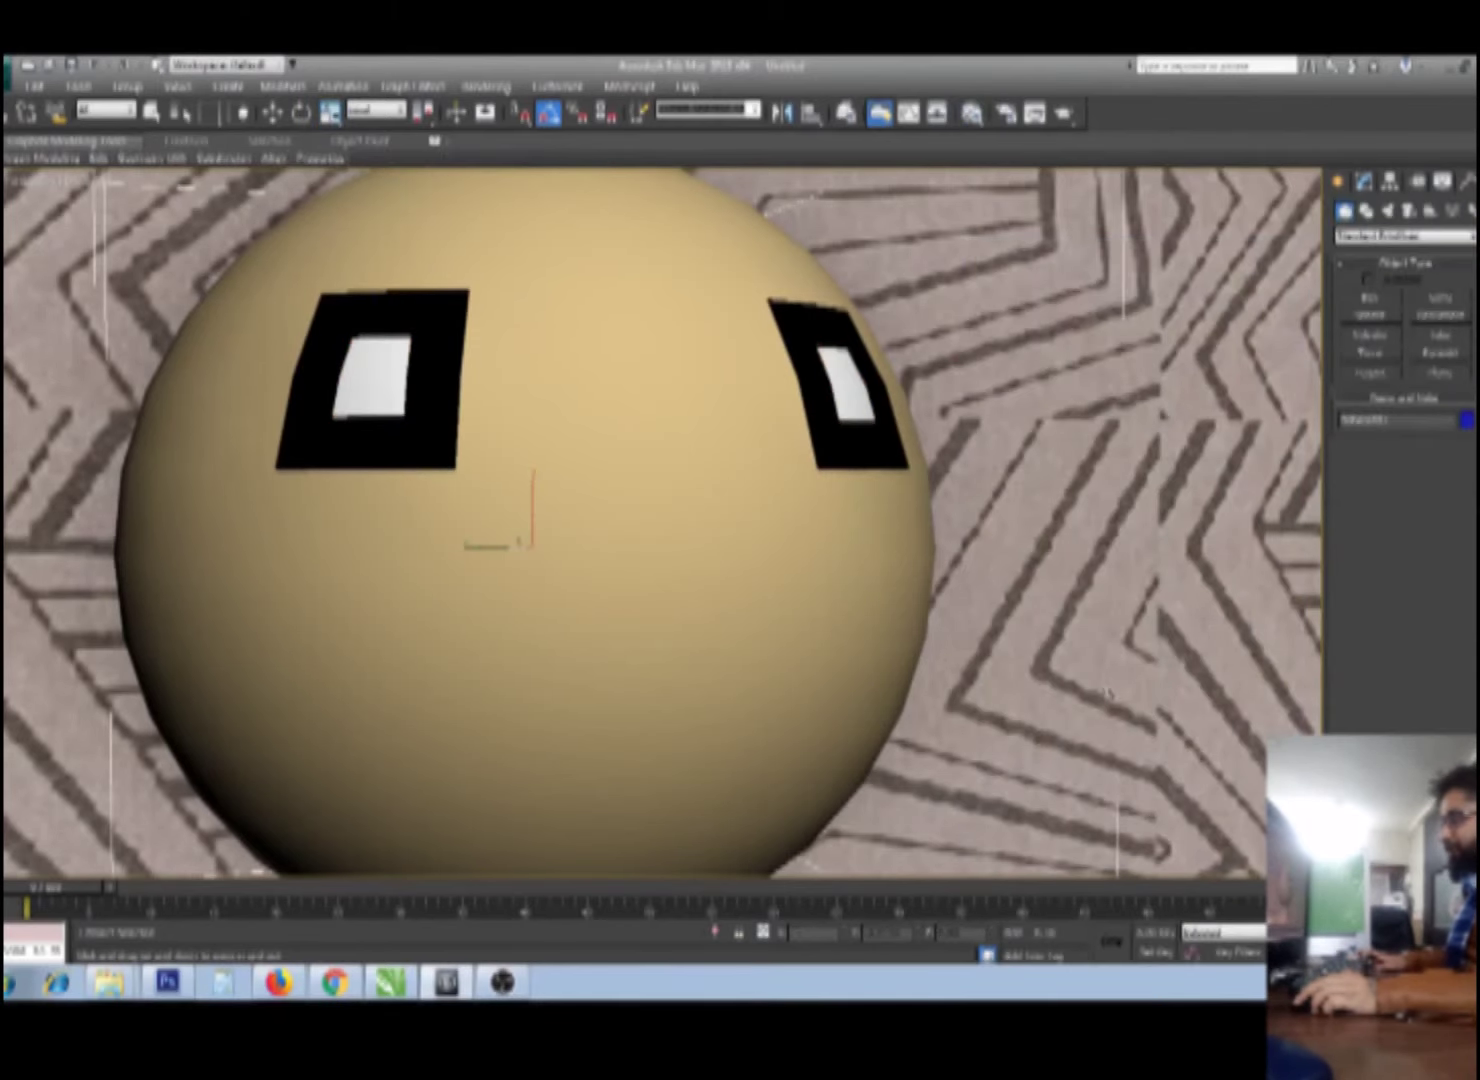
scroll(660, 520, "down", 3)
scroll(640, 400, "down", 2)
scroll(640, 400, "down", 2)
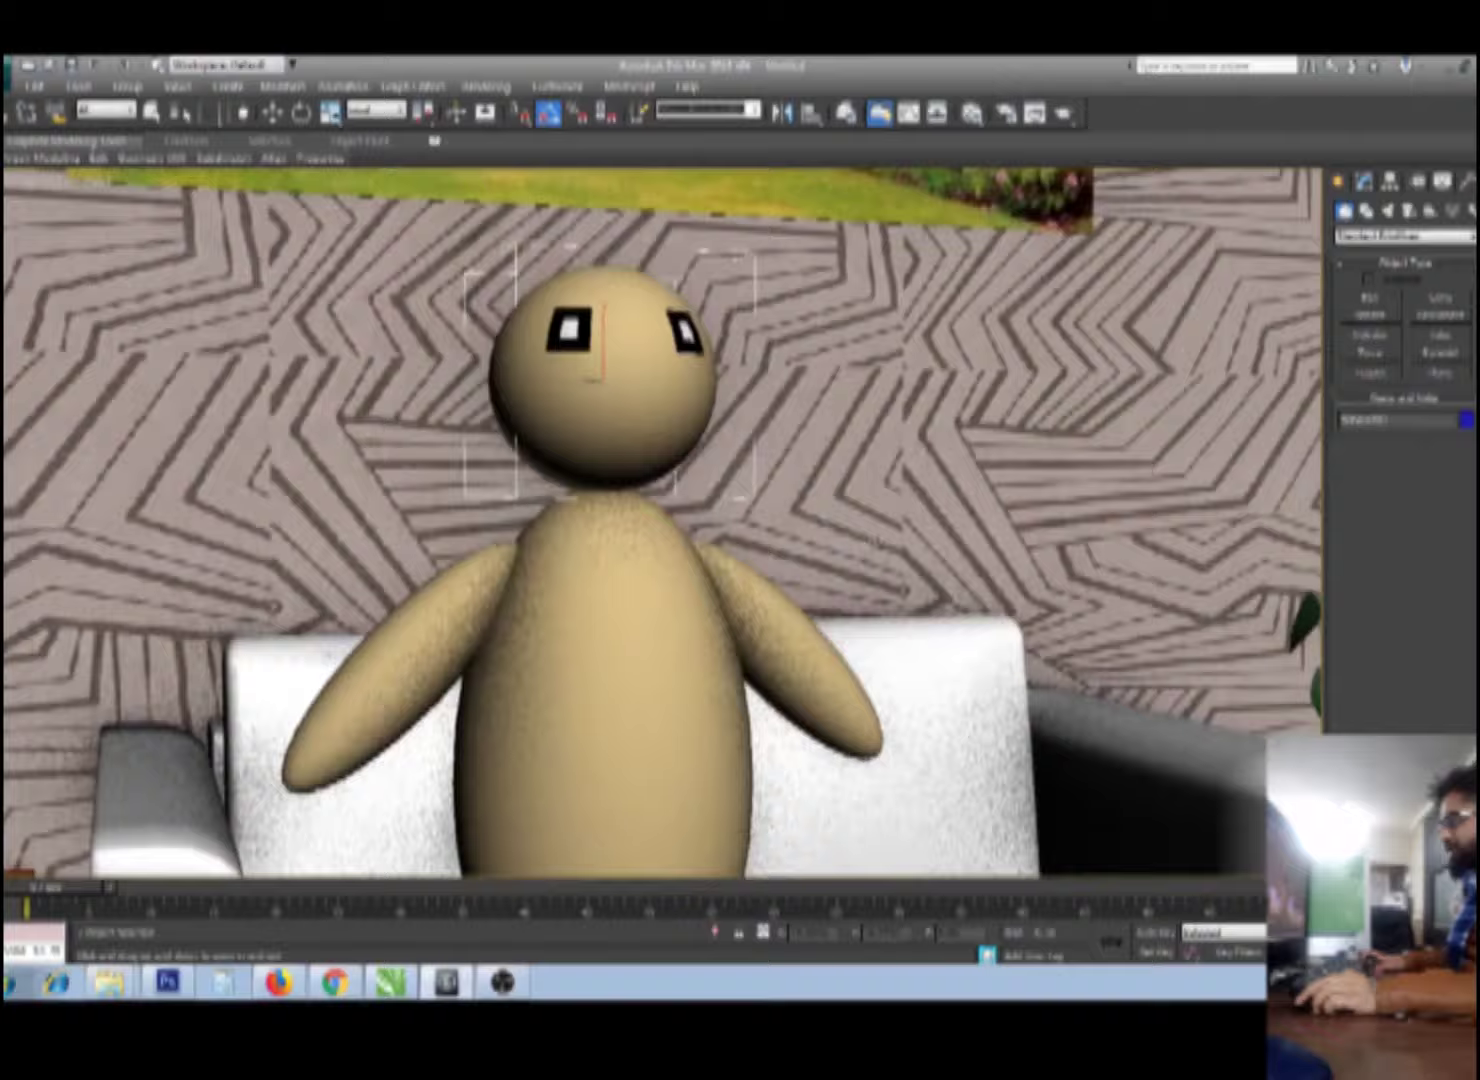
scroll(640, 400, "down", 2)
scroll(845, 627, "down", 1)
scroll(645, 490, "up", 2)
scroll(645, 490, "up", 2)
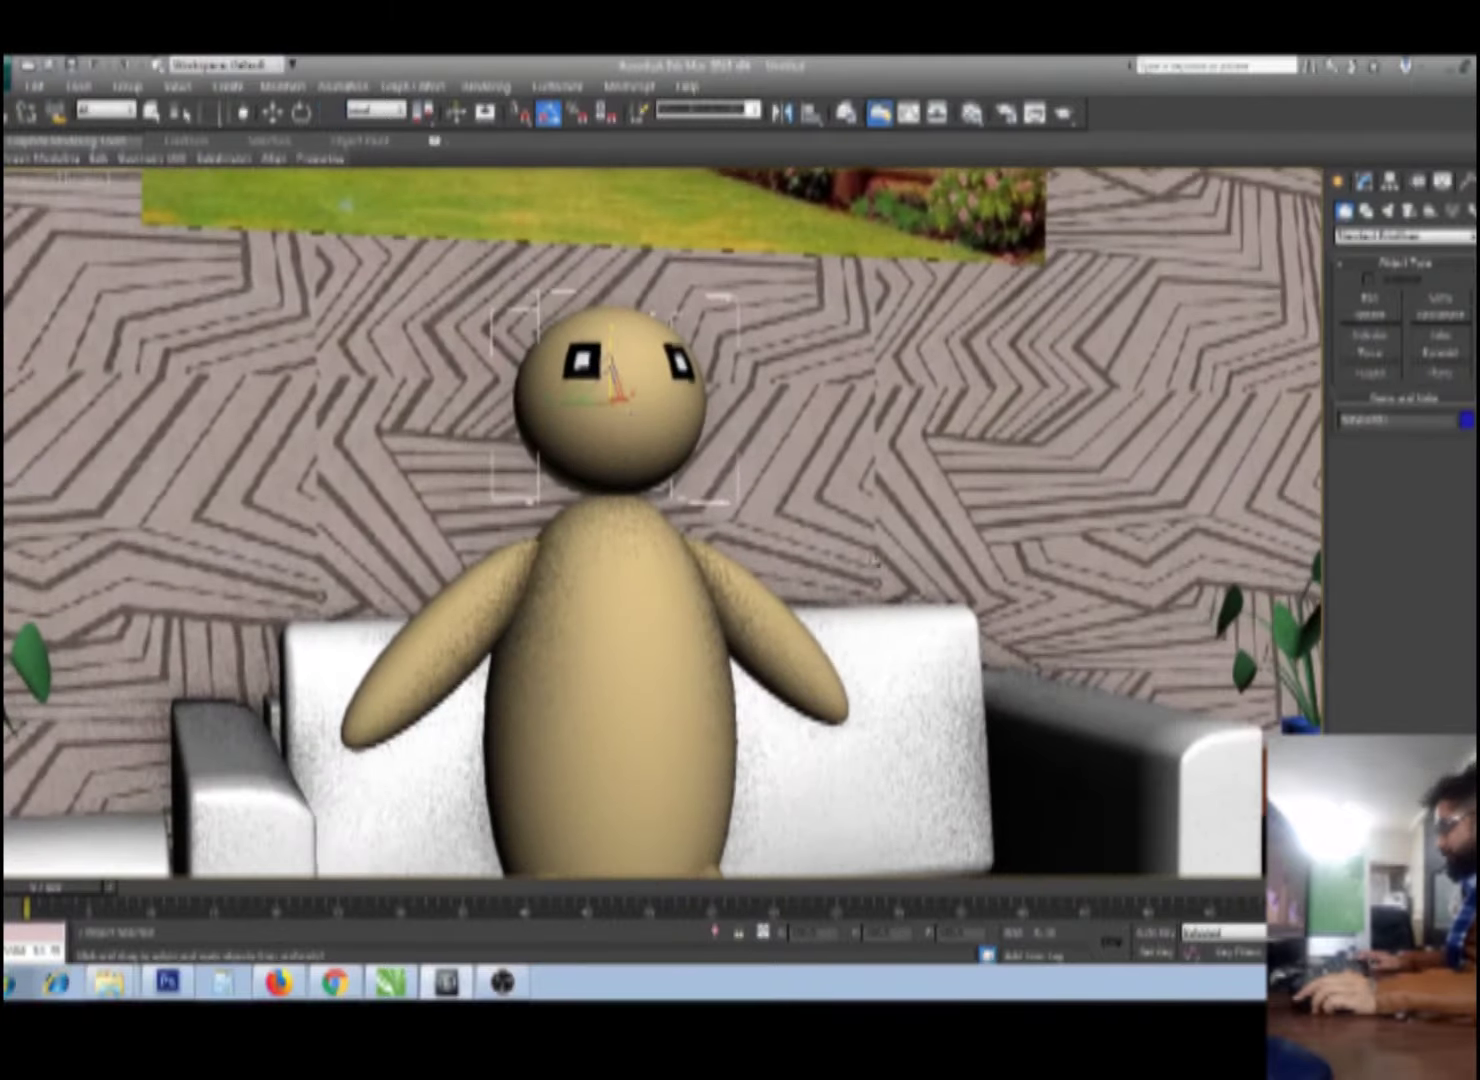
scroll(640, 447, "up", 3)
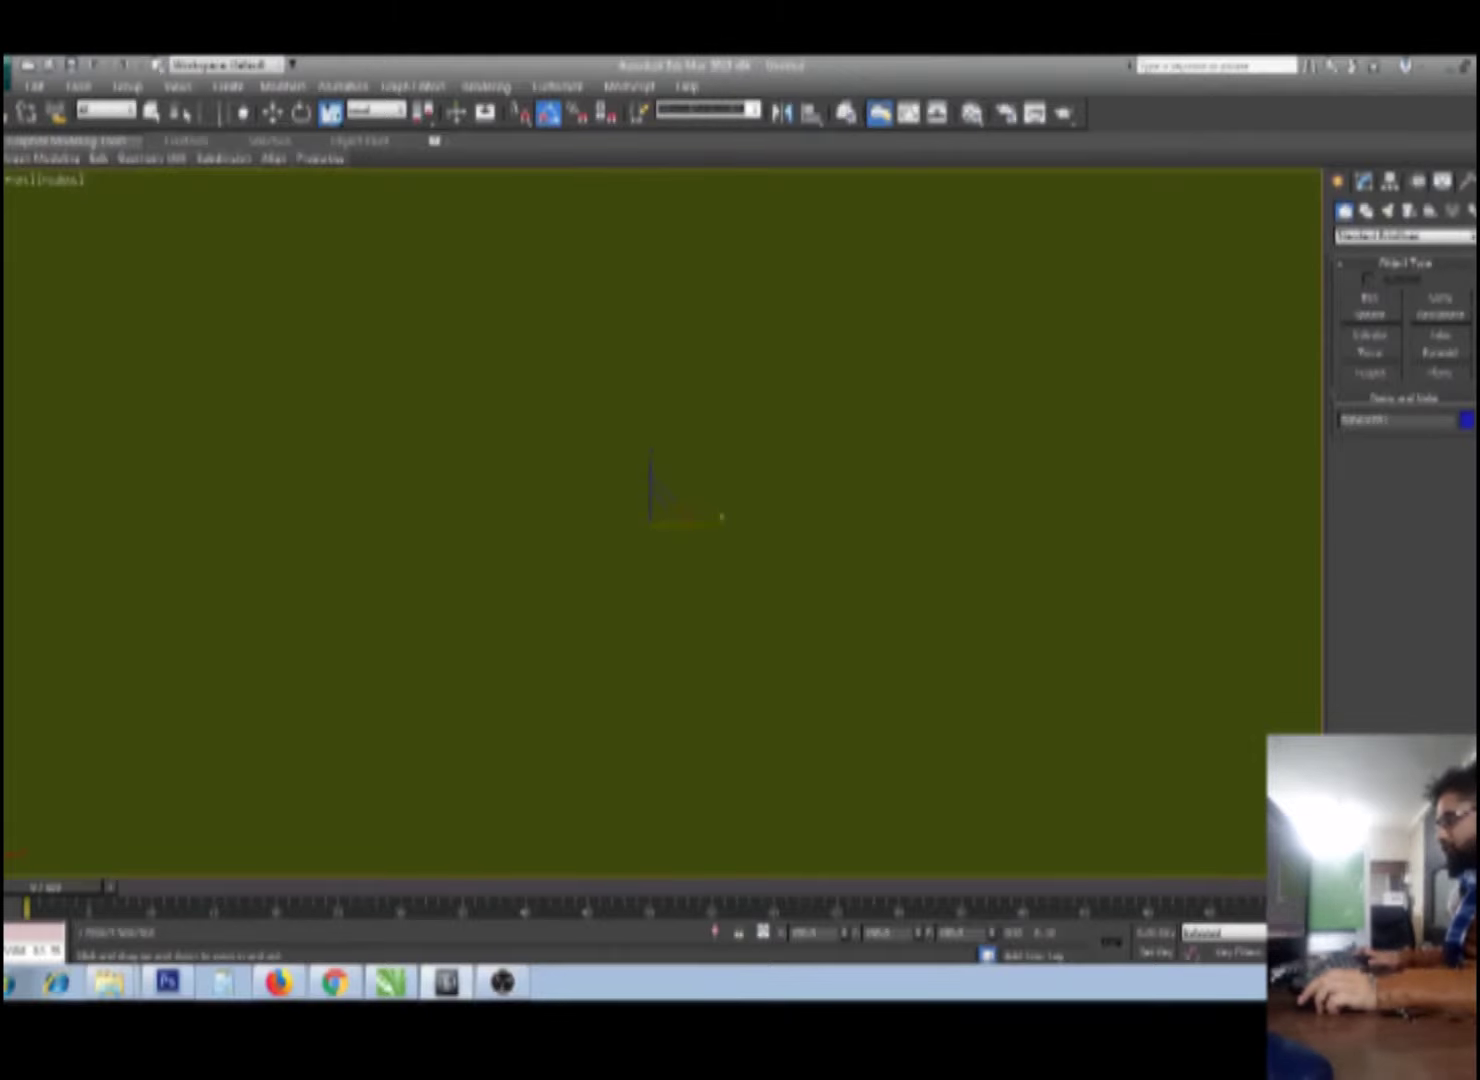
scroll(935, 713, "down", 2)
scroll(795, 610, "down", 2)
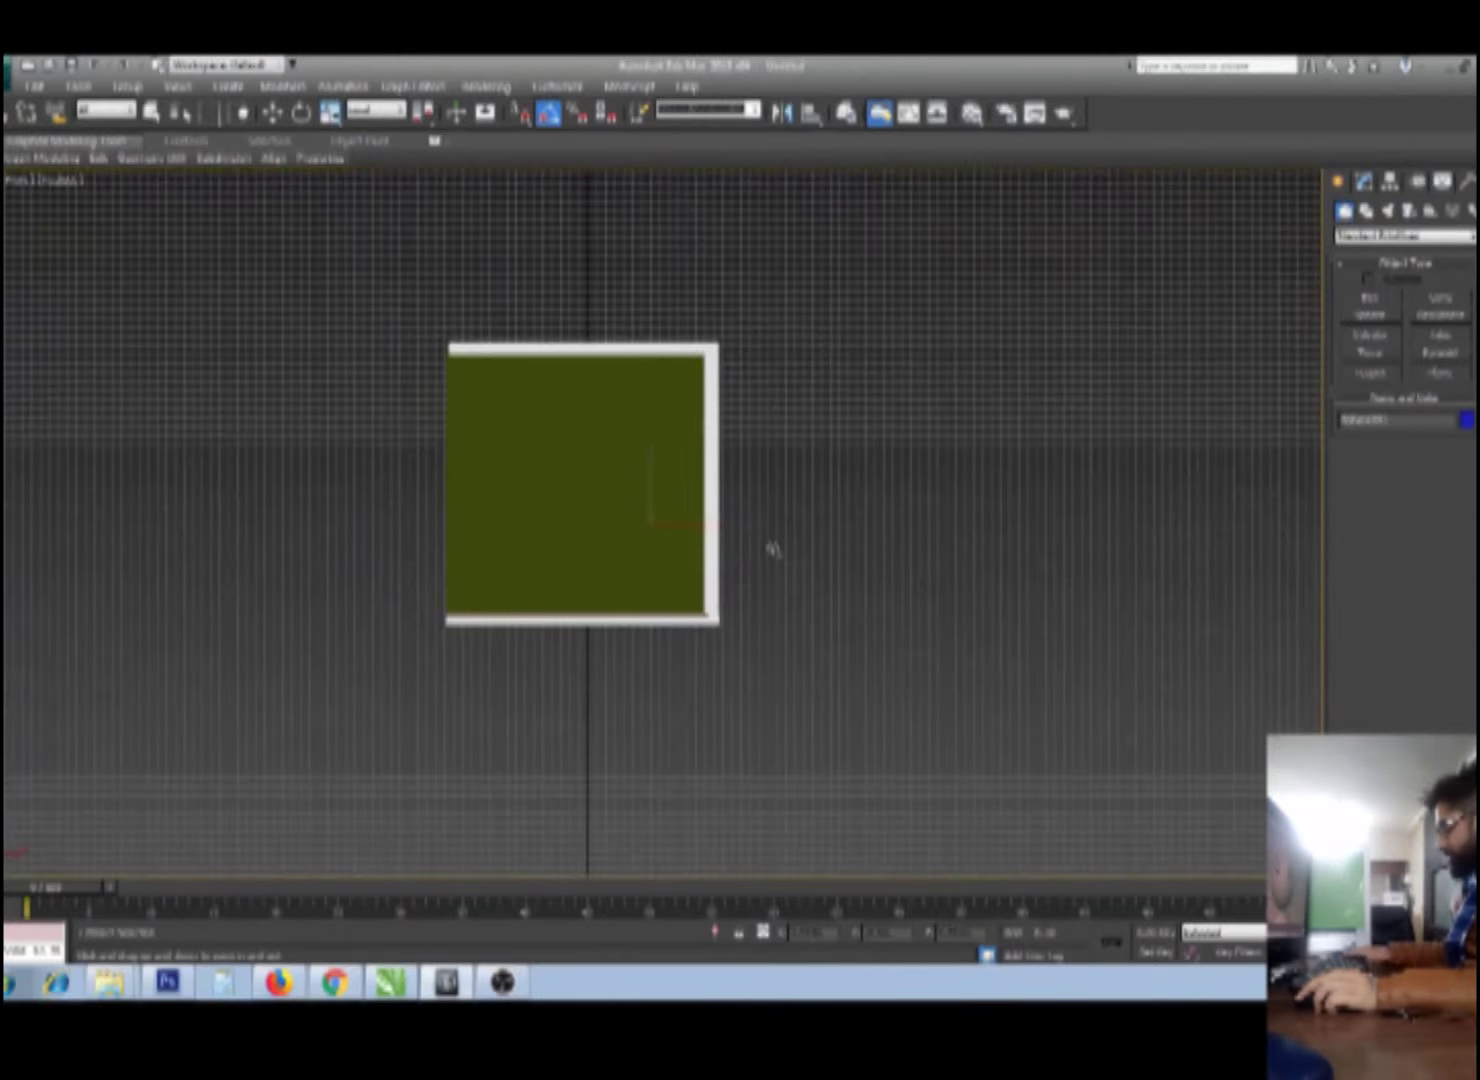
scroll(770, 553, "down", 2)
scroll(768, 576, "down", 1)
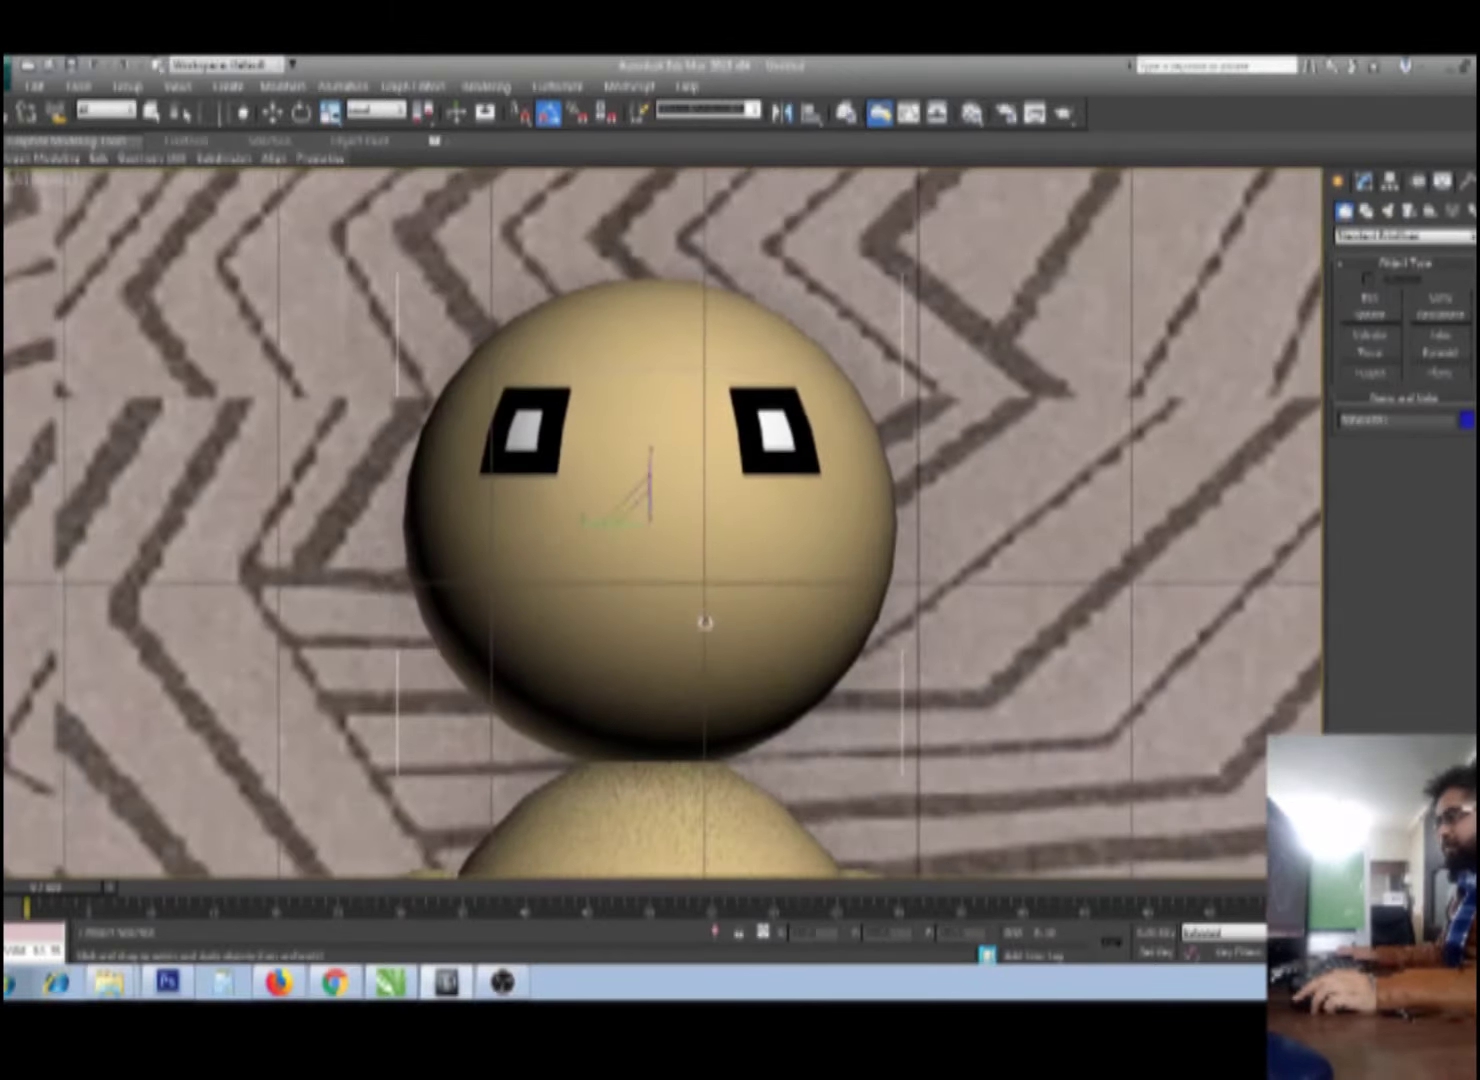
key("F3")
left_click(1363, 181)
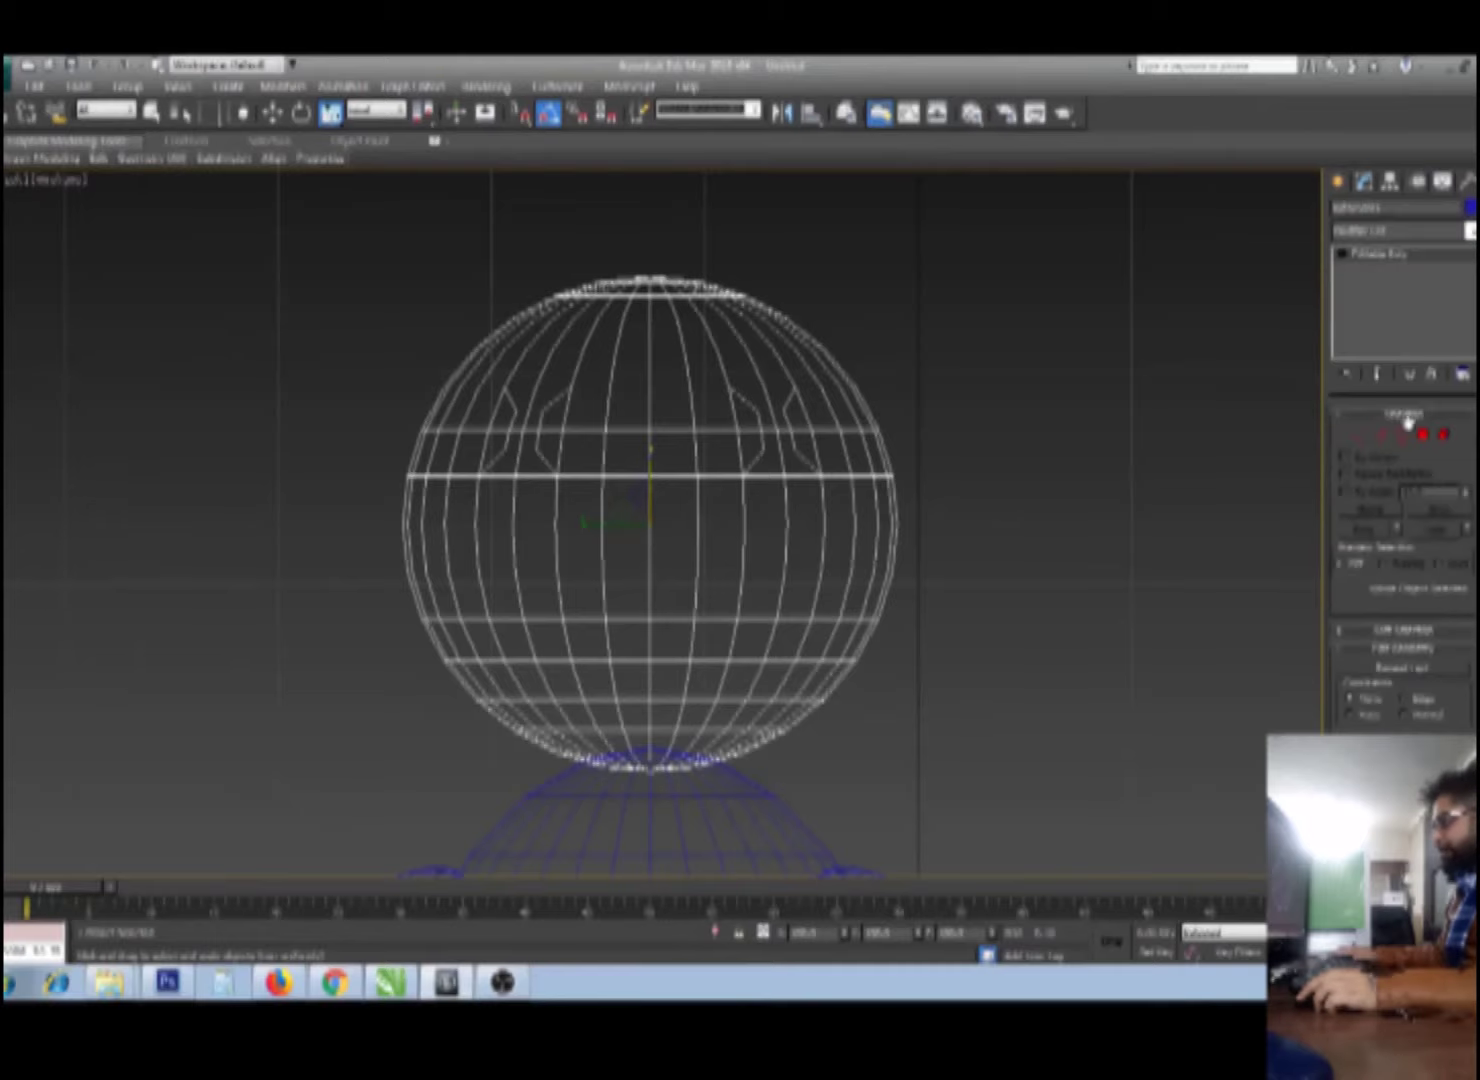
Step: At Edge level, shift an edge in the head's lower face area slightly right
left_click(1386, 438)
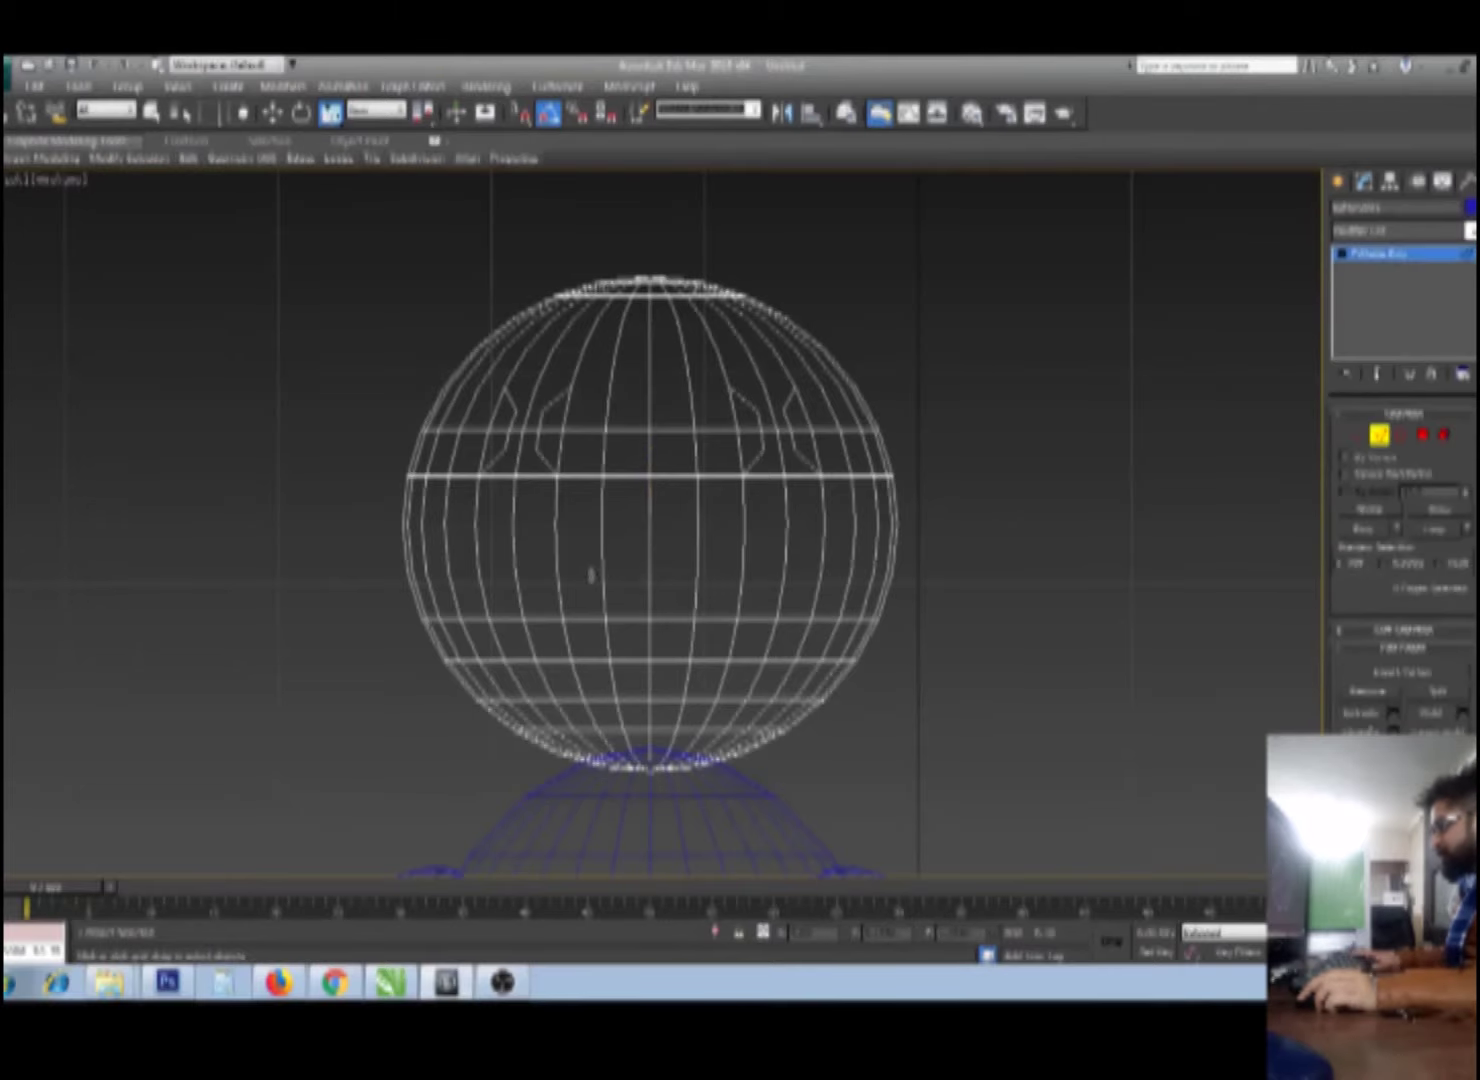
left_click(605, 618)
left_click_drag(674, 618, 707, 653)
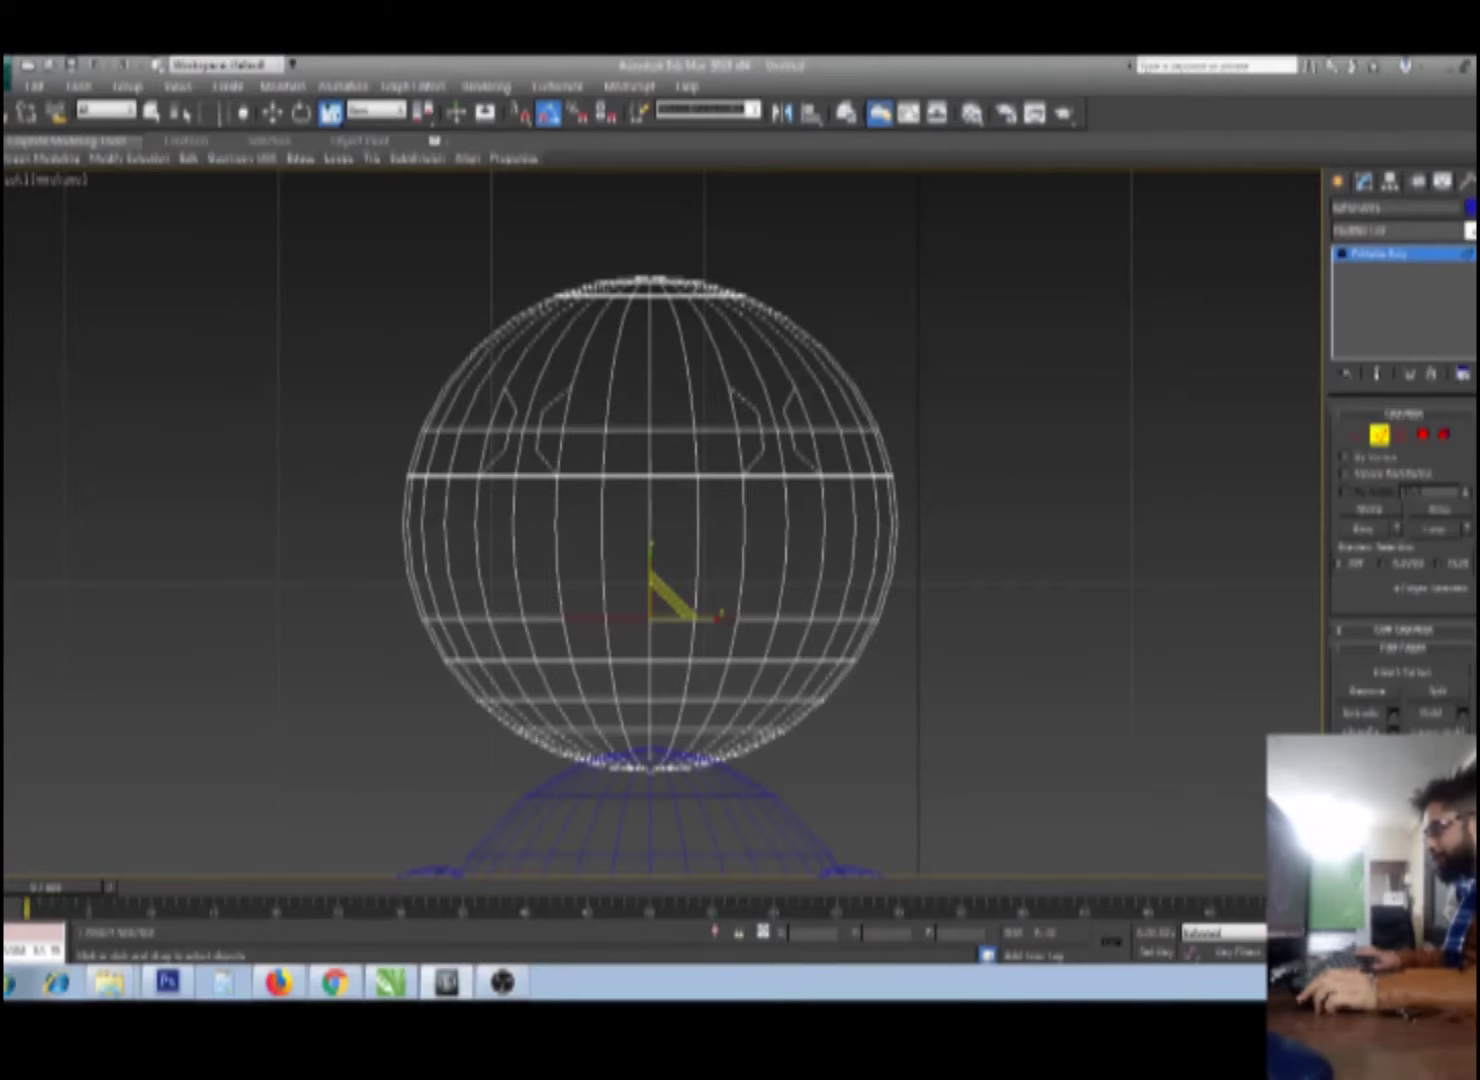
left_click(700, 665)
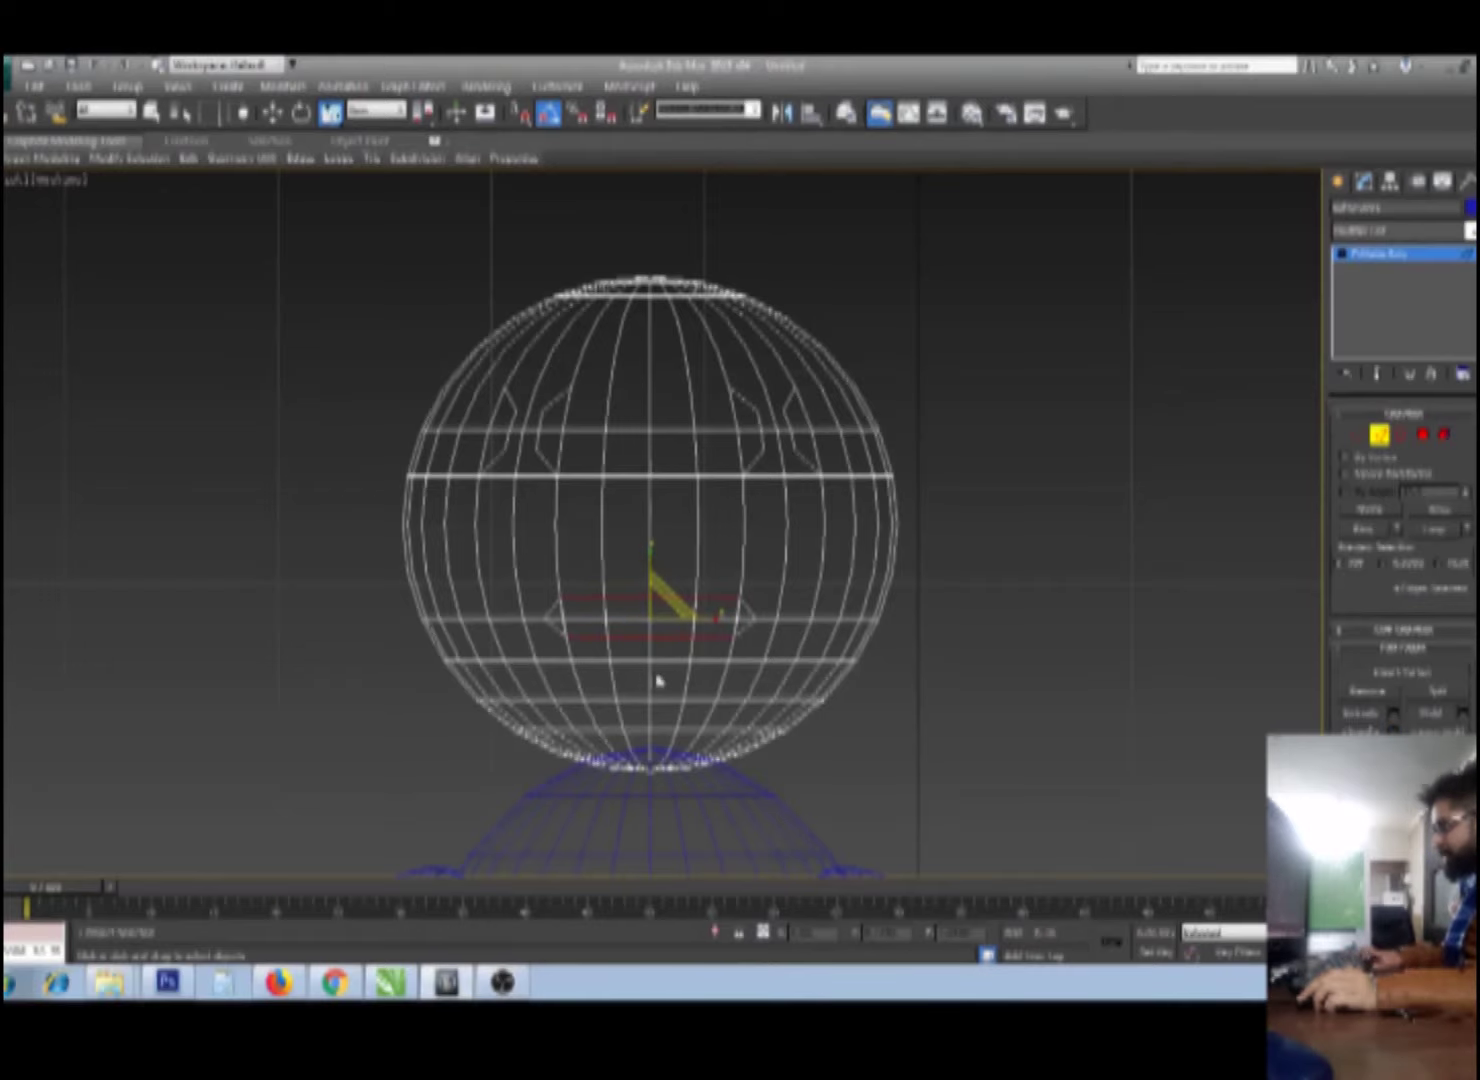
scroll(652, 684, "down", 2)
scroll(661, 704, "up", 6)
middle_click_drag(661, 704, 727, 700, "alt")
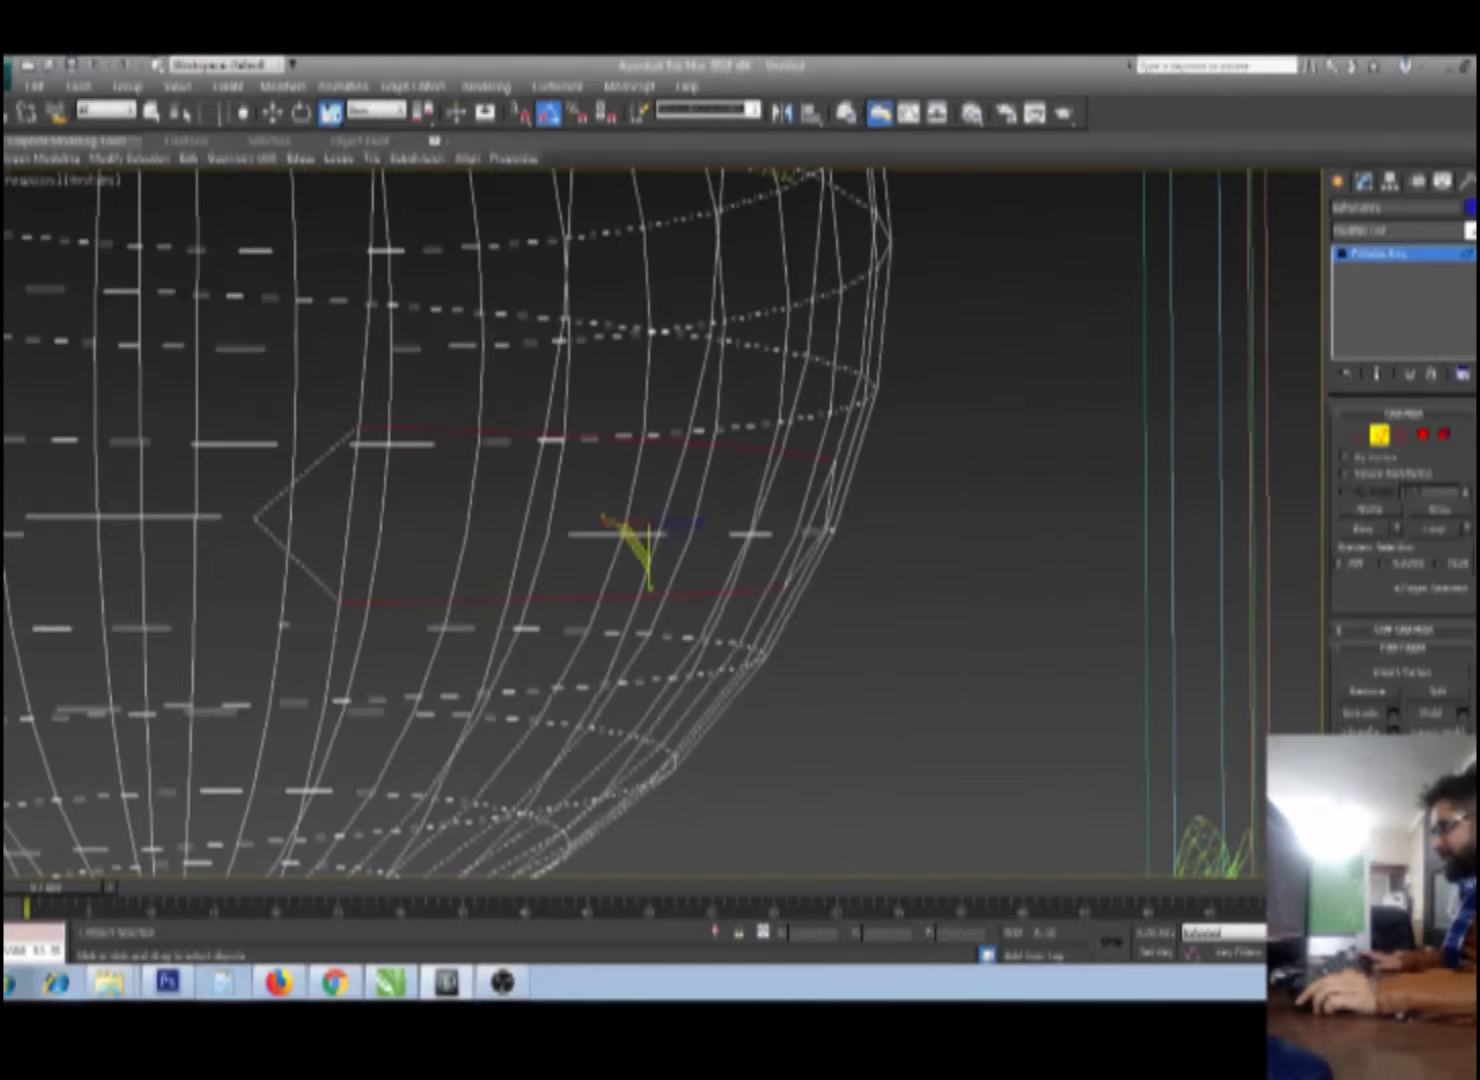
left_click(958, 644)
scroll(800, 628, "down", 4)
scroll(798, 702, "down", 1)
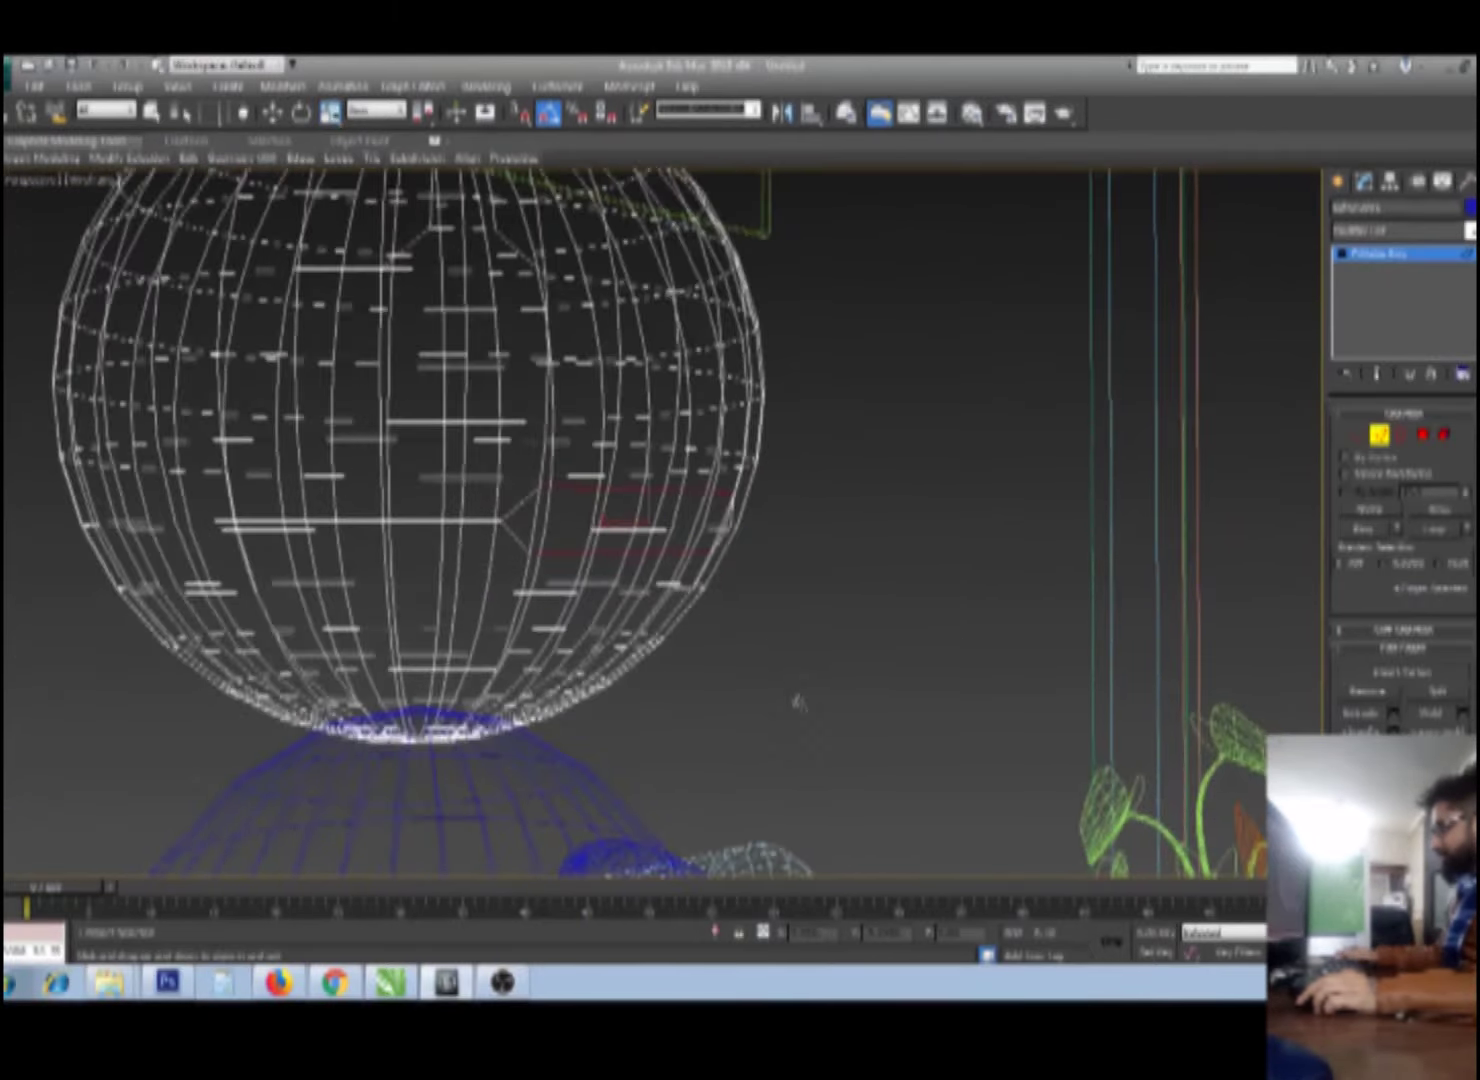
key("F3")
key("F3")
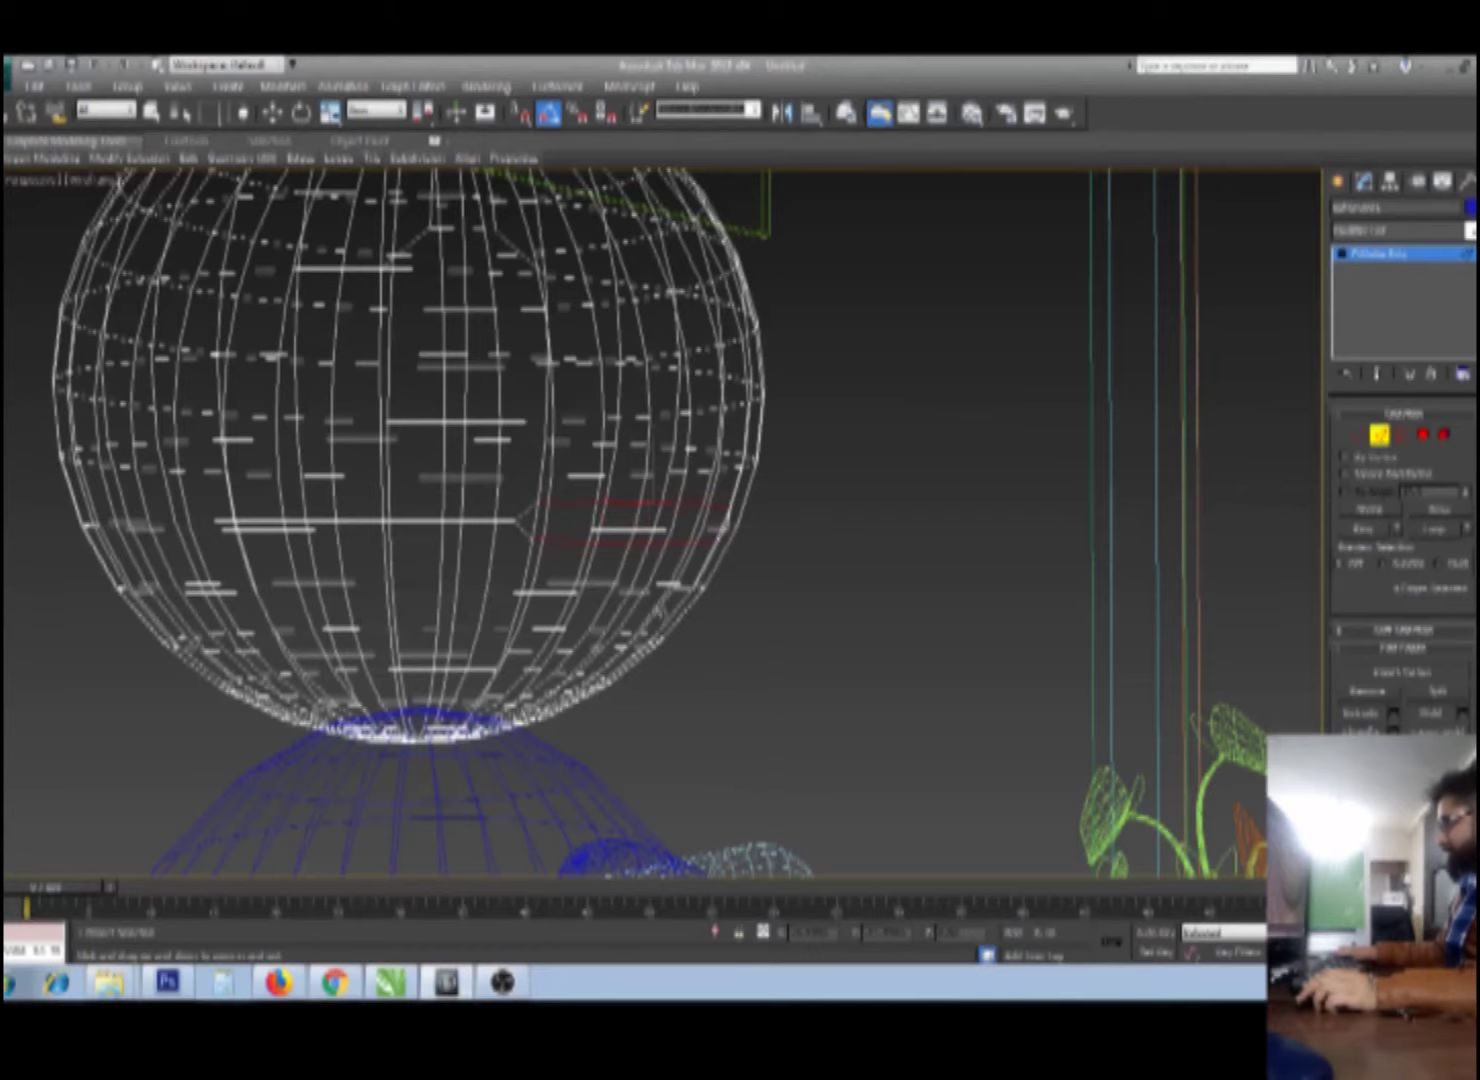
Step: At Polygon level, select a horizontal strip of five faces where the mouth goes
key("F3")
key("4")
left_click(460, 200)
key("F3")
left_click(625, 520)
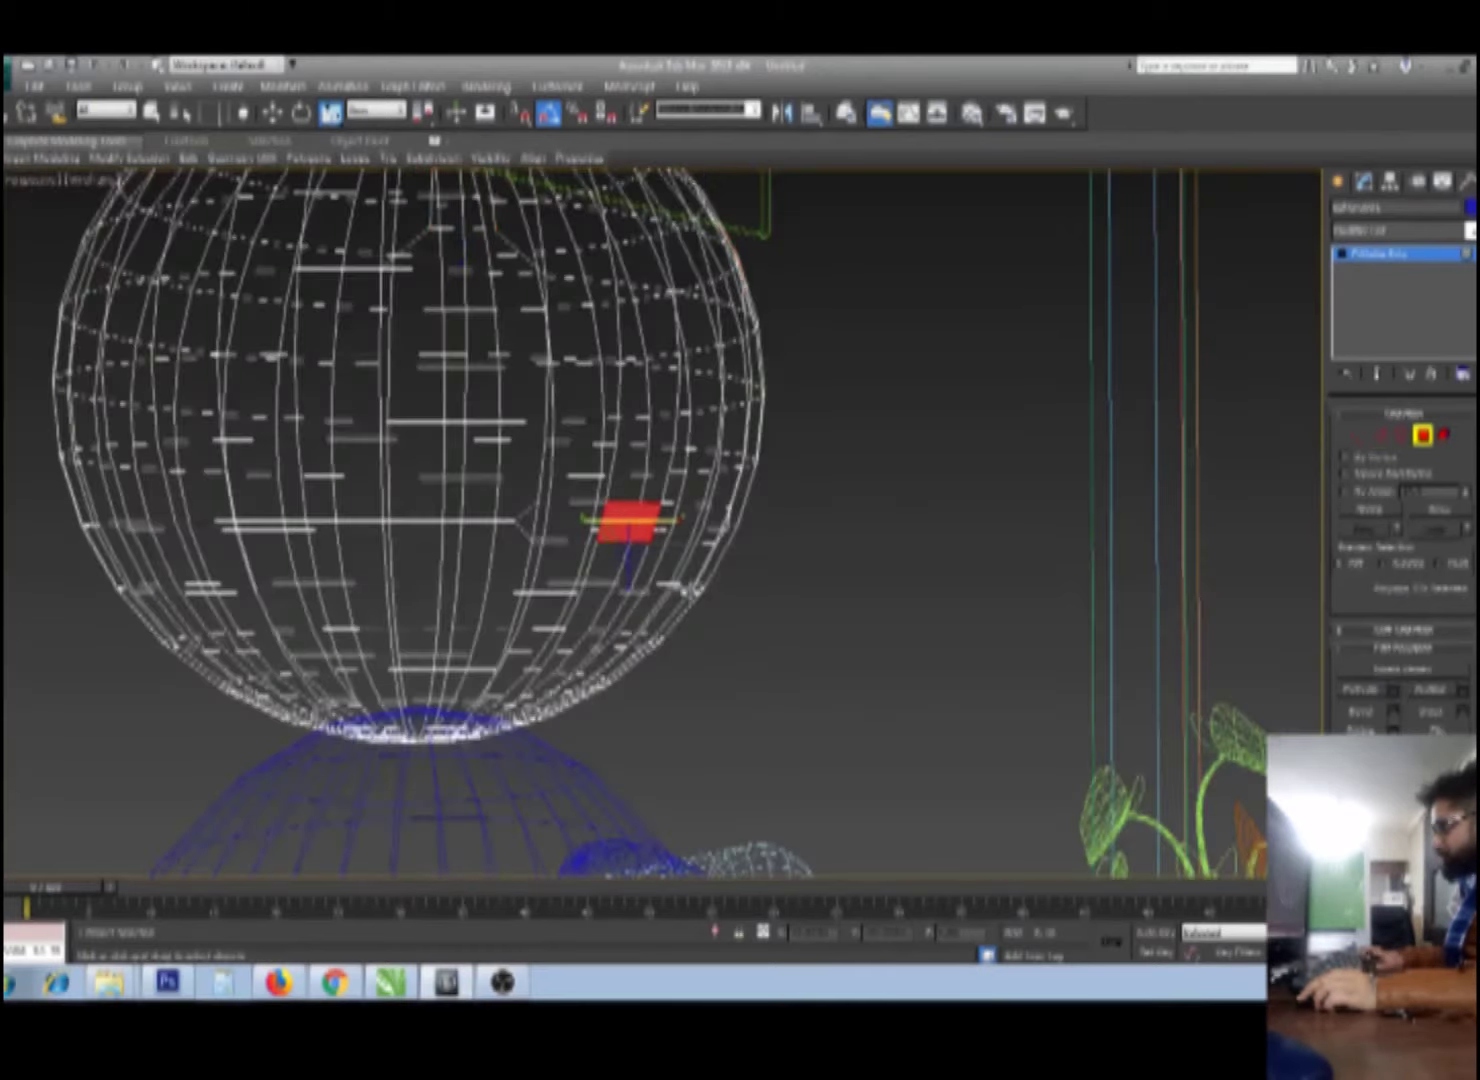
middle_click_drag(630, 540, 700, 540, "alt")
left_click(562, 522, "ctrl")
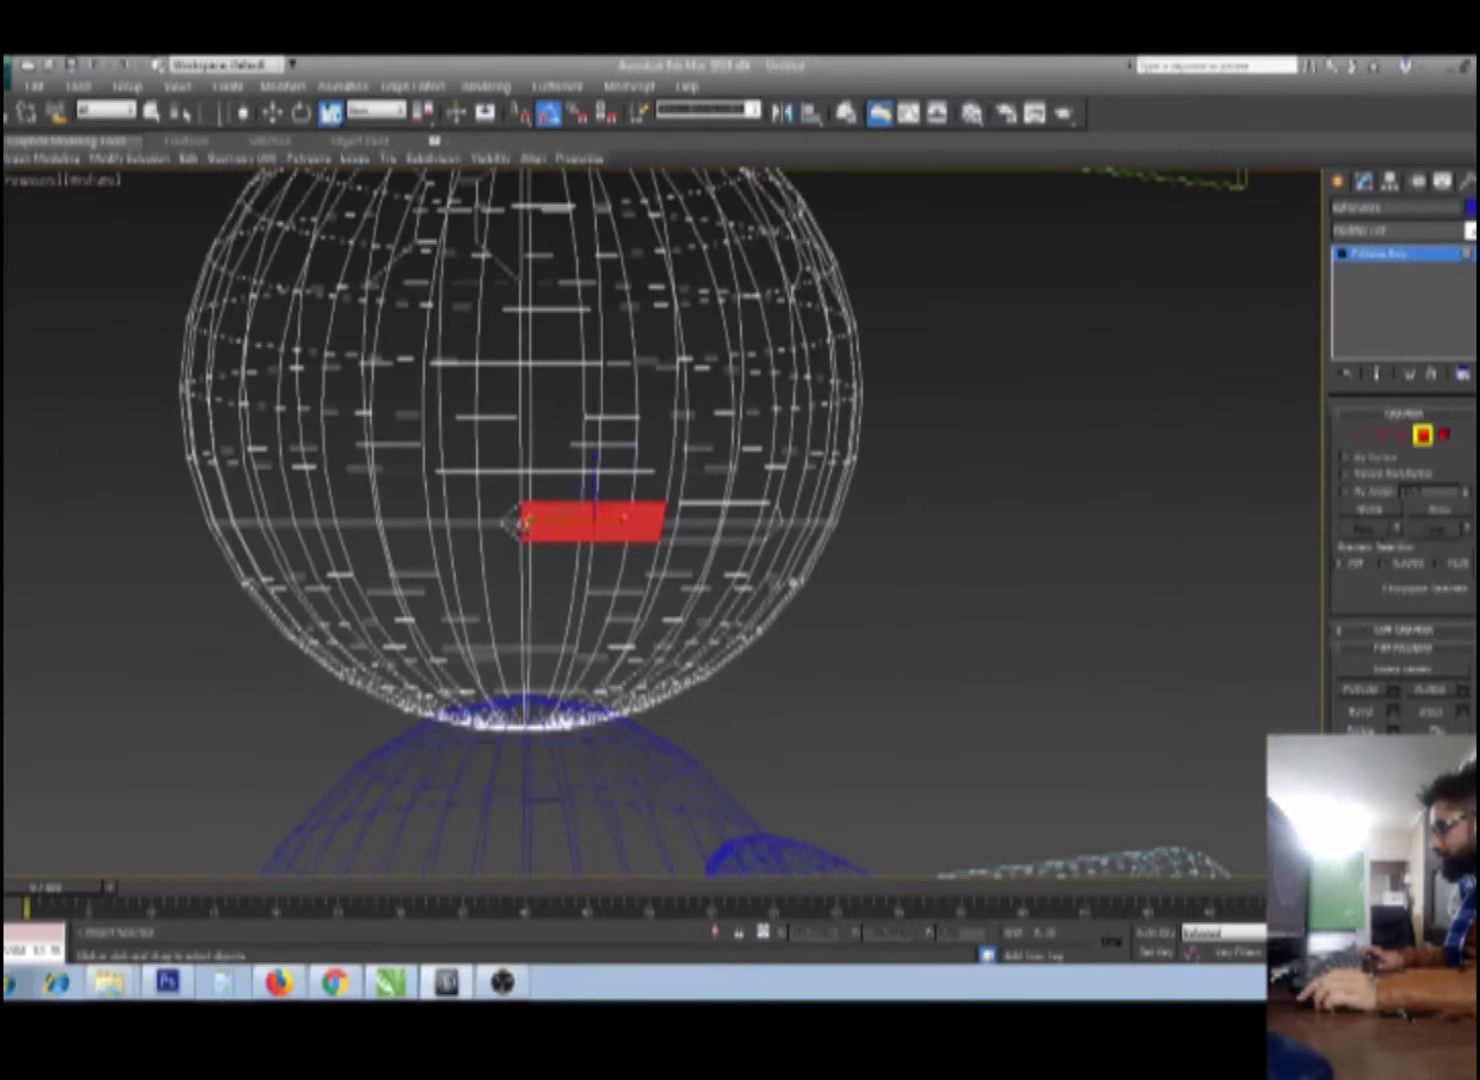
left_click(516, 520, "ctrl")
left_click(700, 520, "ctrl")
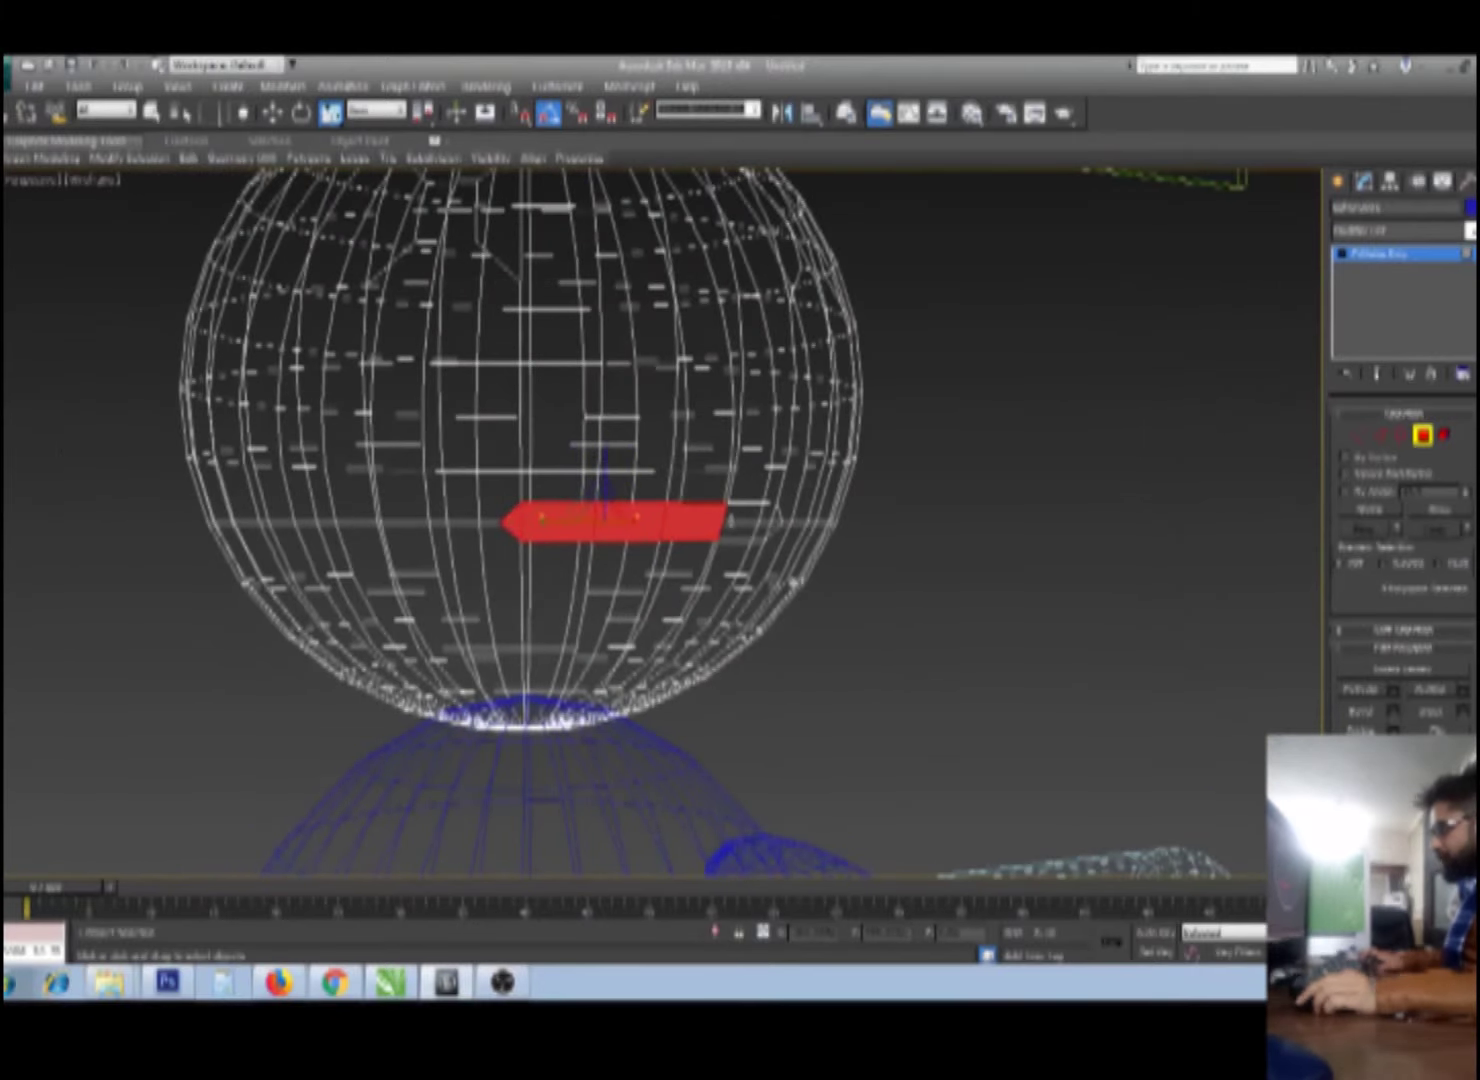
left_click(755, 521, "ctrl")
Step: Pull the mouth strip out from the head and move it into place
mouse_move(625, 570)
middle_mouse_down("alt")
mouse_move(663, 566)
mouse_move(689, 612)
mouse_move(737, 641)
middle_mouse_up("alt")
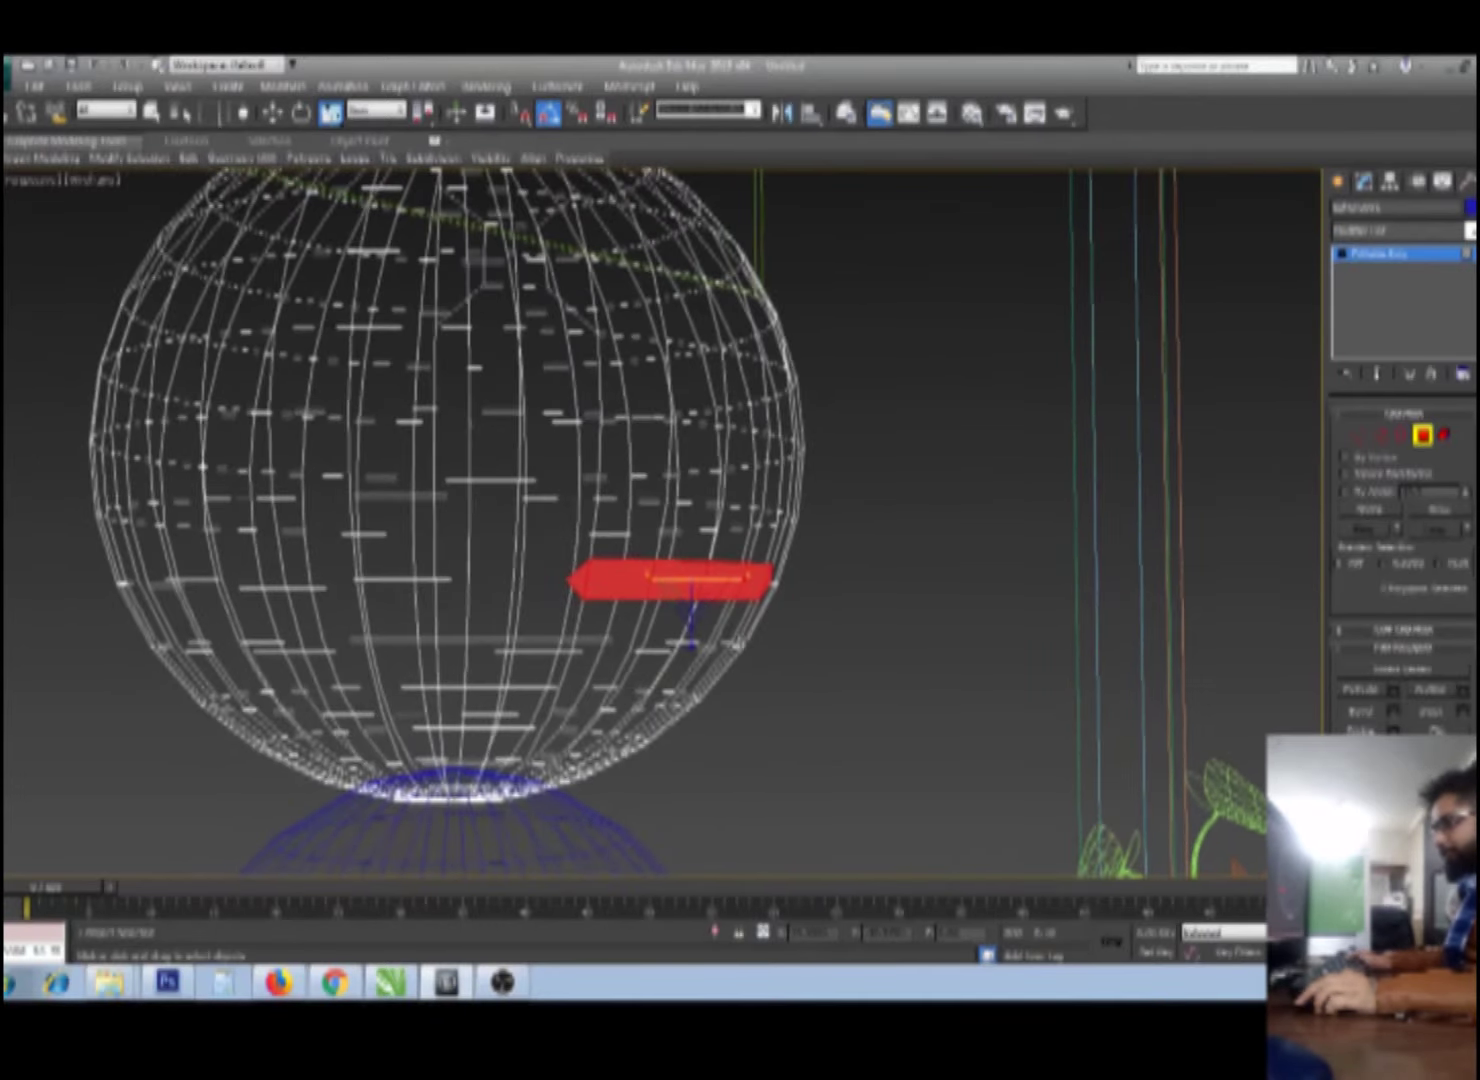
left_click_drag(691, 590, 950, 735, "shift")
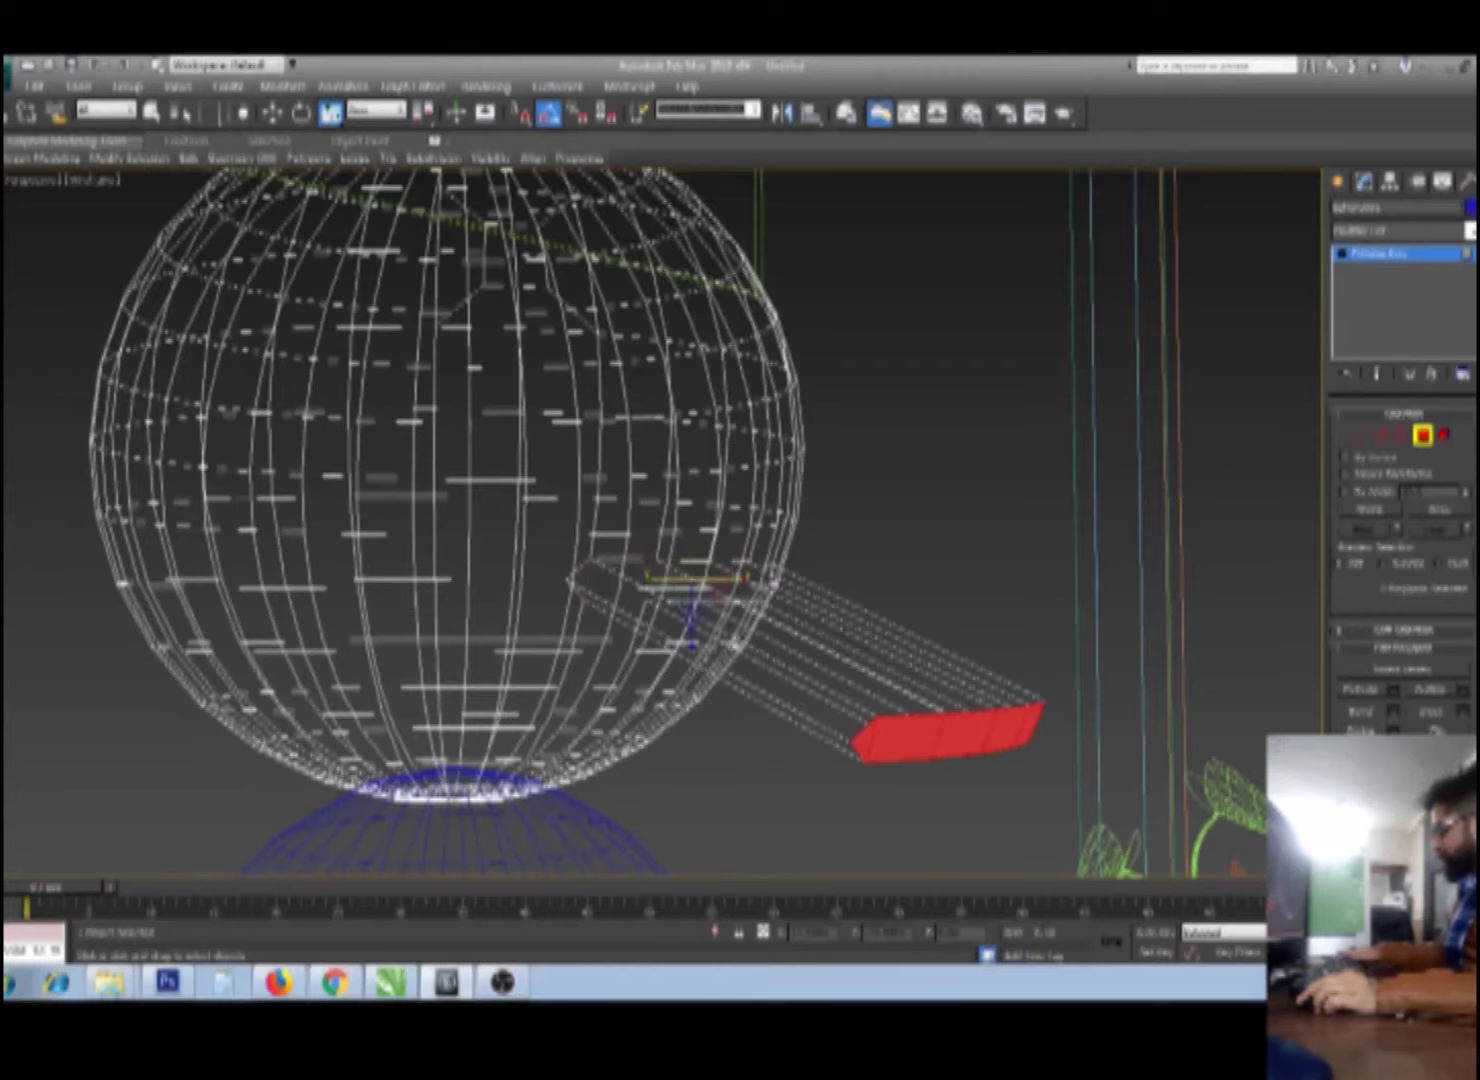
key("F3")
middle_click_drag(668, 568, 570, 566, "alt")
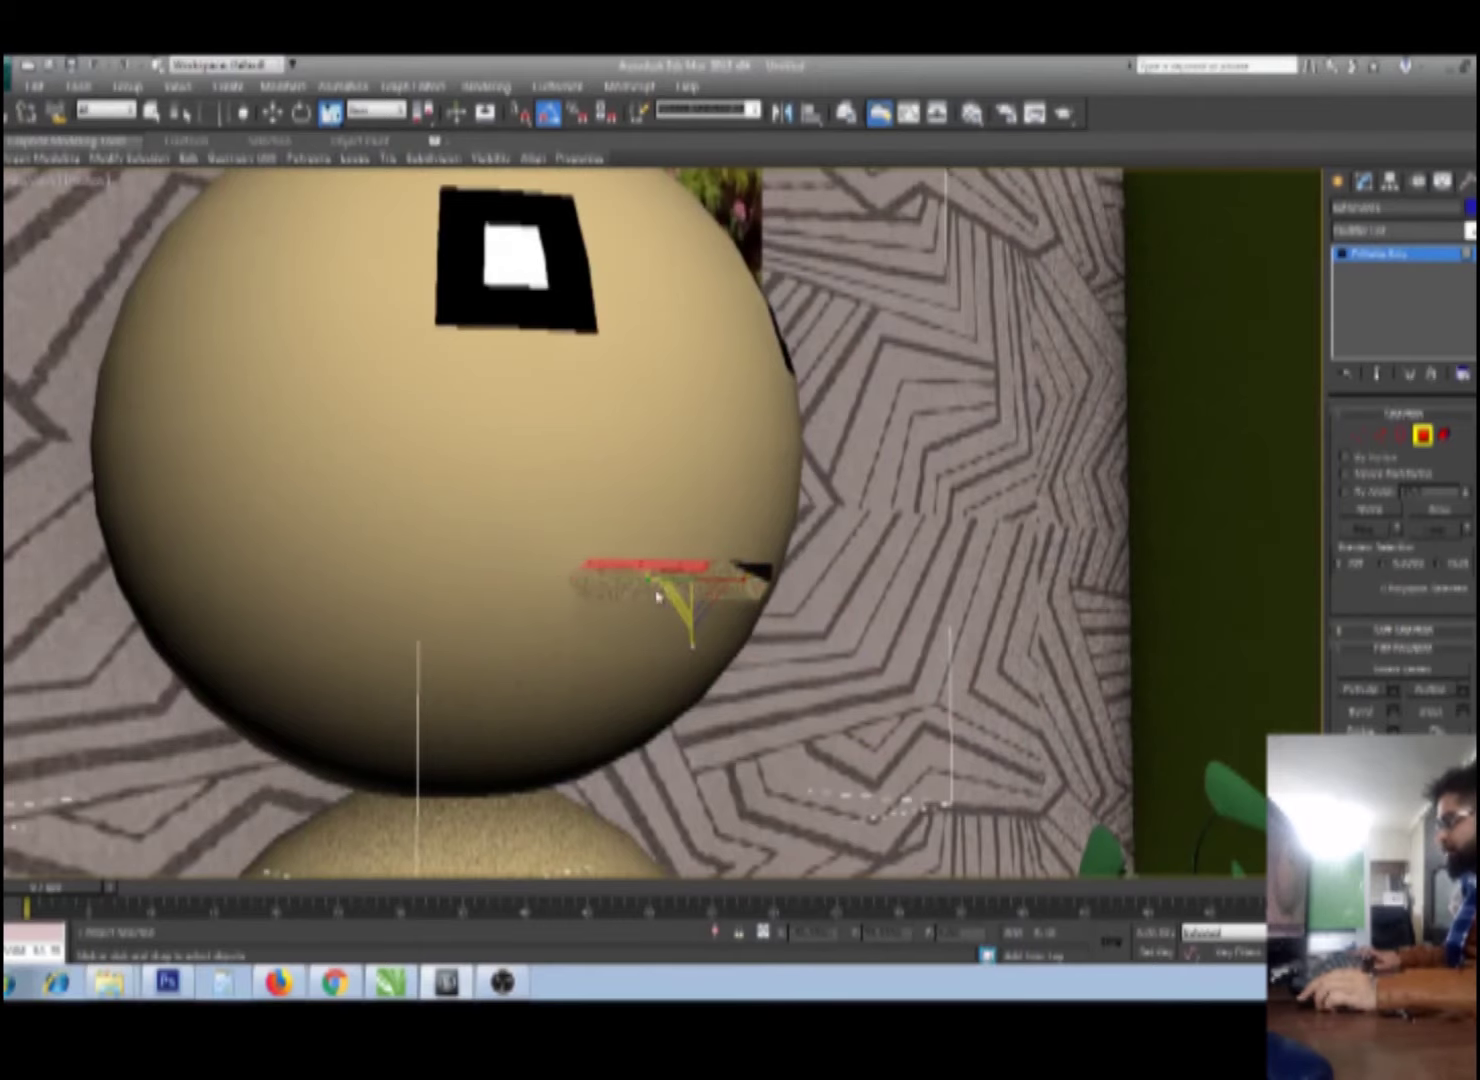
mouse_move(662, 592)
middle_mouse_down("alt")
mouse_move(627, 568)
mouse_move(687, 664)
mouse_move(726, 668)
middle_mouse_up("alt")
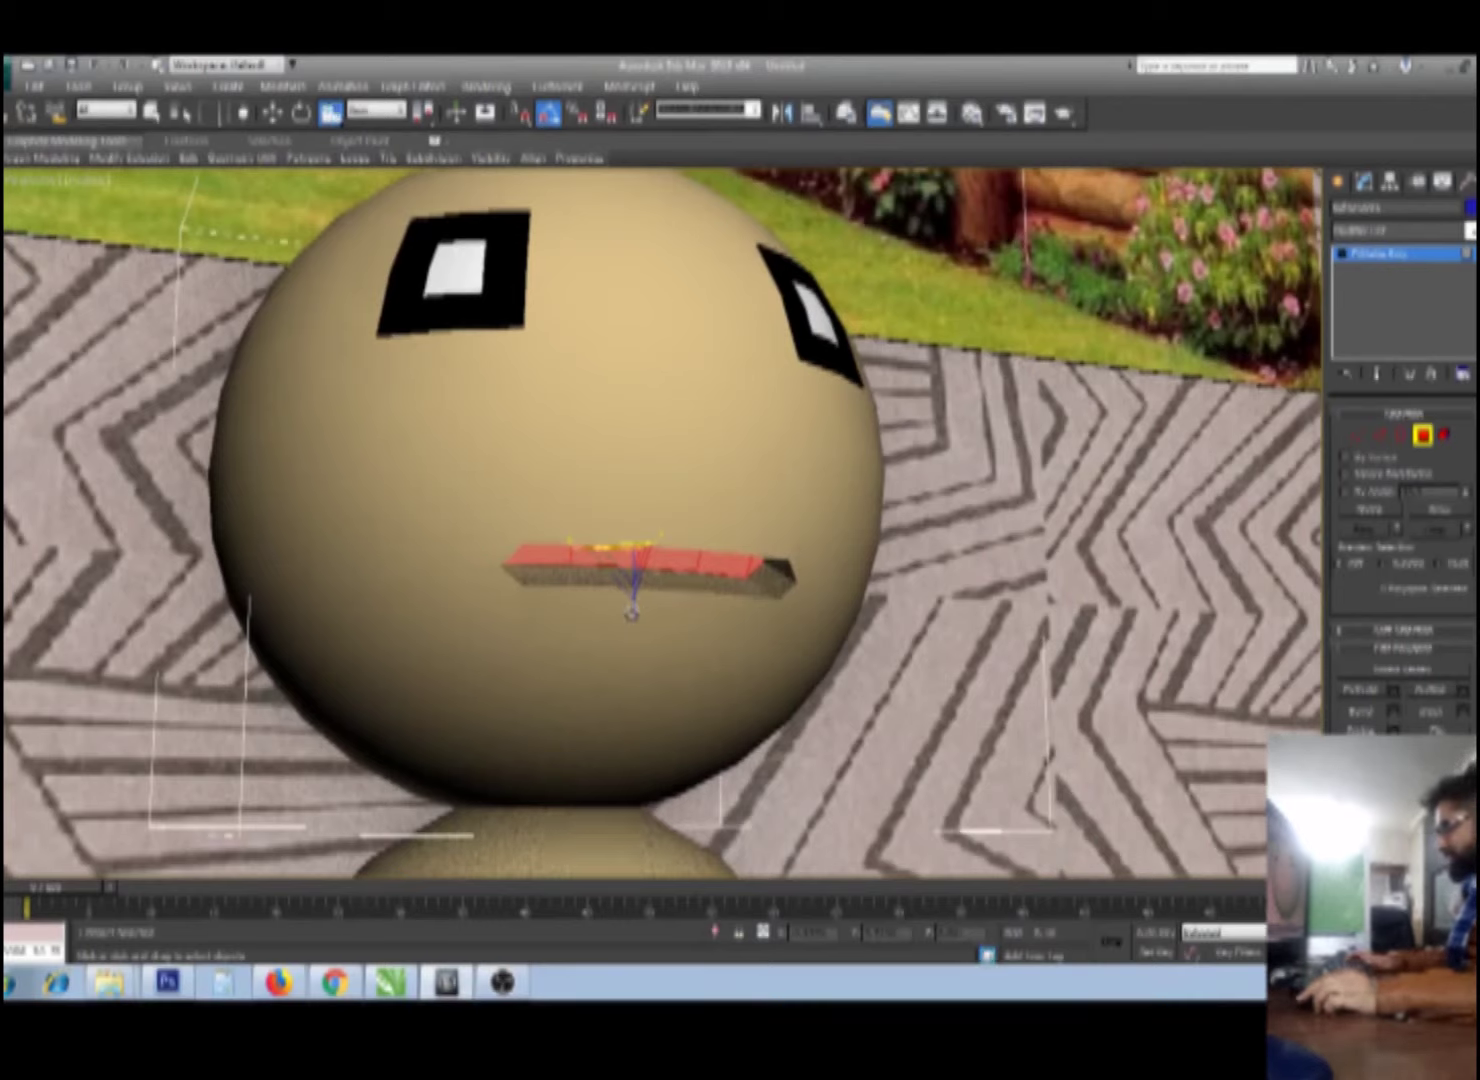
key("w")
left_click_drag(633, 515, 621, 528)
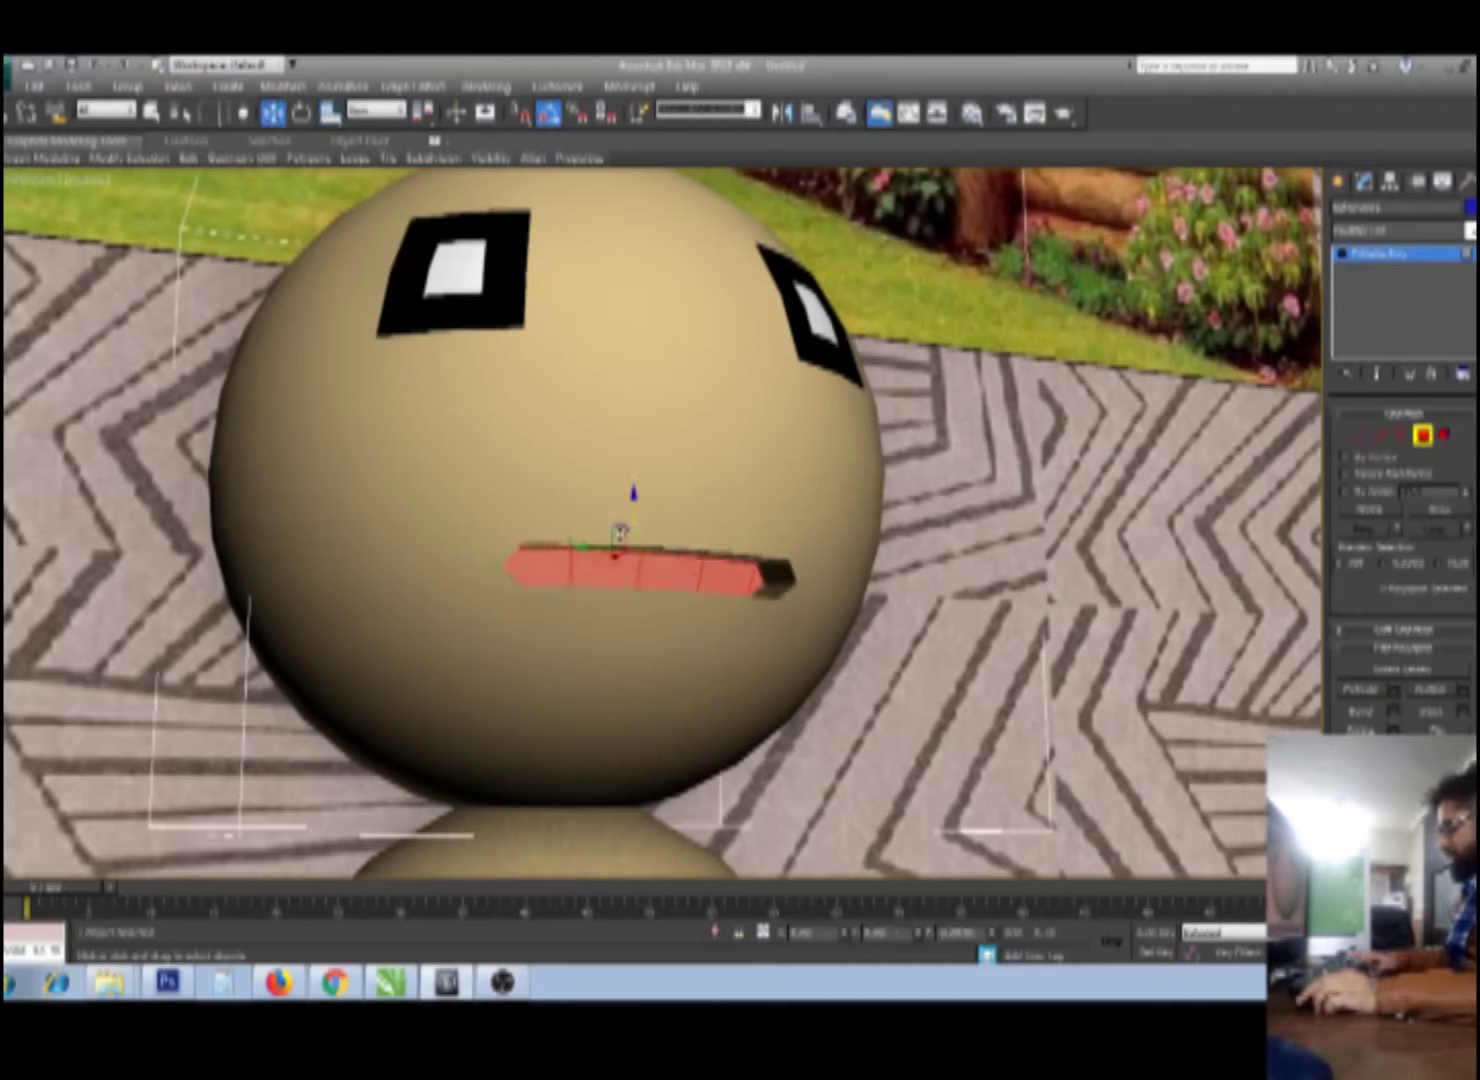
left_click(972, 113)
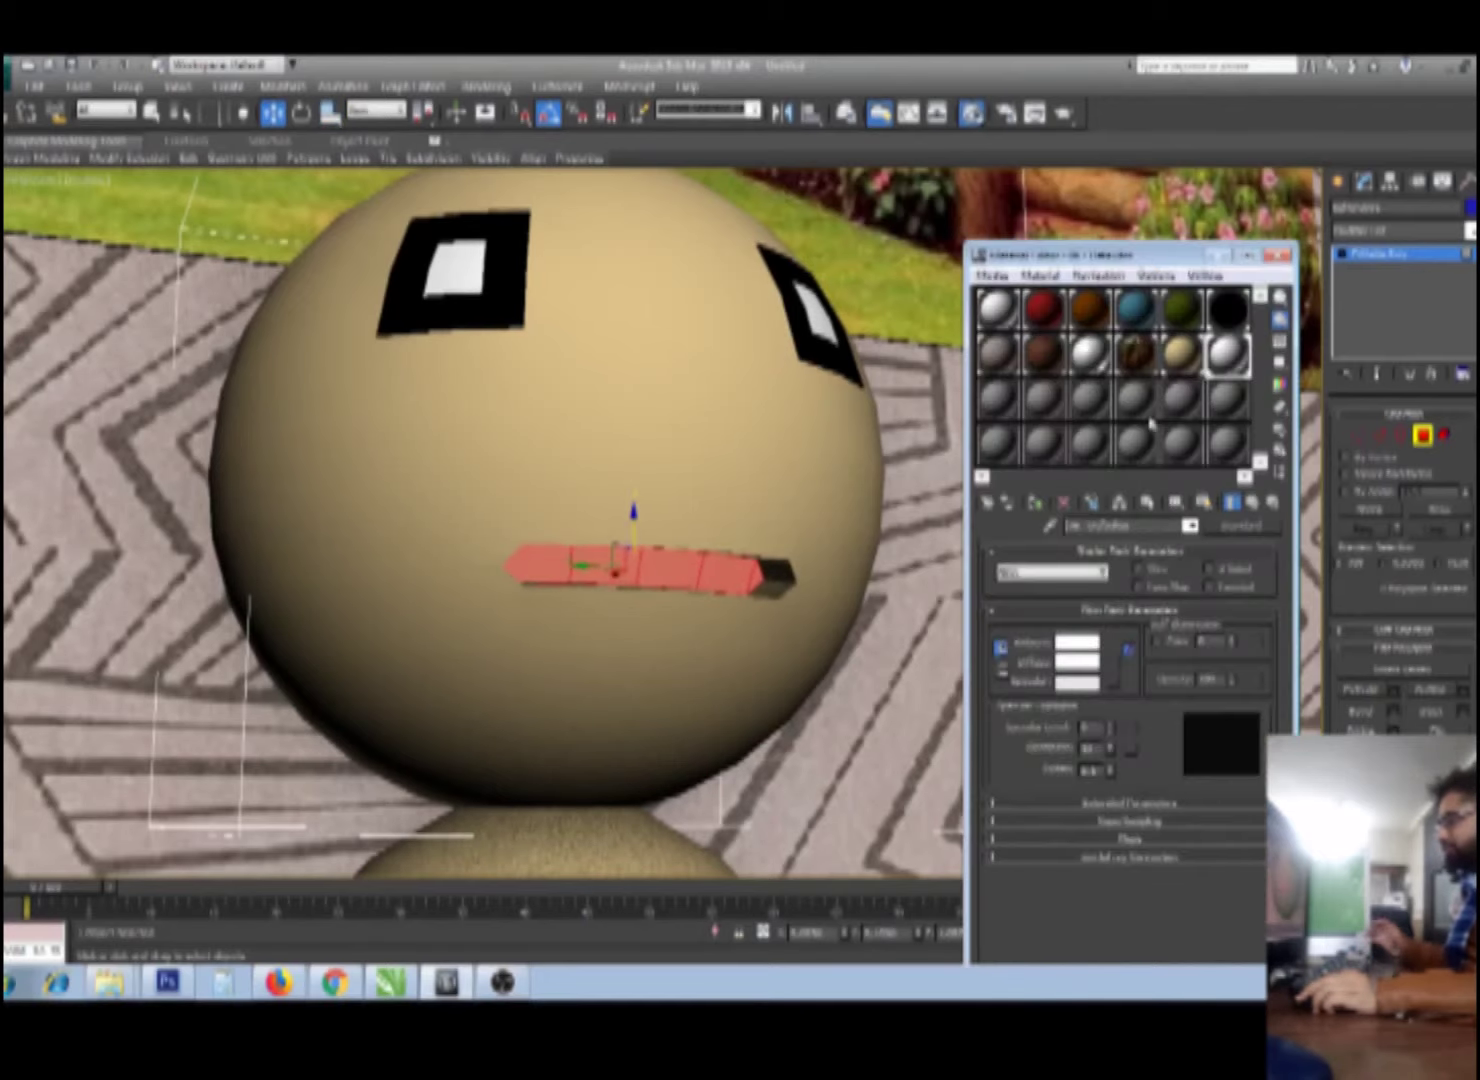
Step: Assign the black sample material to the mouth, renaming it to keep both materials
left_click(997, 400)
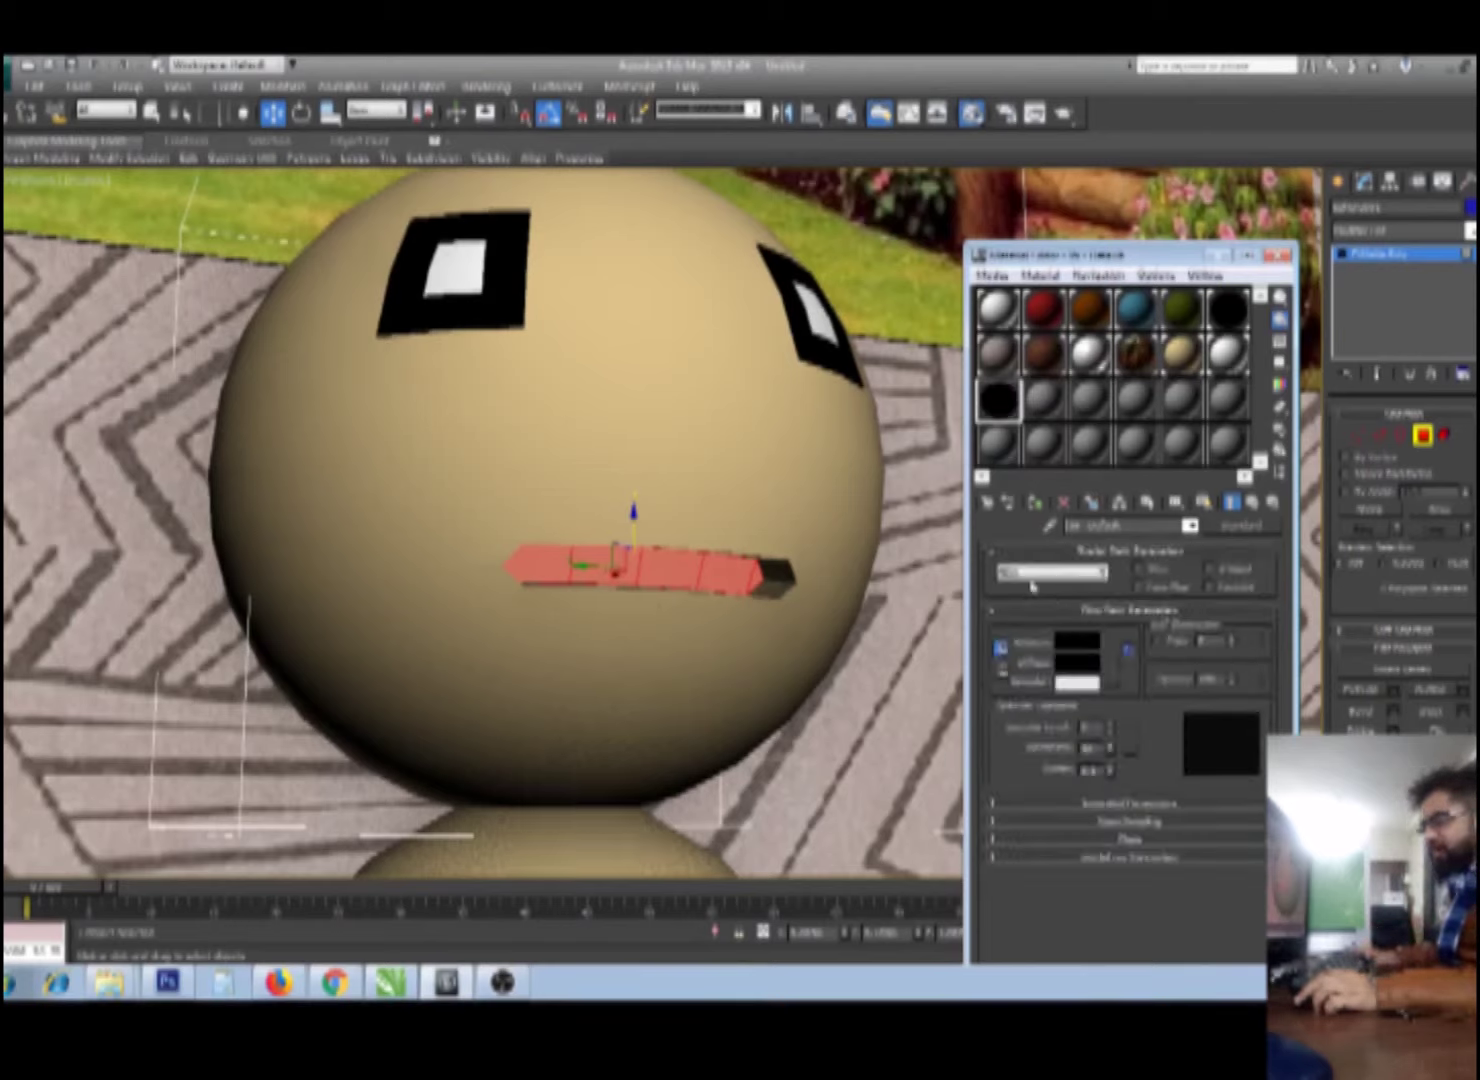
left_click(1037, 505)
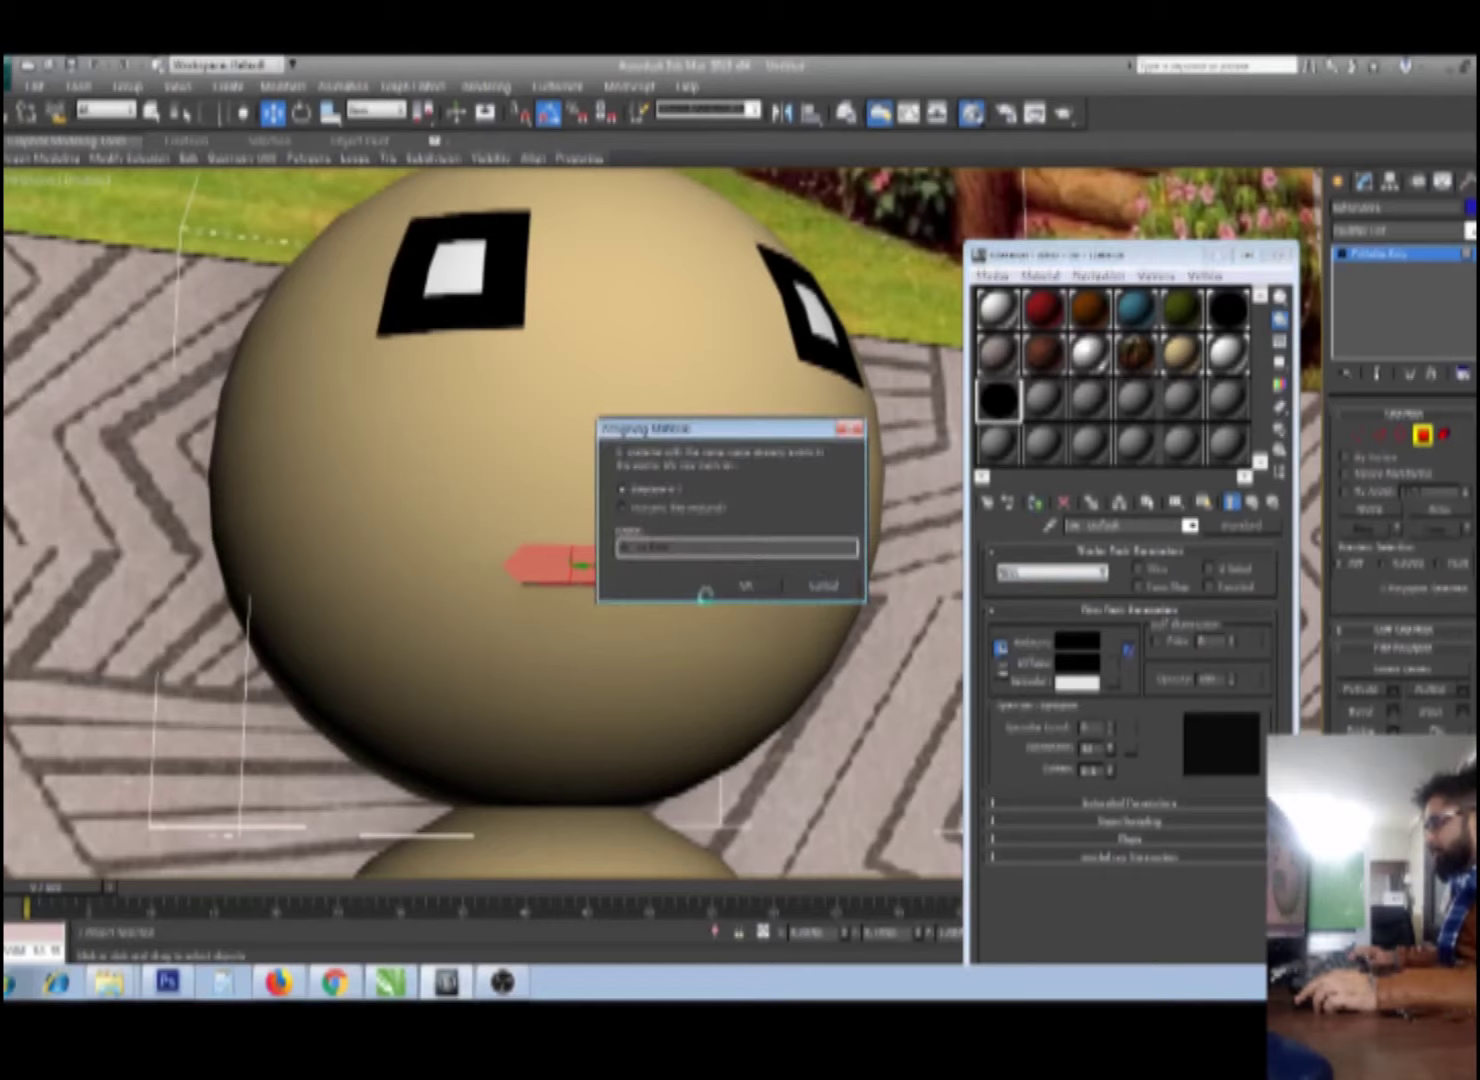
left_click(676, 510)
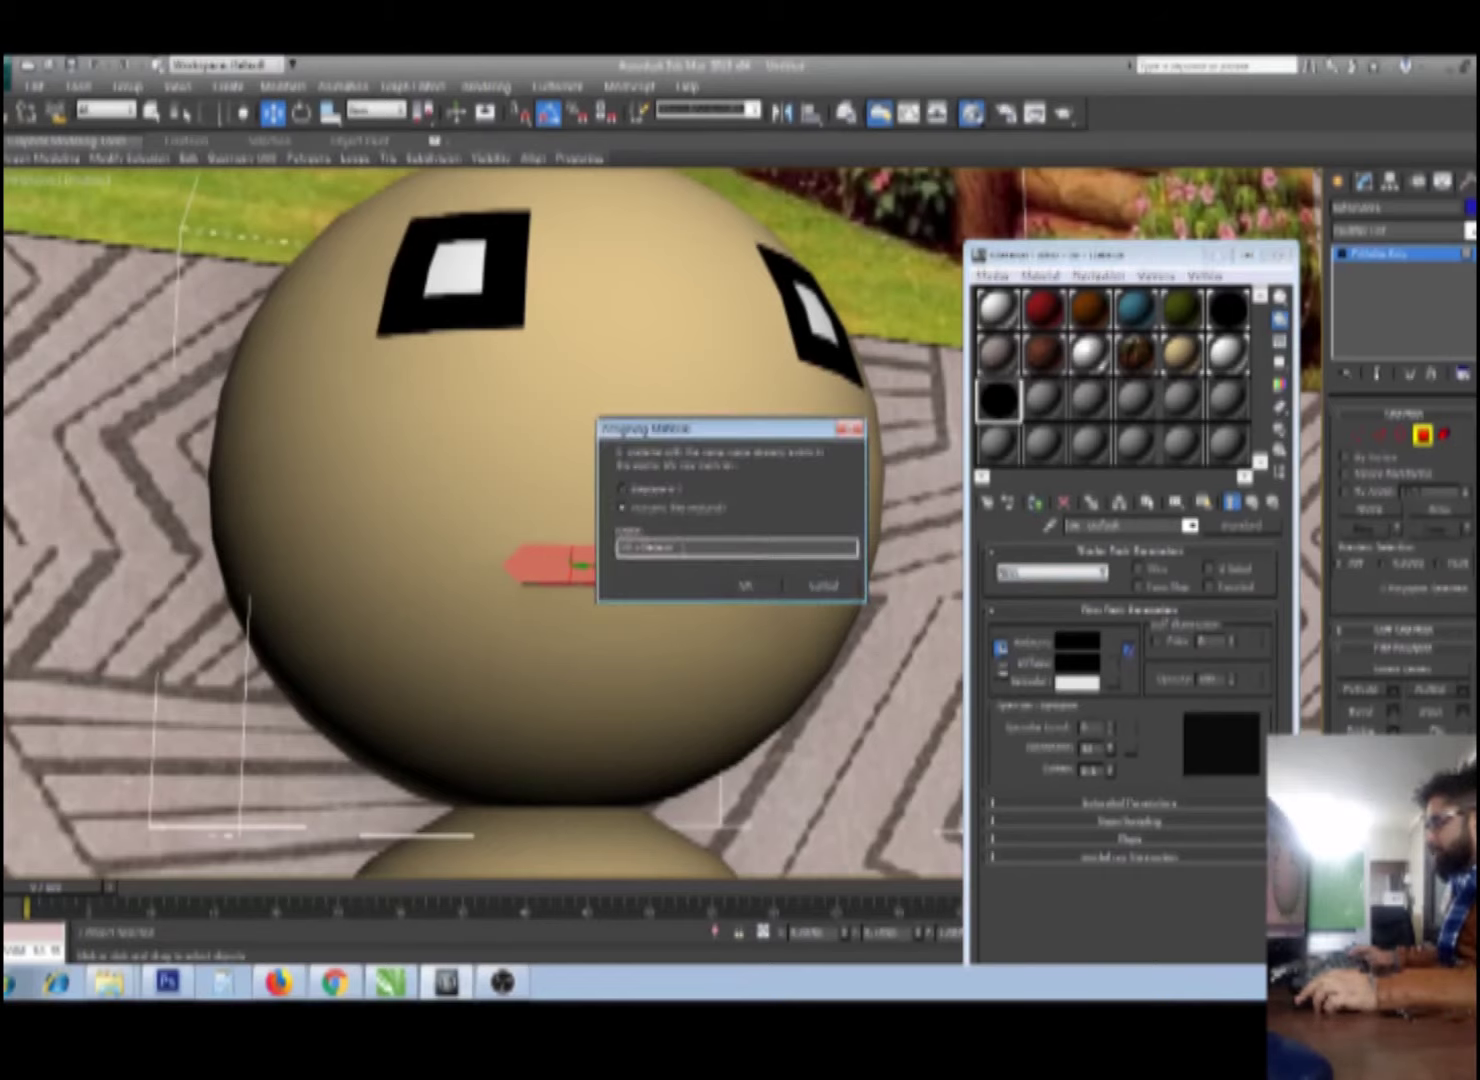
left_click(745, 585)
left_click(785, 585)
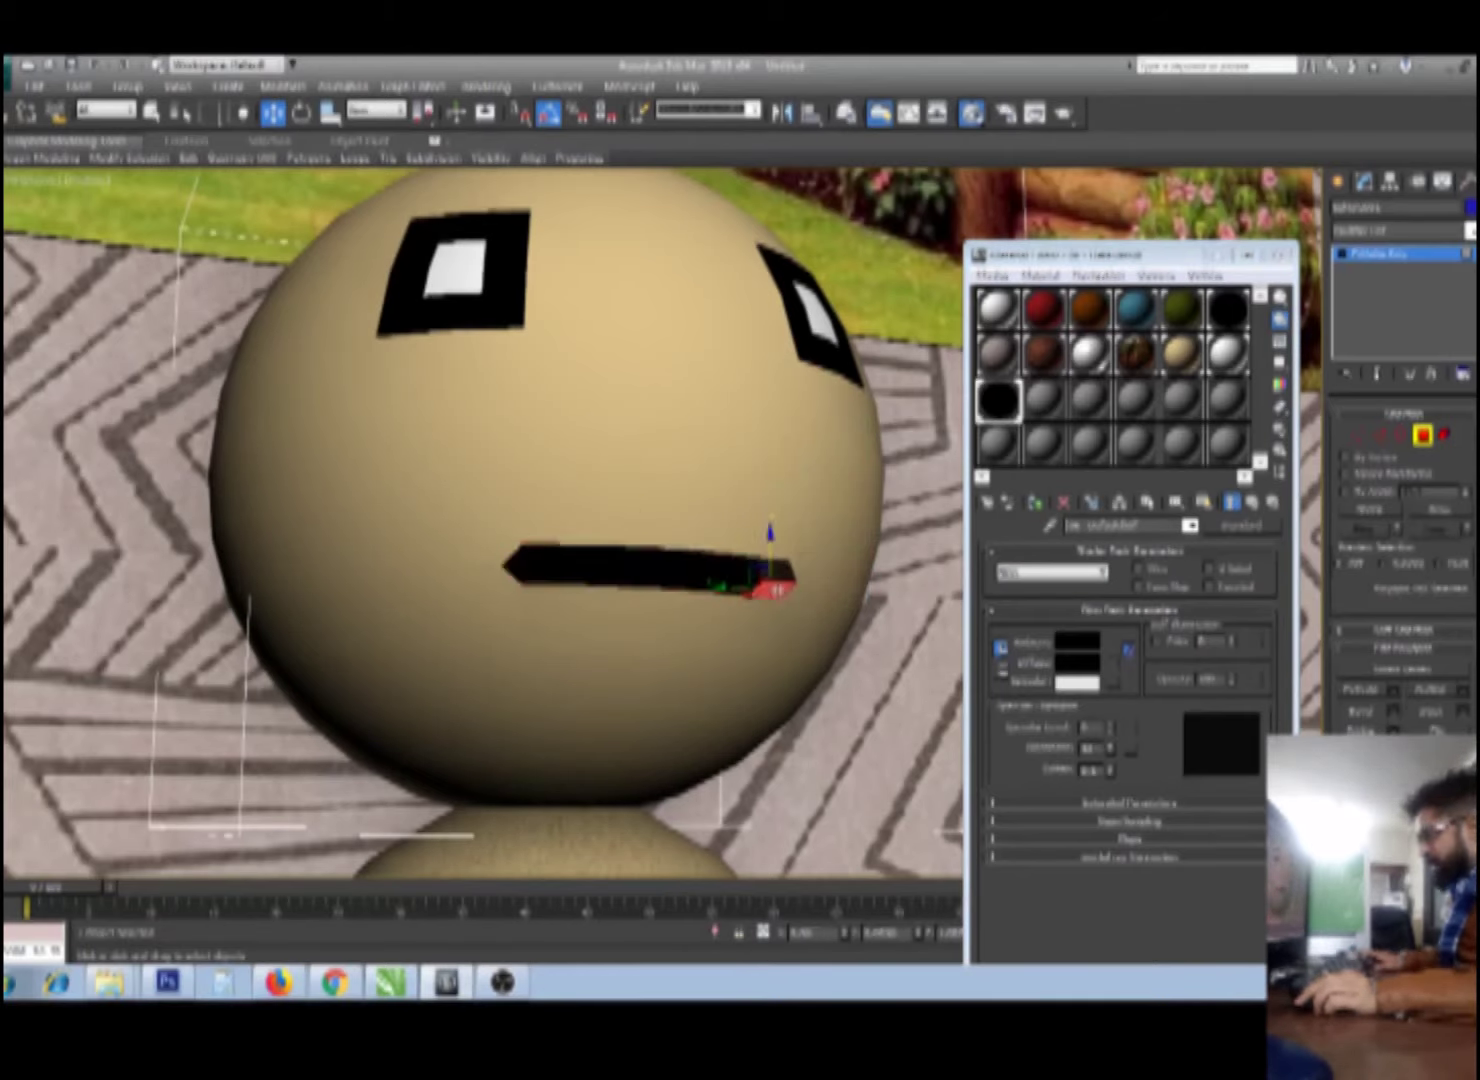
Step: Select the polygons along the mouth's lower edge from right to left corner
mouse_move(785, 585)
middle_mouse_down("alt")
mouse_move(710, 598)
mouse_move(745, 612)
middle_mouse_up("alt")
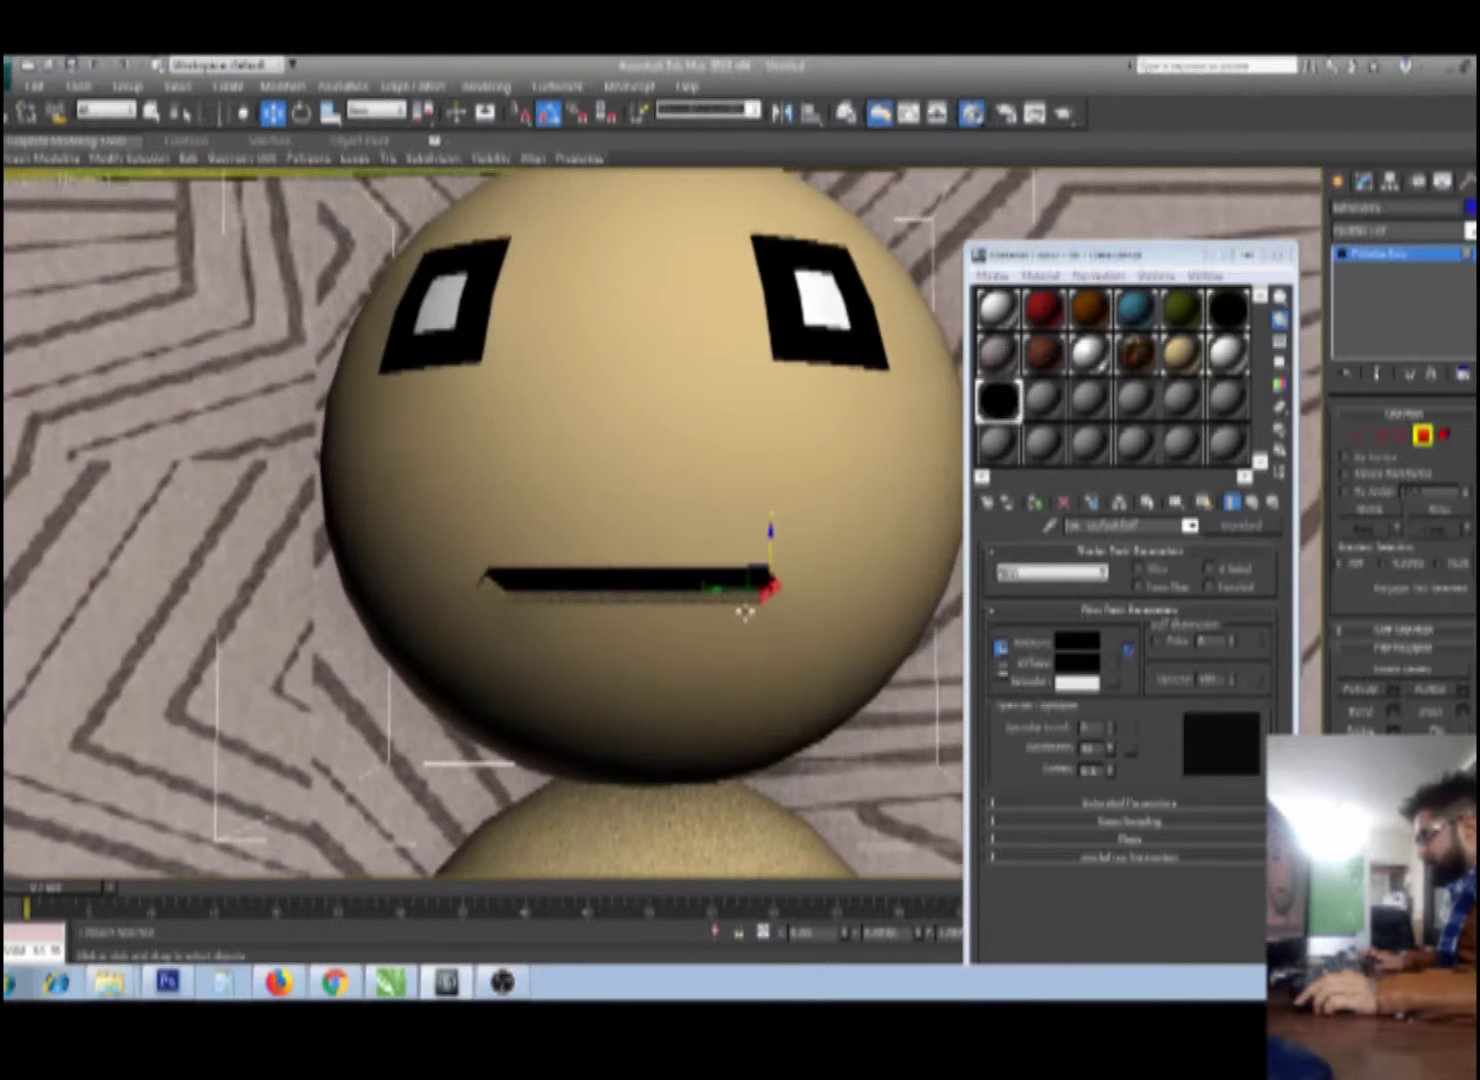
left_click(740, 599)
left_click(660, 597, "ctrl")
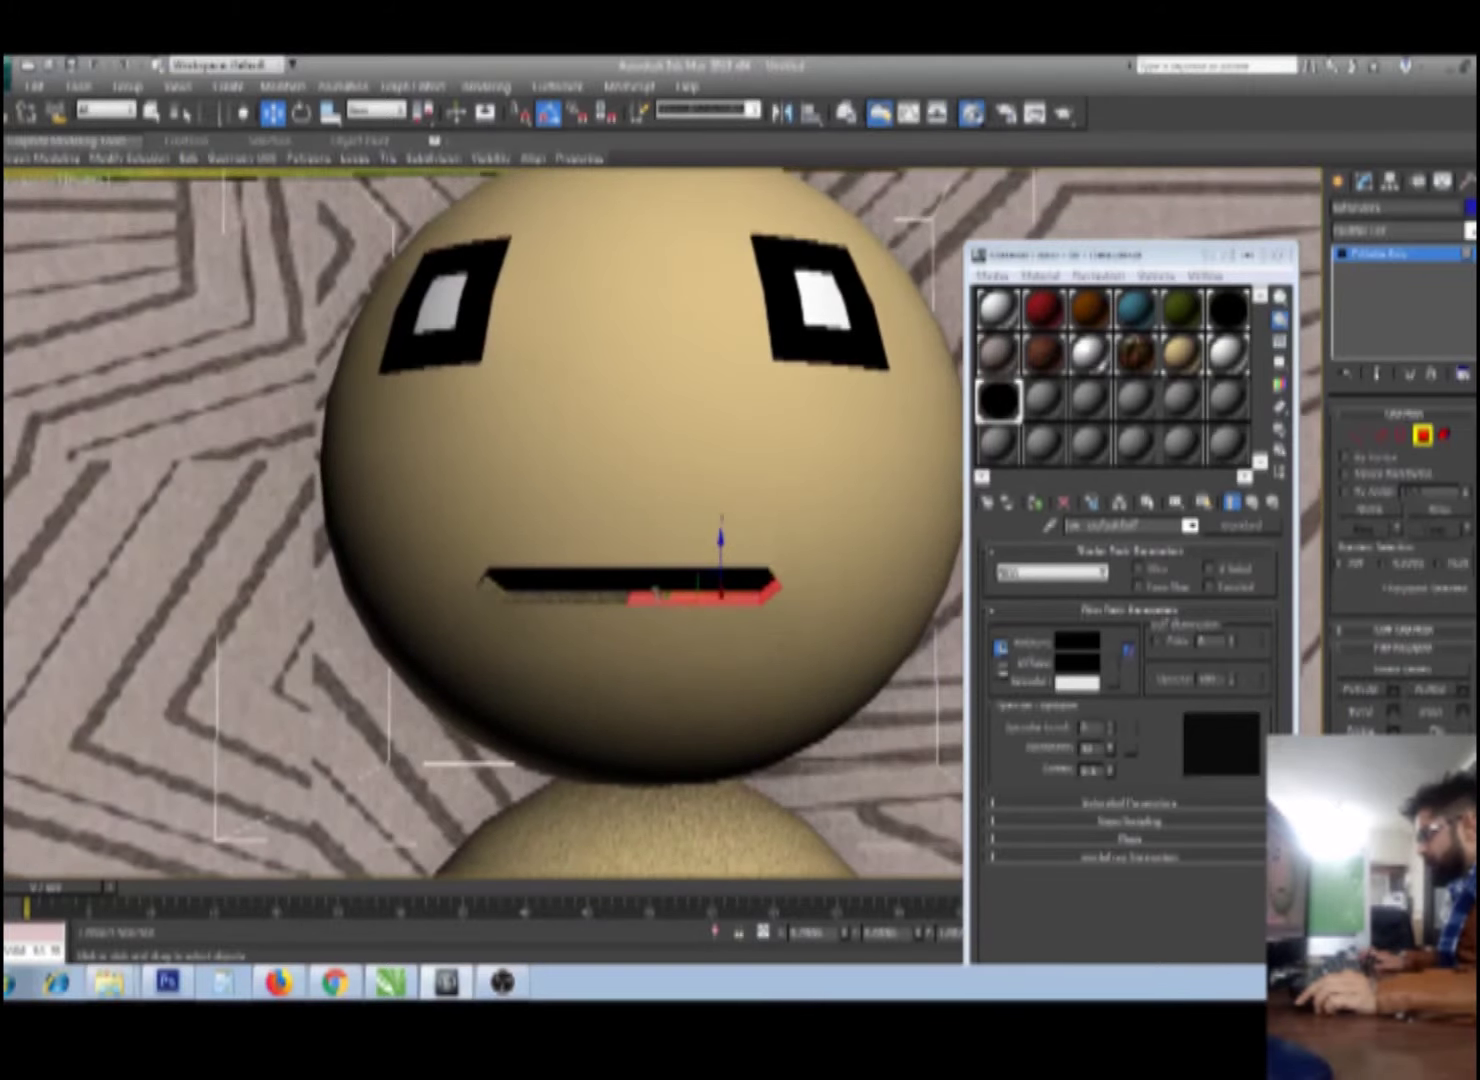
left_click(601, 595, "ctrl")
left_click(525, 597, "ctrl")
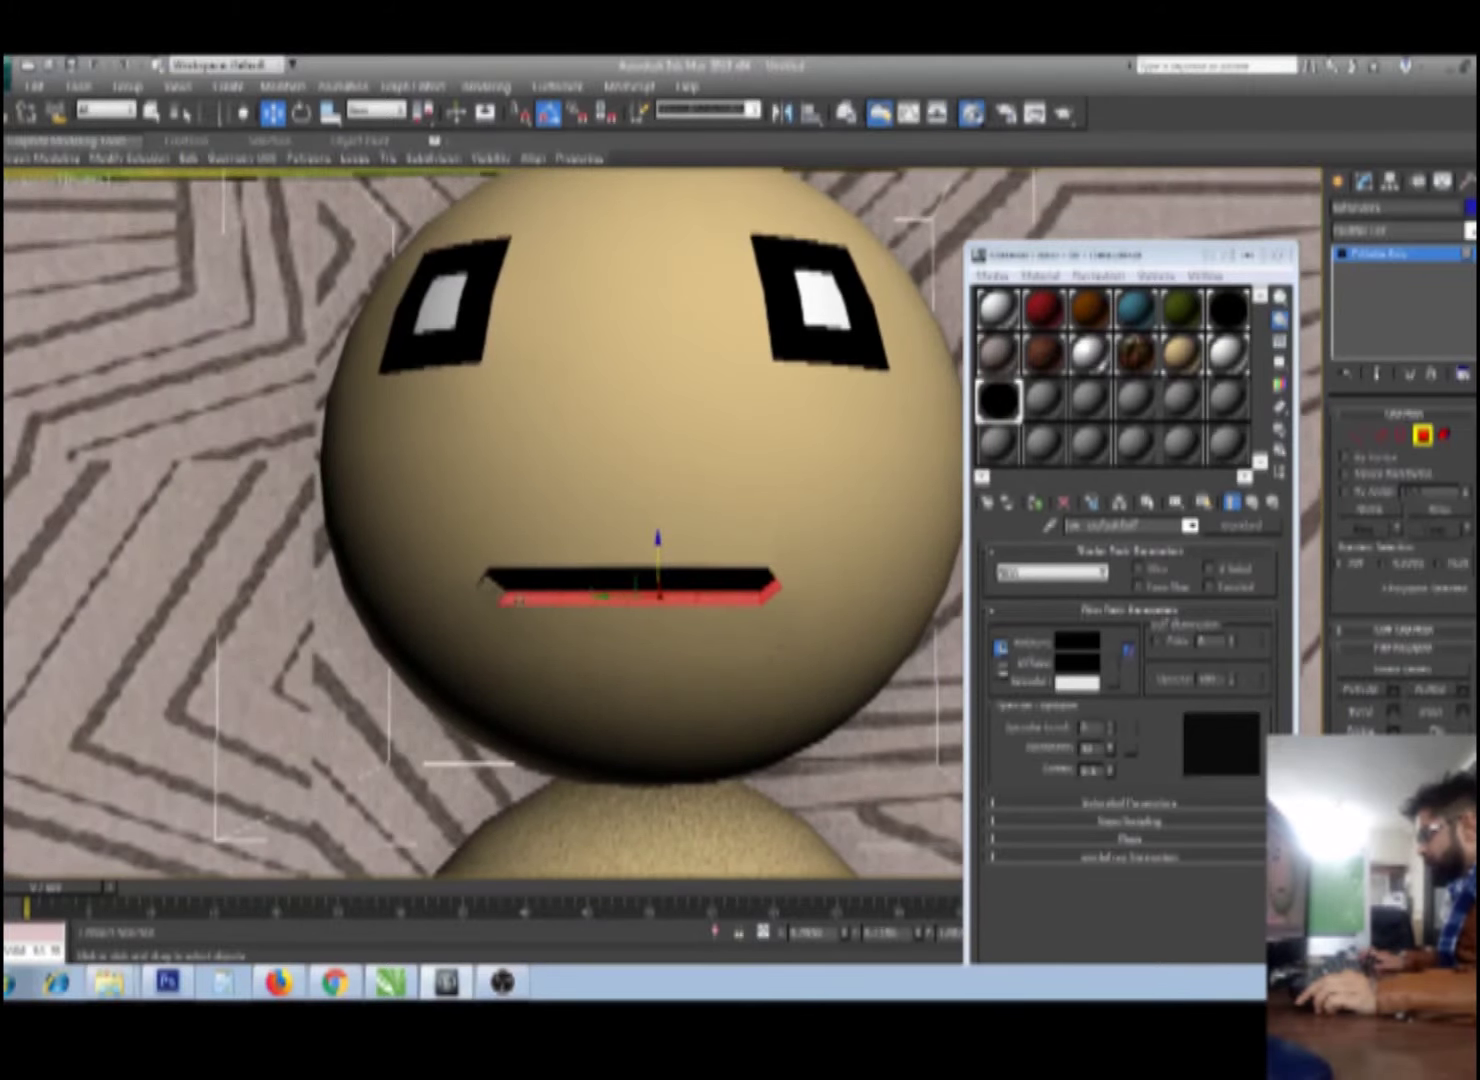
left_click(490, 585, "ctrl")
middle_click_drag(525, 607, 500, 585, "alt")
Step: Select the mouth's left end and whole top face, then leave polygon editing
left_click(500, 588)
left_click(540, 567, "ctrl")
left_click(570, 555, "ctrl")
left_click(665, 549, "ctrl")
left_click(718, 550, "ctrl")
mouse_move(738, 595)
middle_mouse_down("alt")
mouse_move(816, 638)
mouse_move(757, 585)
mouse_move(677, 598)
mouse_move(722, 603)
middle_mouse_up("alt")
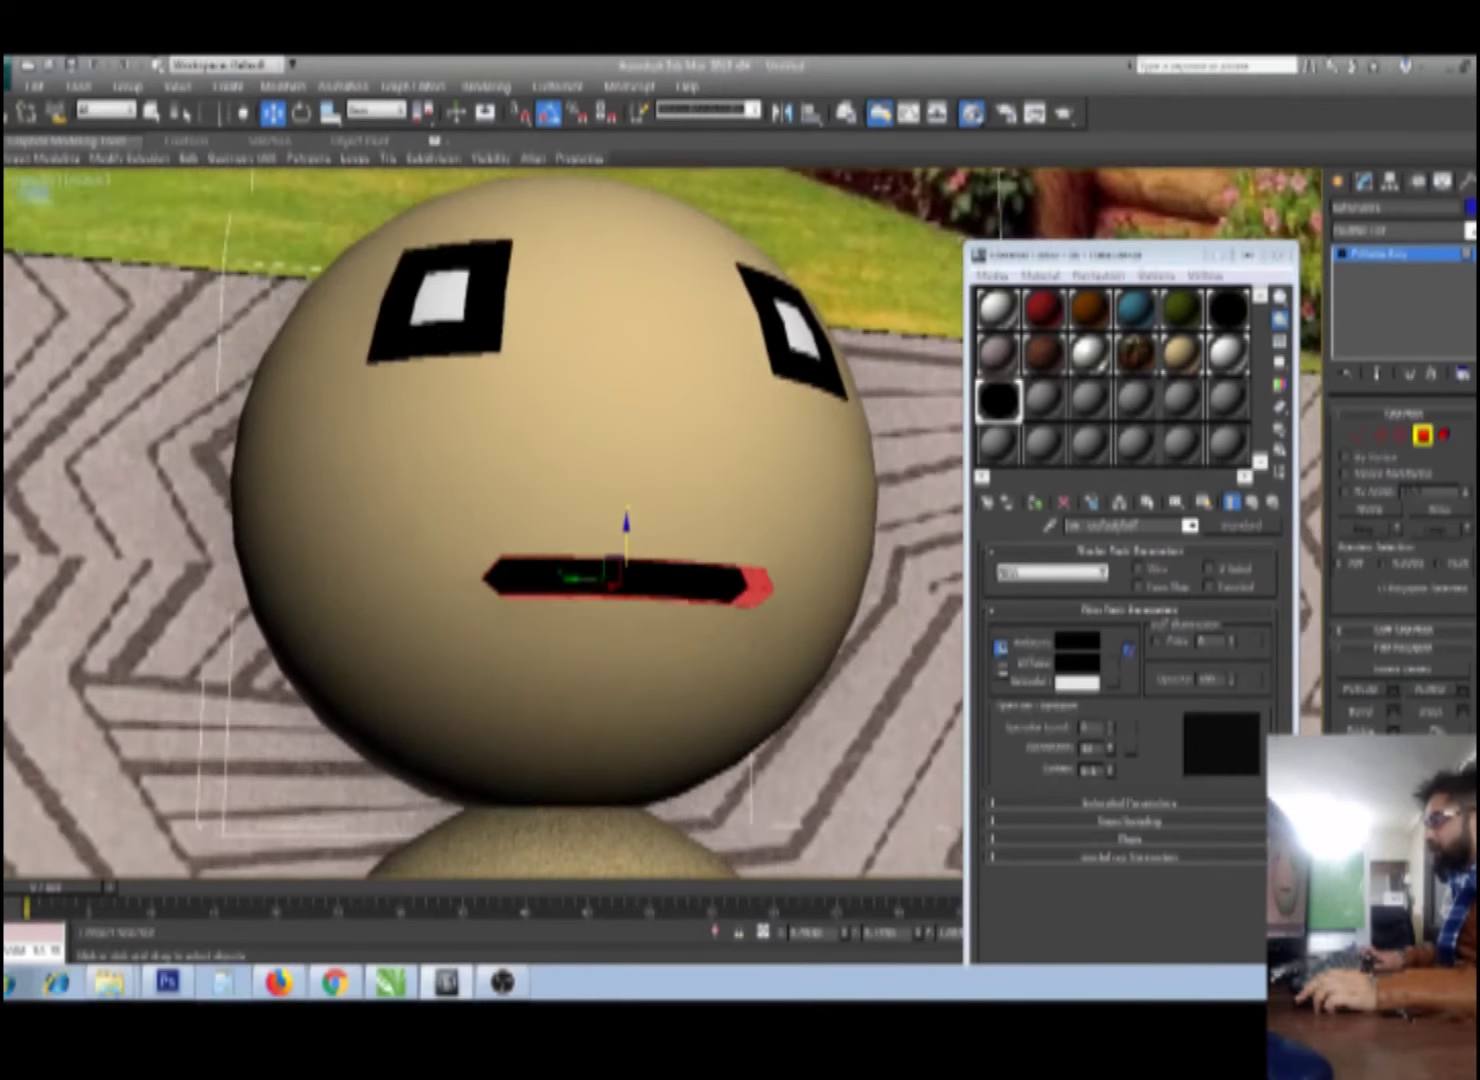
mouse_move(687, 618)
middle_mouse_down("alt")
mouse_move(710, 611)
mouse_move(640, 600)
mouse_move(665, 615)
middle_mouse_up("alt")
left_click(1338, 181)
Step: Apply the tan skin material to the blue foot
key("q")
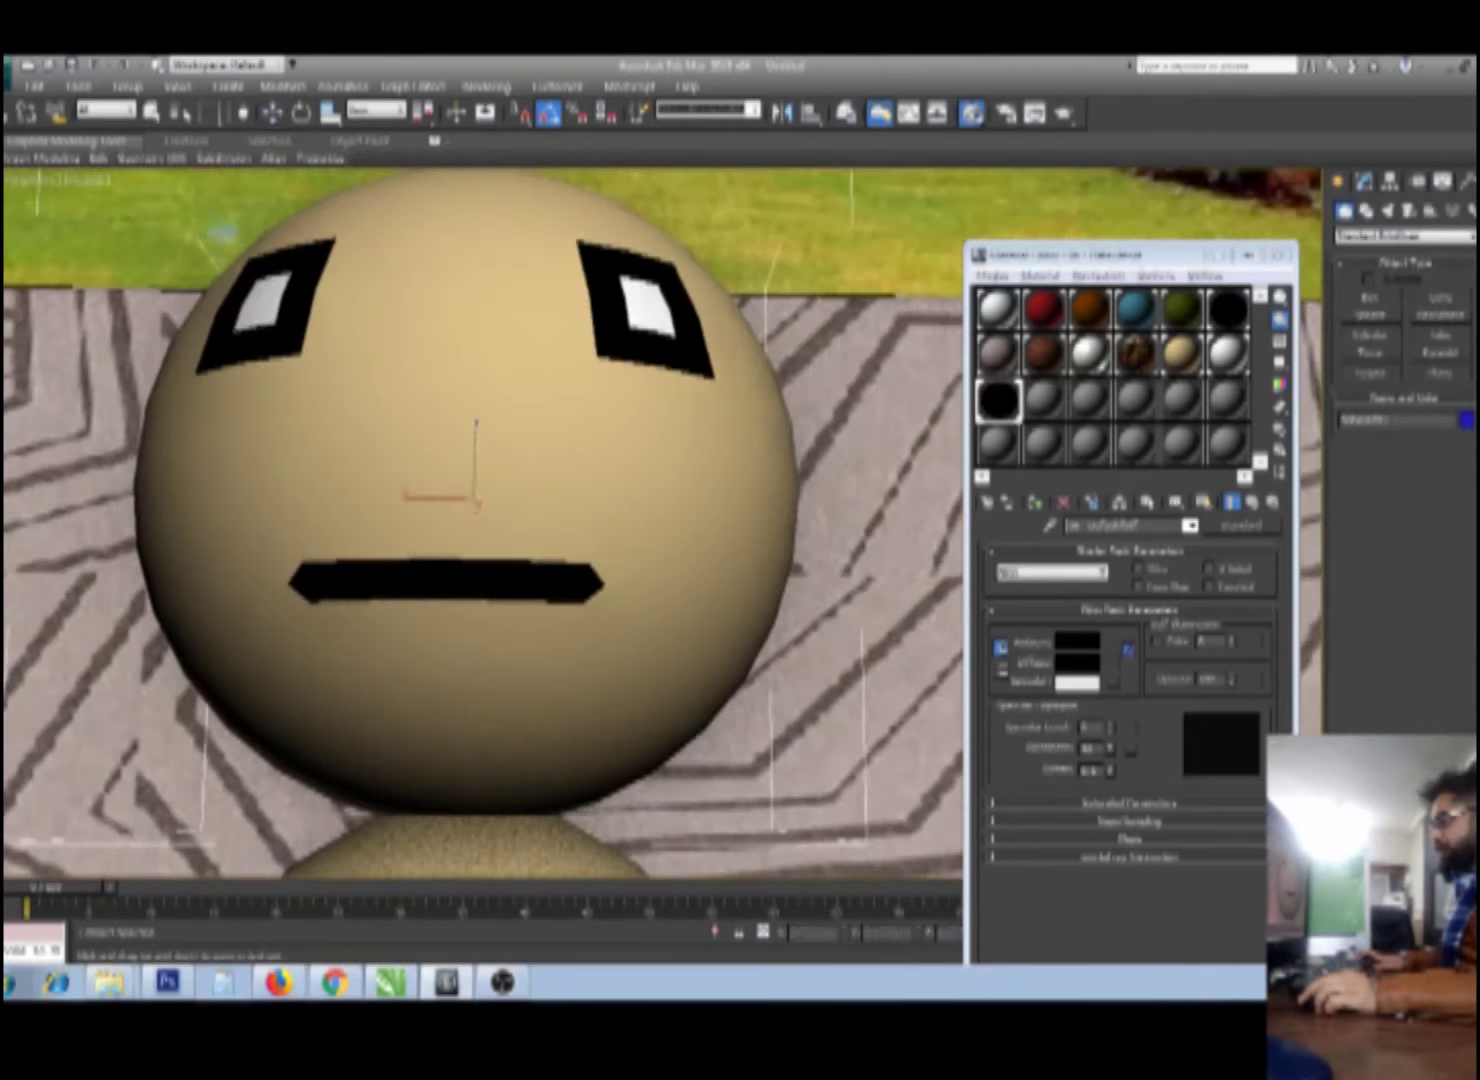
left_click_drag(1100, 254, 1045, 254)
scroll(807, 693, "down", 5)
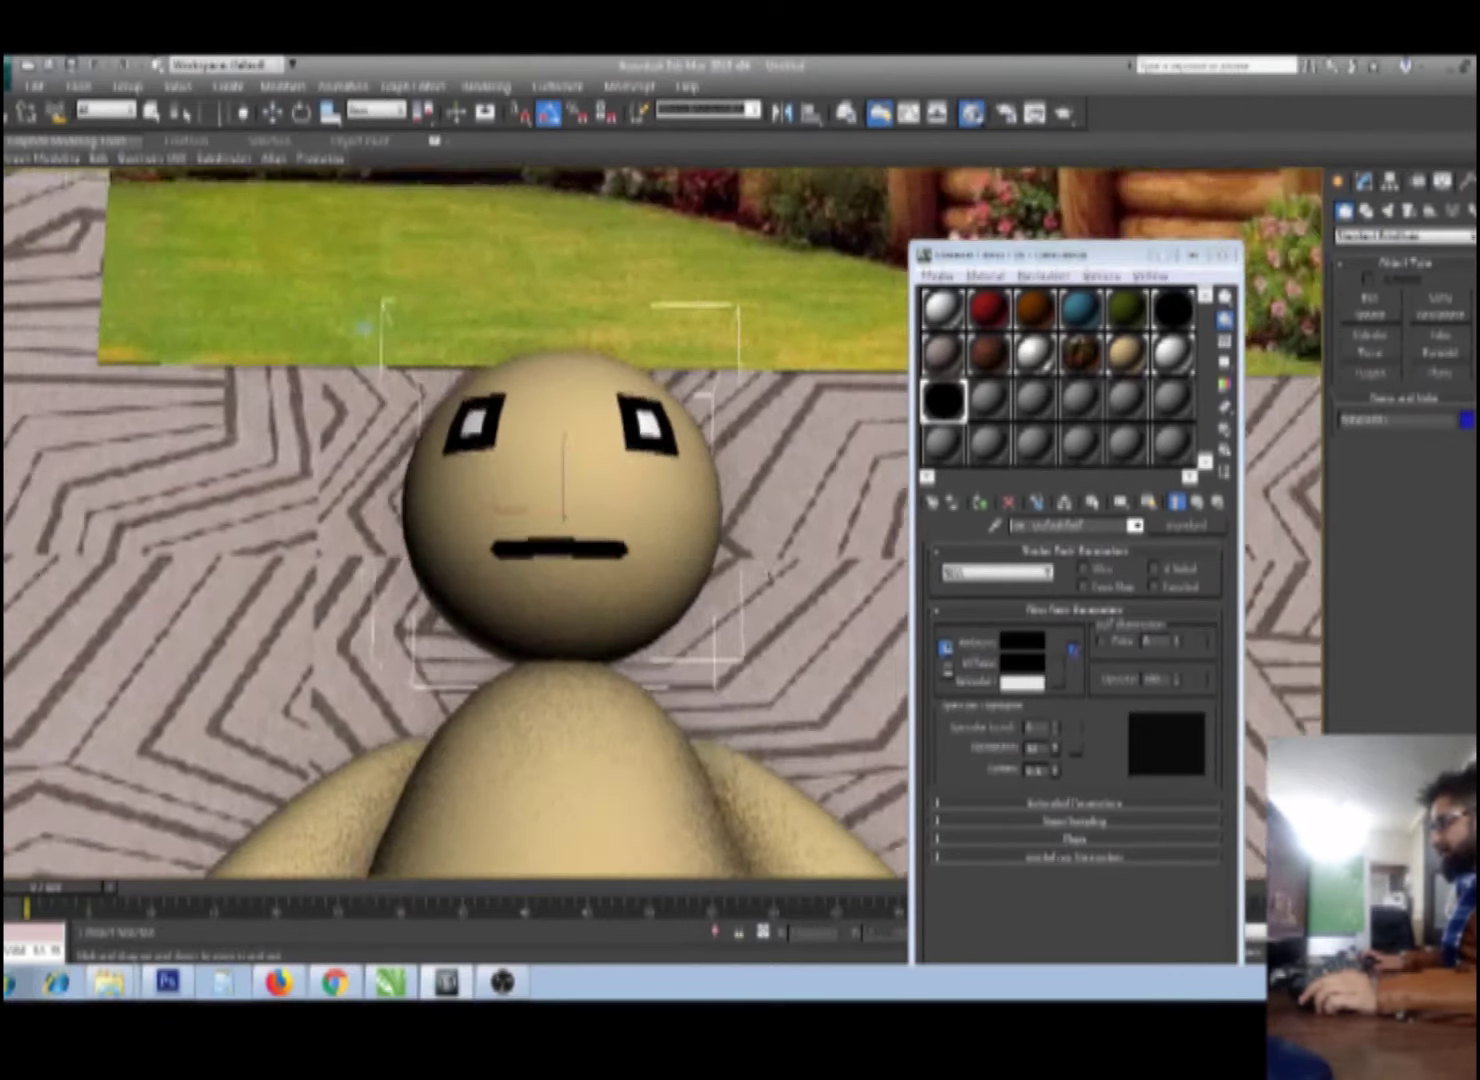
scroll(807, 693, "down", 5)
scroll(807, 693, "up", 2)
middle_click_drag(654, 593, 550, 545, "alt")
left_click(465, 760)
key("w")
left_click(1130, 355)
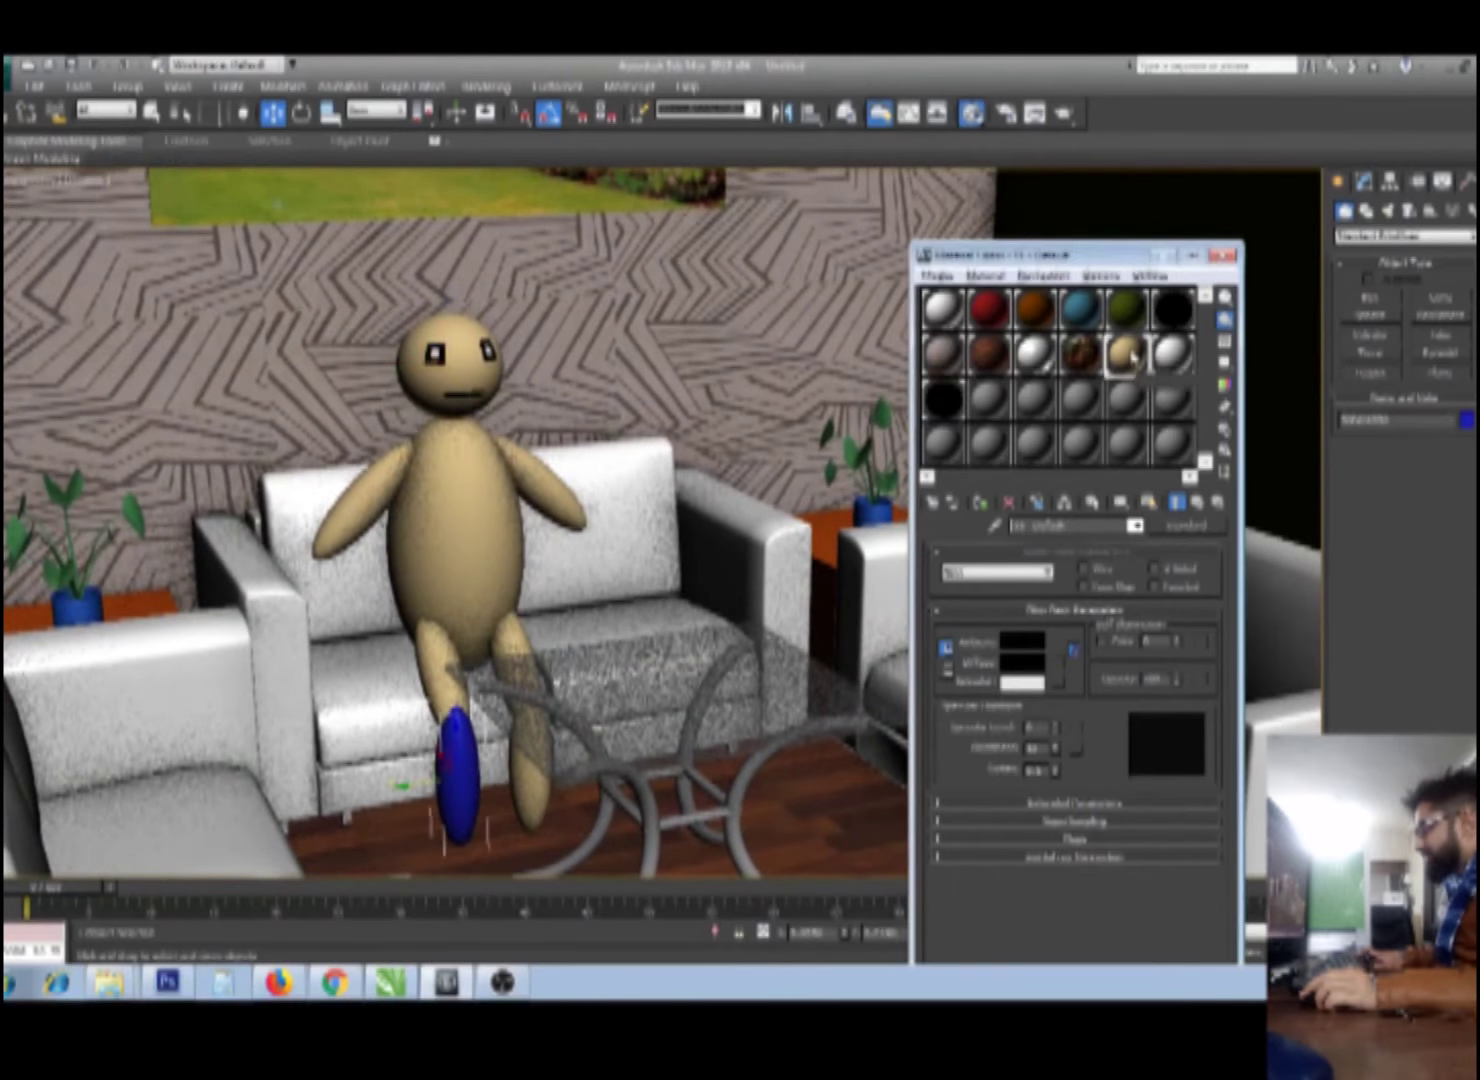
left_click(982, 501)
Step: Select and frame the head, then pick the mouth polygons at Polygon level
scroll(535, 615, "up", 2)
scroll(535, 615, "up", 2)
scroll(556, 607, "down", 4)
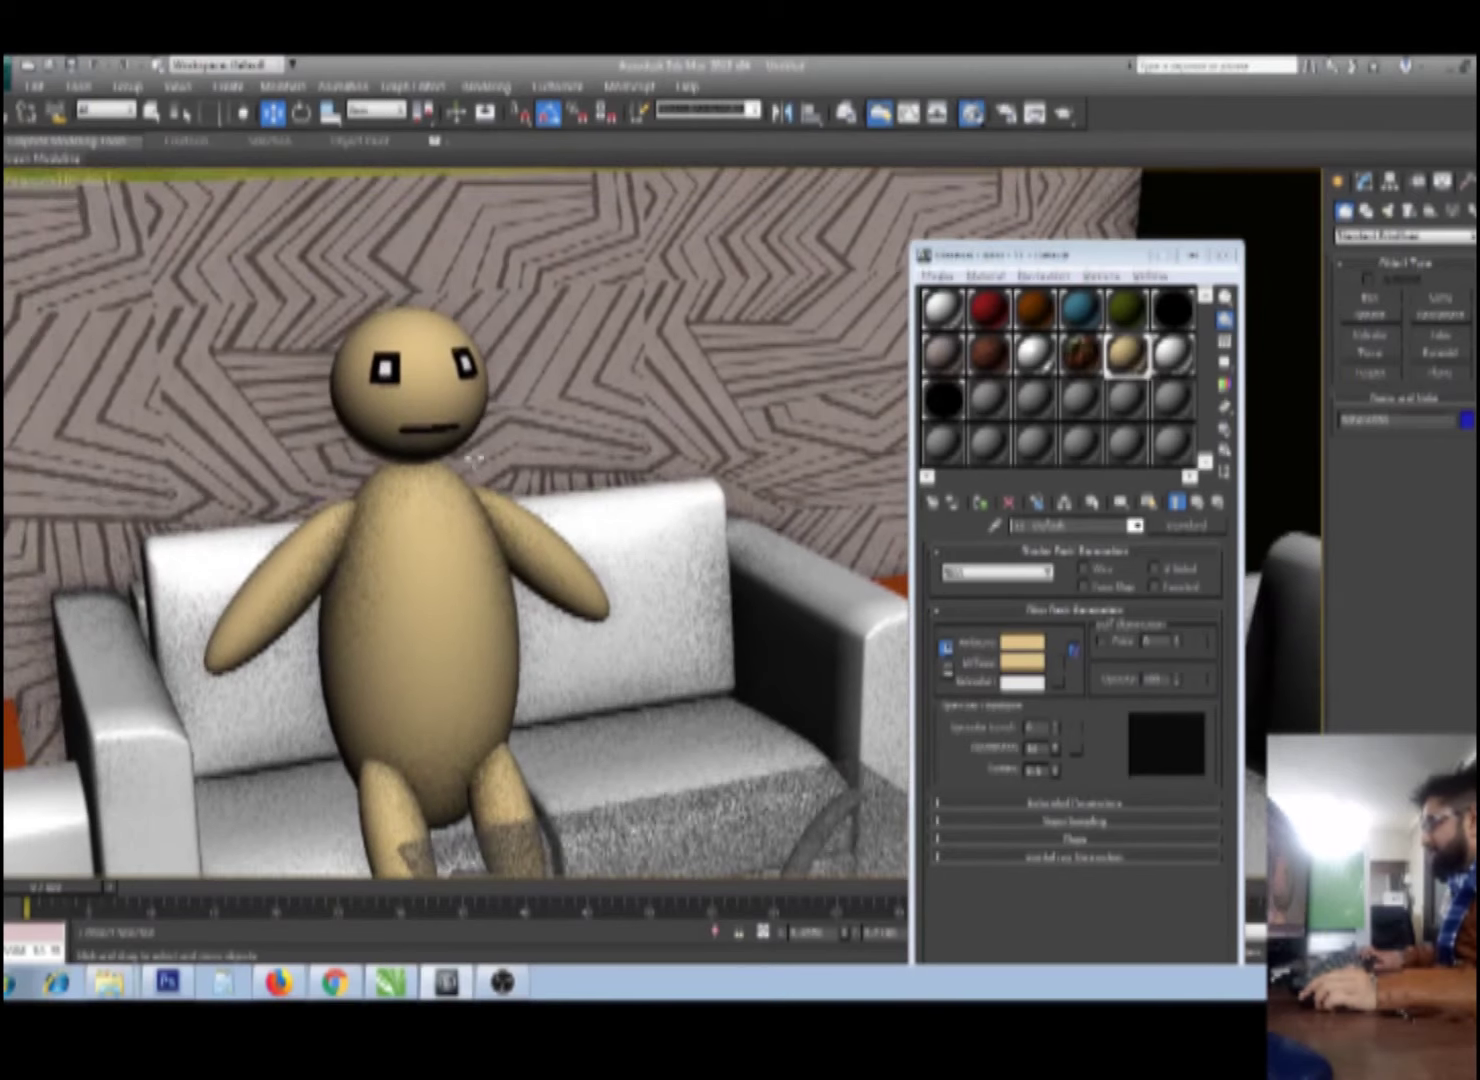
left_click(441, 432)
key("z")
mouse_move(485, 492)
middle_mouse_down("alt")
mouse_move(520, 470)
mouse_move(425, 450)
middle_mouse_up("alt")
left_click(1362, 181)
key("4")
left_click(630, 580)
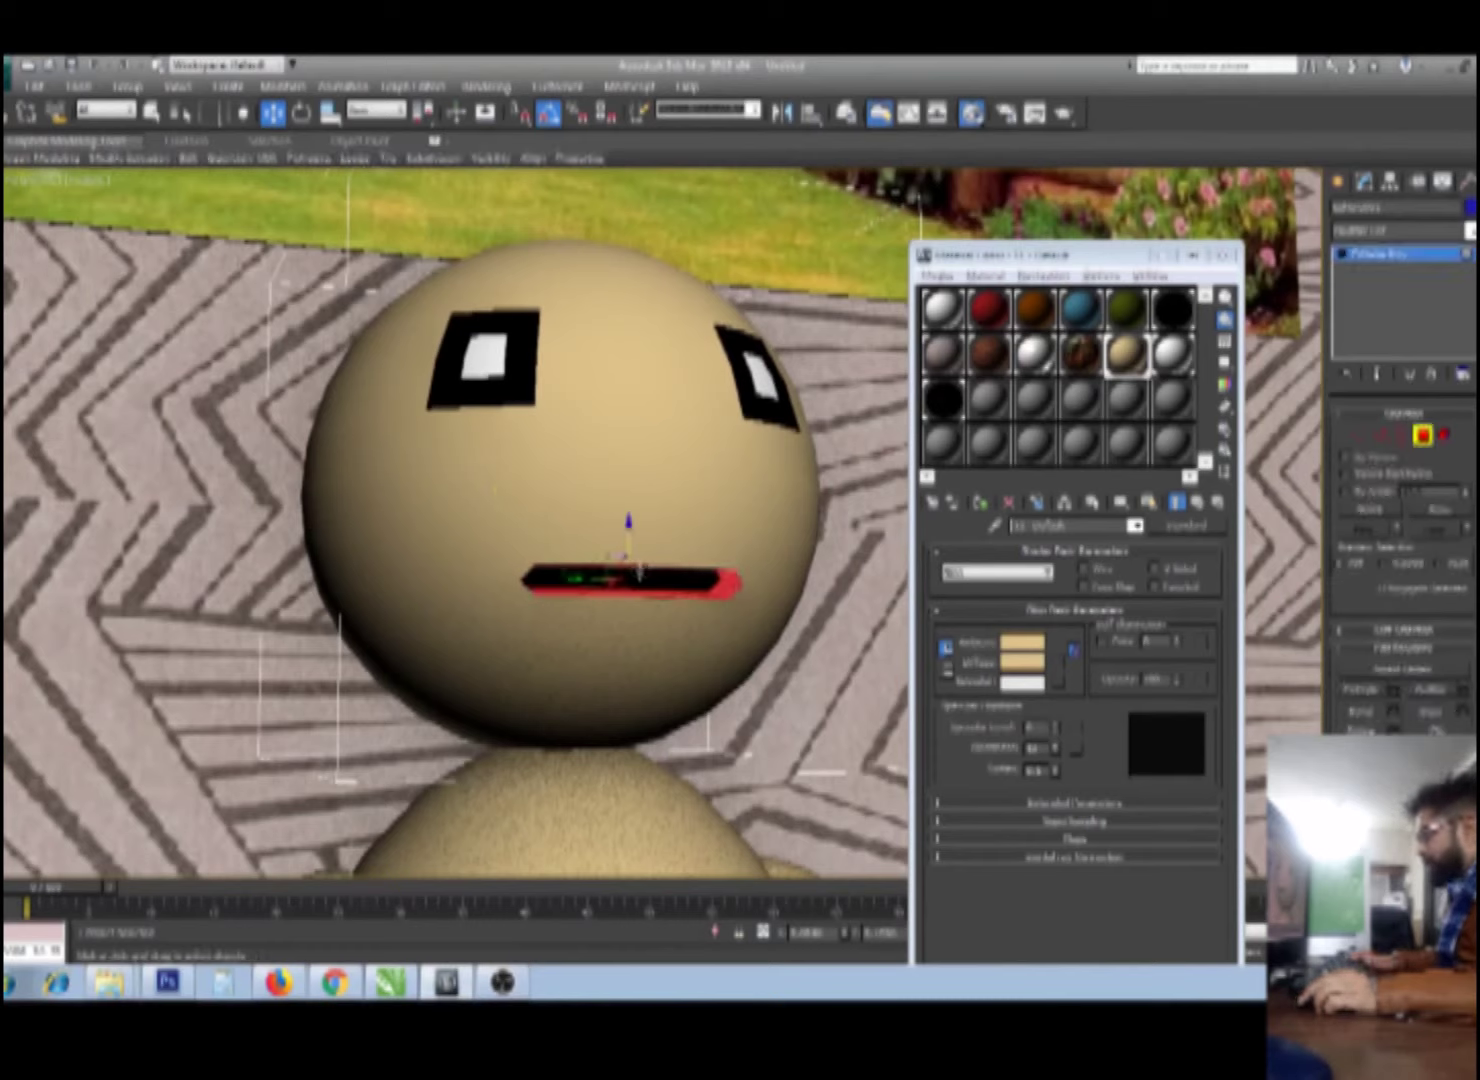
Step: Scale the mouth polygons to a medium-height slit and close the Material Editor
key("r")
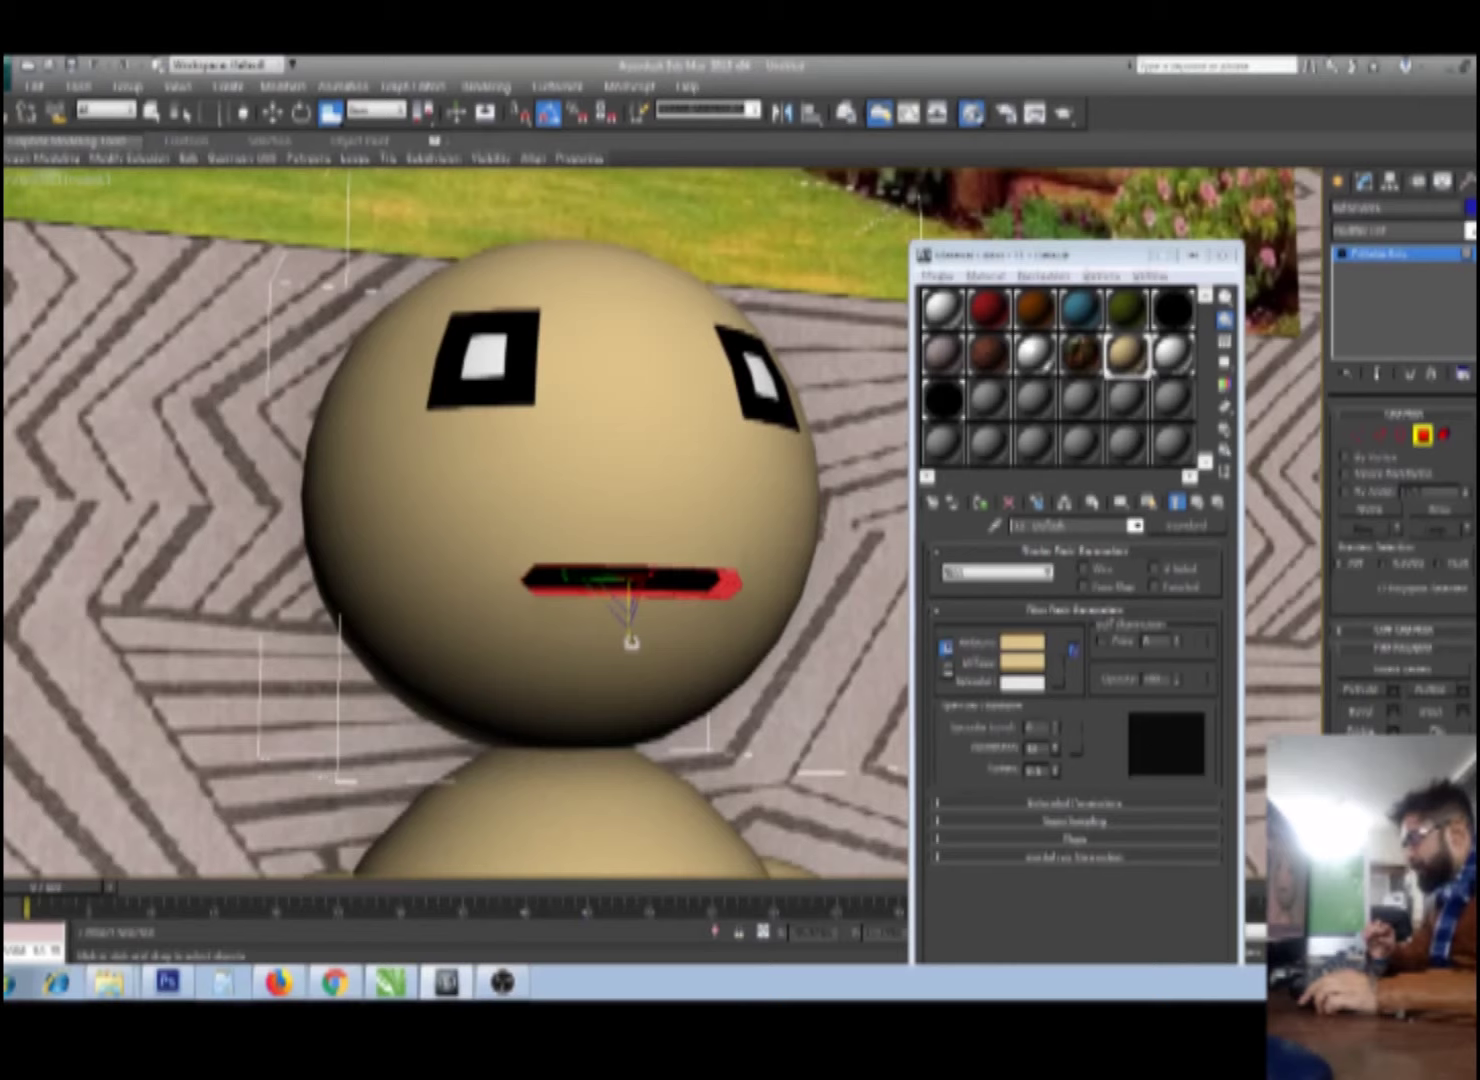
mouse_move(627, 670)
left_mouse_down()
mouse_move(621, 733)
mouse_move(645, 636)
left_mouse_up()
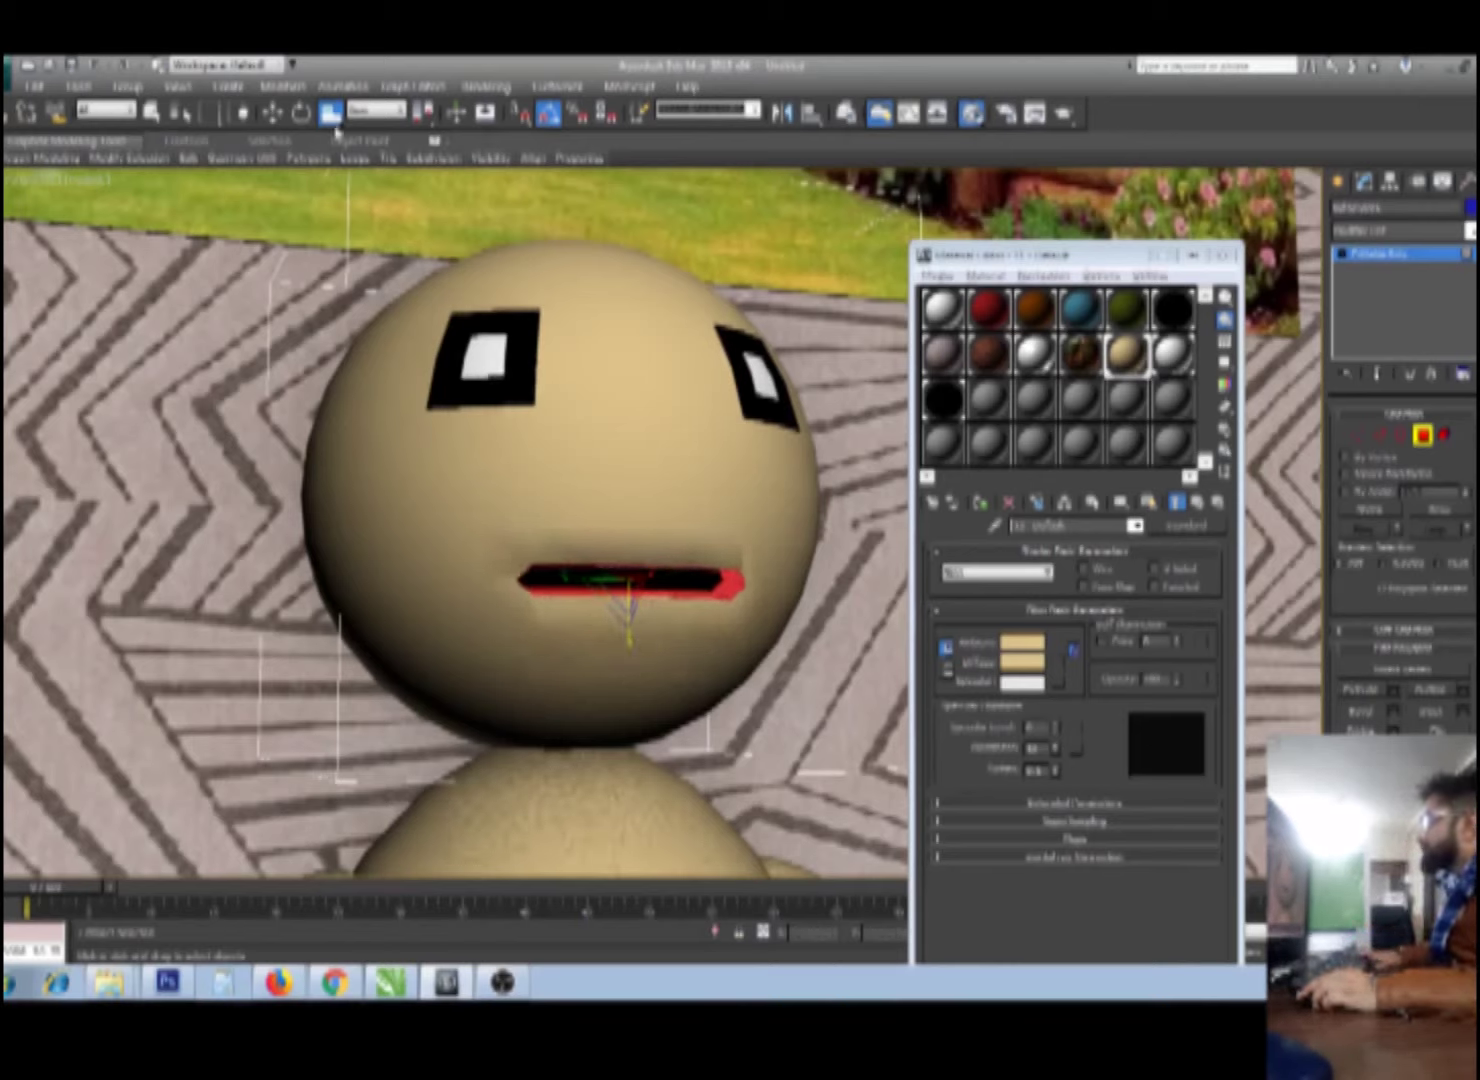
left_click_drag(335, 120, 333, 150)
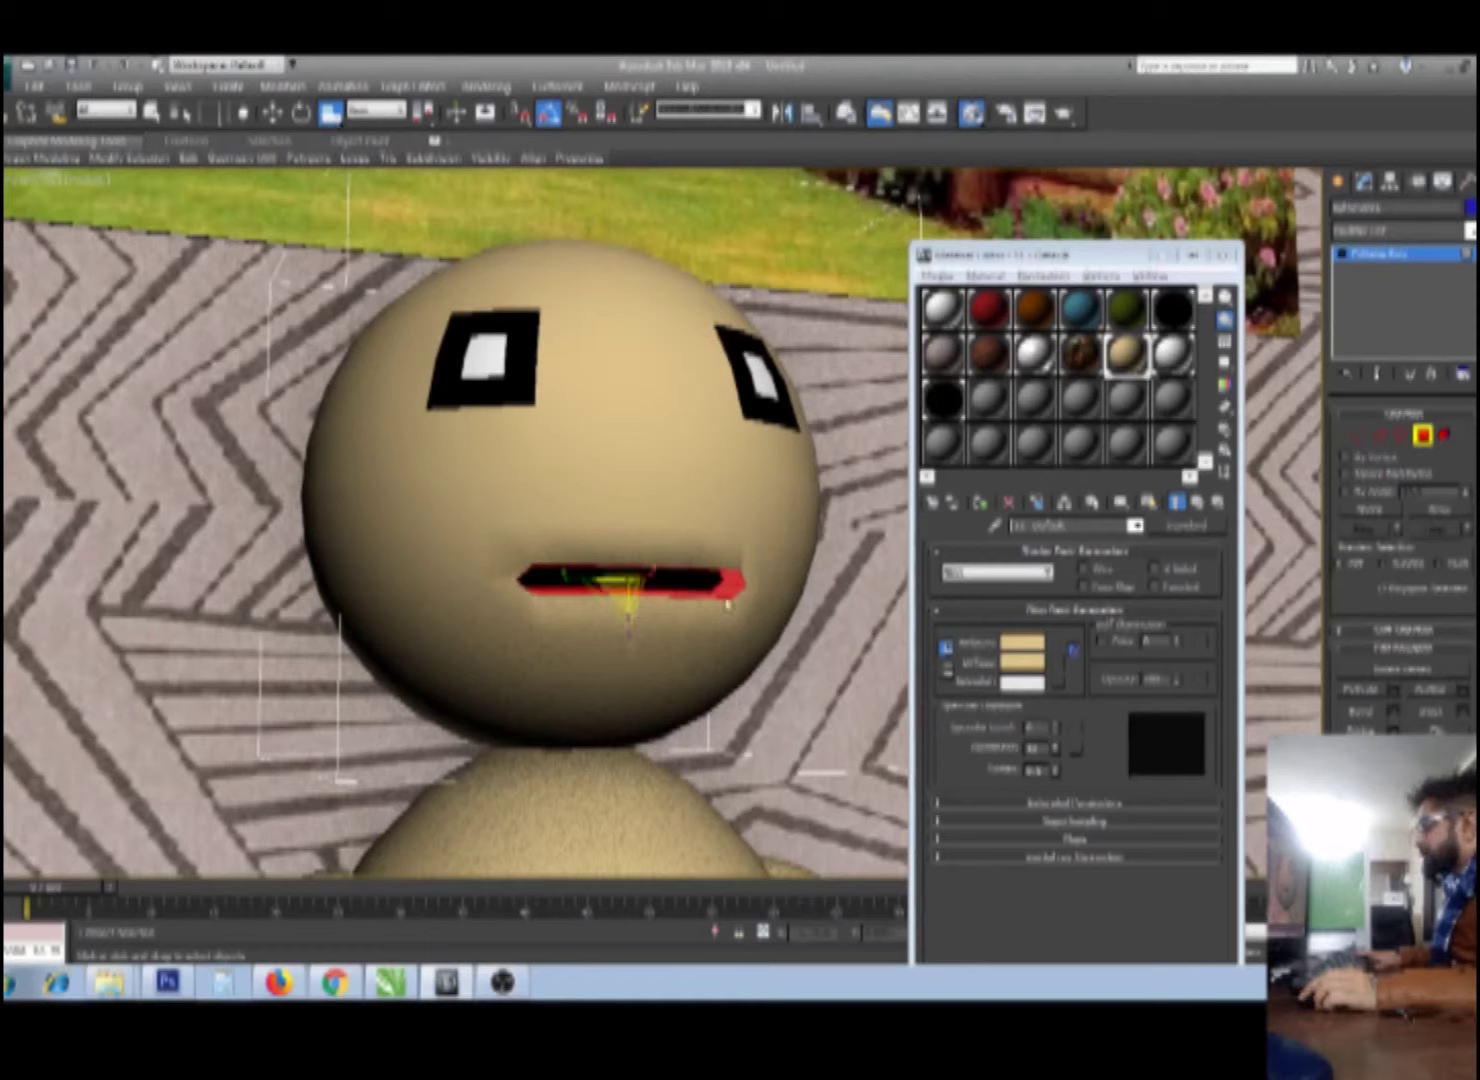
left_click_drag(630, 645, 628, 726)
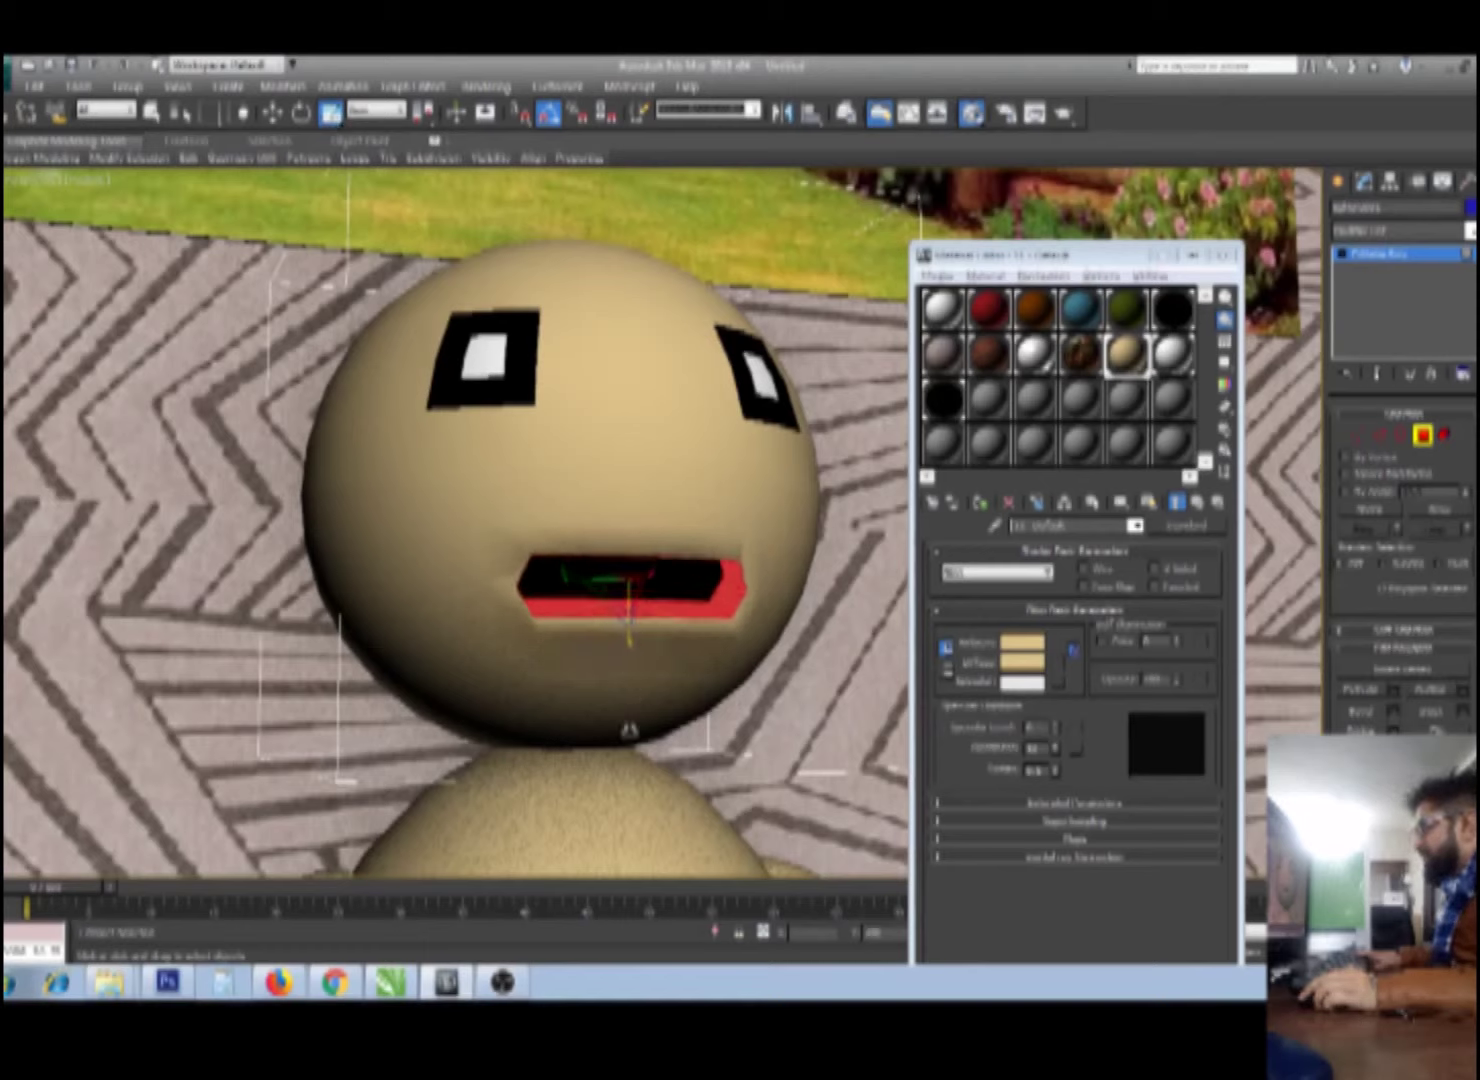
mouse_move(634, 646)
left_mouse_down()
mouse_move(644, 694)
mouse_move(638, 657)
mouse_move(651, 664)
left_mouse_up()
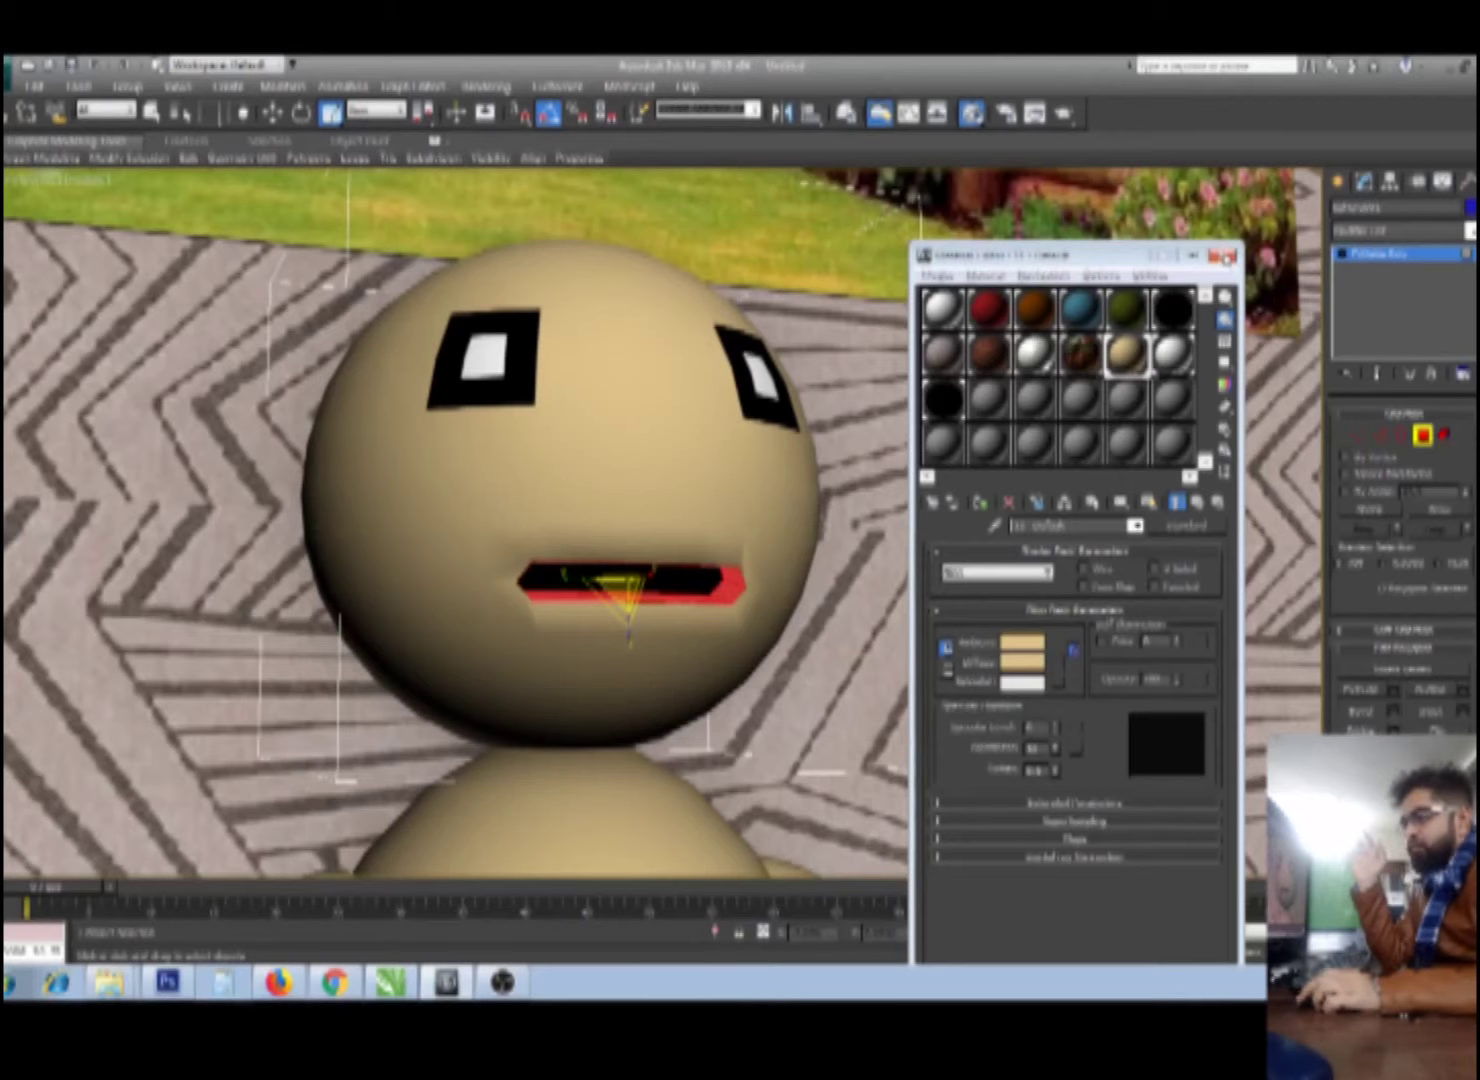
left_click(1229, 255)
Step: Exit mouth editing, then zoom out and orbit to an angled view of the figure among the sofas
left_click(1340, 182)
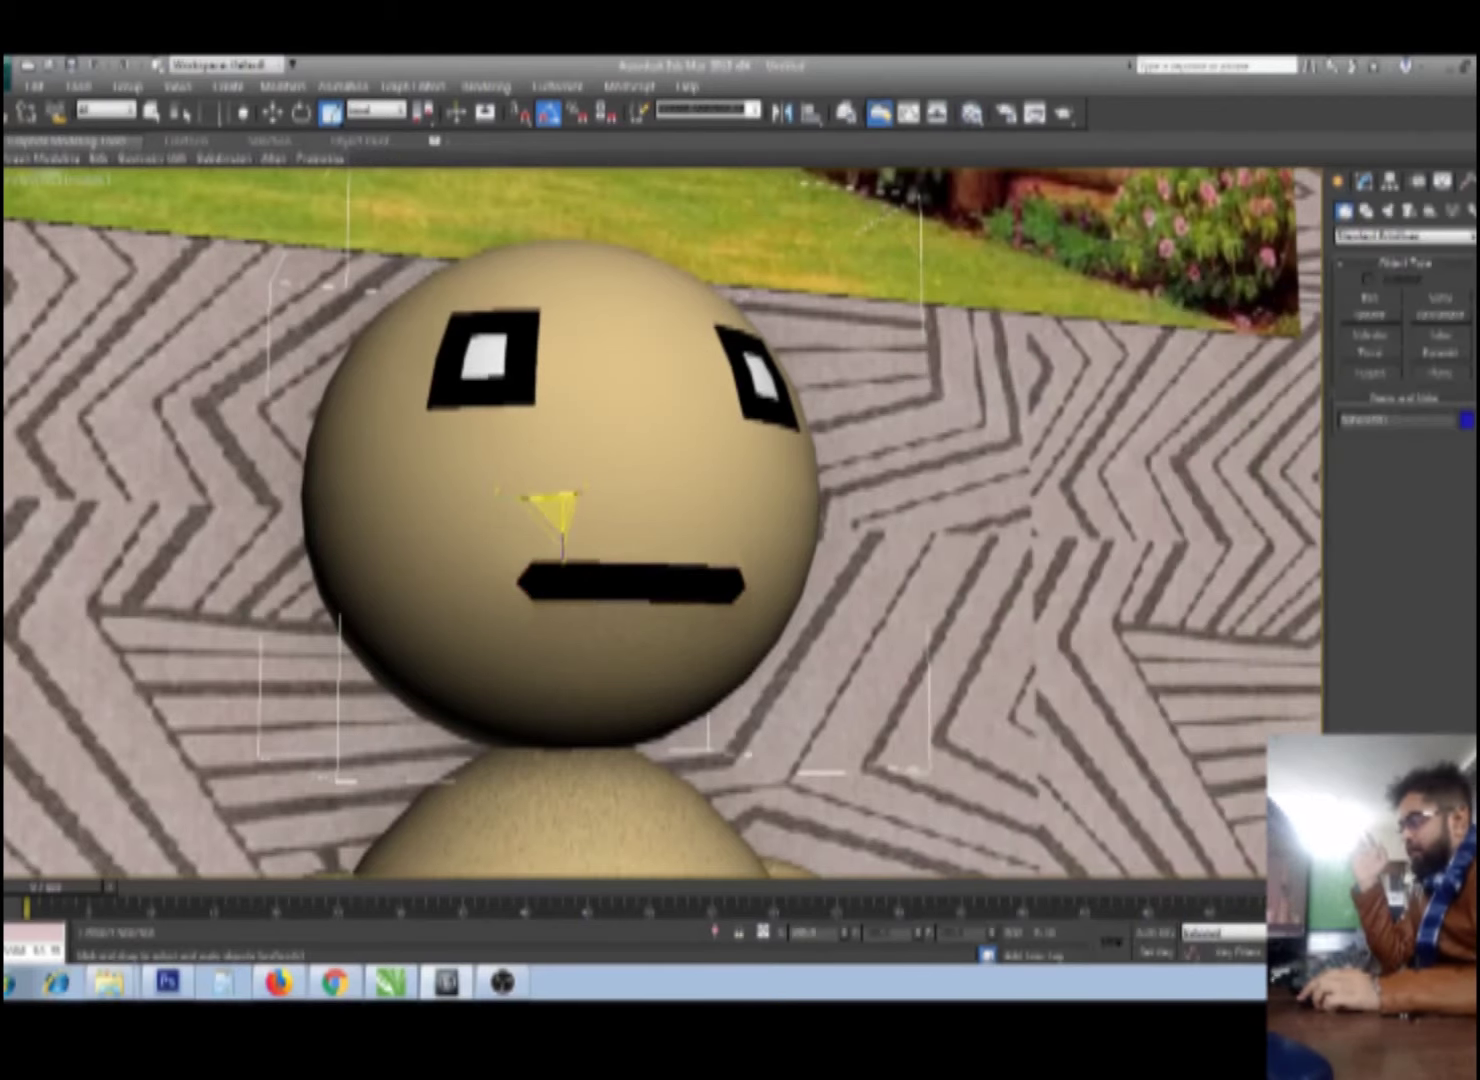
scroll(938, 742, "down", 3)
scroll(938, 742, "down", 3)
scroll(938, 742, "down", 2)
scroll(938, 742, "down", 1)
middle_click_drag(938, 742, 800, 730, "alt")
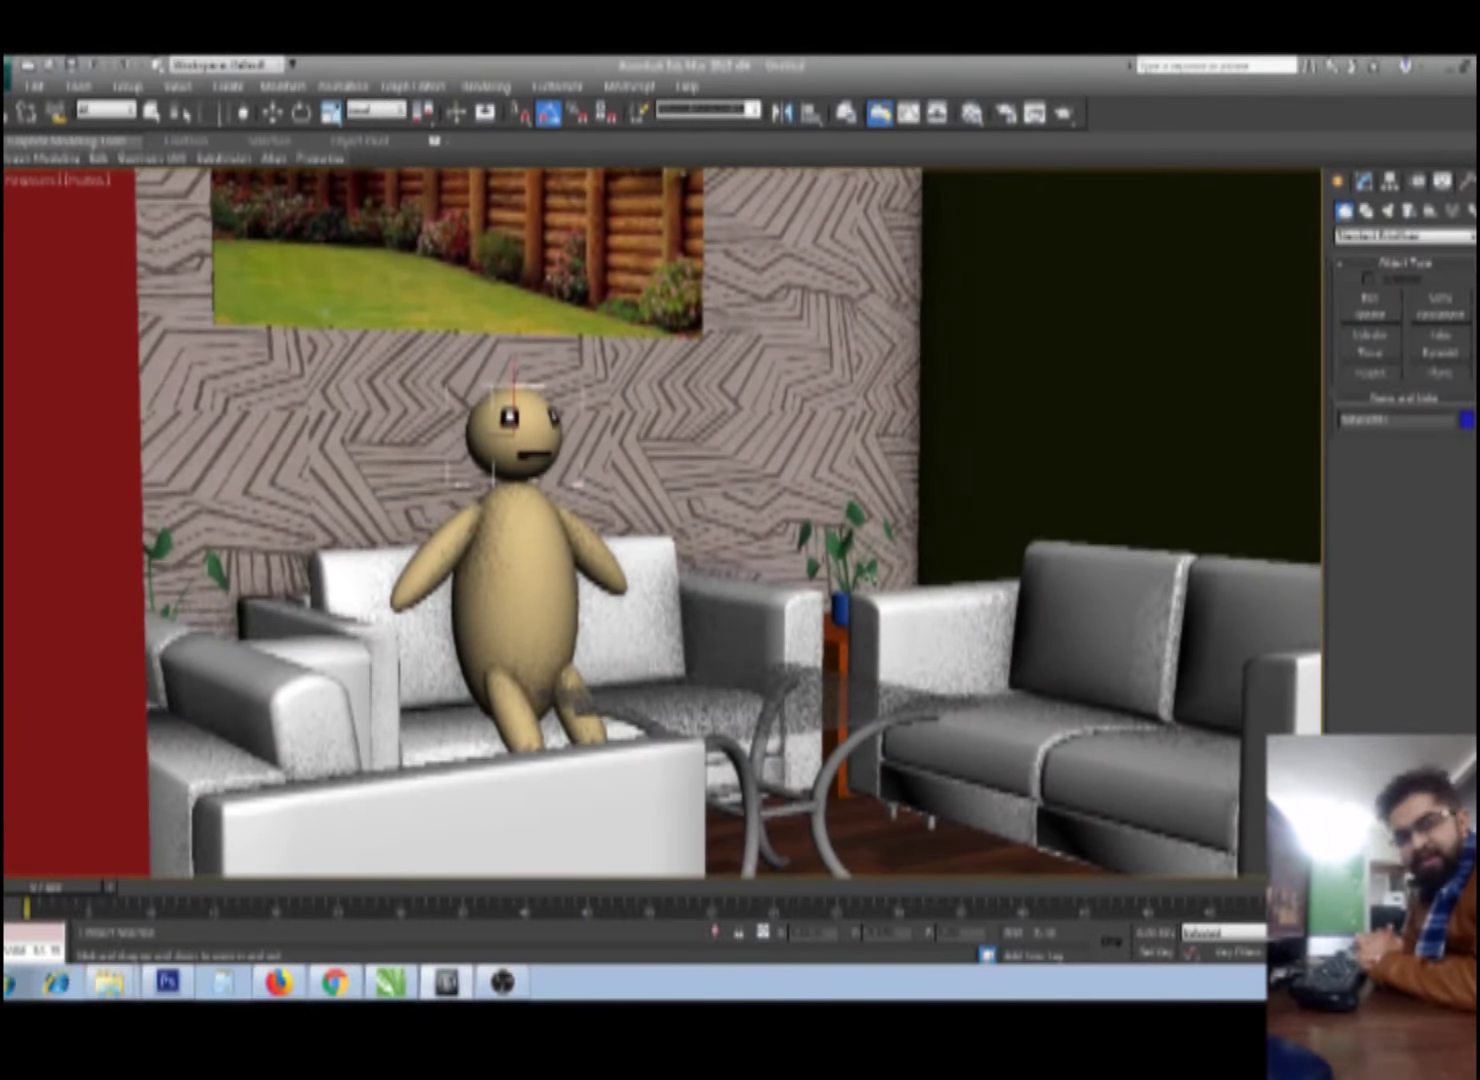